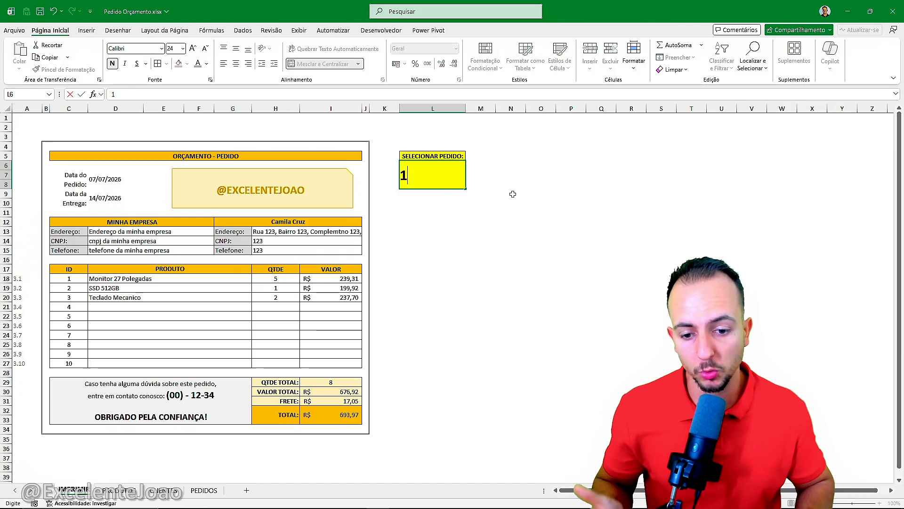
Step: Switch the selected order number in cell L6 to 2, then set it back to 1
key("ctrl+Return")
type("2")
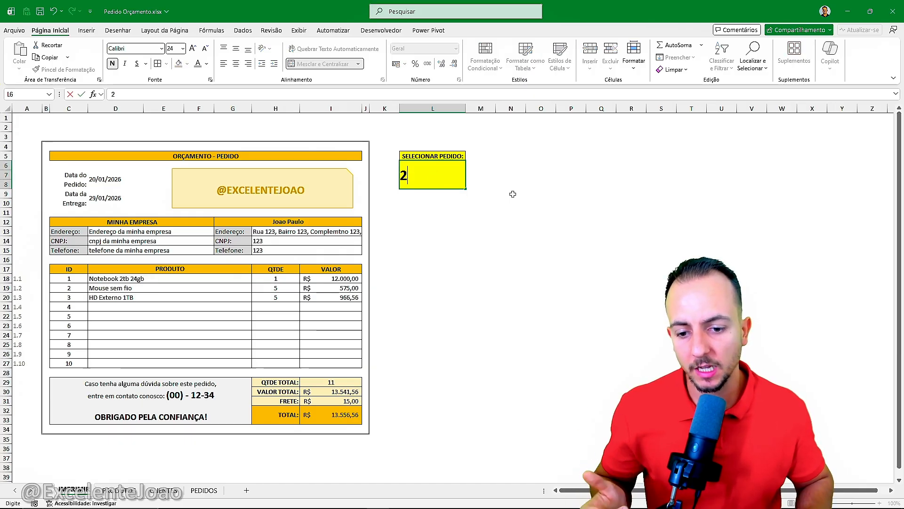
key("ctrl+Return")
type("1")
key("Return")
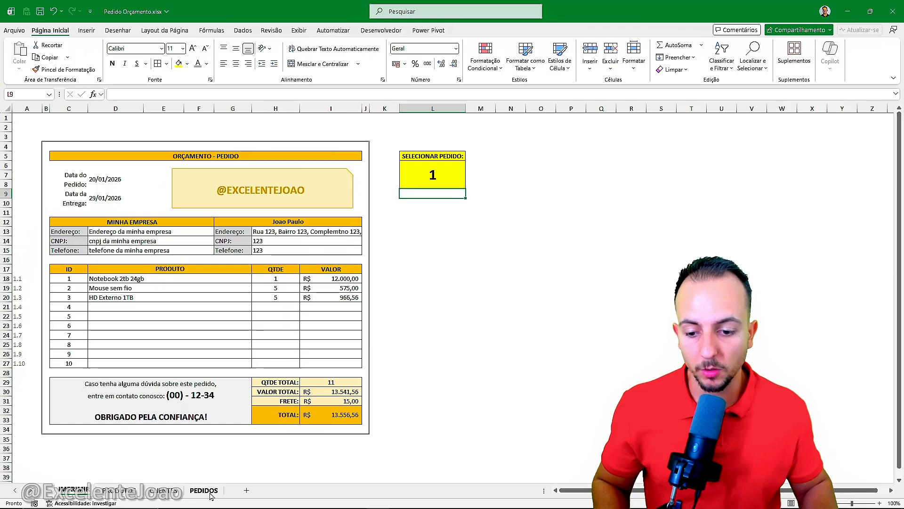
Step: Examine the order statuses in the PEDIDOS sheet and the sale price, gross profit and margin columns in the PRODUTOS sheet
left_click(210, 494)
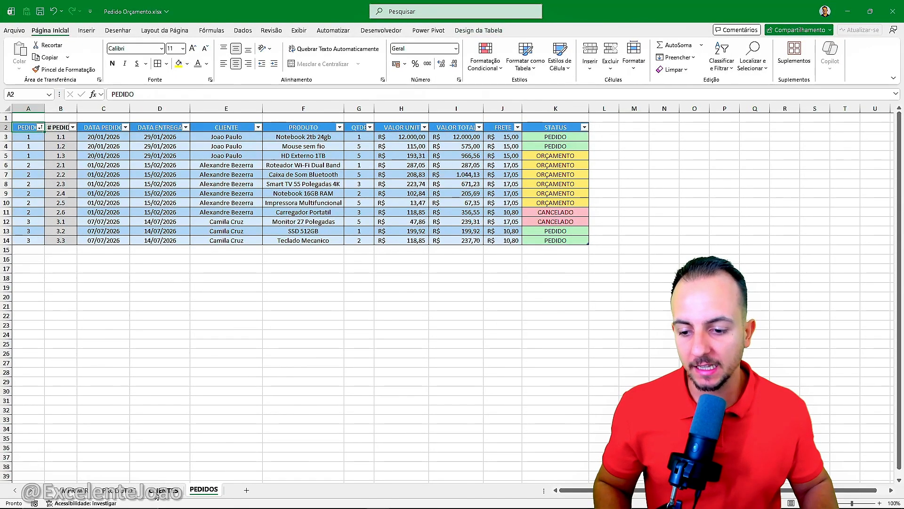
left_click(119, 490)
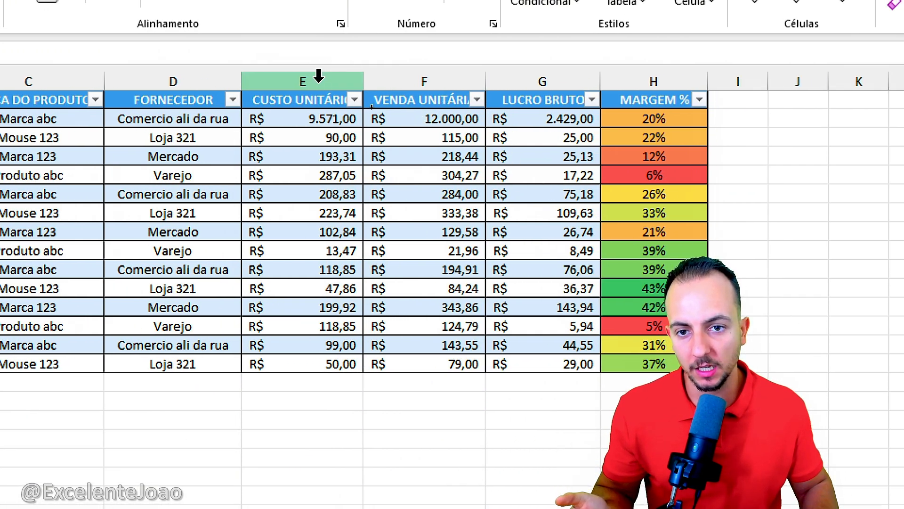
left_click(431, 78)
left_click(533, 78)
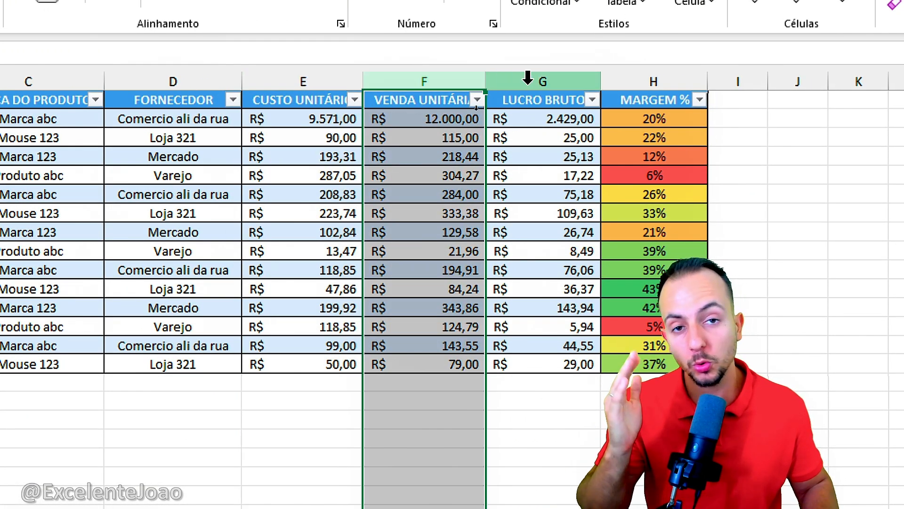
left_click(527, 78)
left_click(662, 78)
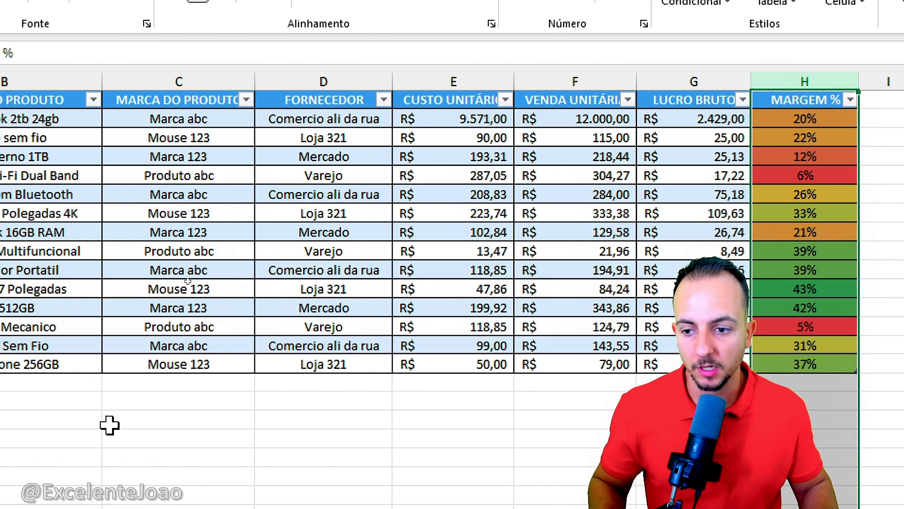
Step: Add a product row in row 16 with update date 19/01/2026, unit cost 100 and unit sale price 120
left_click(118, 287)
type("19/01/2026")
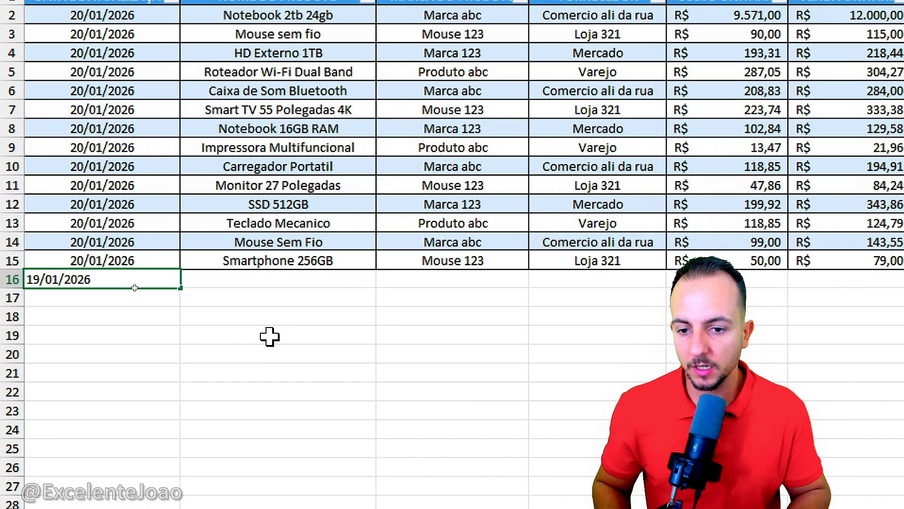
key("Tab")
key("Tab")
key("Tab")
key("Tab")
key("Tab")
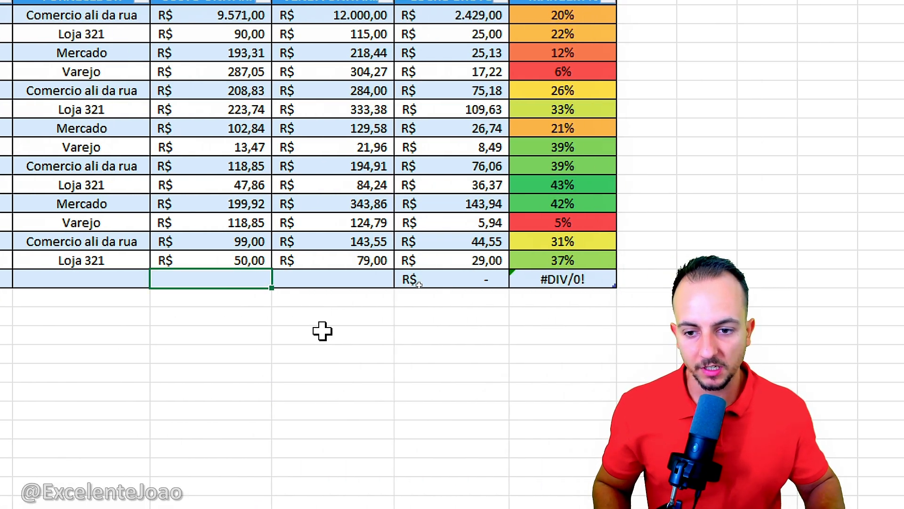
type("100")
key("Tab")
type("1")
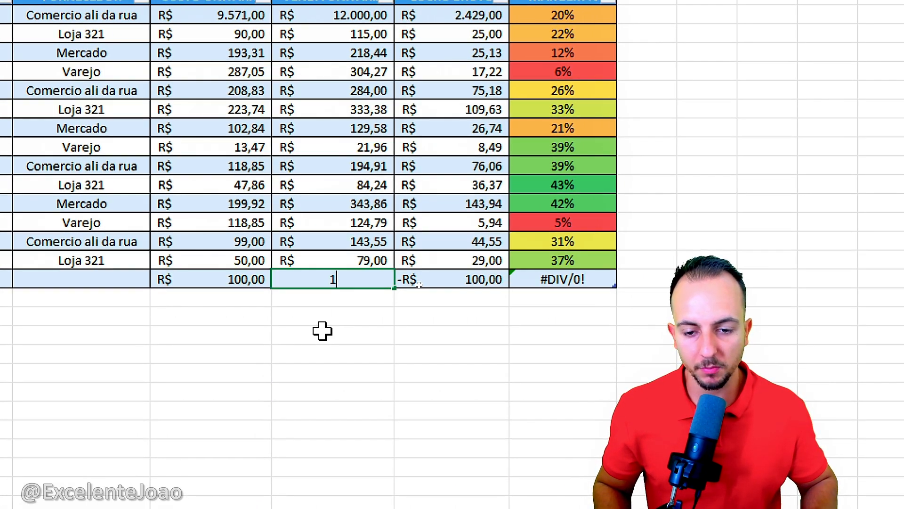
key("Return")
mouse_move(486, 268)
left_mouse_down()
mouse_move(483, 315)
mouse_move(488, 255)
left_mouse_up()
mouse_move(558, 262)
left_mouse_down()
mouse_move(548, 309)
mouse_move(546, 255)
left_mouse_up()
left_click_drag(597, 371, 577, 320)
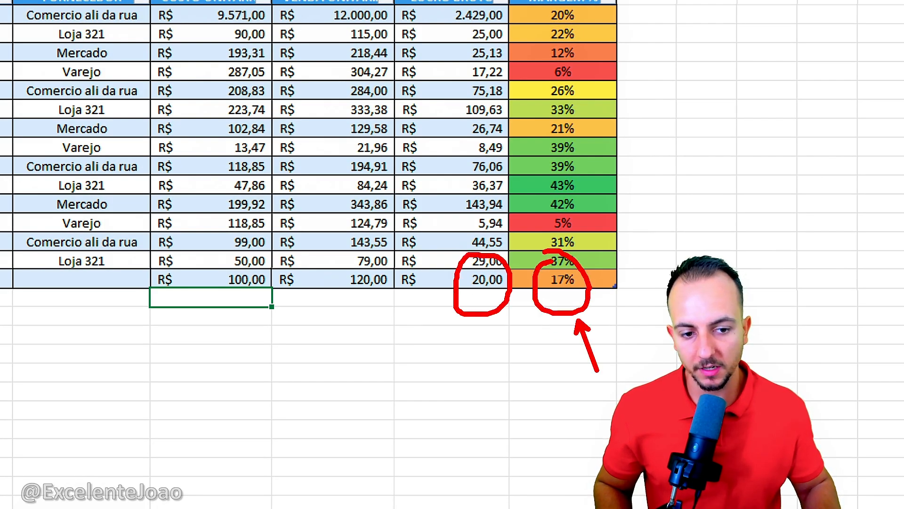
key("Escape")
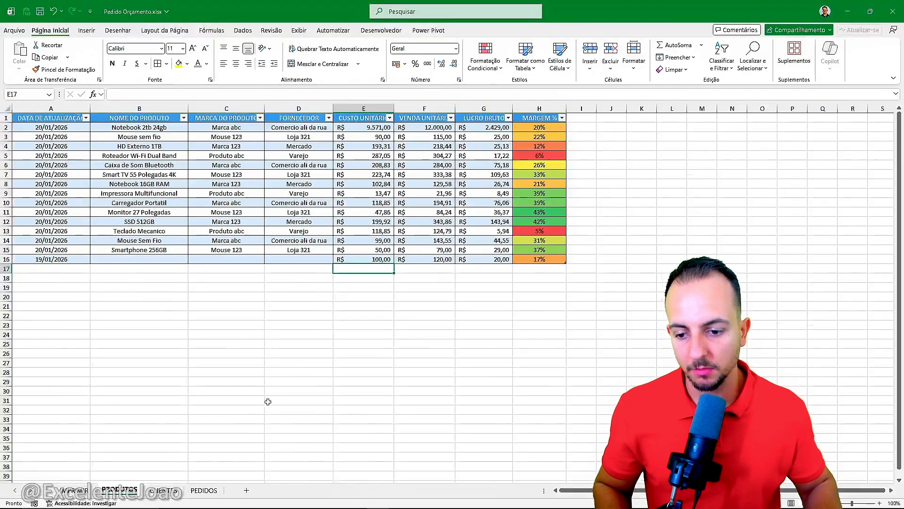
Step: Review the CLIENTES sheet, then the status and product options offered for order item 2.2 in the PEDIDOS sheet
left_click(174, 491)
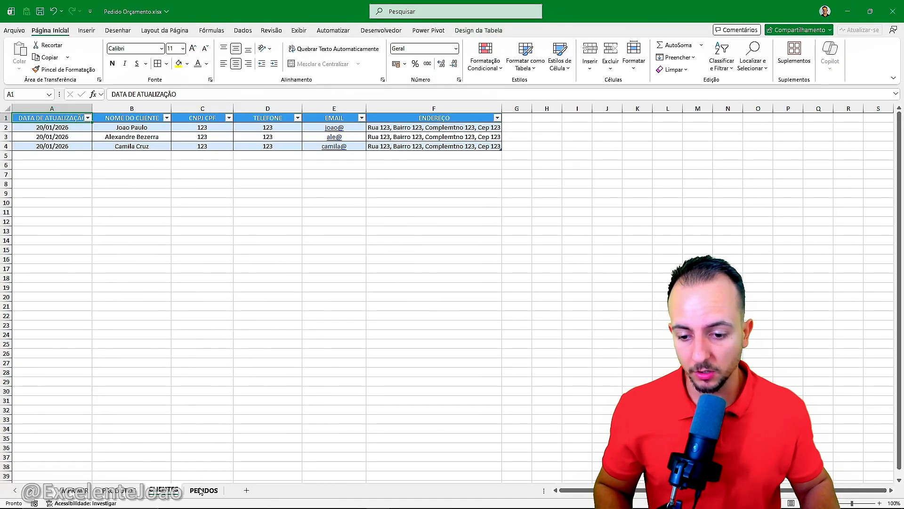
left_click(200, 490)
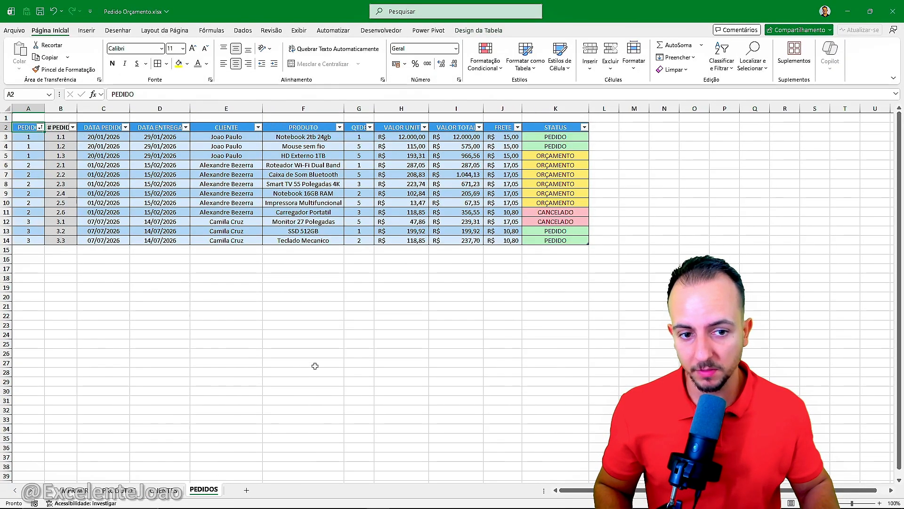
left_click(566, 173)
left_click(584, 175)
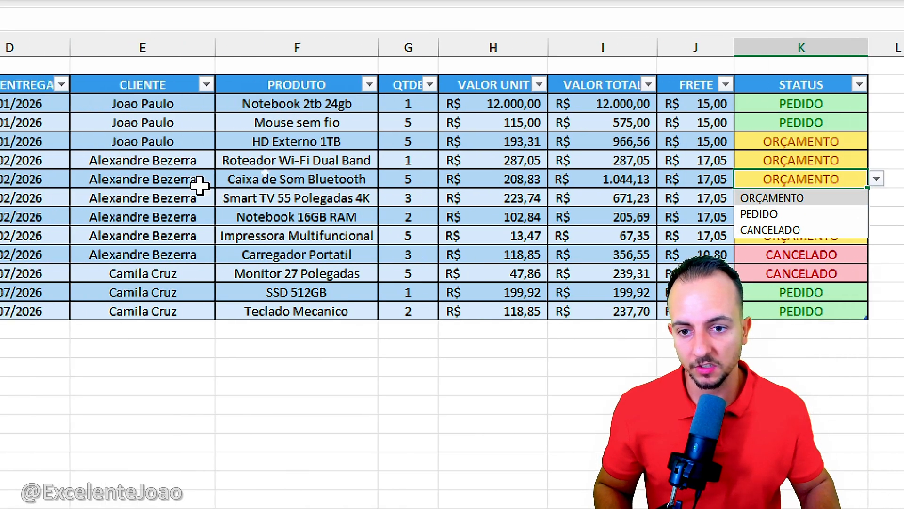
left_click(306, 179)
left_click(386, 179)
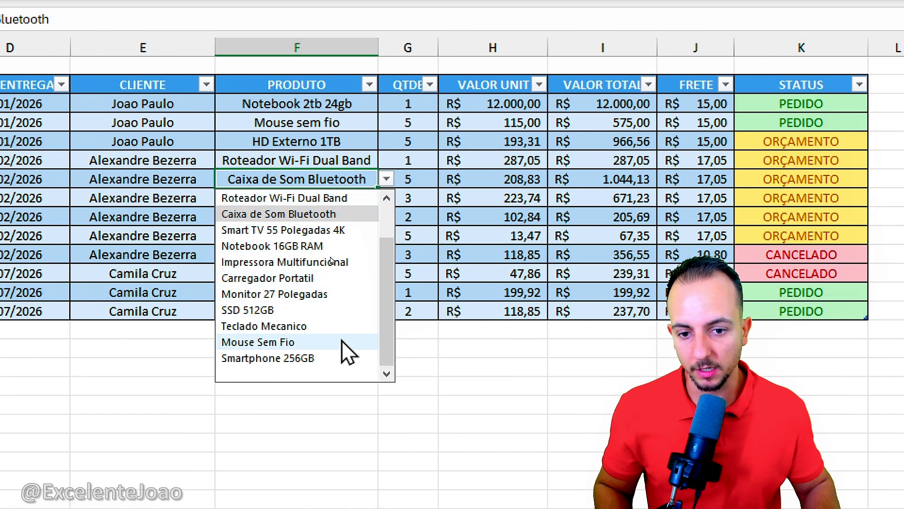
scroll(349, 292, "up", 3)
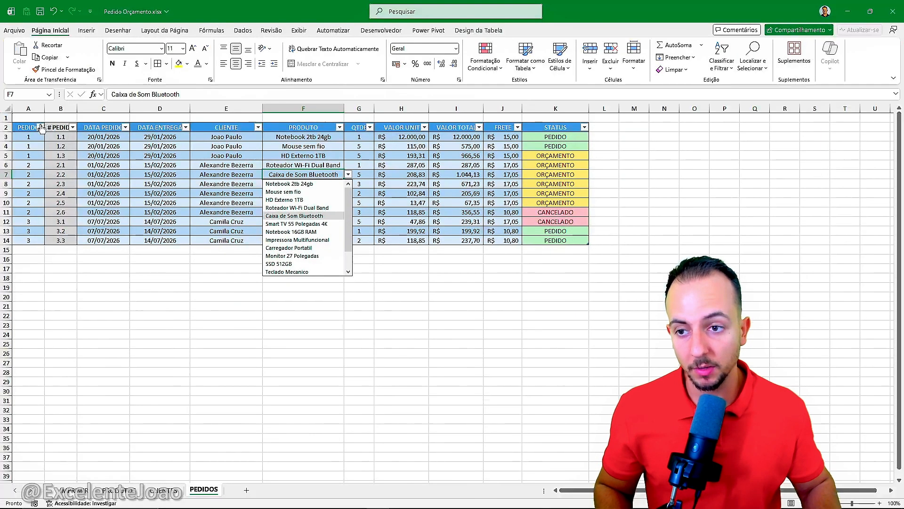
left_click(22, 127)
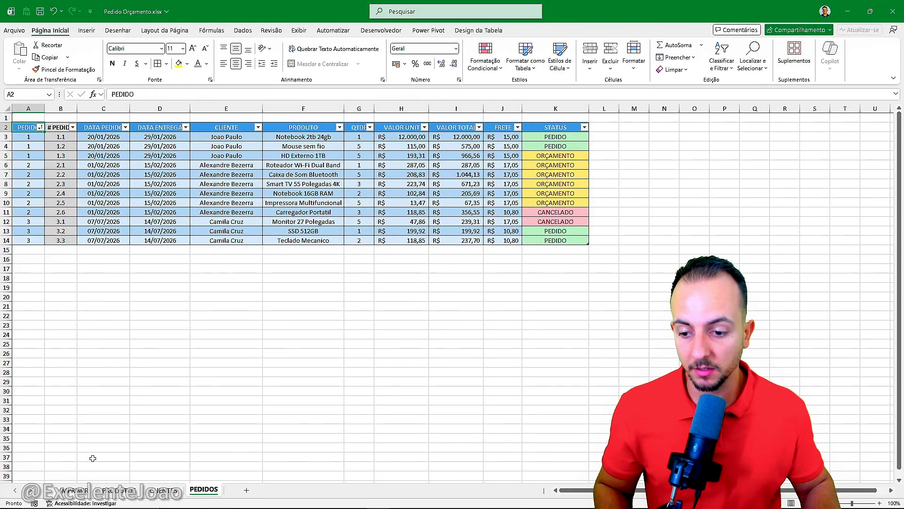
left_click(85, 497)
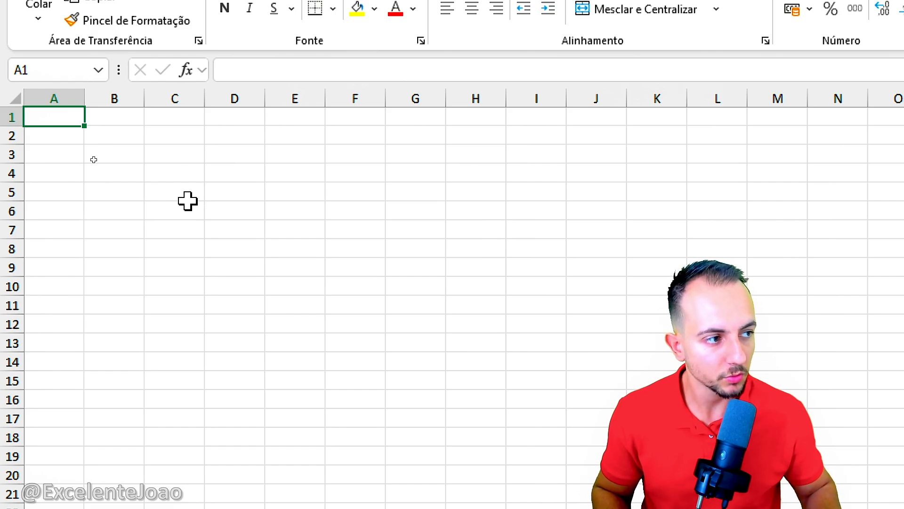
left_click(155, 197)
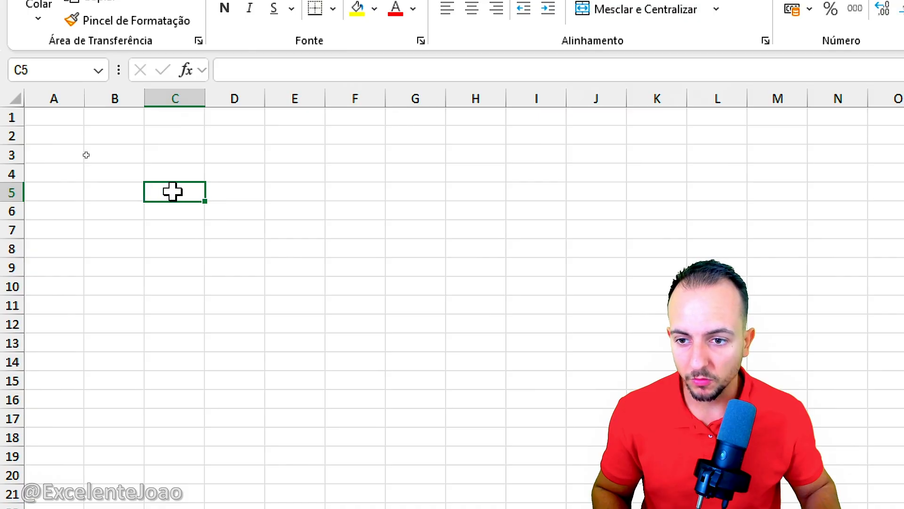
left_click(150, 172)
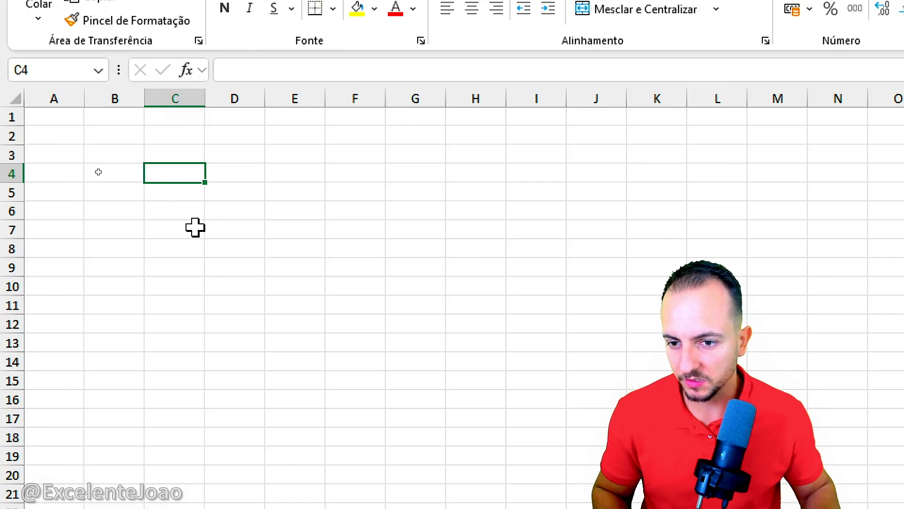
left_click(185, 214)
left_click_drag(181, 192, 163, 190)
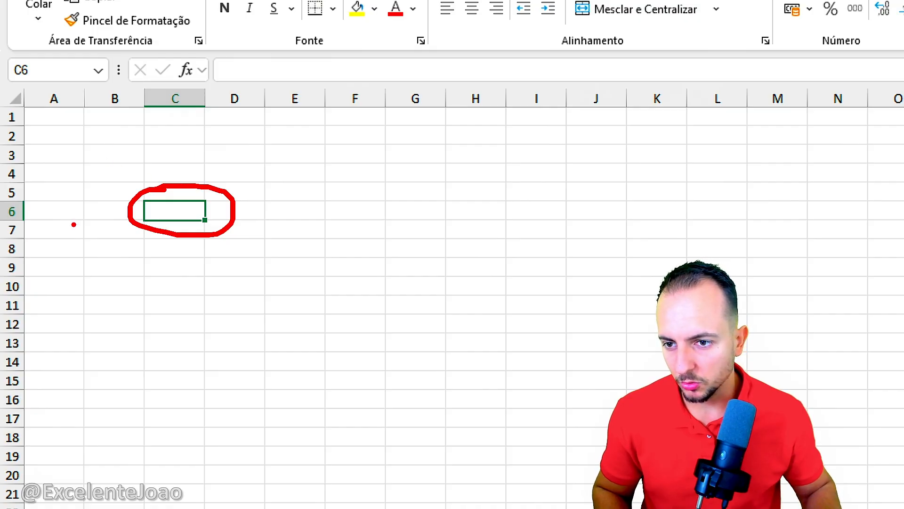
left_click_drag(74, 224, 171, 148)
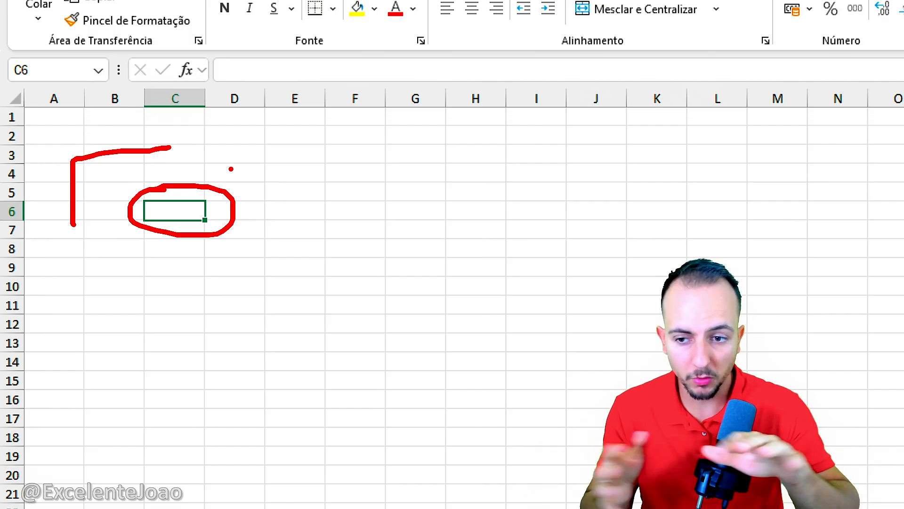
key("Escape")
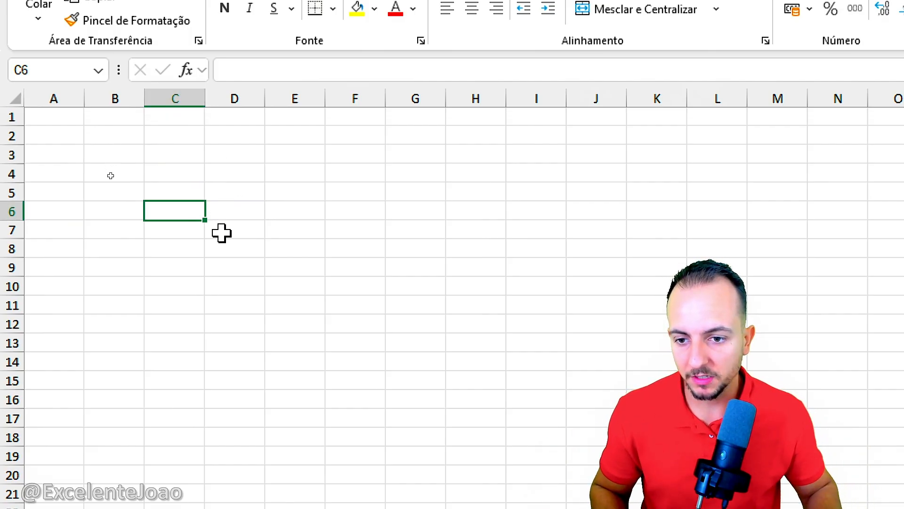
Step: Enter the labels "Data do Pedido:" in cell D7 and "Data da Entrega:" in cell D8 of the blank sheet
left_click(221, 231)
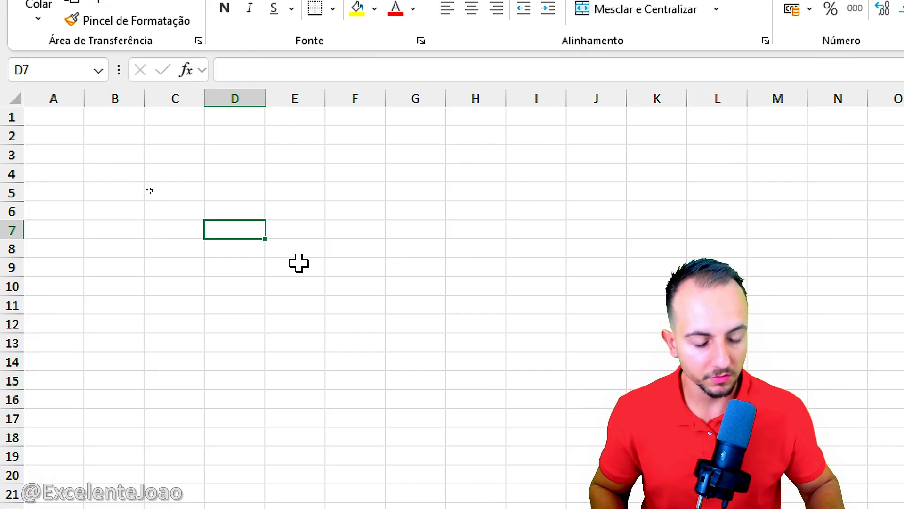
type("Data")
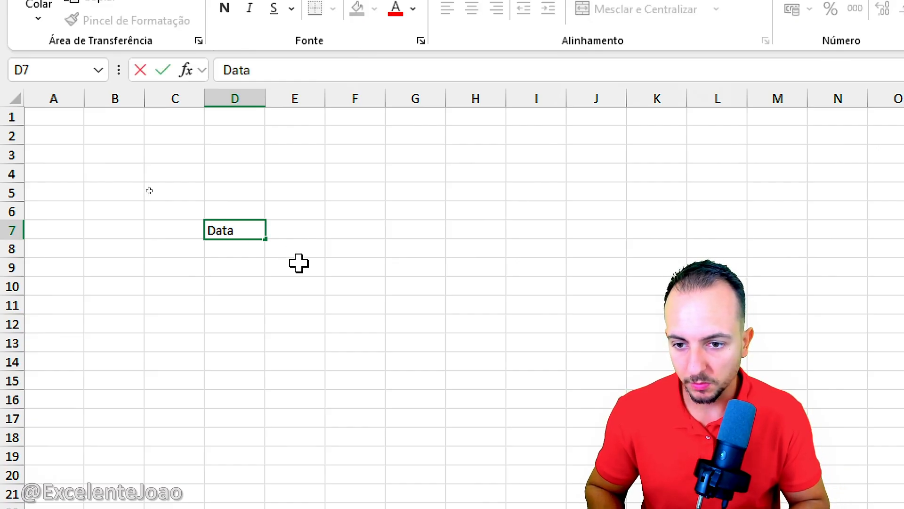
type(" do Pedido:")
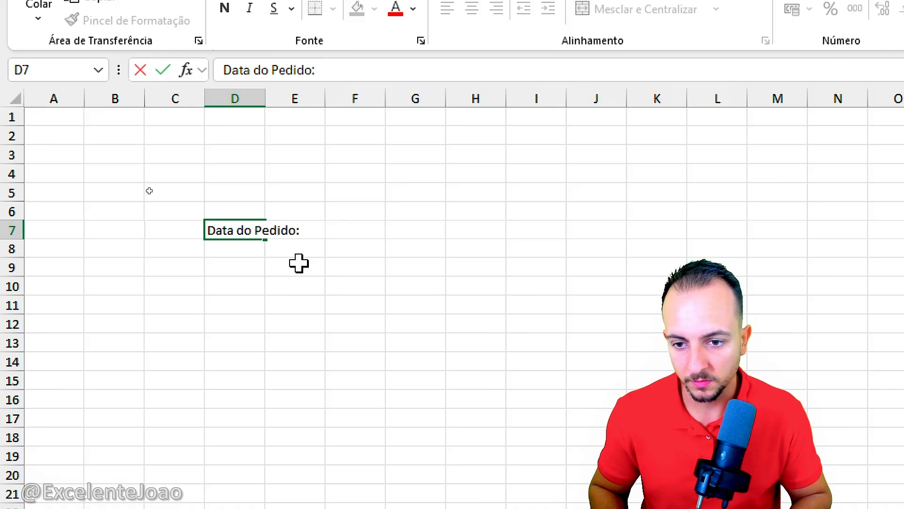
key("Return")
type("Data ")
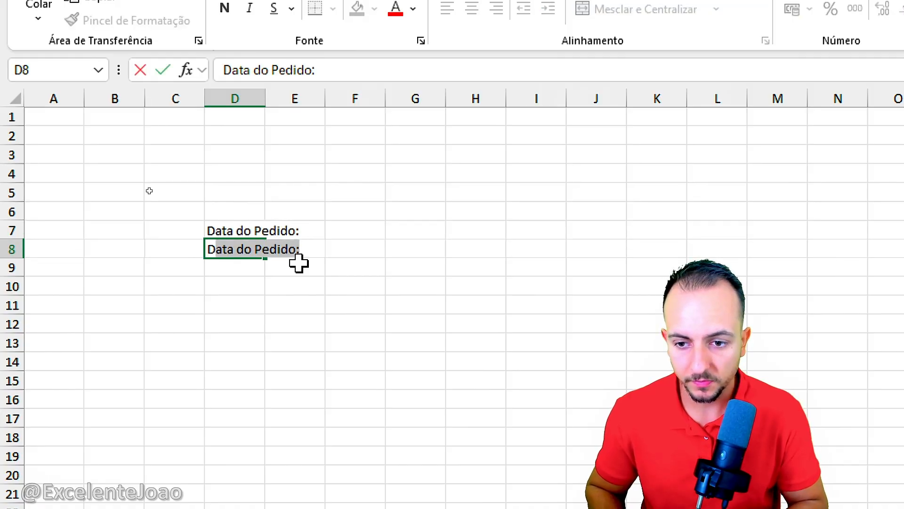
type("da Entr")
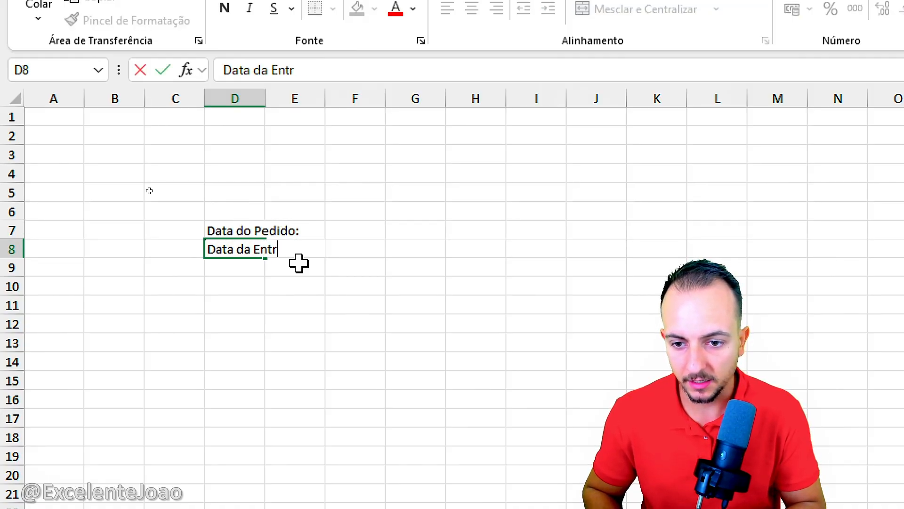
type("ega:")
key("Return")
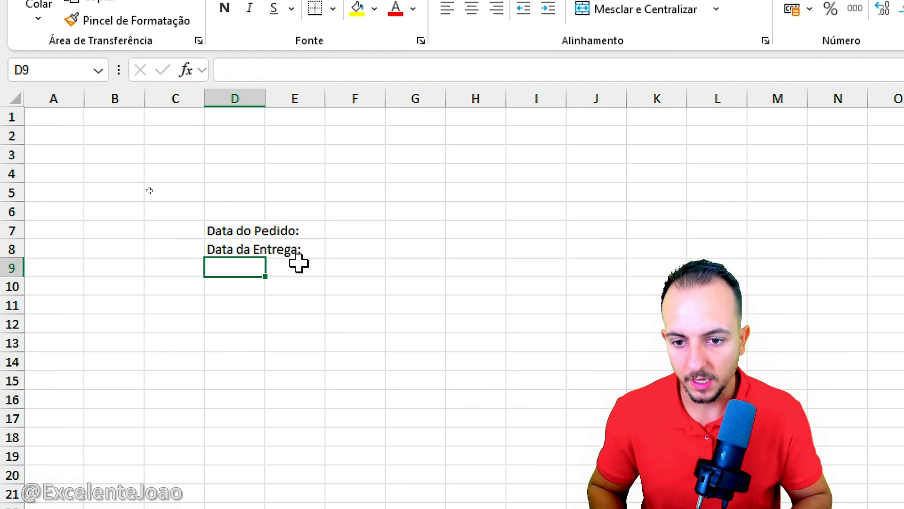
Step: Widen column D to fit the date labels and make column E slightly wider for the date values
left_click(306, 224)
left_click(300, 246)
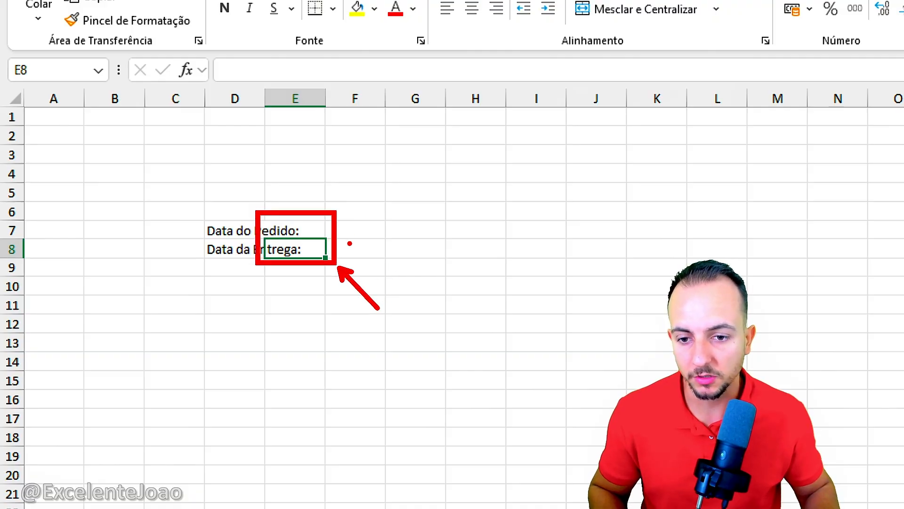
left_click_drag(265, 90, 302, 91)
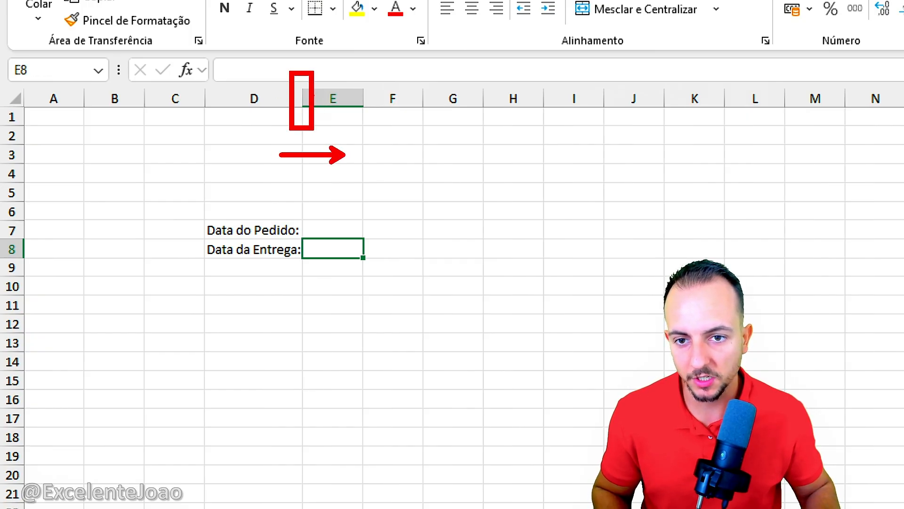
left_click_drag(303, 99, 314, 97)
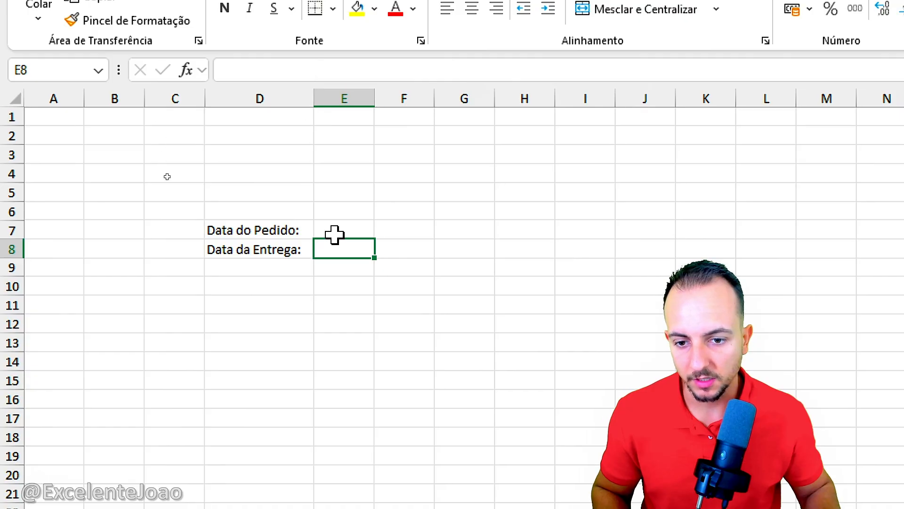
left_click_drag(376, 95, 396, 96)
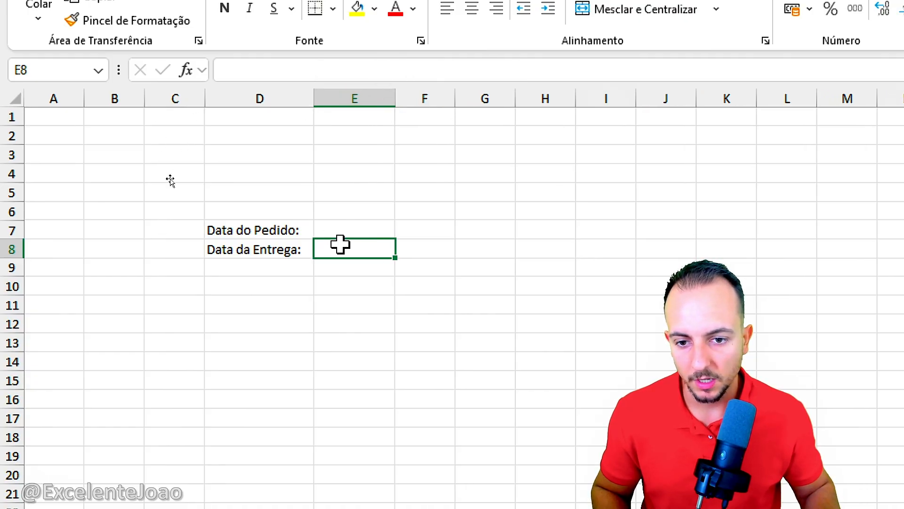
left_click_drag(340, 230, 334, 249)
left_click(293, 234)
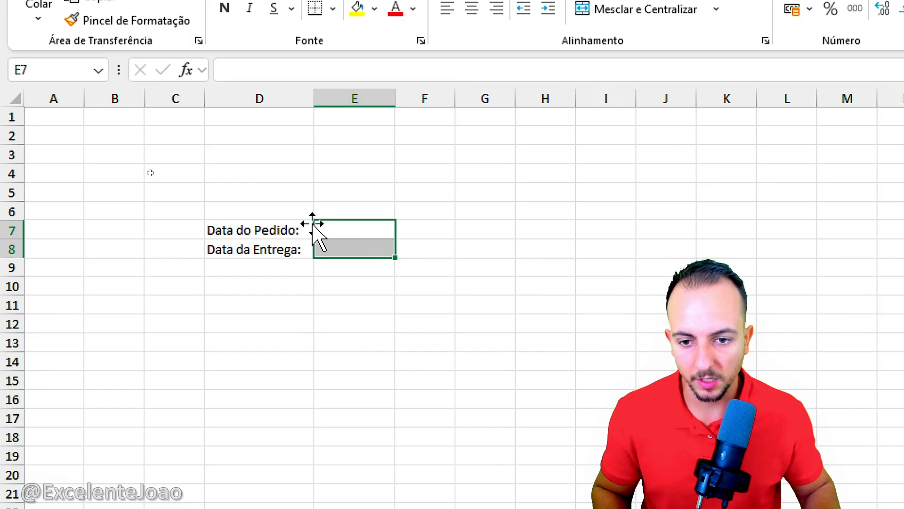
left_click(357, 232)
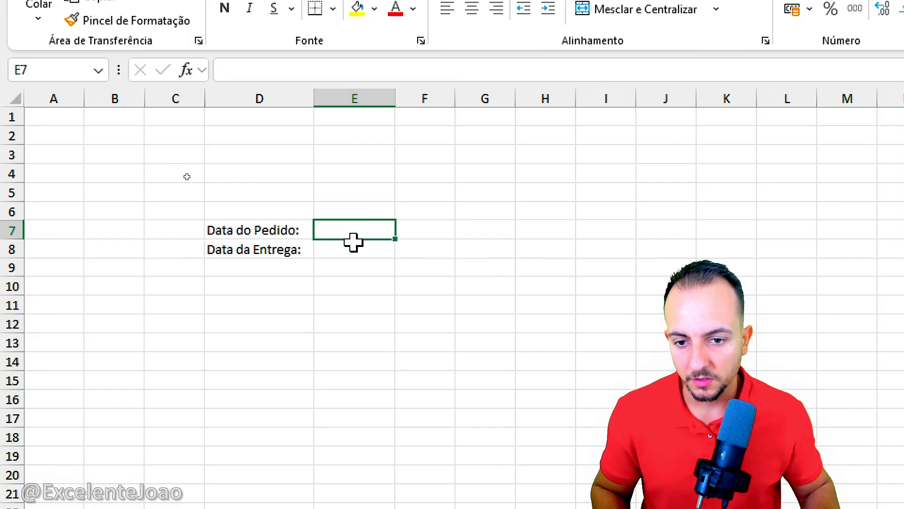
Step: Enter the placeholder "x" in cells E7 and E8 beside the order and delivery date labels
type("x")
key("Return")
type("x")
left_click(343, 291)
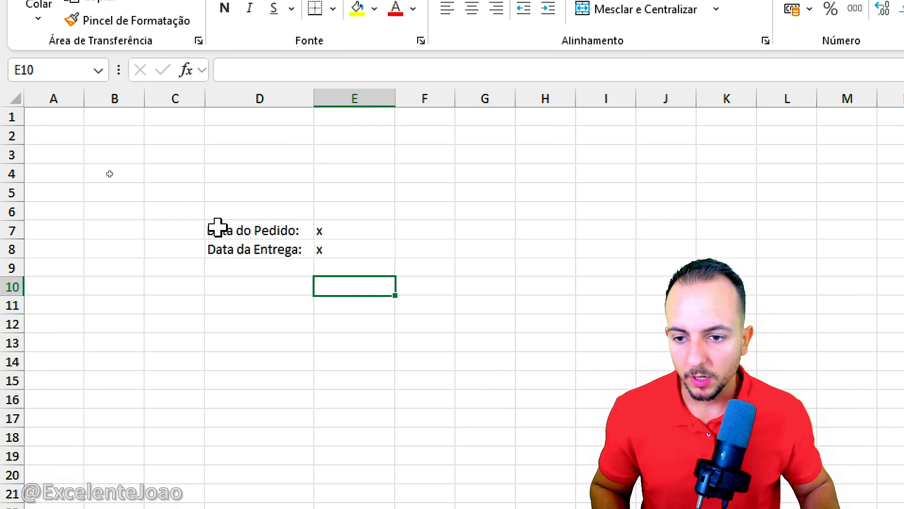
left_click(246, 225)
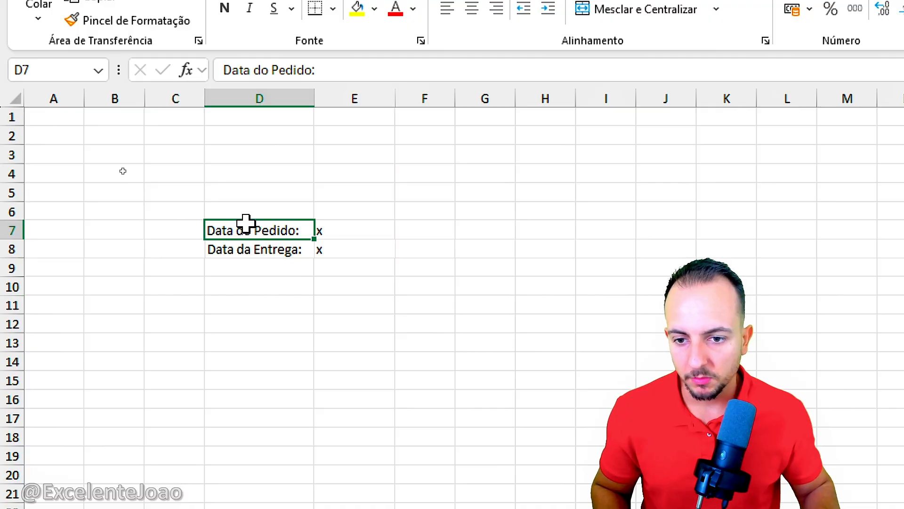
left_click_drag(246, 225, 244, 248)
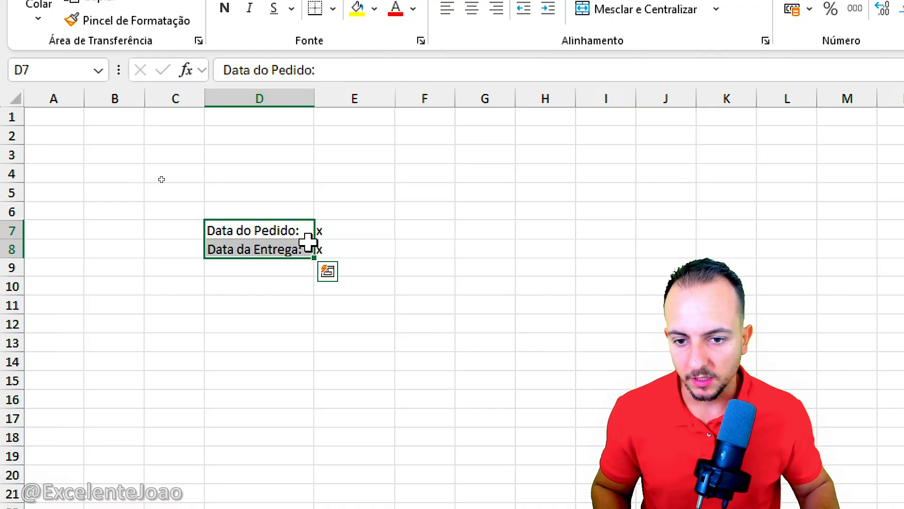
Step: Enter the company heading "MINHA EMPRESA" in cell D12
left_click(248, 270)
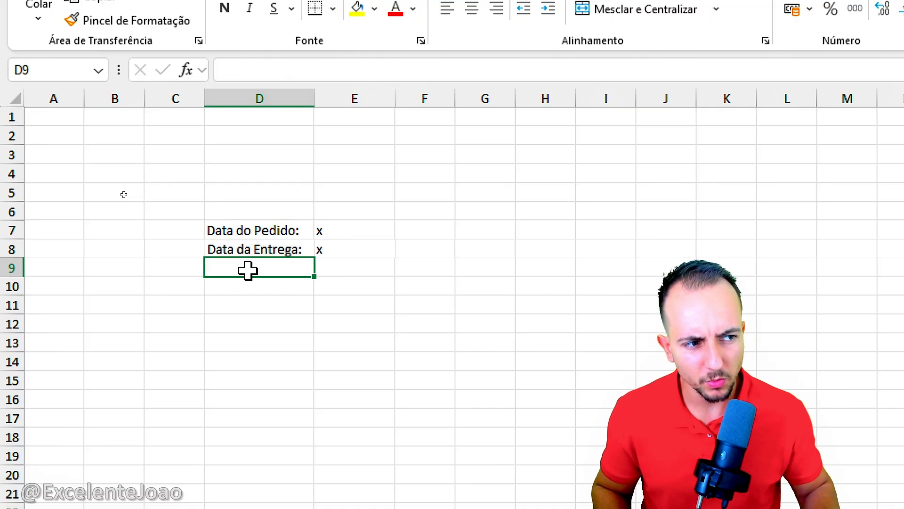
left_click(250, 287)
left_click(246, 305)
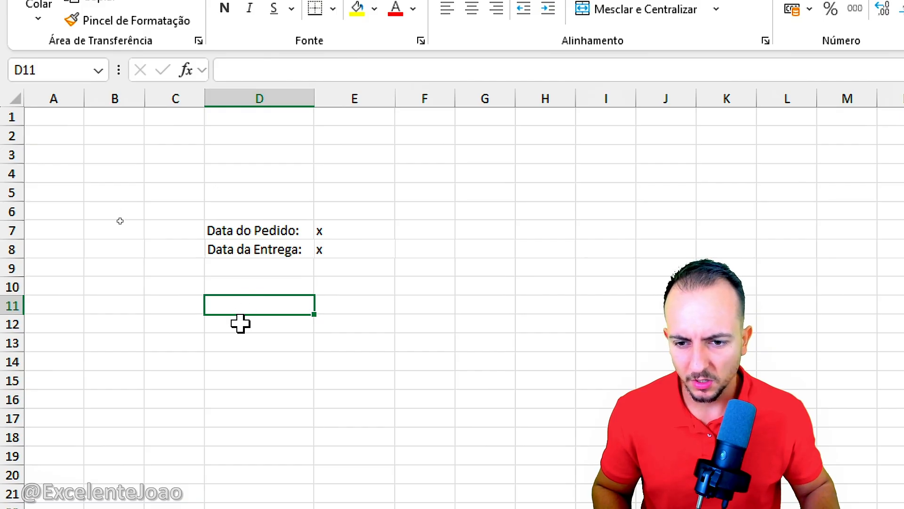
left_click(240, 323)
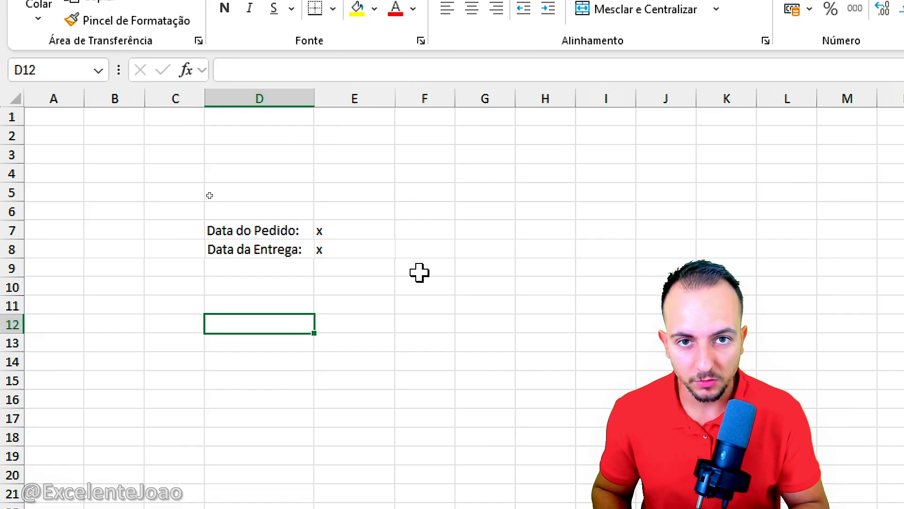
type("min")
key("Escape")
type("MI")
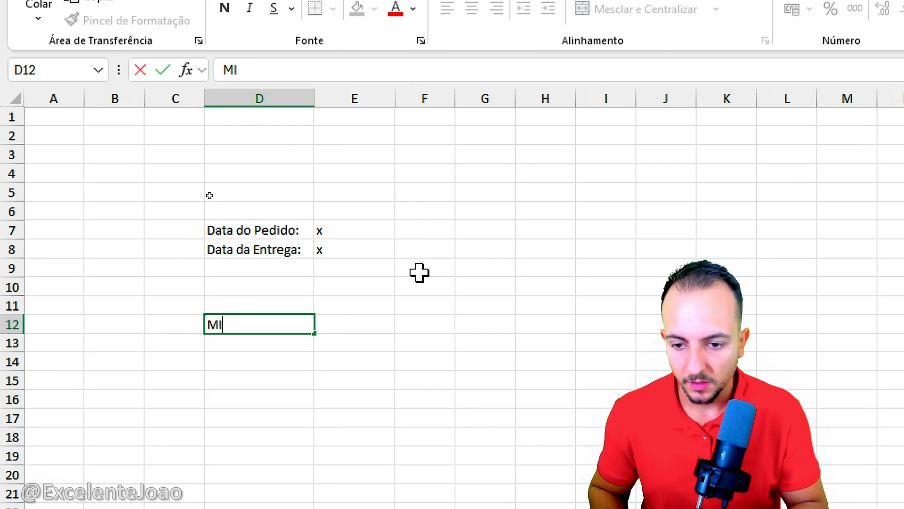
type("NHA EMPRESA")
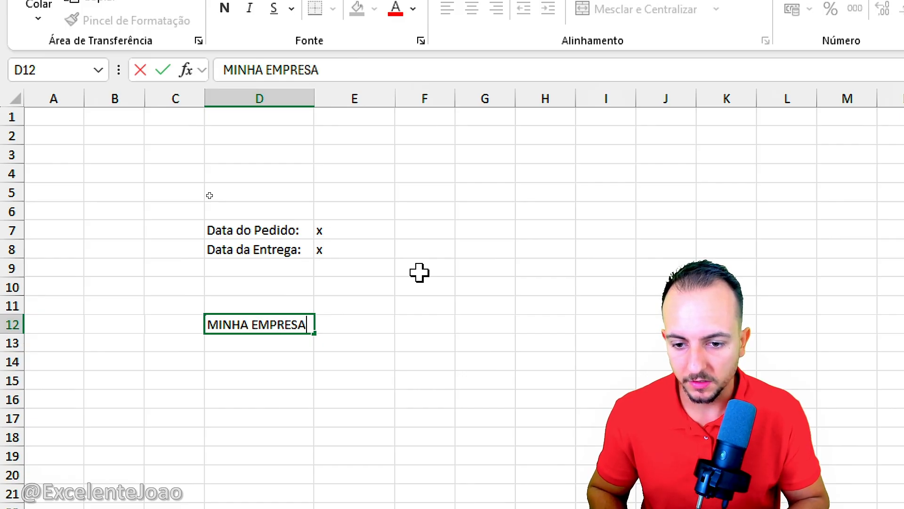
key("Return")
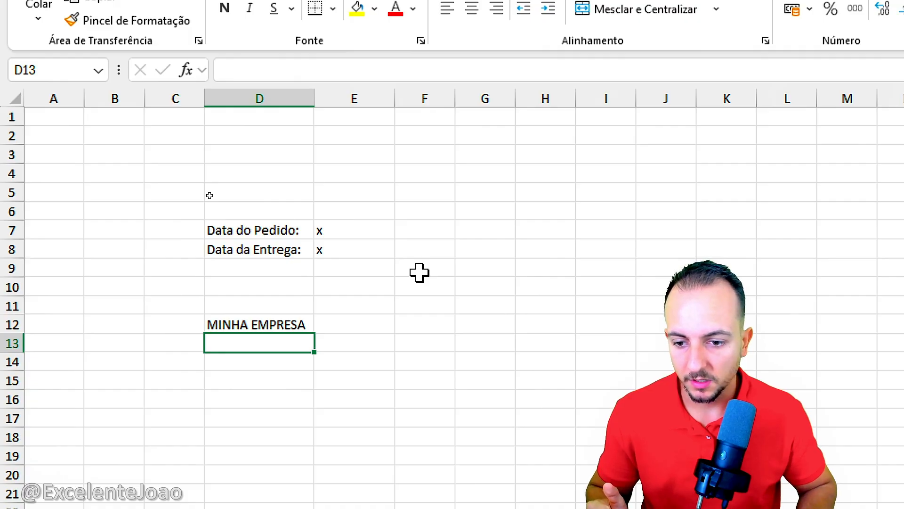
Step: Enter the labels "Endereço:", "CNPJ:" and "Telefone:" in cells C13 to C15 under the company heading
key("Left")
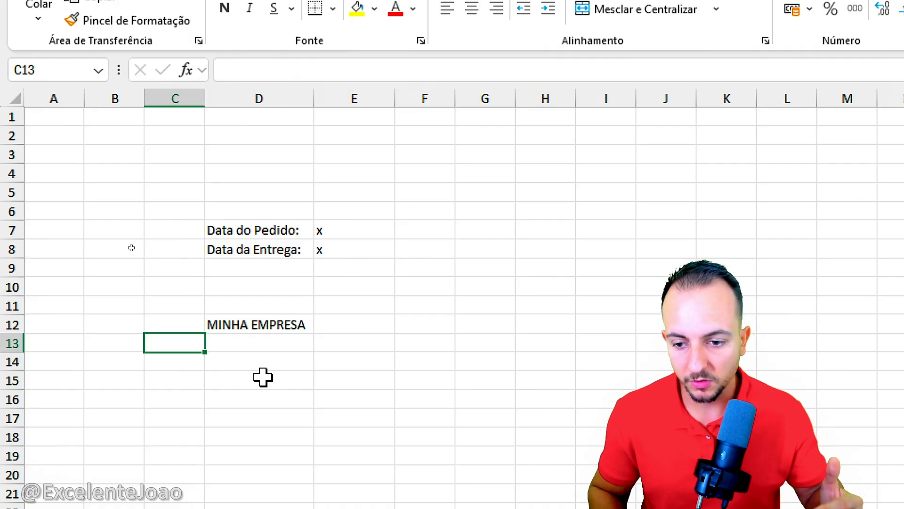
type("En")
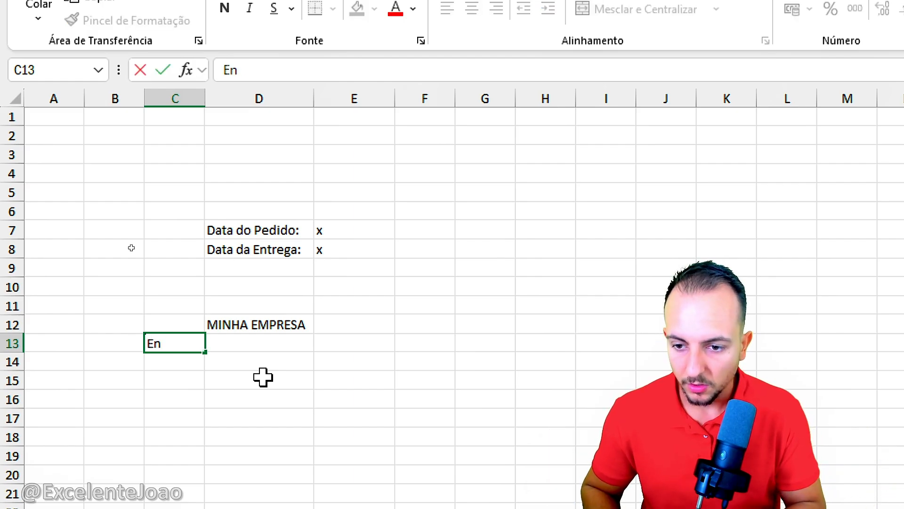
type("dereço:")
key("Return")
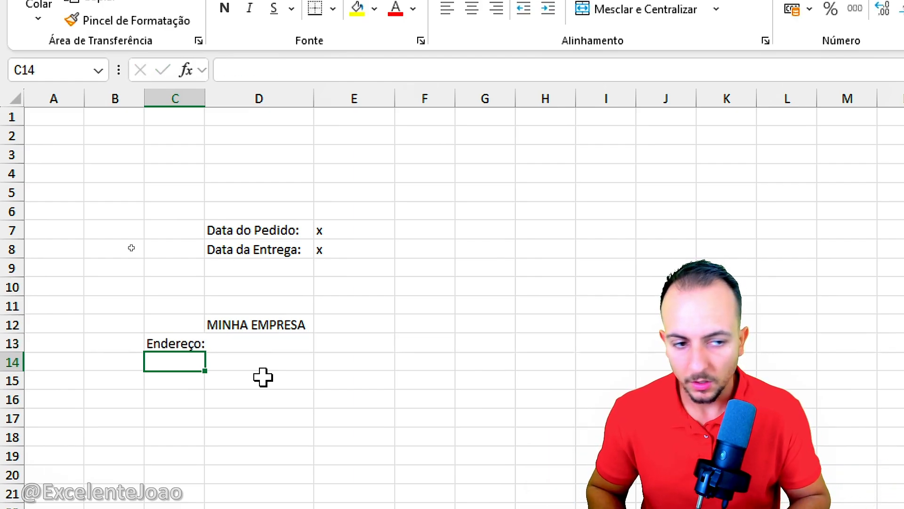
type("CNPJ")
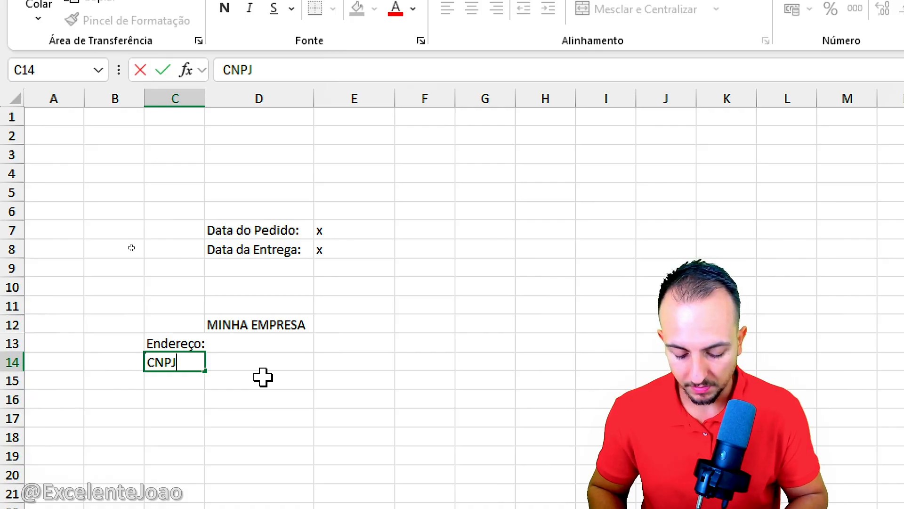
type(":")
key("Return")
type("Telefone")
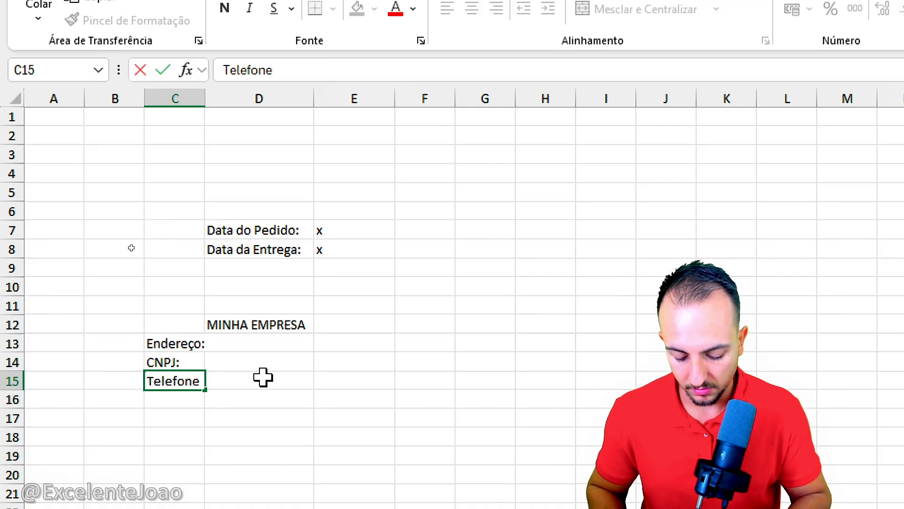
type(":")
key("Return")
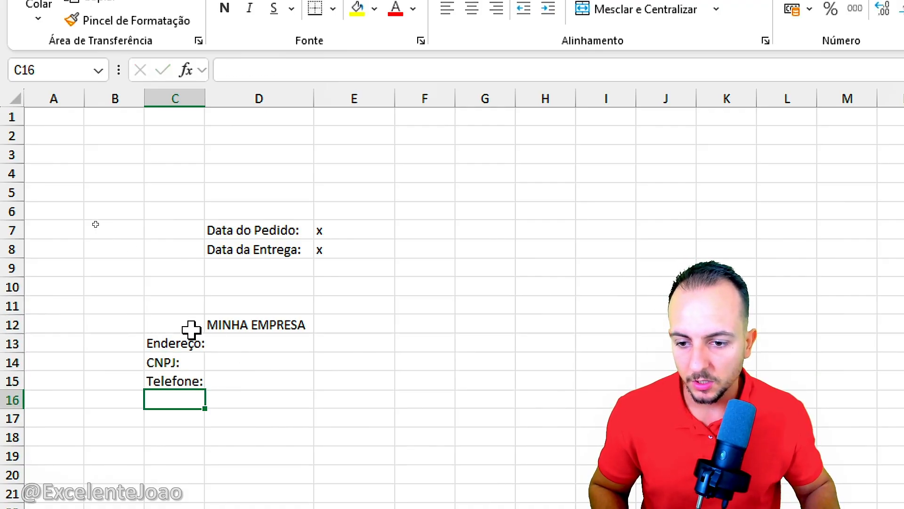
left_click_drag(192, 327, 253, 383)
left_click_drag(188, 330, 297, 394)
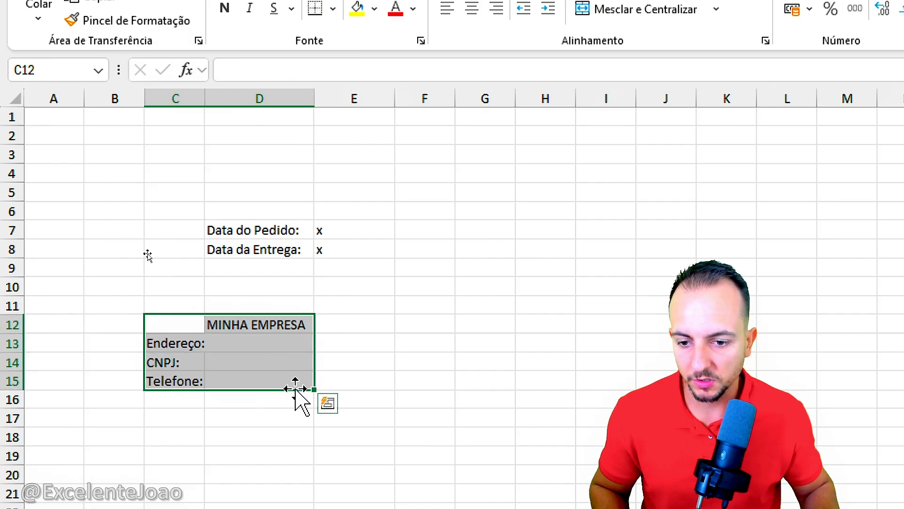
left_click(262, 333)
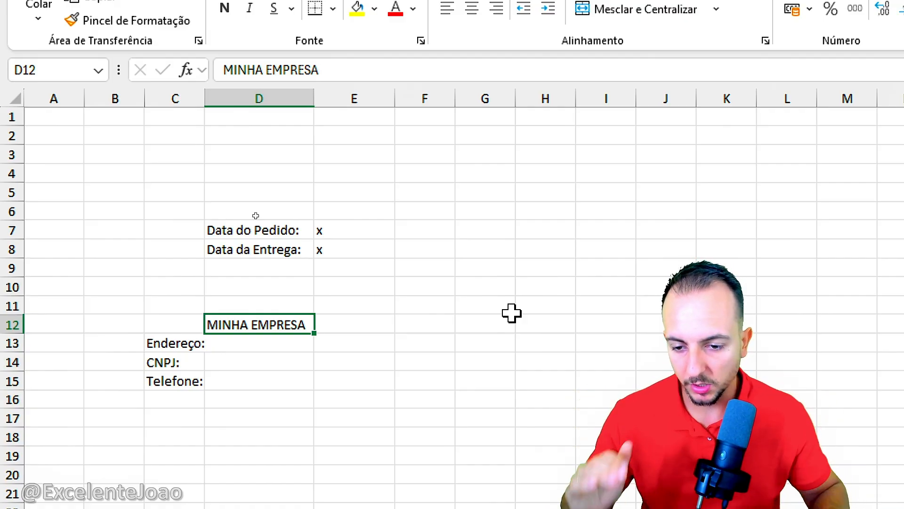
left_click(263, 334)
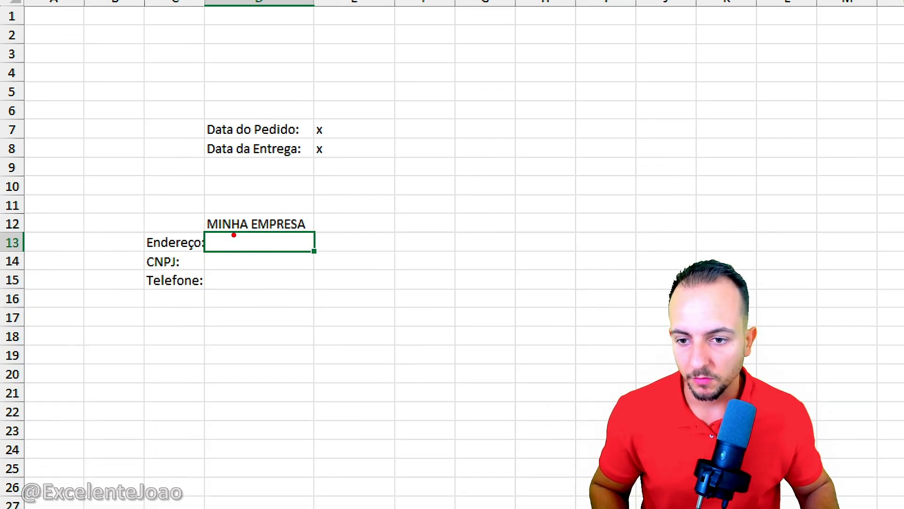
left_click_drag(218, 242, 227, 280)
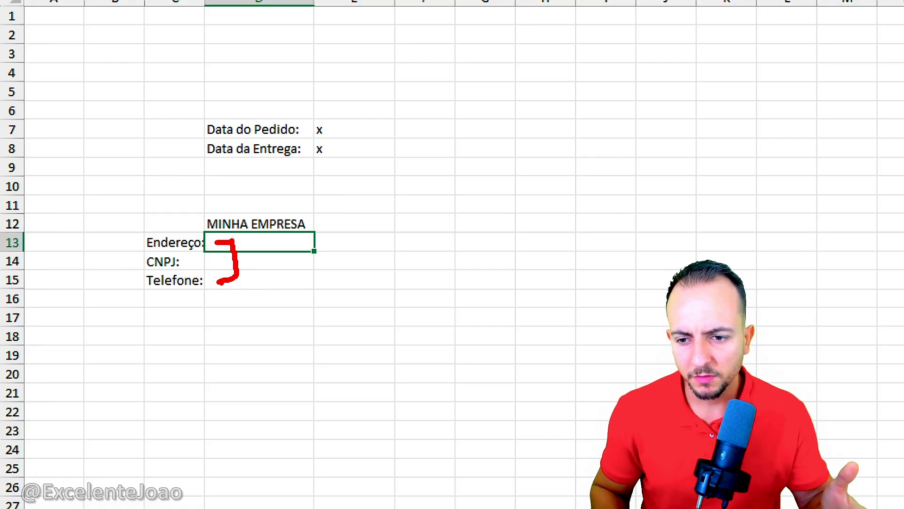
key("Escape")
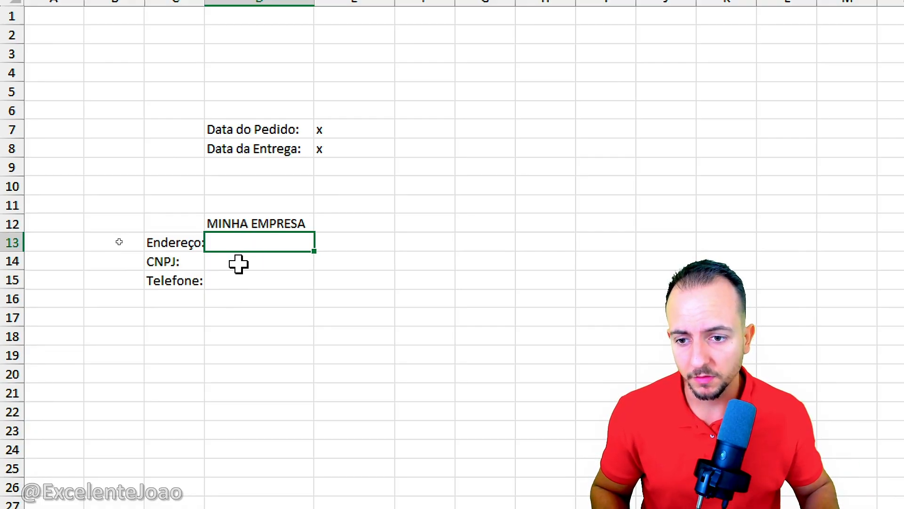
left_click(241, 283)
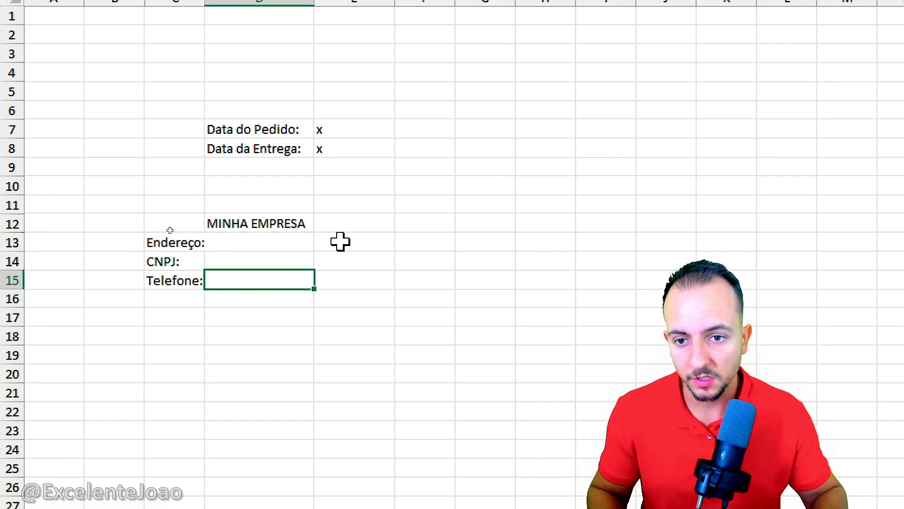
left_click_drag(332, 112, 327, 127)
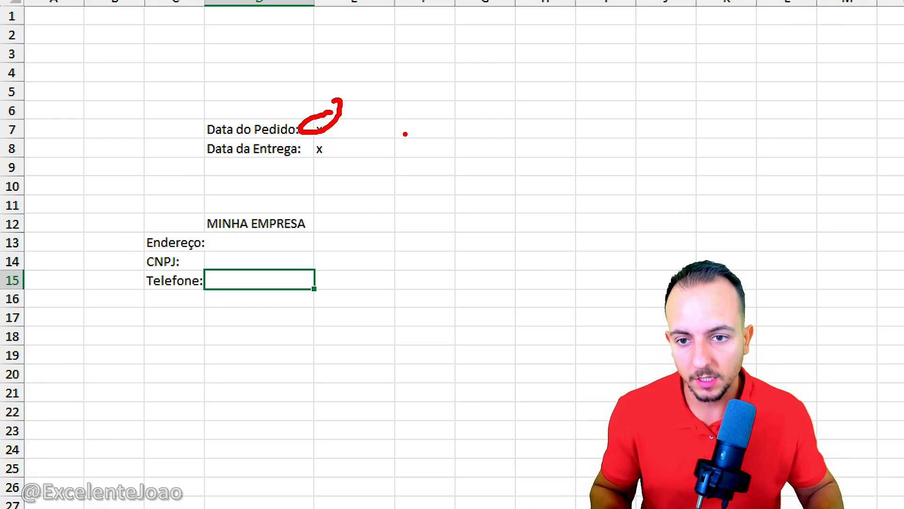
key("Escape")
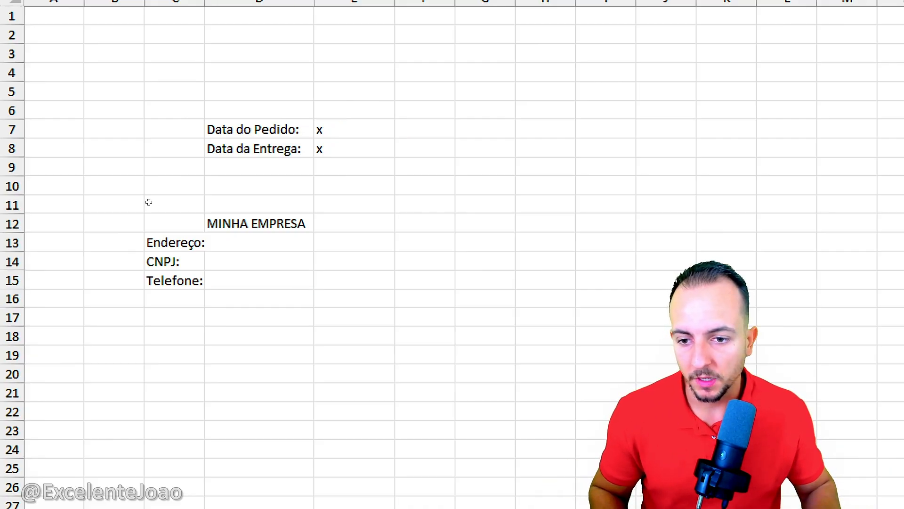
Step: Enter the placeholder text "Endereço da minha empresa" in cell D13 beside the address label
left_click_drag(258, 243, 264, 286)
left_click(243, 244)
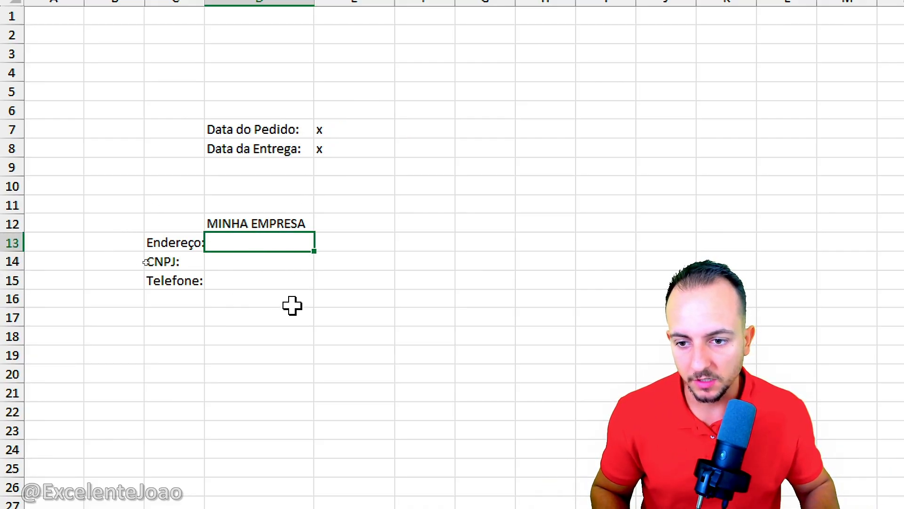
type("Endereli")
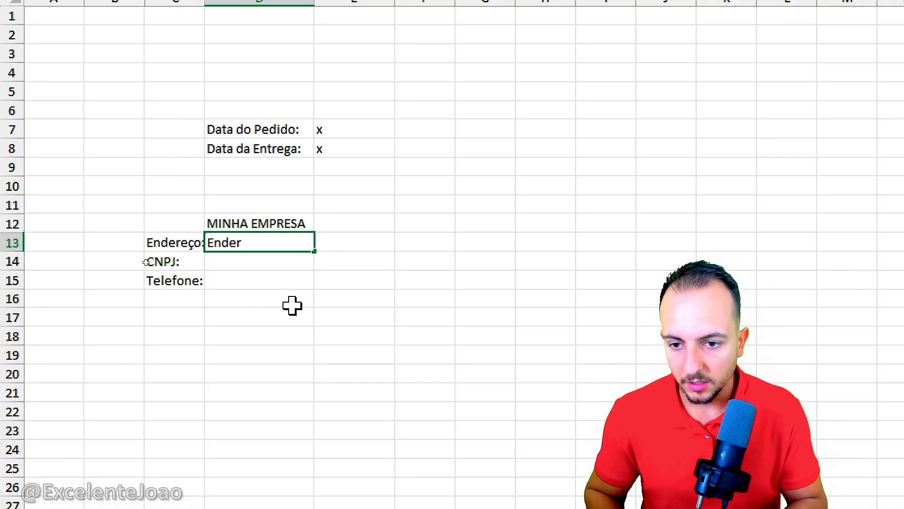
key("BackSpace")
key("BackSpace")
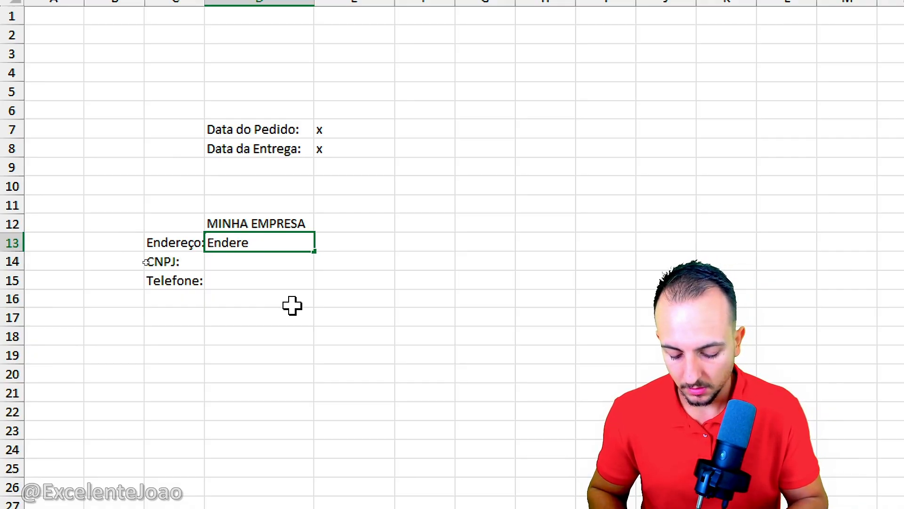
type("ço da minha empre")
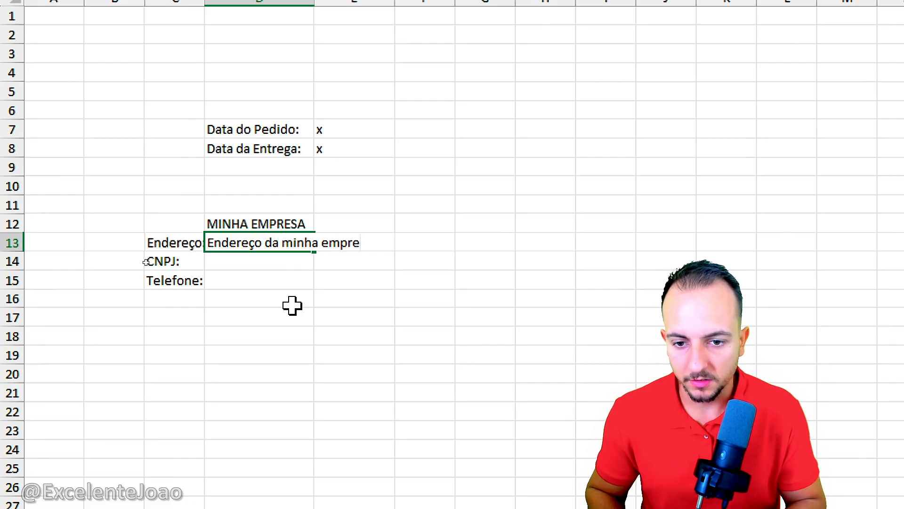
type("sa")
key("Return")
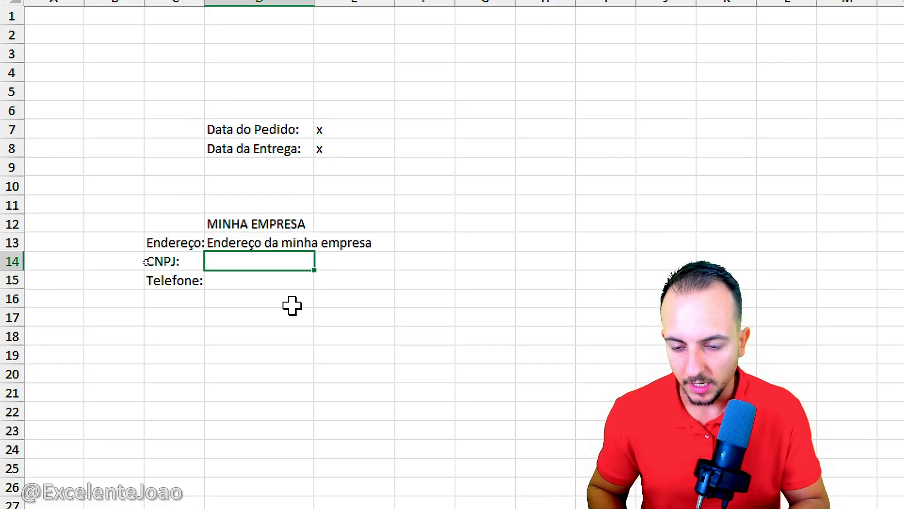
Step: Fill D14 with "cnpj da minha empresa" and D15 with "telefone da minha empresa"
type("cnpj da m")
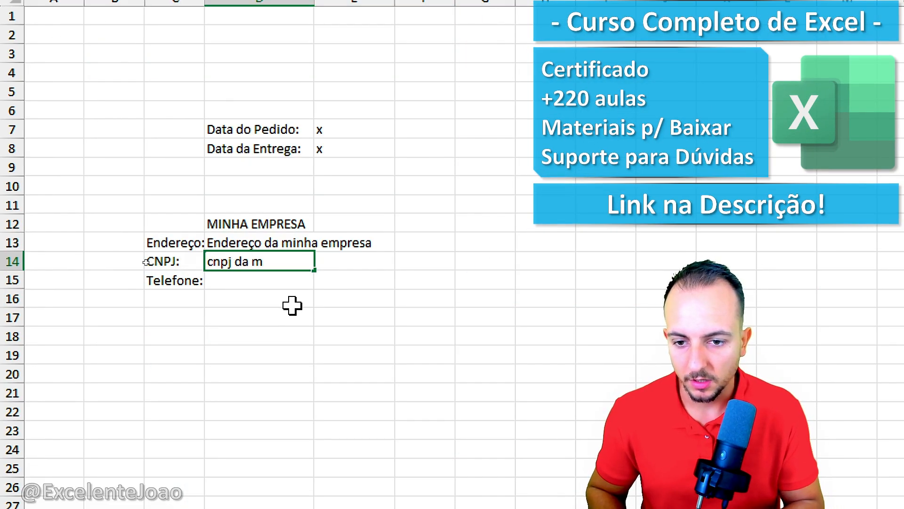
type("inha empresa")
key("Return")
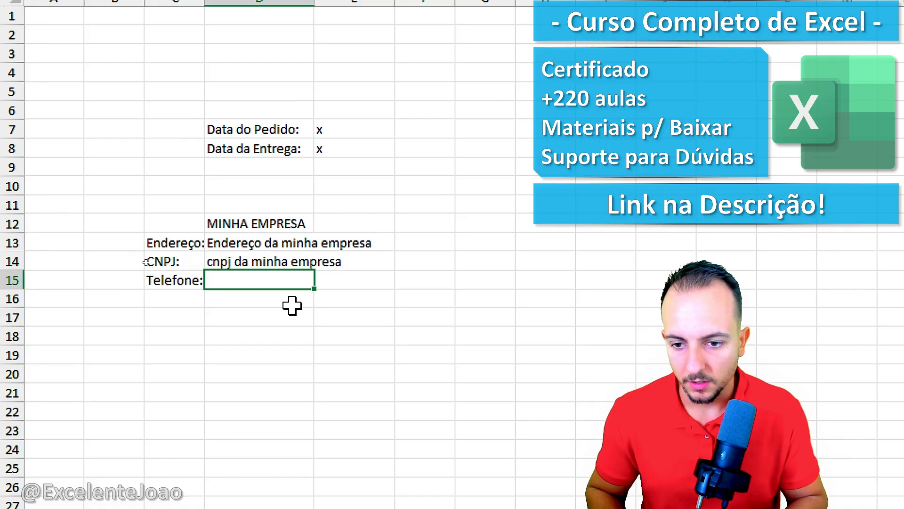
type("telefone da minha")
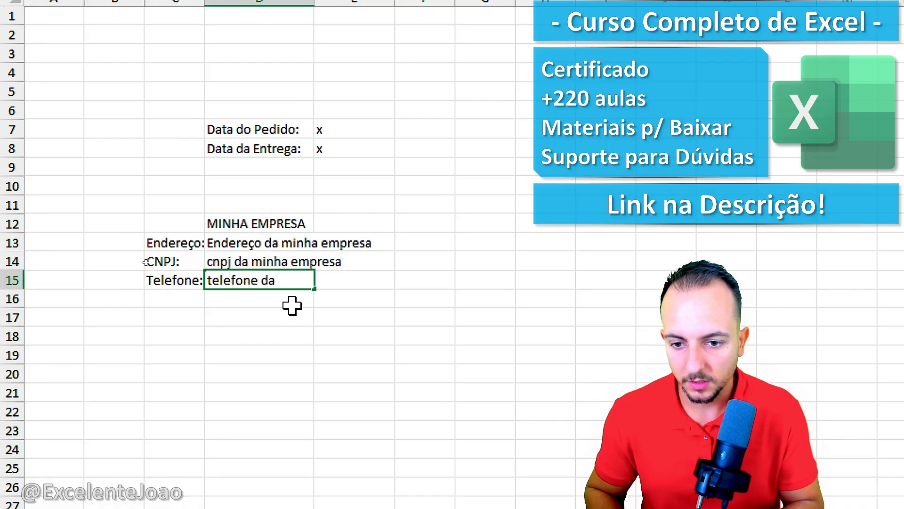
type(" empresa")
key("Return")
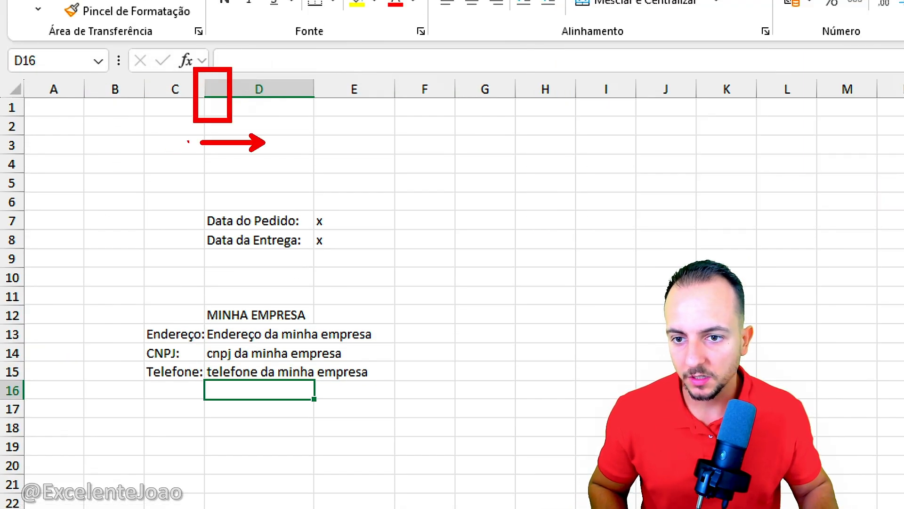
Step: Widen column C slightly to give the company labels more room
left_click_drag(204, 91, 222, 90)
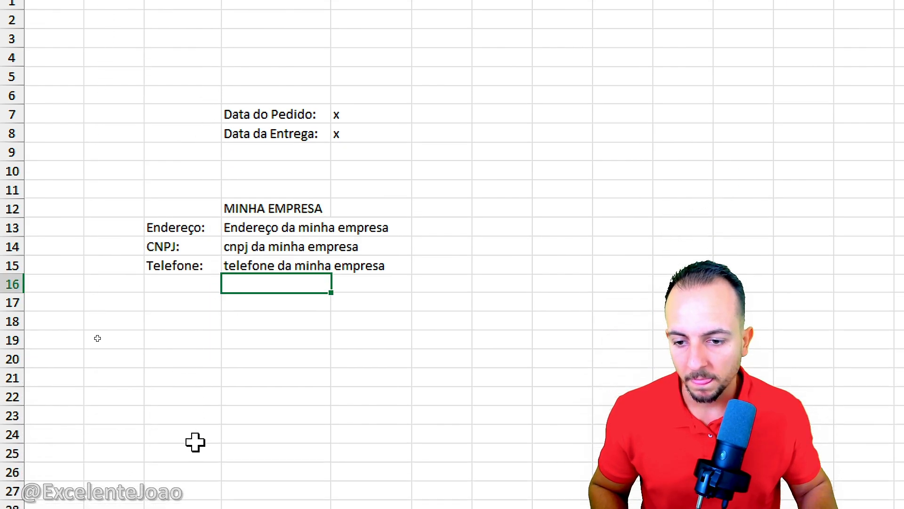
left_click(182, 300)
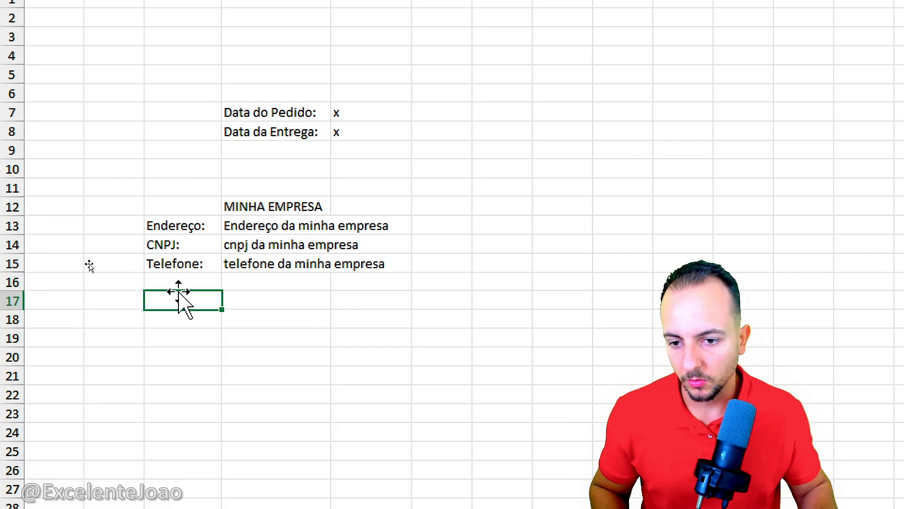
left_click(184, 325)
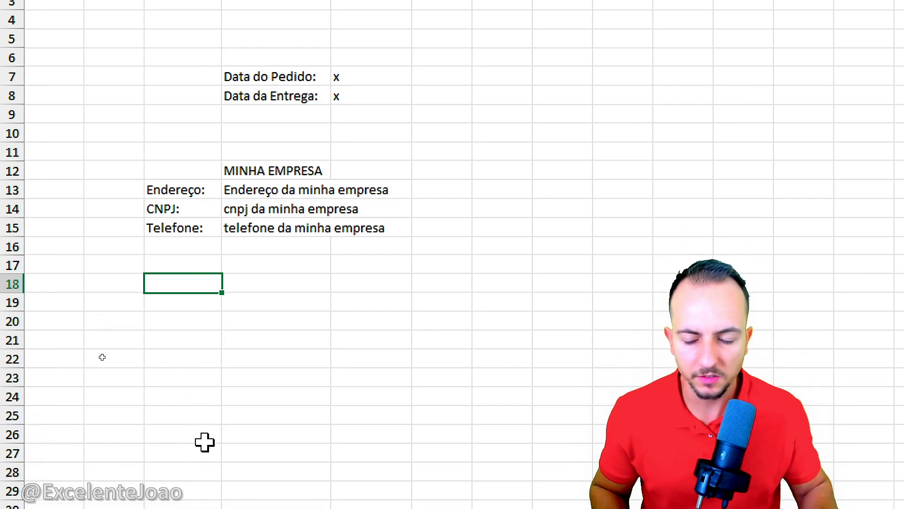
Step: Enter the column heading "ID" in cell C18 below the company block
type("I")
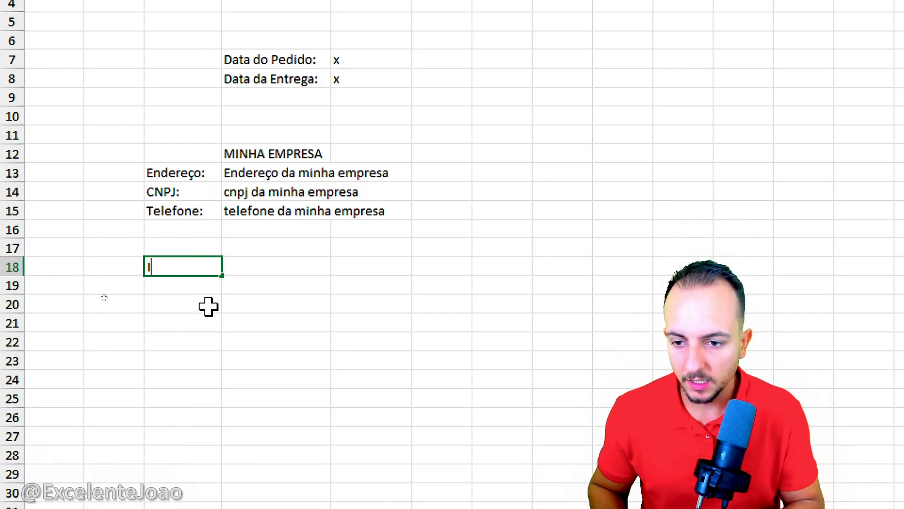
type("D")
key("Return")
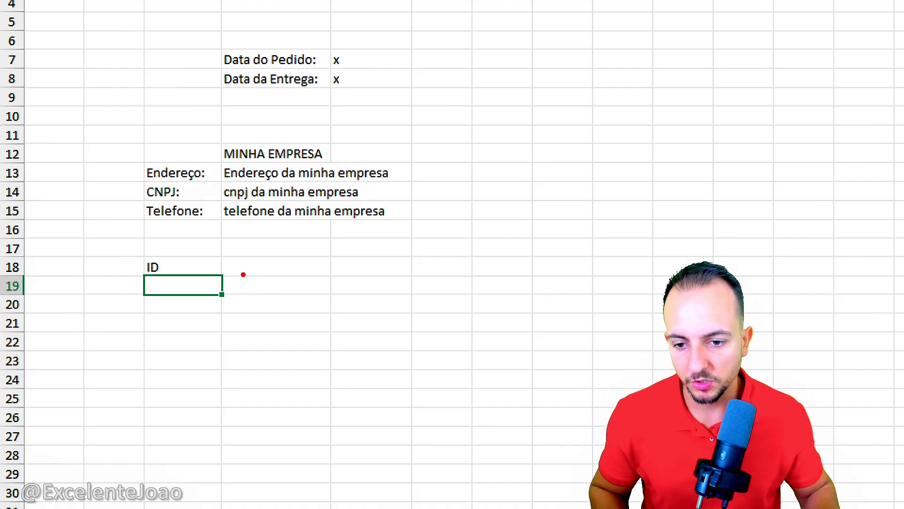
left_click_drag(243, 275, 481, 470)
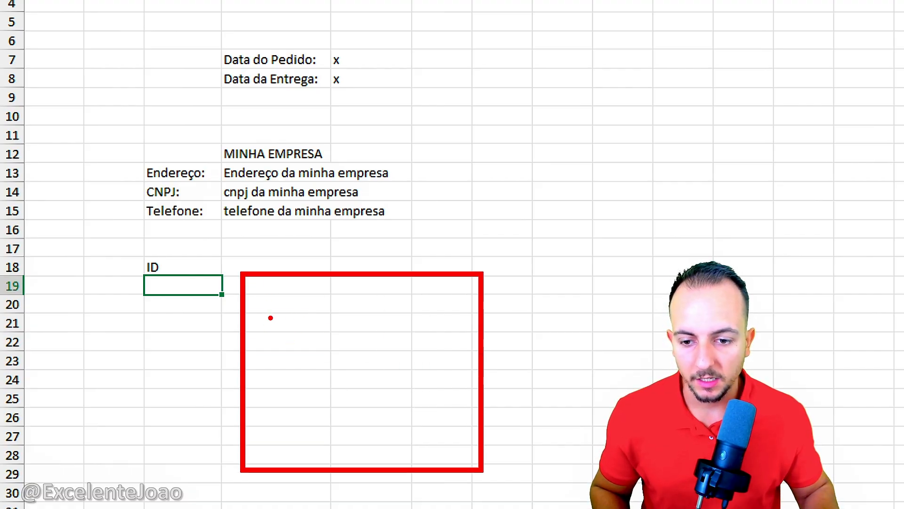
mouse_move(271, 317)
left_mouse_down()
mouse_move(264, 306)
mouse_move(257, 344)
mouse_move(282, 400)
mouse_move(278, 438)
mouse_move(260, 460)
left_mouse_up()
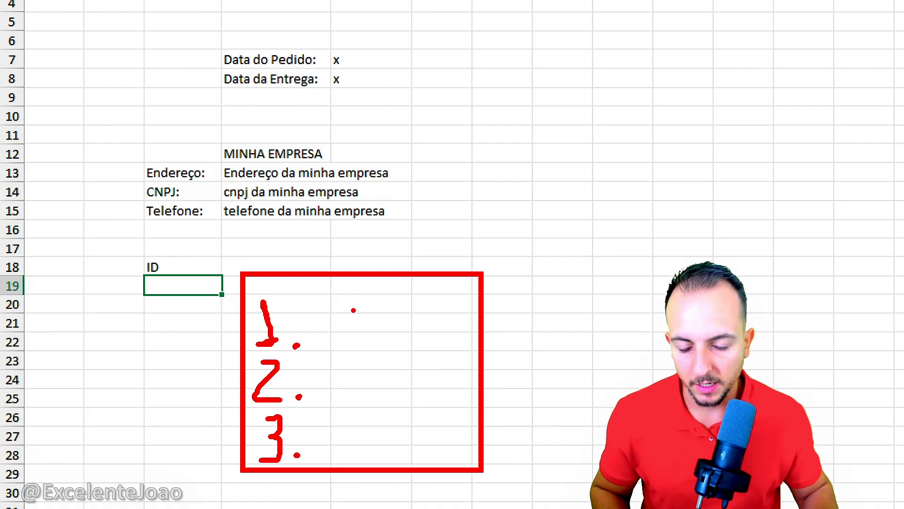
mouse_move(367, 339)
left_mouse_down()
mouse_move(382, 294)
mouse_move(398, 344)
mouse_move(394, 320)
left_mouse_up()
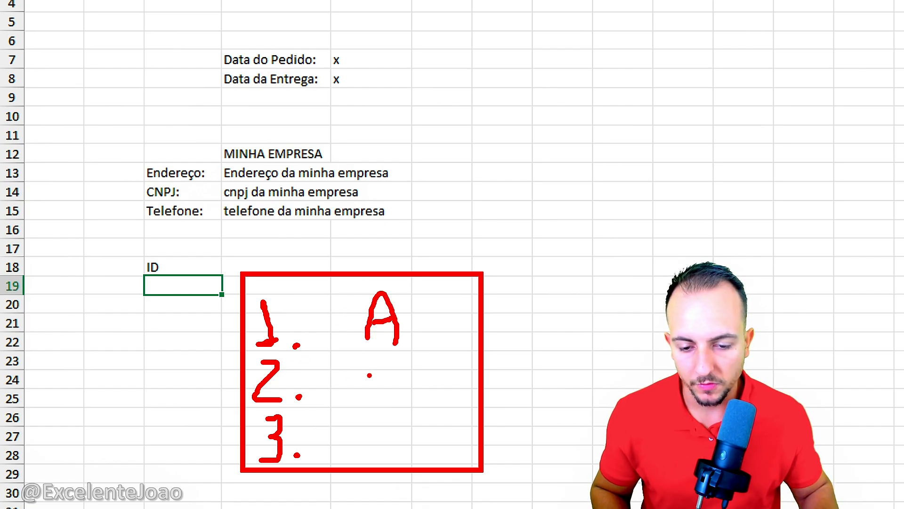
mouse_move(395, 366)
left_mouse_down()
mouse_move(371, 401)
mouse_move(401, 399)
mouse_move(389, 433)
left_mouse_up()
mouse_move(401, 418)
left_mouse_down()
mouse_move(390, 429)
mouse_move(389, 466)
left_mouse_up()
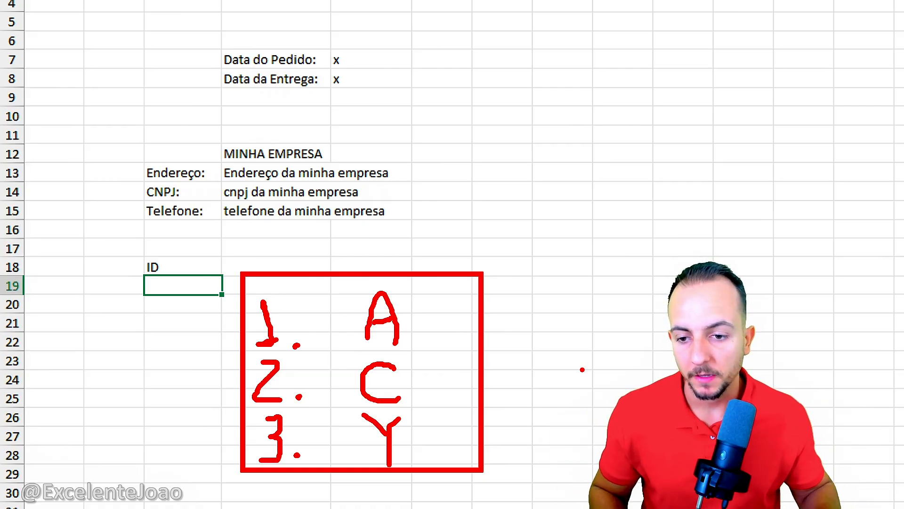
key("Escape")
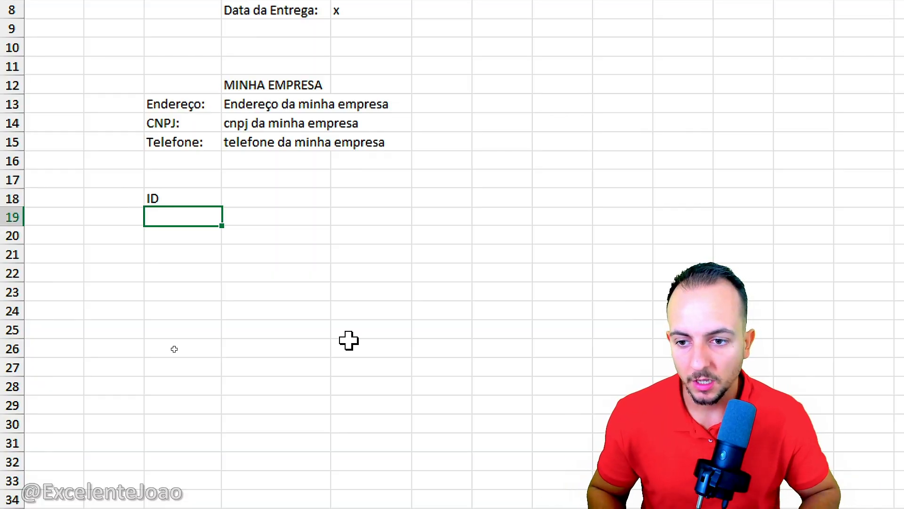
Step: Number the order lines 1 to 10 in cells C19 to C28 under the ID heading
type("1 2 3 4 5 ")
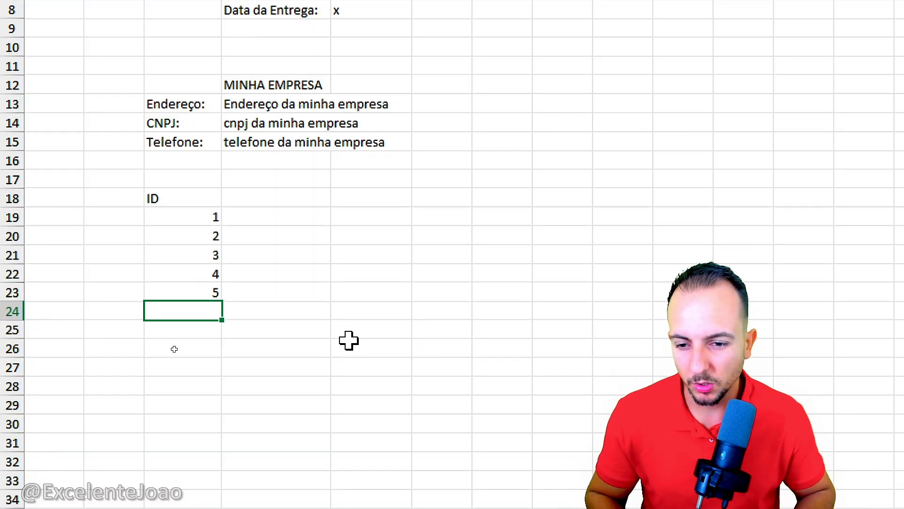
type("6")
key("Return")
type("7")
key("Return")
type("8")
key("Return")
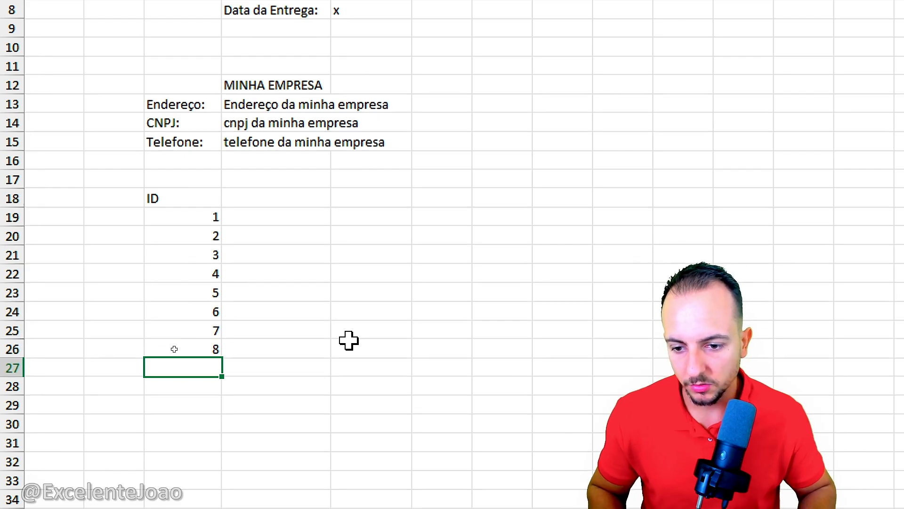
type("9")
key("Return")
type("10")
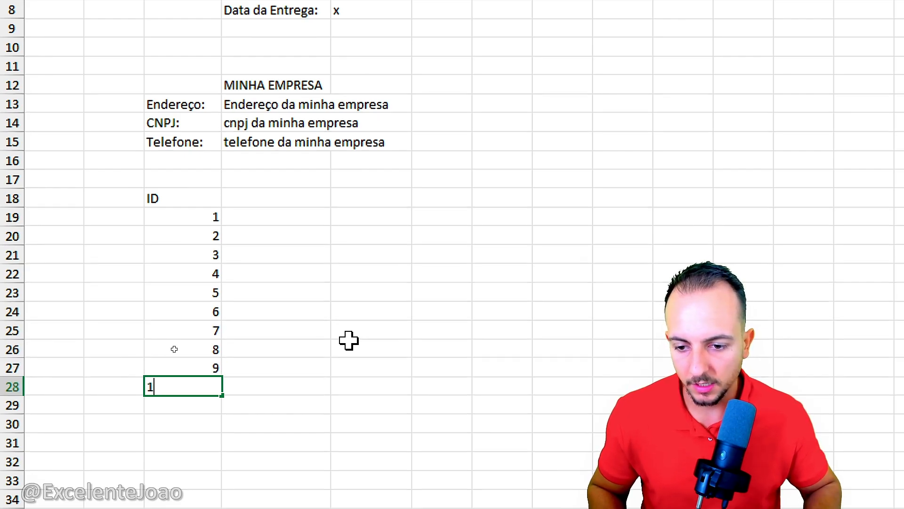
key("Return")
left_click_drag(207, 213, 196, 420)
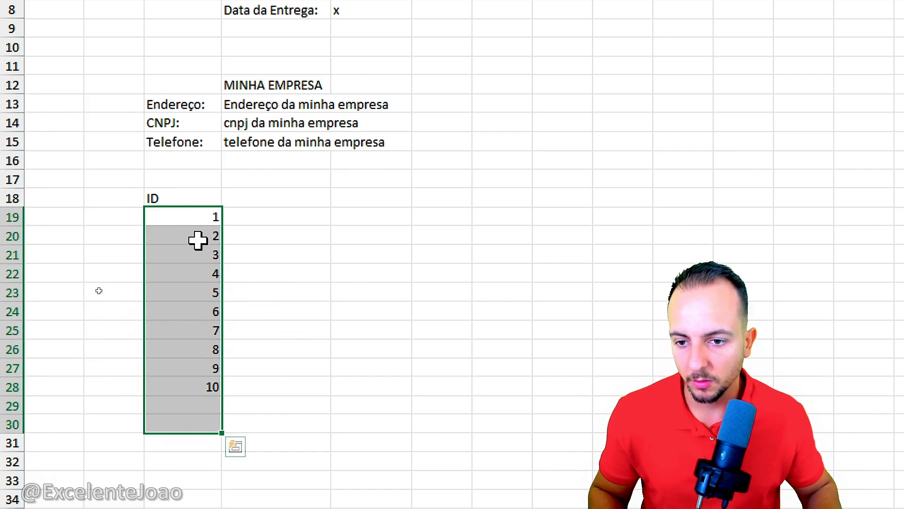
Step: Add the table headings "PRODUTO", "QTDE" and "VALOR" in cells D18 to F18 beside the ID heading
left_click(188, 198)
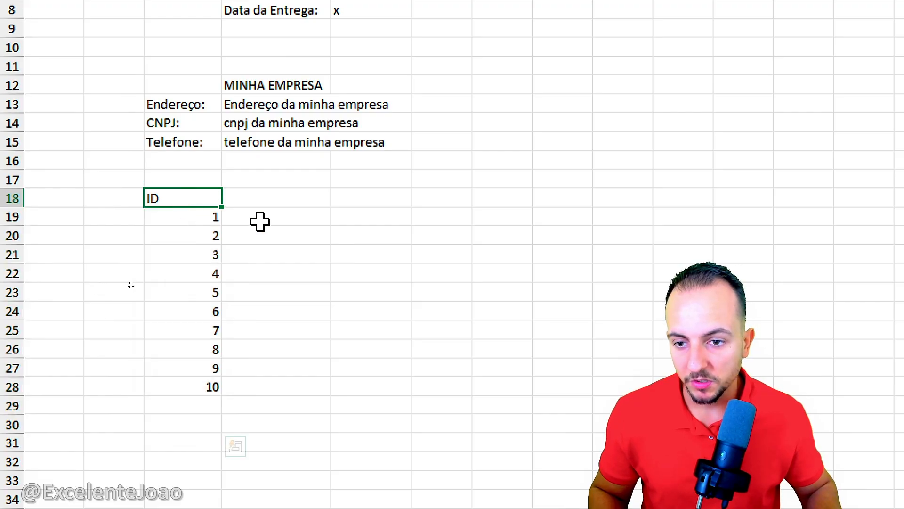
left_click(279, 202)
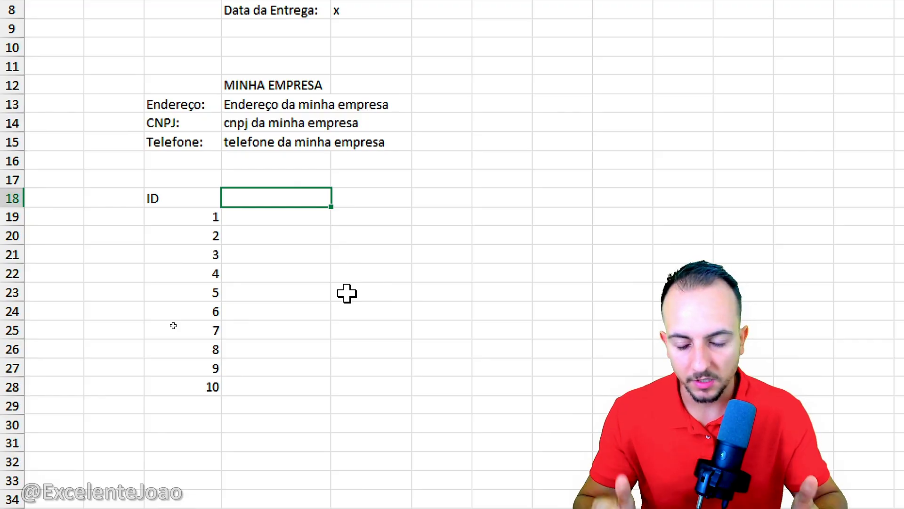
type("PRODUTO")
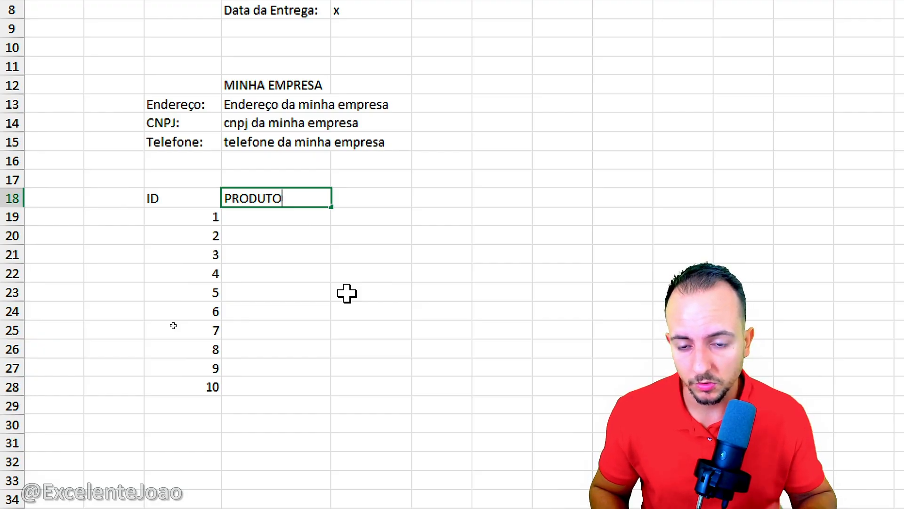
key("Tab")
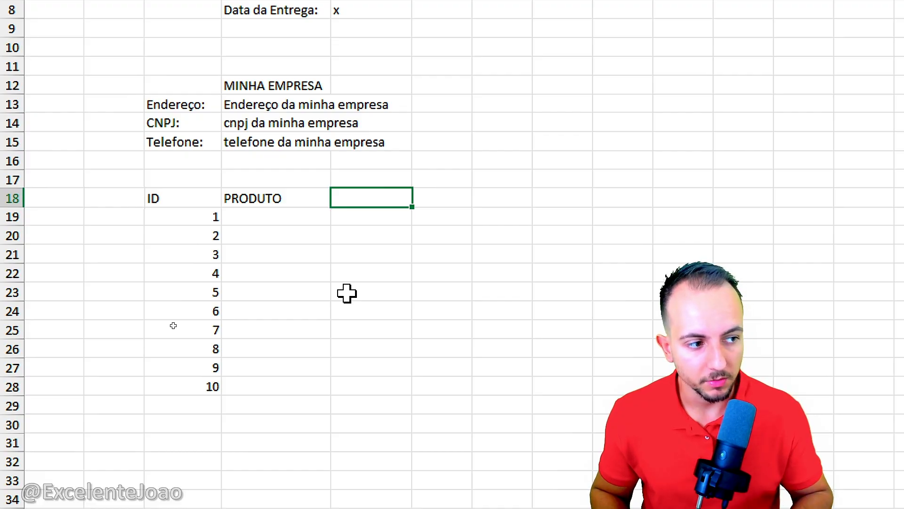
type("QTDE")
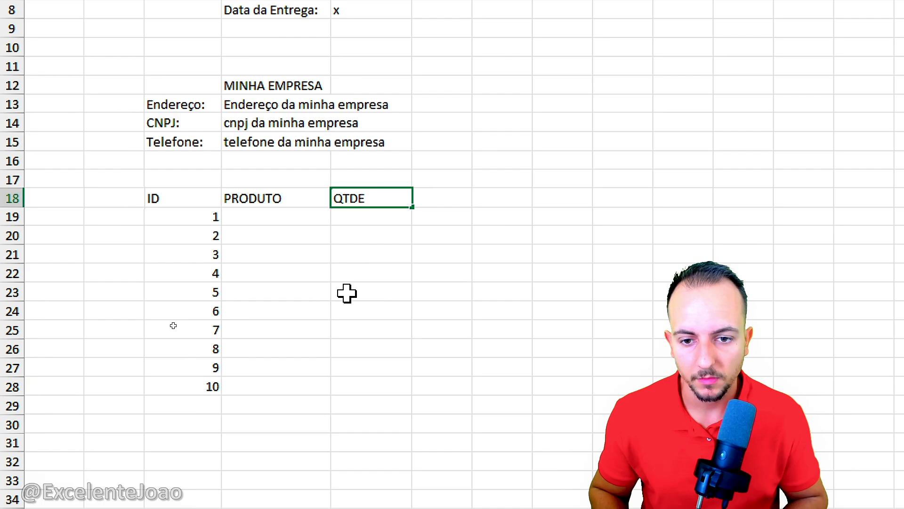
key("Tab")
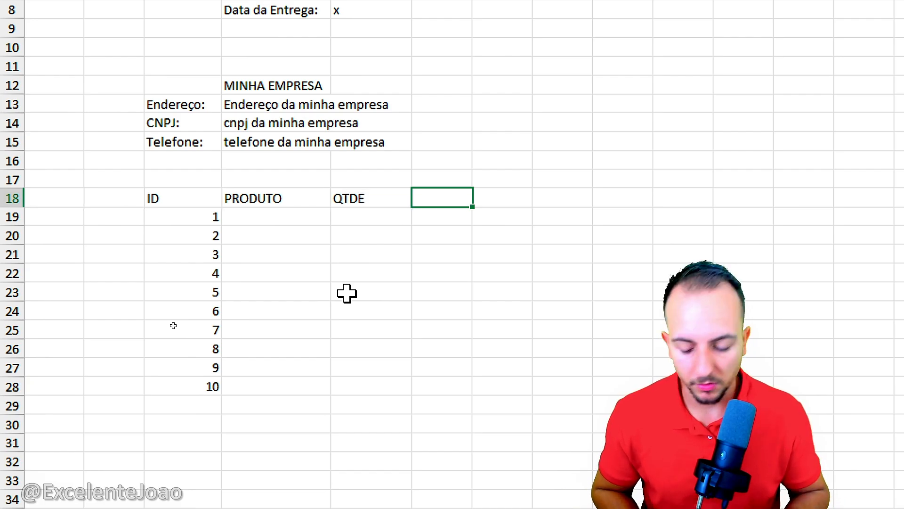
type("VALOR")
key("Return")
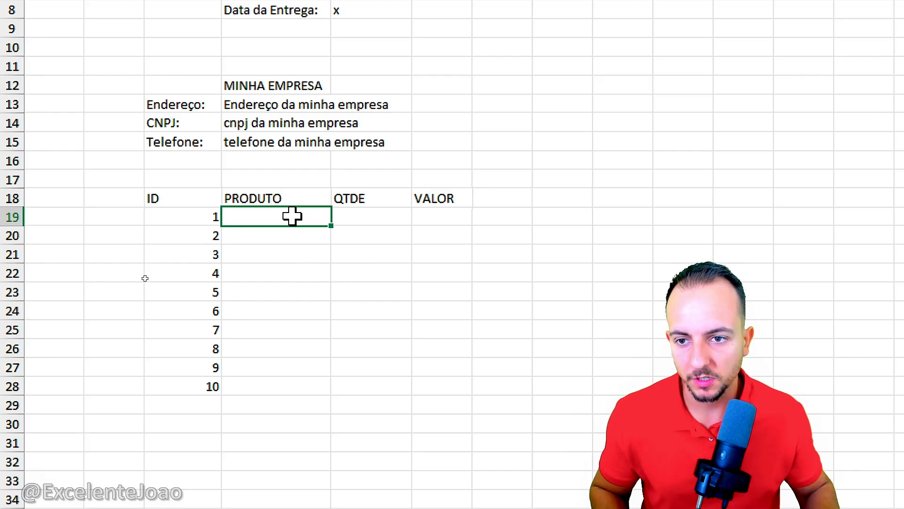
Step: Fine-tune the width of column C, which holds the IDs and company labels, to about 11
left_click_drag(223, 65, 223, 66)
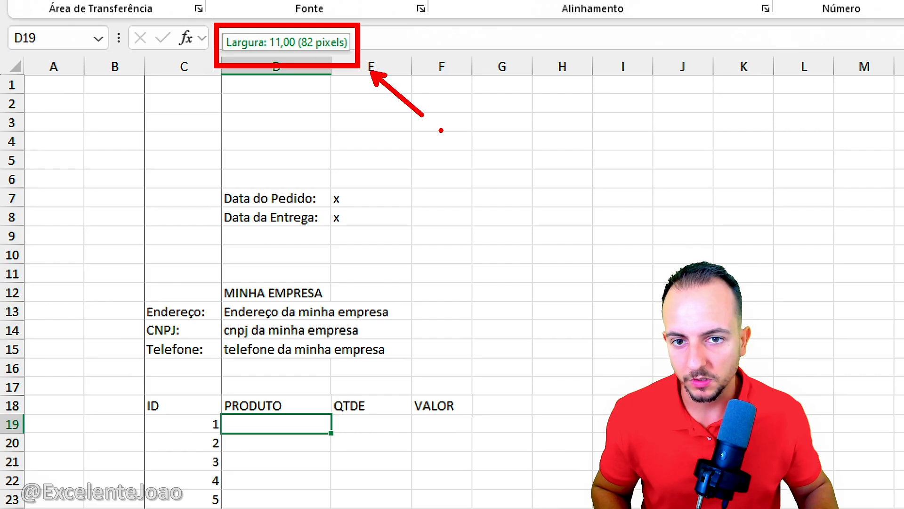
left_click_drag(223, 65, 221, 191)
left_click_drag(222, 70, 222, 146)
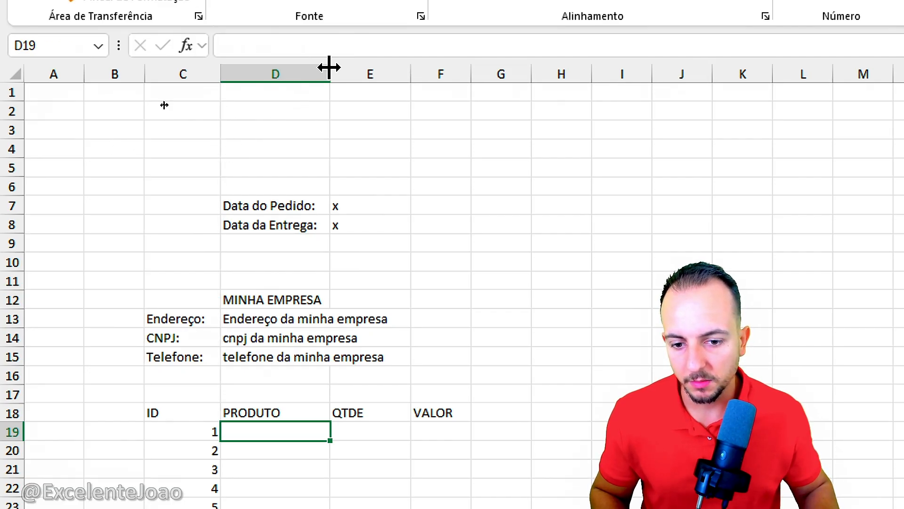
Step: Try a much wider column D to give the product names more room
left_click_drag(329, 67, 430, 101)
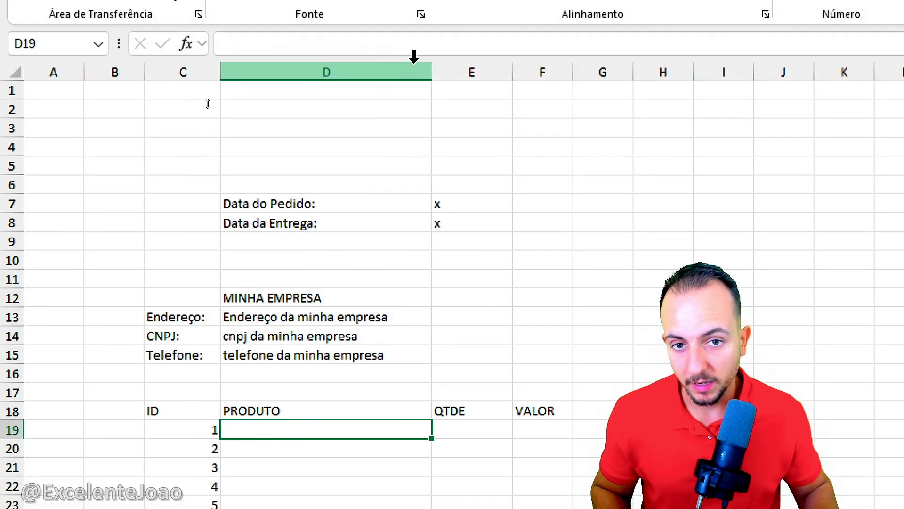
left_click_drag(431, 72, 521, 70)
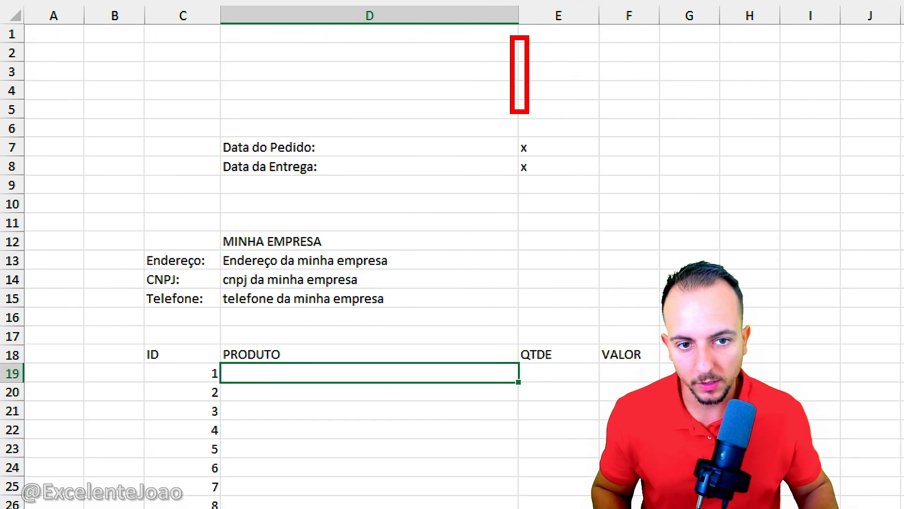
key("e")
mouse_move(537, 334)
left_mouse_down()
mouse_move(546, 370)
mouse_move(526, 323)
left_mouse_up()
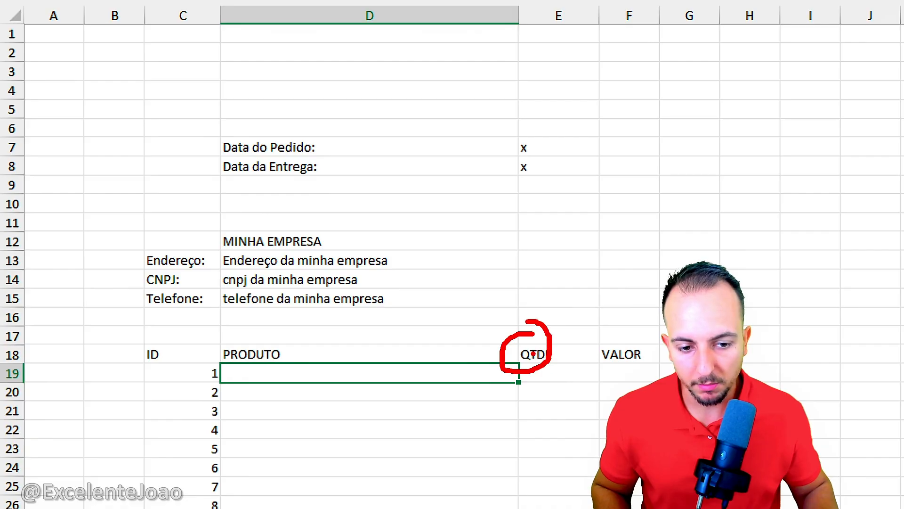
key("e")
mouse_move(216, 337)
left_mouse_down()
mouse_move(221, 358)
mouse_move(517, 491)
mouse_move(519, 506)
left_mouse_up()
left_click_drag(290, 391, 446, 397)
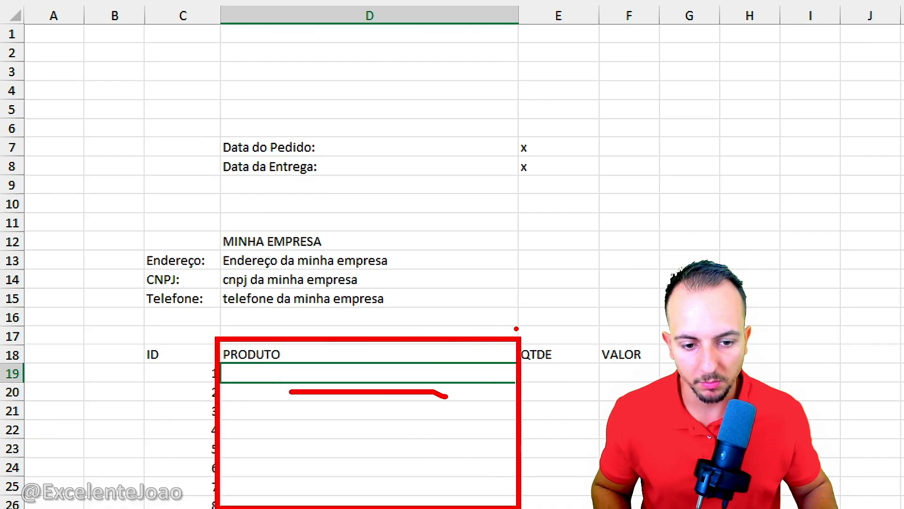
left_click_drag(516, 328, 602, 504)
key("ctrl+z")
key("ctrl+z")
key("ctrl+z")
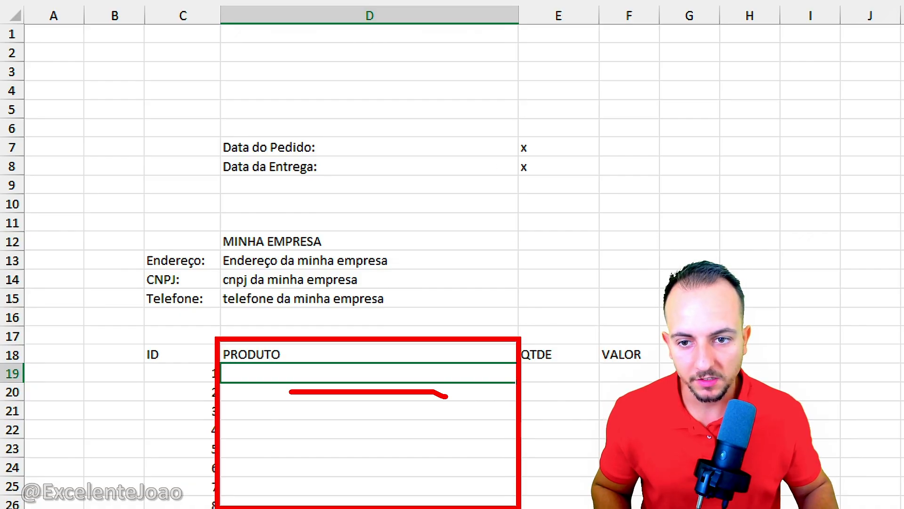
mouse_move(209, 133)
left_mouse_down()
mouse_move(345, 194)
mouse_move(347, 181)
mouse_move(603, 184)
left_mouse_up()
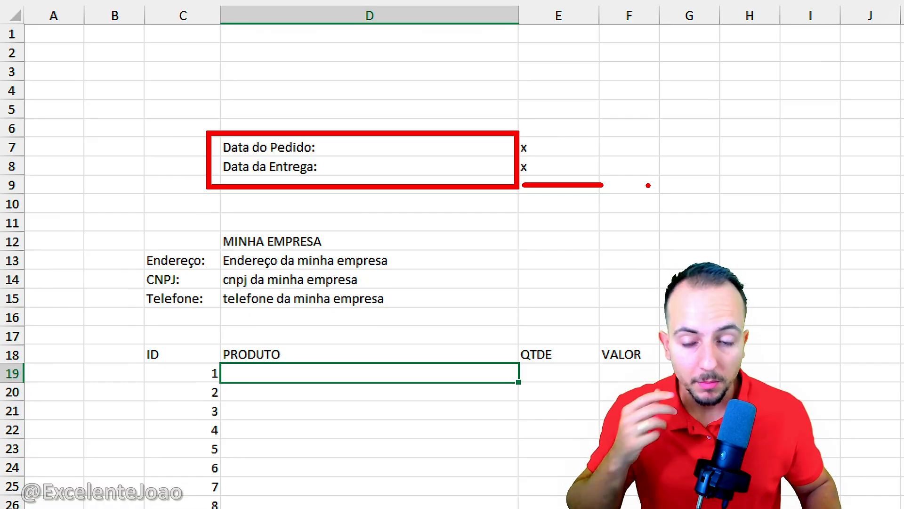
key("Escape")
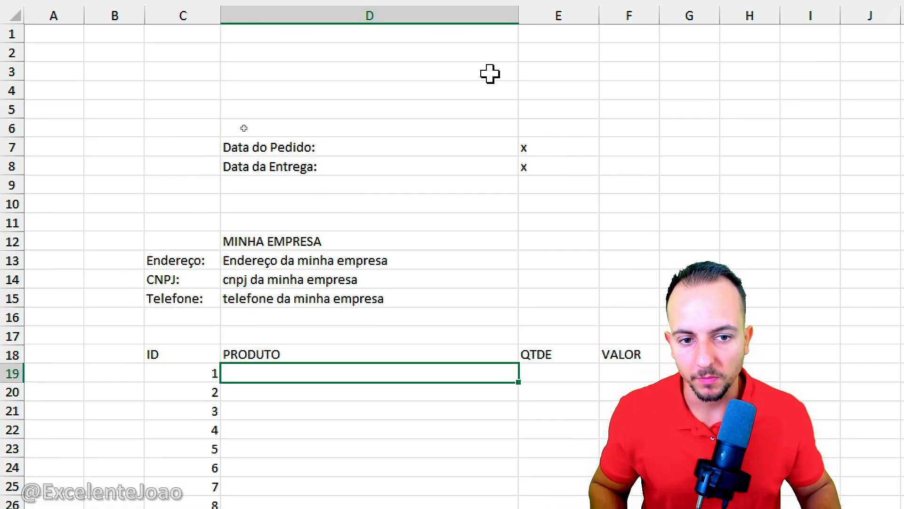
Step: Narrow column D back so that it just fits the date labels
left_click_drag(518, 10, 344, 69)
left_click_drag(343, 141, 331, 143)
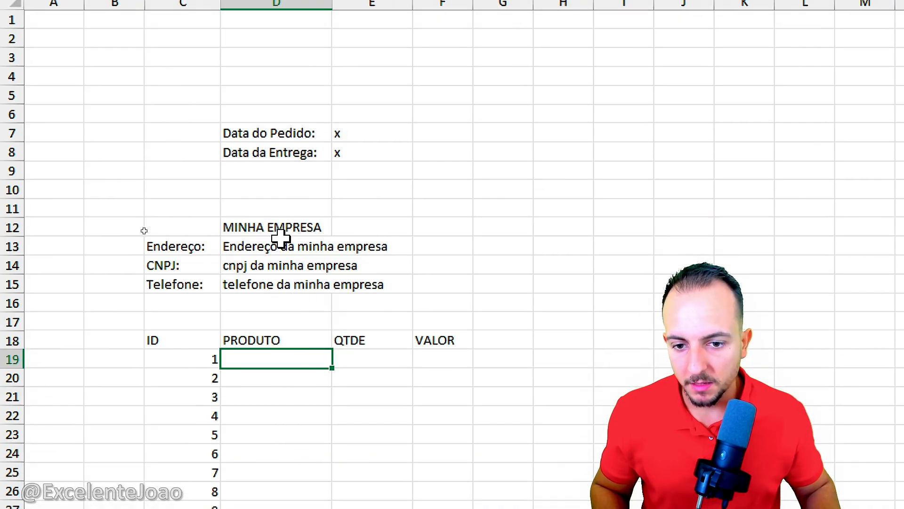
Step: Merge and center the address cells D13:F13 and the CNPJ cells D14:F14, each row separately
left_click(280, 240)
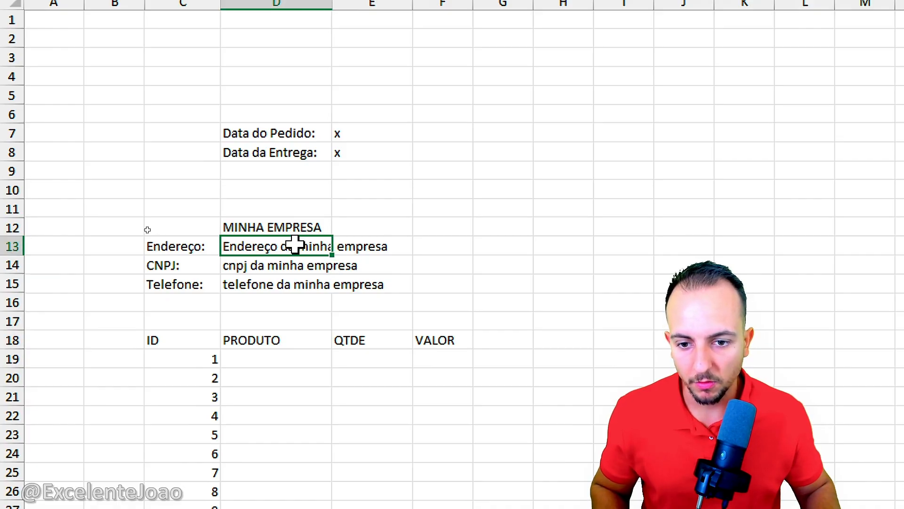
left_click_drag(295, 244, 457, 240)
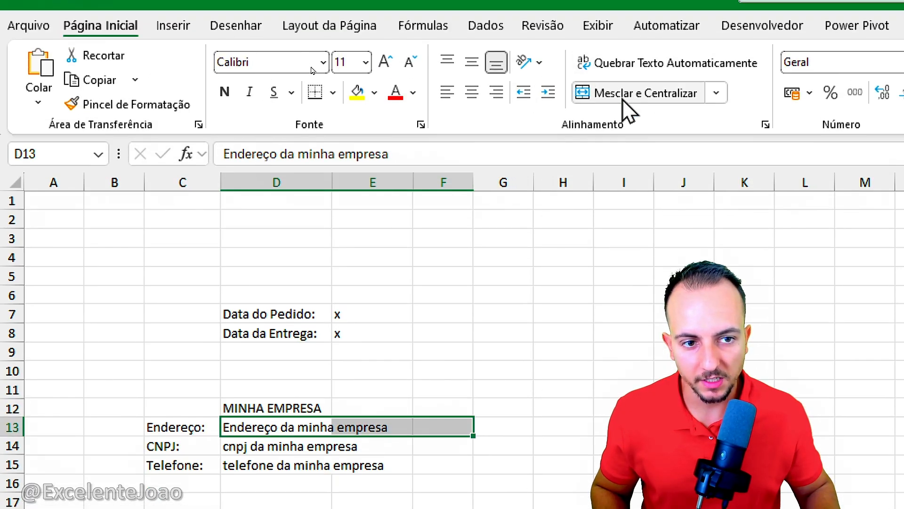
left_click(624, 99)
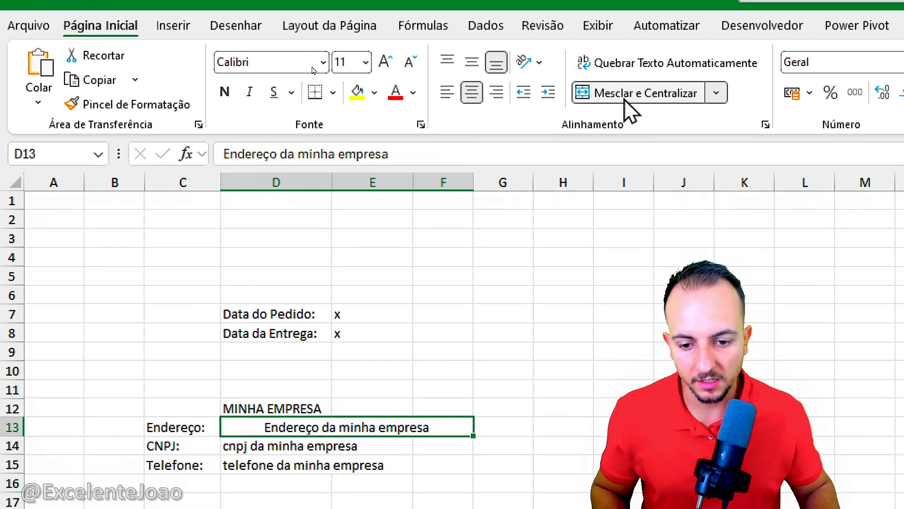
left_click(320, 445)
left_click_drag(320, 297, 414, 297)
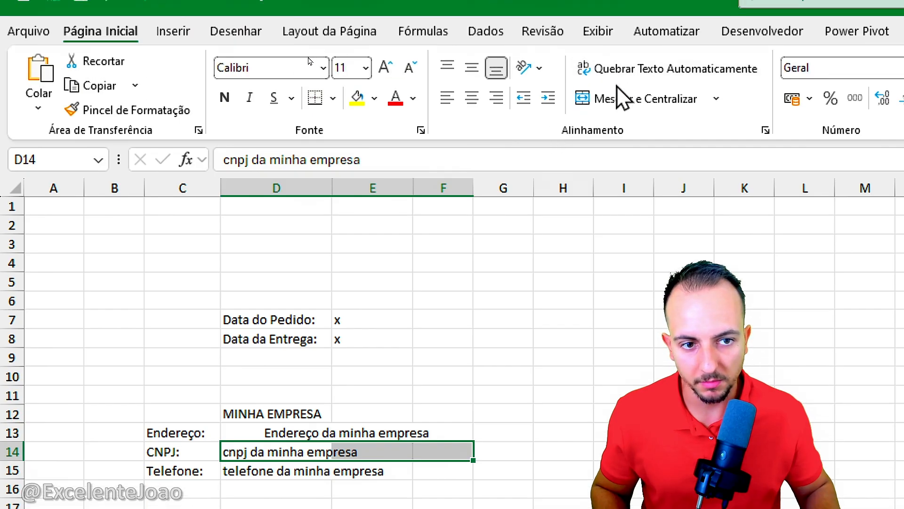
left_click(621, 98)
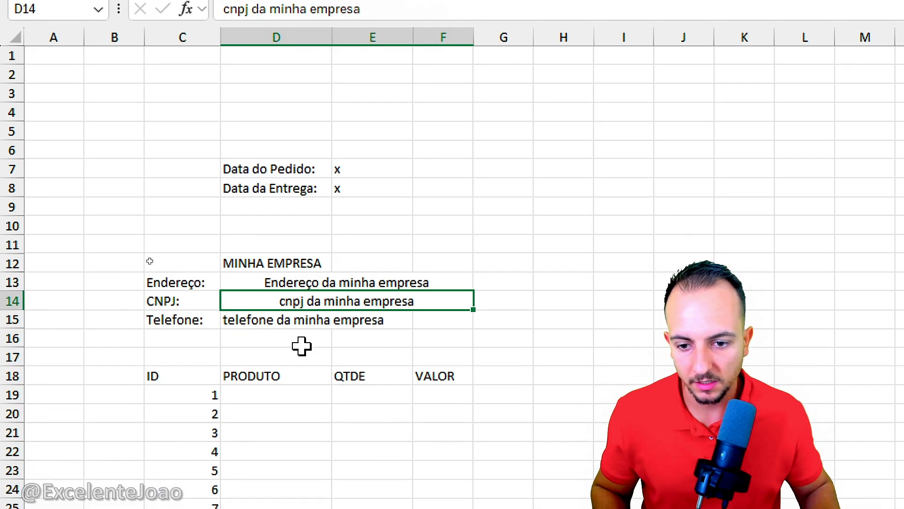
Step: Merge the phone cells D15:F15 and left-align the three merged company cells in rows 13 to 15
left_click_drag(287, 471, 454, 471)
left_click(654, 94)
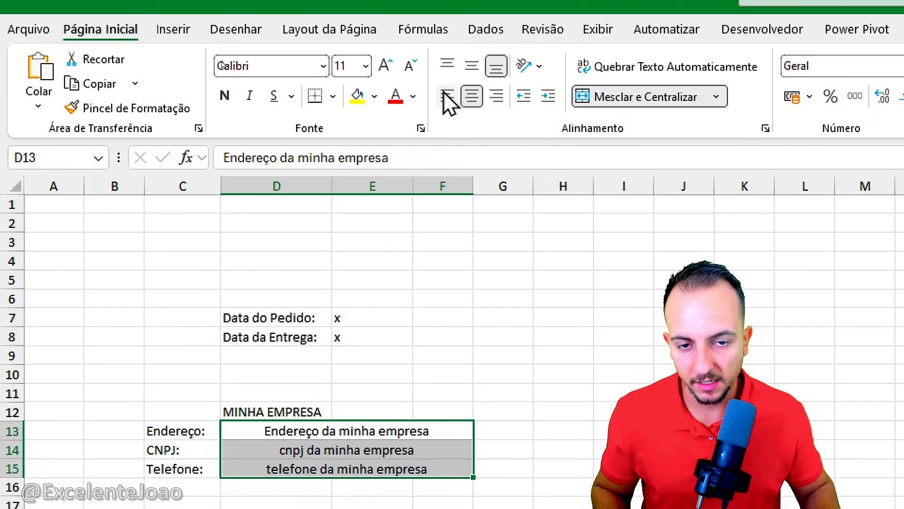
left_click(447, 96)
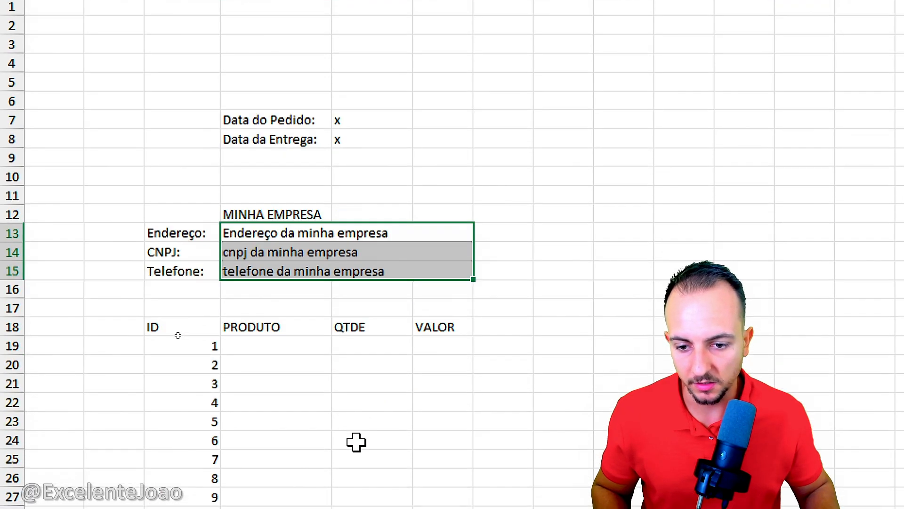
Step: Clear the QTDE and VALOR headings from E18:F18 and merge and center the PRODUTO heading across D18:G18
left_click(299, 442)
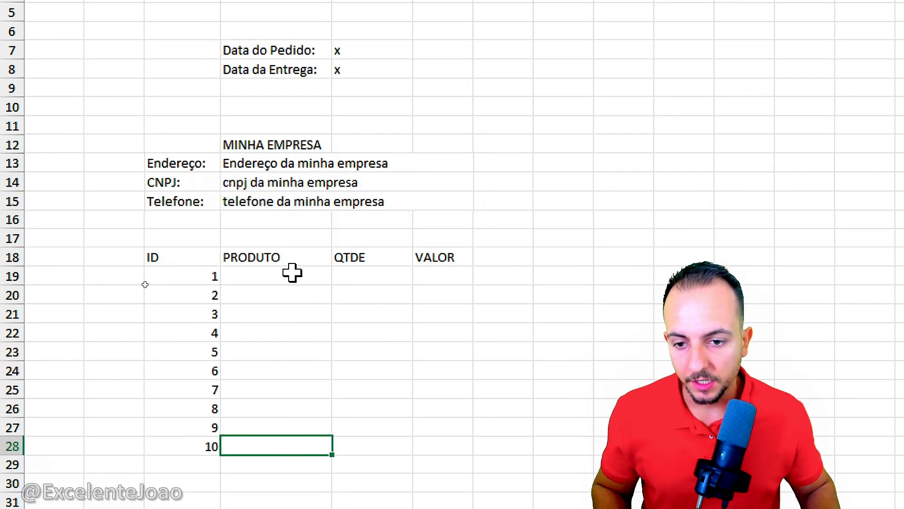
left_click(265, 263)
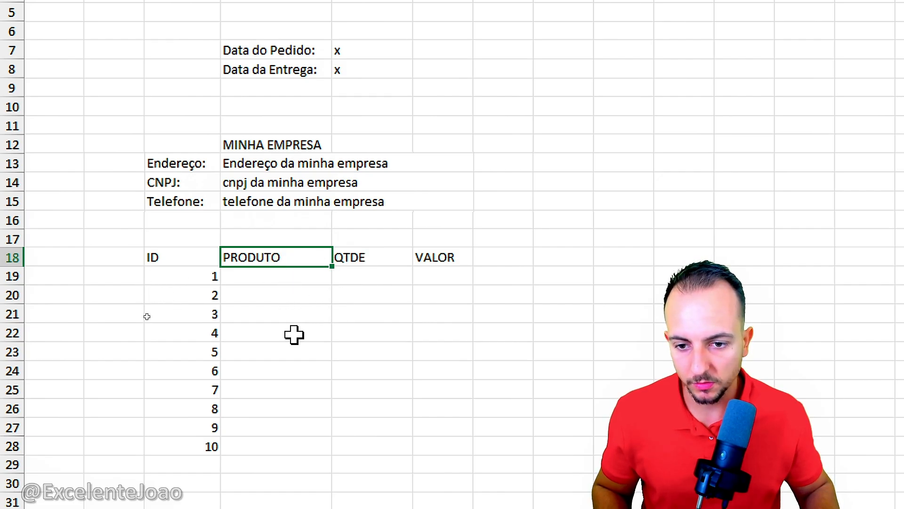
left_click_drag(380, 254, 439, 256)
key("Delete")
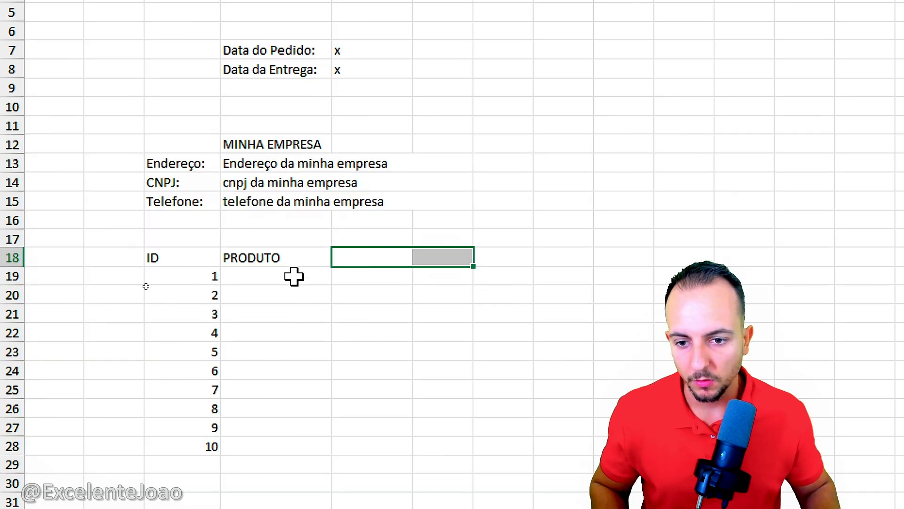
left_click_drag(271, 255, 485, 254)
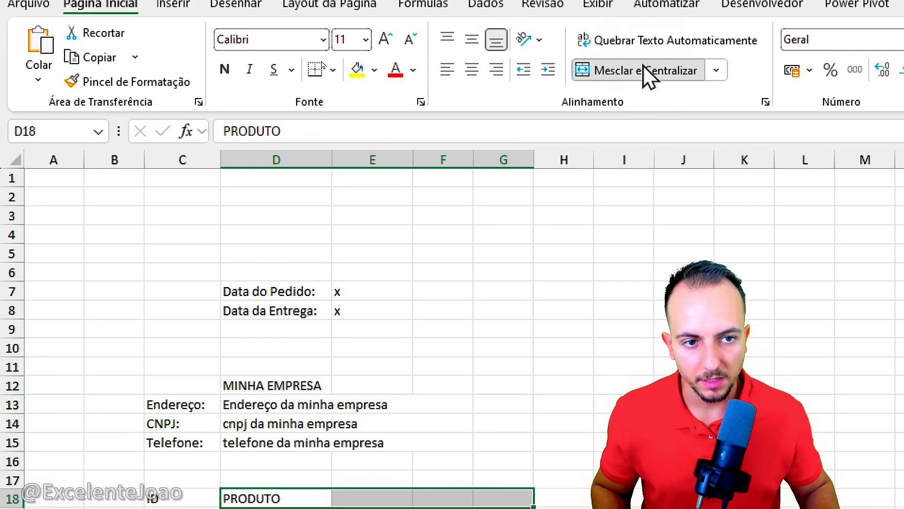
left_click(650, 80)
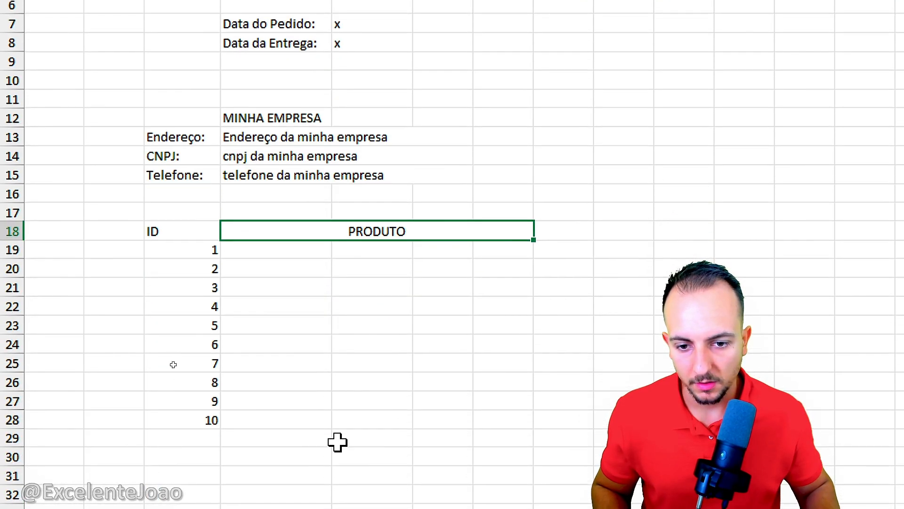
Step: Enter the headings QTDE in H18 and VALOR in I18, and widen columns H and I
left_click_drag(360, 285, 345, 442)
left_click_drag(345, 387, 337, 418)
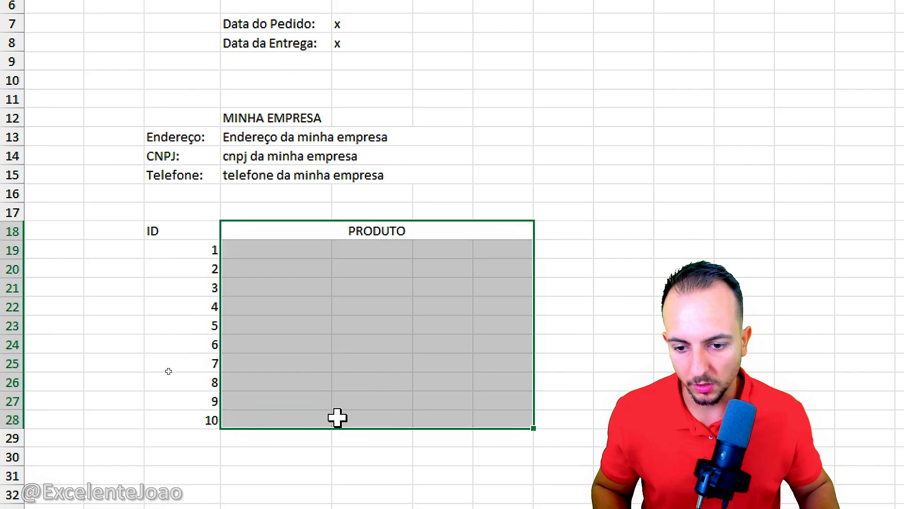
left_click(433, 225)
type("Q")
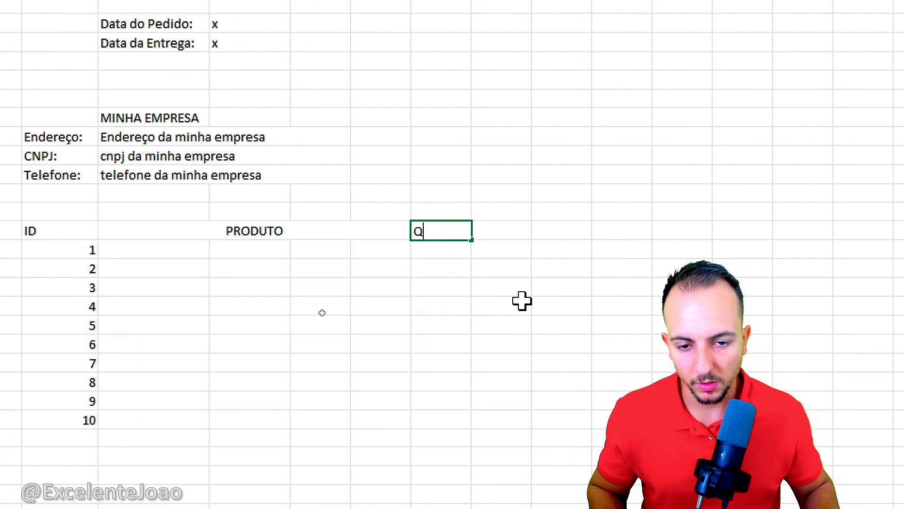
type("TDE")
key("Tab")
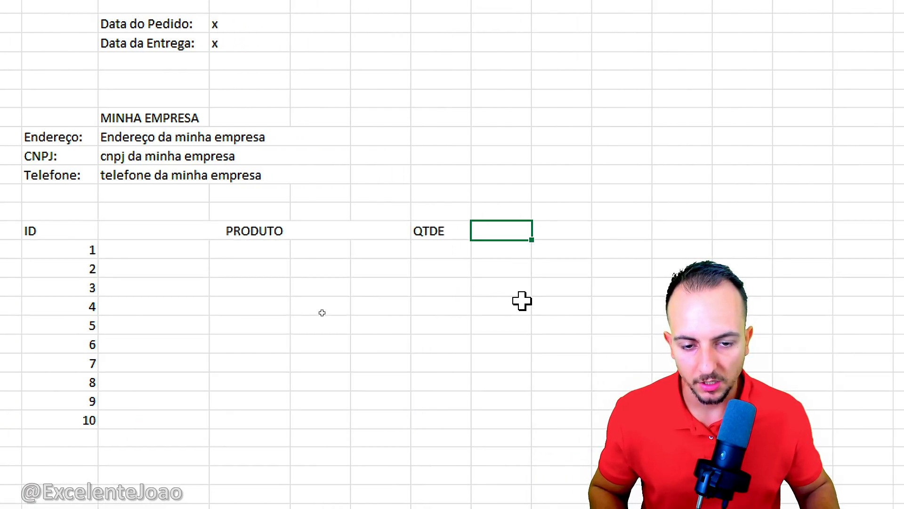
key("Return")
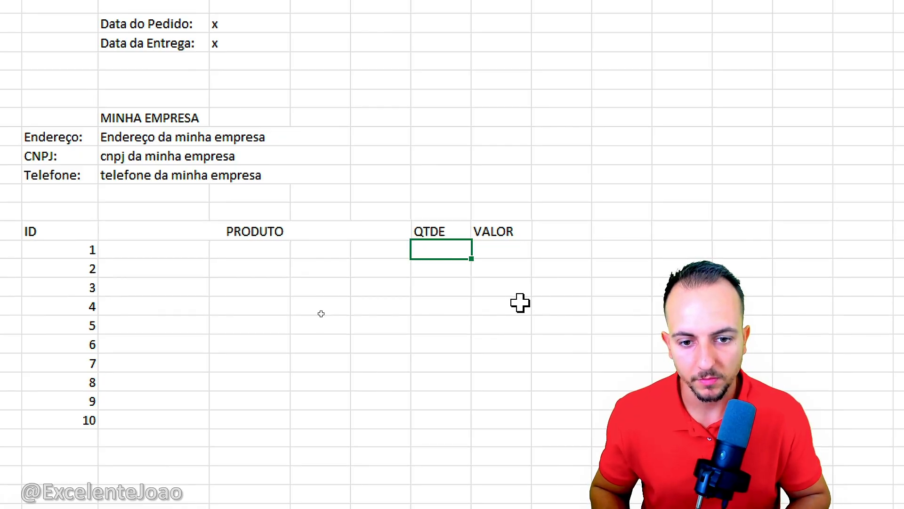
left_click_drag(472, 66, 487, 66)
left_click_drag(547, 65, 567, 64)
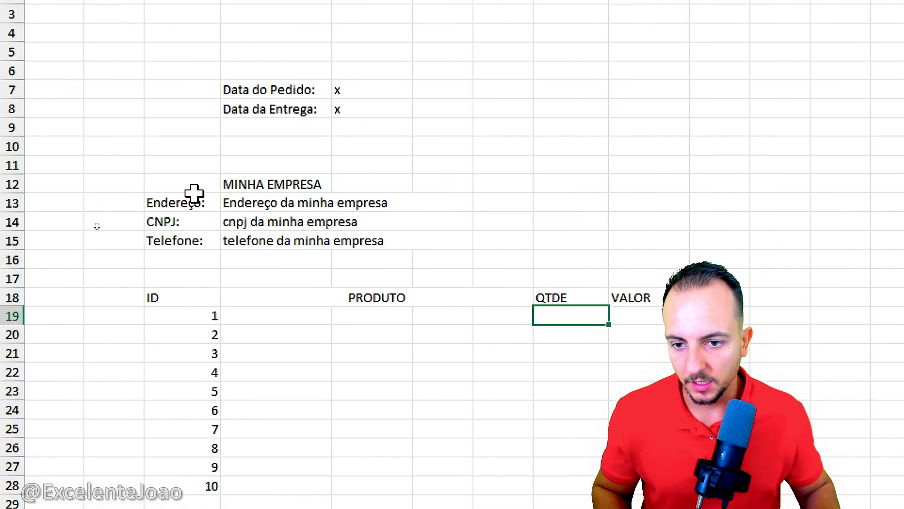
Step: Copy the MINHA EMPRESA heading from D12 to H12
left_click_drag(194, 198, 194, 237)
left_click(282, 184)
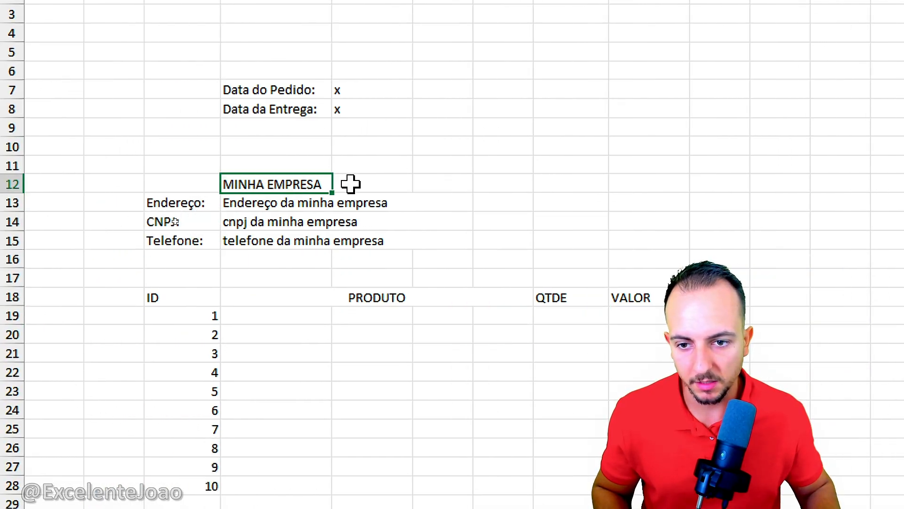
left_click(456, 201)
left_click(499, 185)
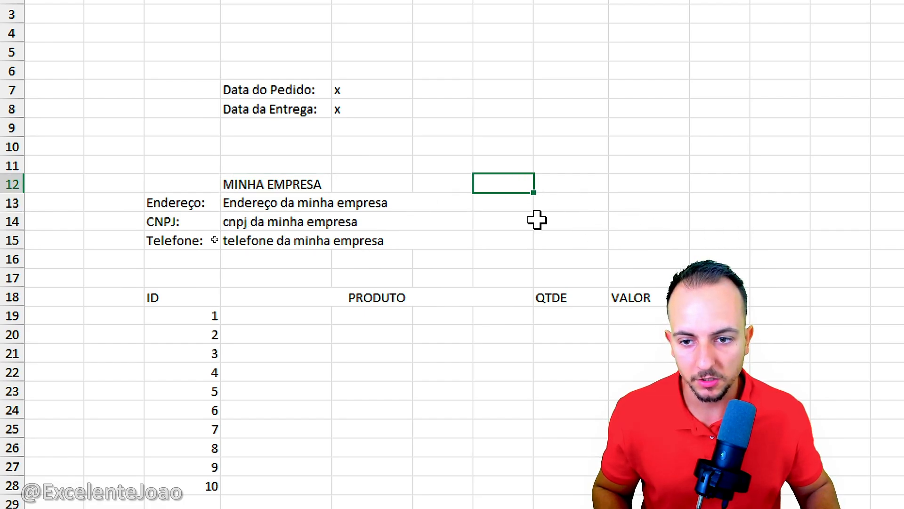
left_click(301, 184)
key("ctrl+c")
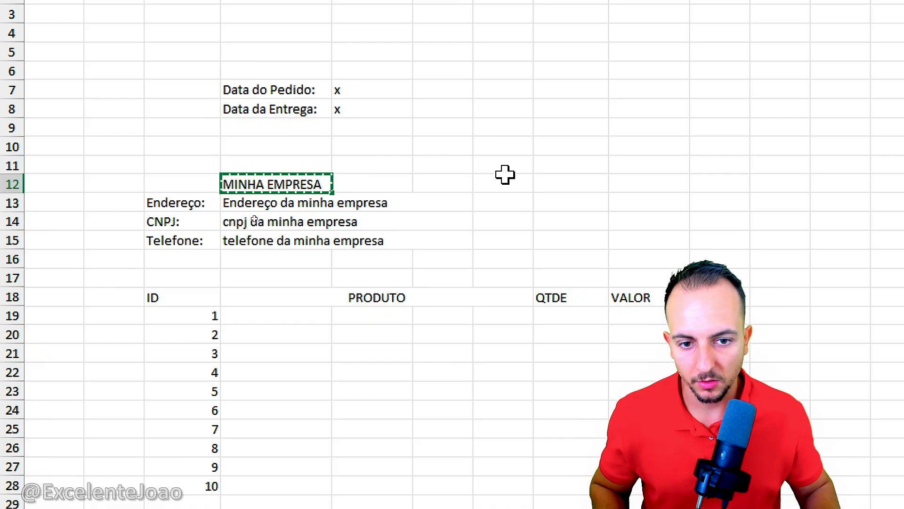
left_click(505, 175)
left_click(561, 186)
key("ctrl+v")
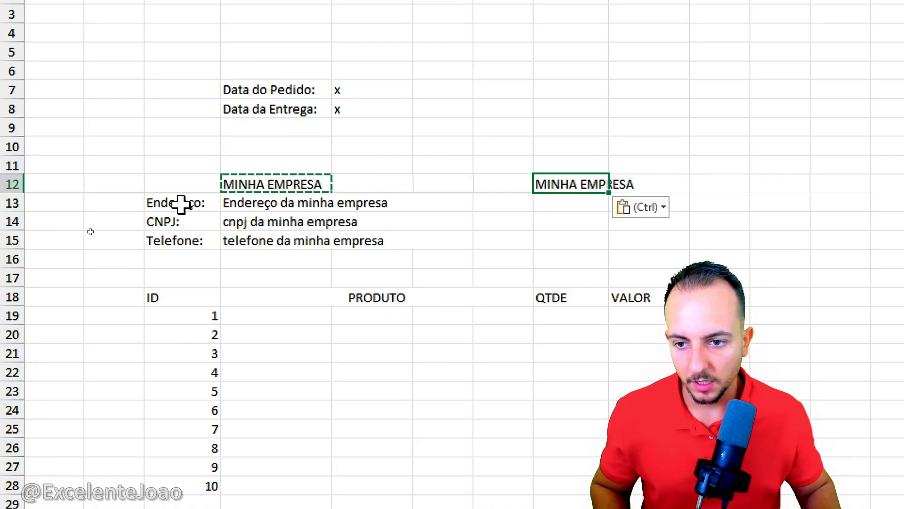
Step: Copy the Endereço, CNPJ and Telefone labels from C13:C15 to G13:G15
left_click_drag(182, 204, 181, 236)
key("ctrl+c")
left_click_drag(494, 203, 500, 241)
key("ctrl+v")
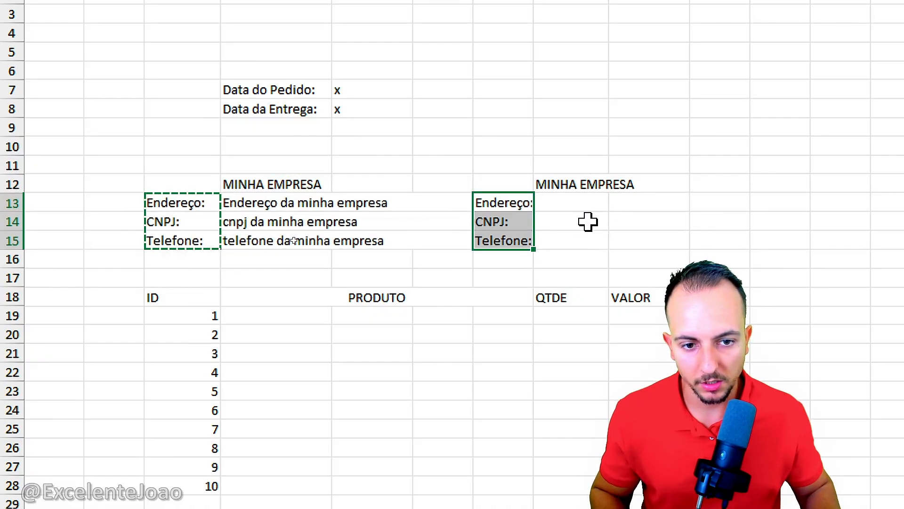
Step: Replace the copied company heading in H12 with Cliente
left_click(600, 184)
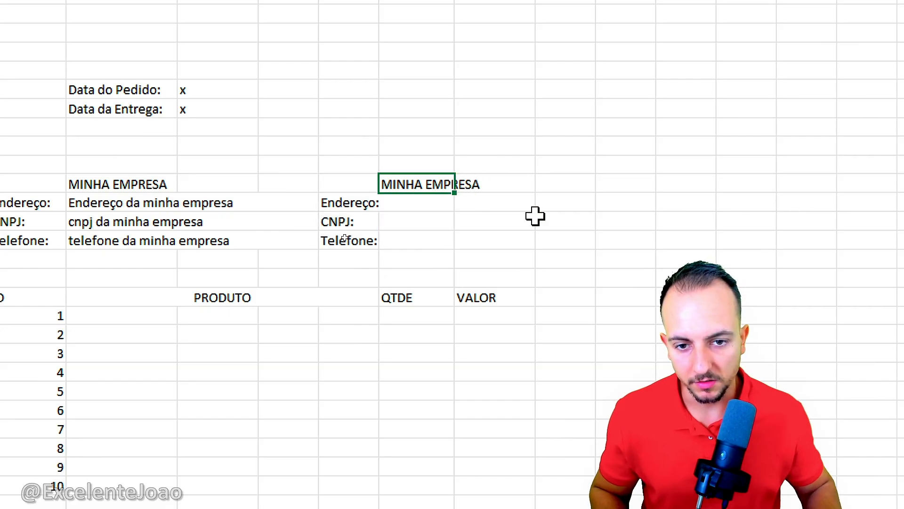
type("Cliente")
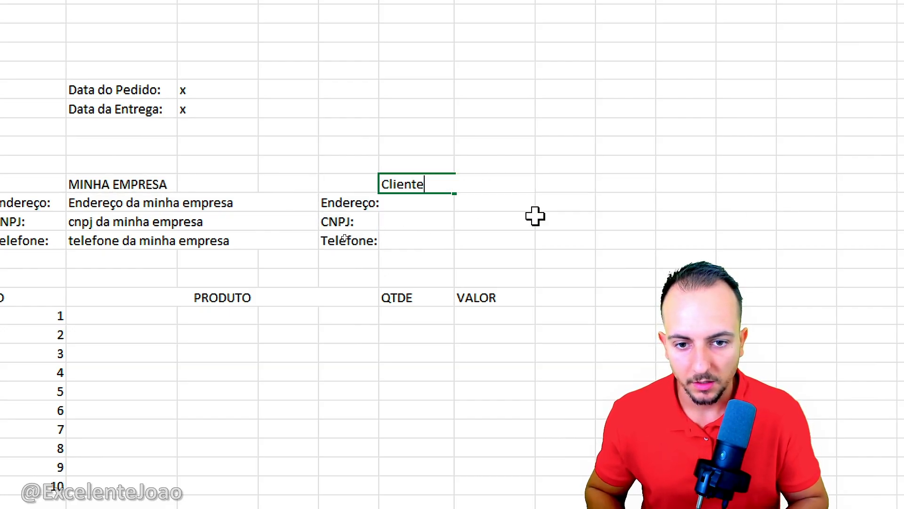
key("ctrl+Return")
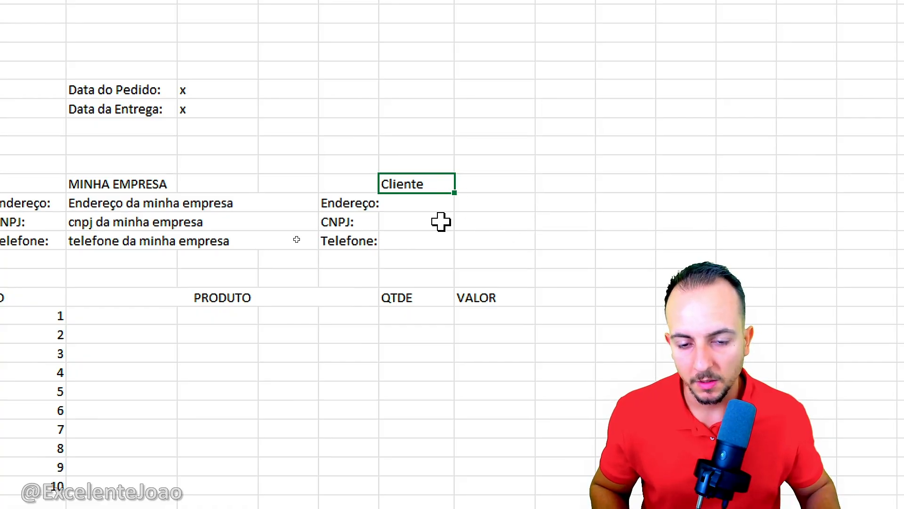
Step: Enter x as a placeholder in each client field H13:H15 and widen column G to fit its labels
left_click(406, 204)
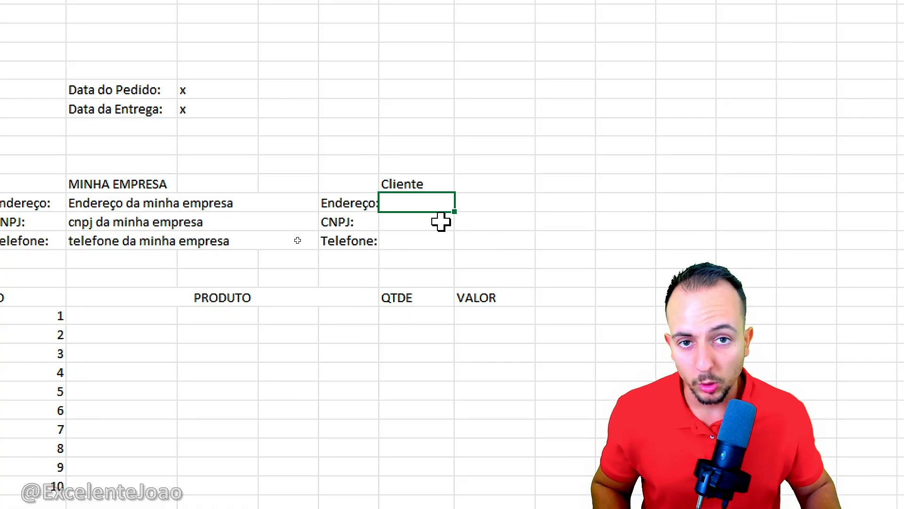
type("x")
key("Return")
type("x")
key("Return")
type("x")
left_click(494, 222)
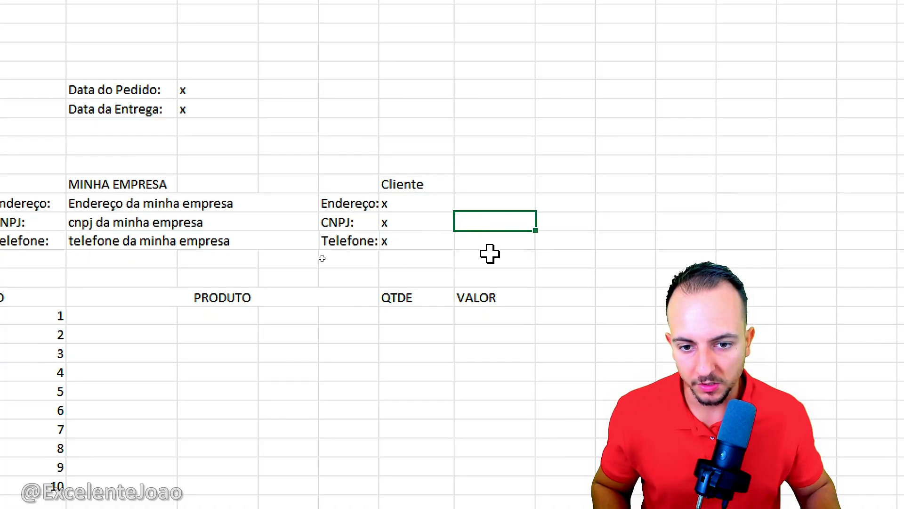
left_click_drag(383, 64, 402, 66)
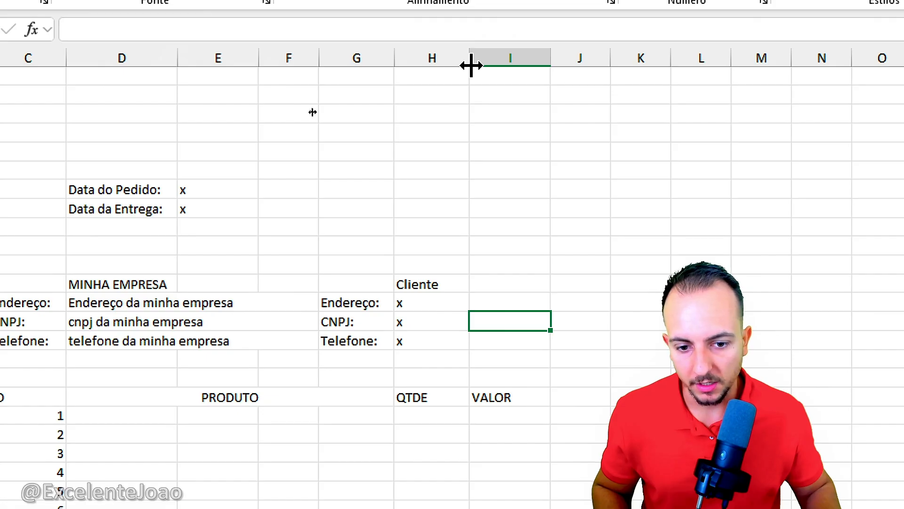
Step: Merge columns H and I separately in each of rows 13 to 15, and left-align the three merged client fields
left_click_drag(445, 305, 499, 299)
left_click(472, 66)
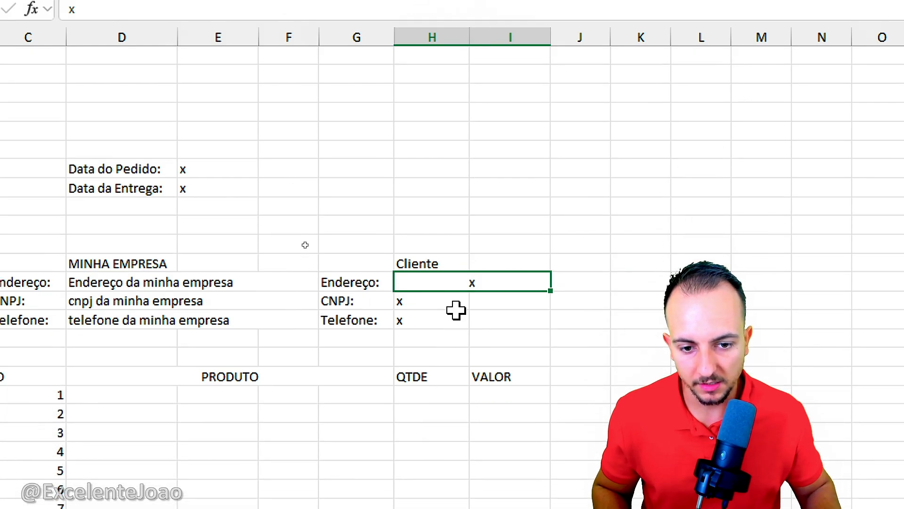
left_click_drag(455, 419, 504, 420)
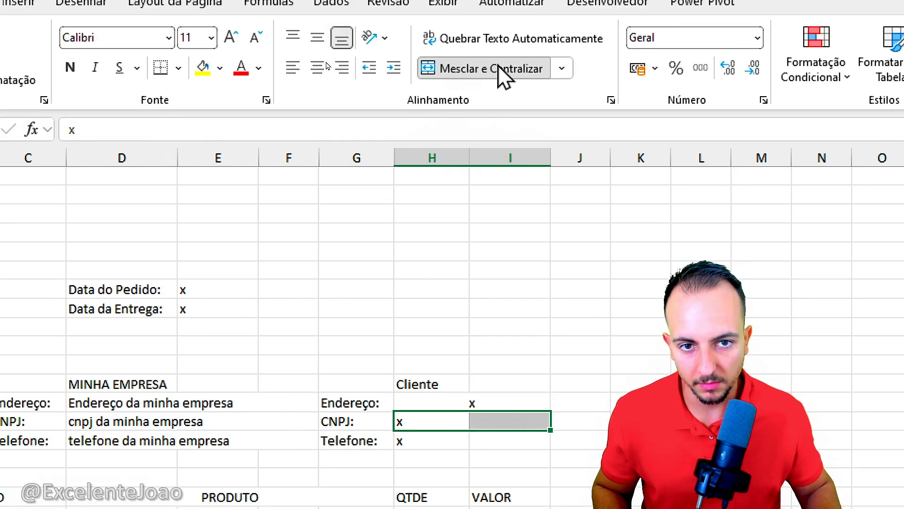
left_click(446, 69)
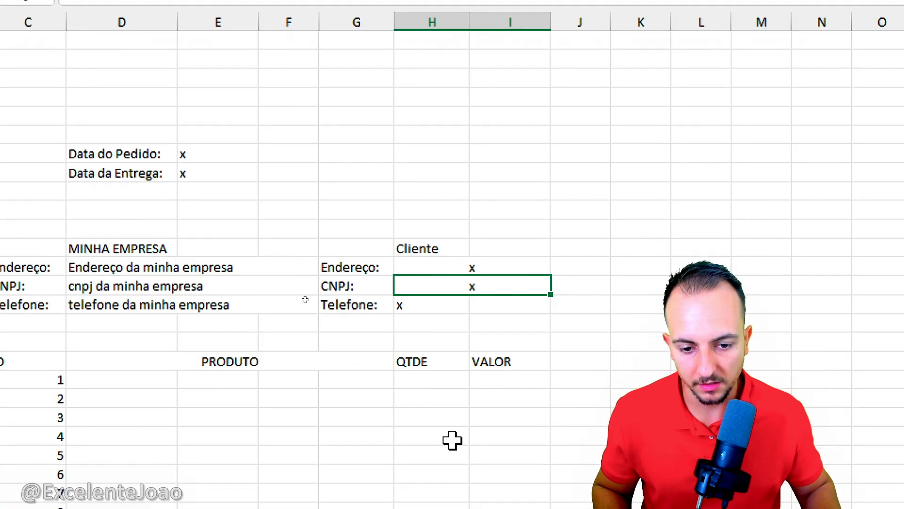
left_click_drag(410, 305, 468, 305)
left_click(508, 23)
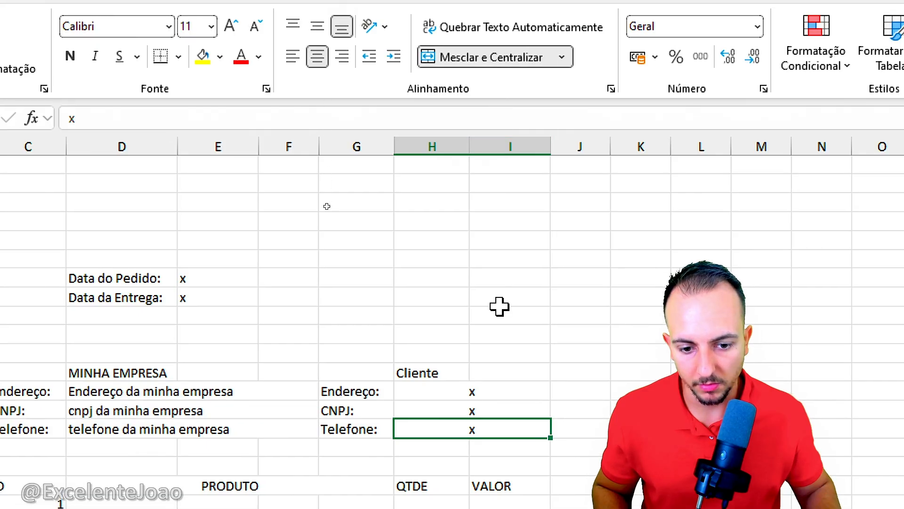
left_click_drag(479, 358, 471, 395)
left_click(292, 57)
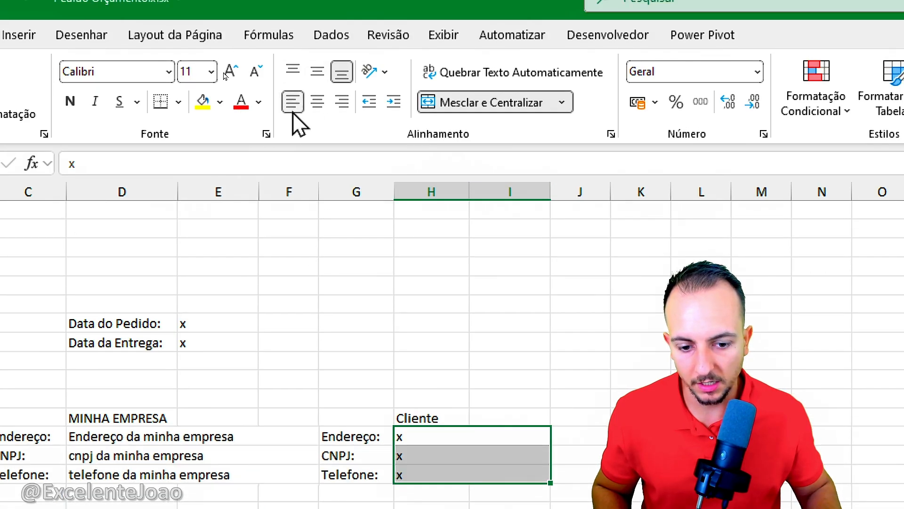
Step: Widen column H slightly and column I considerably for the quantity and value columns
left_click(414, 442)
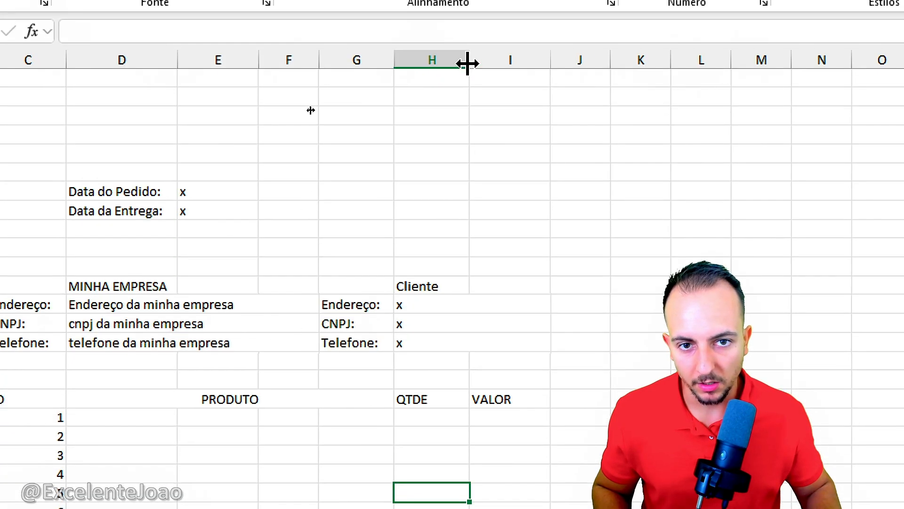
mouse_move(470, 13)
left_mouse_down()
mouse_move(489, 13)
mouse_move(478, 14)
left_mouse_up()
left_click_drag(477, 65, 475, 69)
left_click_drag(557, 63, 599, 76)
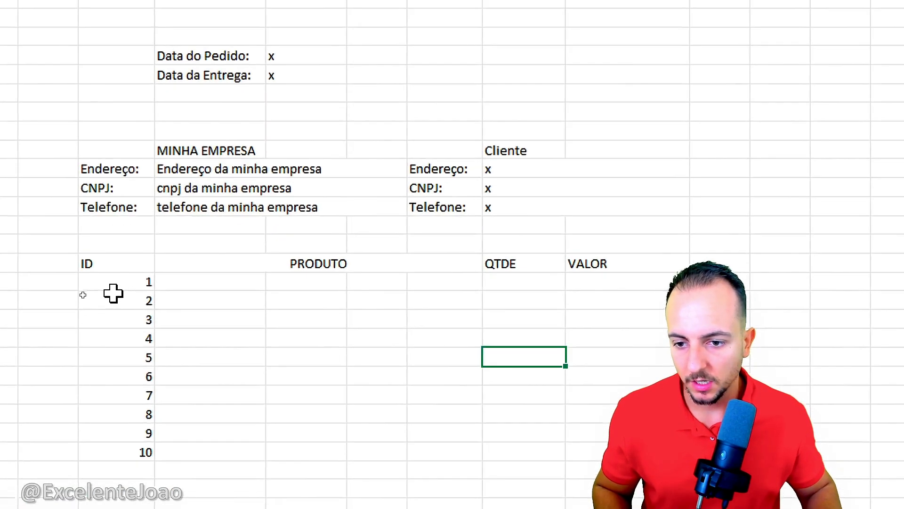
Step: Merge the first product row D19:G19, left-align it and enter x as a placeholder
left_click_drag(132, 288, 347, 363)
left_click_drag(659, 436, 676, 450)
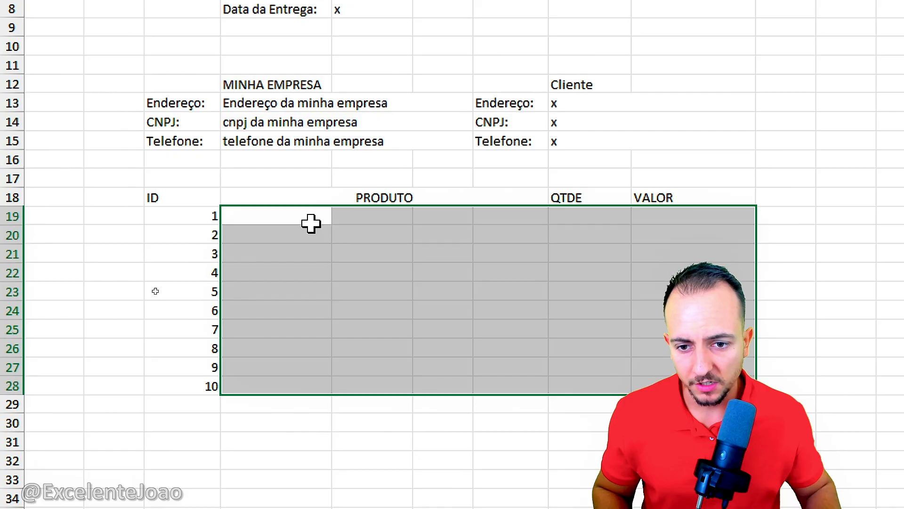
left_click_drag(311, 224, 496, 212)
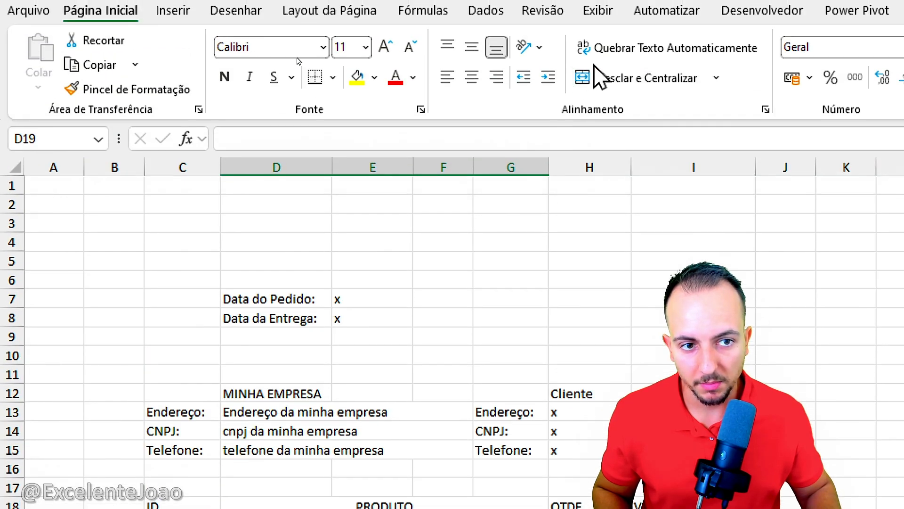
left_click(607, 81)
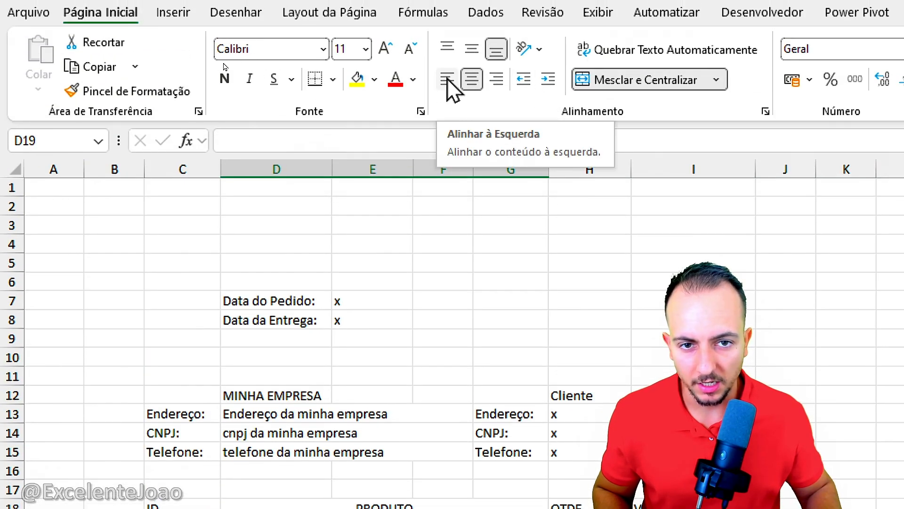
left_click(447, 79)
type("x")
left_click(315, 315)
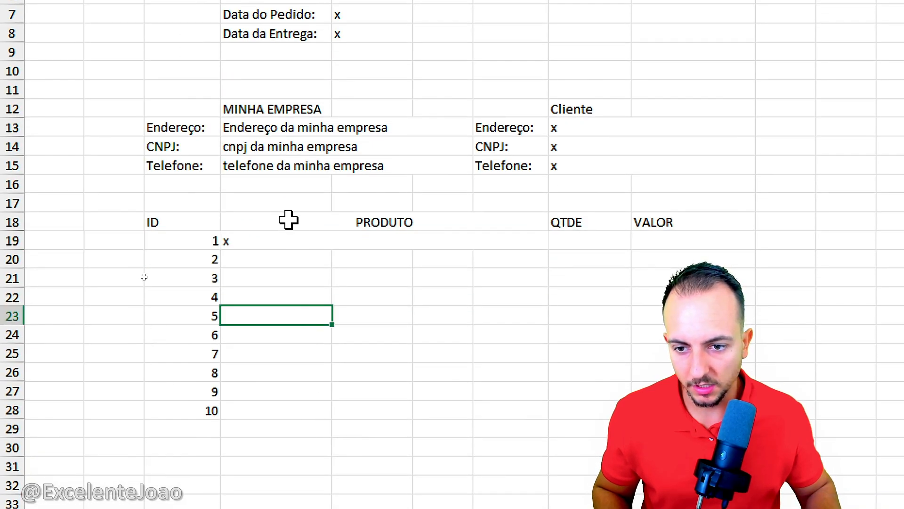
Step: Copy the merged product cell D19 into each product row from 20 to 28
left_click(264, 238)
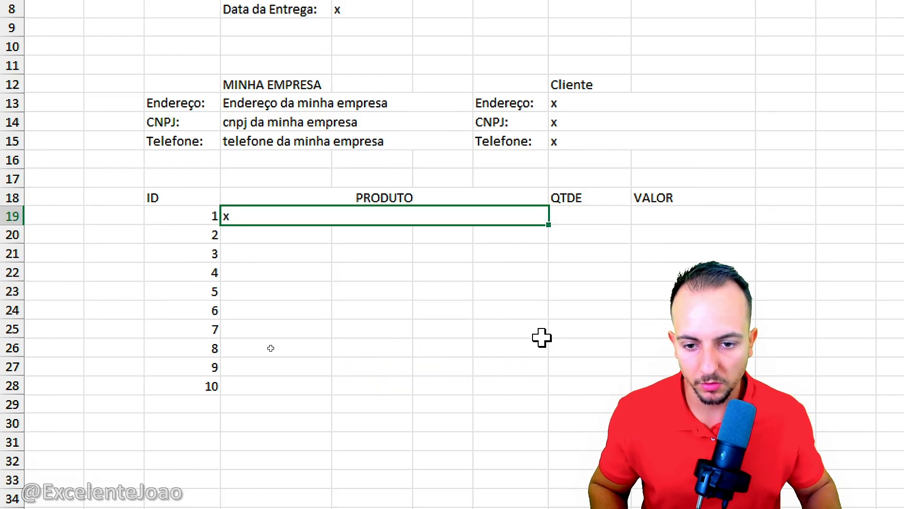
key("ctrl+c")
left_click(314, 238)
key("ctrl+v")
key("Down")
key("ctrl+v")
key("Down")
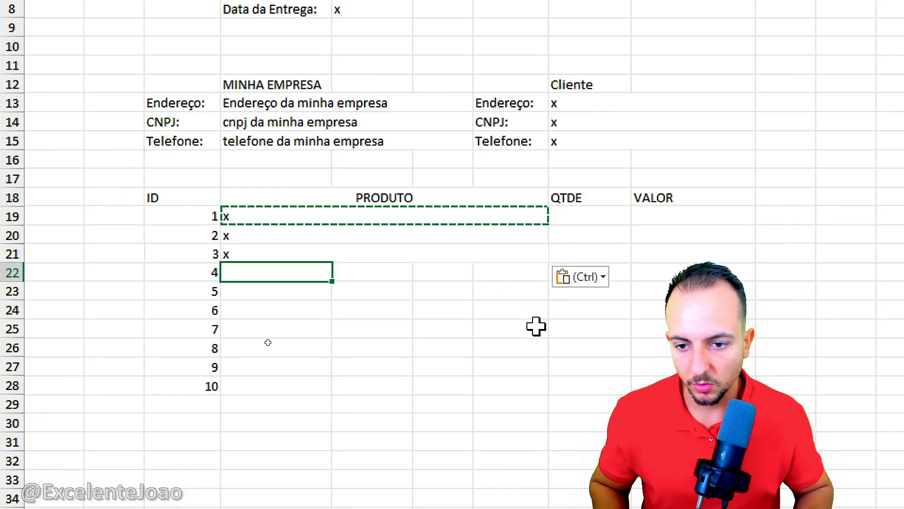
key("ctrl+v")
key("Down")
key("ctrl")
key("Escape")
key("ctrl+v")
key("Down")
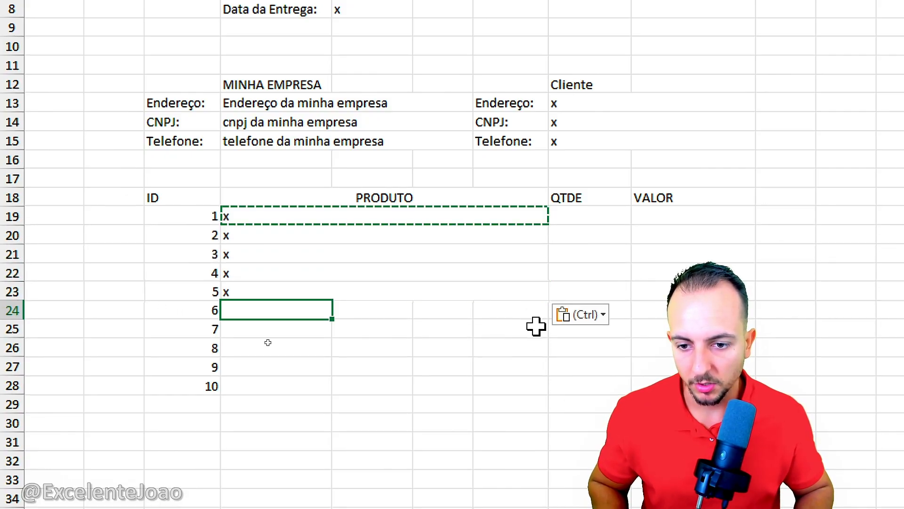
key("ctrl+v")
key("Down")
key("ctrl+v")
key("Down")
key("ctrl+v")
key("Down")
key("ctrl+v")
key("Down")
key("ctrl+v")
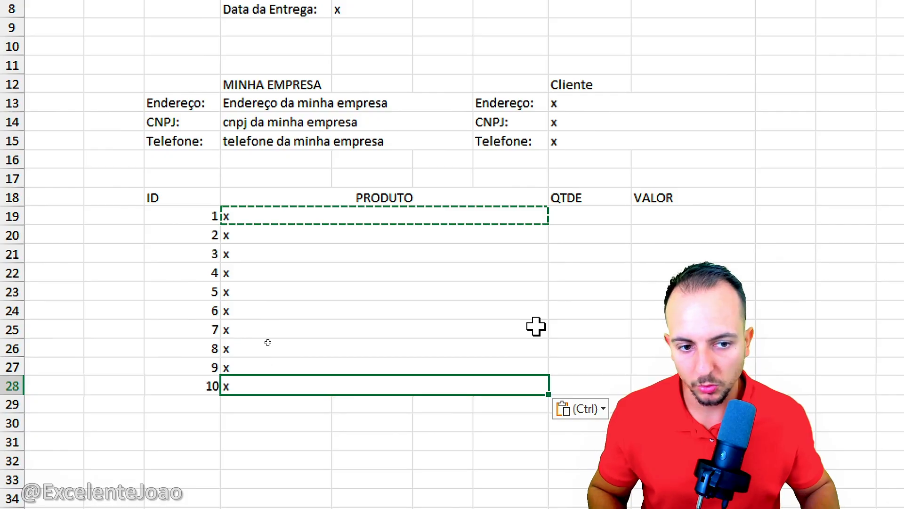
Step: Enter x as a placeholder in the first product row's quantity cell H19 and value cell I19
key("Escape")
left_click(604, 292)
left_click_drag(600, 210, 602, 402)
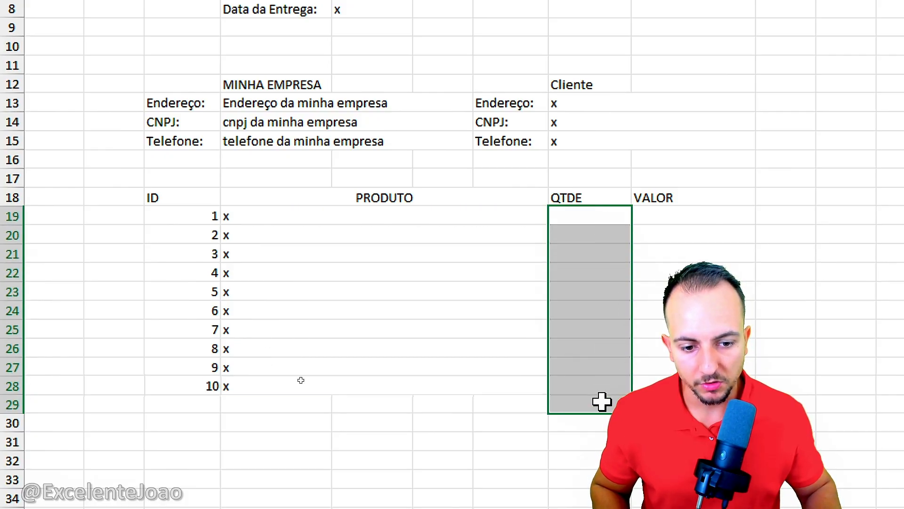
key("Right")
left_click(603, 216)
type("x")
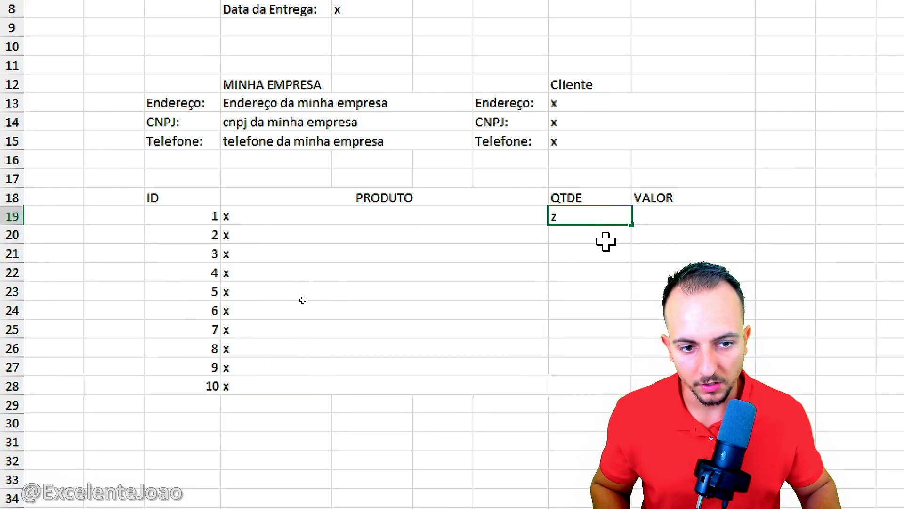
key("Return")
left_click(603, 220)
left_click(669, 211)
type("x")
left_click(612, 230)
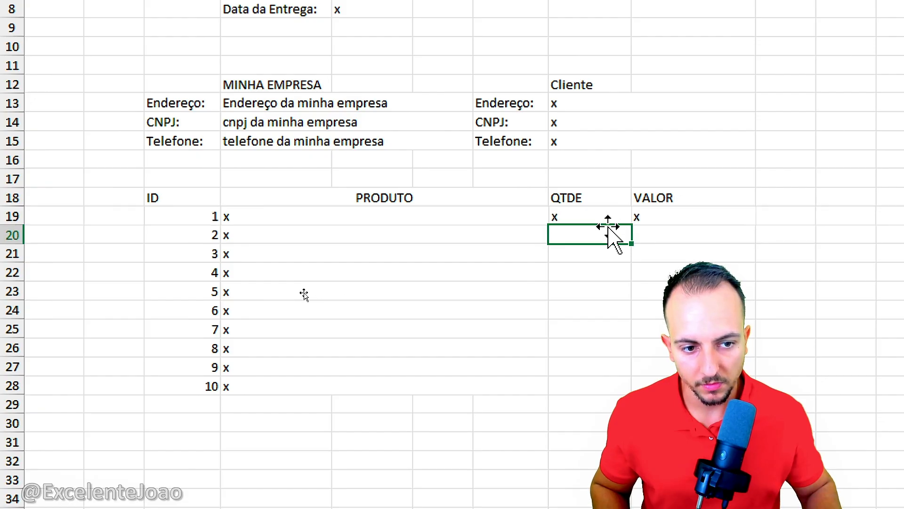
Step: Copy the quantity and value placeholders from H19:I19 into the remaining product rows H20:I28
left_click_drag(603, 219, 655, 386)
key("ctrl+c")
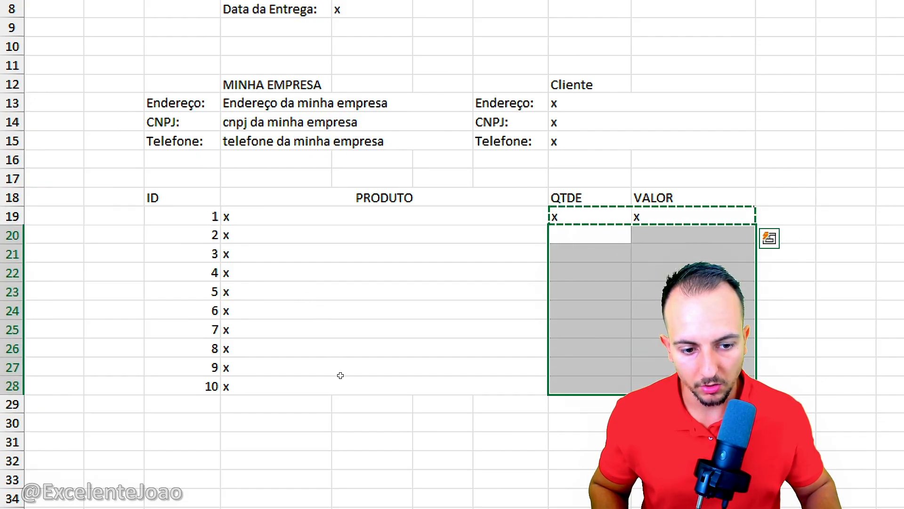
key("ctrl+v")
left_click(602, 347)
key("Escape")
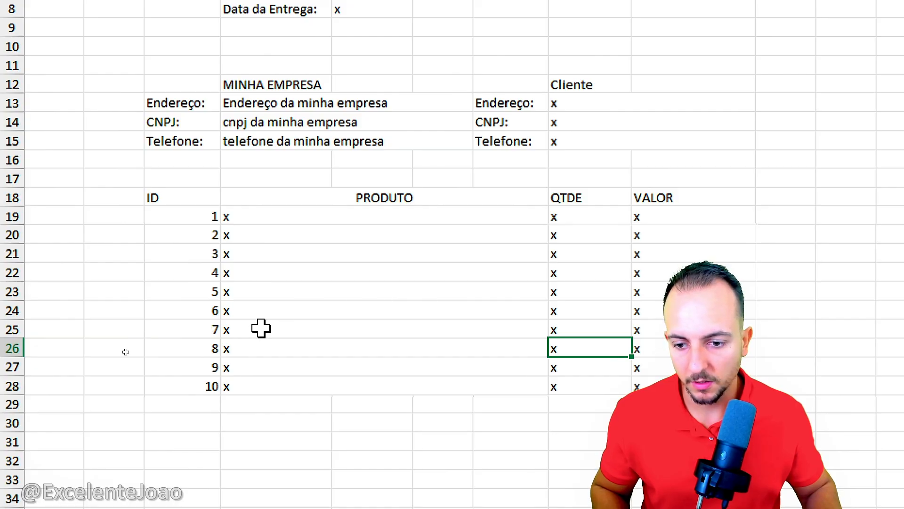
Step: Enter the labels QTDE TOTAL:, VALOR TOTAL: and FRETE: in cells H30 to H32 below the product table
scroll(235, 443, "down", 2)
left_click(197, 299)
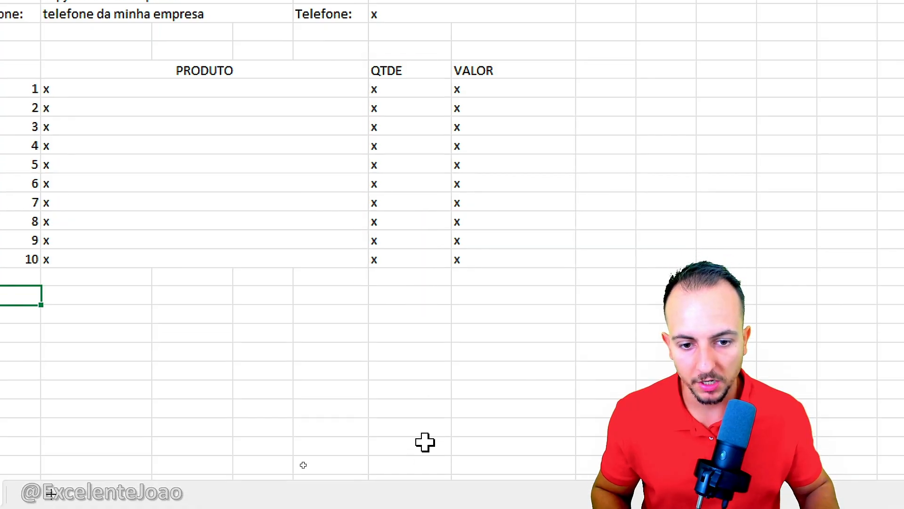
left_click(410, 297)
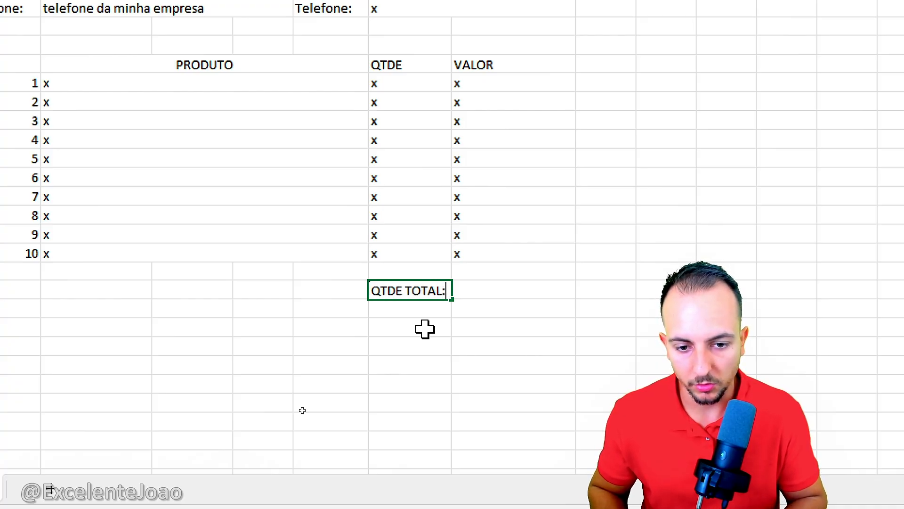
type("QTDE TOTAL:")
key("Return")
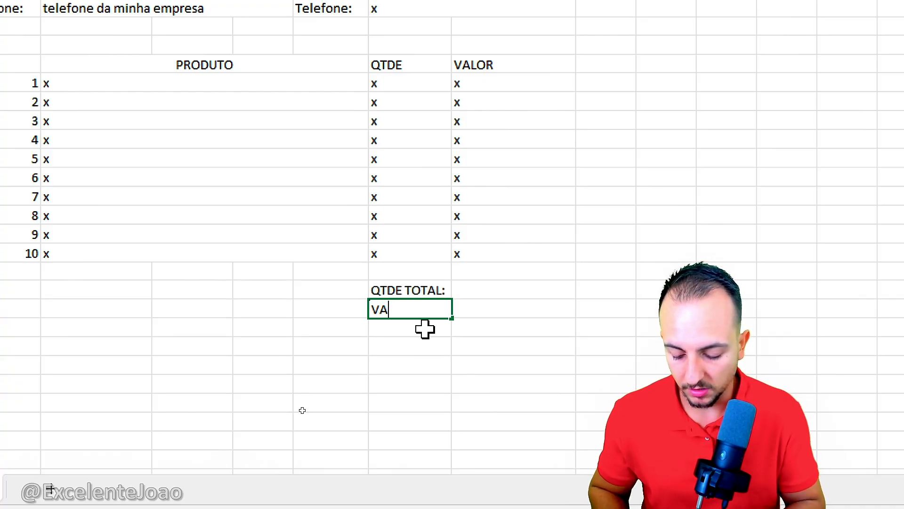
type("VALOR TOTAL:")
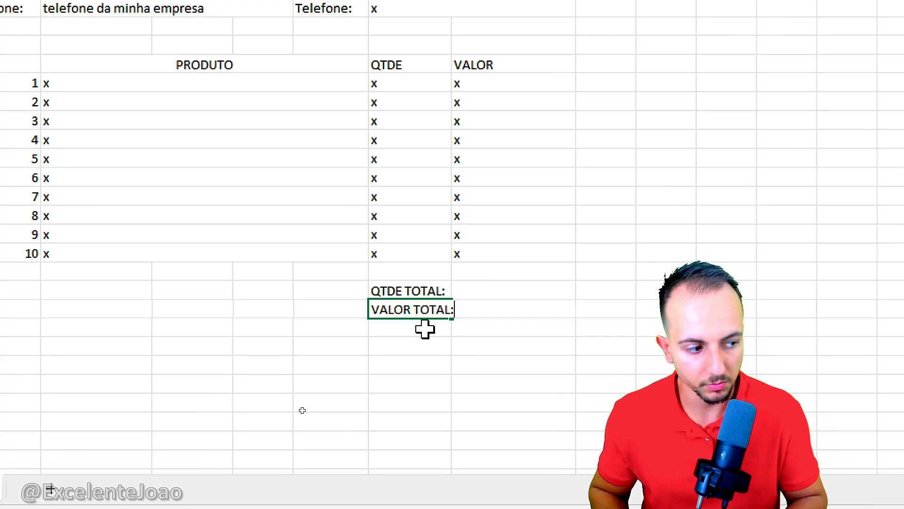
key("Return")
type("FRETE")
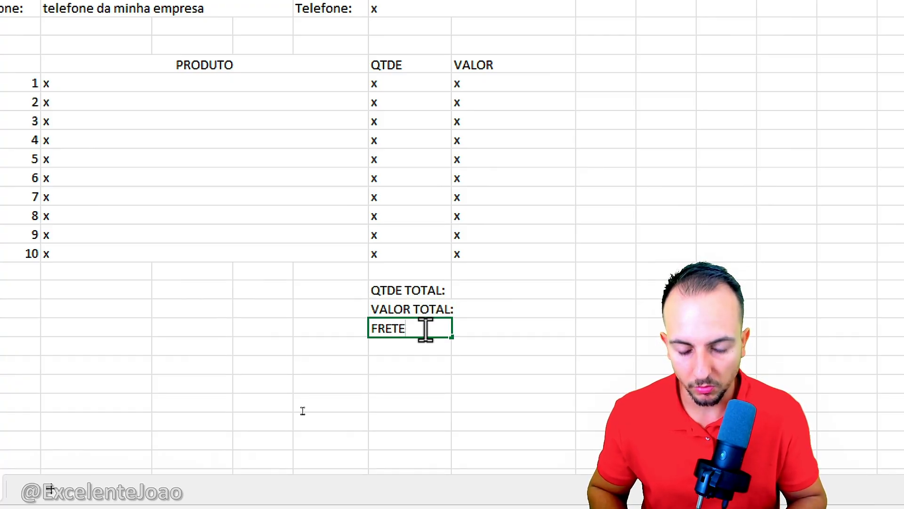
type(":")
key("Return")
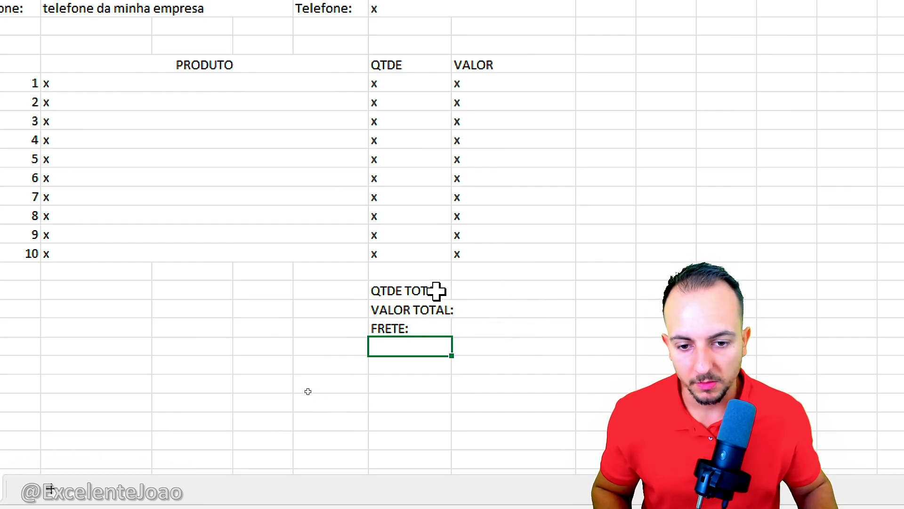
Step: Right-align the three summary labels in H30:H32
left_click_drag(435, 290, 432, 323)
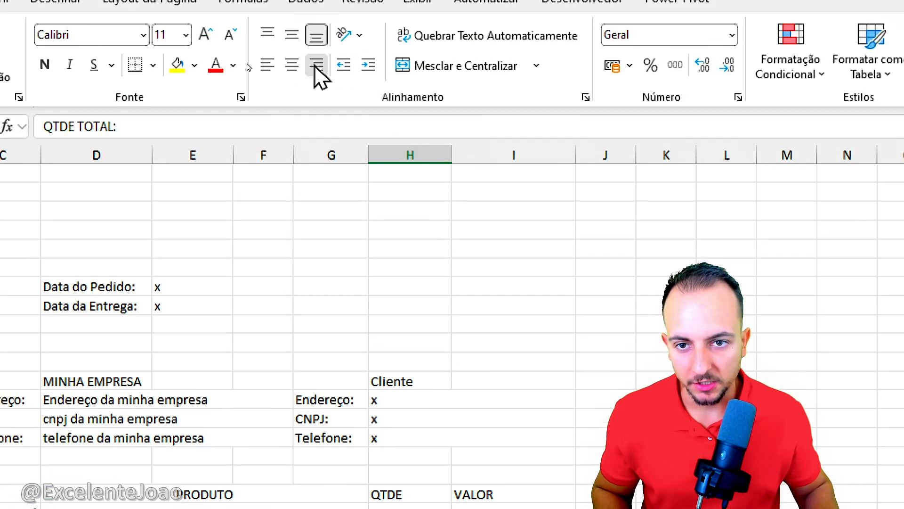
left_click(317, 66)
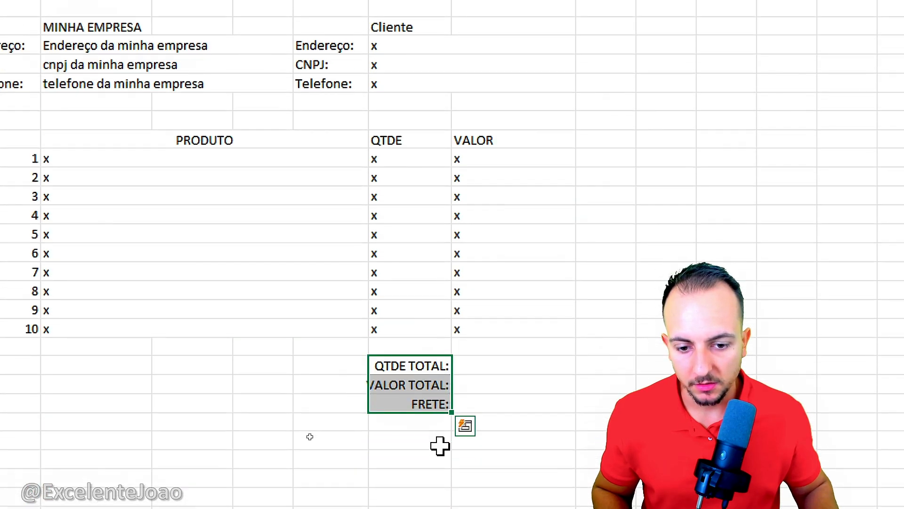
left_click(410, 414)
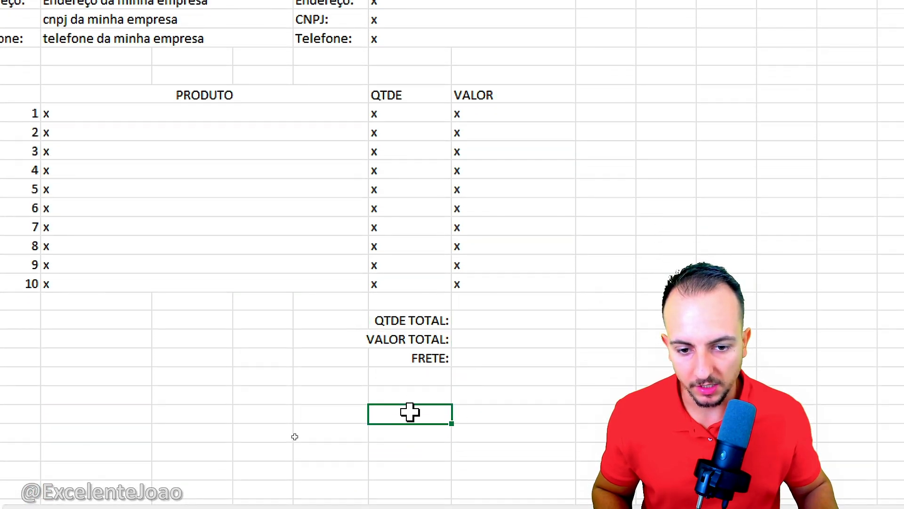
Step: Total the quantities H19:H28 with a SOMA formula in I30, beside QTDE TOTAL
left_click(495, 320)
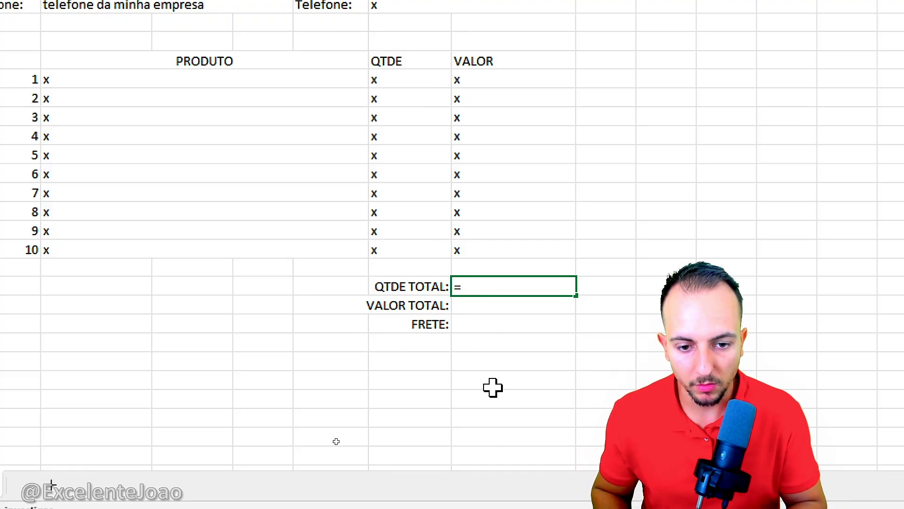
type("=SOMA")
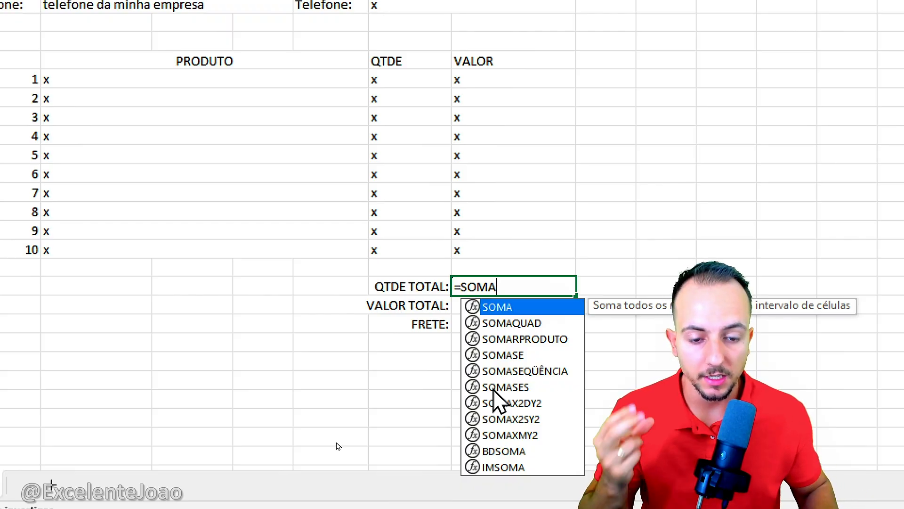
double_click(527, 310)
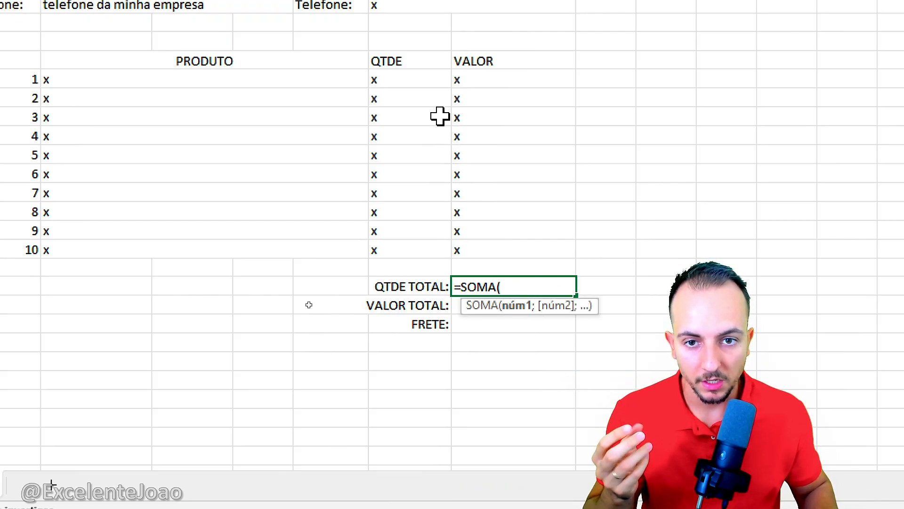
left_click_drag(412, 80, 415, 250)
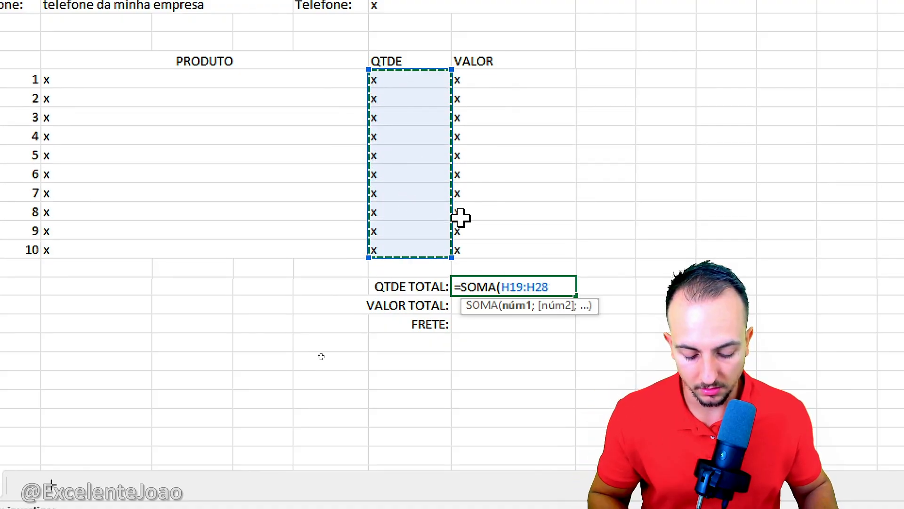
key("Return")
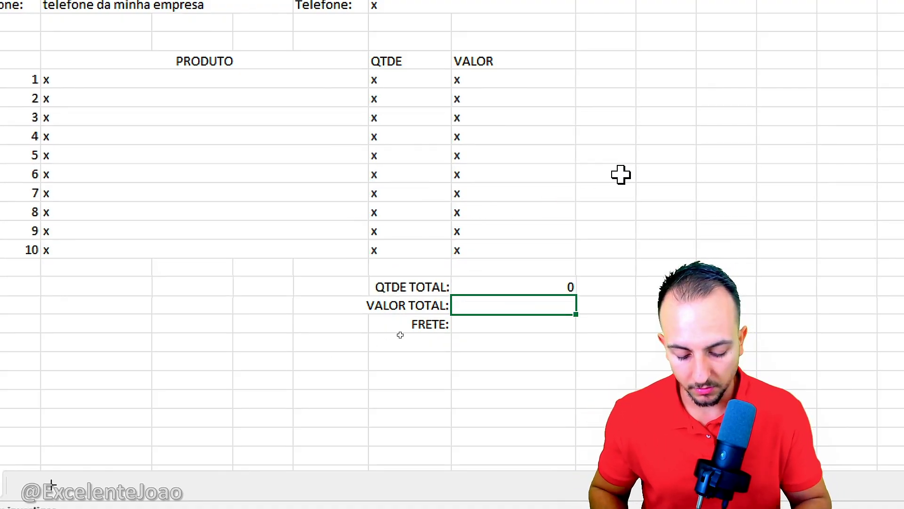
Step: Total the values I19:I28 with a SOMA formula in I31, beside VALOR TOTAL
type("=SOMA")
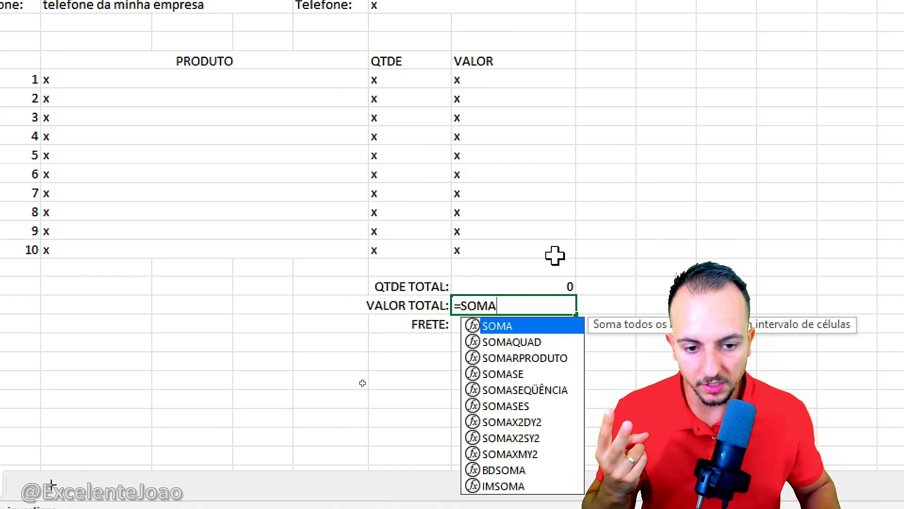
double_click(506, 326)
left_click_drag(479, 250, 497, 81)
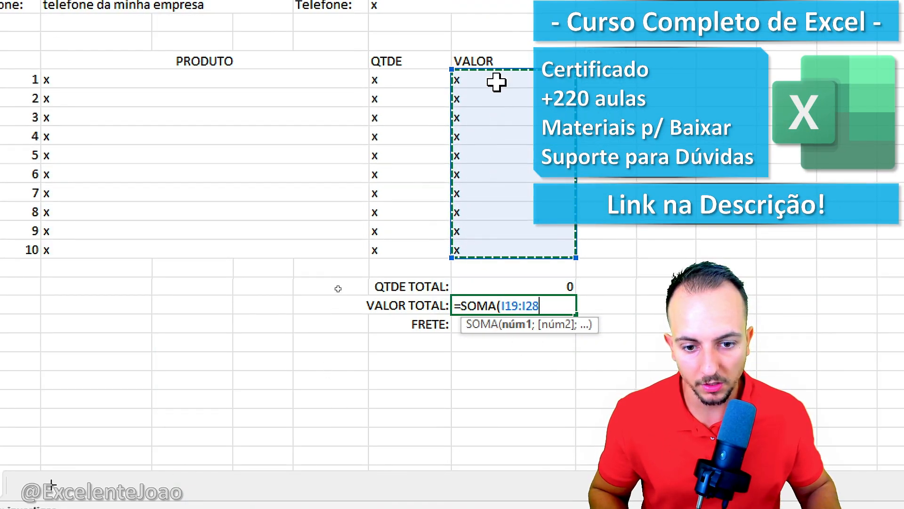
key("Return")
Step: Enter X as the freight placeholder in I32, beside FRETE
type("X")
left_click(508, 380)
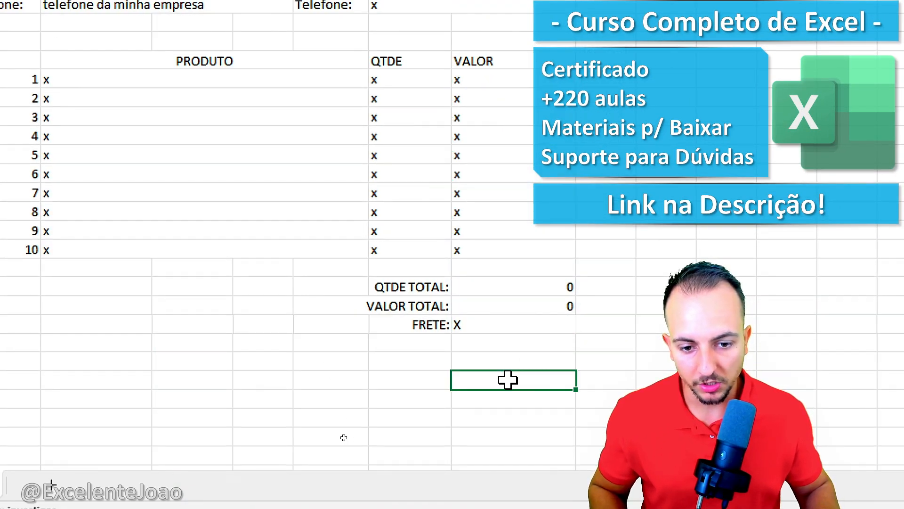
left_click(504, 322)
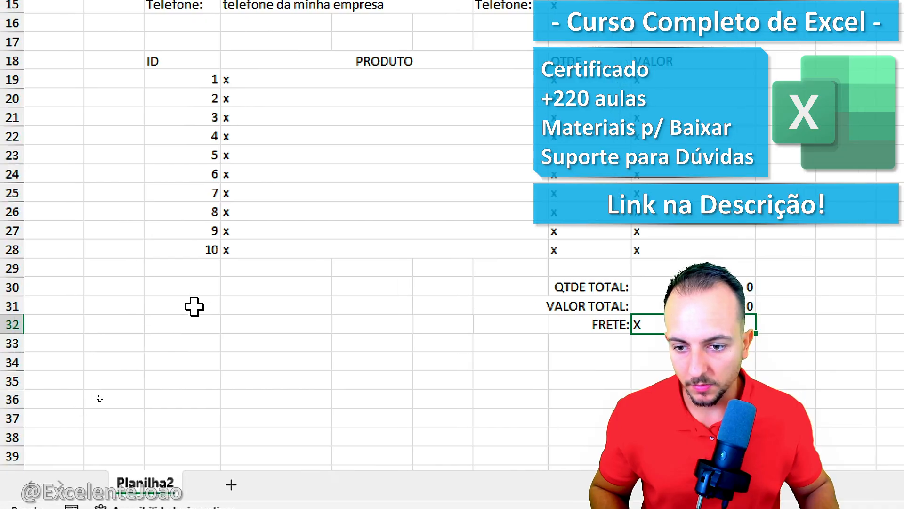
Step: Merge and center C30:G34 and enter the note "Caso tenha alguma dúvida sobre este pedido, entre em contato conosco:"
left_click_drag(185, 287, 500, 357)
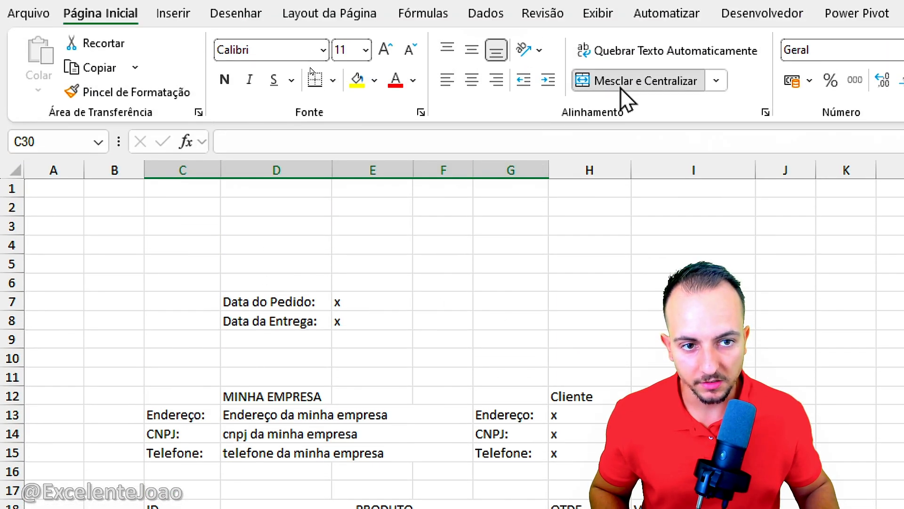
left_click(583, 89)
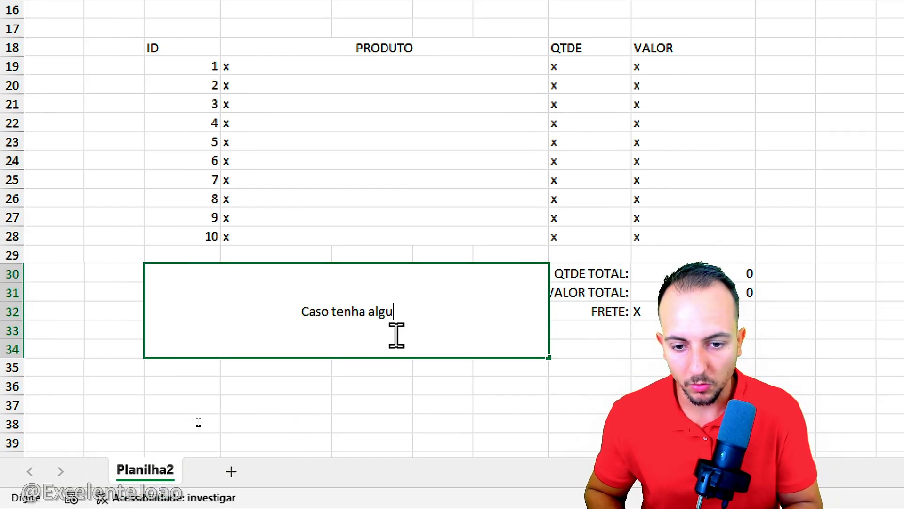
type("ida,")
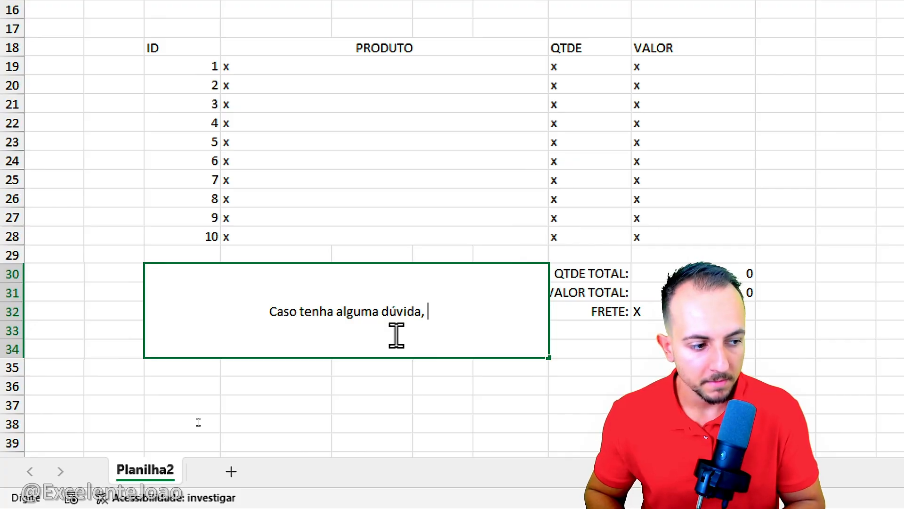
key("BackSpace")
key("BackSpace")
type("sobre o")
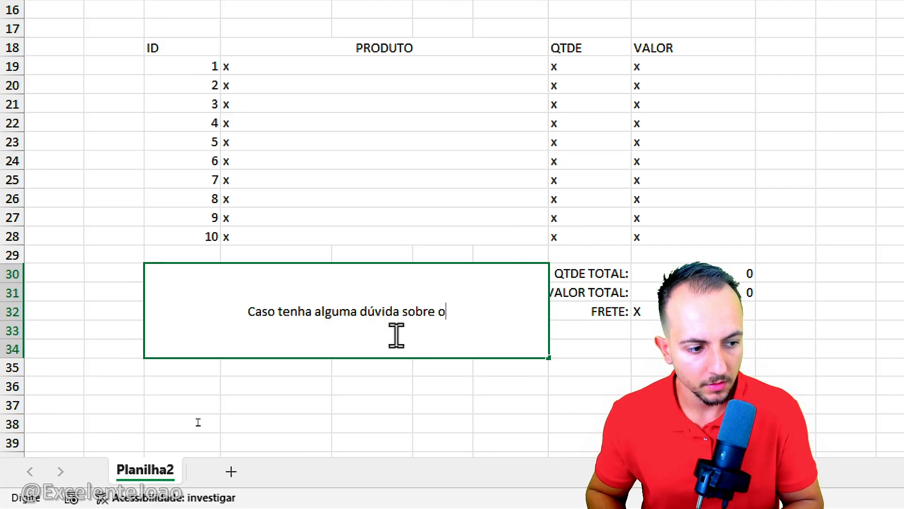
key("BackSpace")
type("este pedid")
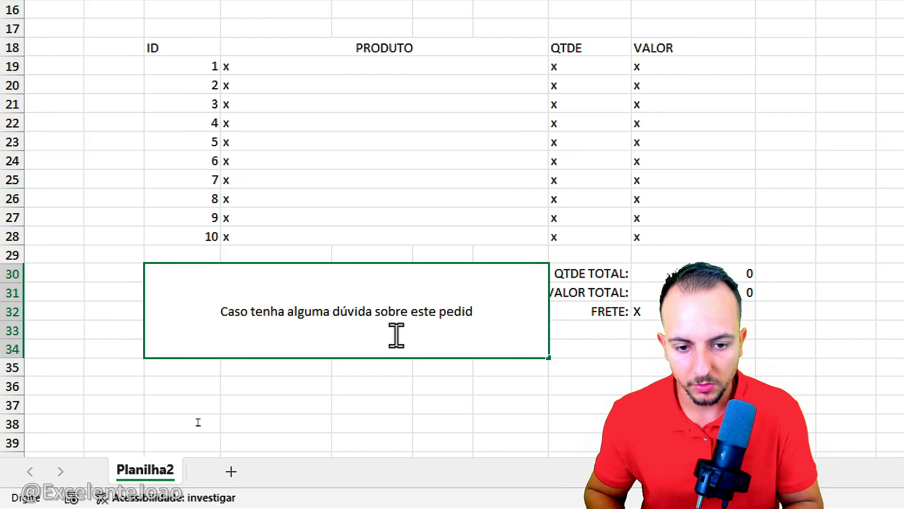
type("o, entre em c")
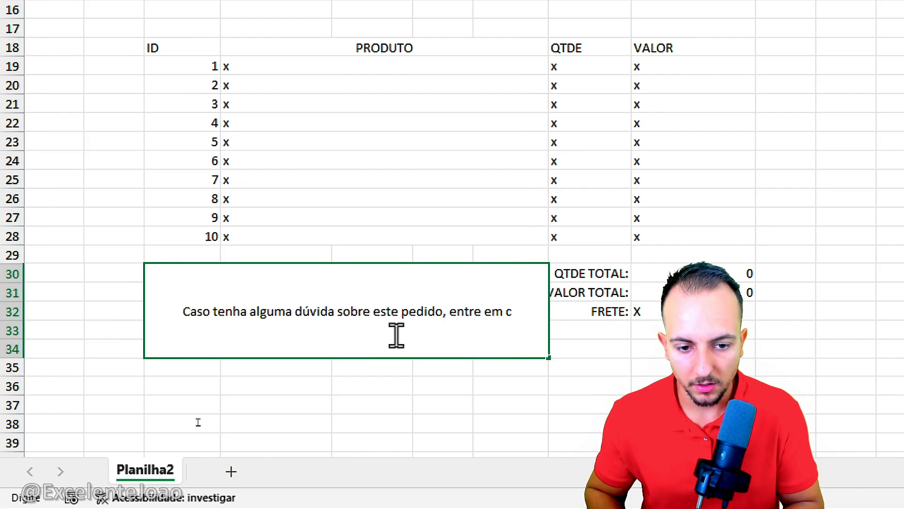
type("ontato cono")
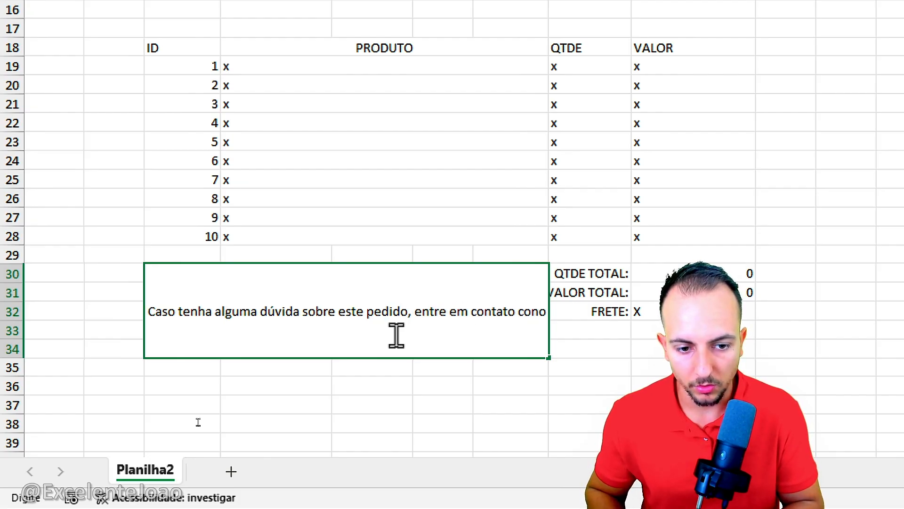
type("sco:")
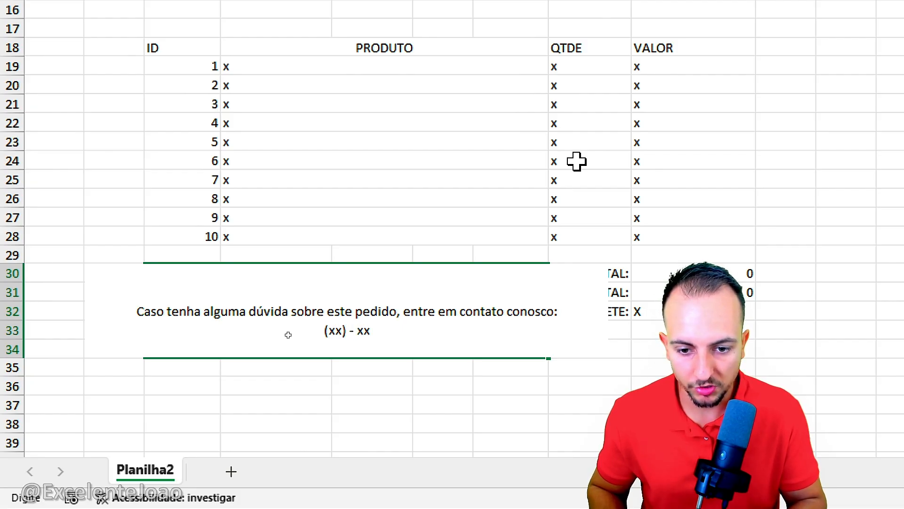
Step: Complete the C30 note with the phone placeholder "(xx) - xxxx-xxxx" and the closing line "OBRIGADO PELA CONFIANÇA!" after a blank line
type("xx-xxxx")
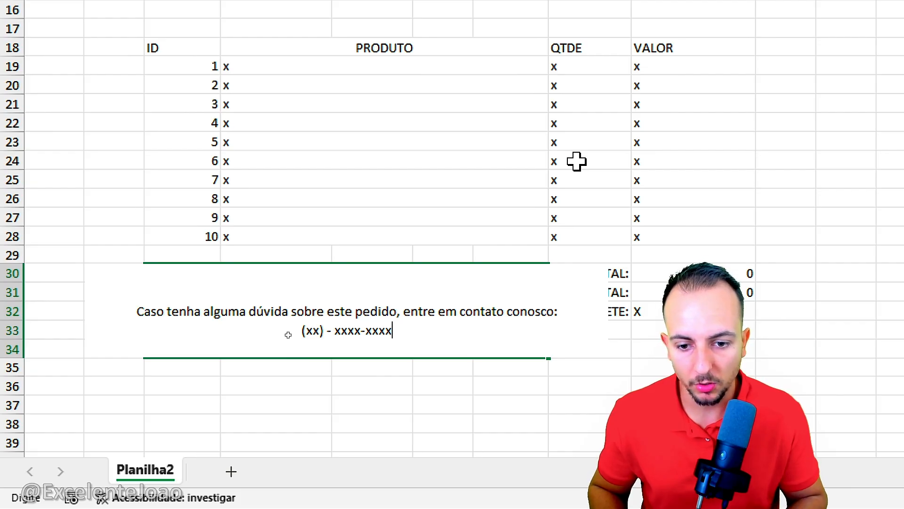
key("Return")
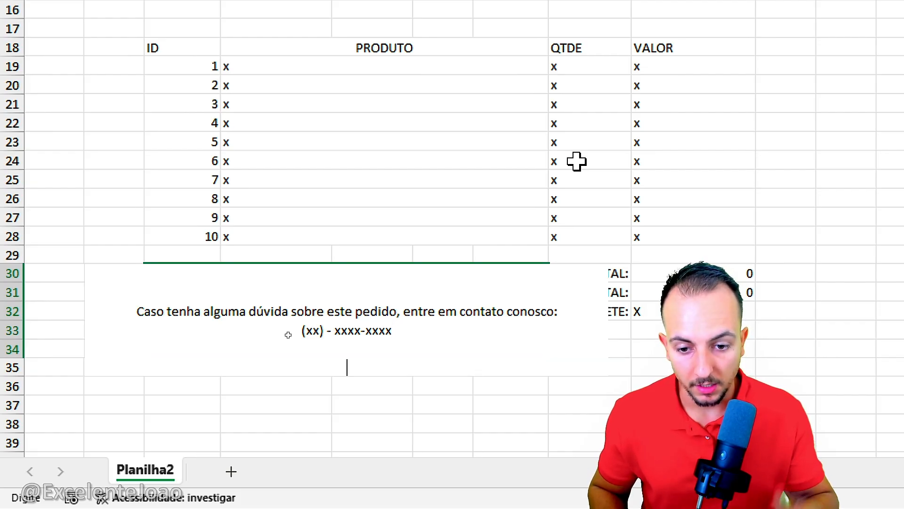
type("OBRI")
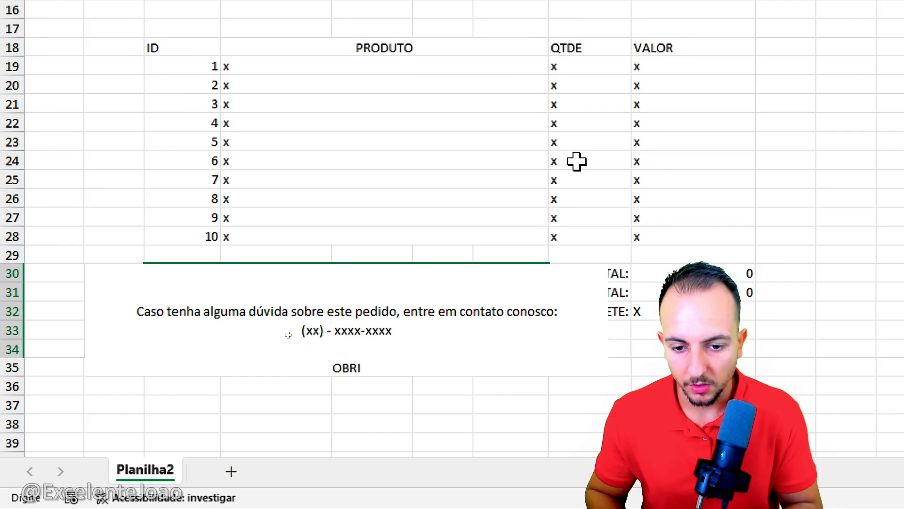
type("GADO PELA")
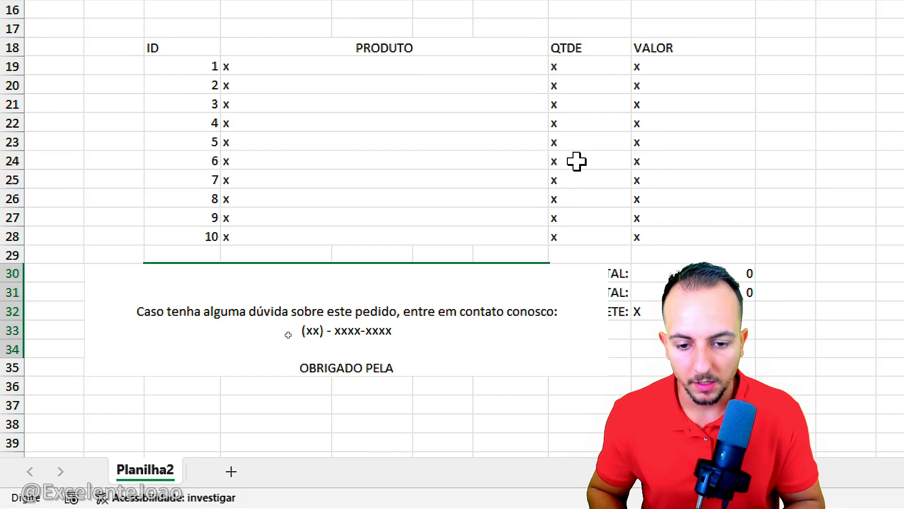
type(" CONFIAN")
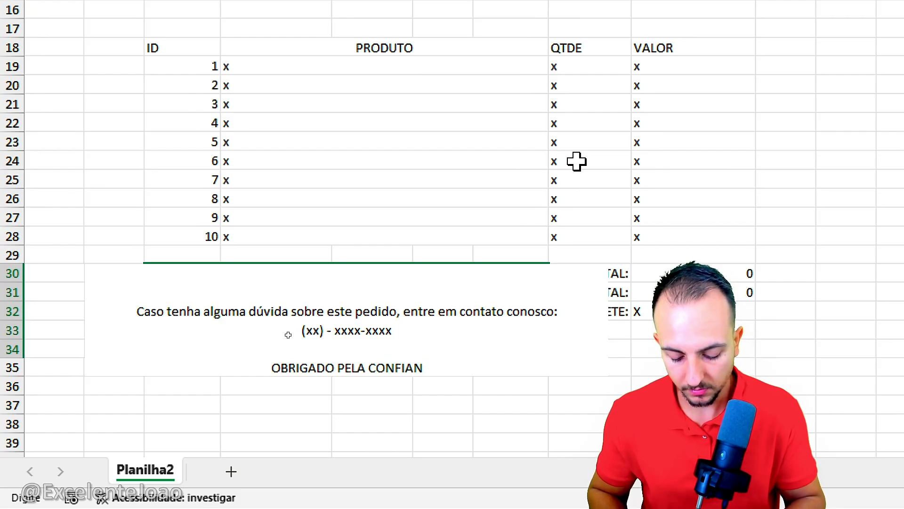
type("ÇA!")
key("Return")
key("ctrl+Return")
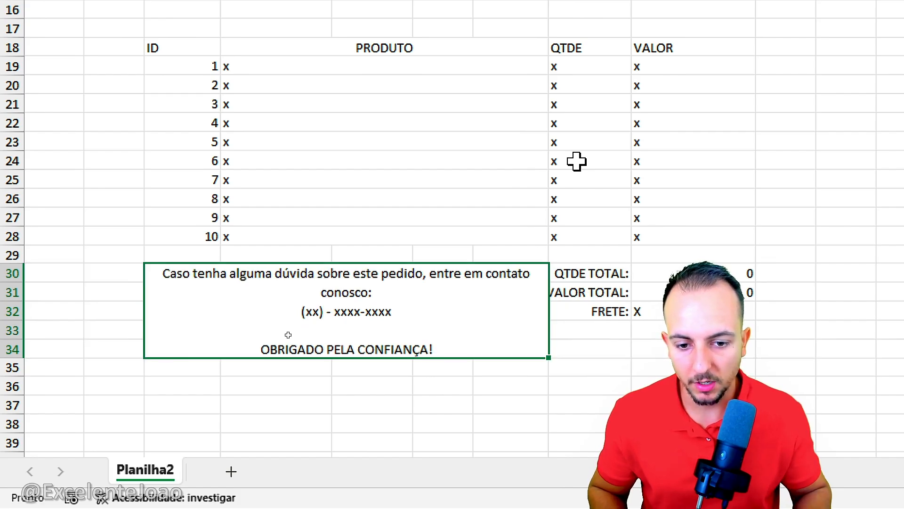
Step: Make the closing line "OBRIGADO PELA CONFIANÇA!" in the contact note bold and larger
double_click(327, 350)
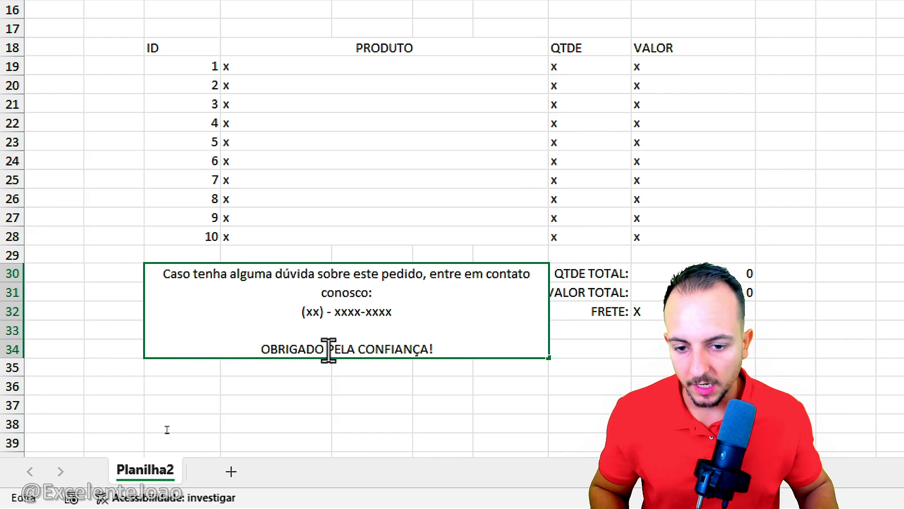
double_click(276, 351)
left_click_drag(319, 351, 436, 350)
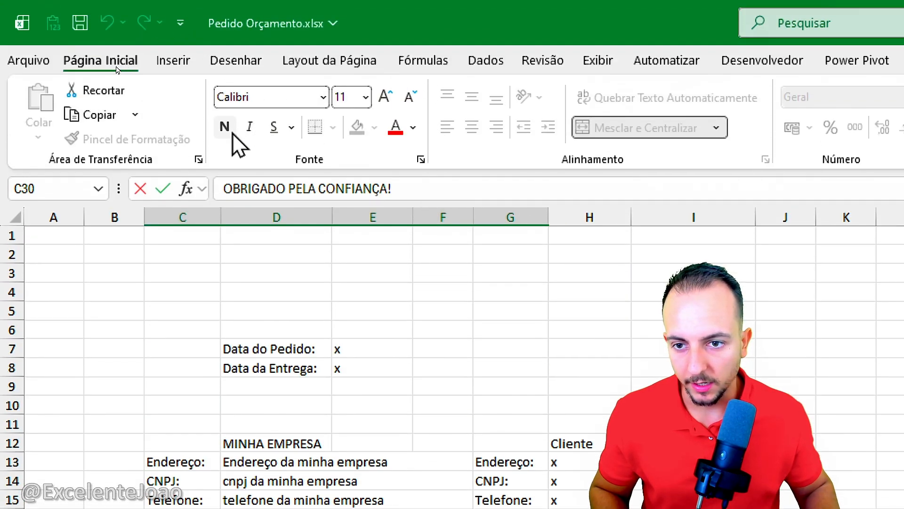
left_click(230, 132)
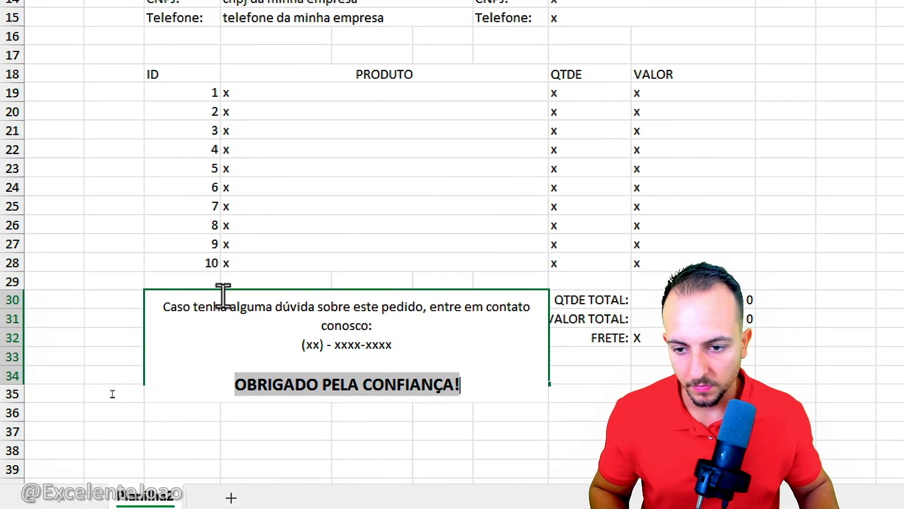
left_click(281, 443)
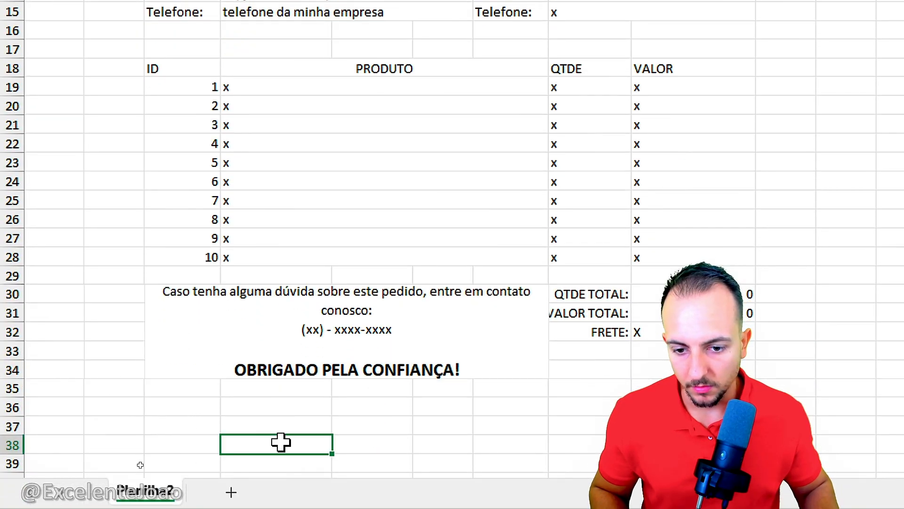
Step: Break the note's line before "entre em contato conosco:" and join the phone placeholder to that second line
left_click(377, 327)
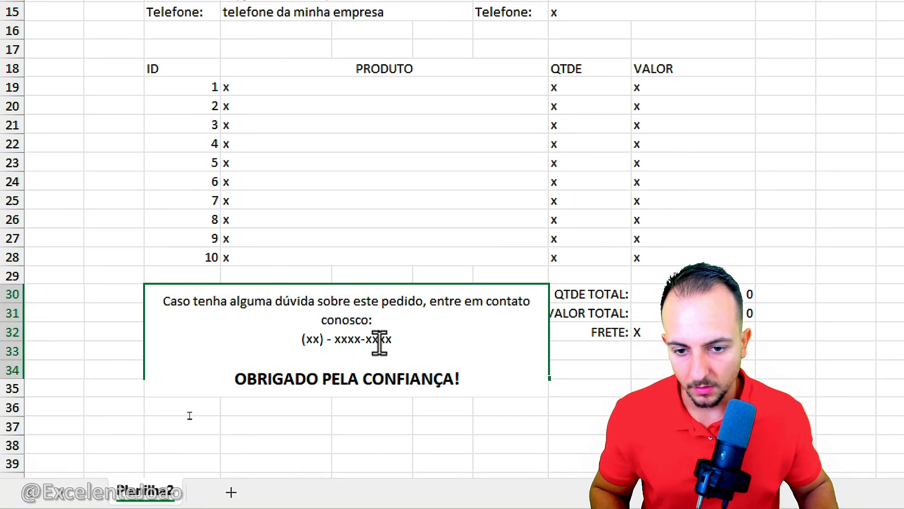
double_click(430, 302)
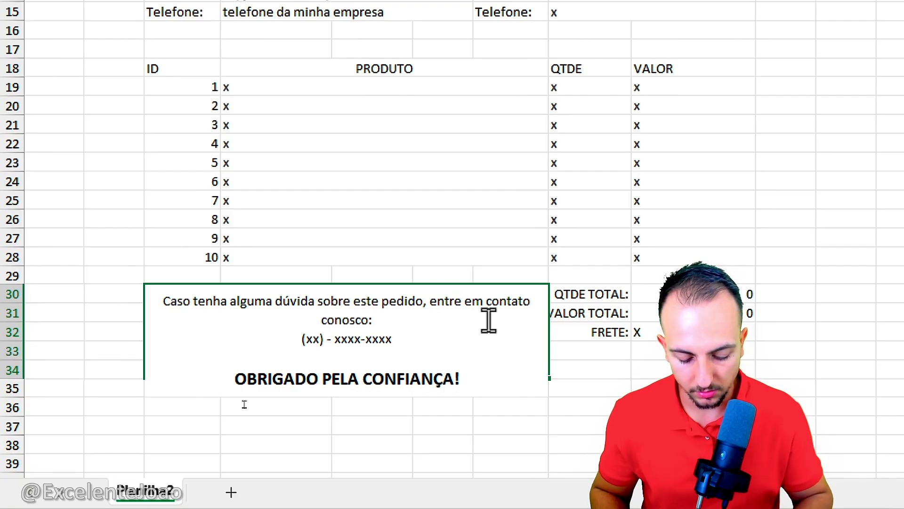
key("BackSpace")
key("alt+Return")
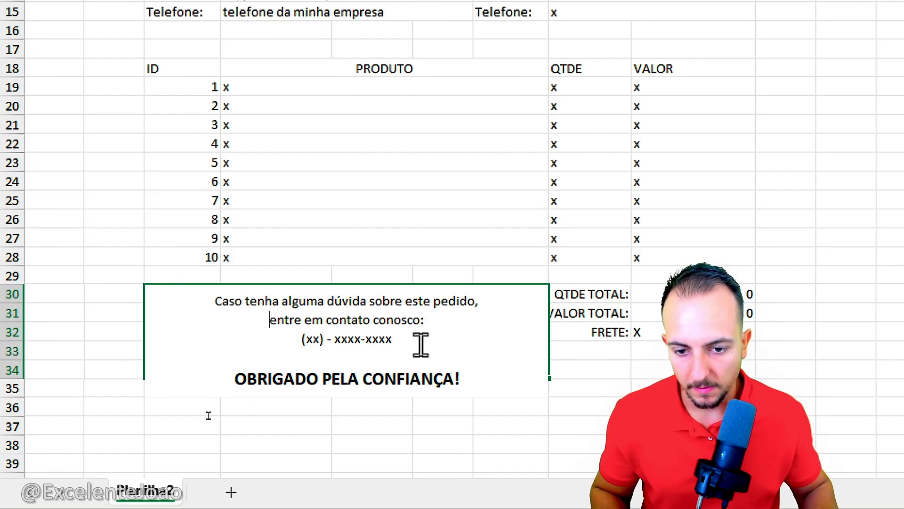
left_click(298, 339)
key("BackSpace")
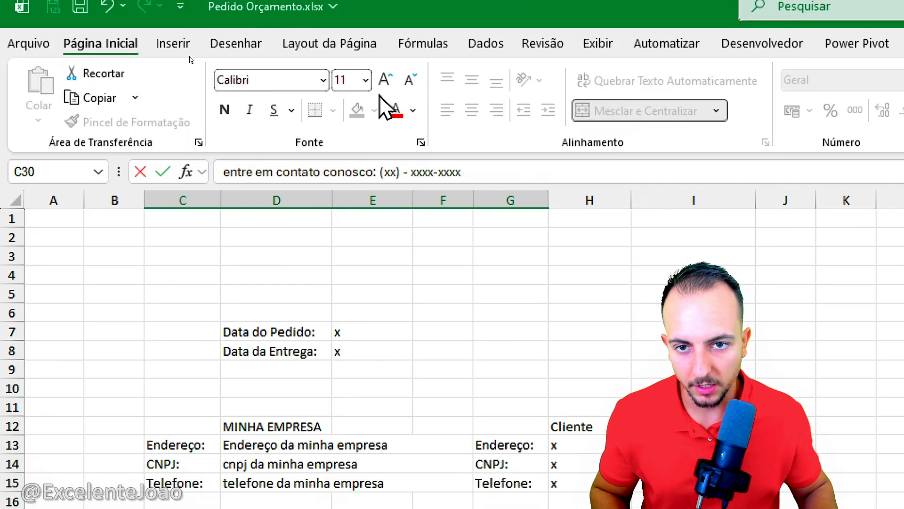
Step: Format the phone placeholder in the contact note as bold at font size 16
left_click(385, 79)
left_click(385, 79)
left_click(385, 79)
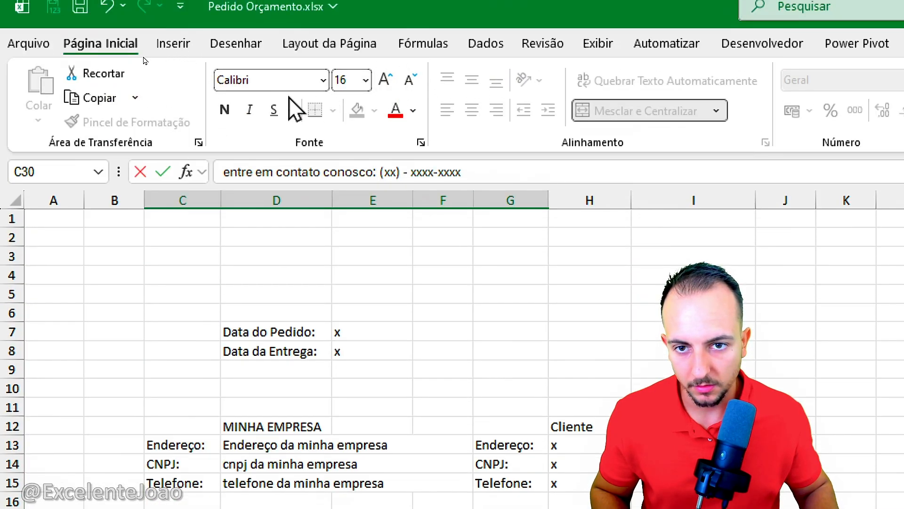
left_click(225, 109)
left_click(353, 501)
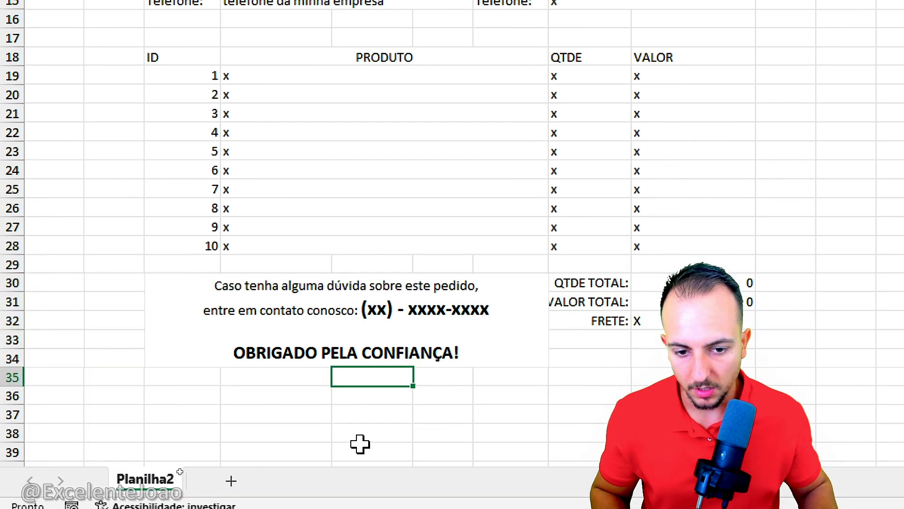
Step: Replace the area-code placeholder in the contact note with 00
double_click(369, 307)
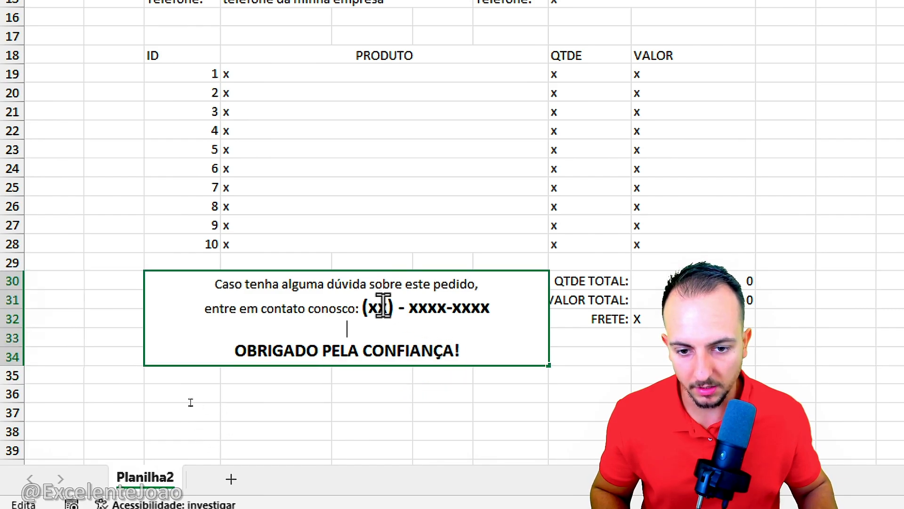
left_click_drag(368, 307, 394, 308)
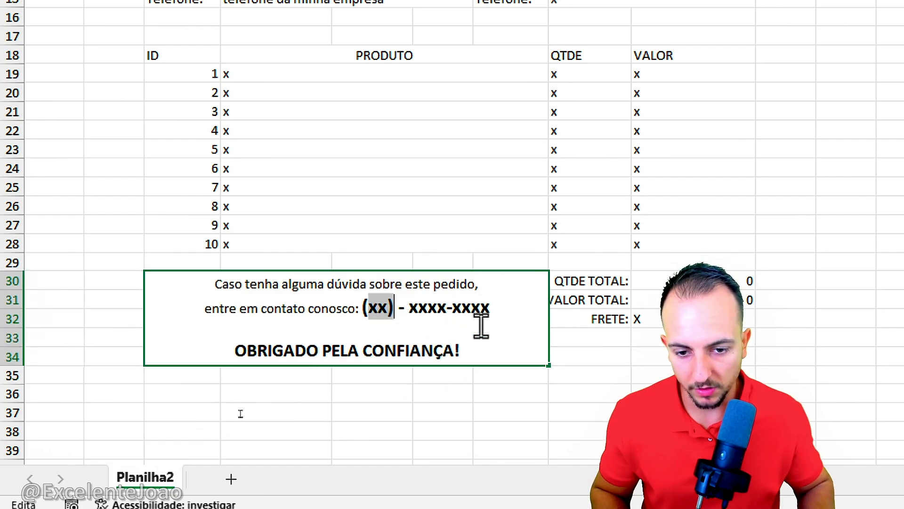
type("00")
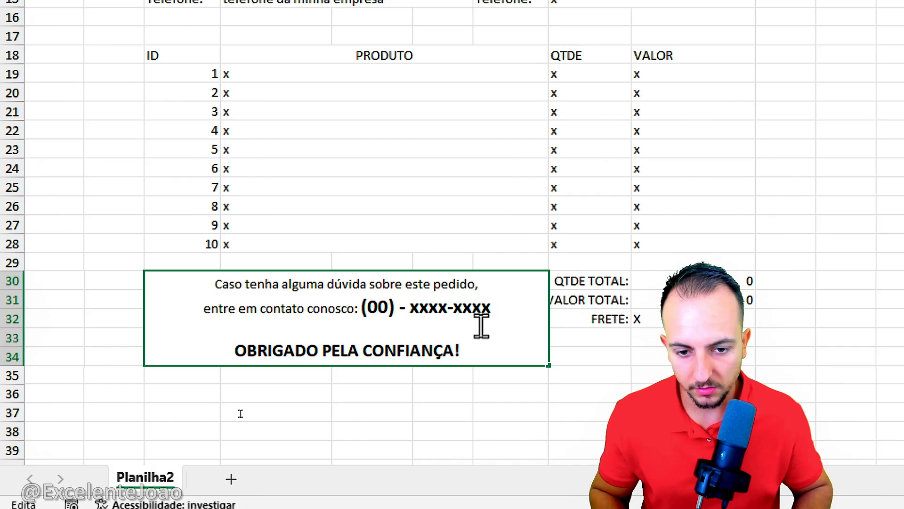
Step: Enter a short sample phone number after the area code and delete the remaining xxxx-xxxx placeholder
key("Right")
key("Right")
key("Right")
key("Right")
type("1230")
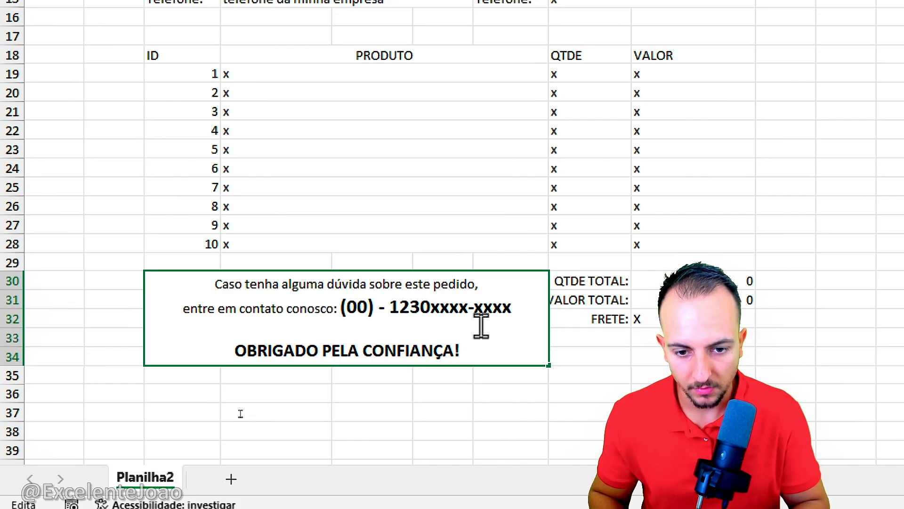
key("BackSpace")
type("5")
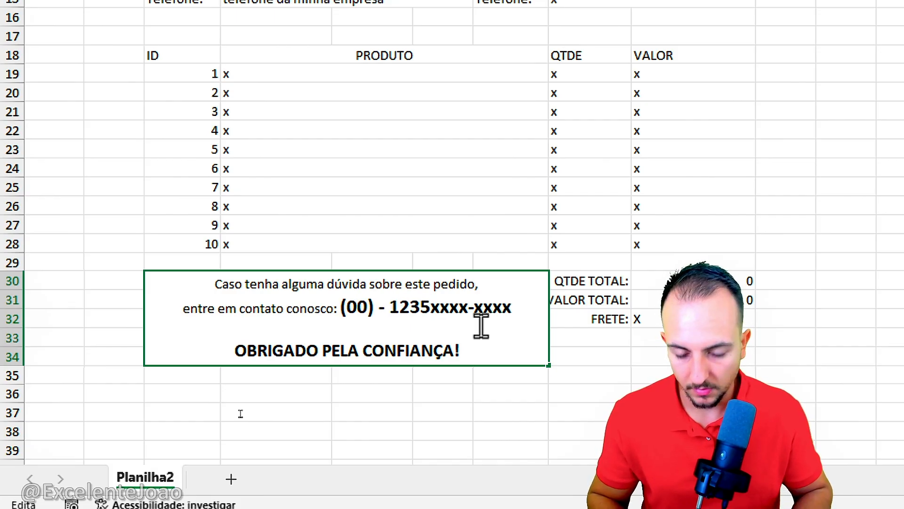
key("BackSpace")
type("4")
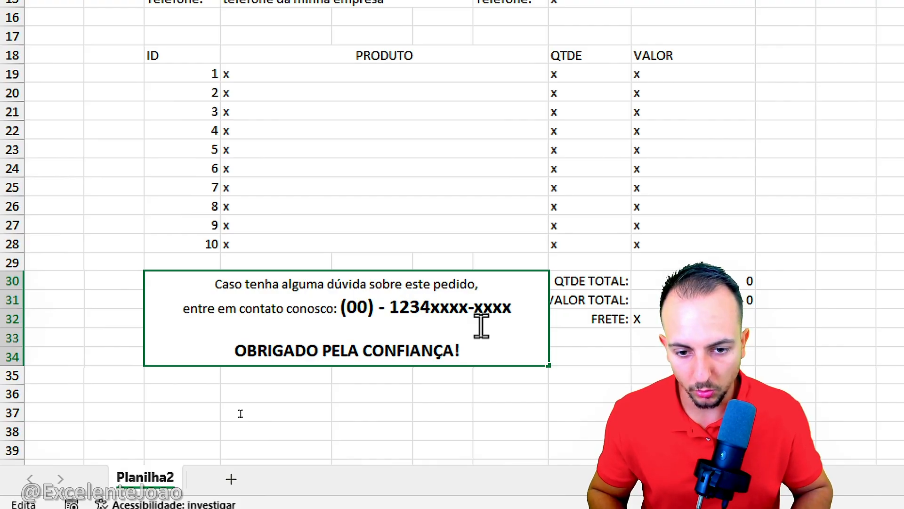
type("-")
key("Right")
key("Right")
key("ctrl+shift+Right")
key("ctrl+shift+Right")
key("ctrl+shift+Right")
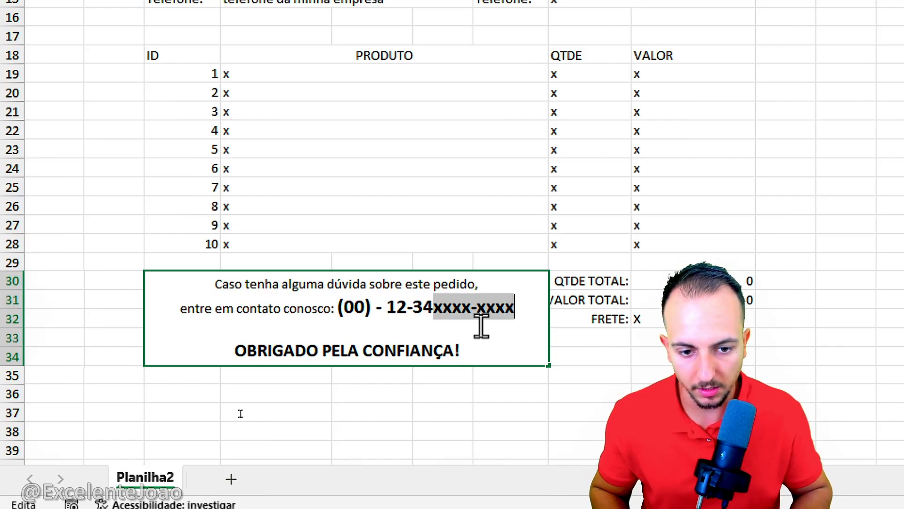
key("Delete")
key("Return")
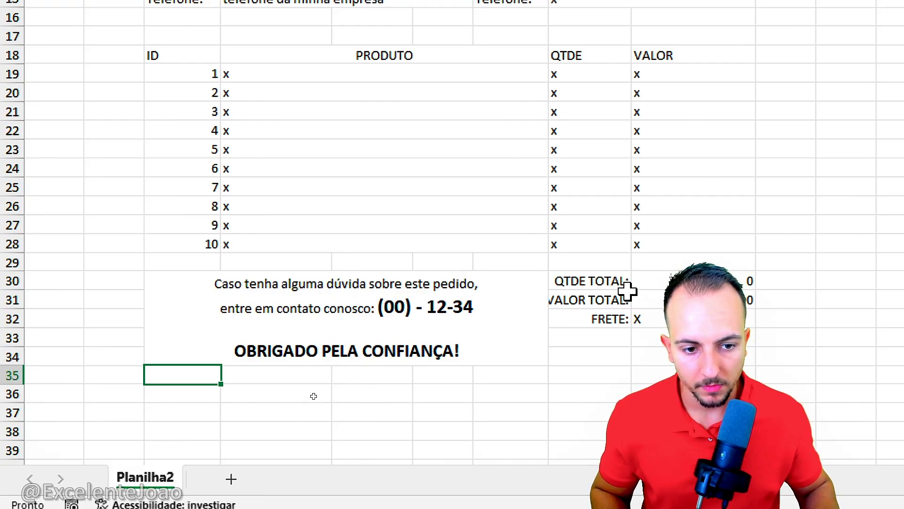
Step: Widen column H slightly so the VALOR TOTAL: label fits inside its cell
left_click_drag(443, 225, 446, 349)
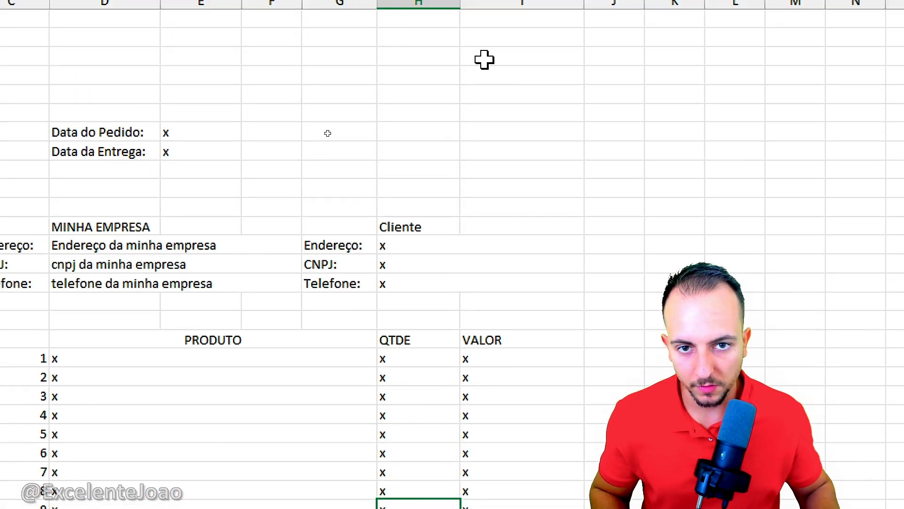
left_click_drag(462, 78, 473, 78)
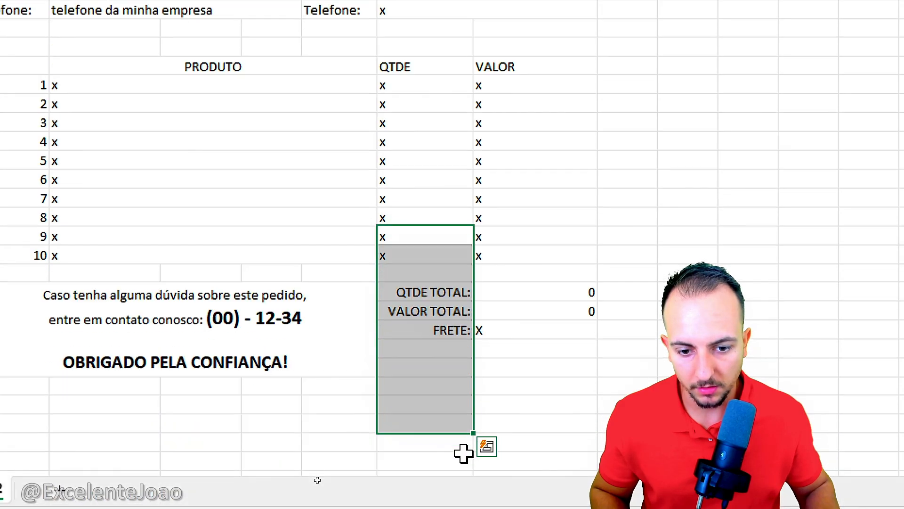
left_click(463, 346)
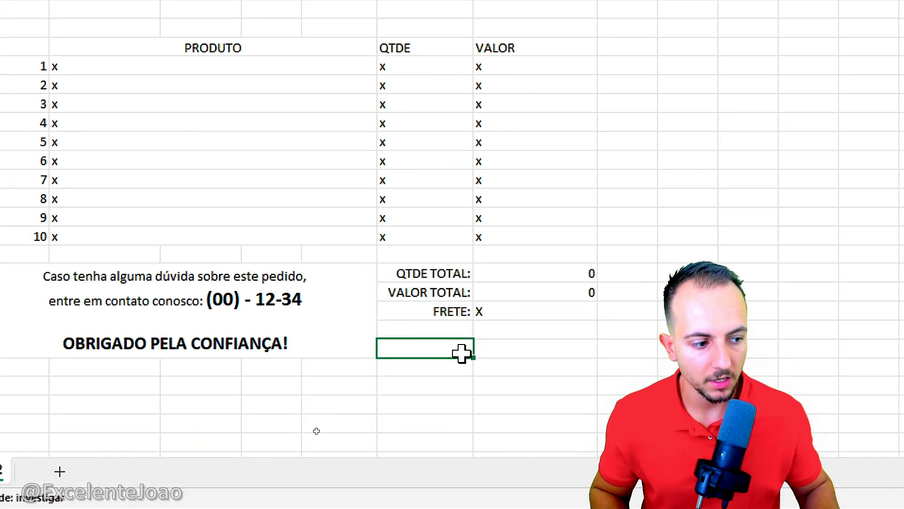
Step: Add the label TOTAL: in H34 and enter the formula =I31+I32 beside it in I34
left_click(447, 277)
left_click(434, 350)
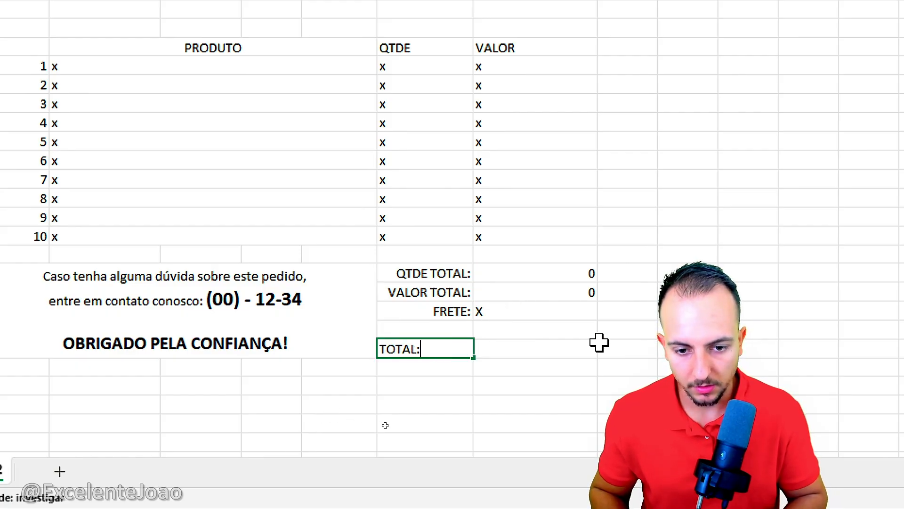
type("TOTAL:")
key("Tab")
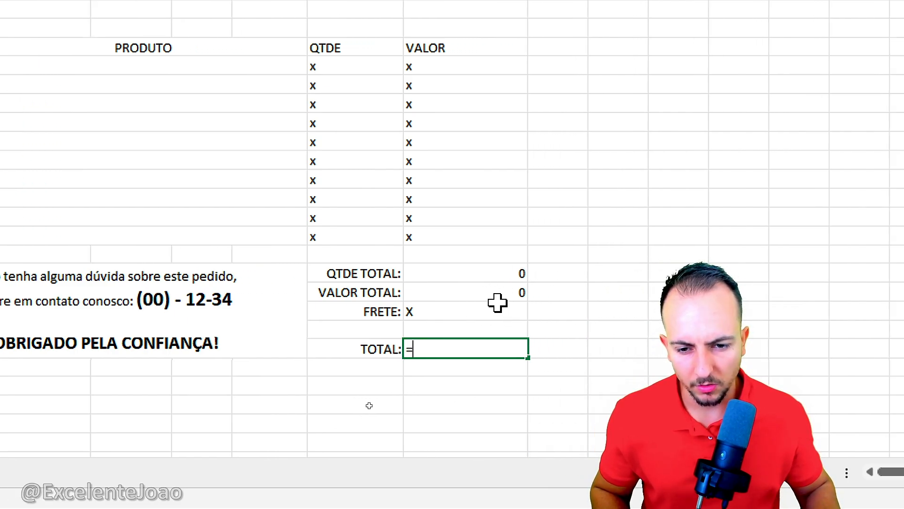
left_click(471, 293)
type("+")
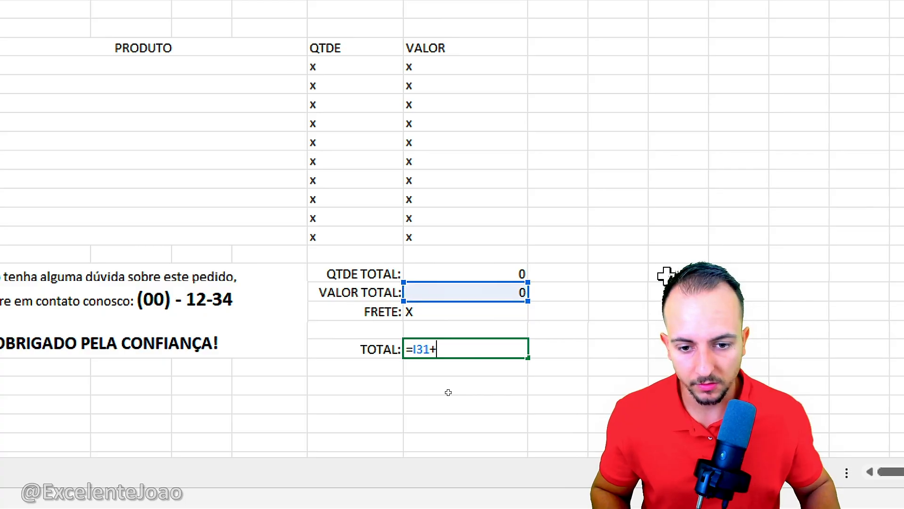
left_click(477, 317)
key("Return")
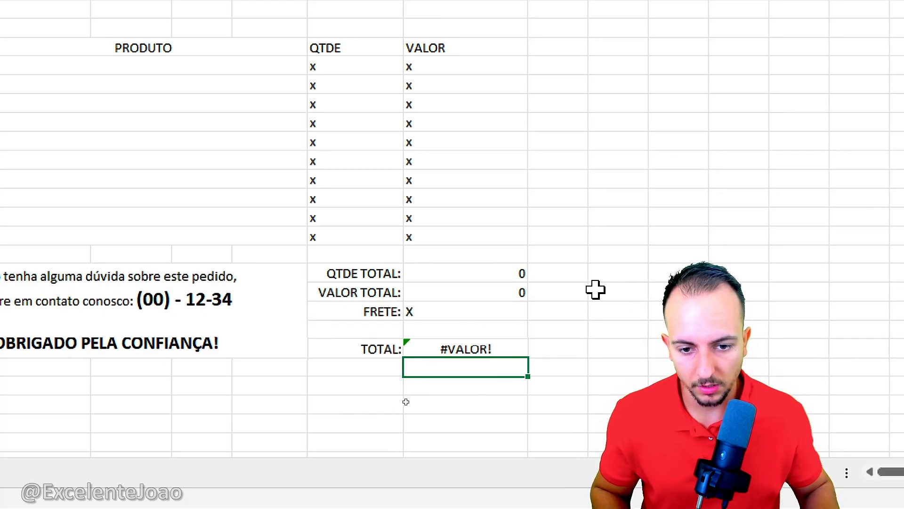
Step: Apply the R$ accounting number format to the VALOR TOTAL and FRETE cells, I31:I32
mouse_move(461, 296)
left_mouse_down()
mouse_move(490, 307)
mouse_move(471, 303)
left_mouse_up()
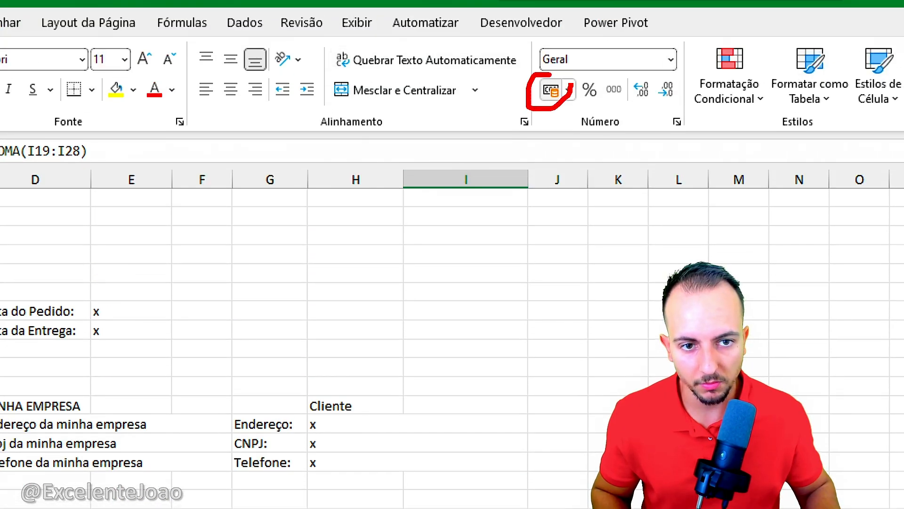
left_click(559, 94)
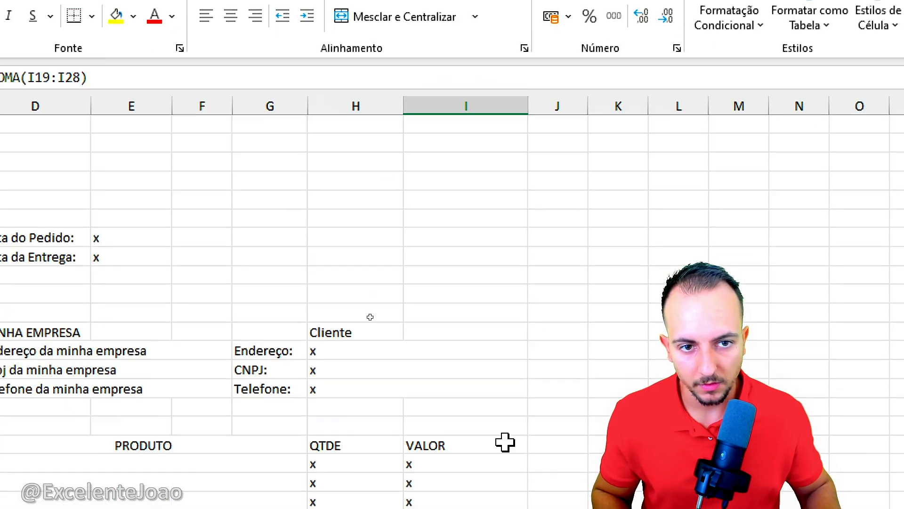
left_click(454, 373)
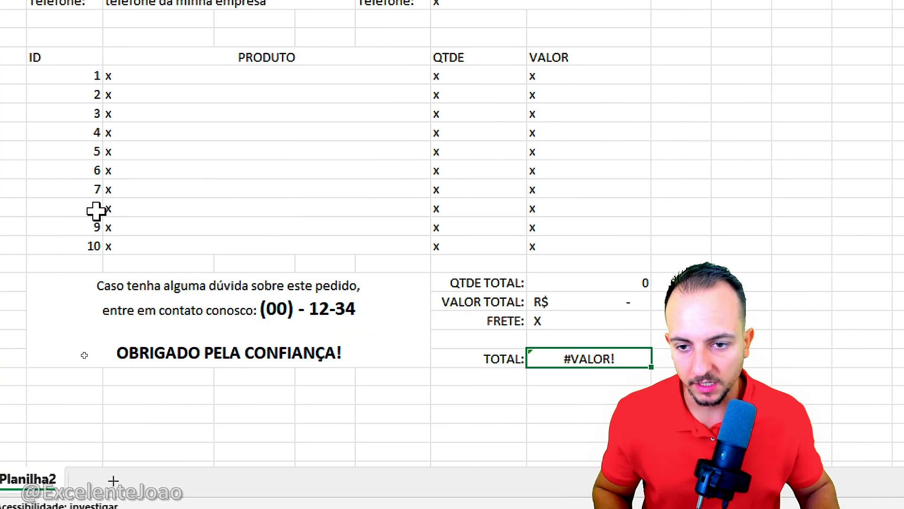
scroll(357, 64, "up", 6)
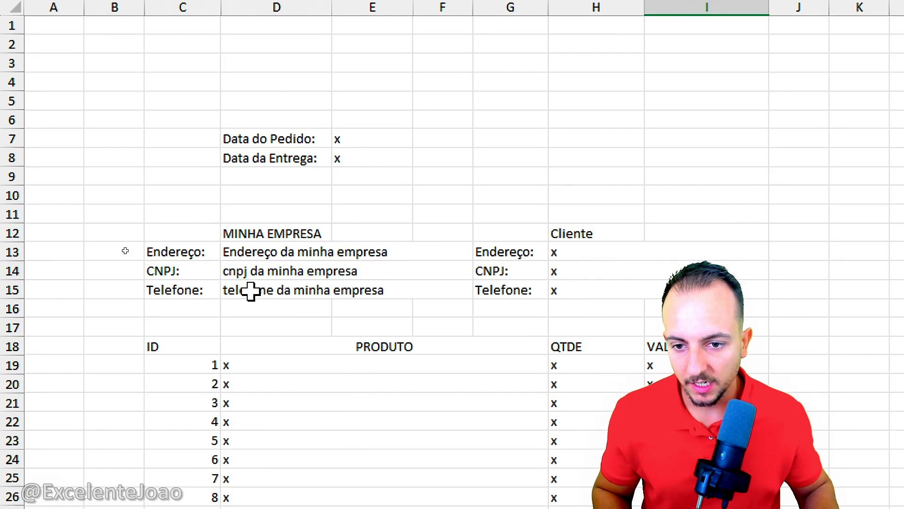
Step: Center the product table's header row C18:I18, fill it with gold, and make its text bold and black
left_click_drag(202, 186, 354, 370)
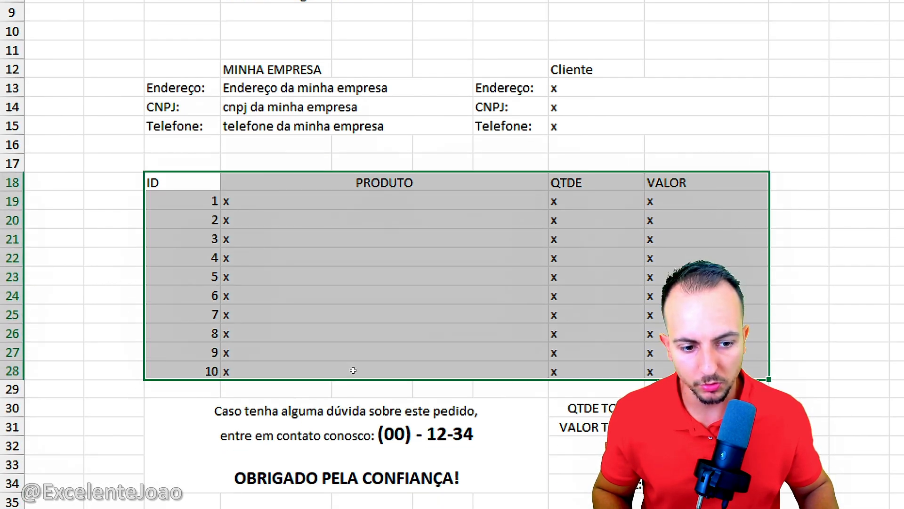
left_click_drag(183, 182, 659, 188)
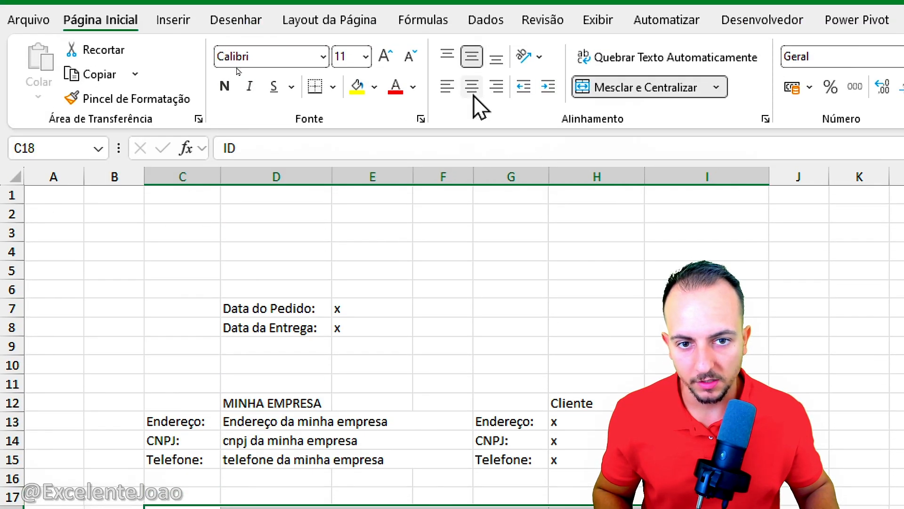
left_click(374, 86)
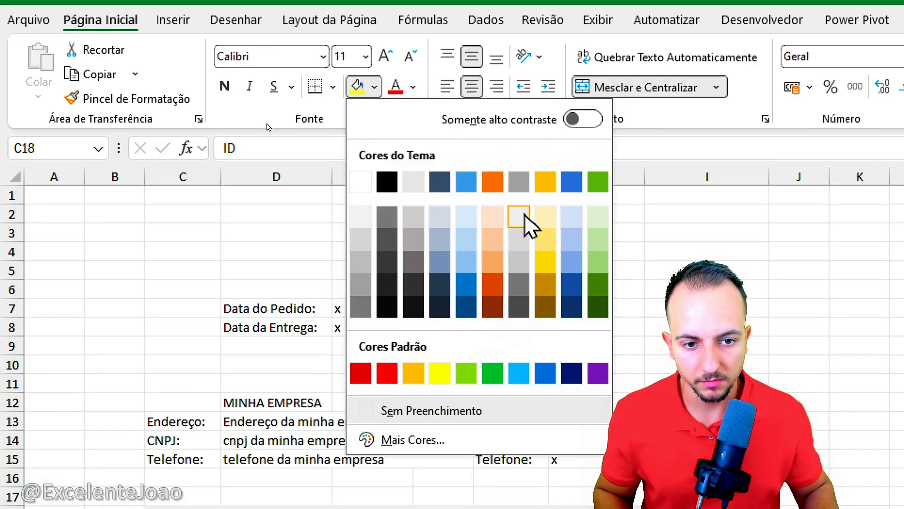
left_click(548, 185)
left_click(413, 87)
left_click(420, 206)
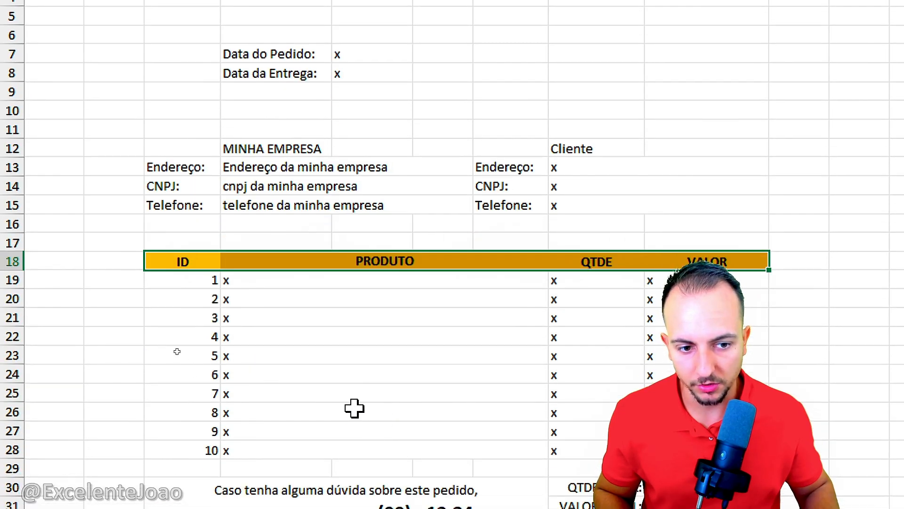
left_click(354, 408)
Step: Center the ID cells C19:C28 and the QTDE and VALOR cells H19:I28 both horizontally and vertically
left_click(182, 207)
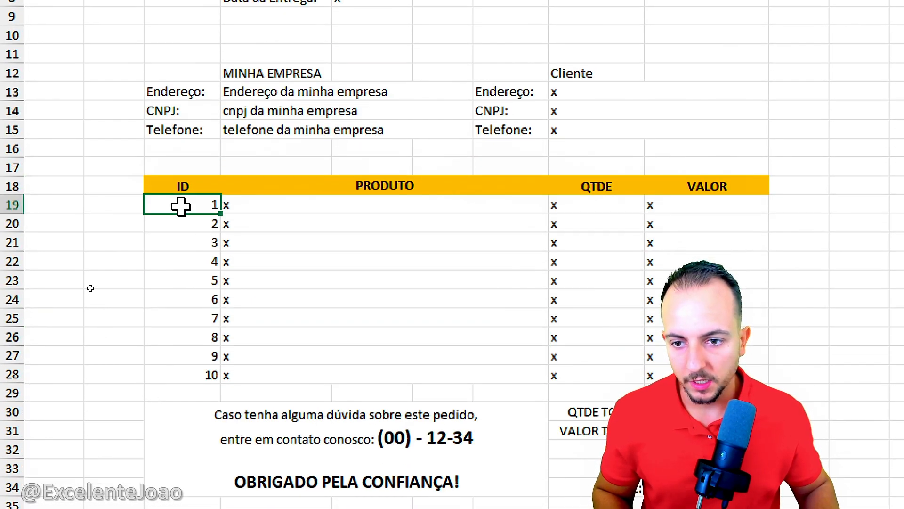
left_click_drag(181, 206, 203, 373)
left_click(471, 84)
left_click(473, 114)
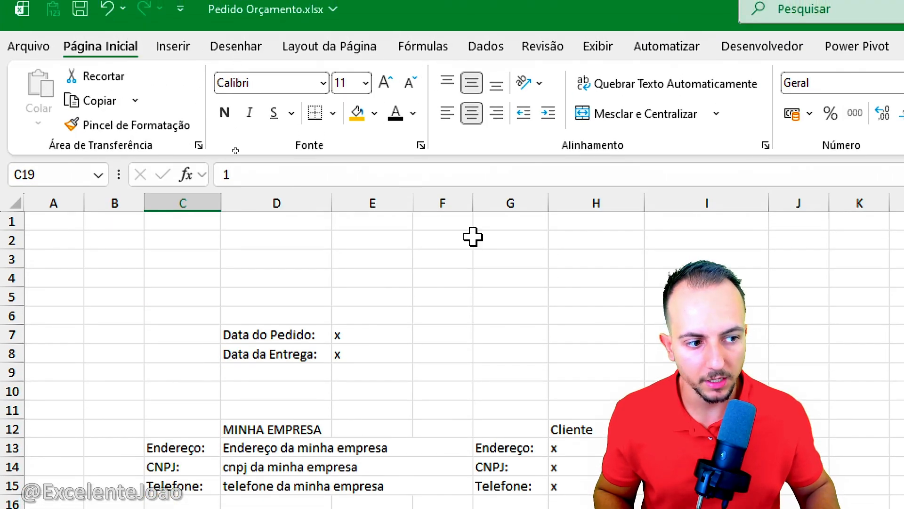
left_click_drag(598, 210, 669, 380)
left_click(471, 54)
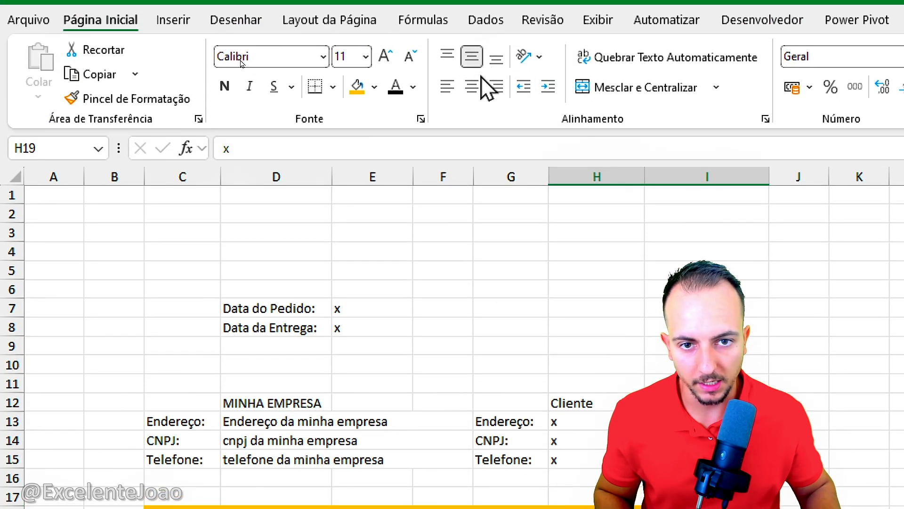
left_click(471, 84)
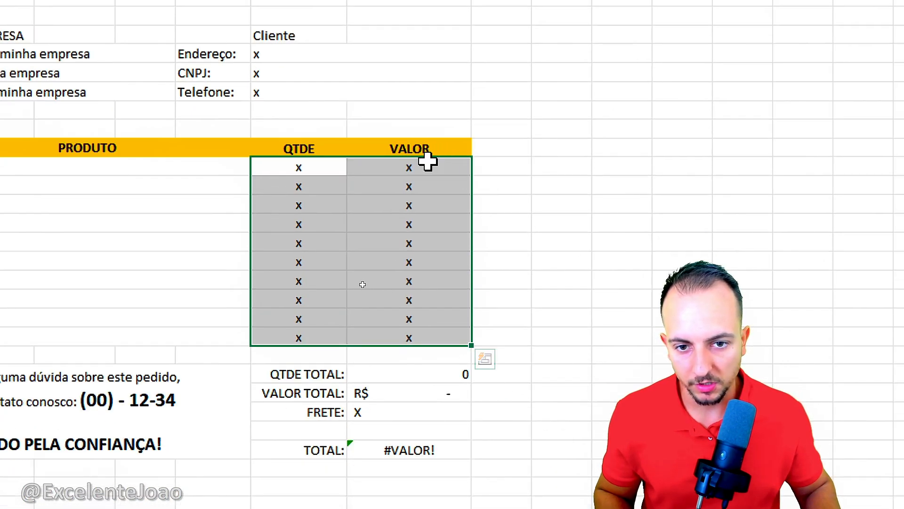
Step: Apply the accounting number format to the VALOR cells I19:I28
left_click_drag(425, 162, 405, 354)
left_click_drag(420, 261, 419, 335)
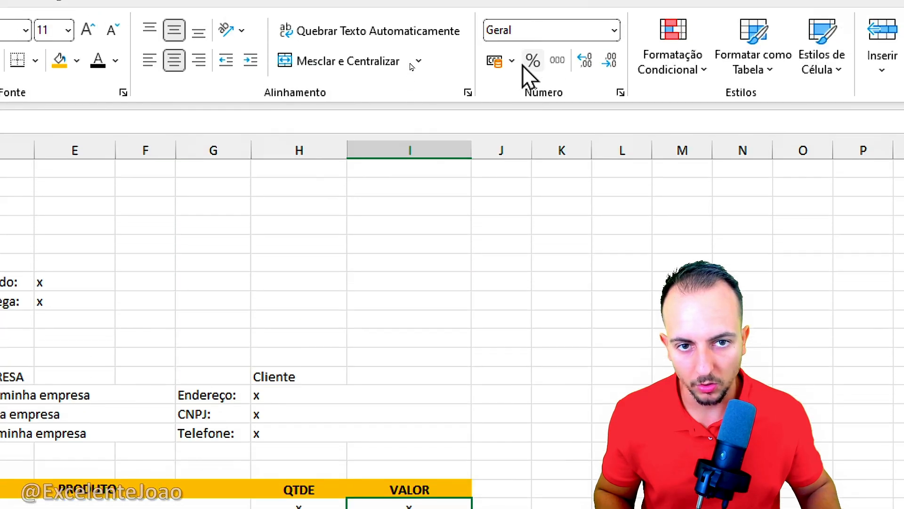
left_click(500, 69)
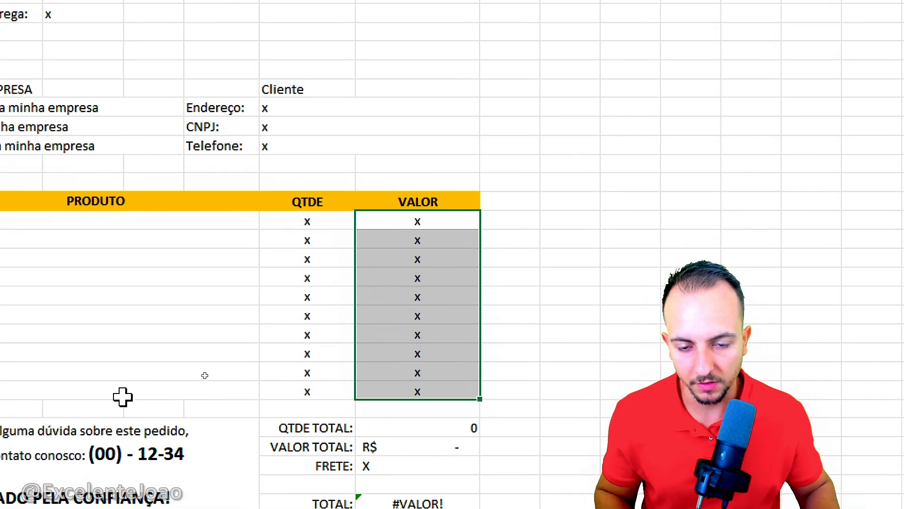
Step: Add all borders to the whole product table, C18:I28
left_click_drag(0, 202, 417, 295)
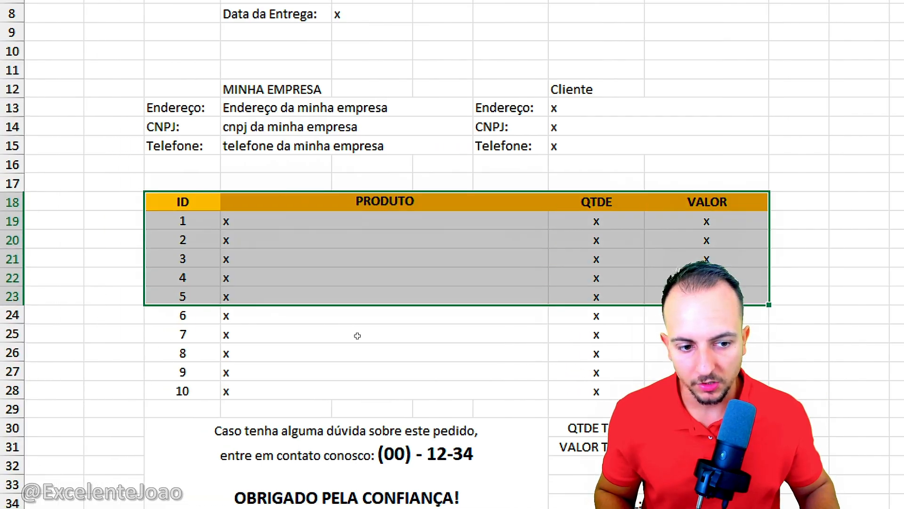
left_click_drag(357, 336, 359, 371)
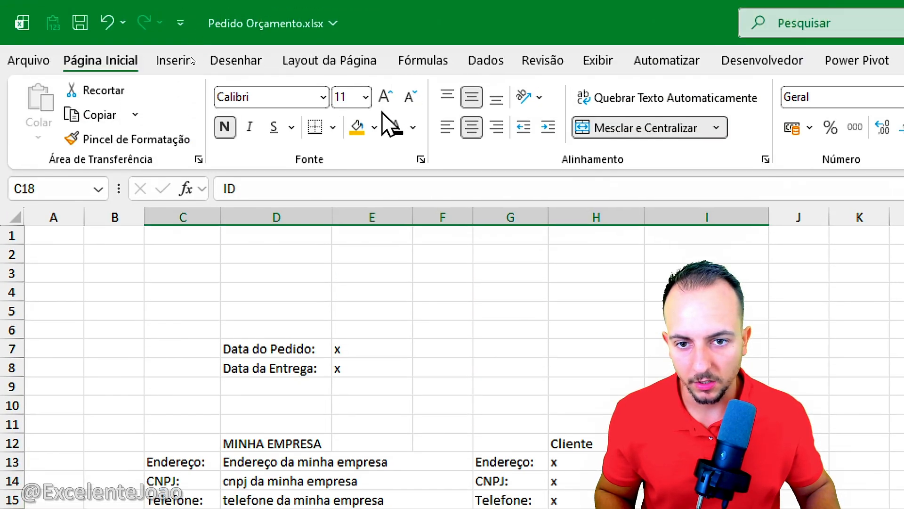
left_click(332, 127)
left_click(313, 319)
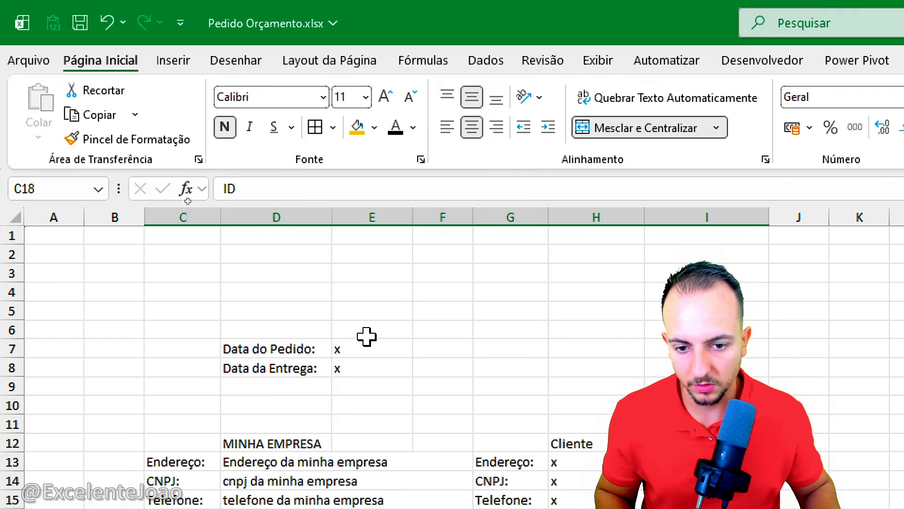
left_click(394, 406)
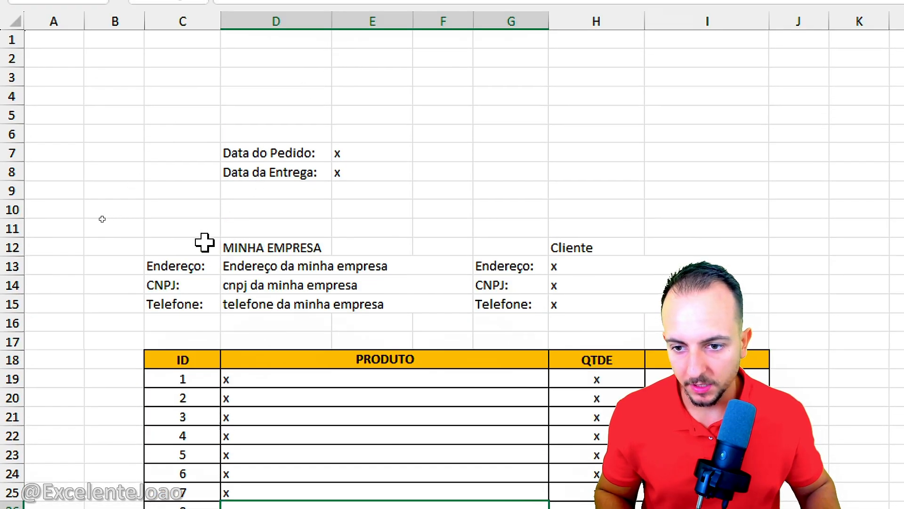
Step: Merge and center the MINHA EMPRESA heading across C12:F12, fill it with gold and make it bold
left_click_drag(202, 140, 361, 149)
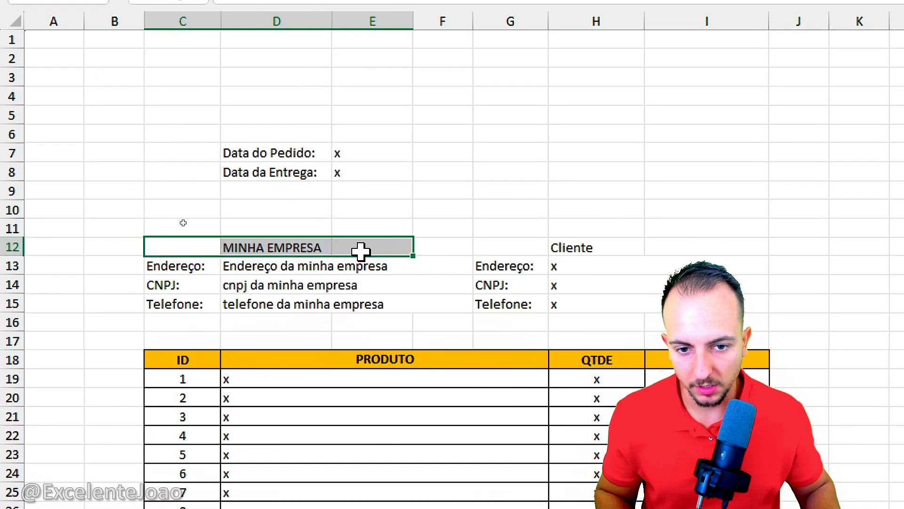
left_click_drag(361, 250, 421, 247)
left_click(640, 128)
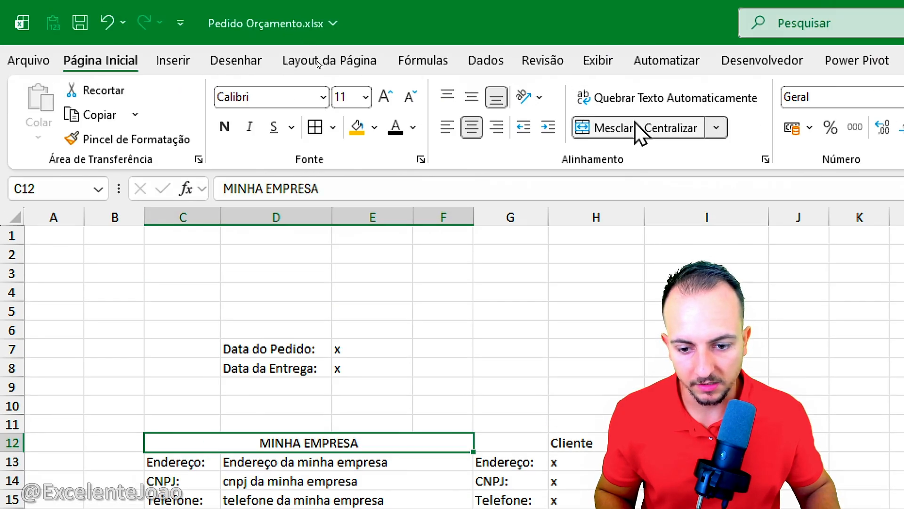
left_click(358, 129)
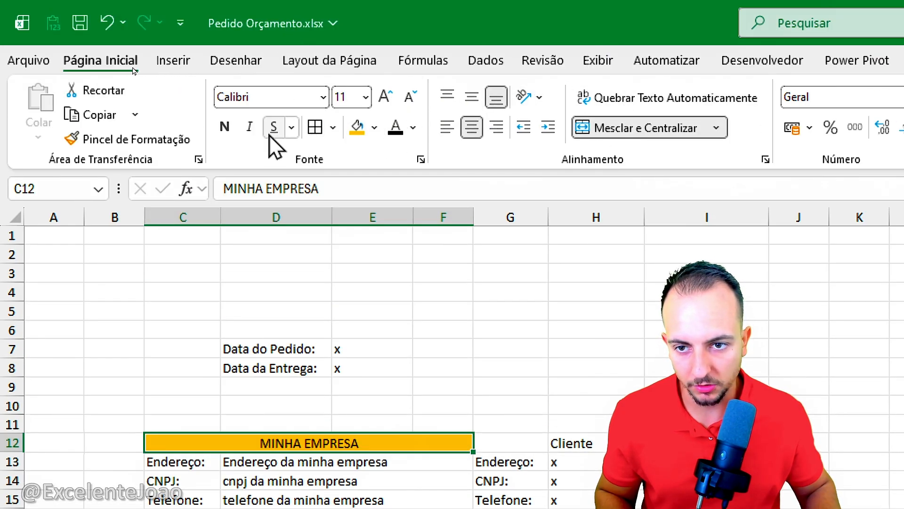
left_click(225, 127)
Step: Merge and center the Cliente heading across G12:I12, middle-align it, fill it with gold and make it bold
left_click_drag(510, 443, 633, 443)
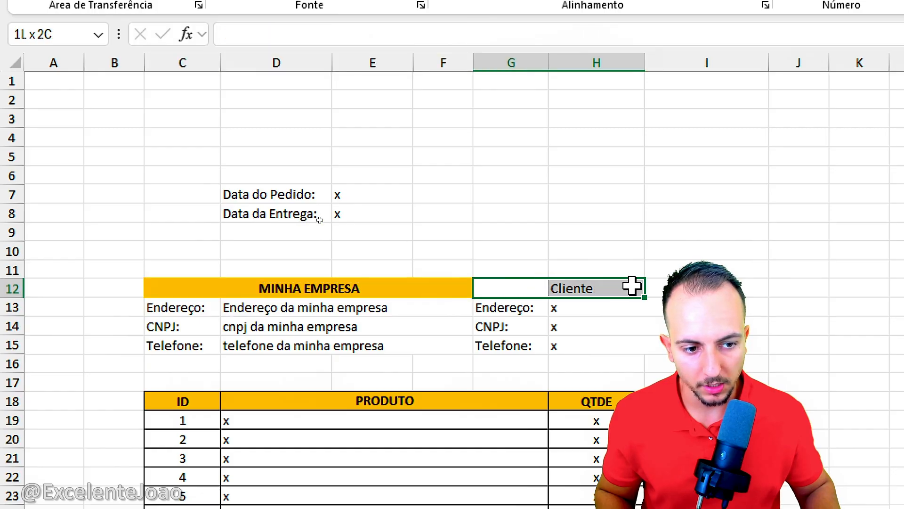
left_click_drag(632, 285, 706, 288)
left_click(584, 103)
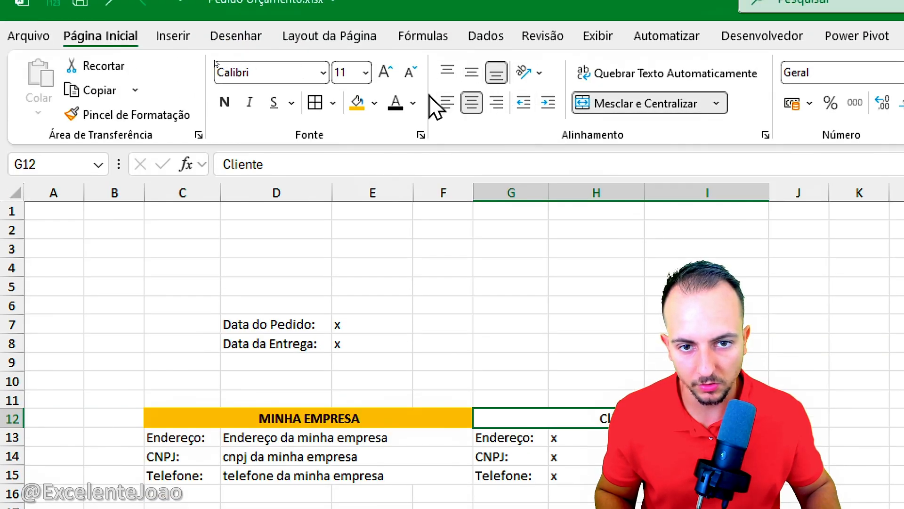
left_click(471, 73)
left_click(358, 102)
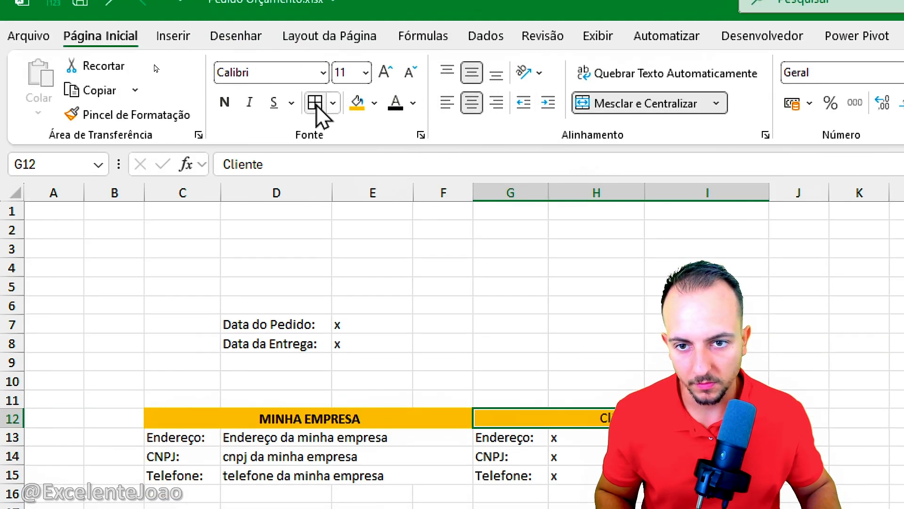
left_click(224, 103)
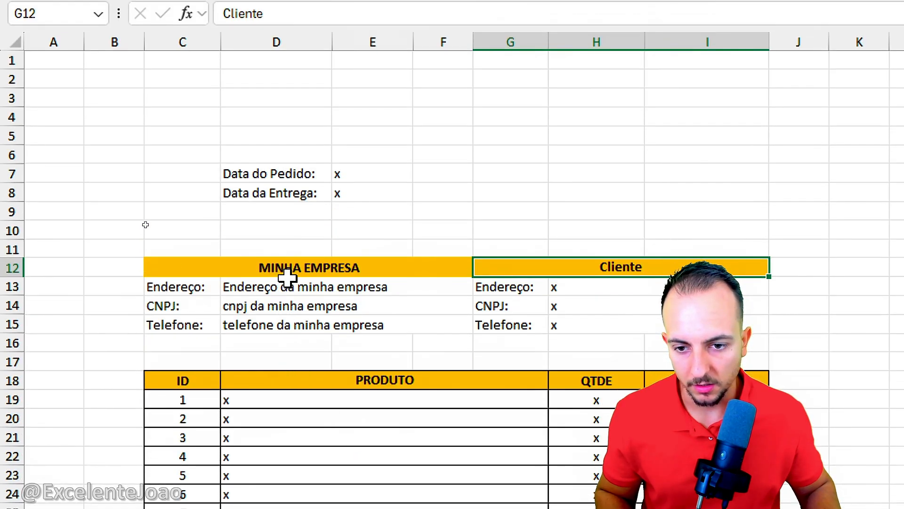
Step: Add all borders to the company and client blocks C12:I15 and fill the label cells C13:C15 and G13:G15 with light grey
left_click_drag(287, 278, 577, 317)
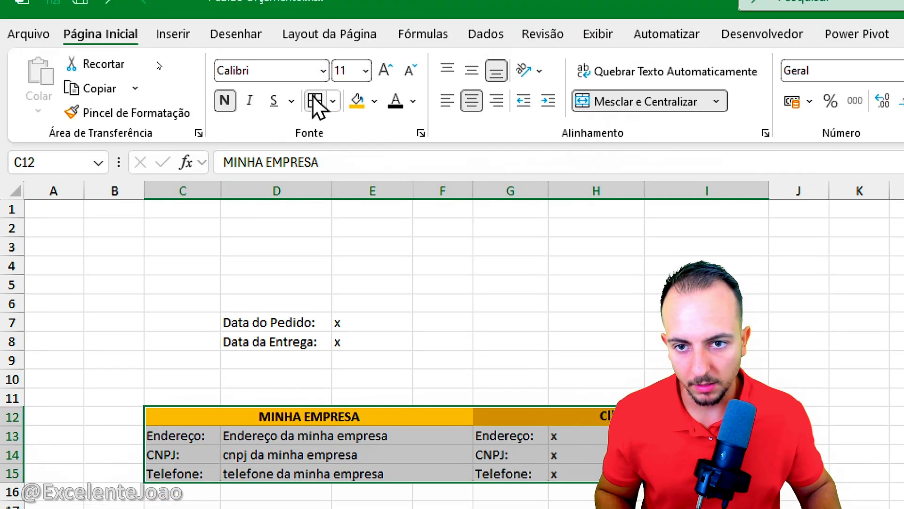
left_click(314, 100)
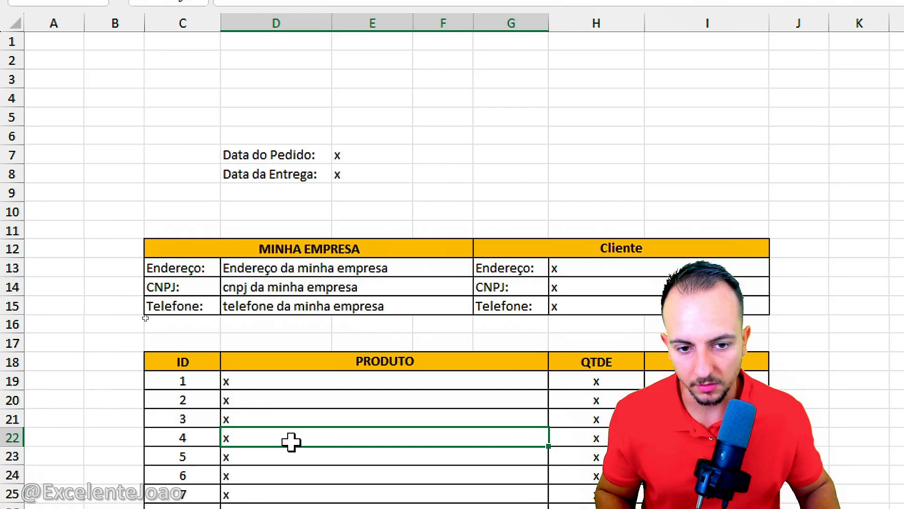
left_click_drag(184, 265, 188, 306)
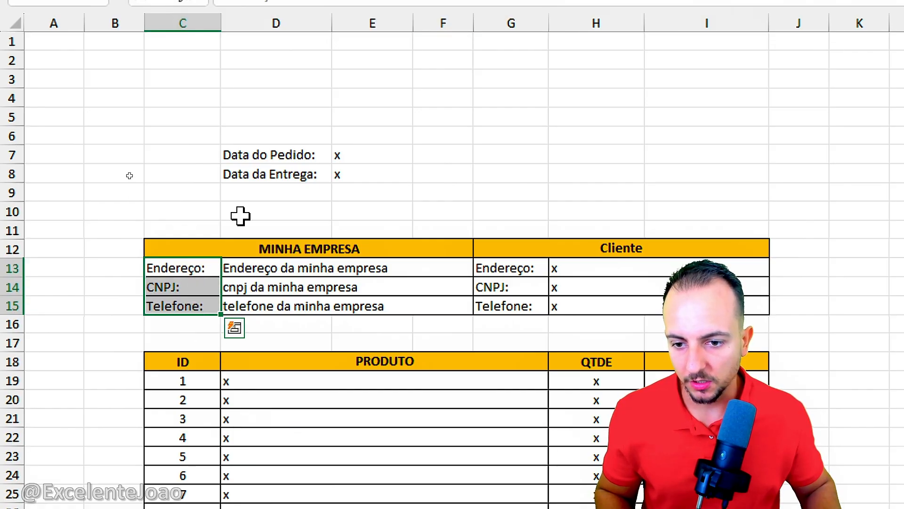
left_click(374, 82)
left_click(368, 236)
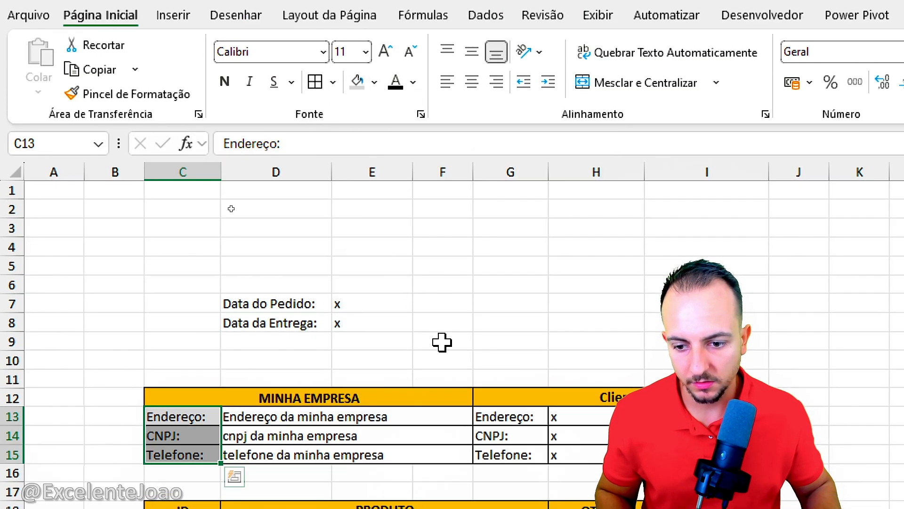
left_click_drag(490, 414, 491, 447)
left_click(358, 75)
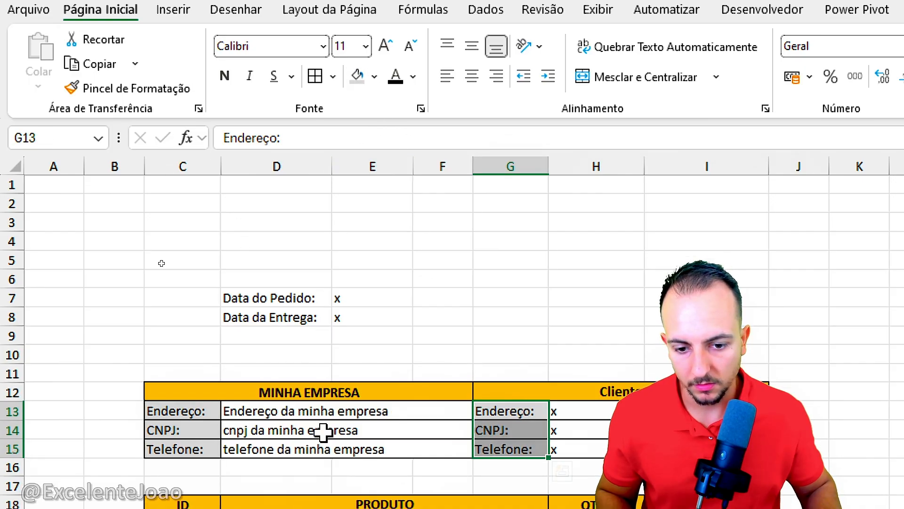
left_click(325, 508)
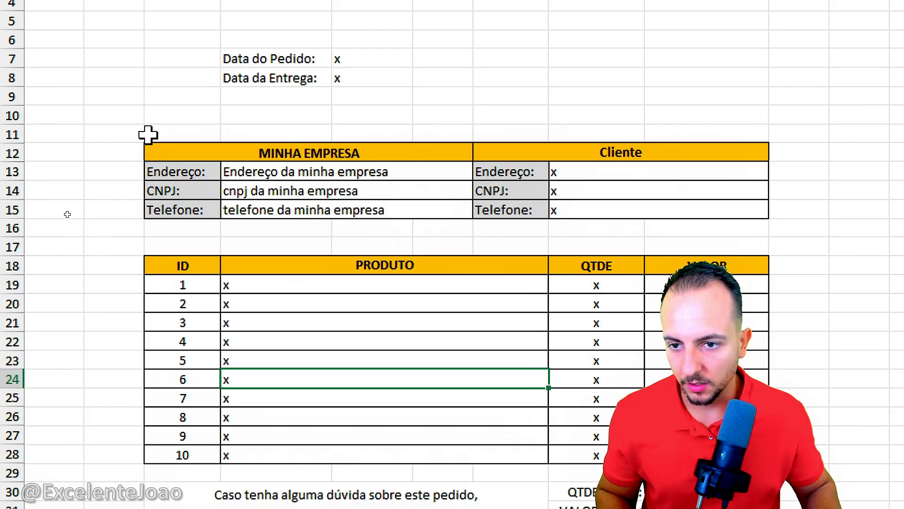
Step: Delete the extra blank row 17 between the company and client blocks and the product table
left_click_drag(141, 134, 820, 228)
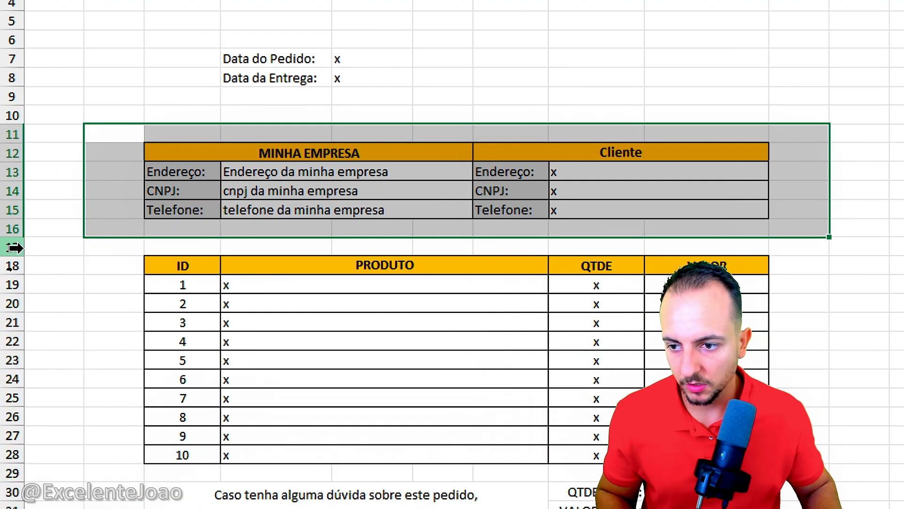
left_click(16, 248)
left_click_drag(34, 244, 594, 248)
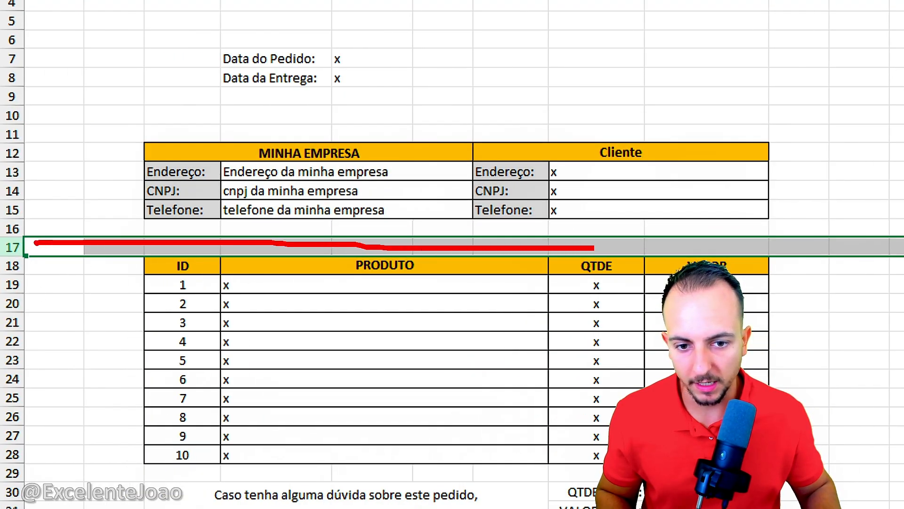
key("Escape")
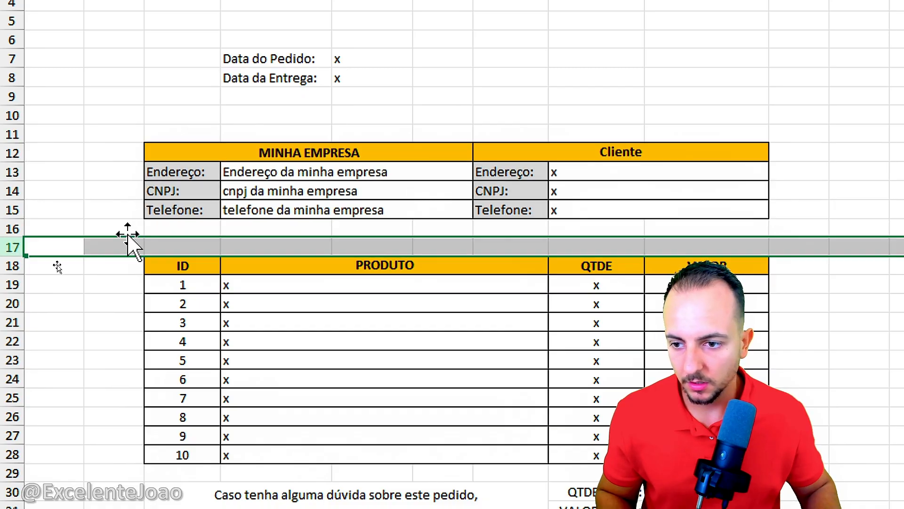
right_click(13, 247)
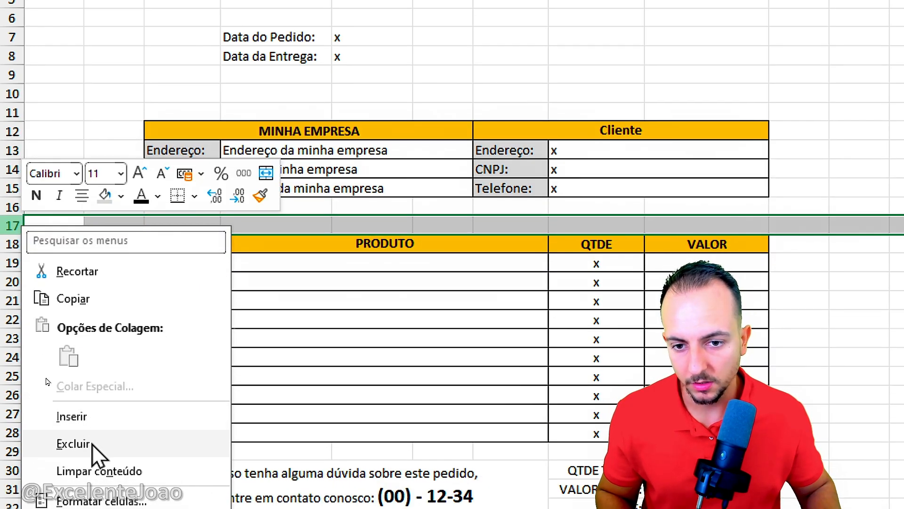
left_click(73, 444)
left_click(127, 319)
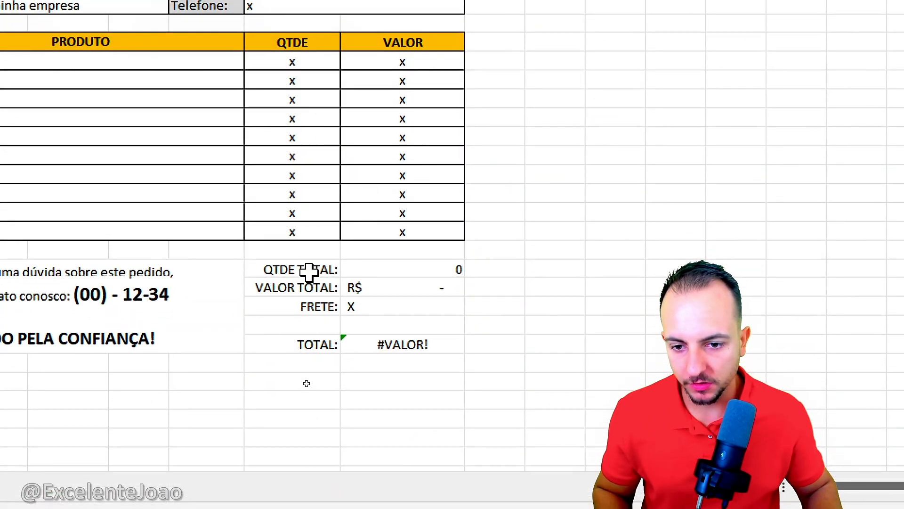
Step: Fill the QTDE TOTAL, VALOR TOTAL and FRETE rows, H29:I31, with the lightest gold shade
left_click_drag(308, 271, 402, 303)
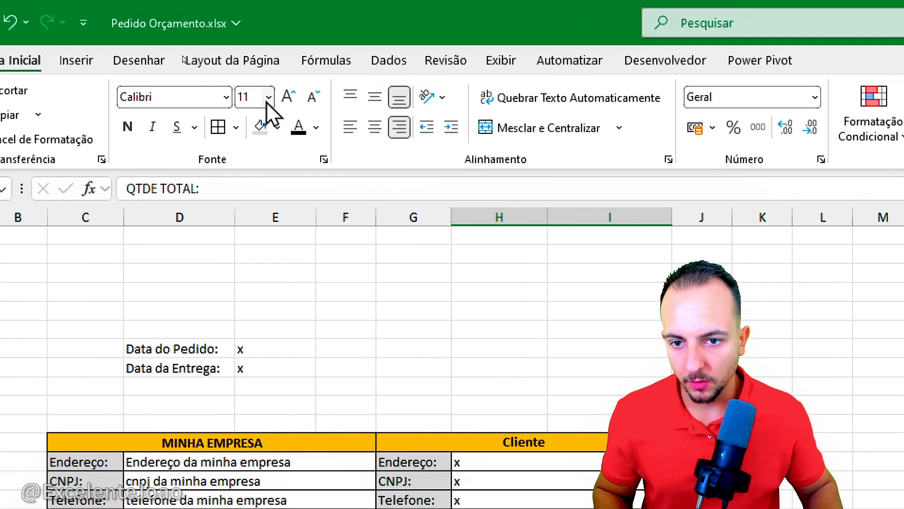
left_click(277, 127)
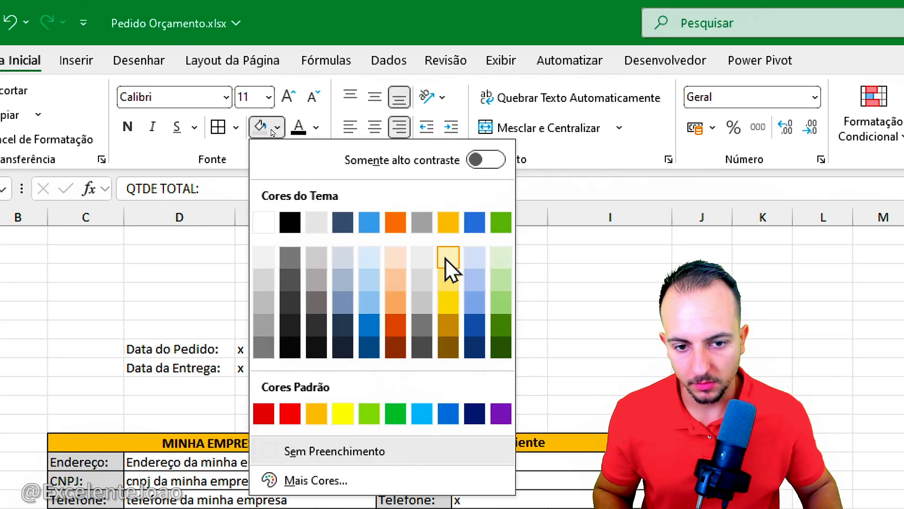
left_click(448, 257)
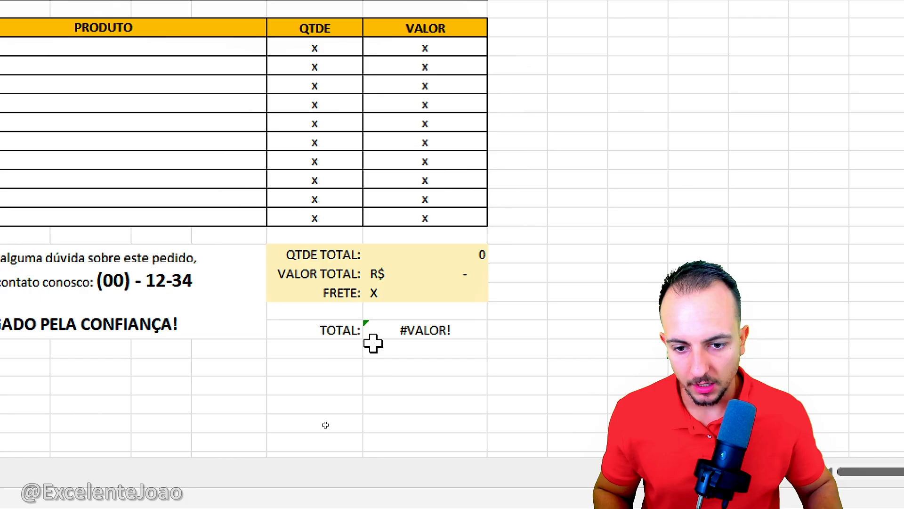
Step: Fill the TOTAL rows H32:I33 with gold and merge and center H32:H33 and I32:I33 separately
left_click_drag(354, 310, 372, 330)
left_click(286, 127)
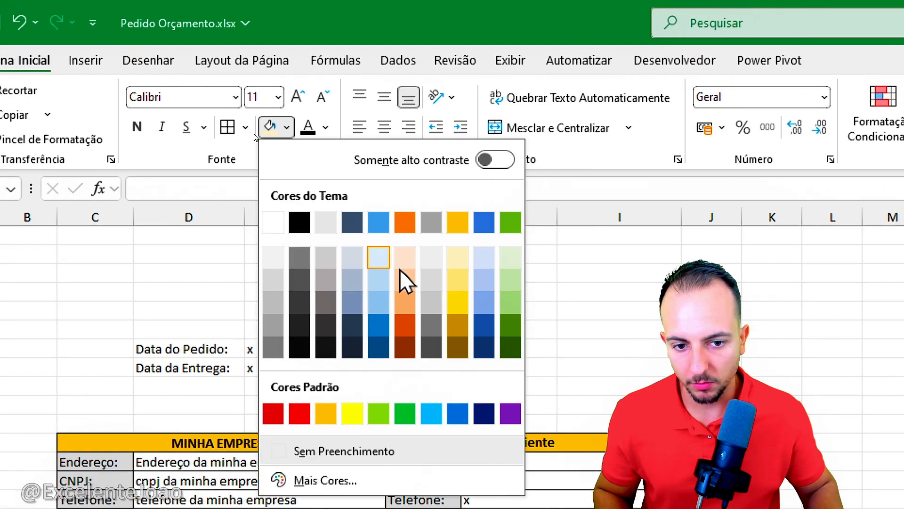
left_click(455, 225)
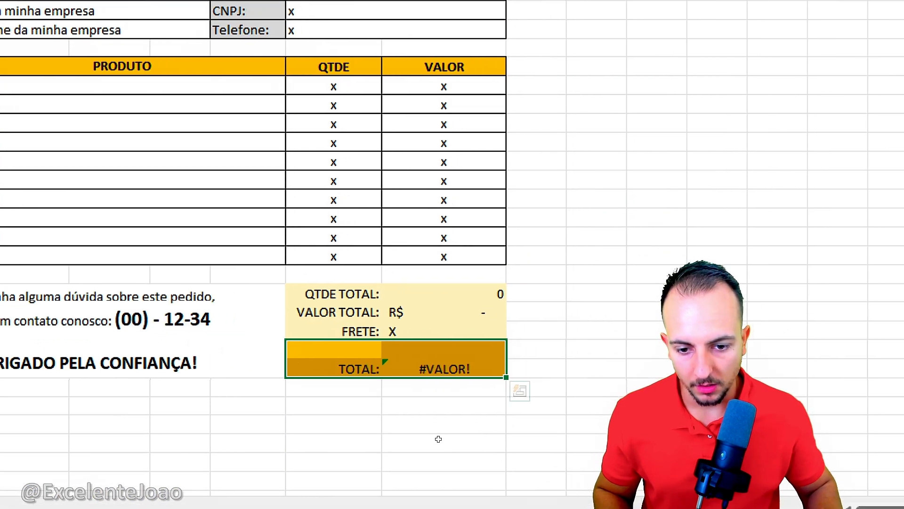
left_click(371, 354)
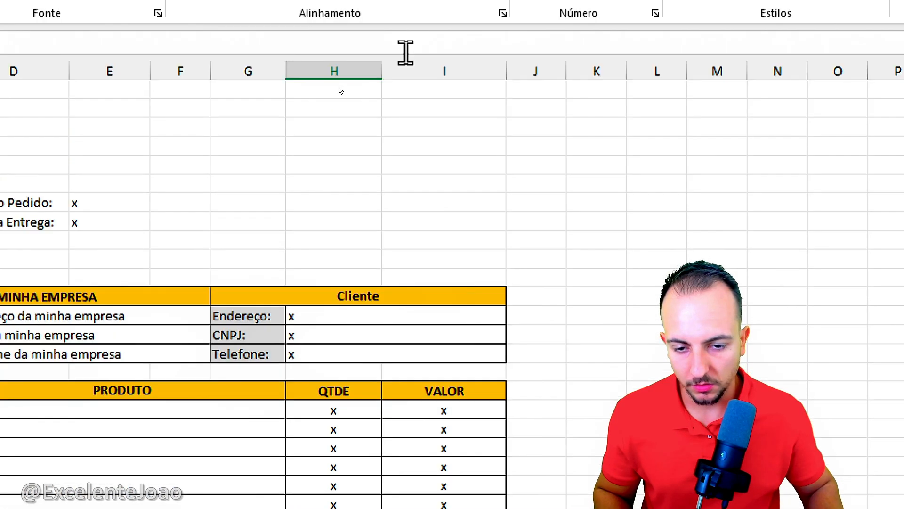
left_click(418, 63)
left_click(458, 368)
left_click_drag(458, 409, 456, 390)
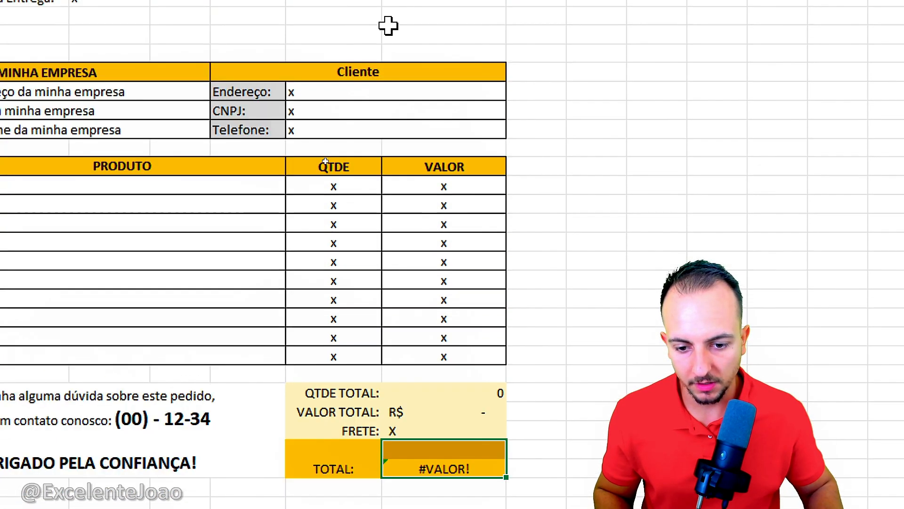
left_click(376, 97)
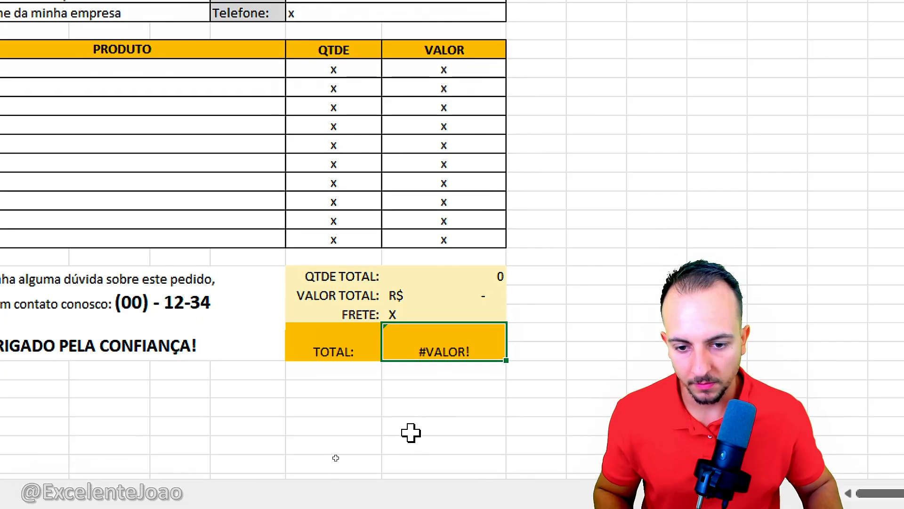
Step: Middle-align the merged TOTAL label and value cells and right-align the TOTAL label
left_click_drag(343, 335, 411, 331)
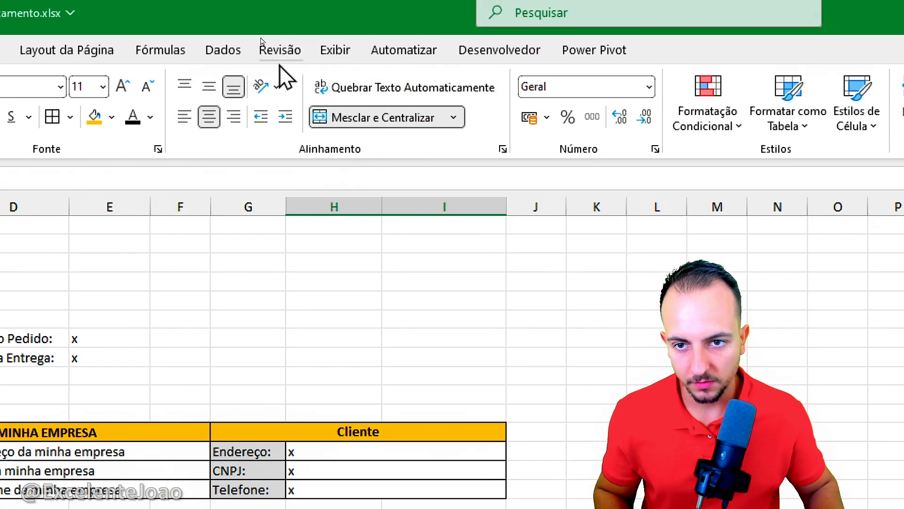
left_click(209, 89)
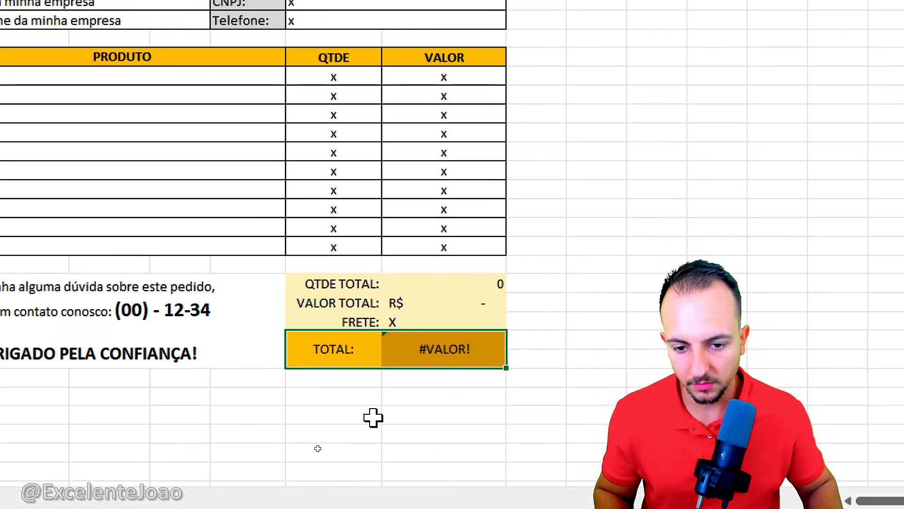
left_click(307, 416)
left_click(352, 352)
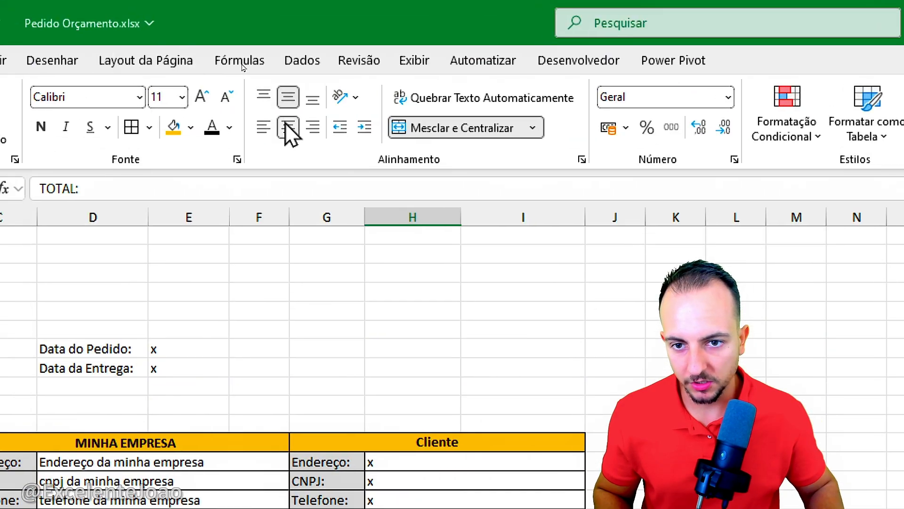
left_click(312, 126)
left_click(426, 440)
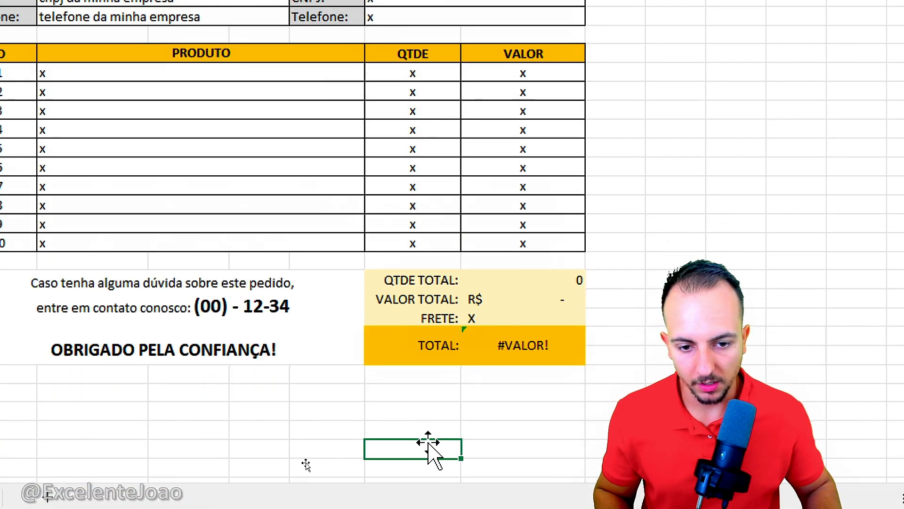
Step: Add all borders to the totals block H29:I33 and the contact note block C29:G33, and fill the note block with the lightest grey
left_click_drag(499, 354, 404, 279)
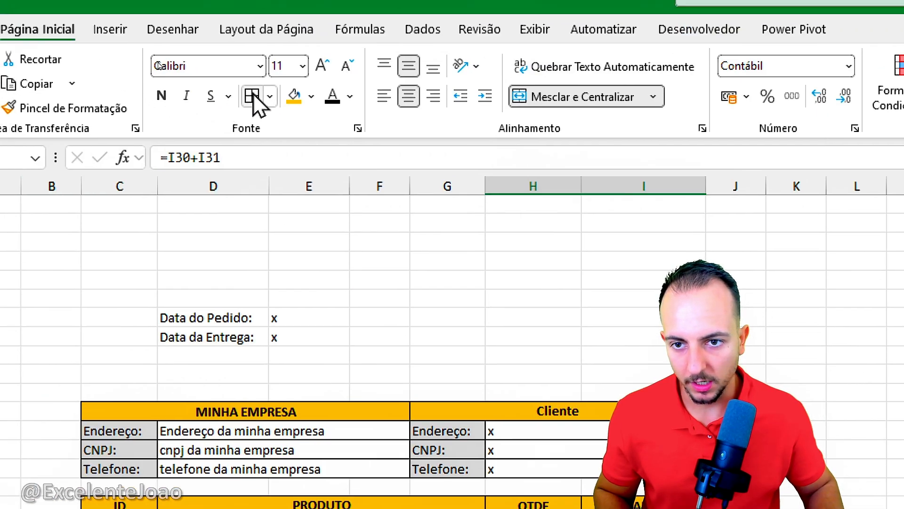
left_click(254, 95)
left_click(509, 443)
left_click(218, 304)
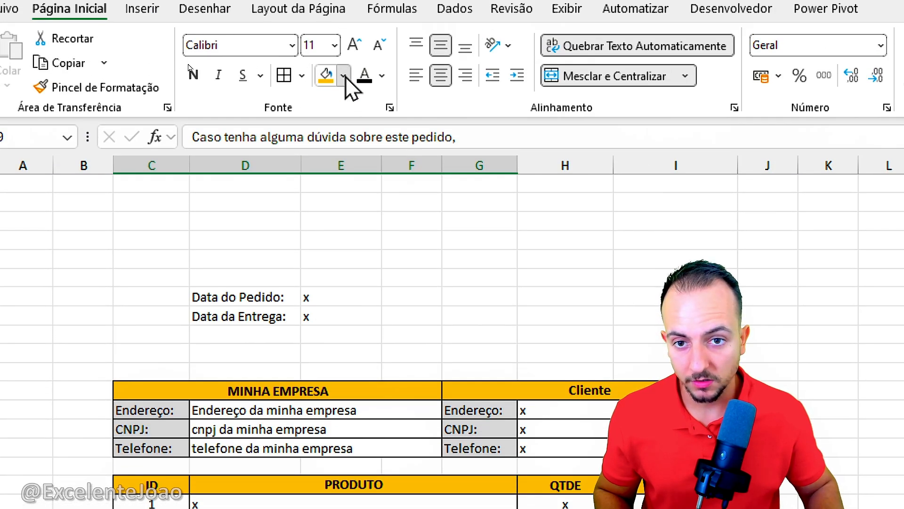
left_click(344, 75)
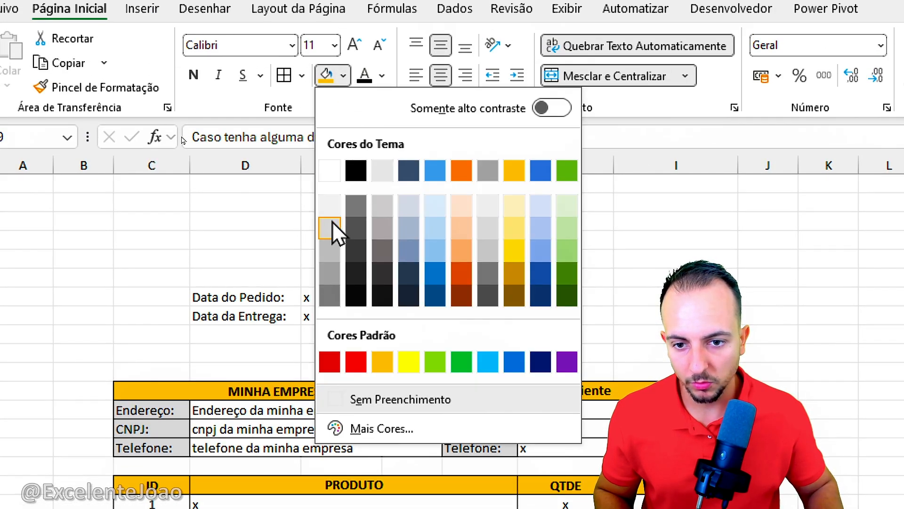
left_click(332, 209)
left_click(373, 235)
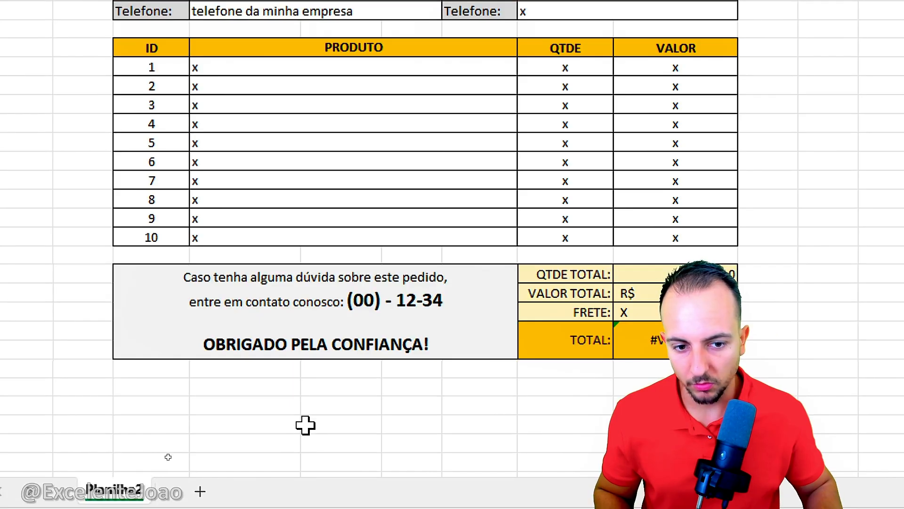
Step: Review the order and delivery date fields in D7:E8 and the empty header area around them
scroll(135, 44, "up", 3)
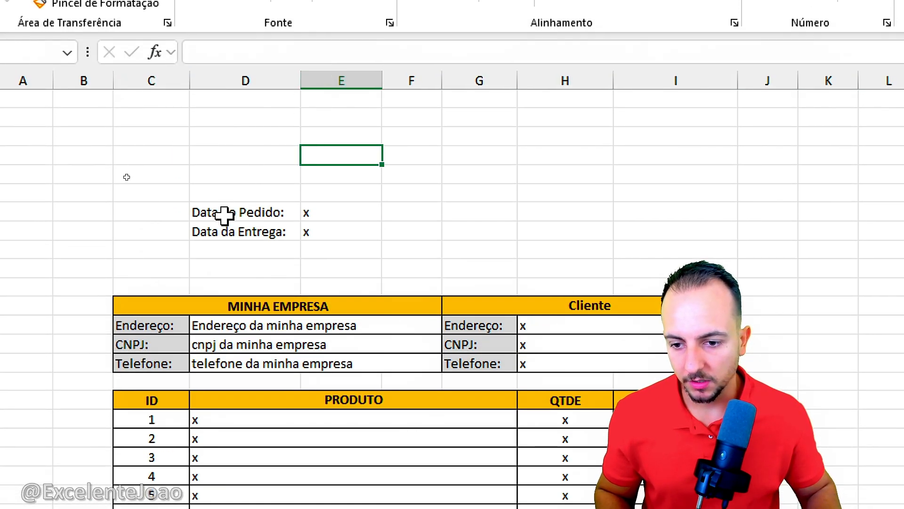
left_click(332, 212)
left_click(329, 231)
left_click(341, 212)
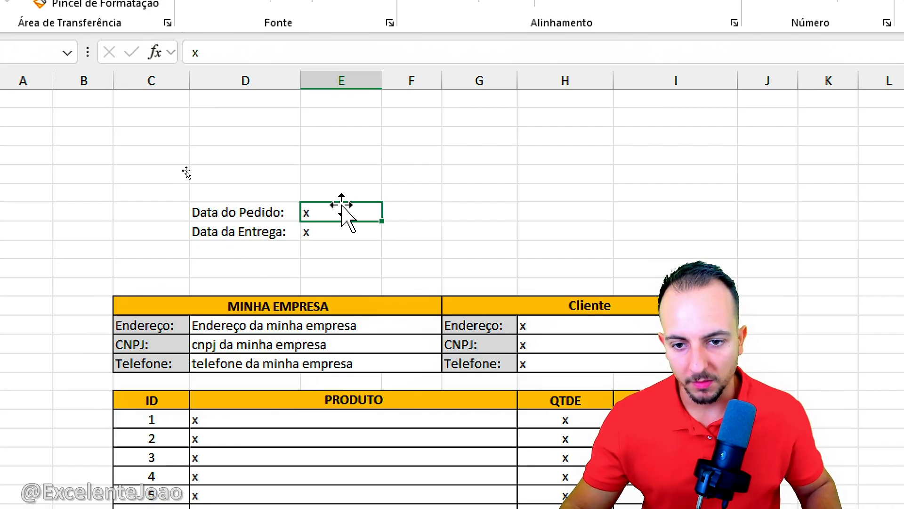
left_click(332, 229)
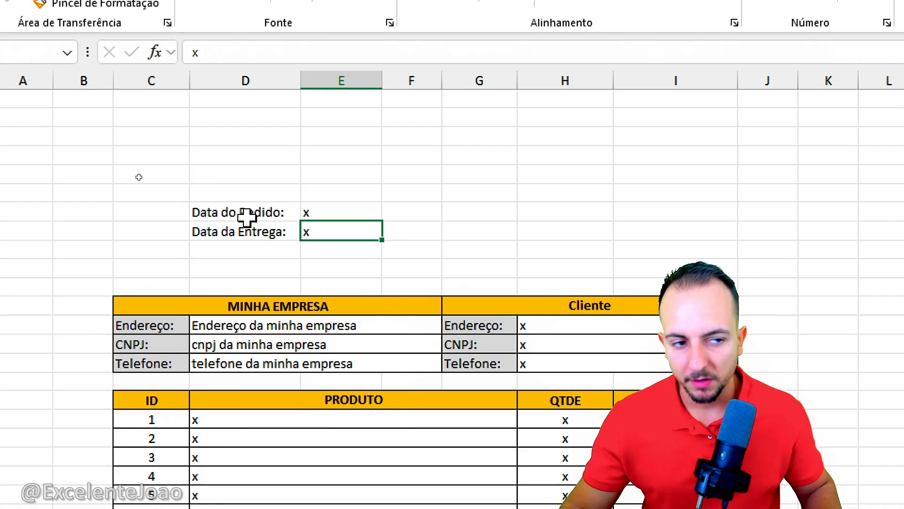
left_click_drag(246, 217, 324, 227)
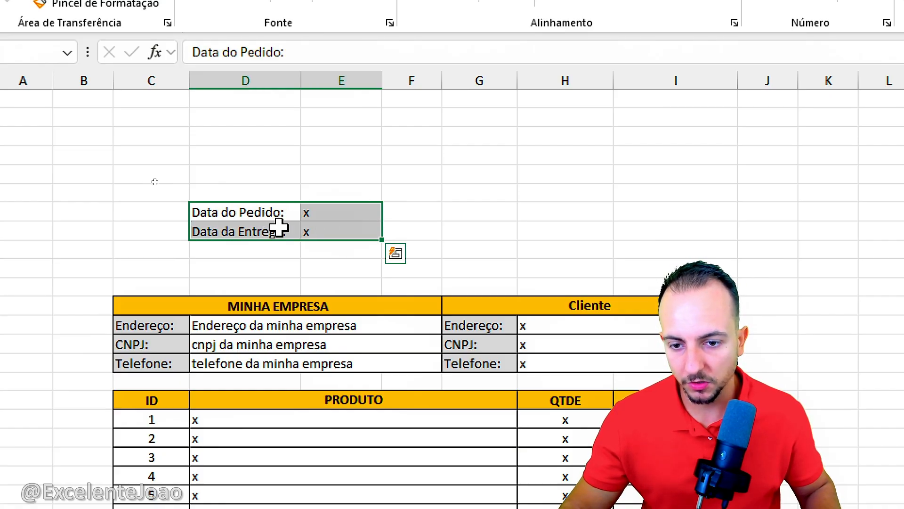
left_click_drag(471, 191, 393, 182)
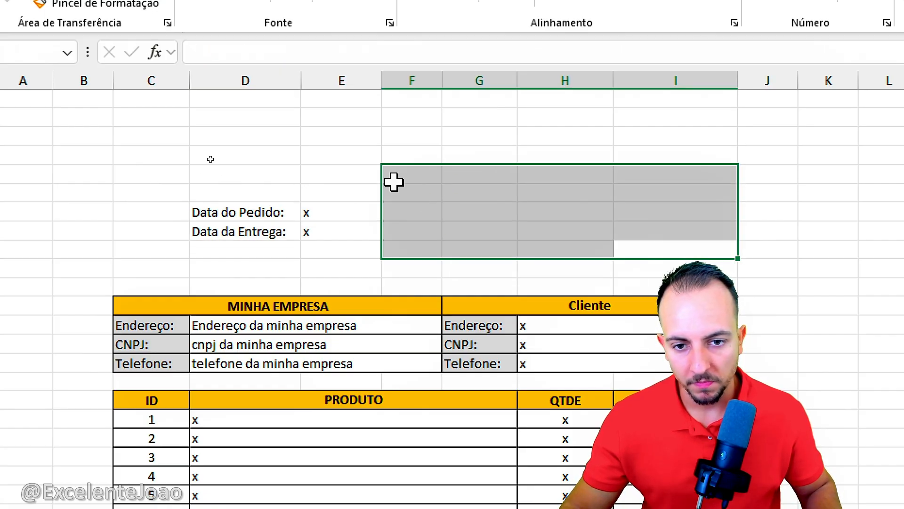
left_click(177, 172)
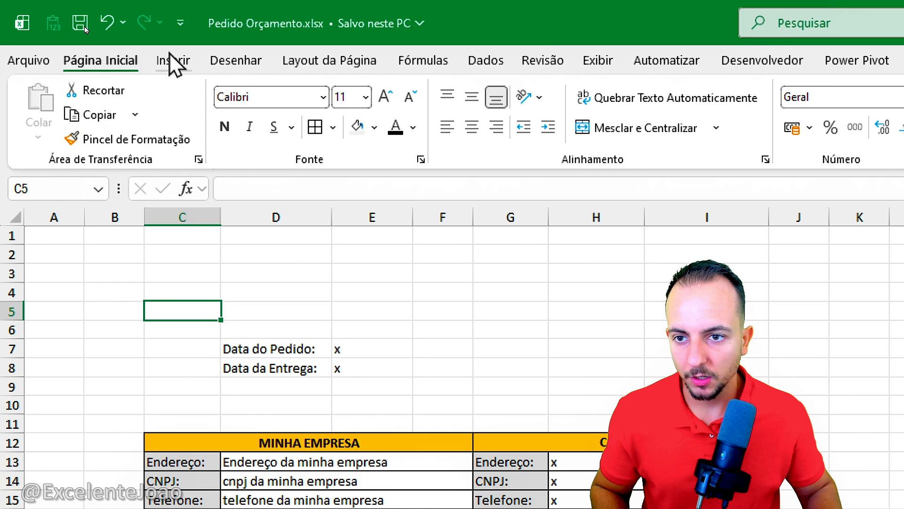
Step: Draw a rectangle shape with one snipped corner in the empty header area, spanning about F5:I9 beside the dates
left_click(174, 58)
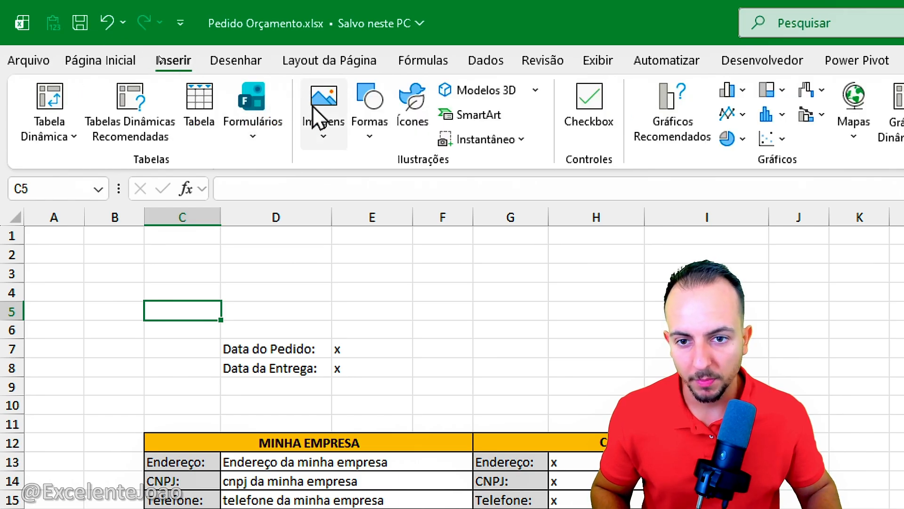
left_click(375, 129)
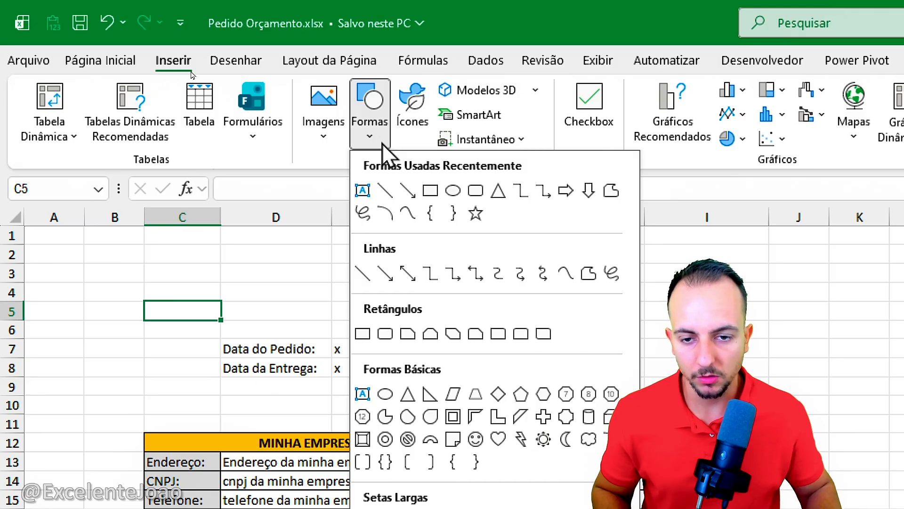
left_click(332, 134)
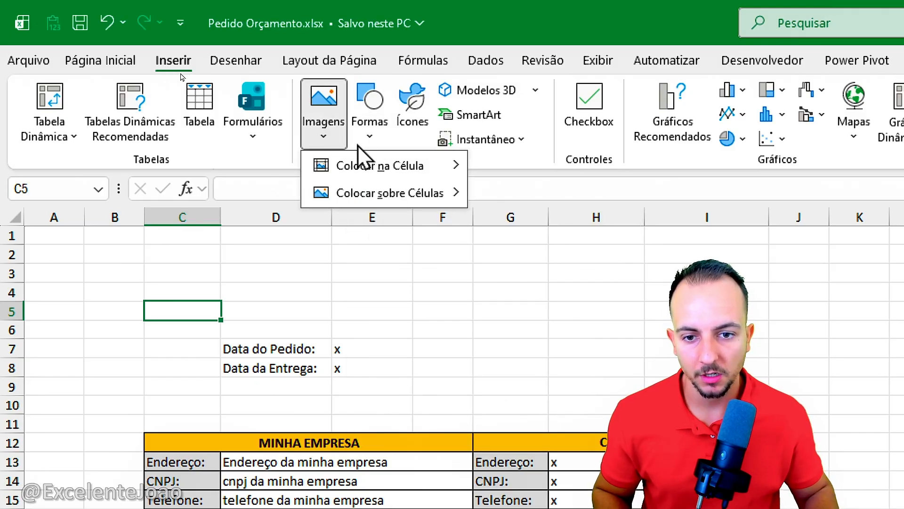
mouse_move(415, 192)
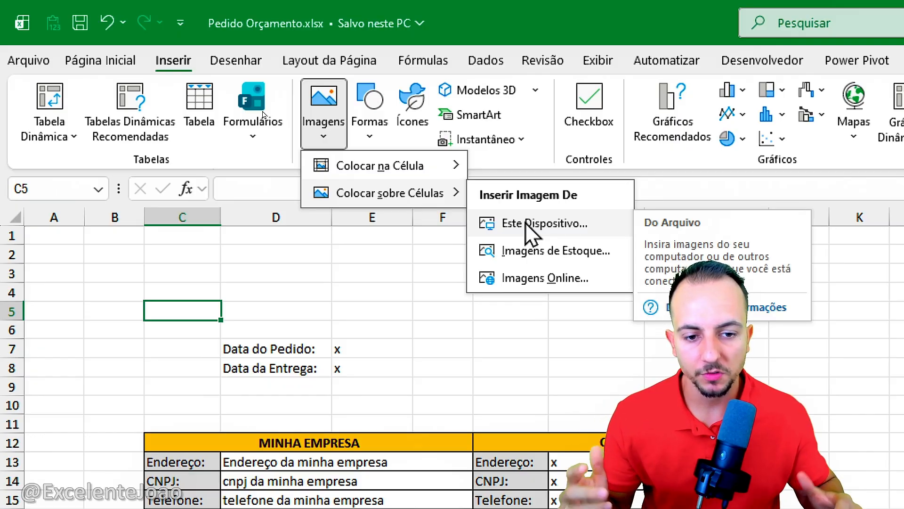
left_click(369, 104)
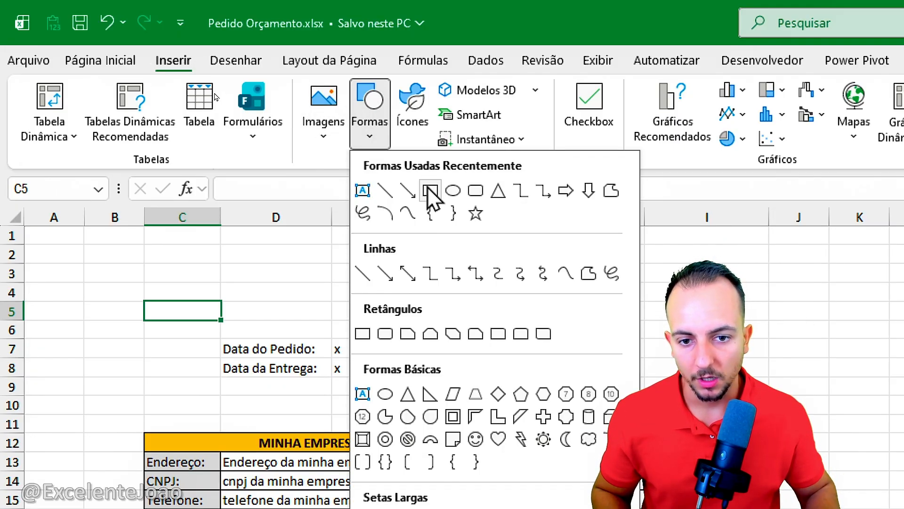
left_click(408, 334)
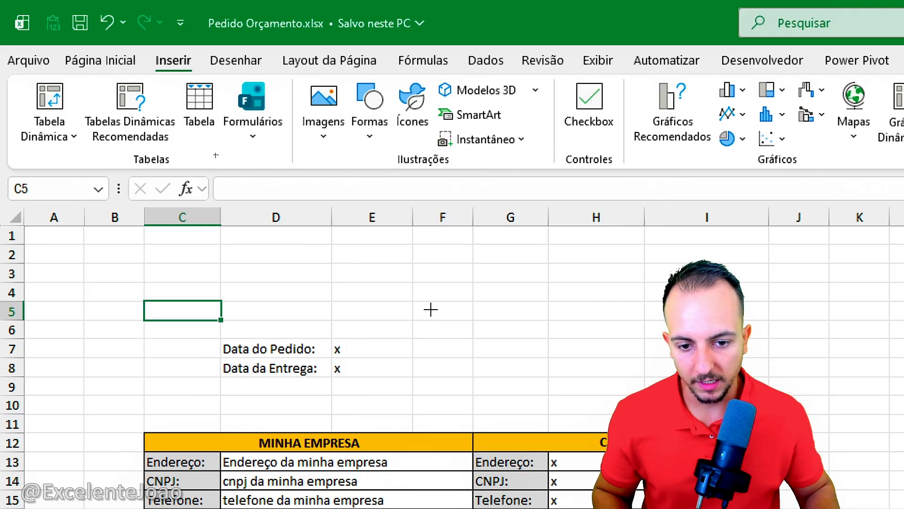
left_click_drag(445, 307, 676, 390)
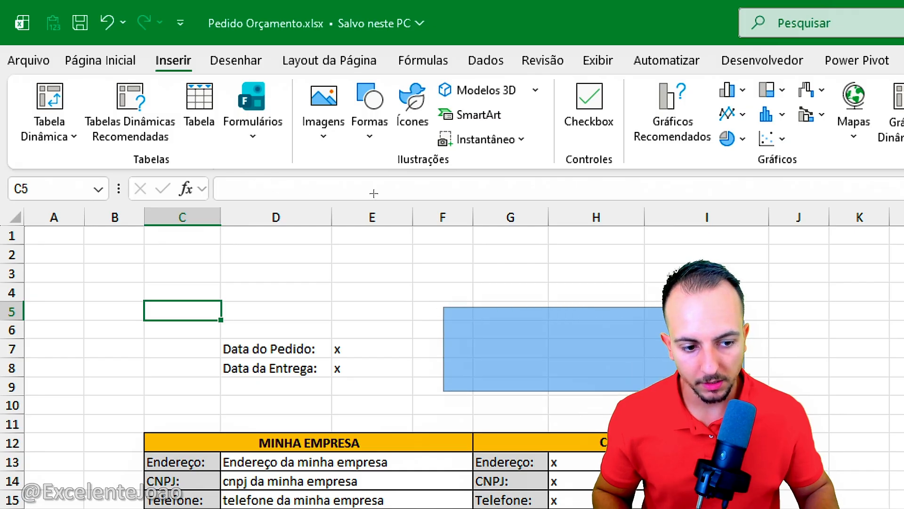
left_click_drag(744, 391, 757, 387)
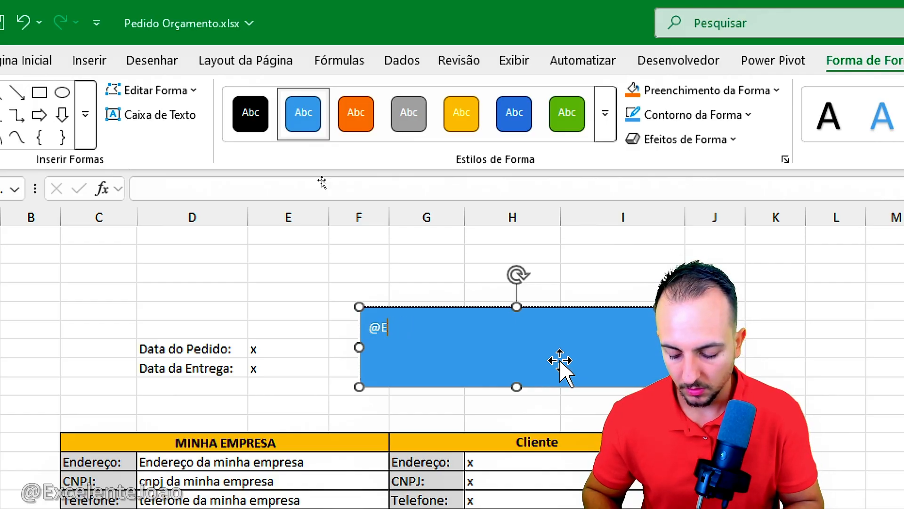
key("ctrl+a")
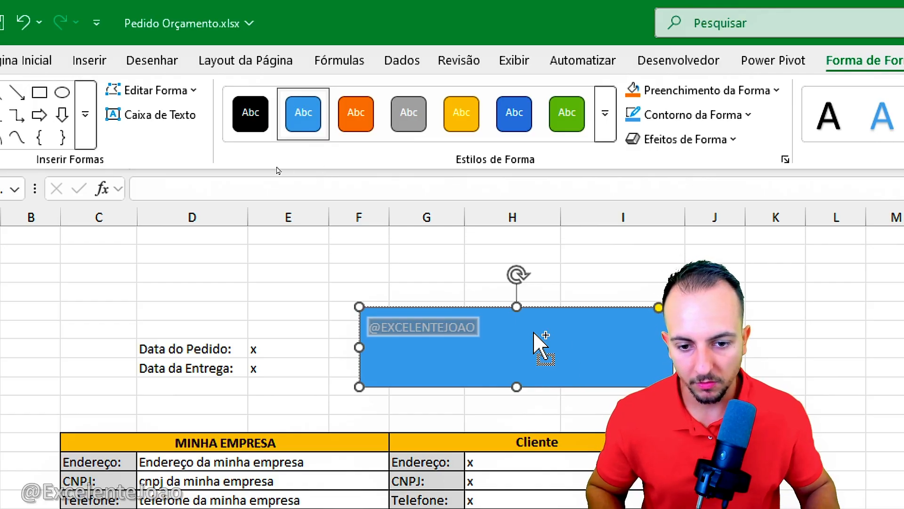
left_click(42, 63)
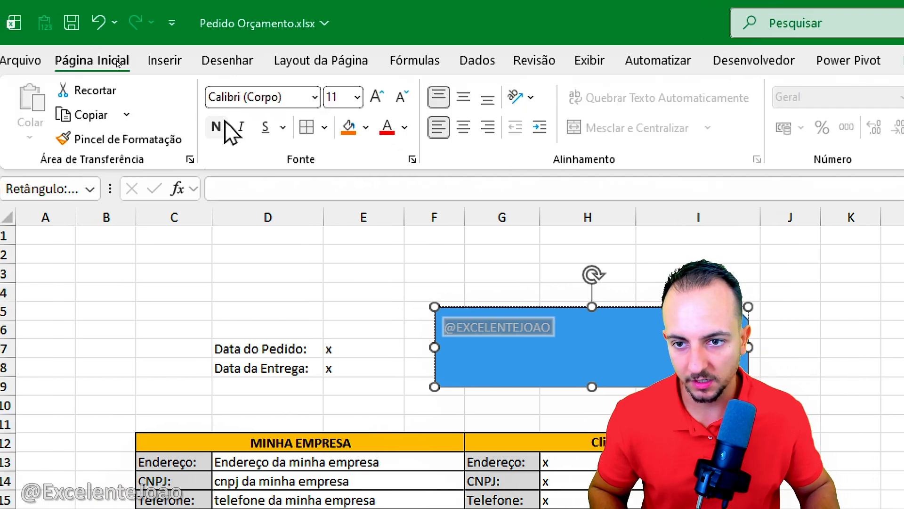
left_click(217, 126)
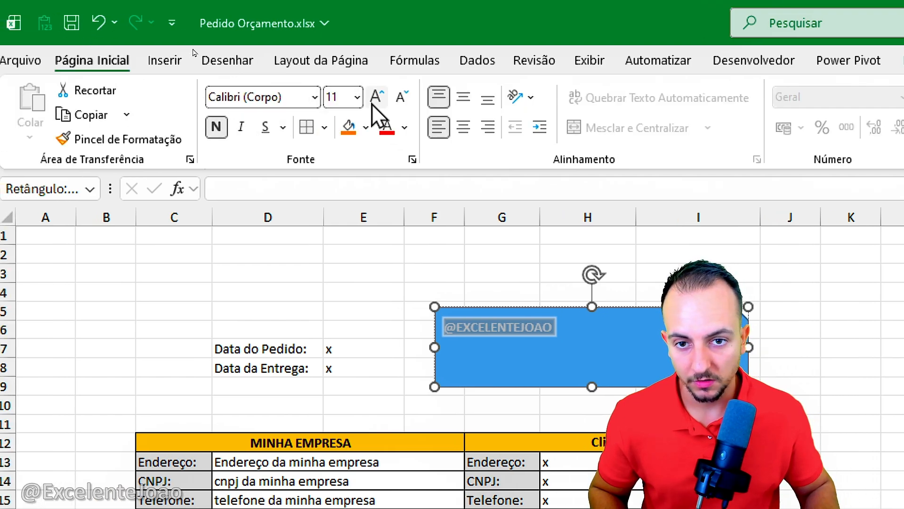
left_click(377, 96)
left_click(377, 97)
left_click(377, 97)
left_click(377, 96)
left_click(463, 97)
left_click(464, 126)
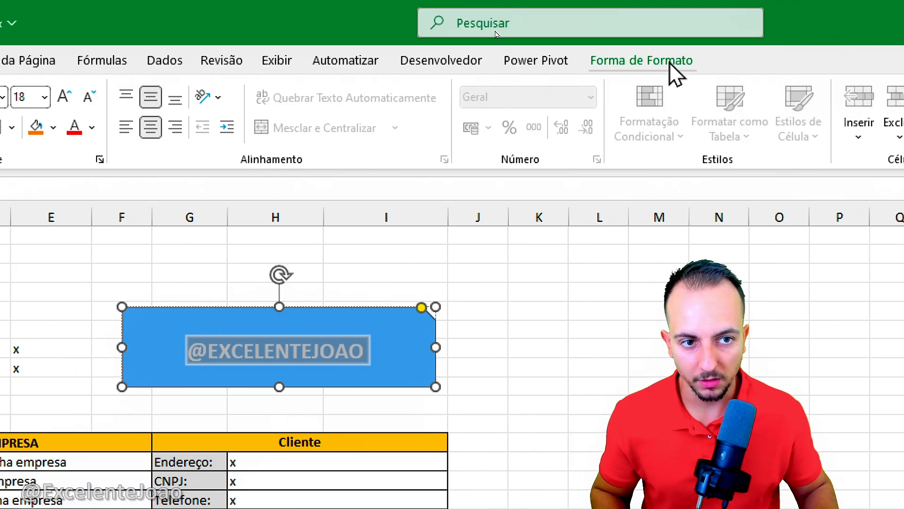
Step: Fill the header shape with the lightest gold shade and give it a gold outline
left_click(673, 66)
left_click(466, 90)
left_click(586, 255)
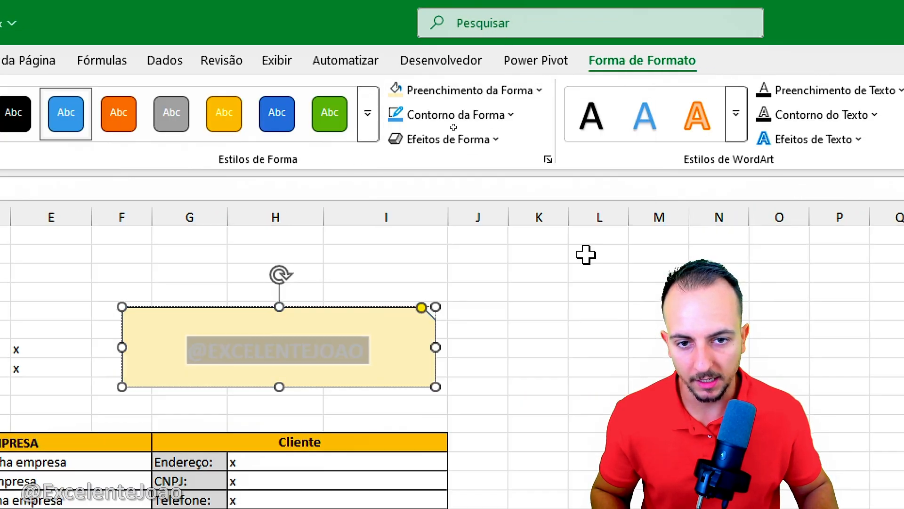
left_click(485, 119)
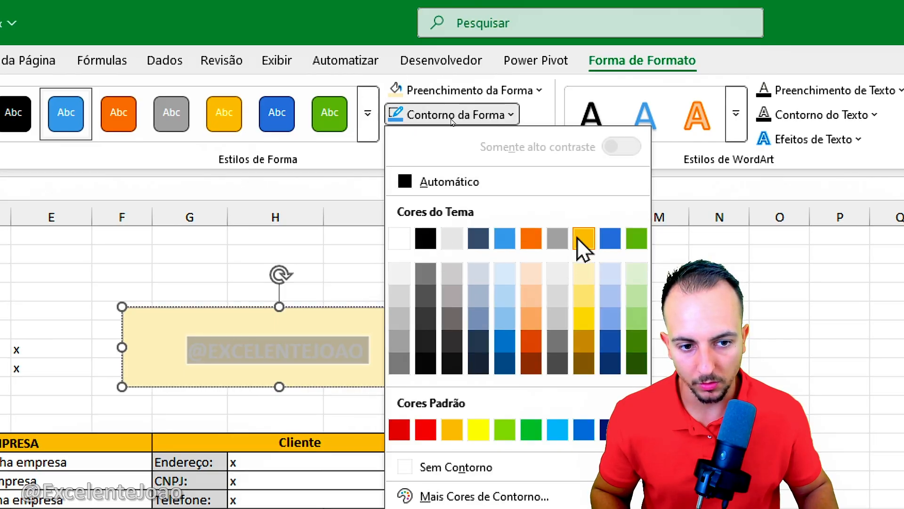
left_click(450, 430)
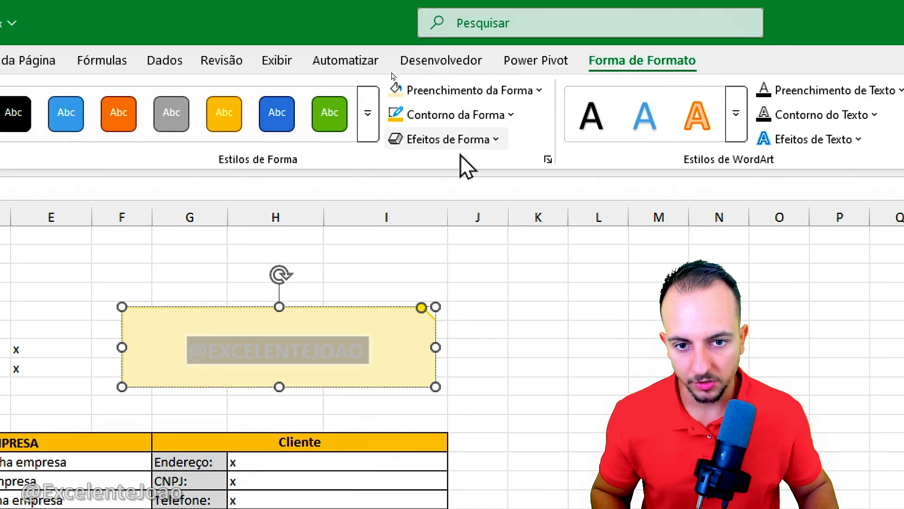
left_click(464, 142)
left_click(463, 142)
Step: Set the header shape's text color to dark gold
left_click(113, 67)
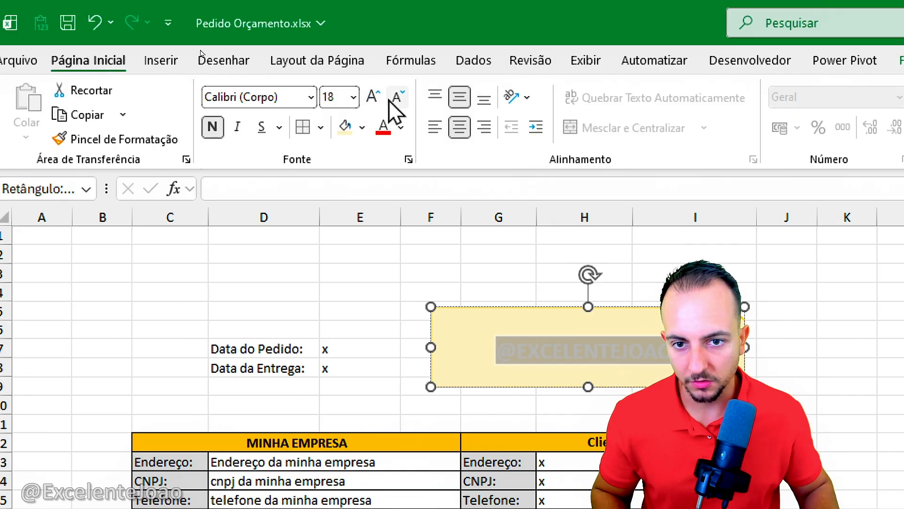
left_click(401, 127)
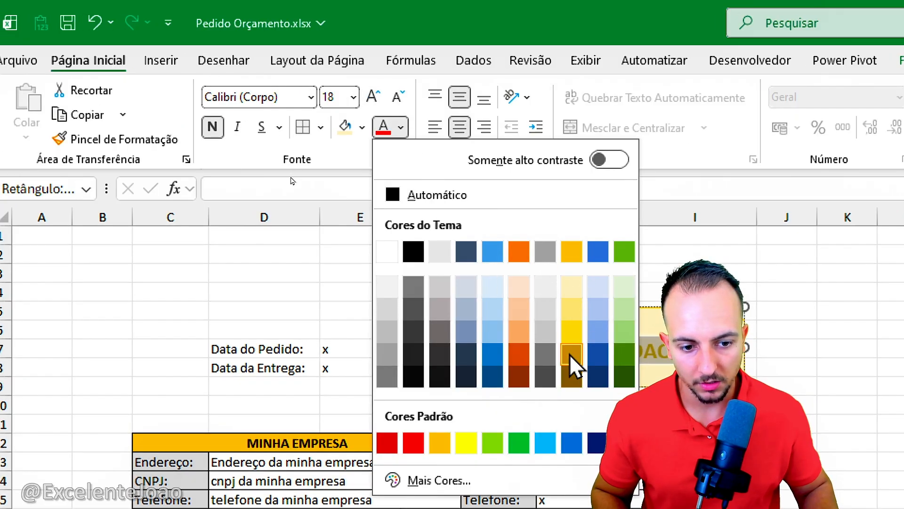
left_click(572, 362)
left_click(547, 406)
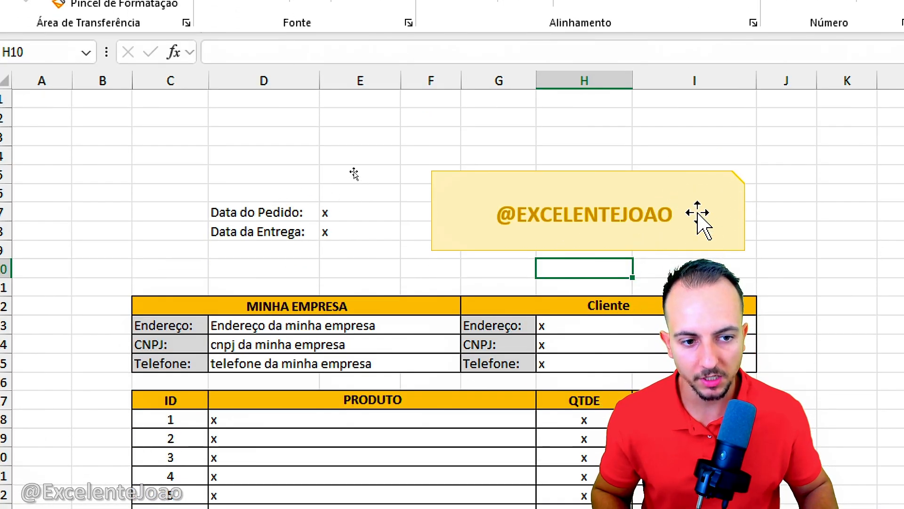
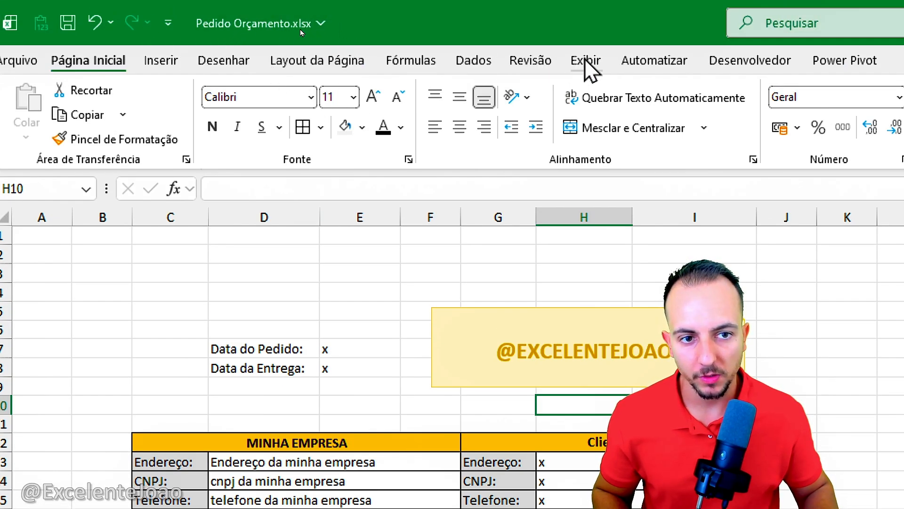
Step: Hide the sheet's gridlines and apply a thick outside border around the whole form, B4:J34
left_click(587, 60)
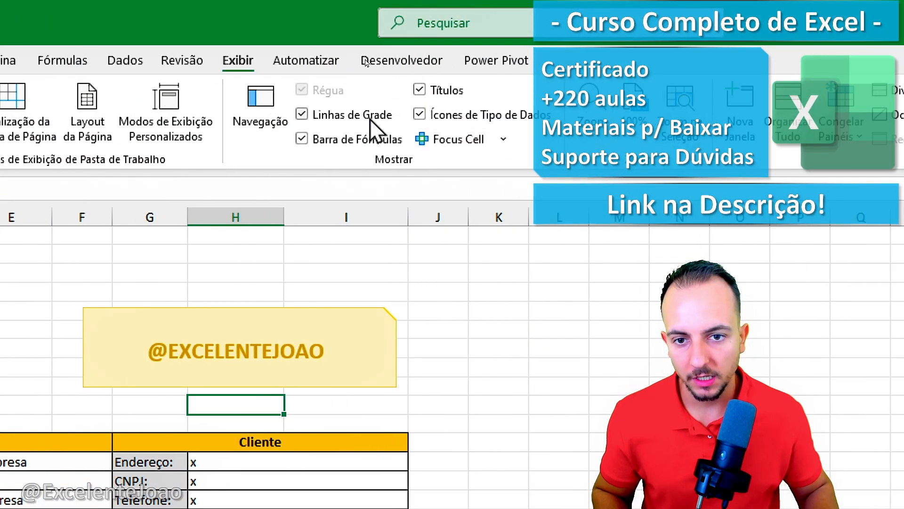
left_click(303, 115)
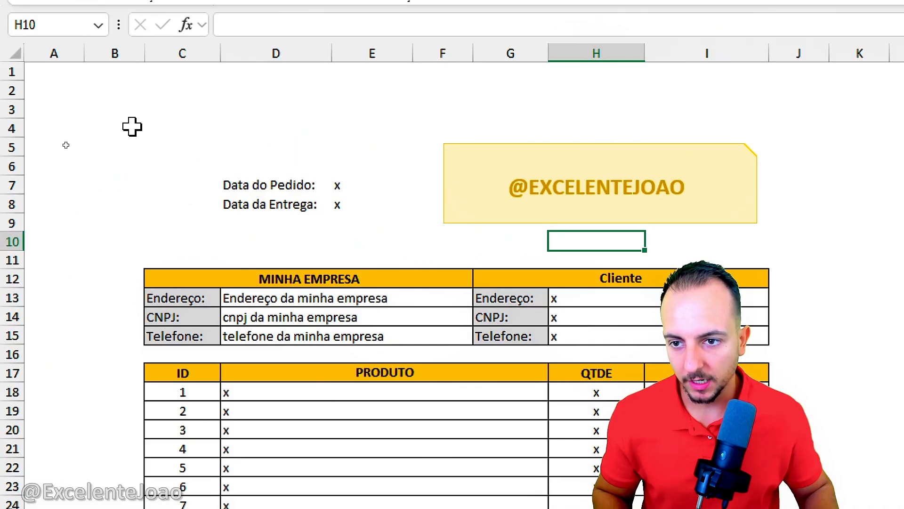
left_click_drag(132, 127, 787, 418)
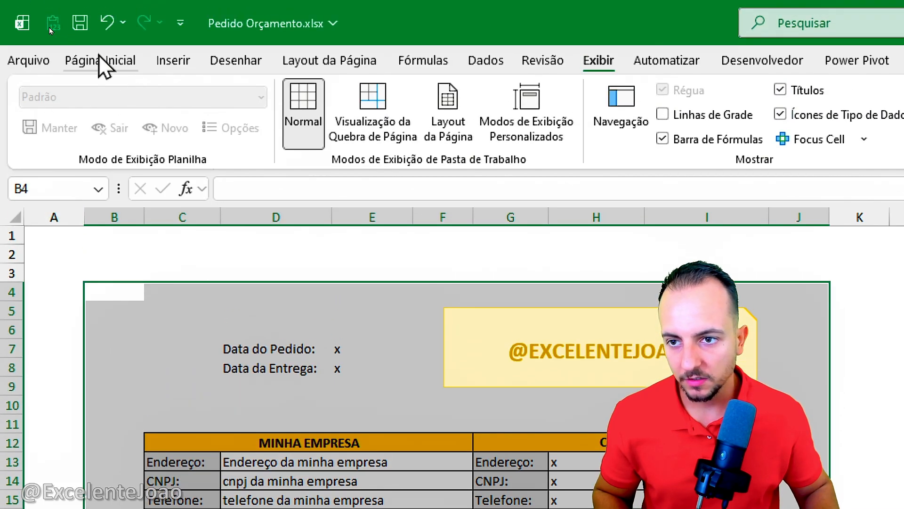
left_click(99, 56)
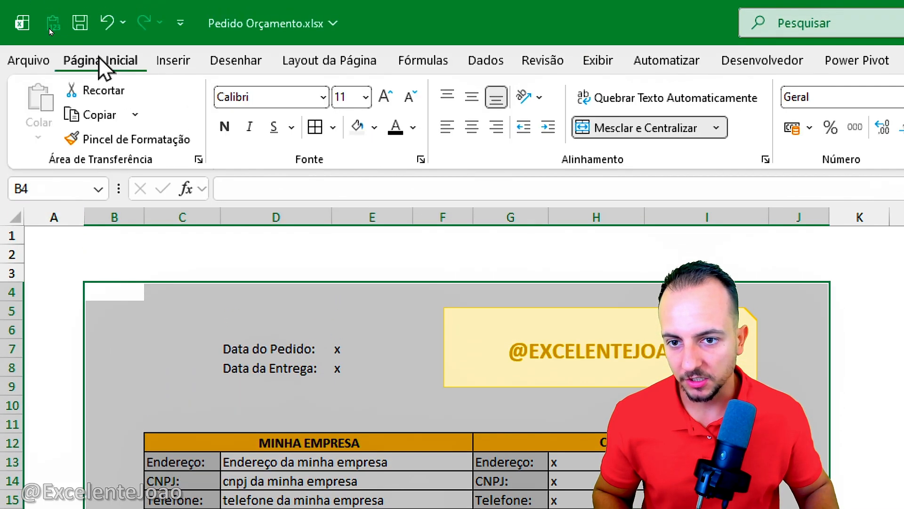
left_click(333, 128)
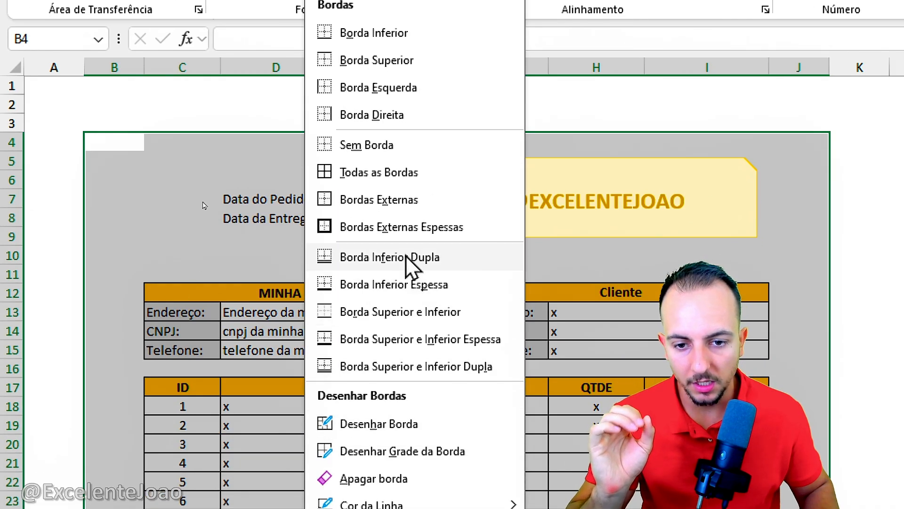
left_click(388, 232)
left_click(352, 241)
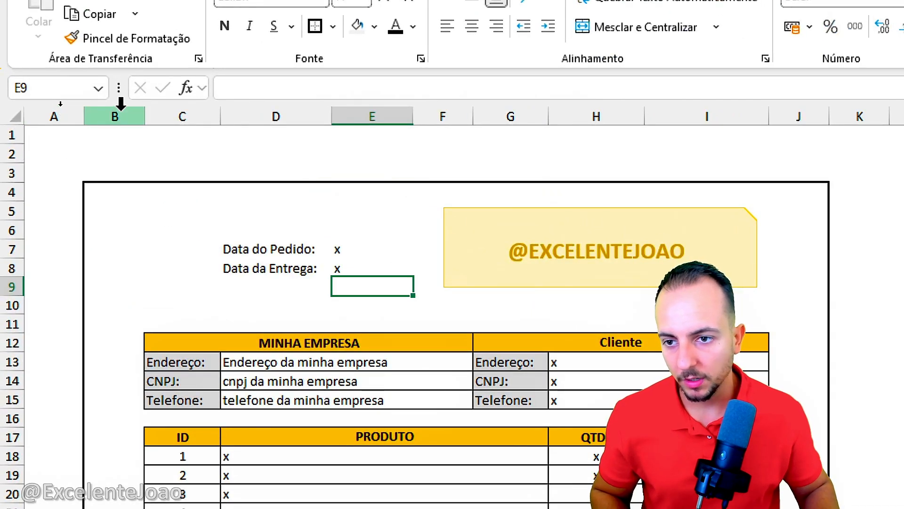
Step: Narrow columns B and J into slim margins between the form's content and its outer border
left_click(121, 110)
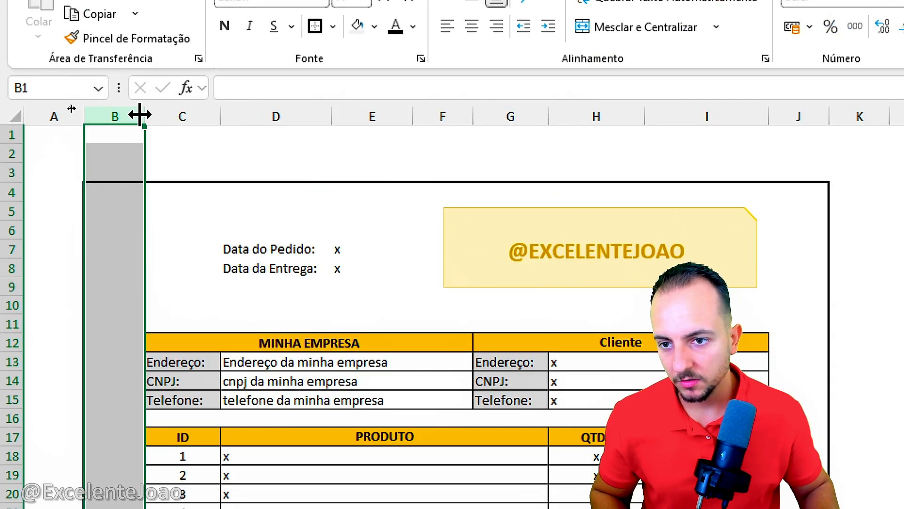
left_click_drag(144, 116, 100, 131)
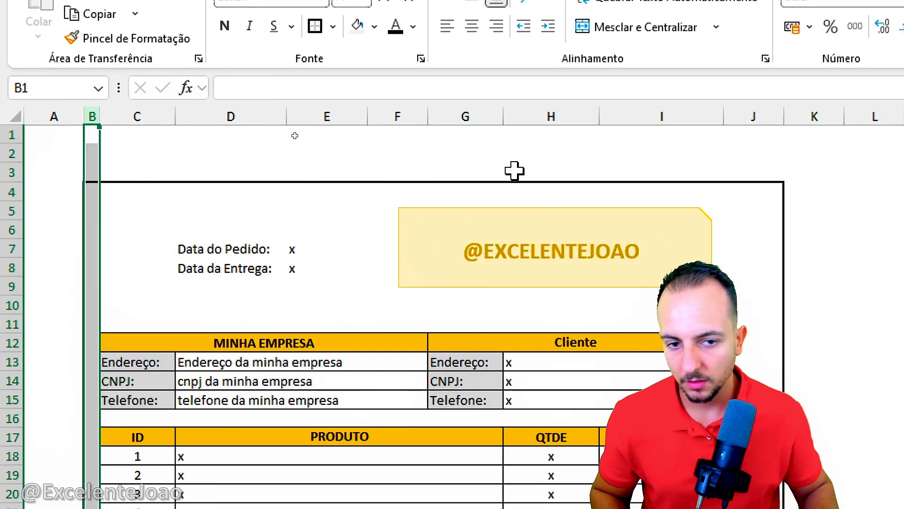
left_click(758, 116)
left_click_drag(783, 116, 737, 143)
left_click(775, 231)
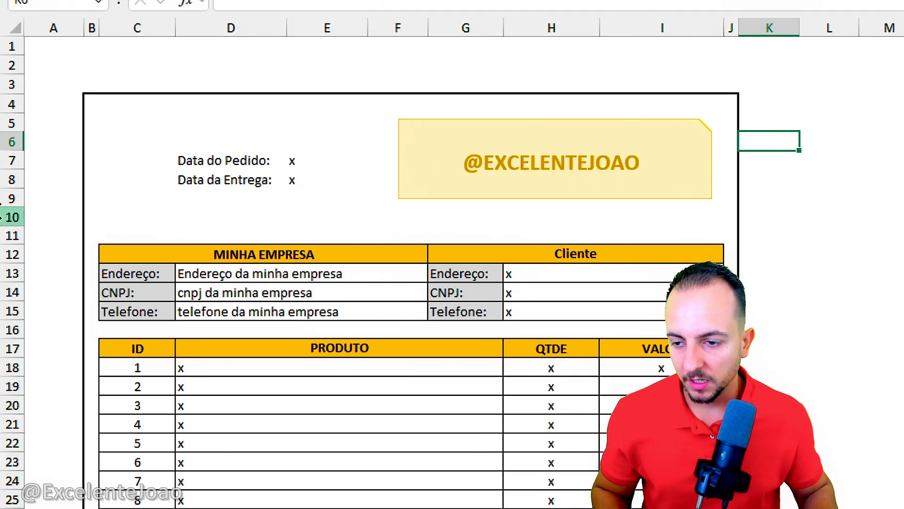
left_click(6, 235)
left_click(6, 217)
left_click(7, 235)
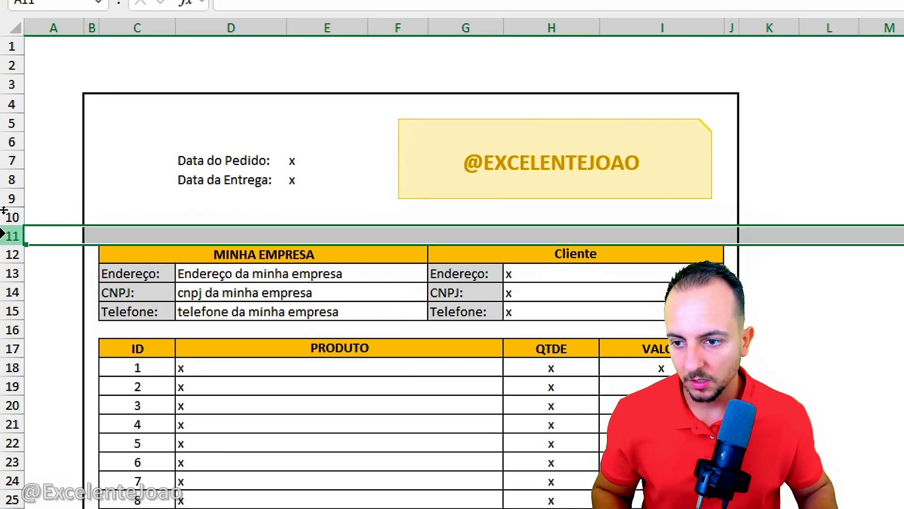
left_click(6, 216)
left_click(5, 236)
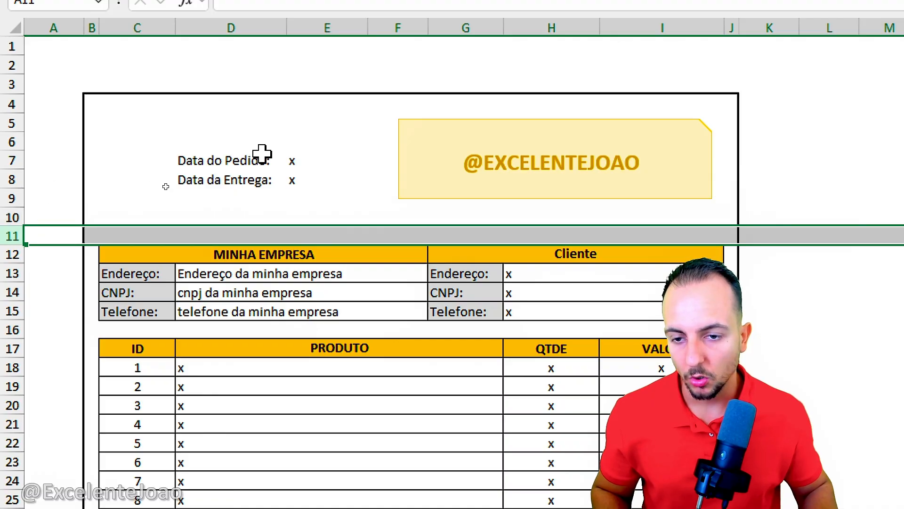
left_click(208, 216)
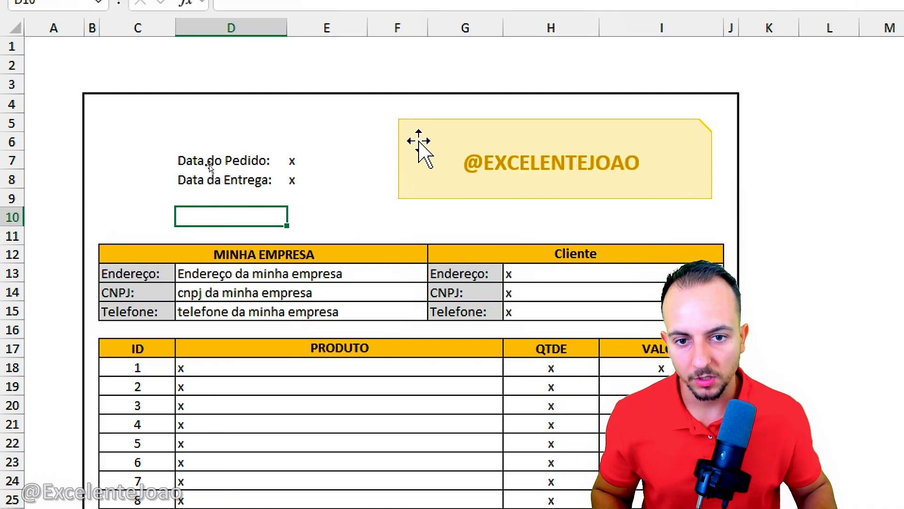
left_click_drag(418, 141, 412, 168)
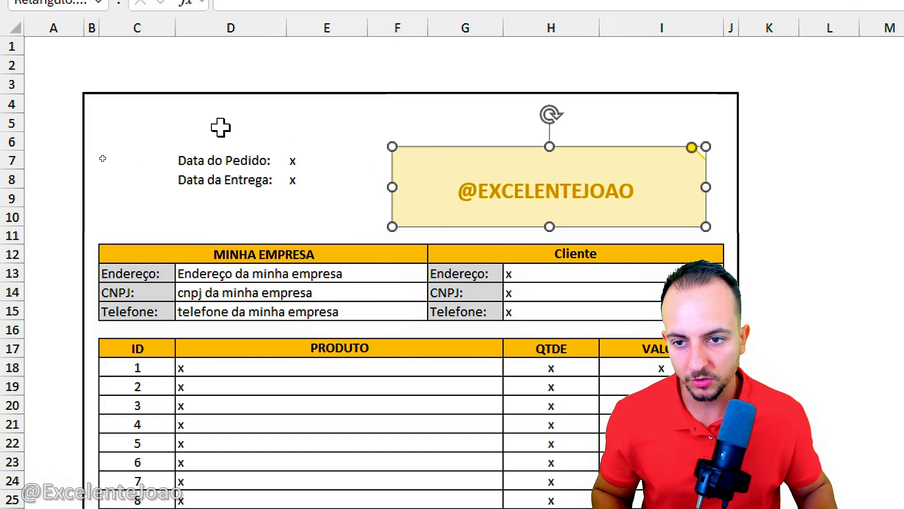
left_click(143, 123)
left_click_drag(143, 123, 603, 131)
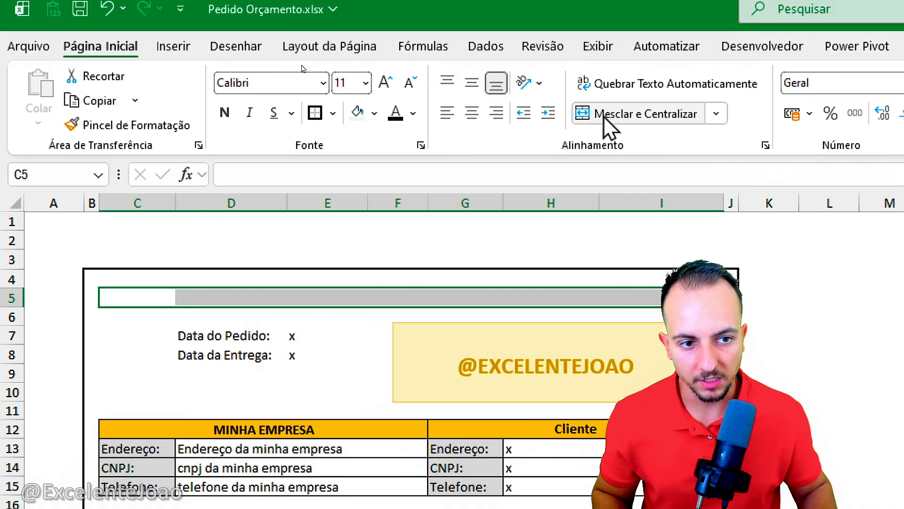
left_click(609, 125)
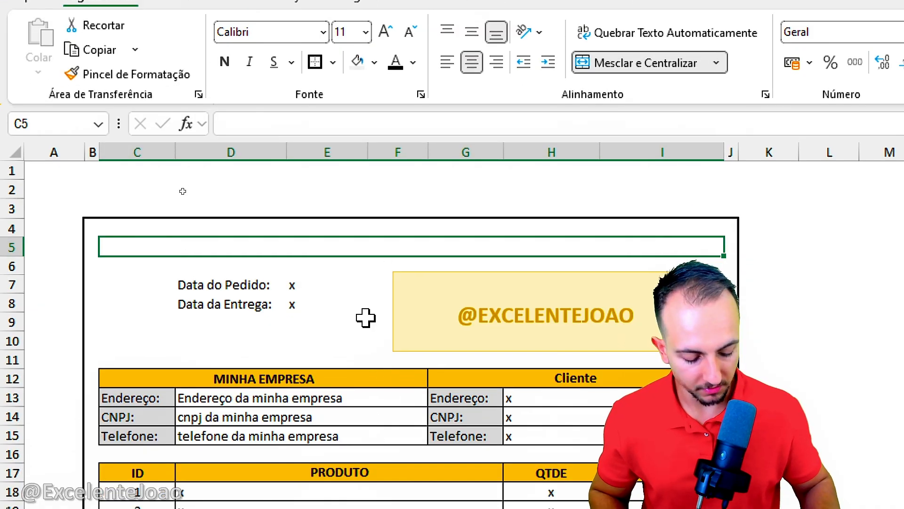
Step: Enter the title ORÇAMENTO - PEDIDO in the merged row 5 cell
type("ORÇAMENTO")
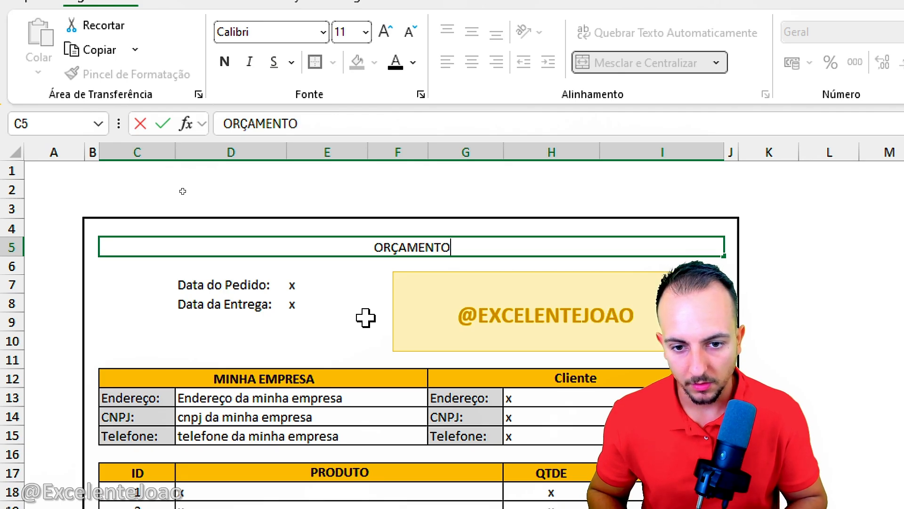
key("Return")
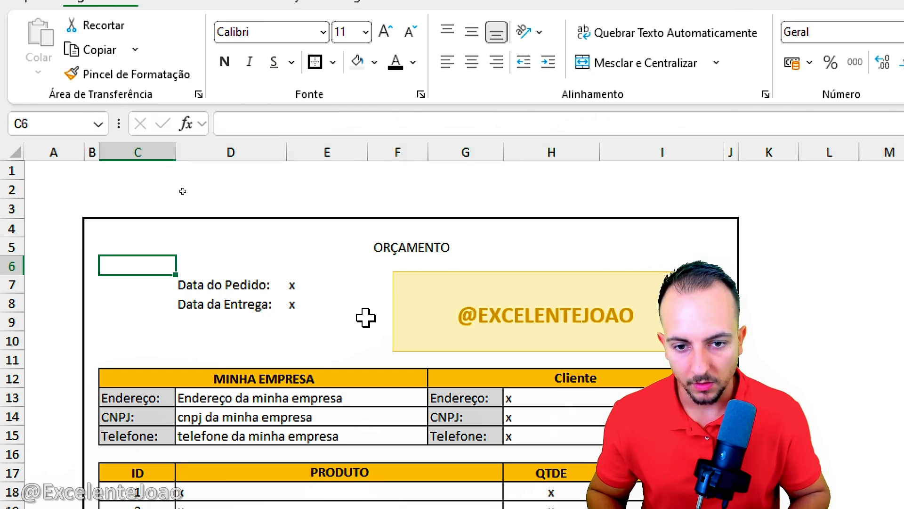
key("Up")
key("F2")
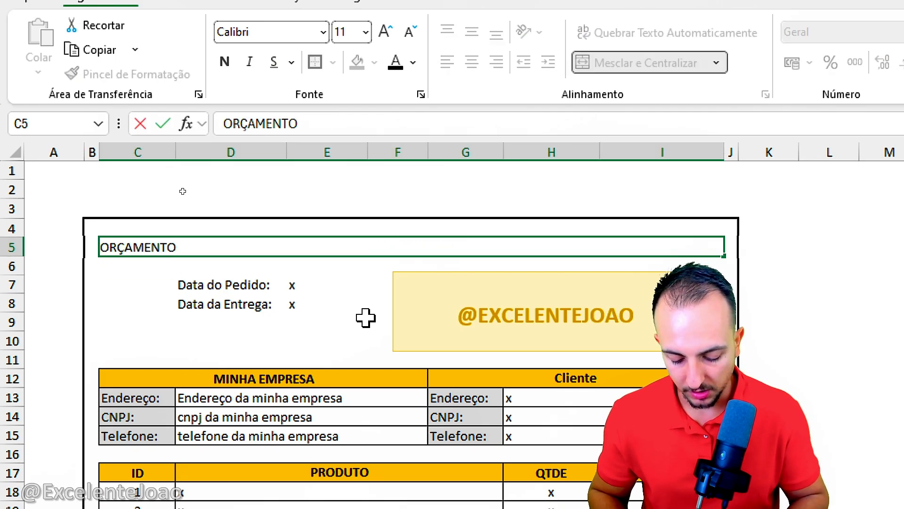
type("- PEDI")
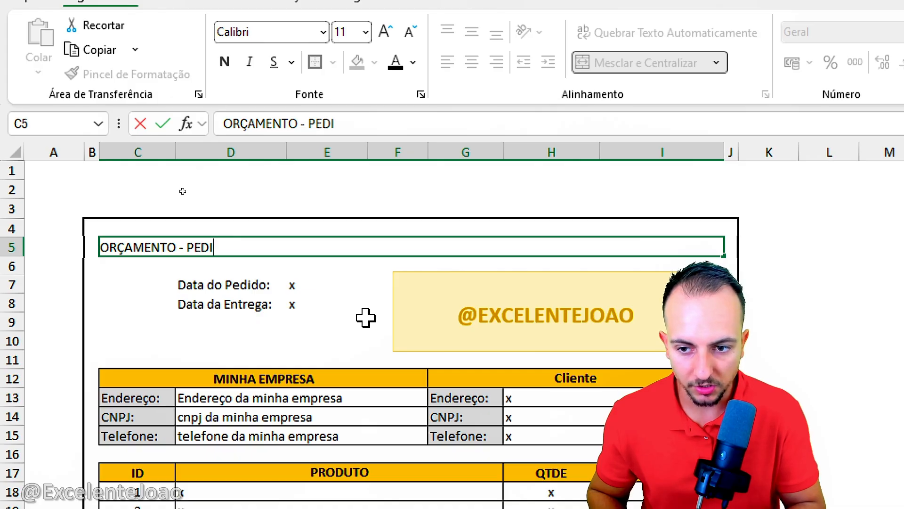
type("DO")
key("ctrl+Return")
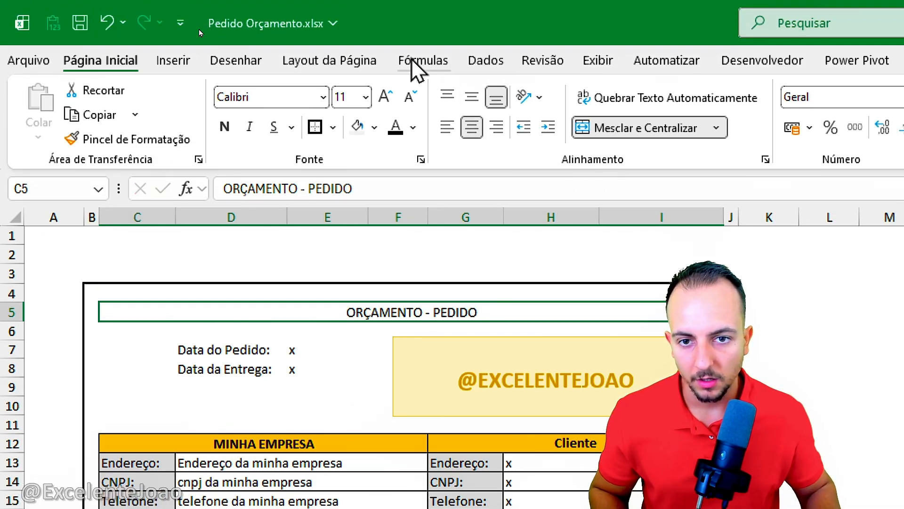
Step: Format the ORÇAMENTO - PEDIDO title in bold with a gold fill and all borders
left_click(225, 63)
left_click(375, 126)
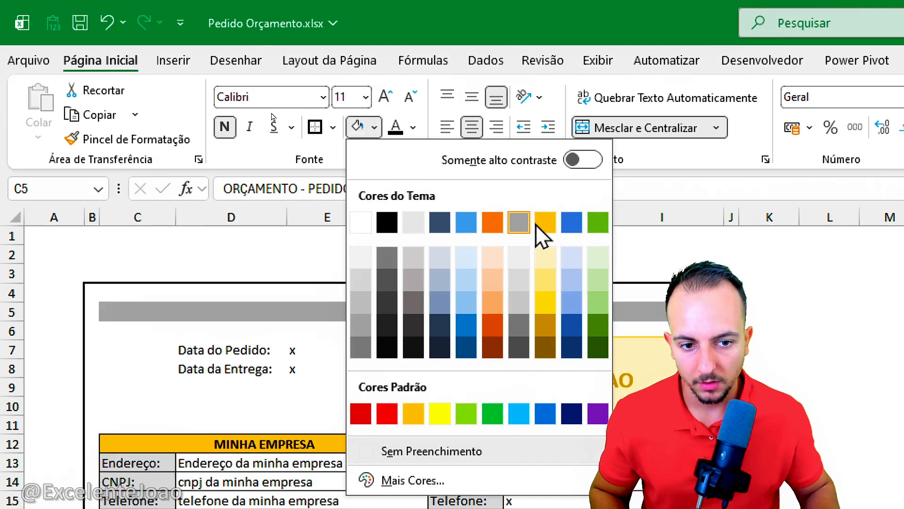
left_click(547, 229)
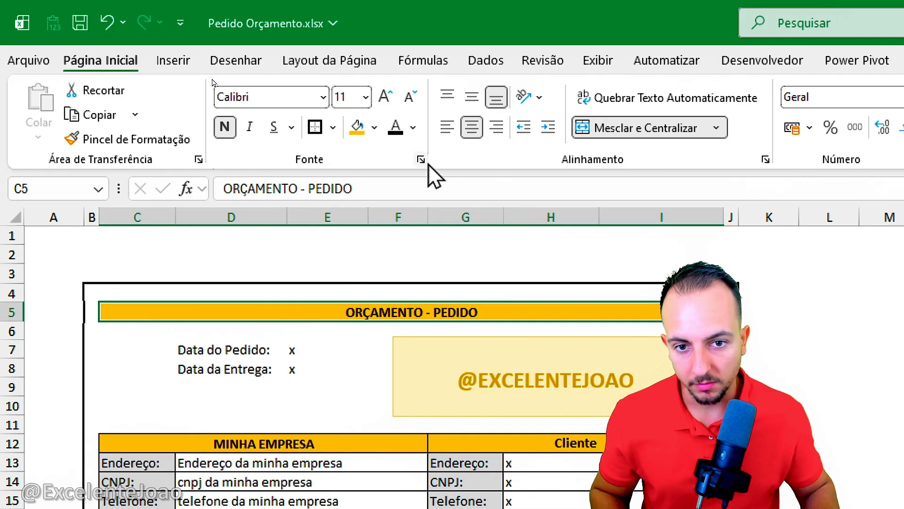
left_click(333, 127)
left_click(374, 317)
left_click(386, 251)
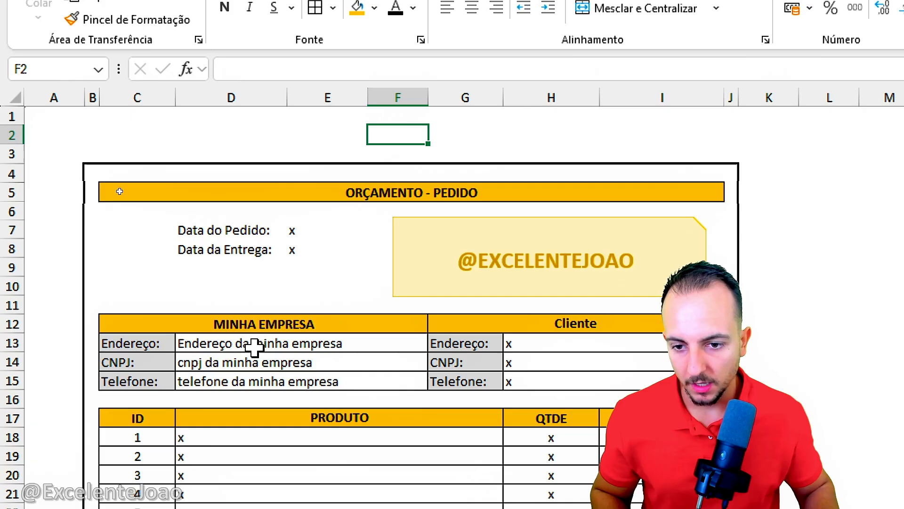
Step: Copy the Data do Pedido: label from D7 to C7 and clear the original in D7
left_click(188, 350)
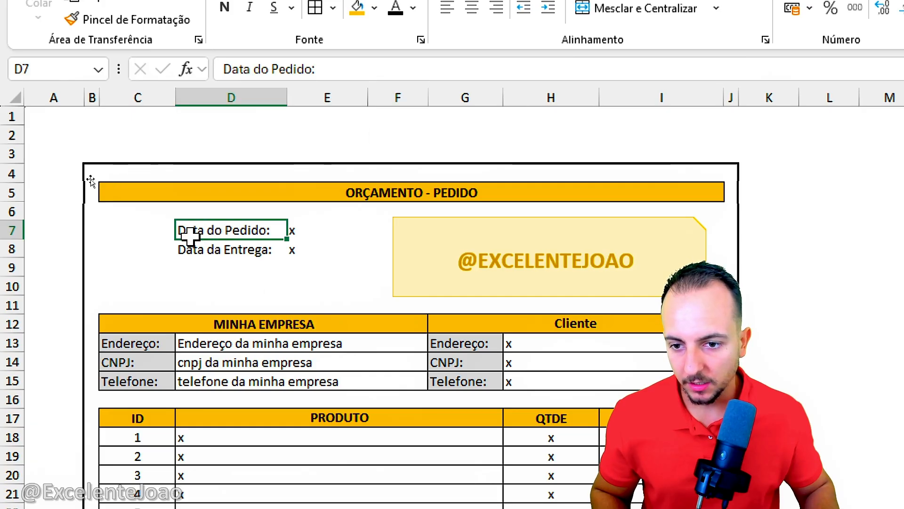
left_click(152, 364)
left_click(189, 232)
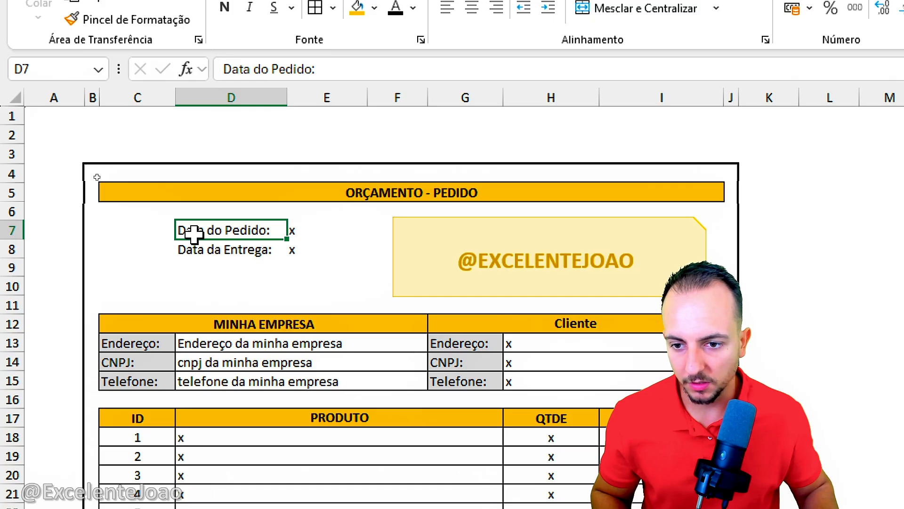
left_click(162, 236)
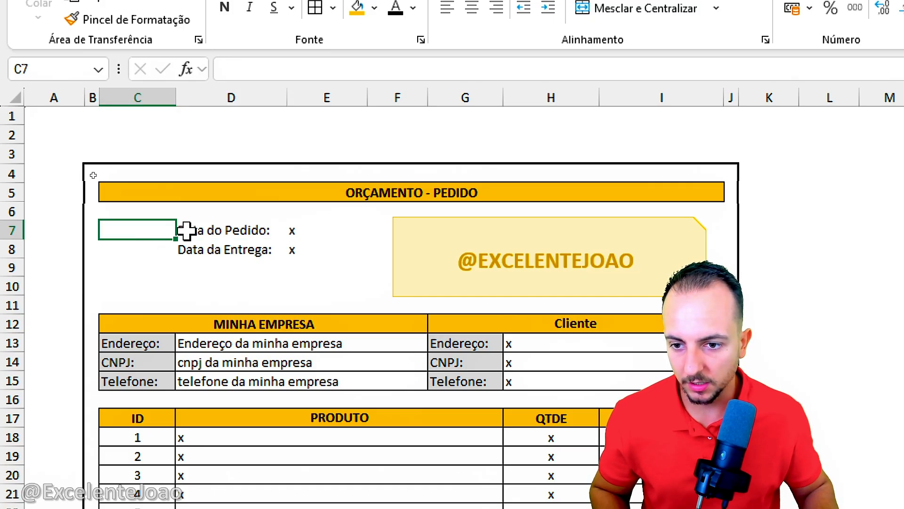
left_click(182, 231)
key("ctrl+c")
left_click(164, 234)
key("ctrl+v")
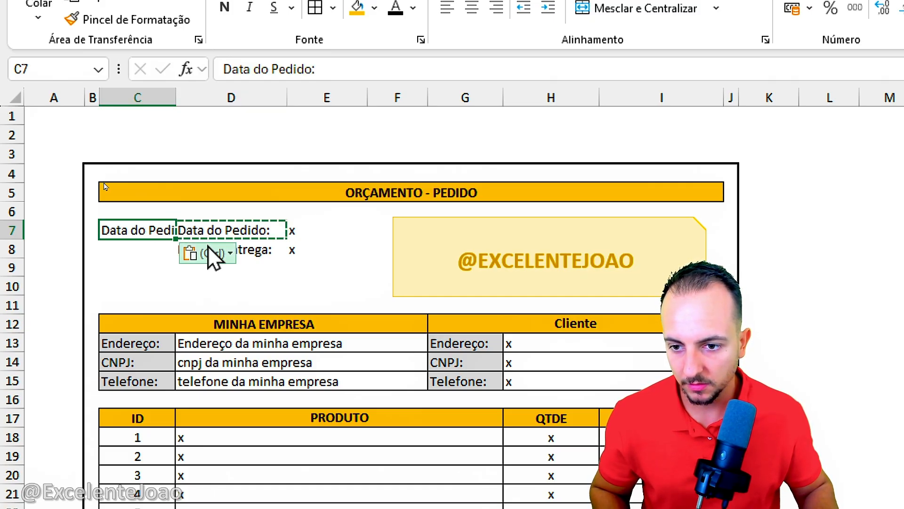
left_click(253, 230)
key("Delete")
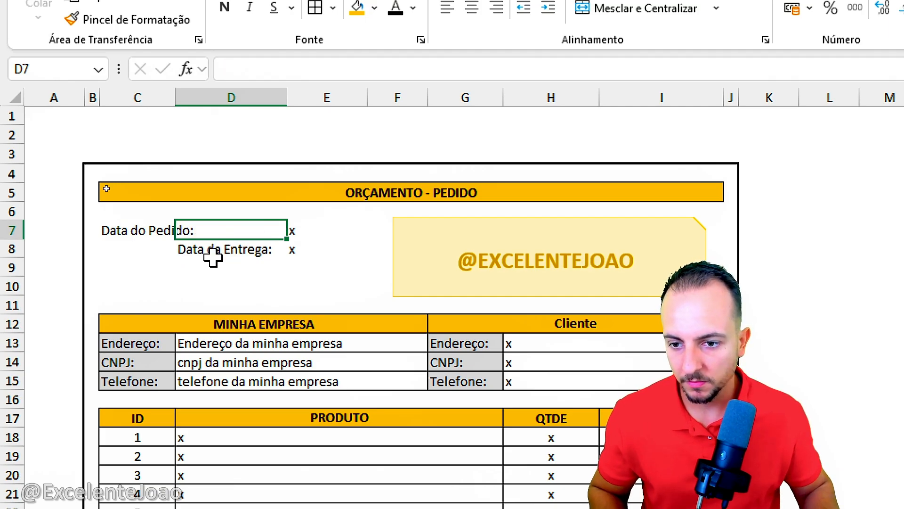
Step: Copy the Data da Entrega: label from D8 to C9 and clear the original in D8
left_click(202, 245)
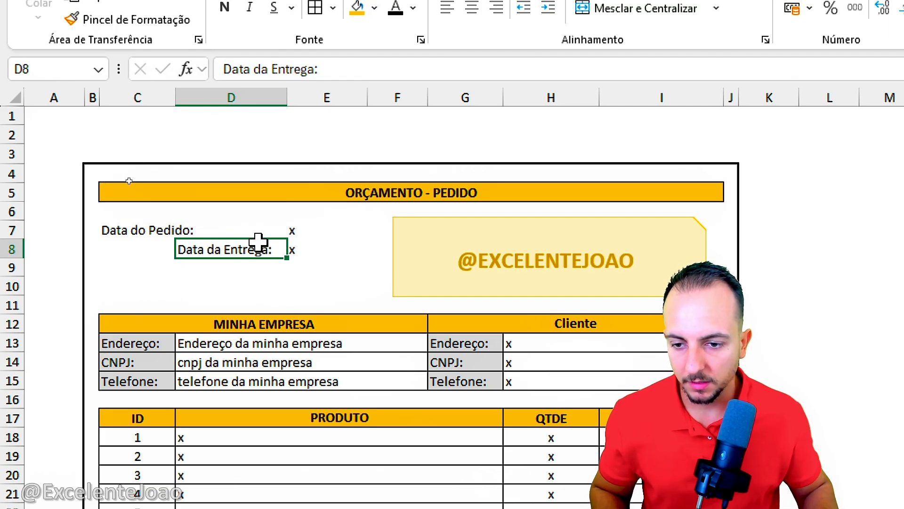
key("ctrl+c")
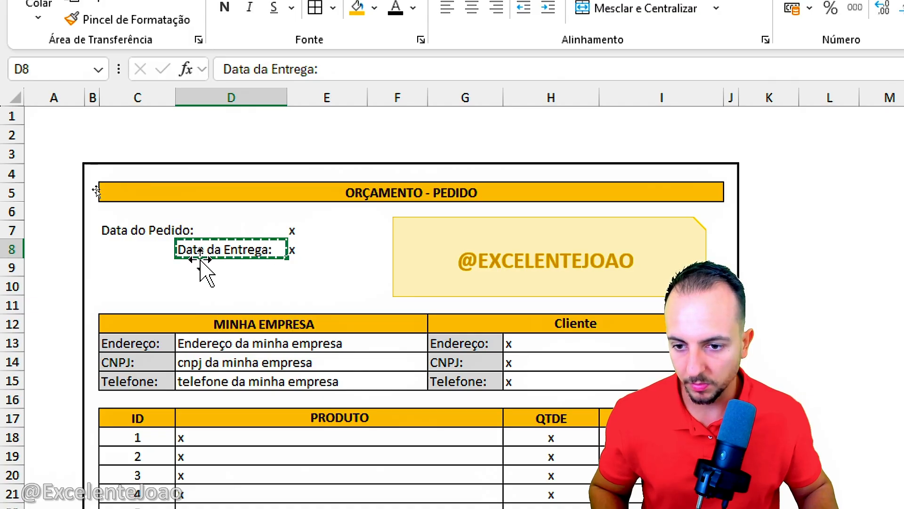
left_click(151, 268)
key("ctrl+v")
left_click(230, 251)
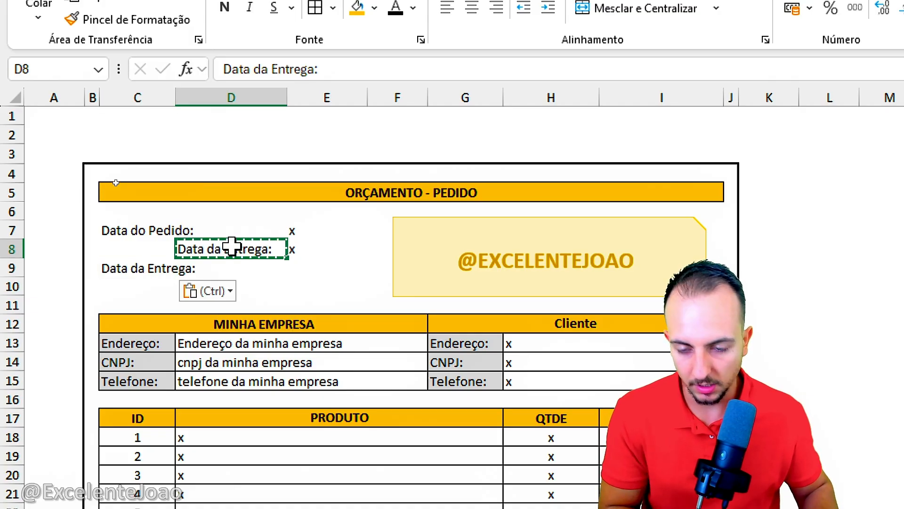
key("Delete")
Step: Merge and center C7:C8 for the order date label and C9:C10 for the delivery date label
mouse_move(158, 234)
left_mouse_down()
mouse_move(143, 239)
mouse_move(156, 249)
left_mouse_up()
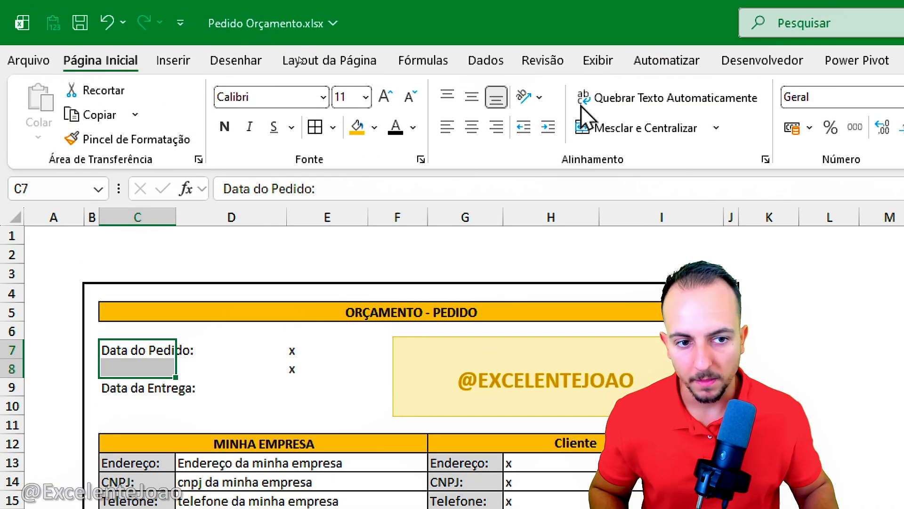
left_click(634, 8)
left_click_drag(158, 384, 182, 400)
left_click(620, 131)
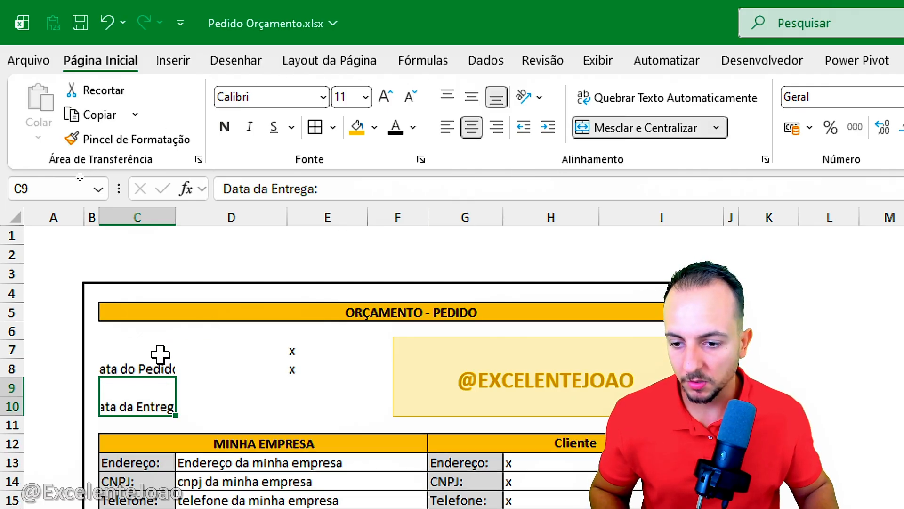
Step: Wrap the text of the order date and delivery date labels in C7:C10 and align them to the right
left_click_drag(160, 354, 156, 392)
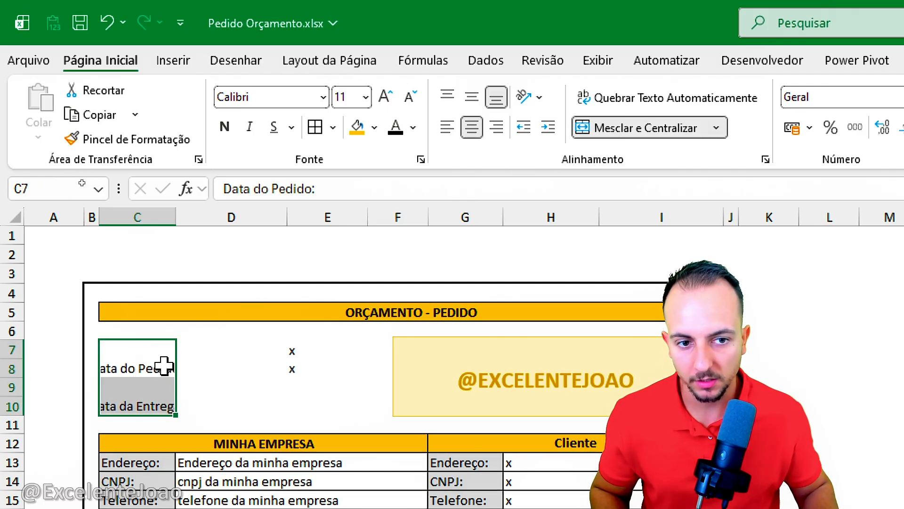
key("ctrl+2")
left_click_drag(629, 63, 619, 59)
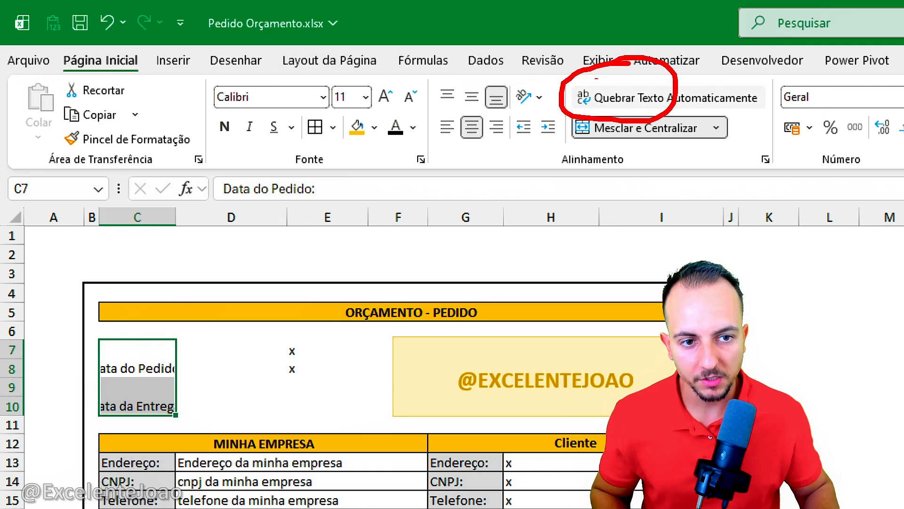
key("Escape")
left_click(612, 99)
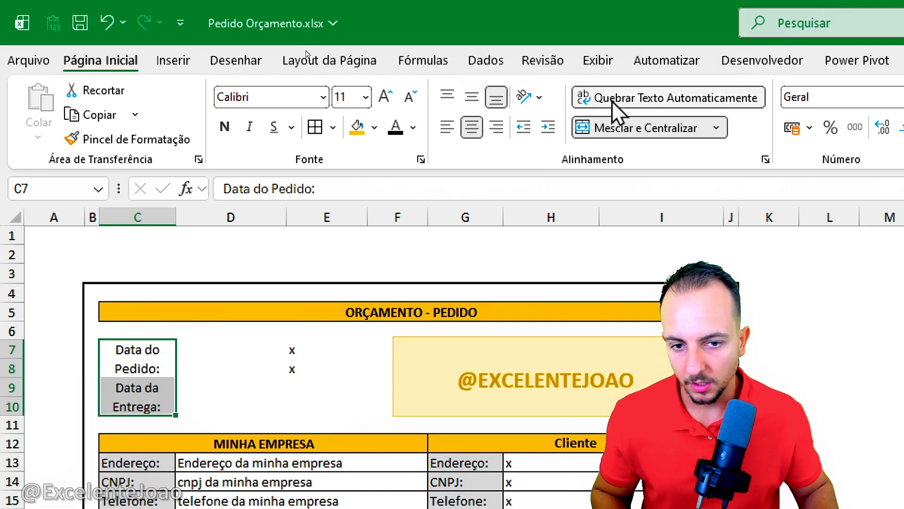
left_click(497, 129)
Step: Merge D7:D8 with left and middle alignment, and copy the merged cell to D9:D10 for the delivery date
left_click(196, 364)
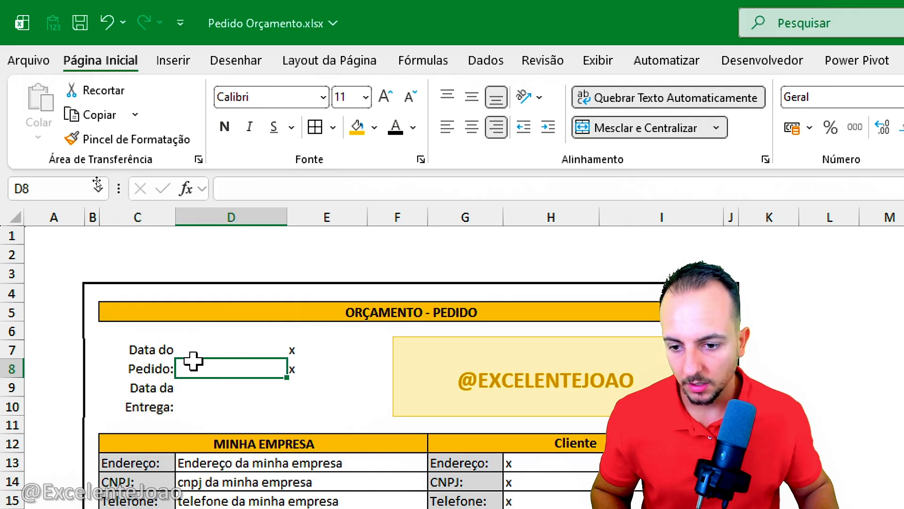
left_click_drag(196, 347, 195, 372)
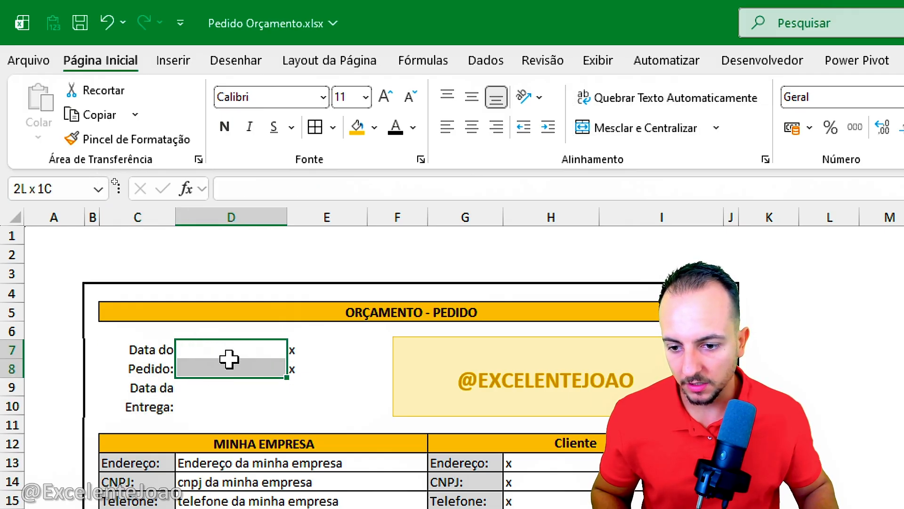
left_click(630, 132)
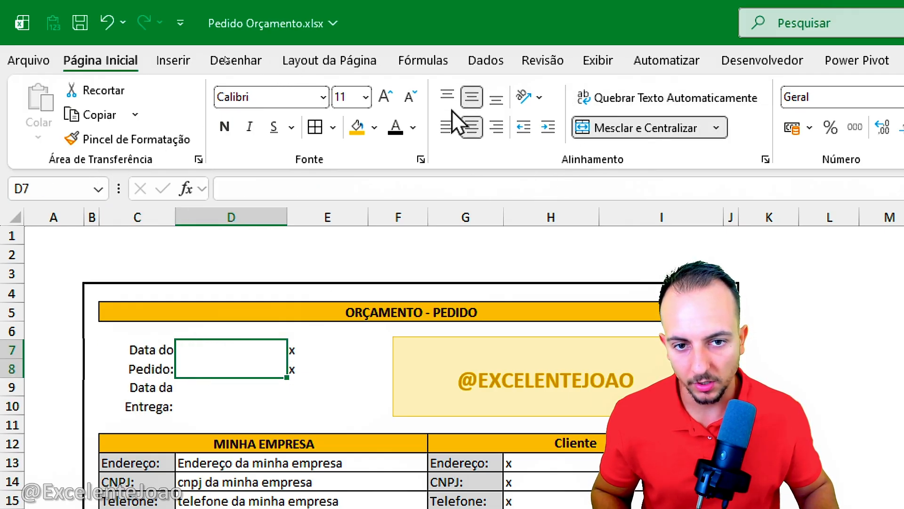
key("ctrl+c")
left_click(193, 386)
key("ctrl+v")
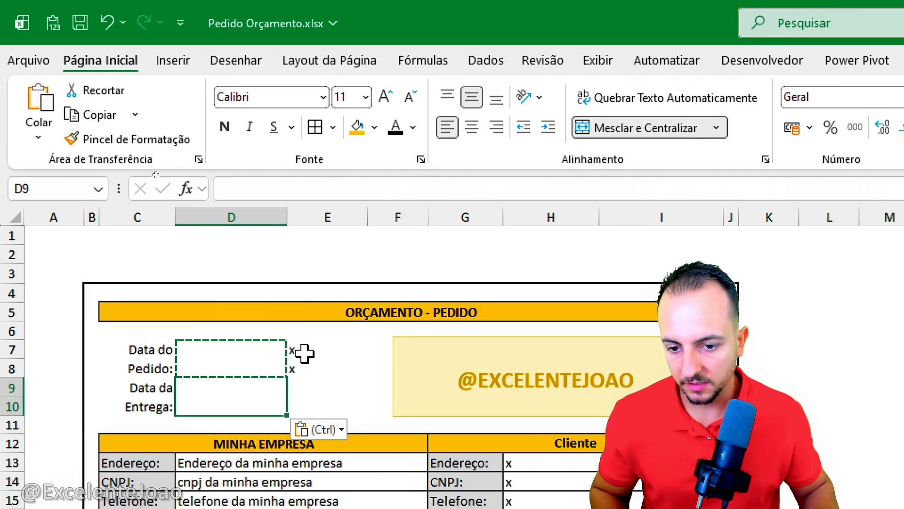
Step: Clear the placeholders in E7:E8 and enter X in the merged date cells D7 and D9
left_click_drag(301, 350, 298, 369)
key("Delete")
left_click(253, 363)
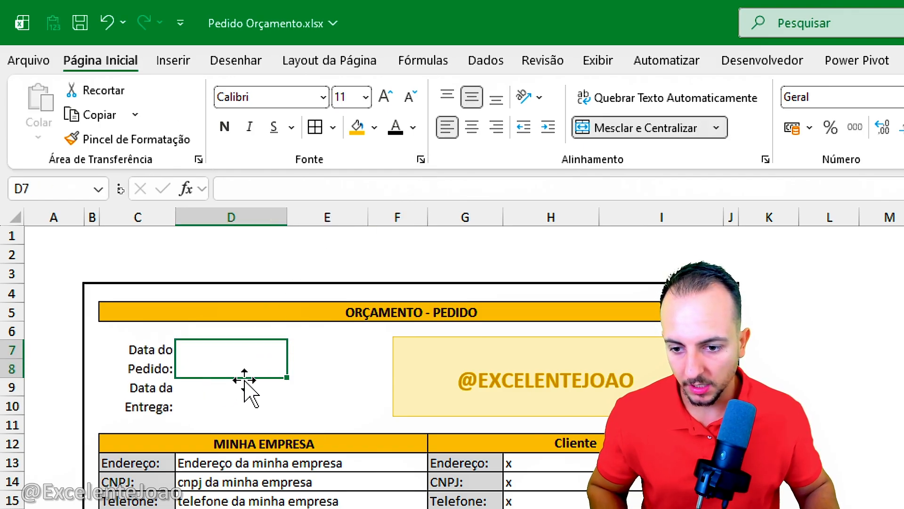
type("X")
key("Return")
type("X")
left_click(444, 375)
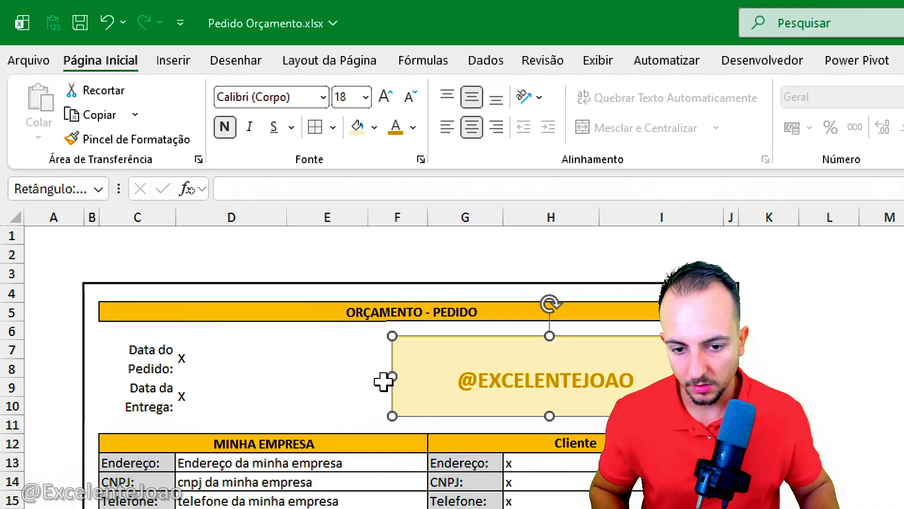
left_click_drag(392, 377, 344, 391)
key("Escape")
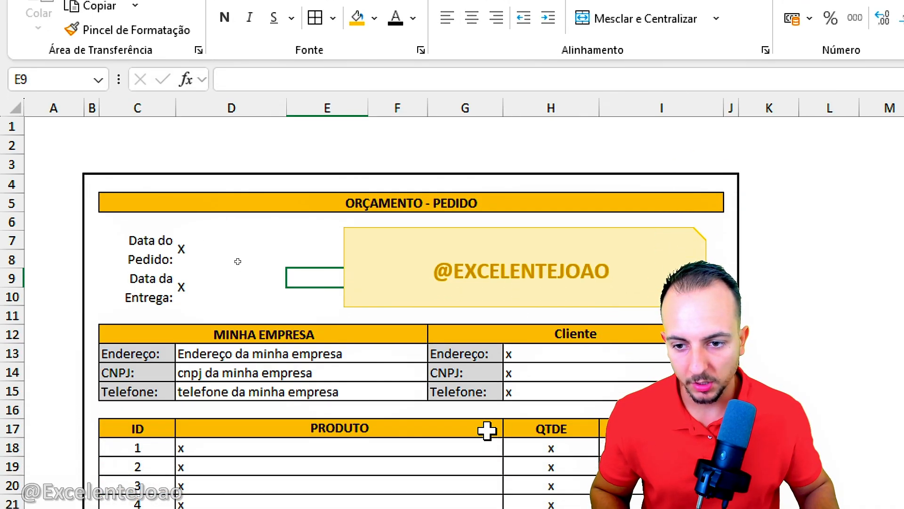
left_click(231, 310)
left_click(208, 343)
left_click(165, 264)
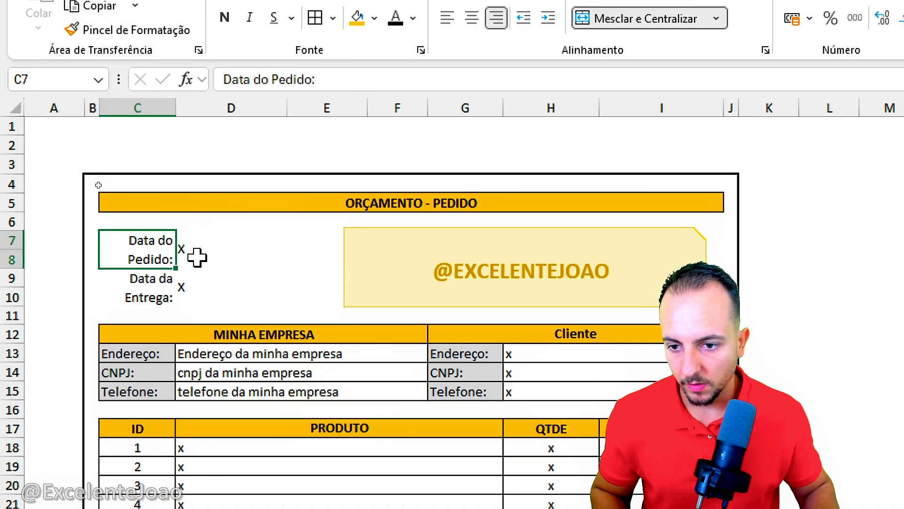
left_click(218, 286)
left_click(746, 263)
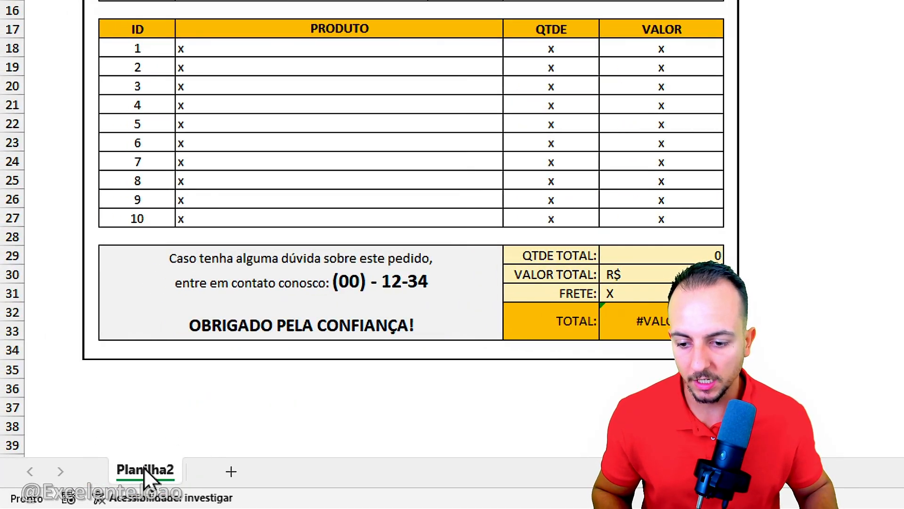
Step: Rename the order form sheet Planilha2 as IMPRIMIR
right_click(146, 471)
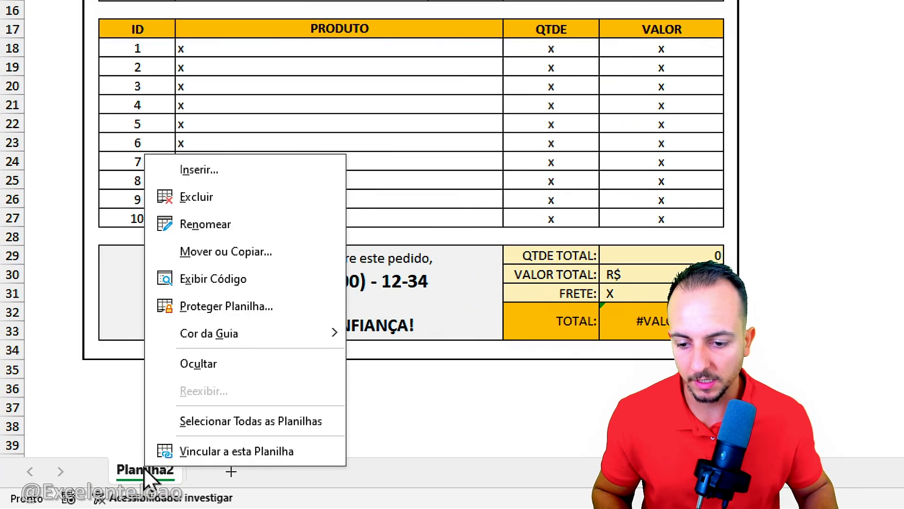
left_click(267, 224)
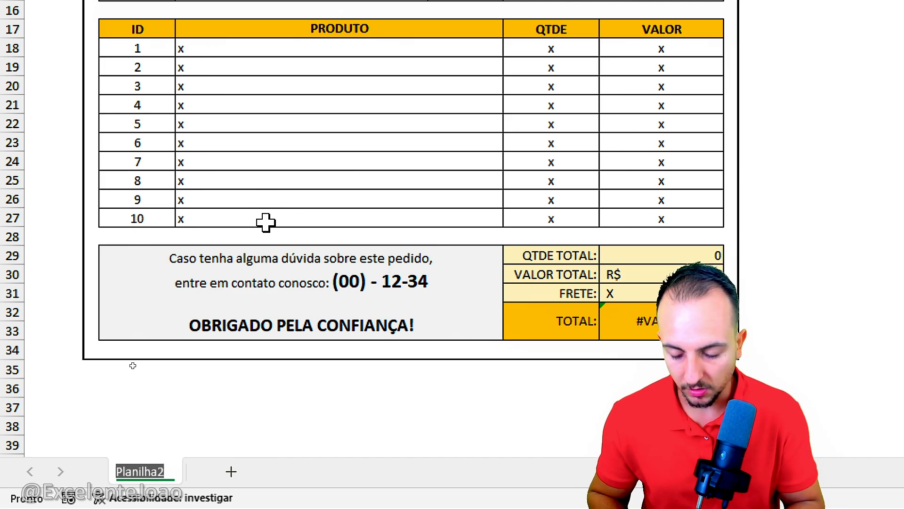
type("OR")
key("BackSpace")
key("BackSpace")
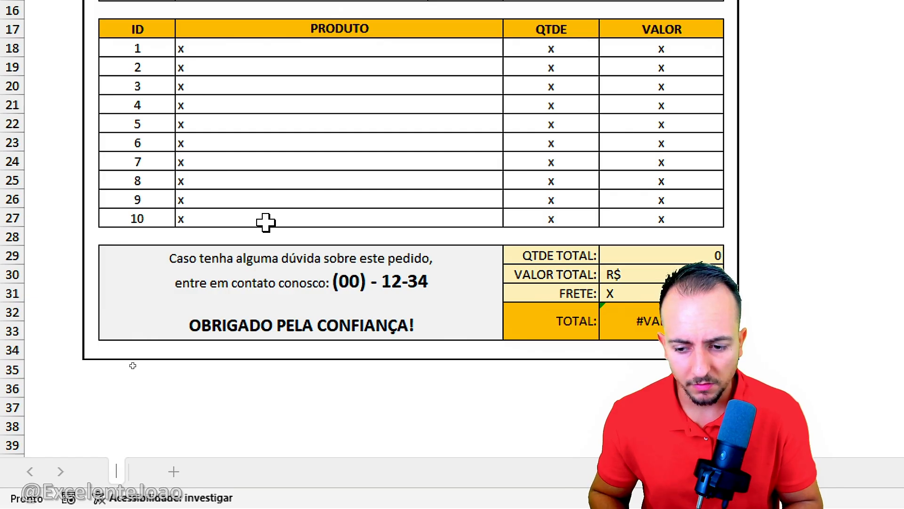
type("IMPRIMIR")
key("Return")
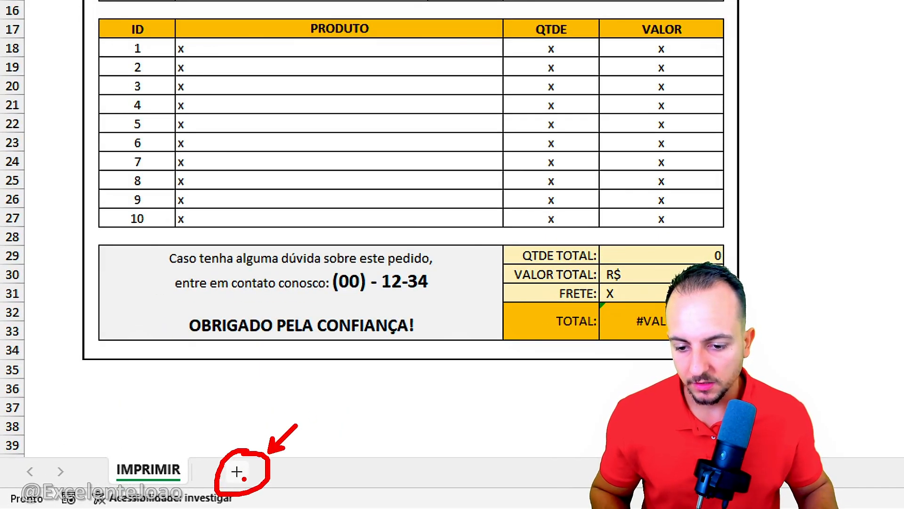
Step: Add a new worksheet after IMPRIMIR and name it PRODUTOS
left_click(237, 471)
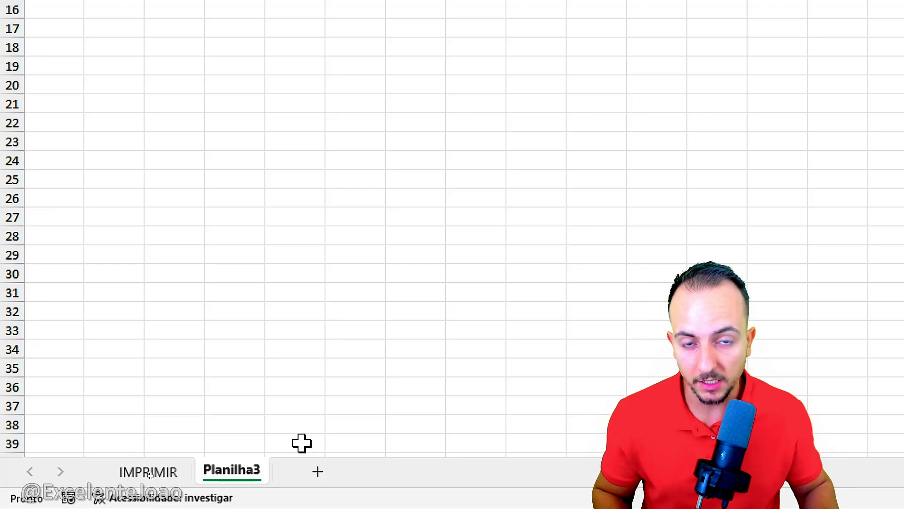
right_click(235, 478)
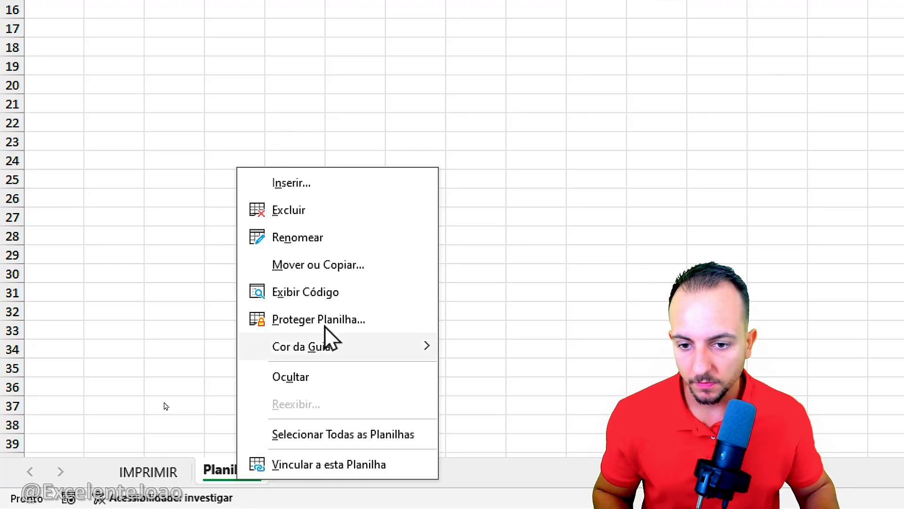
left_click(321, 237)
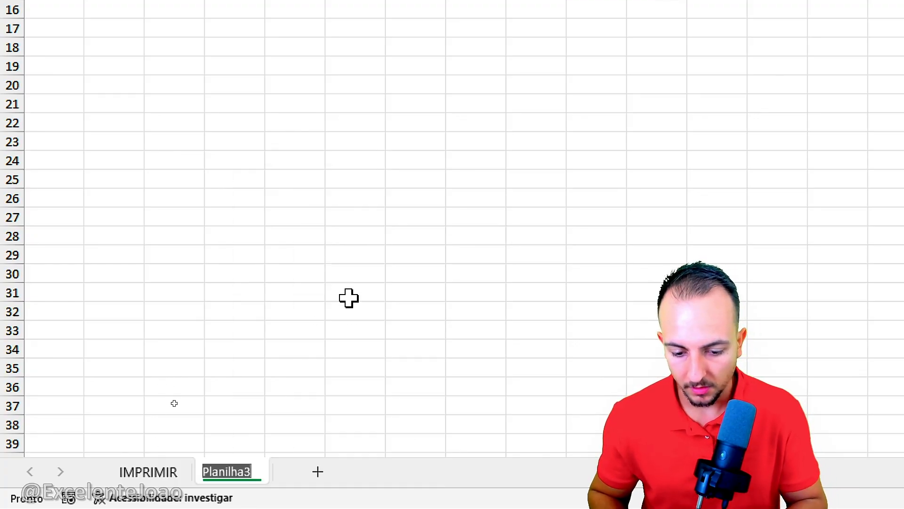
type("PRODUTOS")
key("Return")
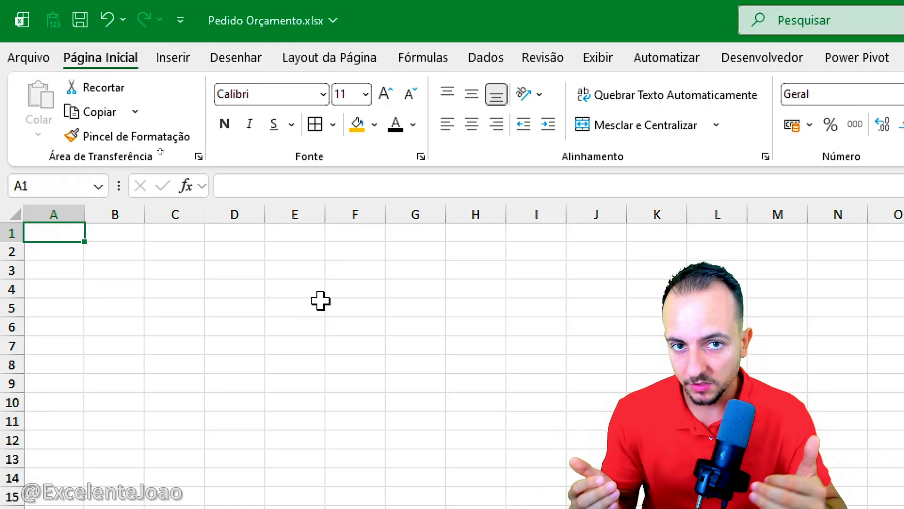
key("ctrl+2")
mouse_move(265, 267)
left_mouse_down()
mouse_move(343, 362)
mouse_move(418, 491)
left_mouse_up()
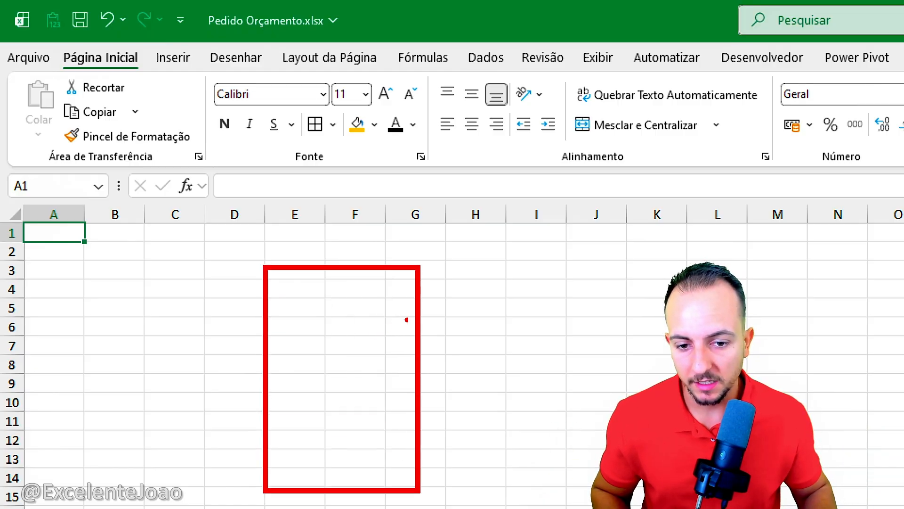
left_click_drag(422, 298, 475, 278)
left_click_drag(423, 339, 474, 325)
left_click_drag(446, 365, 490, 361)
left_click_drag(453, 401, 492, 395)
left_click_drag(427, 441, 472, 471)
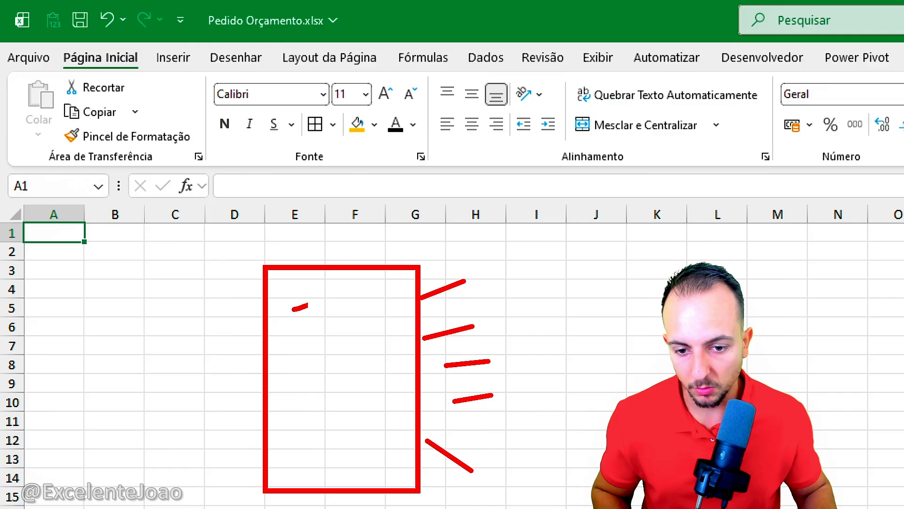
left_click_drag(292, 309, 367, 302)
left_click_drag(290, 351, 363, 348)
left_click_drag(273, 400, 329, 404)
left_click_drag(284, 439, 336, 464)
key("Escape")
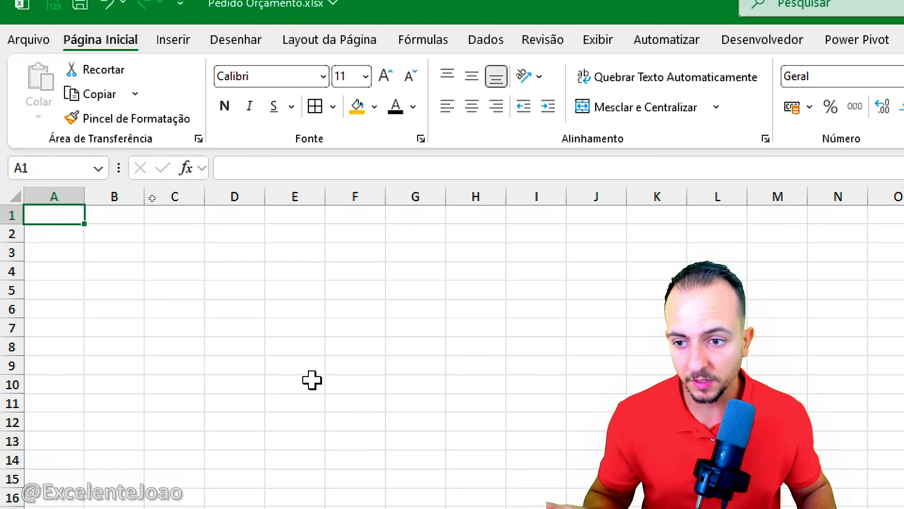
Step: Enter the column headers DATA DE ATUALIZAÇÃO in A1 and NOME DO PRODUTO in B1 of the PRODUTOS sheet
left_click(55, 196)
left_click(59, 219)
type("DA")
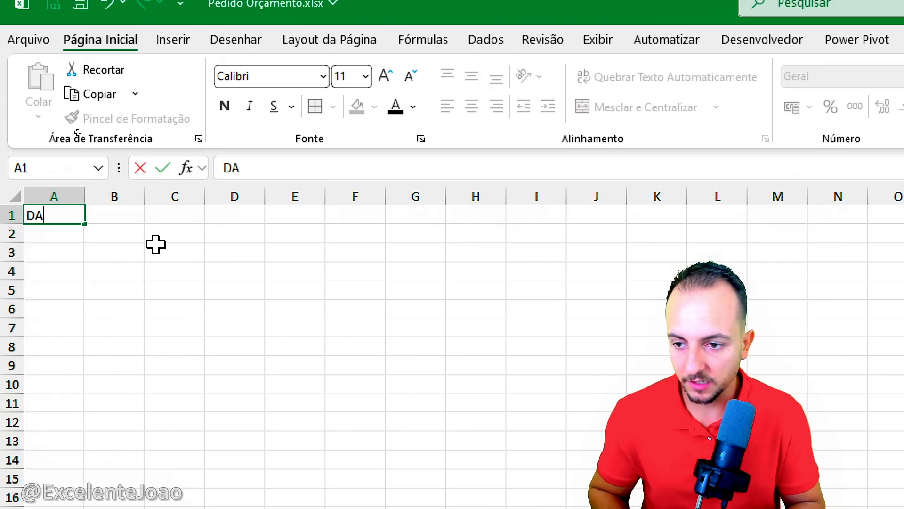
type("TA DE ATAU")
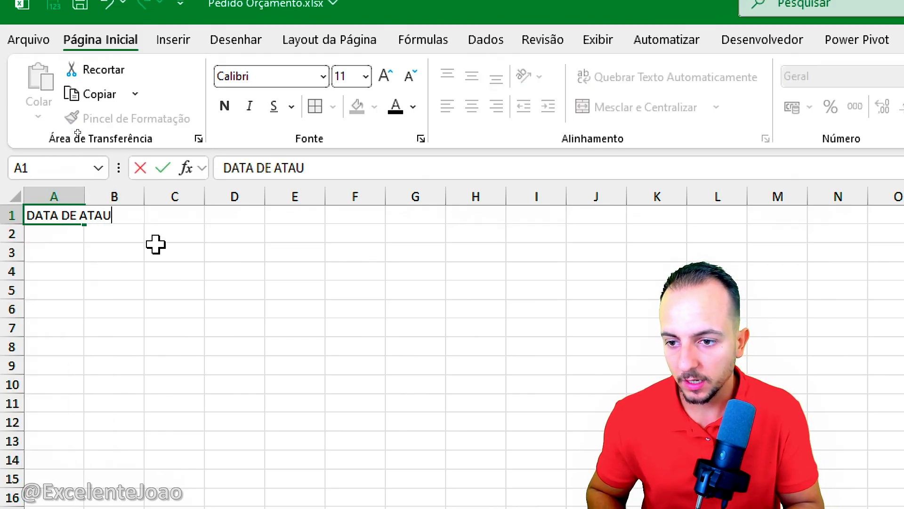
key("BackSpace")
key("BackSpace")
type("UALIZAÇÃO")
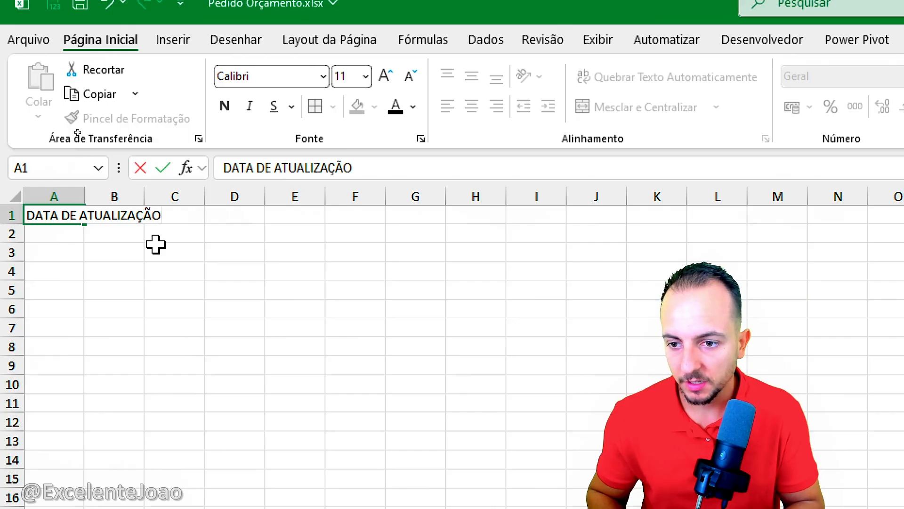
key("Tab")
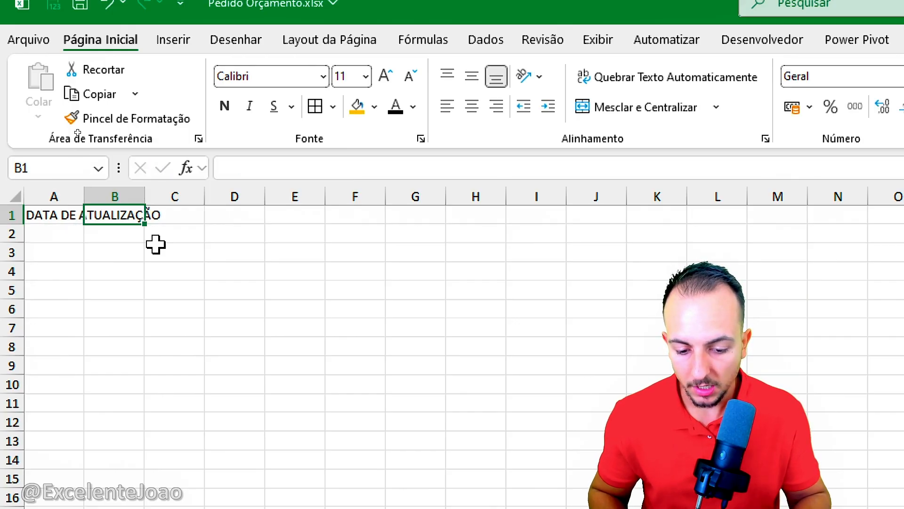
type("NOME DO PRODUTO")
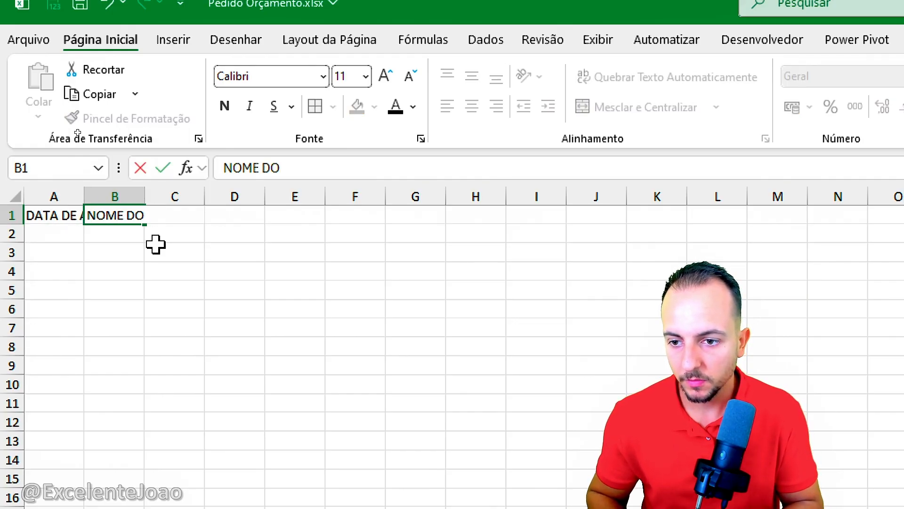
Step: Enter the column headers MARCA DO PRODUTO in C1 and FORNECEDOR in D1
key("Tab")
type("MA")
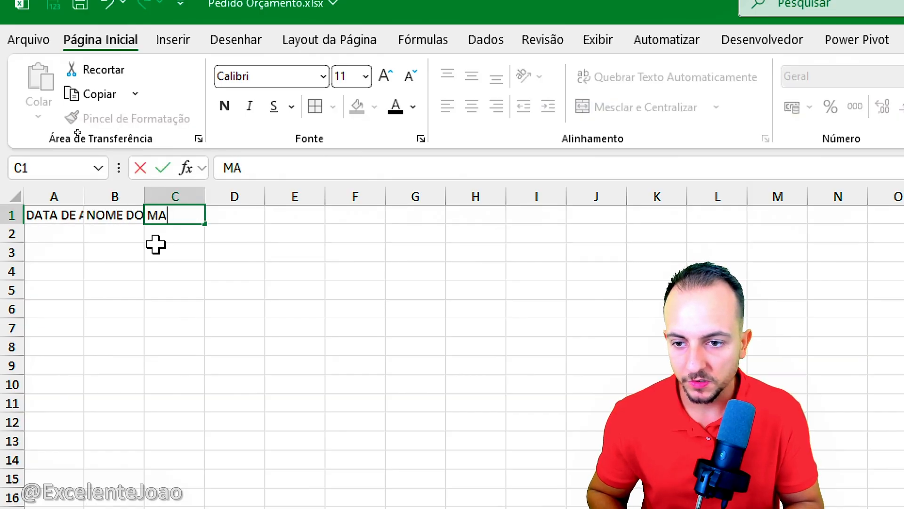
type("RCA DO PRODUTO")
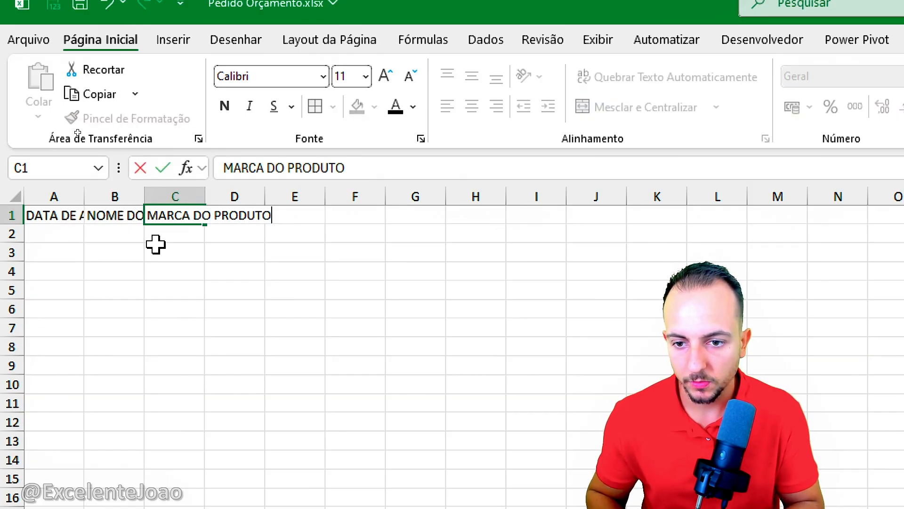
key("Tab")
type("FORNECEDOR")
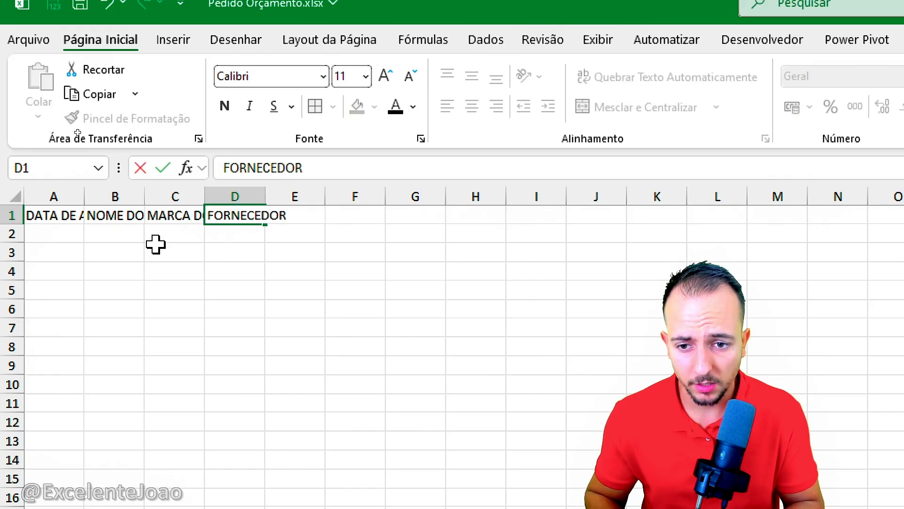
key("Tab")
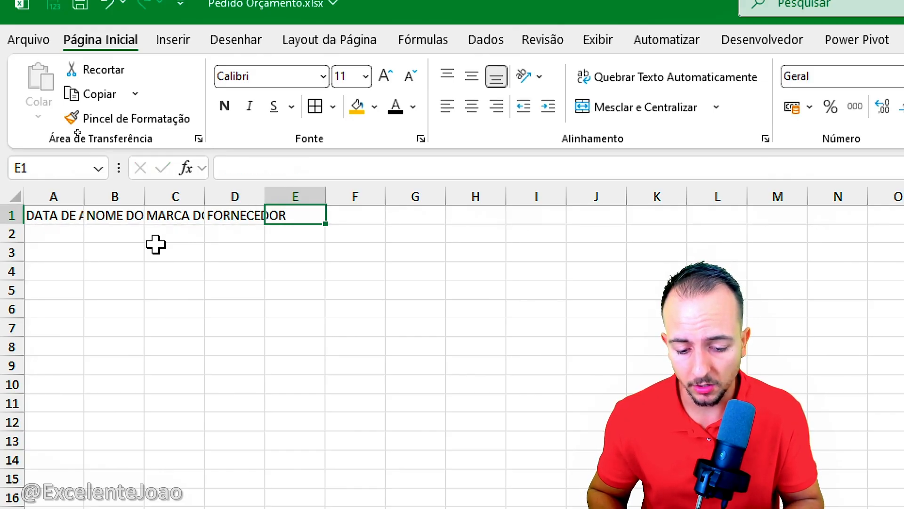
Step: Enter the column headers CUSTO UNITÁRIO in E1 and VENDA UNITÁRIA in F1
type("CUSTO")
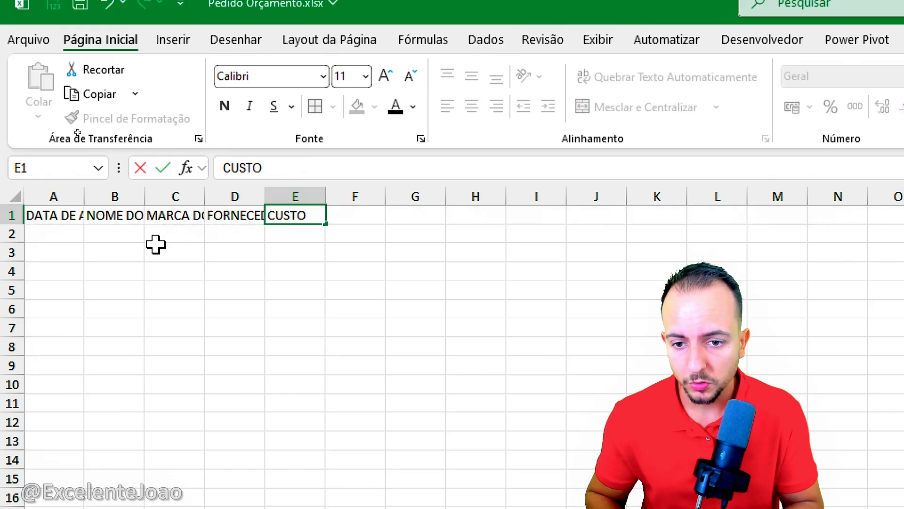
type(" UNITÁRI")
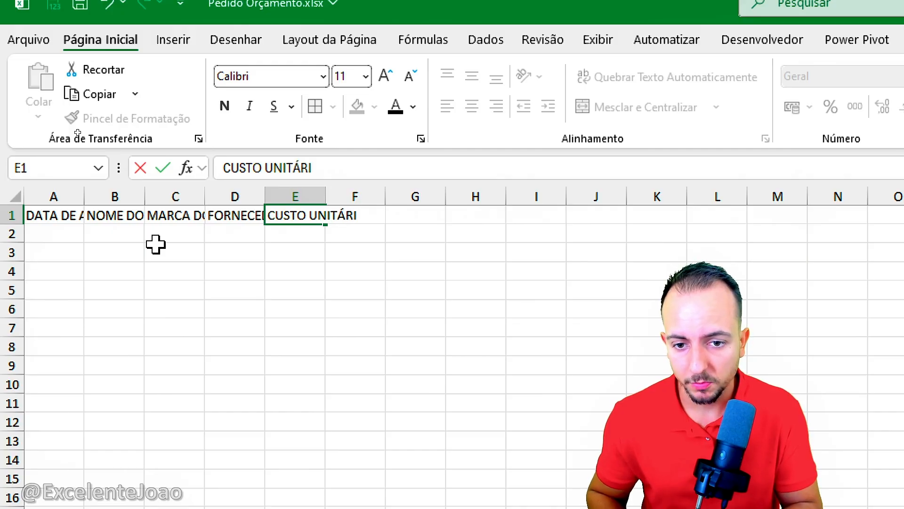
type("O")
key("Tab")
type("VENDA UNI")
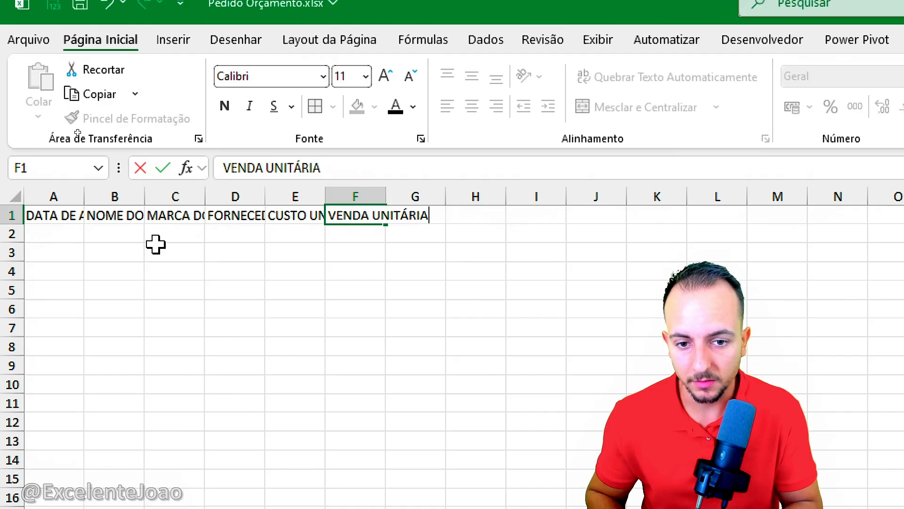
key("Tab")
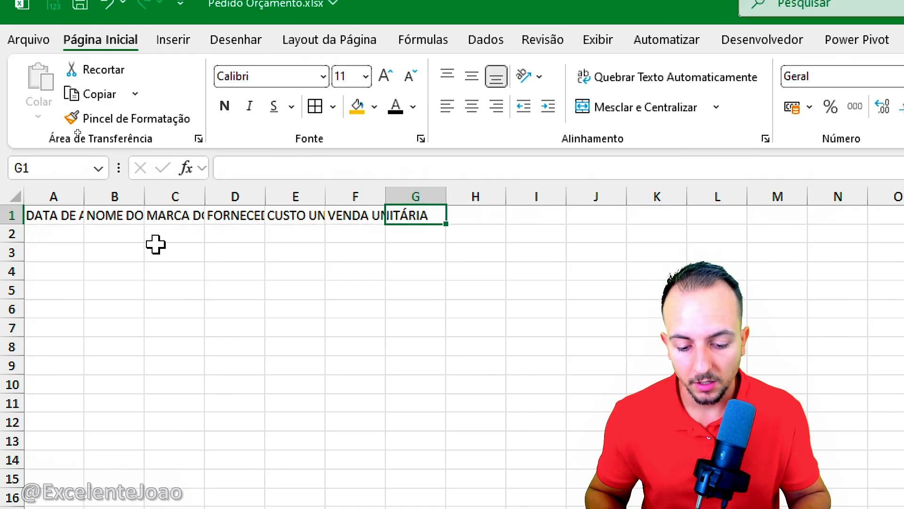
Step: Enter the column headers LUCRO BRUTO in G1 and MARGEM % in H1, and save the workbook
type("LUCRO BRUTO")
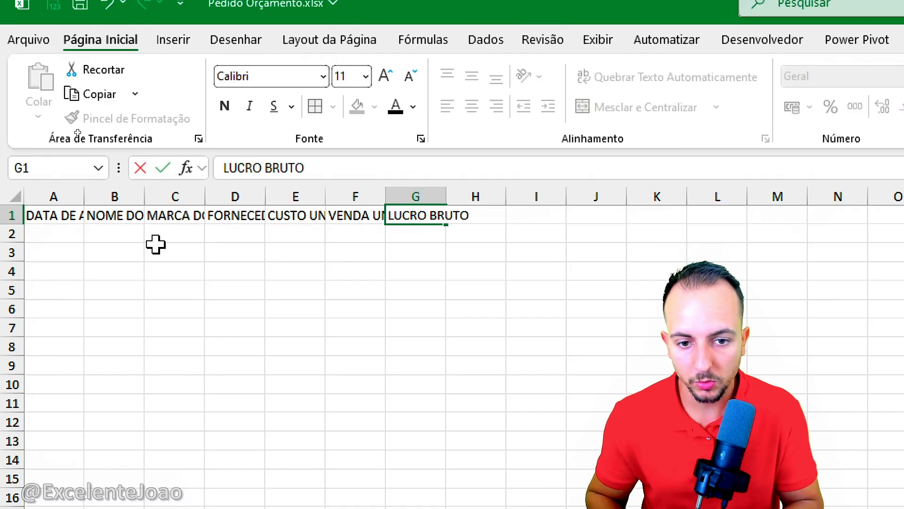
key("Tab")
type("MARGEM ")
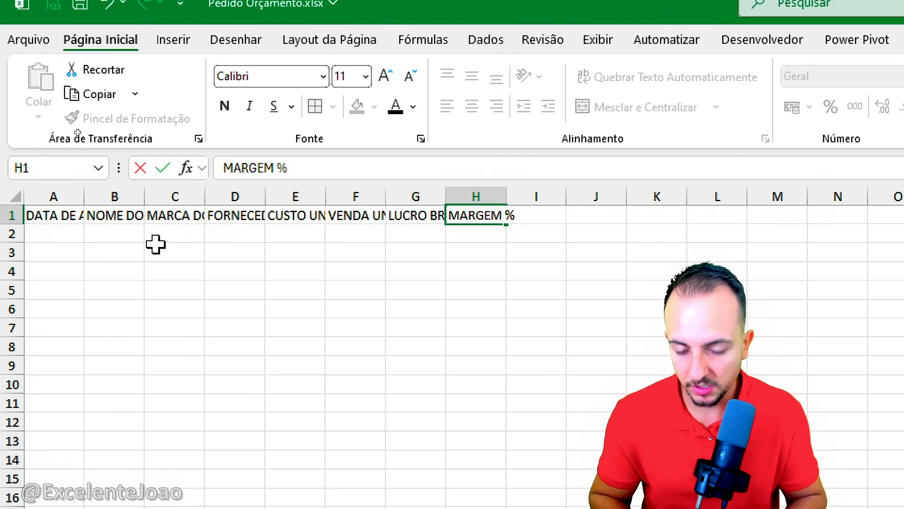
type("%")
key("Return")
key("ctrl+s")
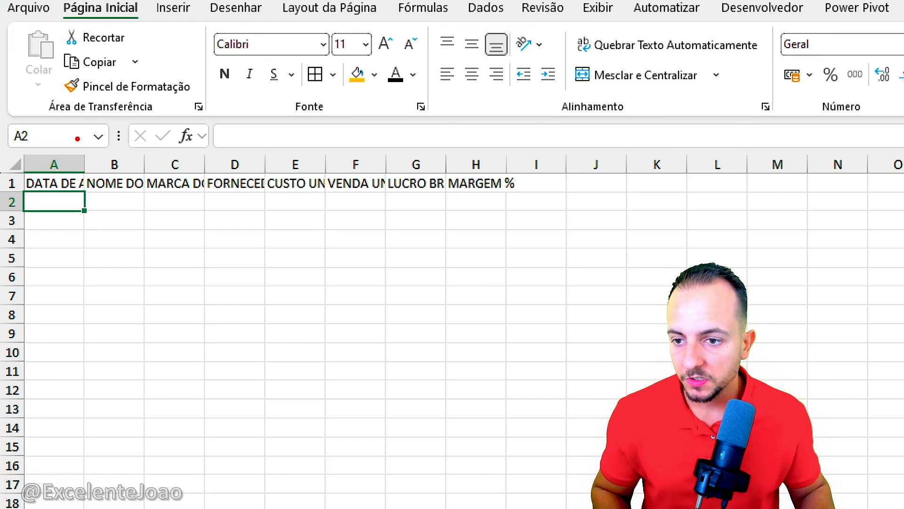
Step: Widen column A to fit its header and enter the update date 20/01/2026 in A2
left_click_drag(85, 161, 176, 160)
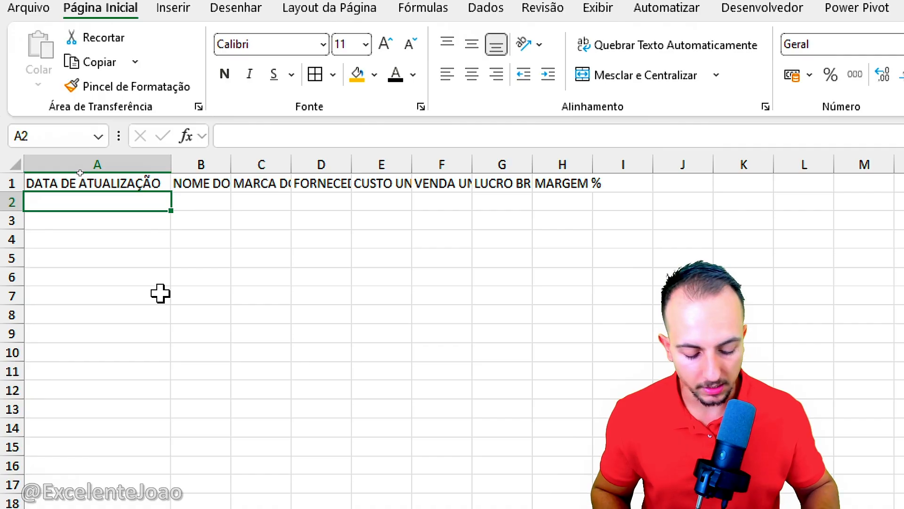
type("20/01/2026")
key("Return")
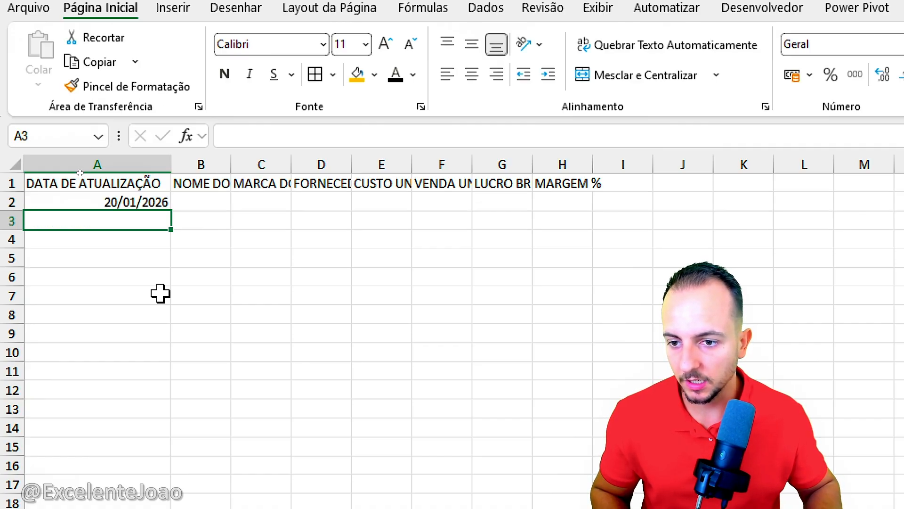
Step: Widen column B beyond its header and enter the product name Notebook 2tb 24gb in B2
left_click_drag(234, 160, 340, 161)
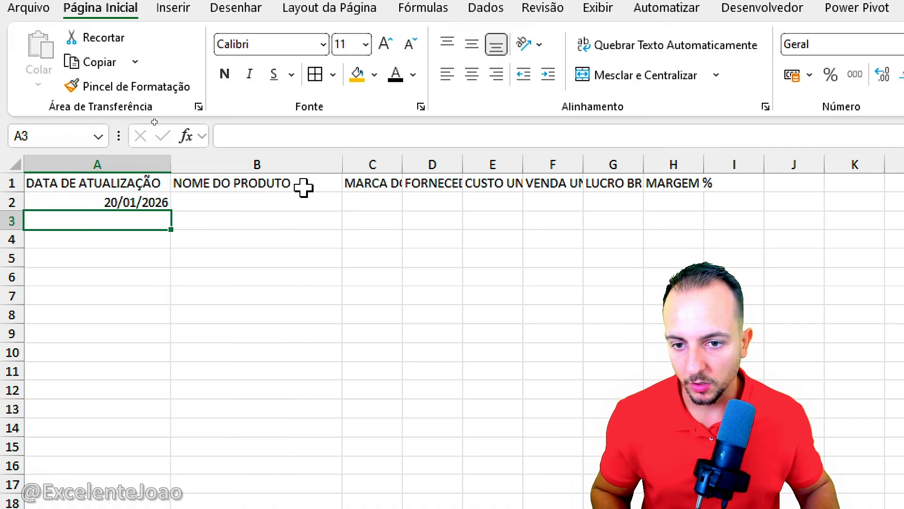
left_click(316, 202)
type("Notebook 2tb")
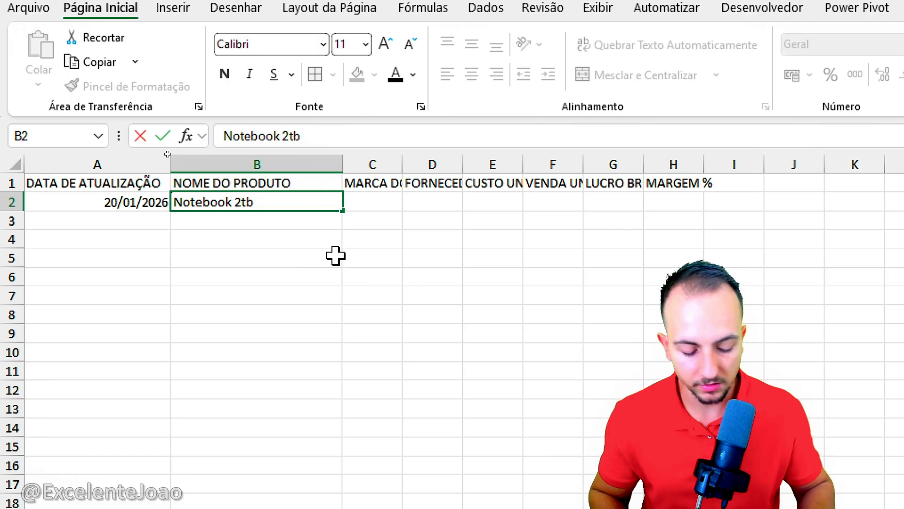
type("24gb")
key("Return")
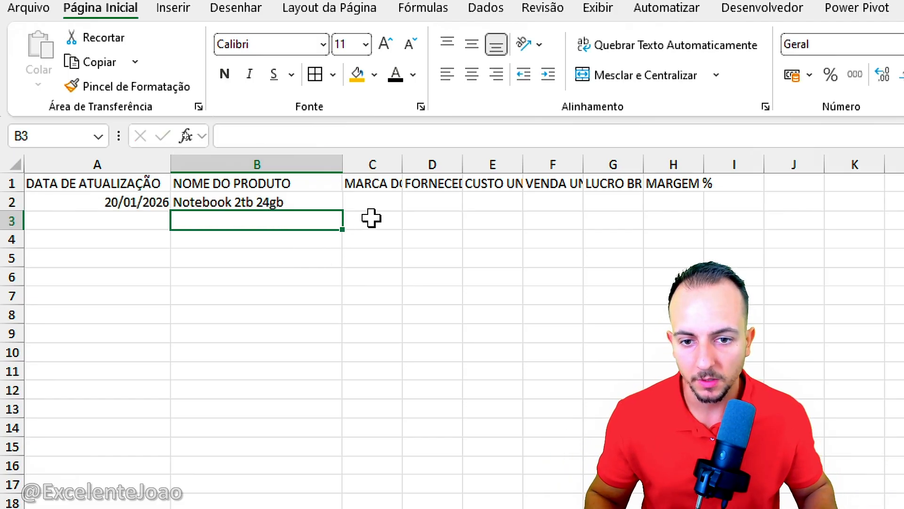
Step: Widen column C to fit its header and enter the product brand Marca abc in C2
left_click(372, 203)
left_click_drag(403, 163, 495, 163)
type("M")
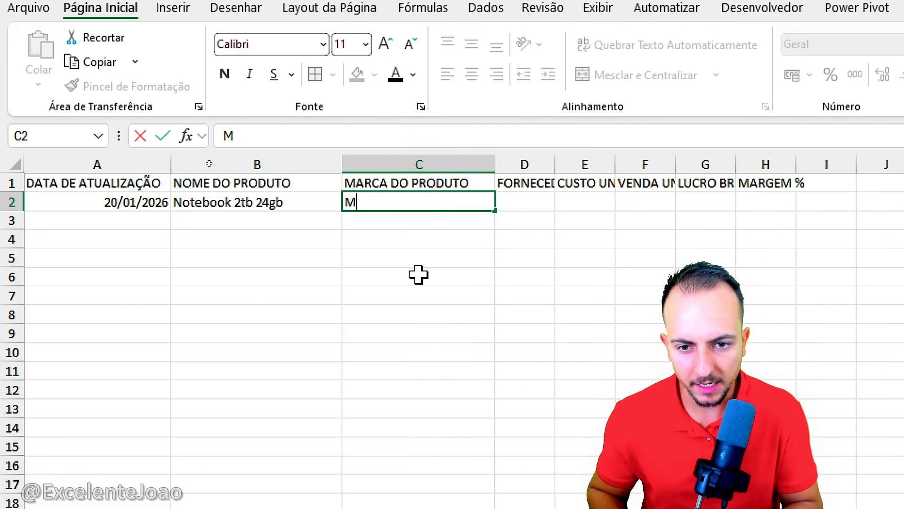
type("arca abc")
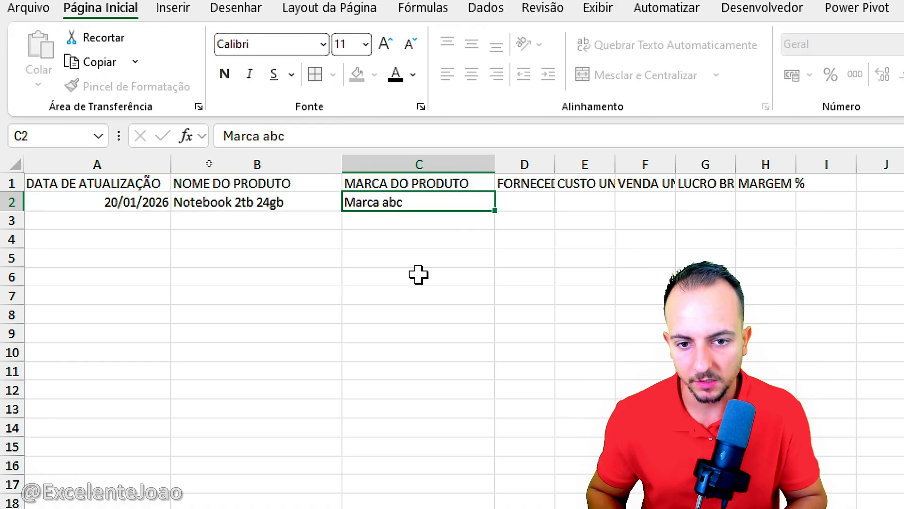
key("Return")
Step: Widen column D and enter the supplier Comercio ali da rua in D2
left_click_drag(555, 165, 632, 174)
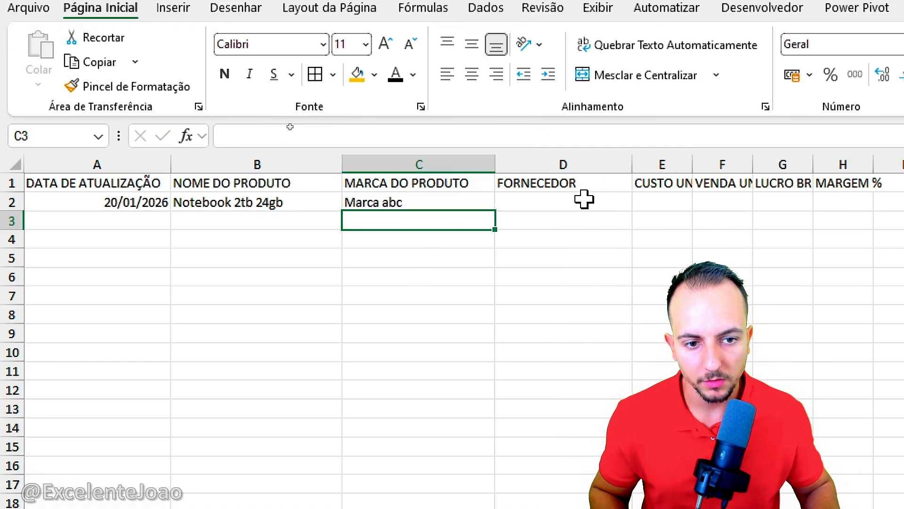
left_click(583, 201)
type("Comercio")
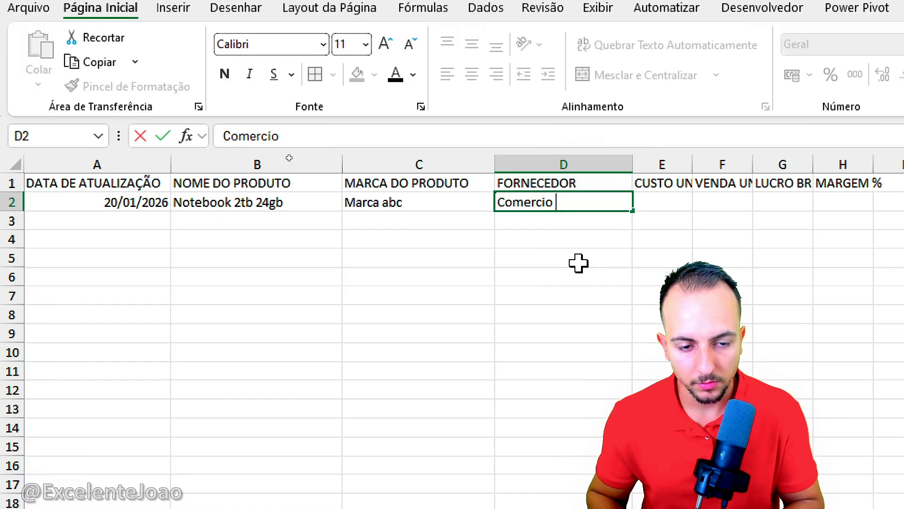
type(" ali da rua")
key("Return")
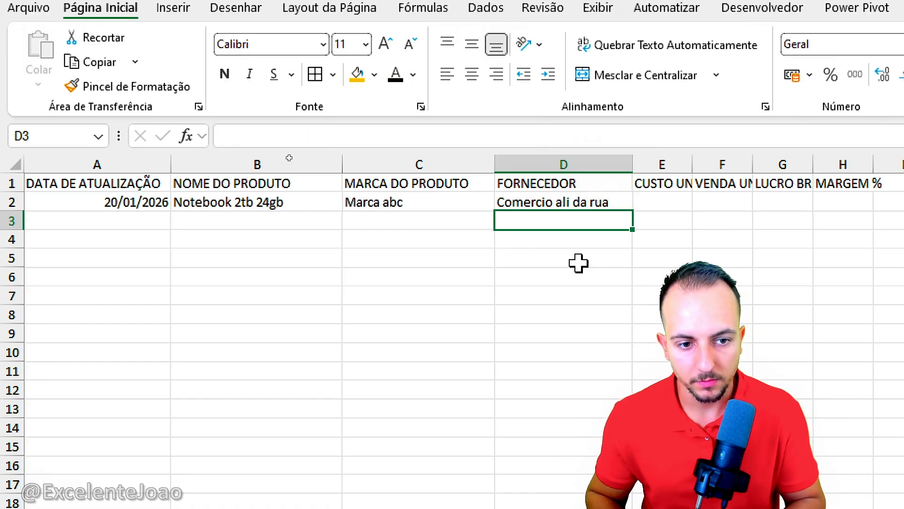
Step: Widen column E and enter the unit cost 9571 in E2, formatted as accounting currency in R$
left_click_drag(691, 163, 745, 163)
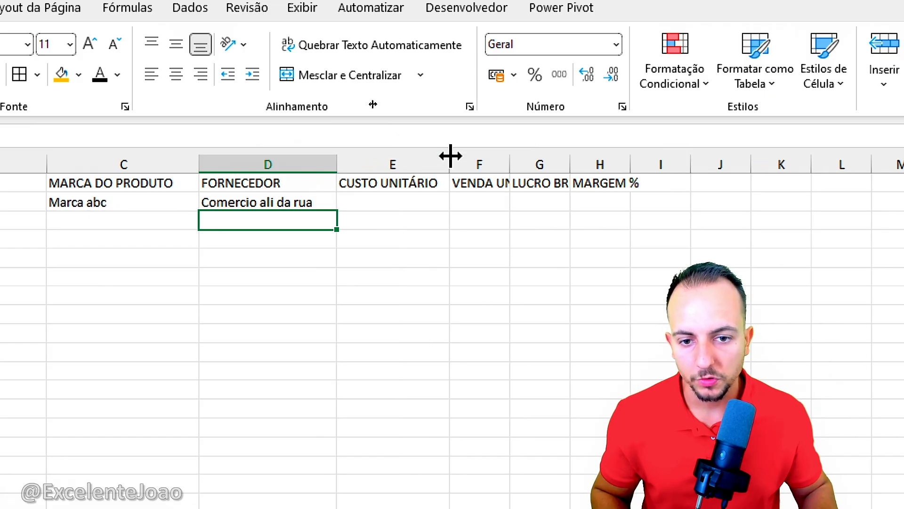
left_click(405, 208)
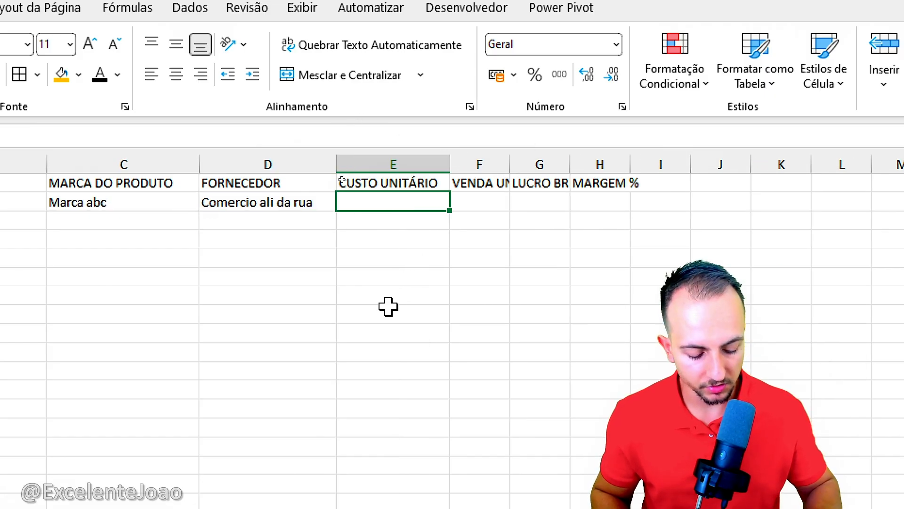
type("9571")
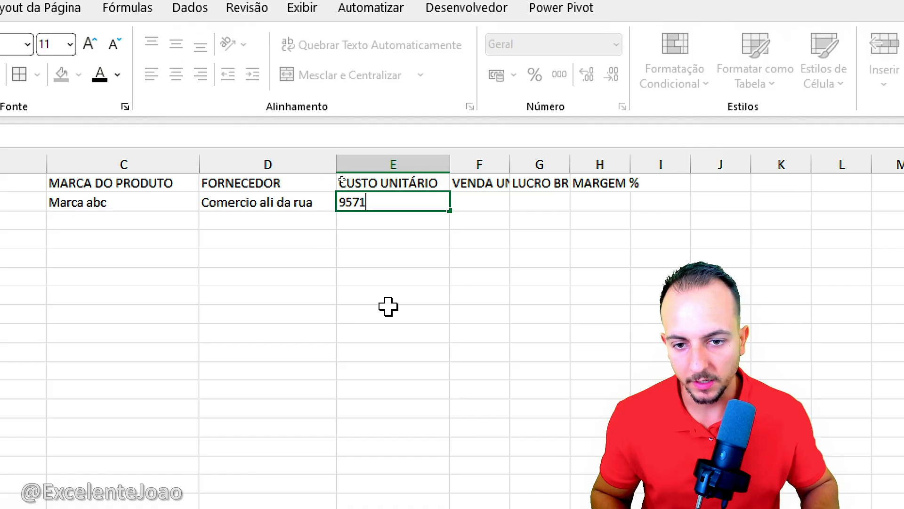
key("Return")
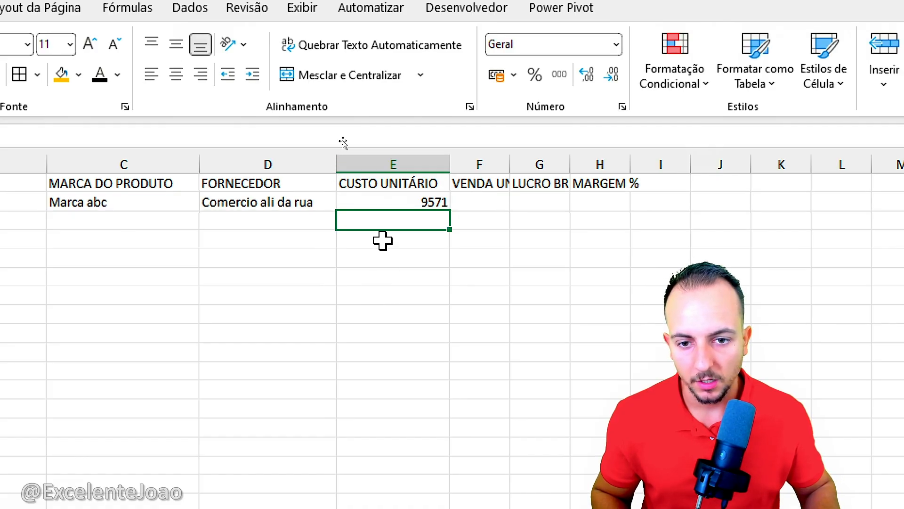
left_click(429, 203)
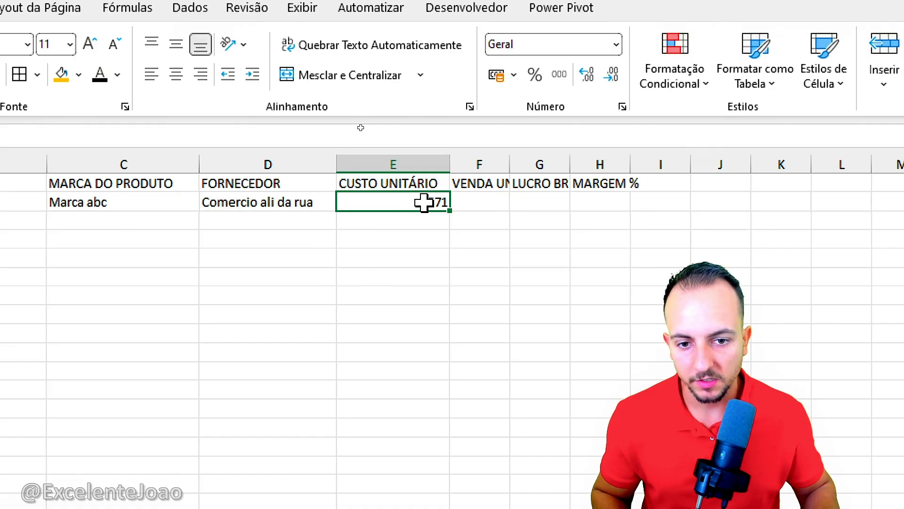
left_click(497, 76)
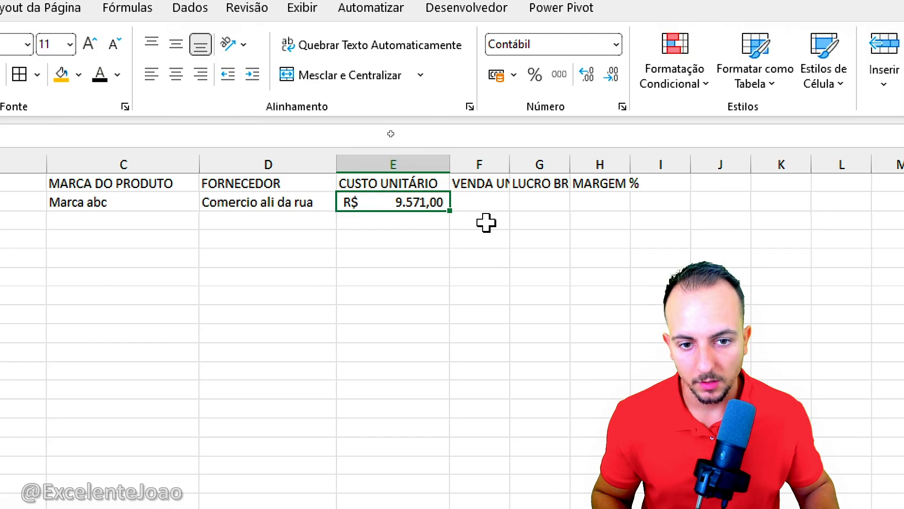
Step: Widen column F and enter the unit sale price 12000 in F2, formatted as accounting currency in R$
left_click(493, 202)
left_click_drag(511, 160, 569, 155)
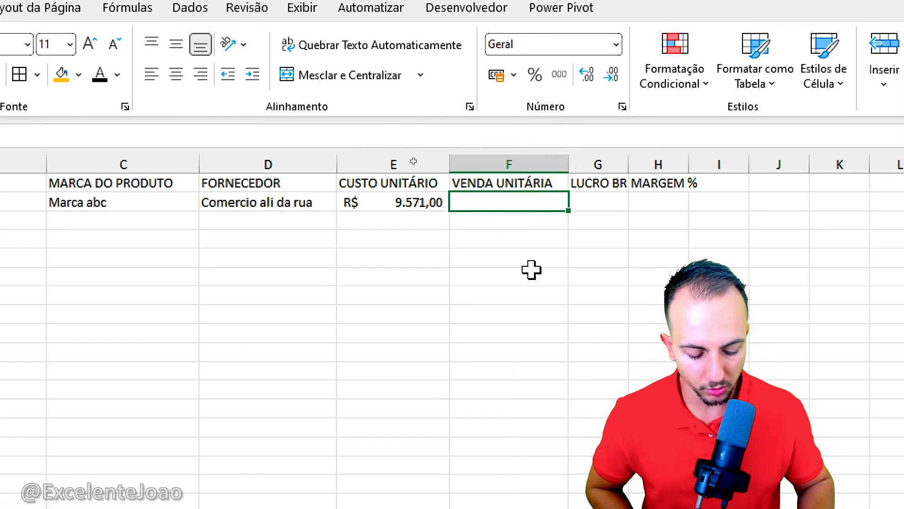
type("12000")
key("Return")
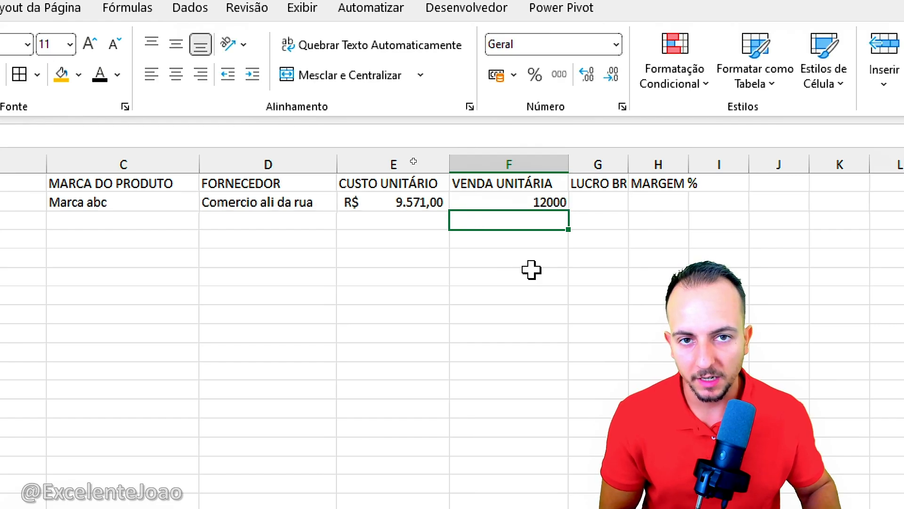
left_click(542, 200)
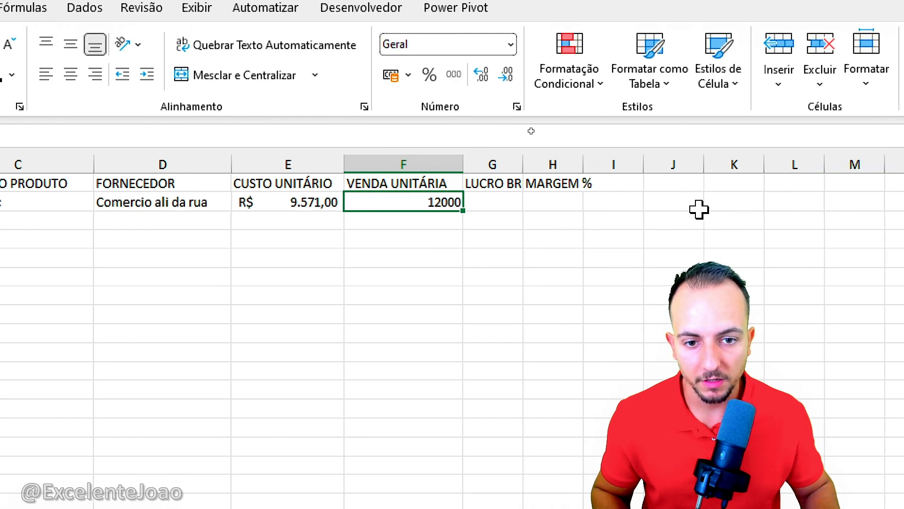
left_click(392, 75)
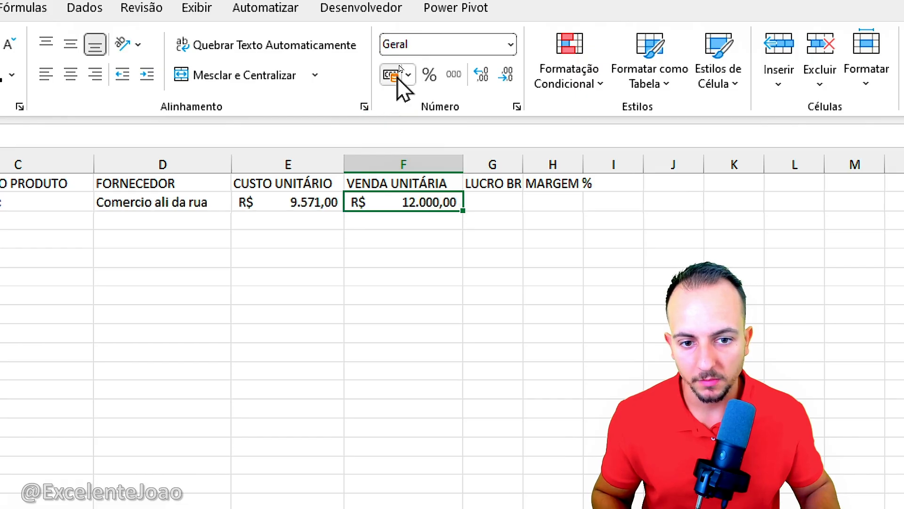
Step: Widen columns G and H and calculate the gross profit in G2 as unit sale minus unit cost (=F2-E2)
left_click_drag(517, 166, 578, 162)
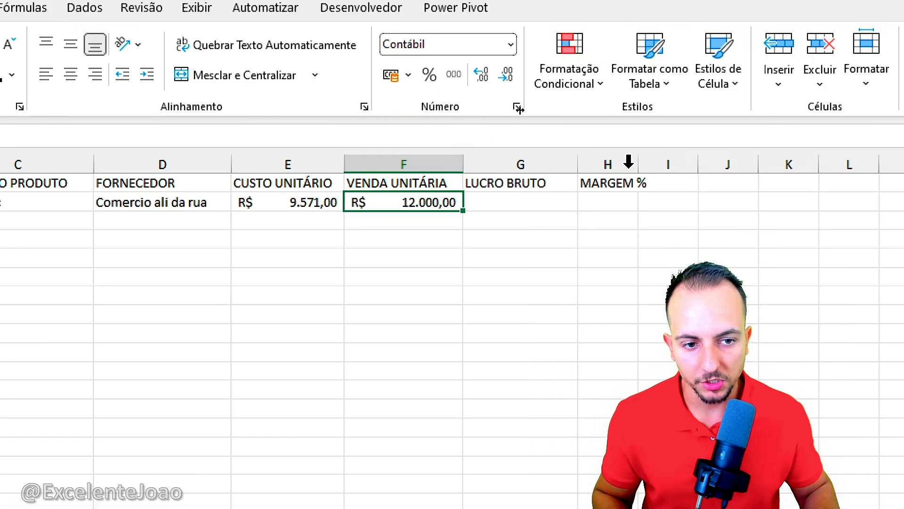
left_click_drag(638, 162, 687, 162)
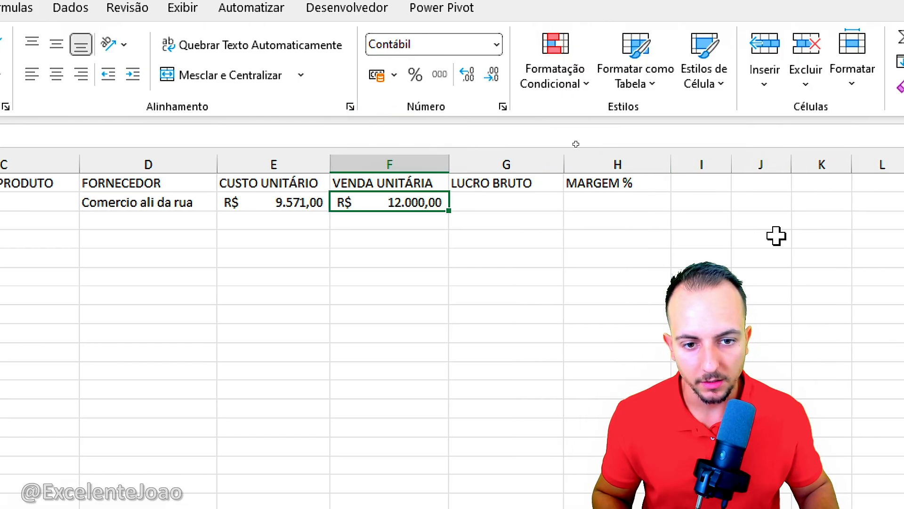
left_click(542, 201)
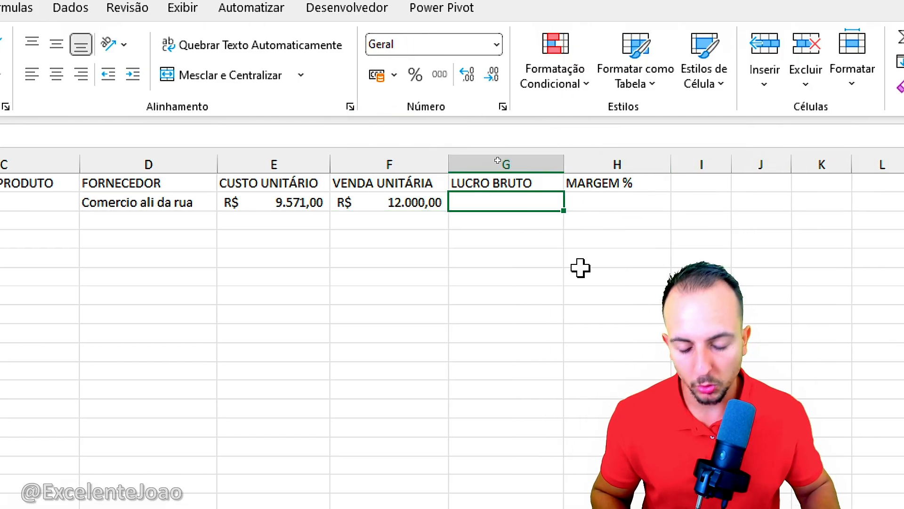
type("=")
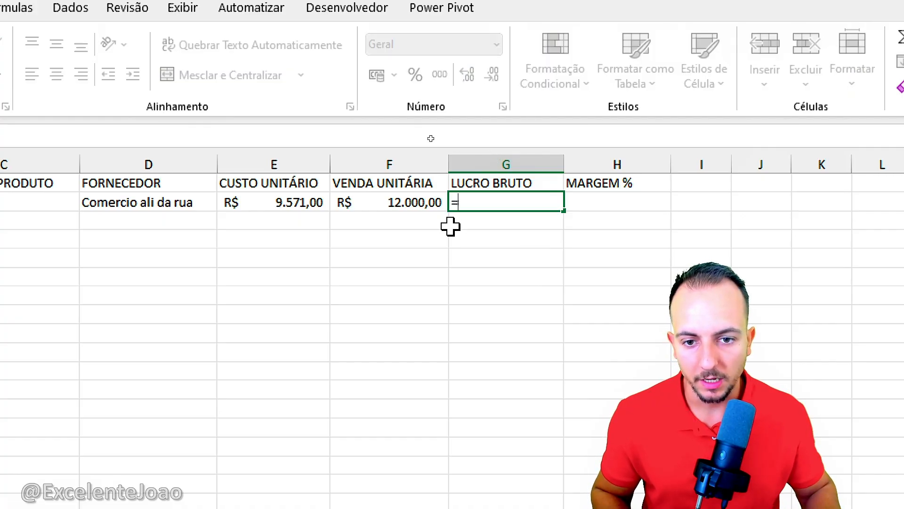
left_click(398, 203)
type("-")
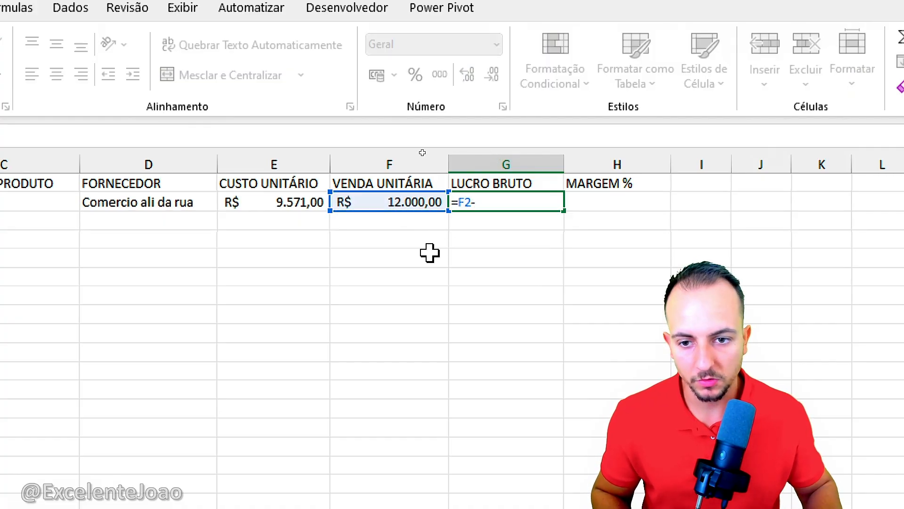
left_click(296, 207)
key("Return")
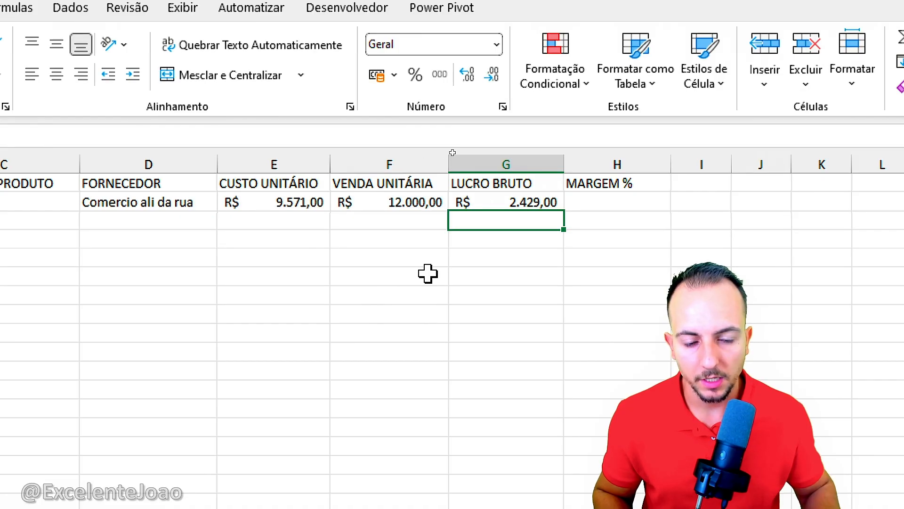
key("Up")
left_click_drag(504, 219, 571, 216)
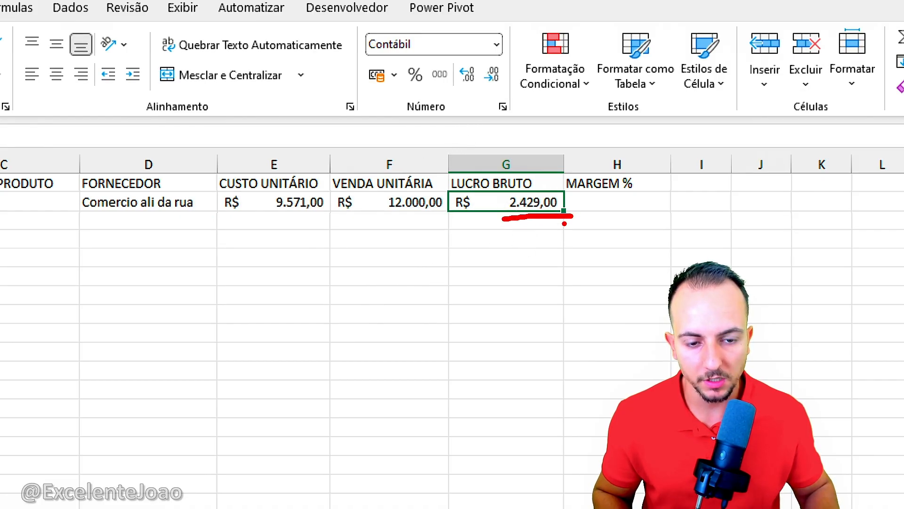
key("Escape")
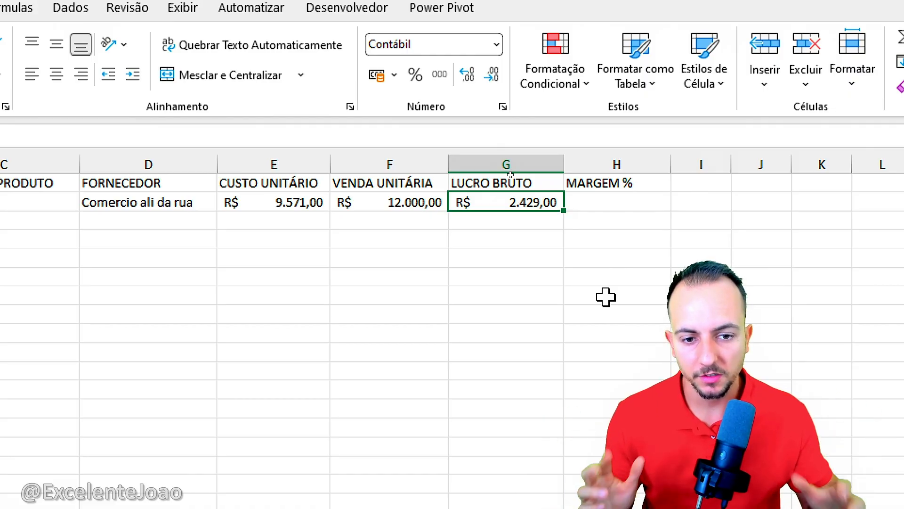
Step: Calculate the margin in H2 with the formula =(F2-E2)/F2 and format it as a percentage
left_click(627, 201)
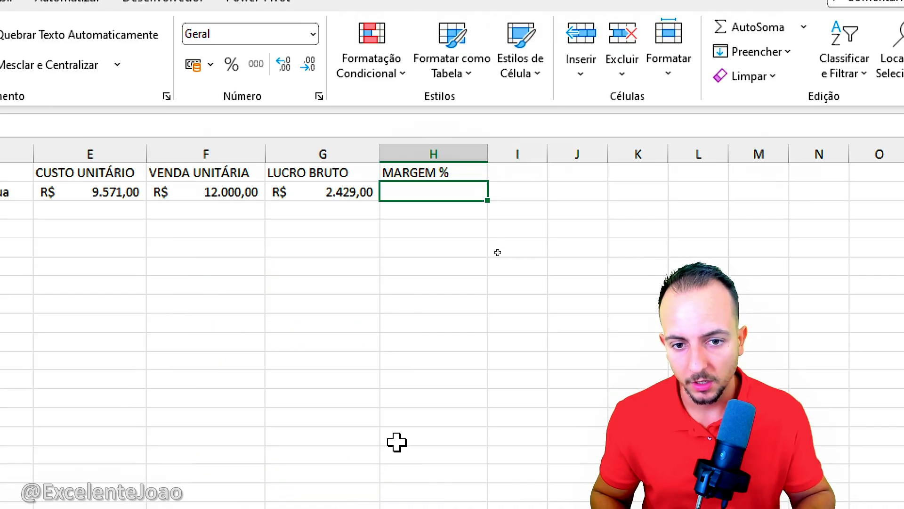
type("=(")
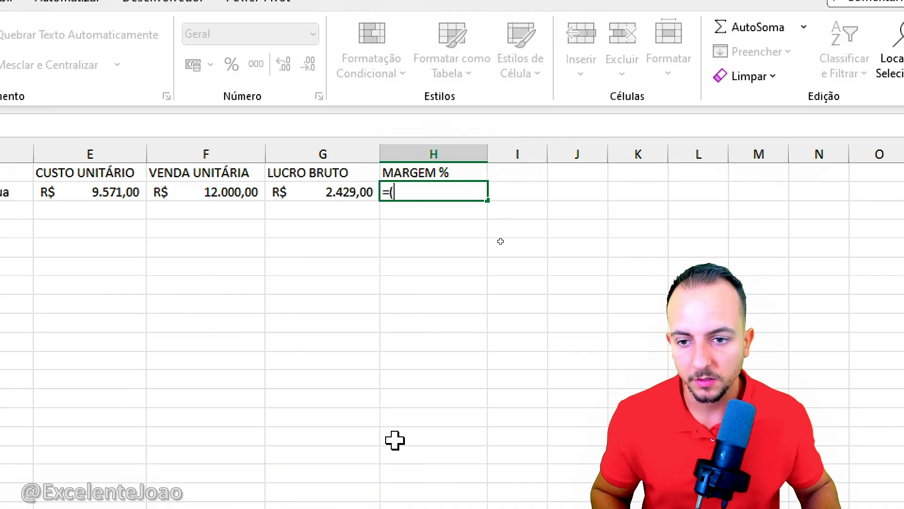
left_click(240, 191)
type("-")
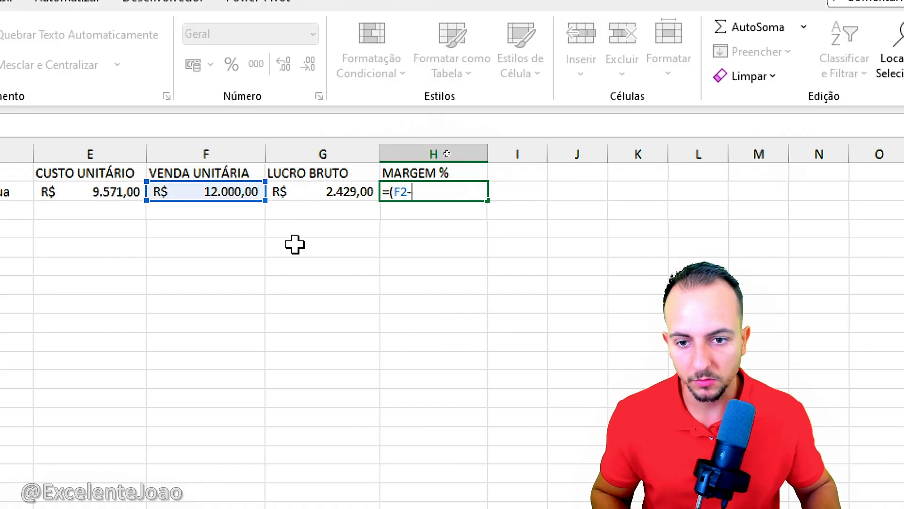
left_click(134, 198)
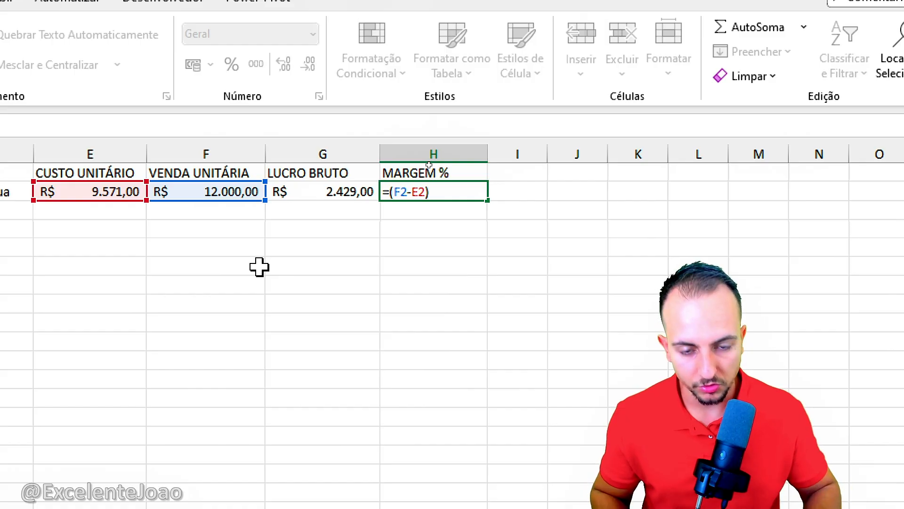
left_click(239, 193)
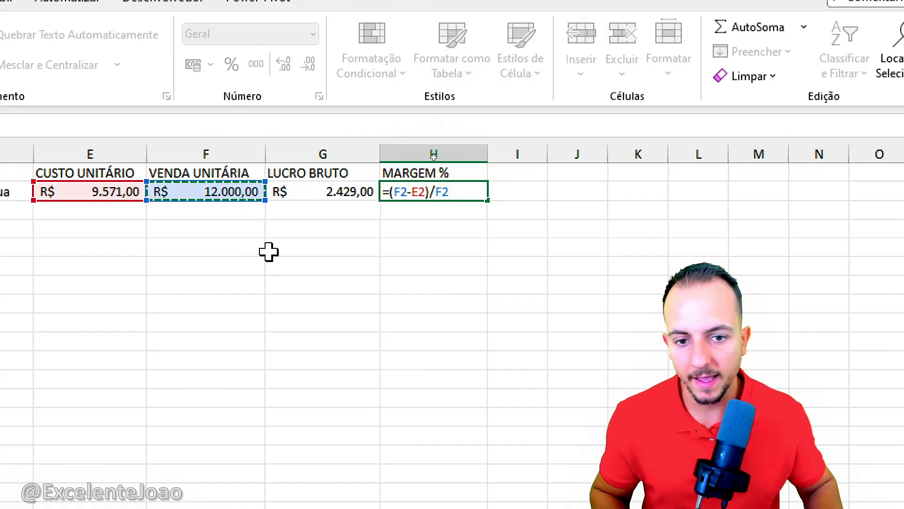
key("Return")
left_click(450, 186)
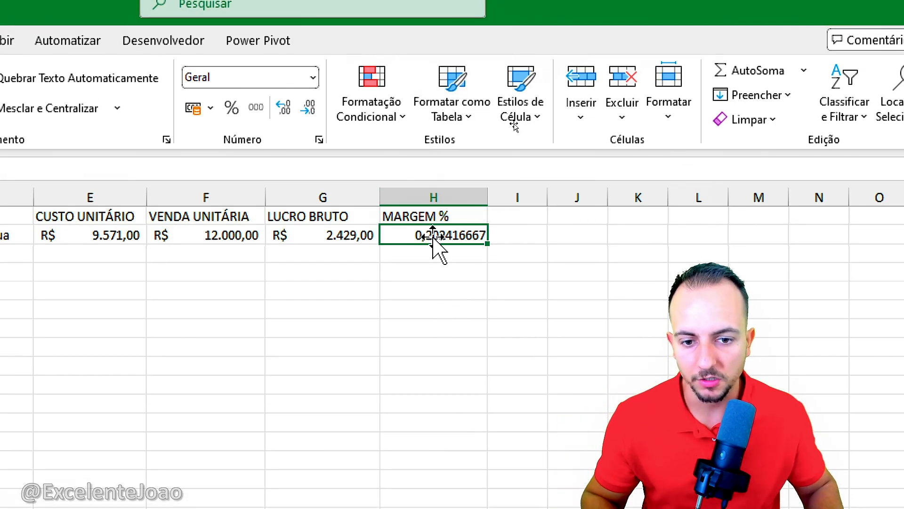
left_click(232, 112)
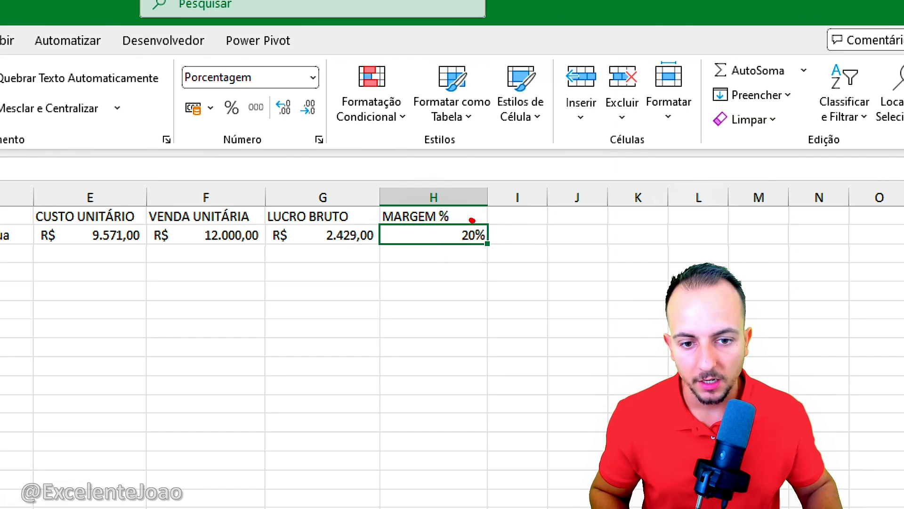
mouse_move(472, 220)
left_mouse_down()
mouse_move(497, 250)
mouse_move(456, 221)
left_mouse_up()
key("Escape")
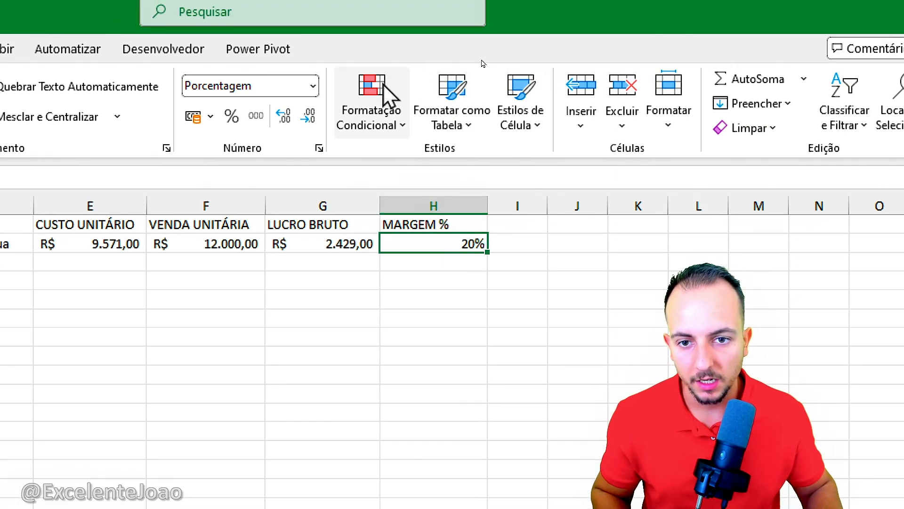
Step: Apply the green-yellow-red colour scale conditional formatting to the margin cell H2
left_click(376, 125)
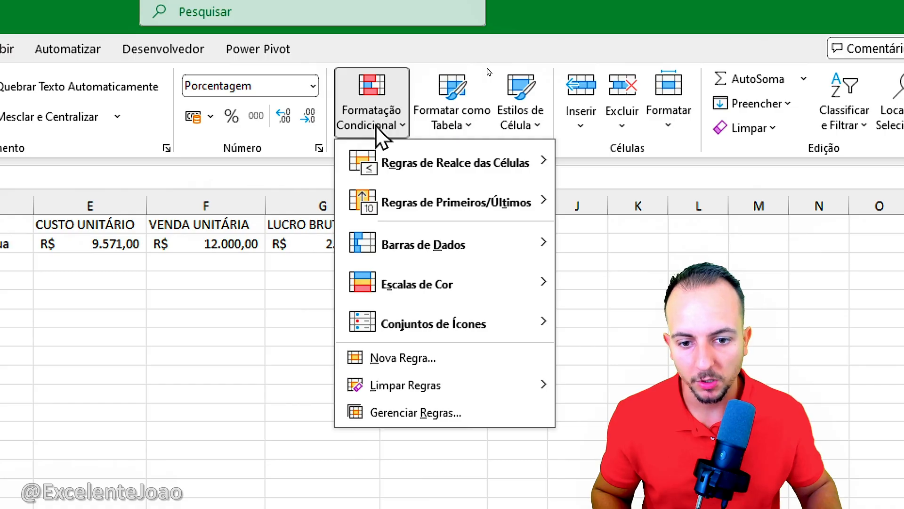
mouse_move(438, 289)
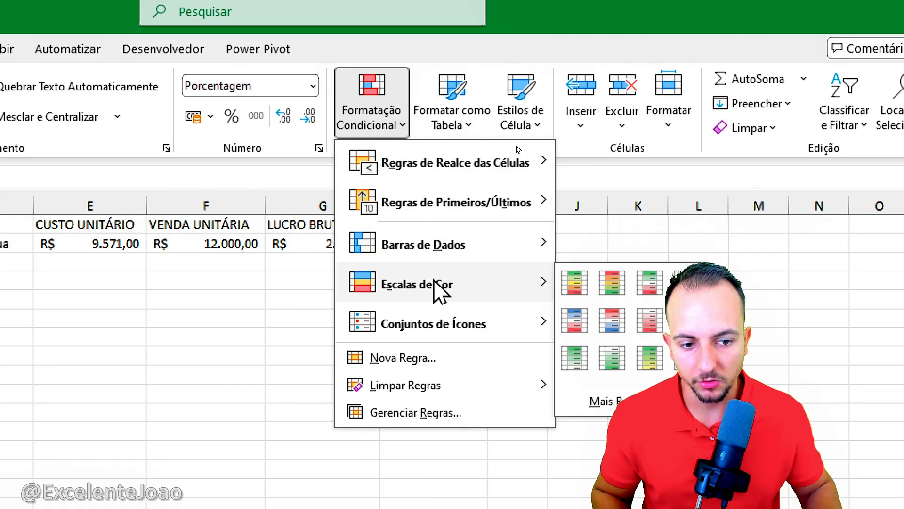
left_click(588, 288)
left_click(583, 278)
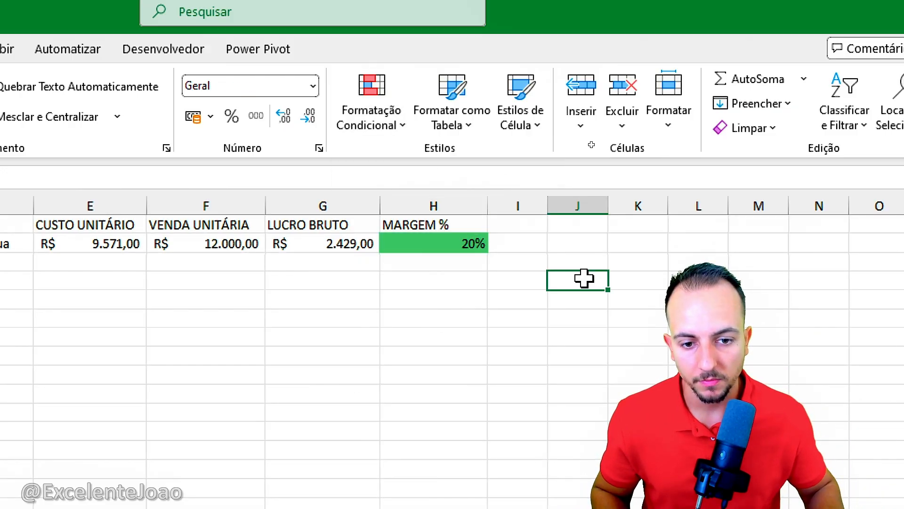
Step: Centre the contents of A1:H2 vertically and horizontally and apply all borders to the range
left_click_drag(435, 232, 113, 243)
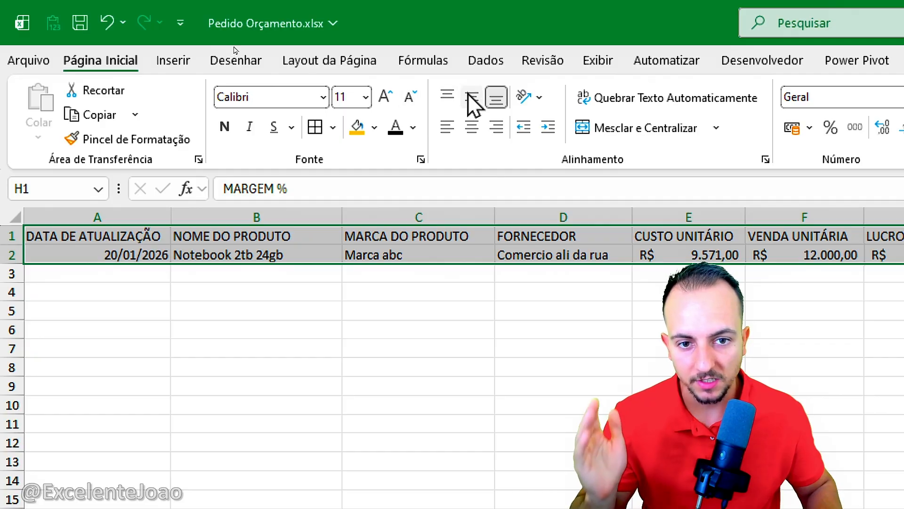
left_click(472, 98)
left_click(471, 127)
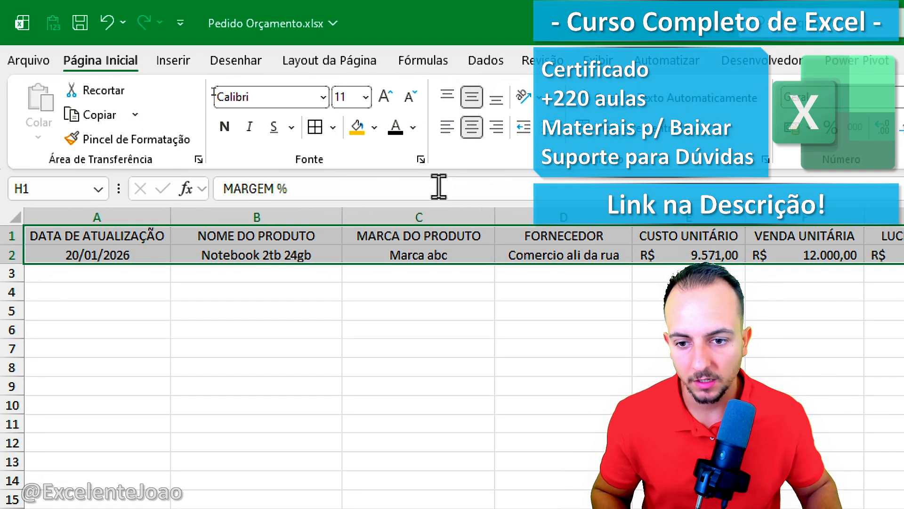
left_click(322, 136)
left_click(298, 332)
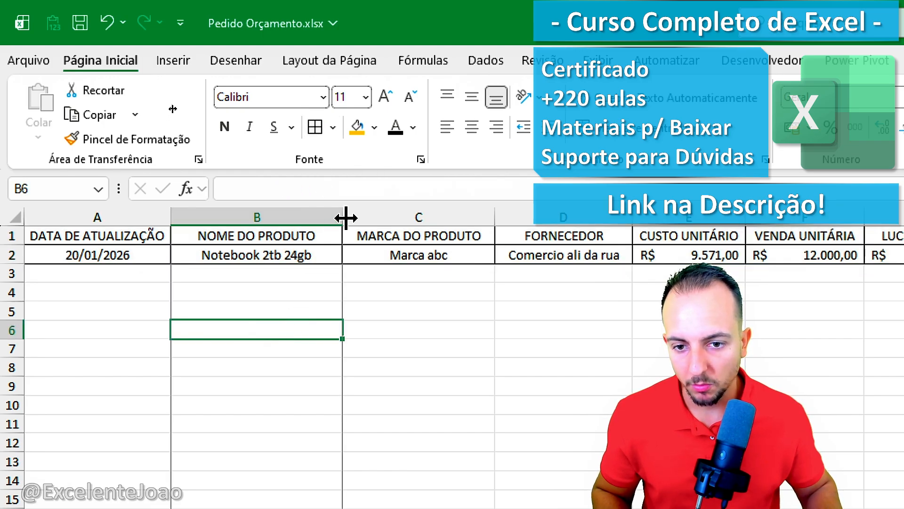
Step: Widen column B and convert the range A1:H2 into a table with headers
left_click_drag(347, 218, 367, 218)
left_click_drag(142, 233, 903, 258)
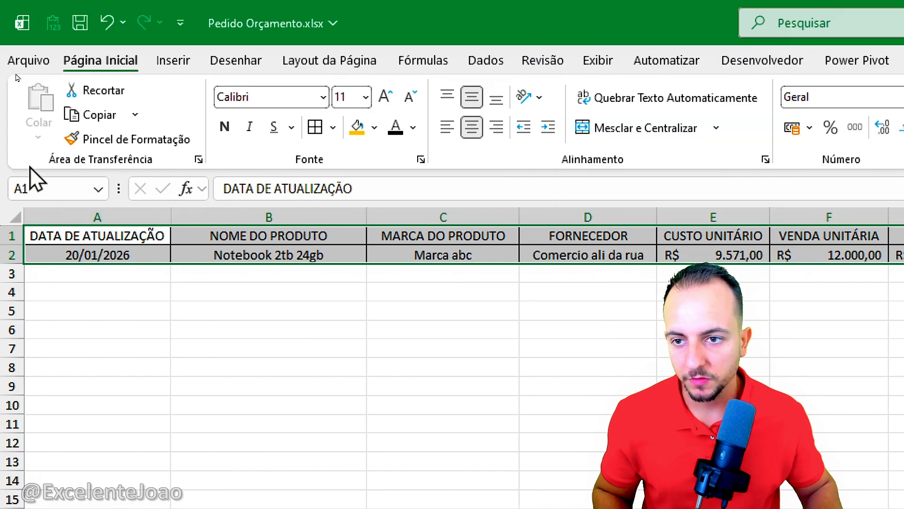
left_click(173, 60)
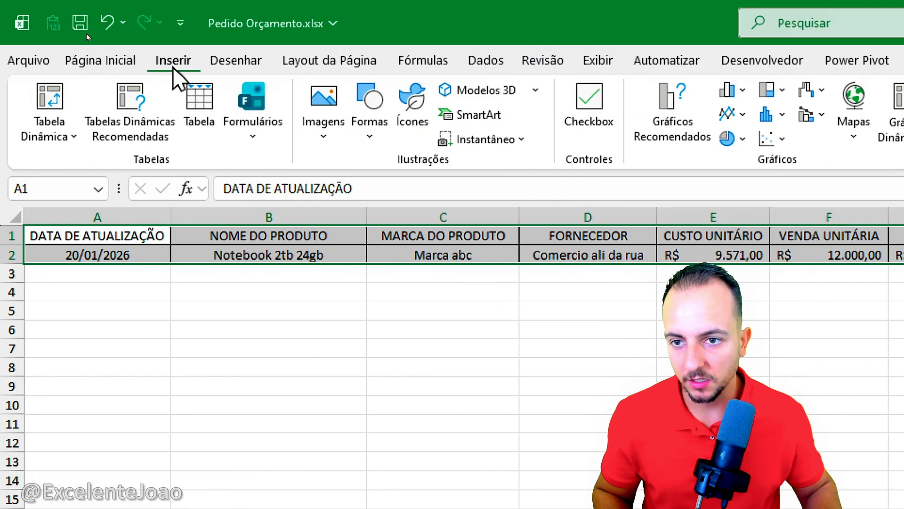
left_click(198, 113)
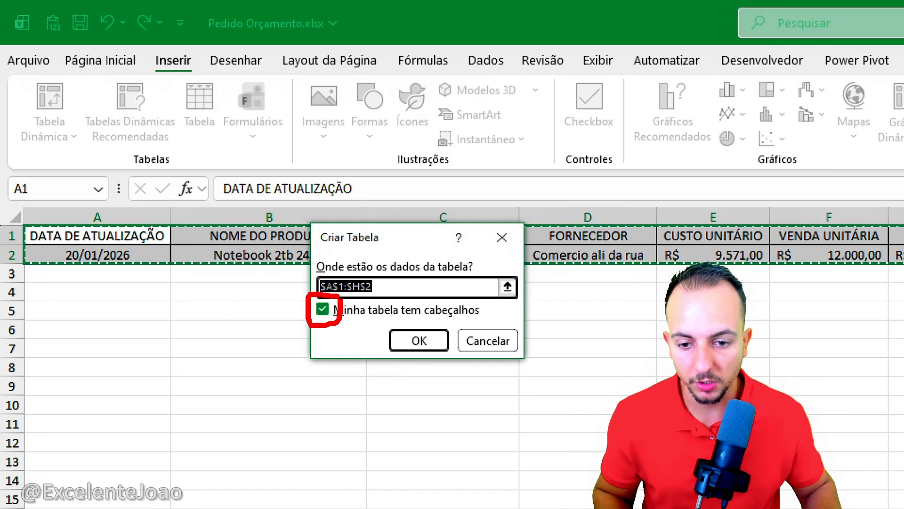
left_click(419, 343)
left_click(453, 350)
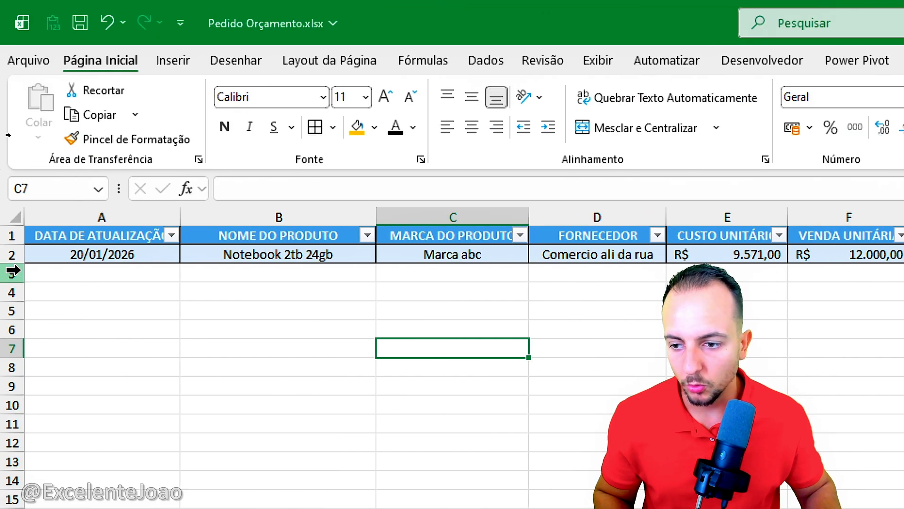
left_click_drag(13, 273, 14, 378)
left_click(98, 354)
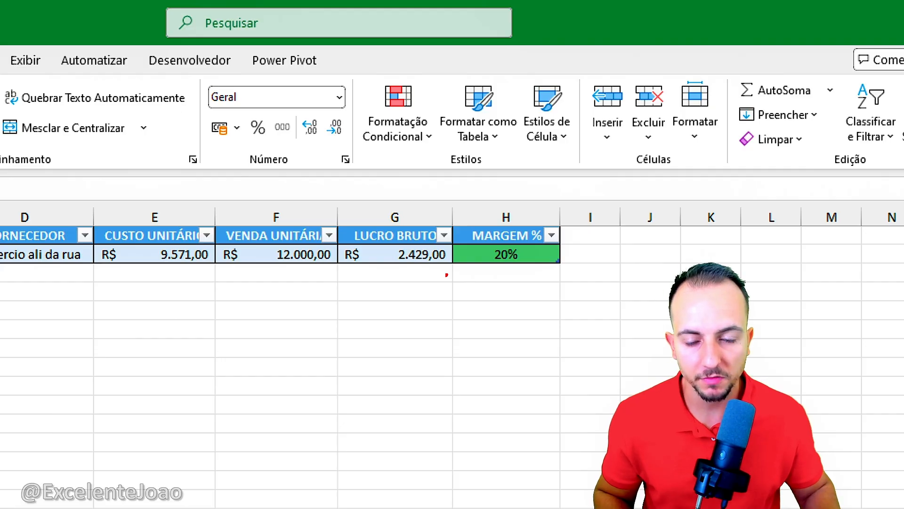
left_click_drag(414, 189, 417, 184)
mouse_move(534, 183)
left_mouse_down()
mouse_move(475, 308)
mouse_move(527, 186)
left_mouse_up()
key("Escape")
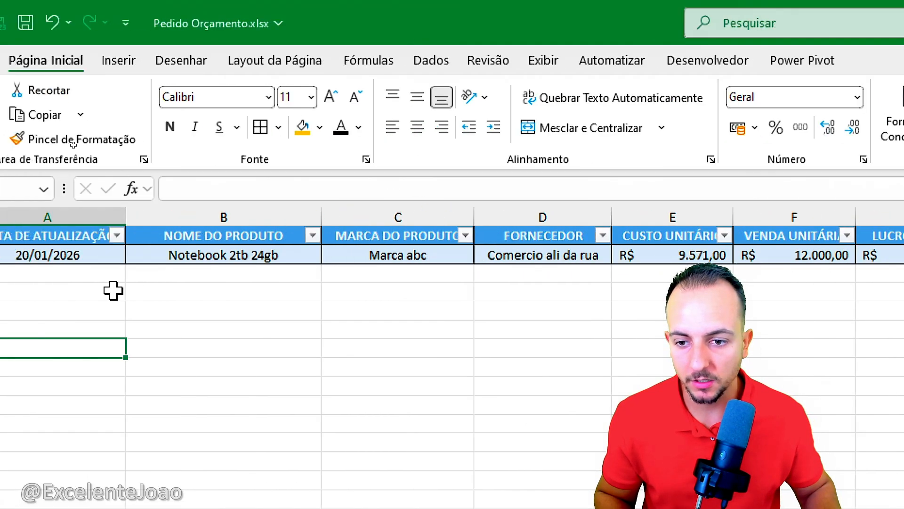
Step: Save the workbook and start a second product record with the update date 20/01/2026 in A3
left_click(59, 278)
key("ctrl+s")
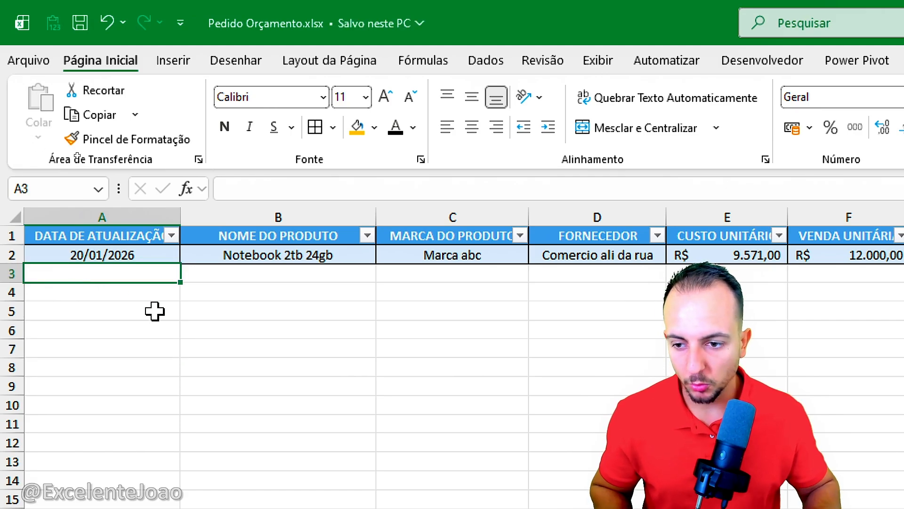
type("20")
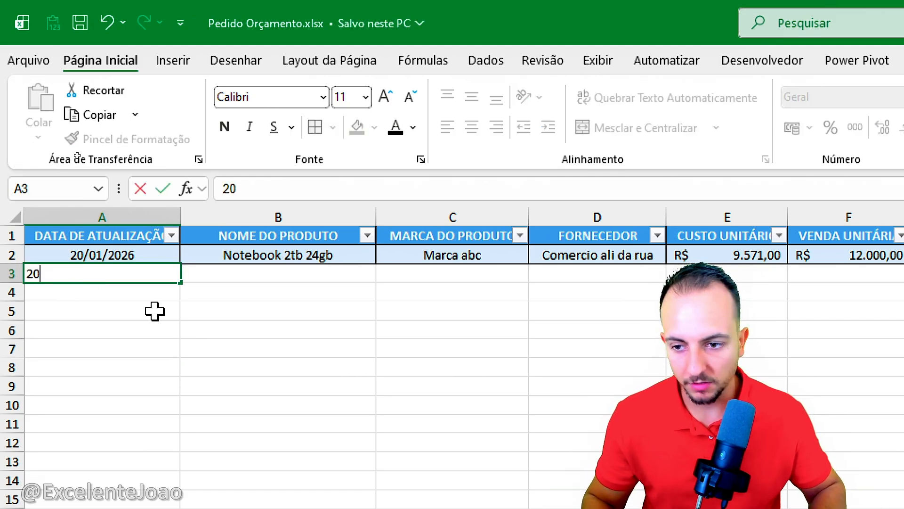
type("/01/2026")
key("Return")
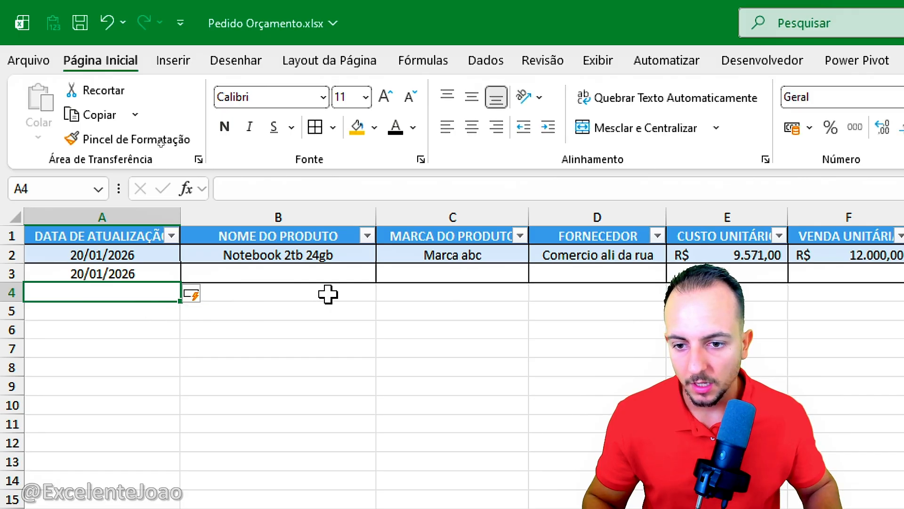
Step: Enter the product name Mouse sem fio in B3 and the brand Mouse 123 in C3
key("Up")
key("Right")
type("M")
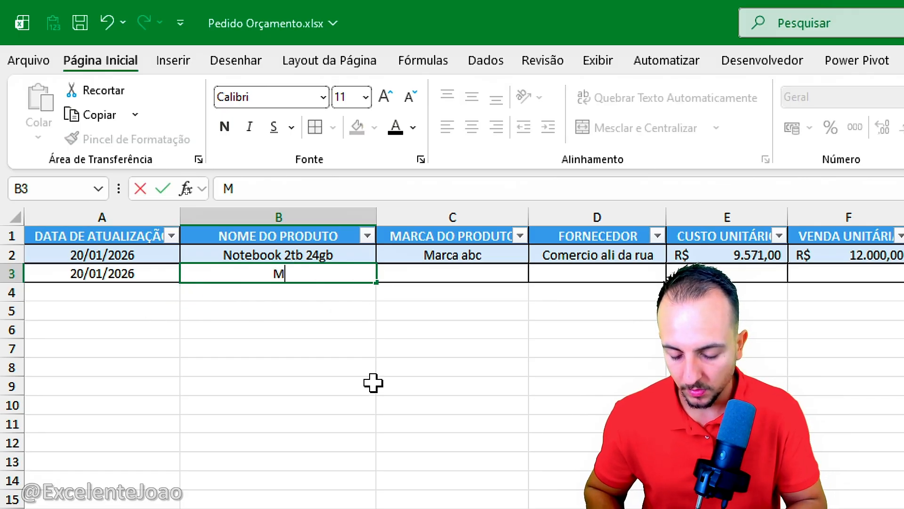
type("ouse sem fio")
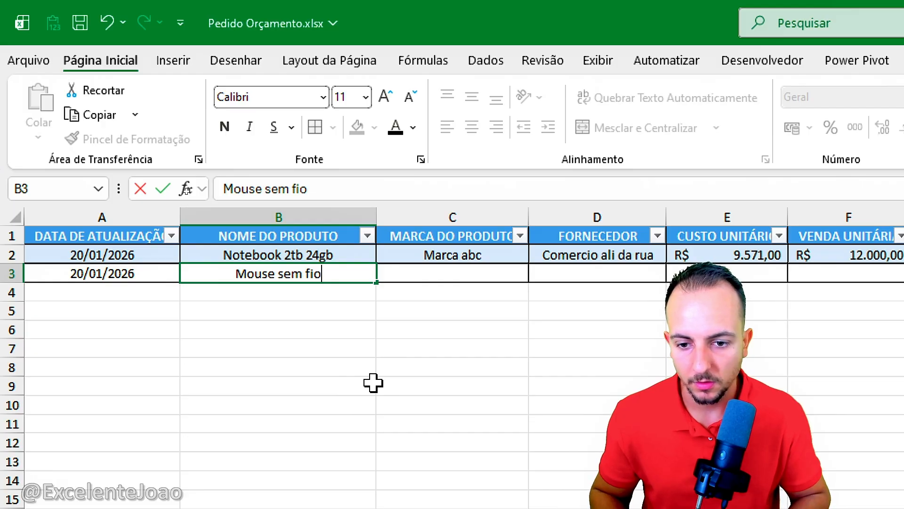
key("Return")
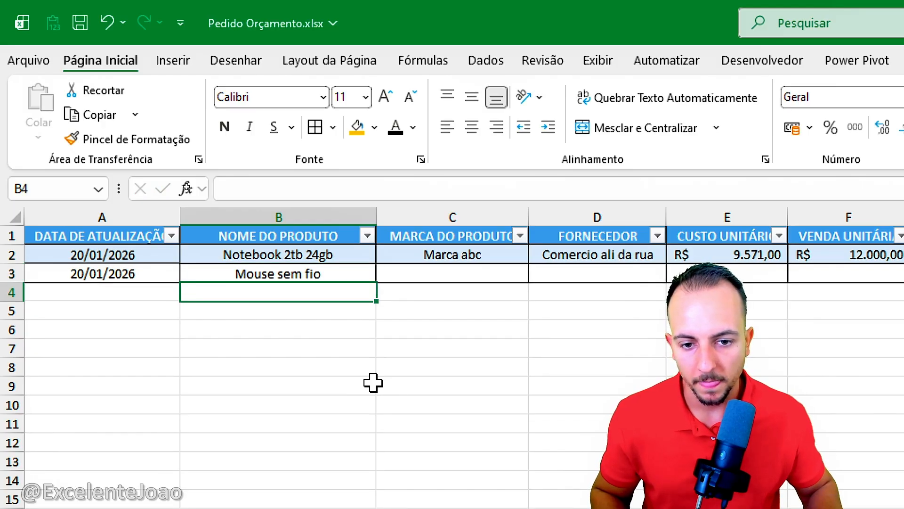
left_click(494, 274)
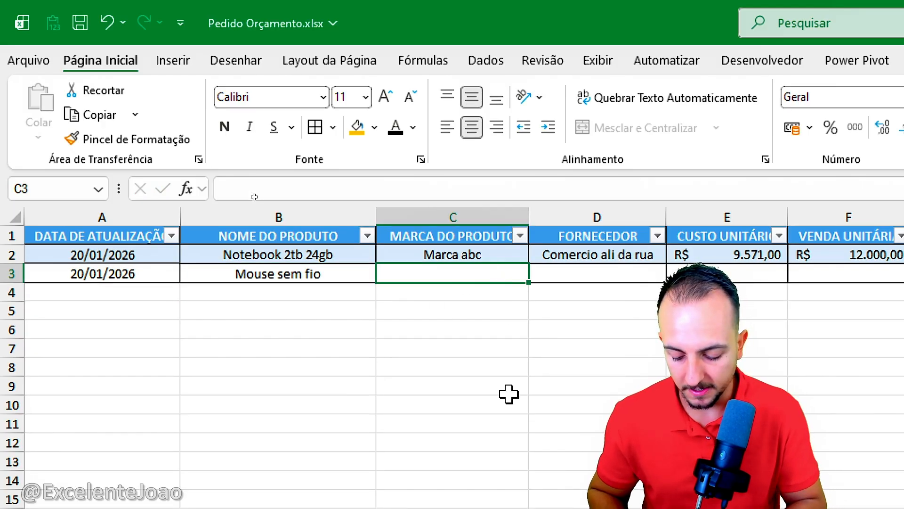
type("Mouse 123")
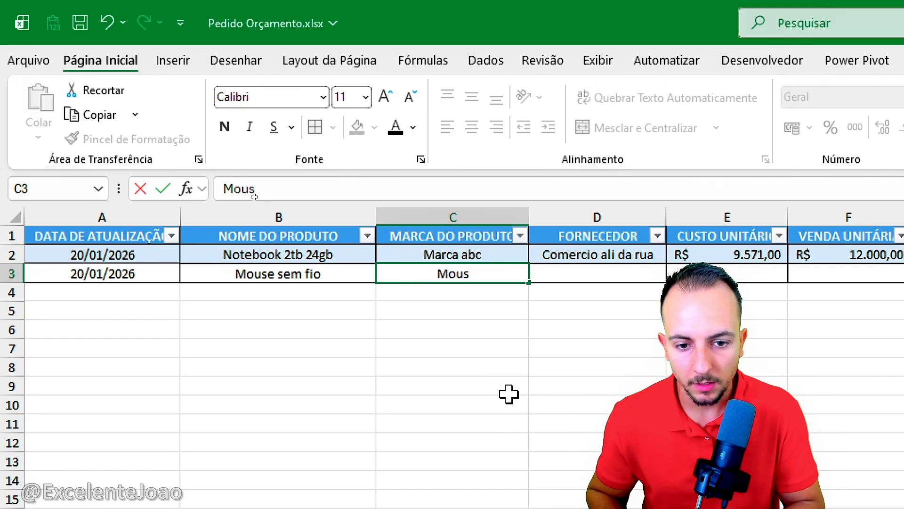
key("Return")
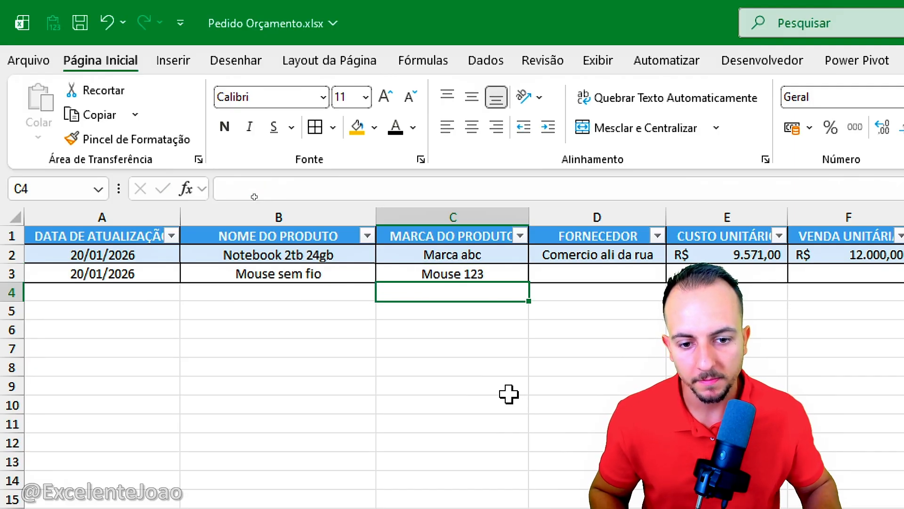
Step: Enter the supplier Loja 321 in D3
left_click(584, 292)
left_click(592, 277)
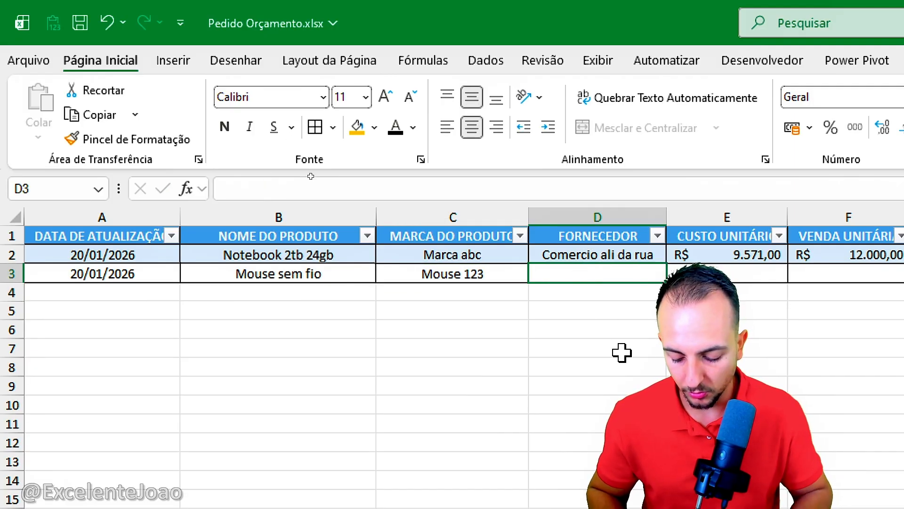
type("Loja")
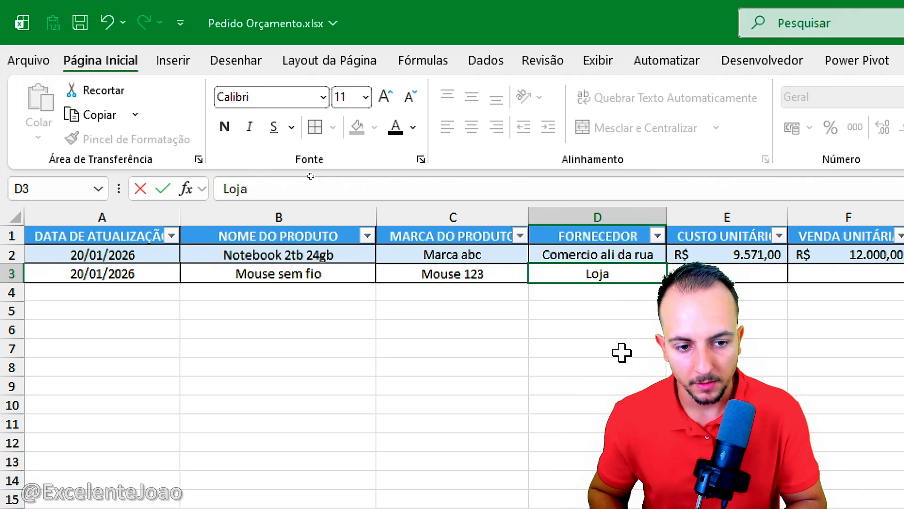
type(" 321")
key("Return")
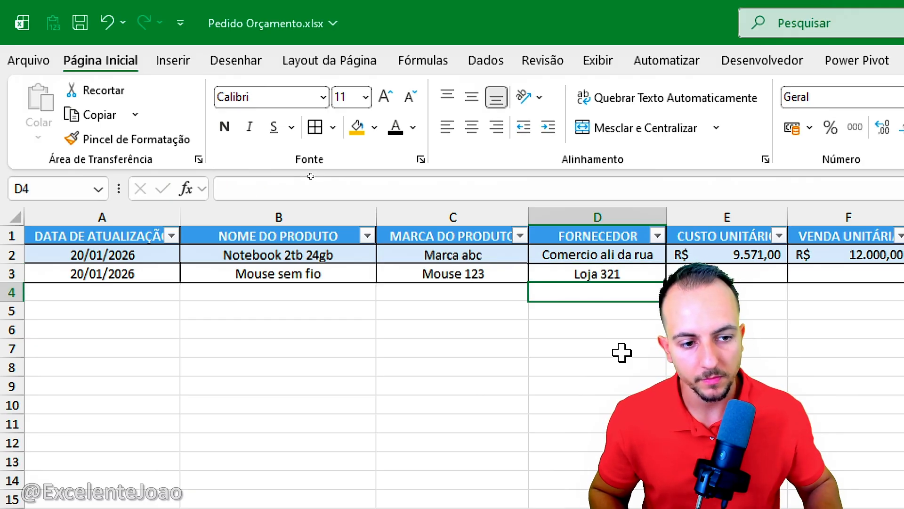
Step: Enter the unit cost 90 in E3 and the unit sale price 100 in F3
left_click(757, 275)
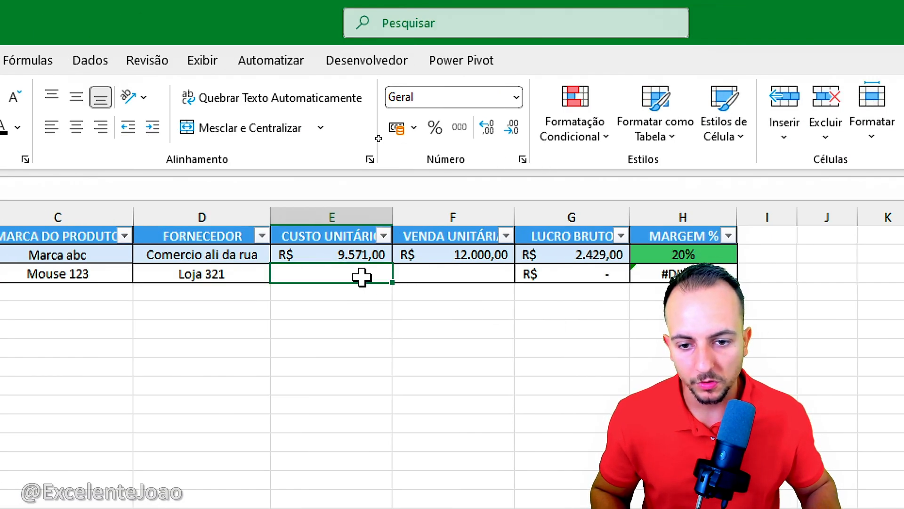
type("90")
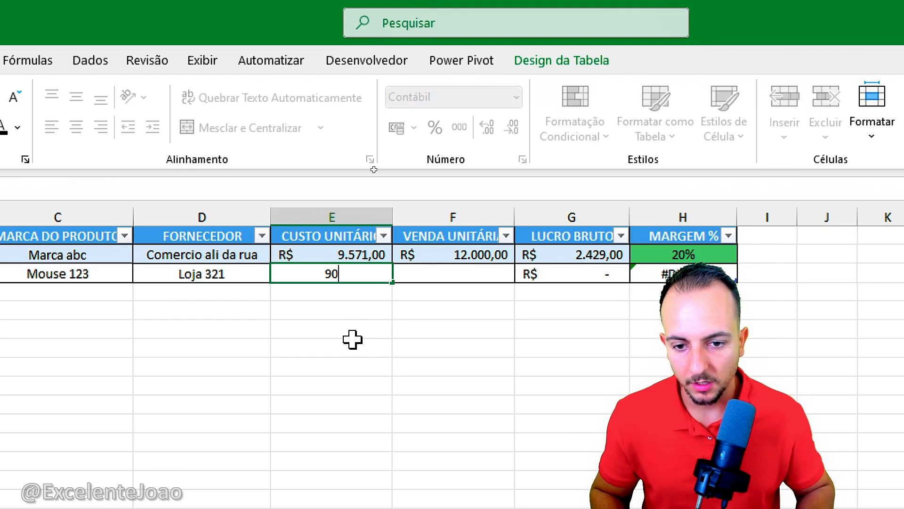
key("Tab")
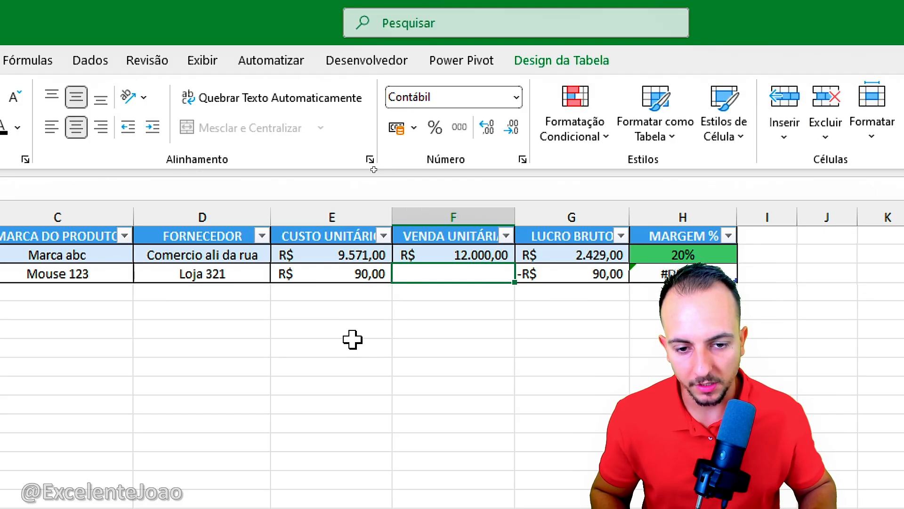
type("100")
key("Return")
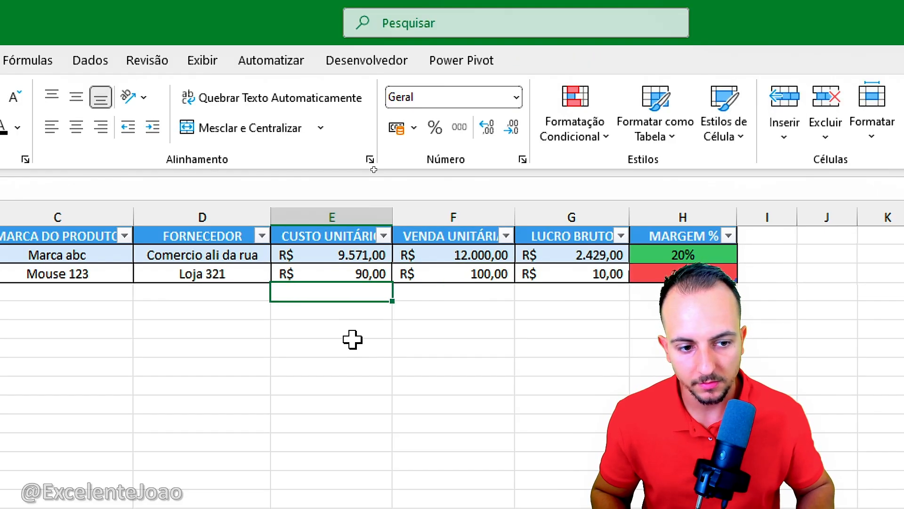
Step: Set the unit sale price of Mouse sem fio in F3 to 115
left_click(430, 341)
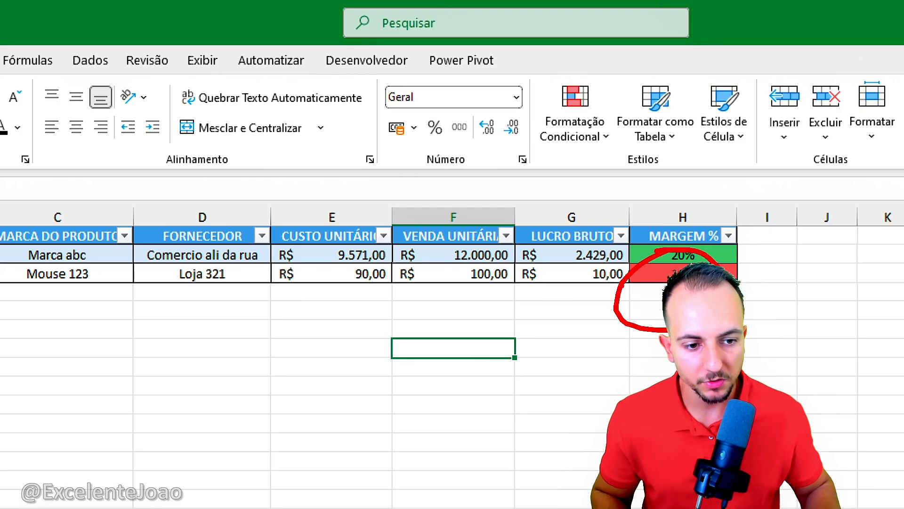
left_click(499, 272)
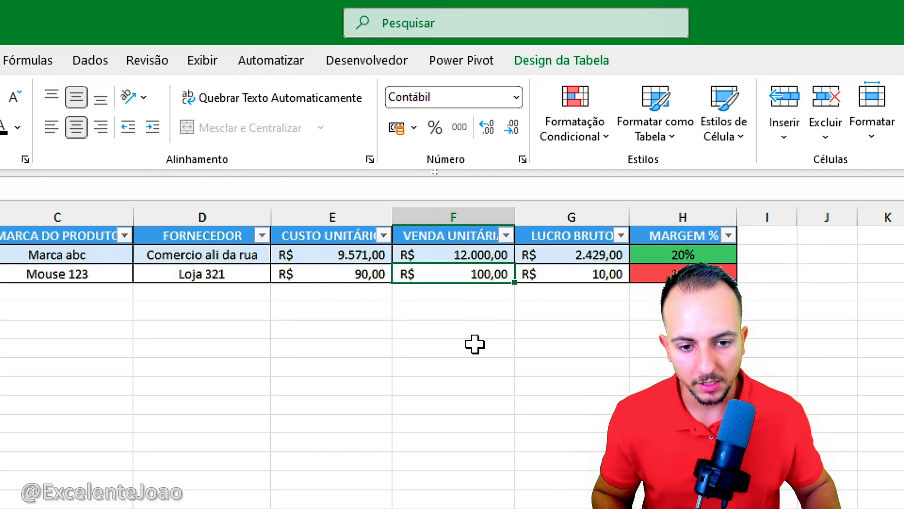
type("5")
key("Return")
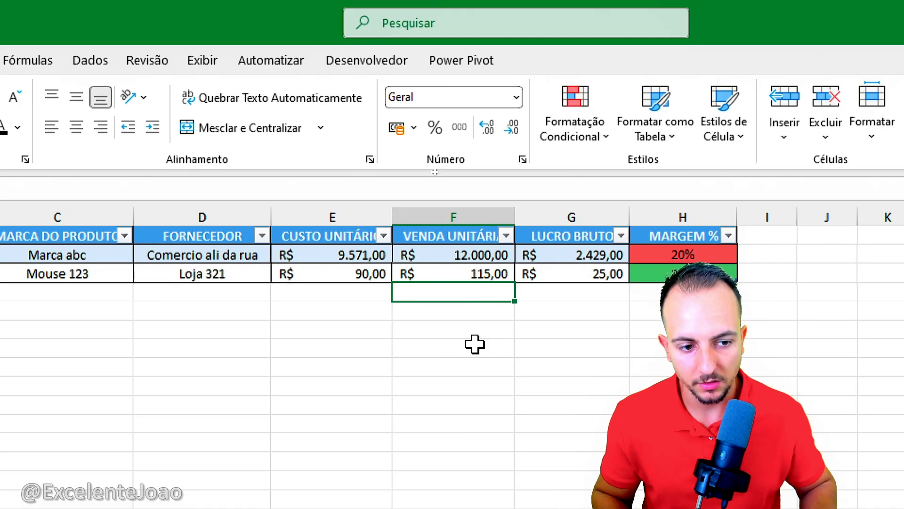
left_click(474, 344)
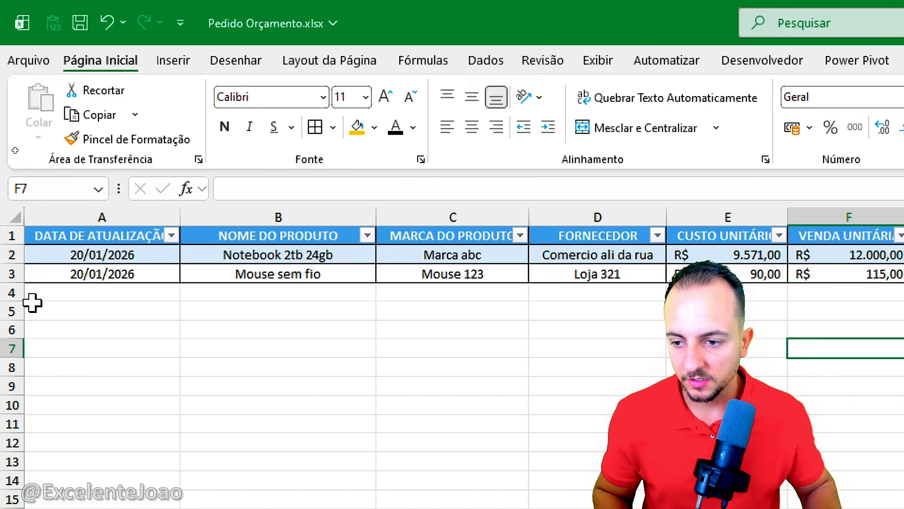
left_click(14, 292)
left_click(89, 292)
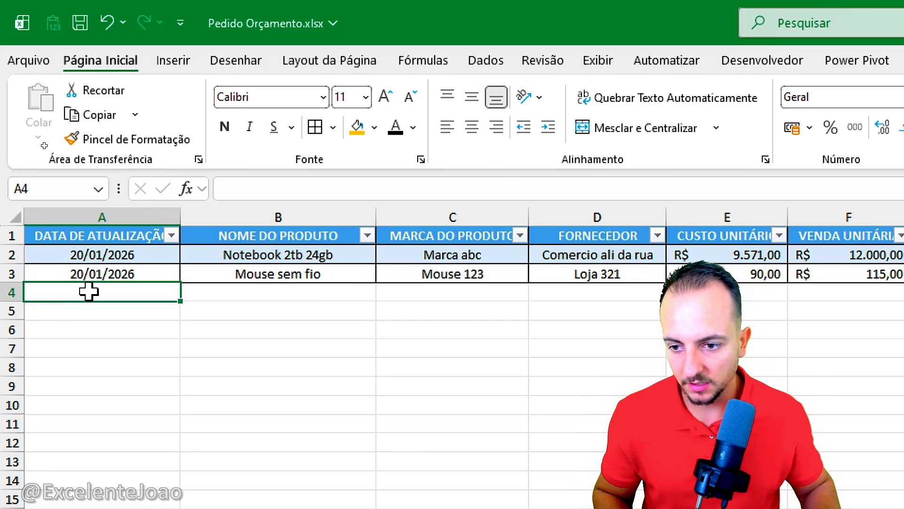
left_click_drag(88, 292, 277, 313)
left_click(525, 365)
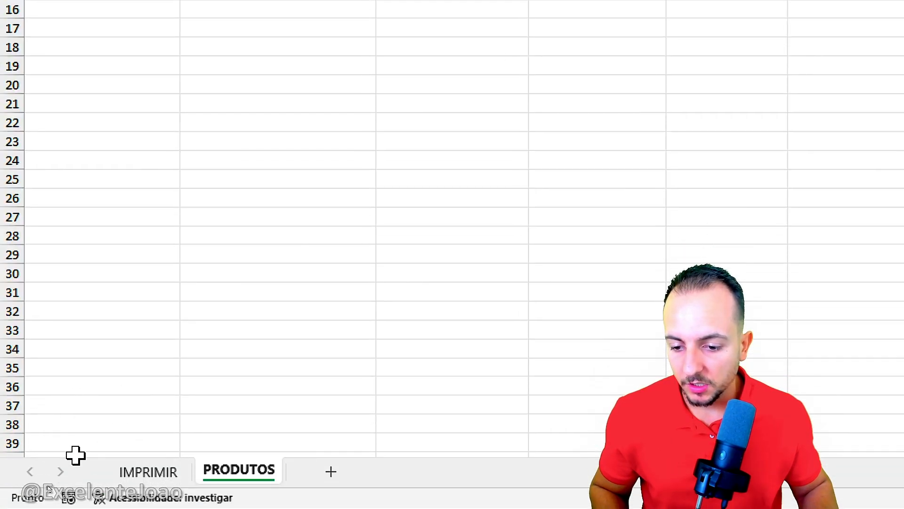
left_click(74, 490)
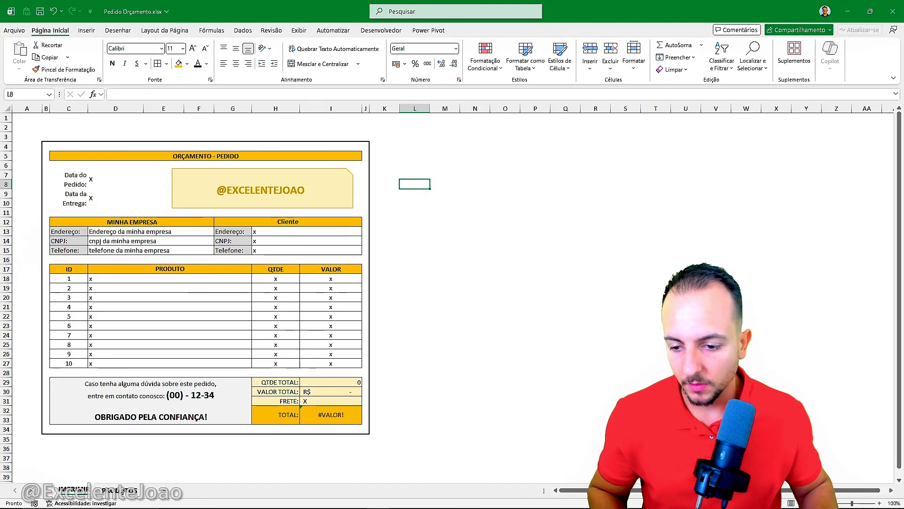
left_click(239, 474)
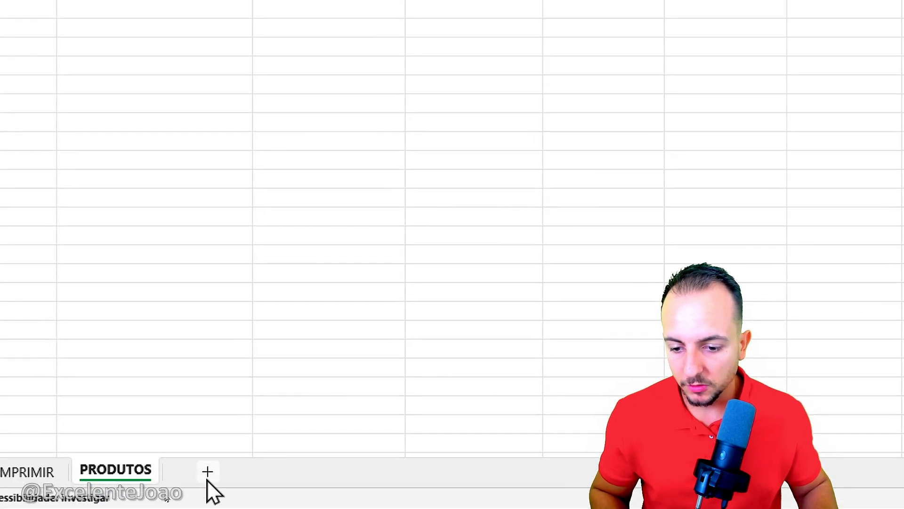
Step: Add a new worksheet after PRODUTOS and rename it CLIENTES
left_click(166, 489)
right_click(167, 493)
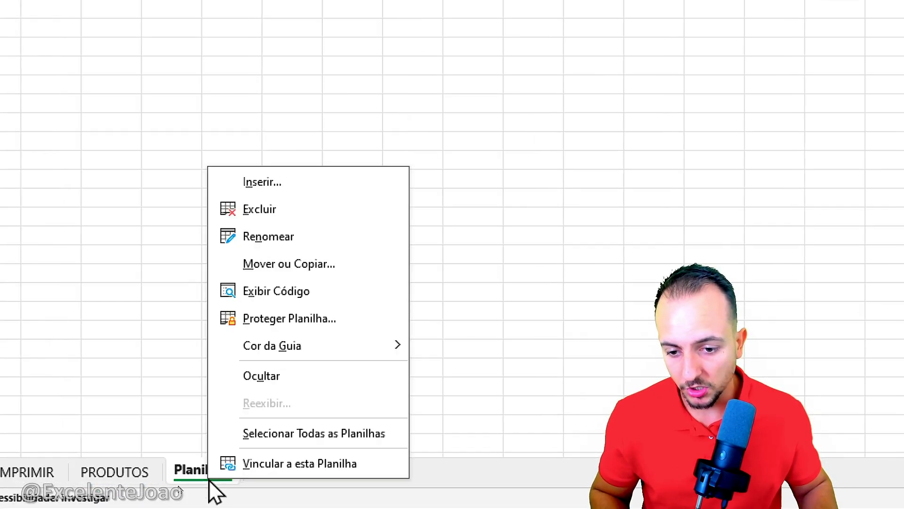
left_click(366, 236)
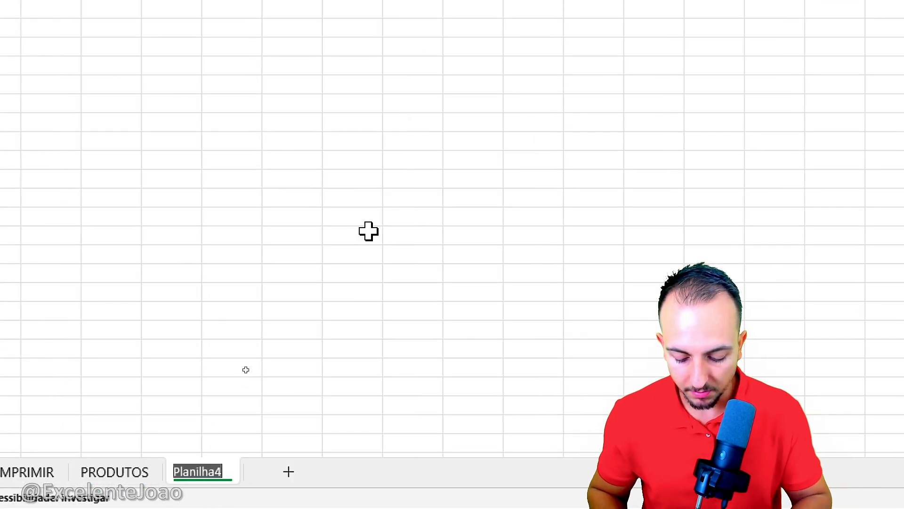
type("CLIENTES")
key("Return")
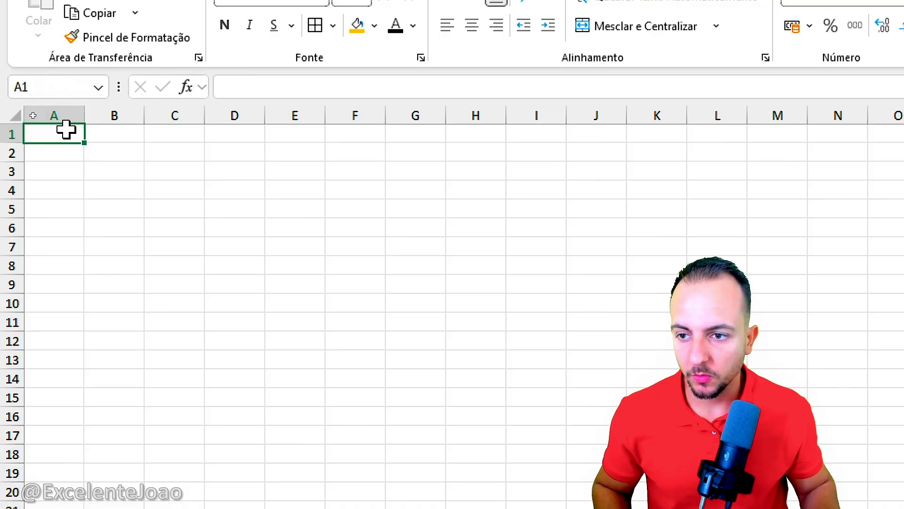
Step: Enter the headers DATA DE ATUALIZAÇÃO in A1 and NOME DO CLIENTE in B1 of the CLIENTES sheet
type("DATA")
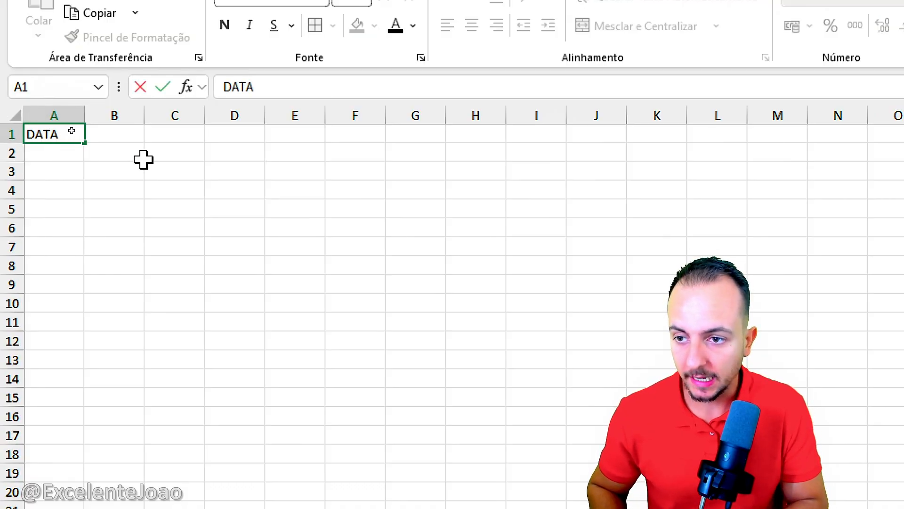
type(" DE ATUALI")
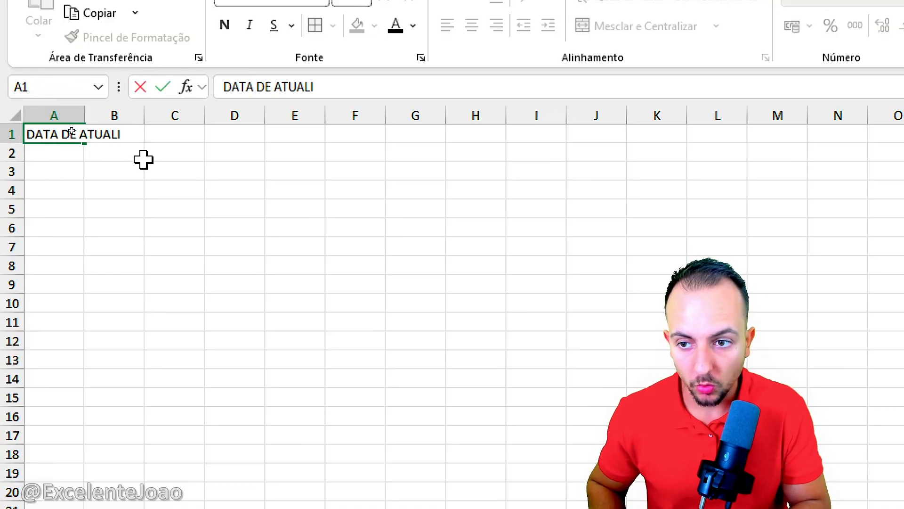
type("ZAÇÃO")
key("Tab")
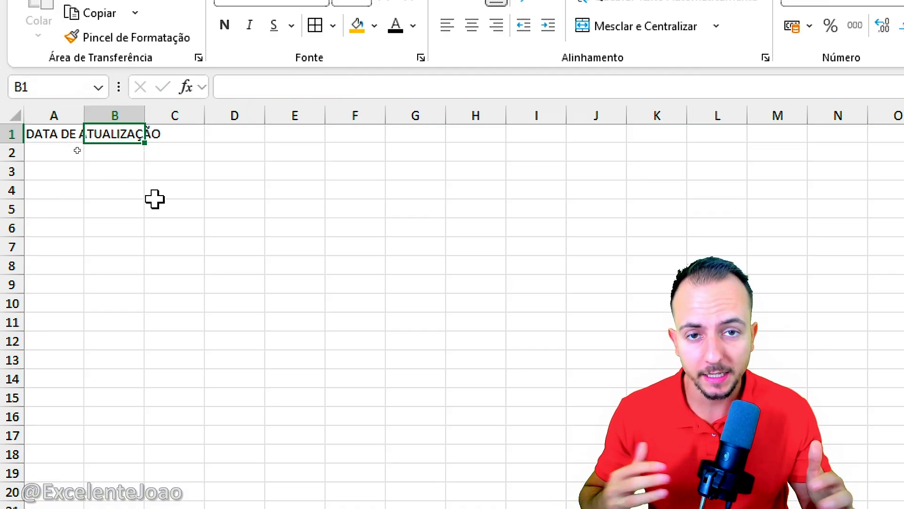
type("NOME")
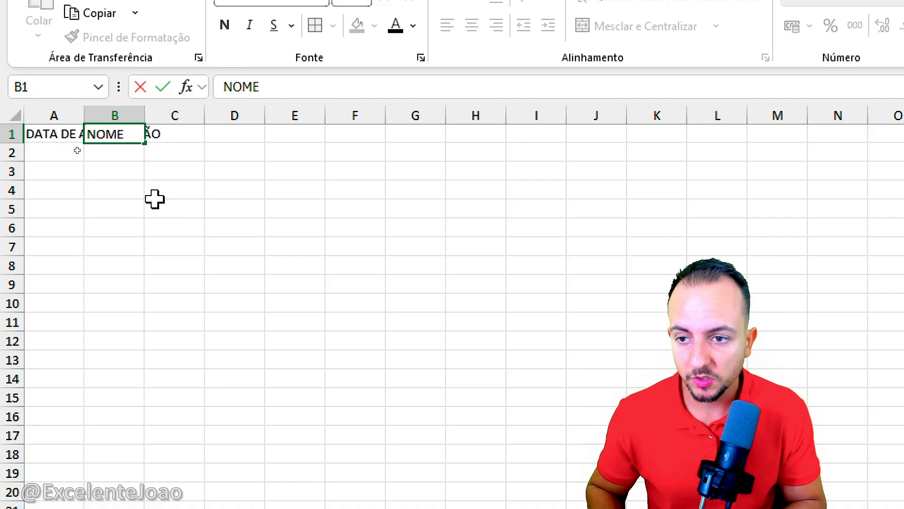
type(" DO CLIENTE")
key("Tab")
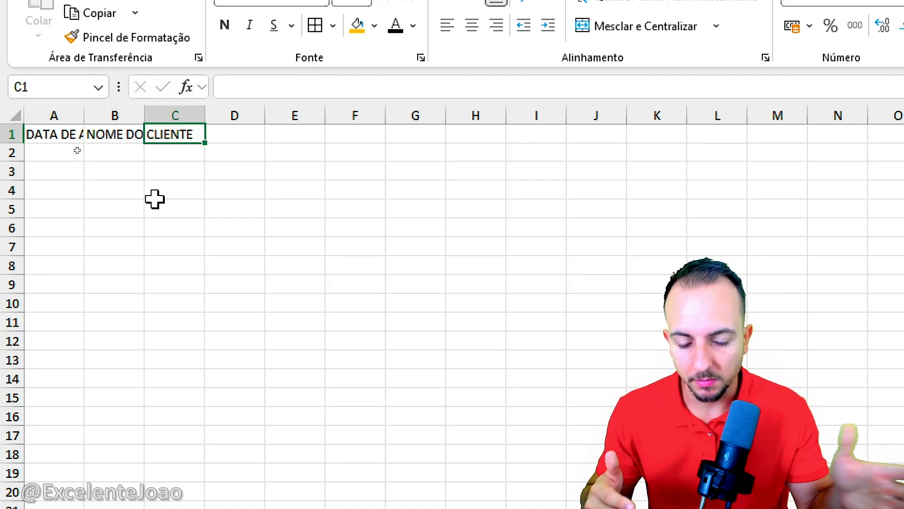
Step: Enter the headers CNPJ CPF in C1 and TELEFONE in D1
type("CNPJ")
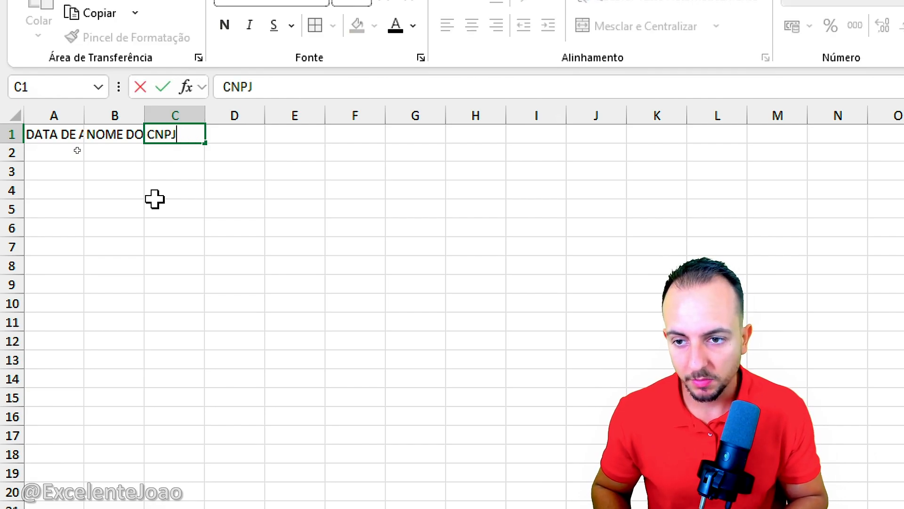
type(" CPF")
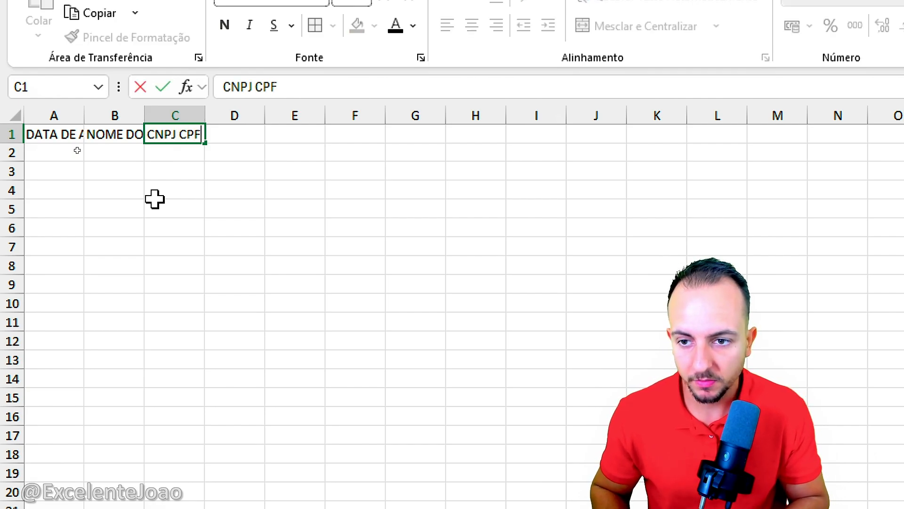
key("Tab")
type("TE")
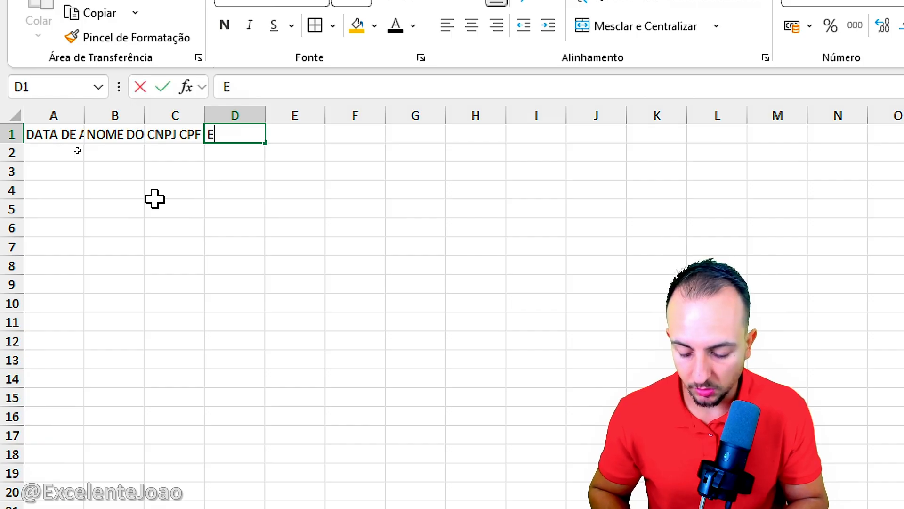
type("LEFONE")
key("Tab")
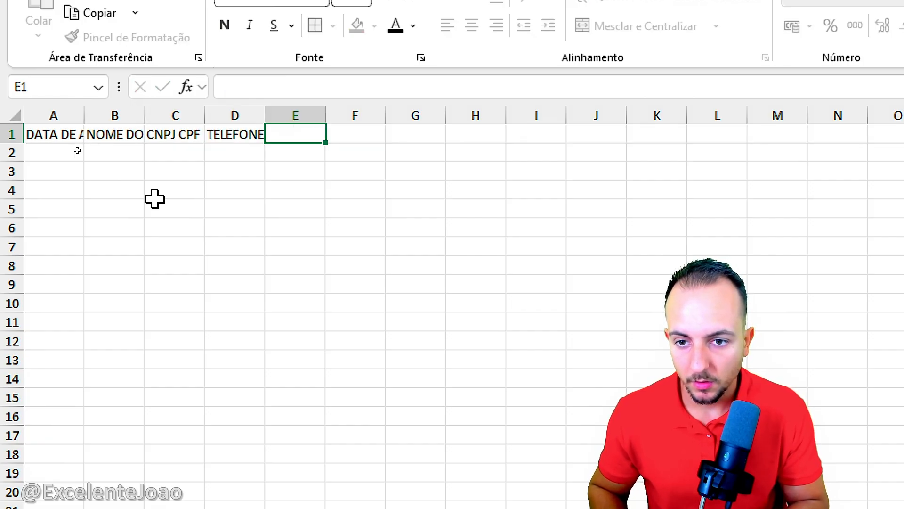
Step: Enter the headers EMAIL in E1 and ENDEREÇO in F1
type("EMAIL")
key("Tab")
type("ENDERELI")
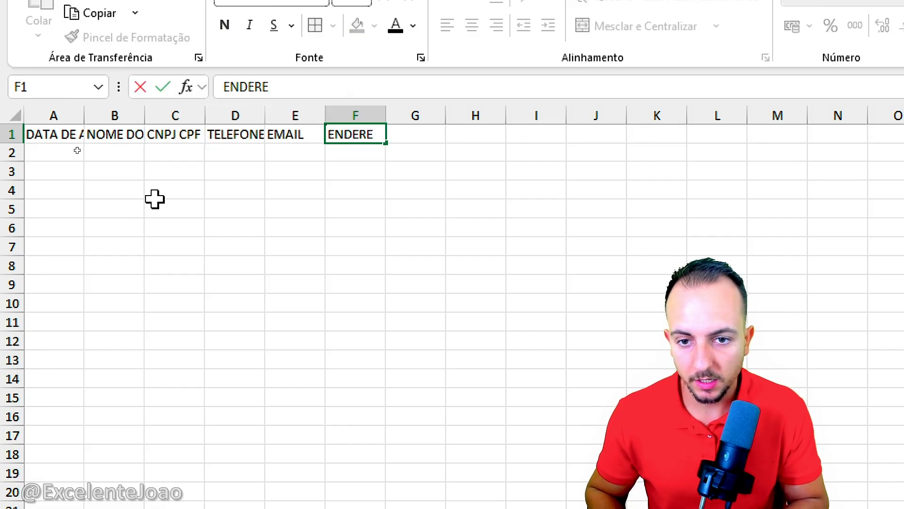
key("BackSpace")
key("BackSpace")
type("ÇO")
key("Return")
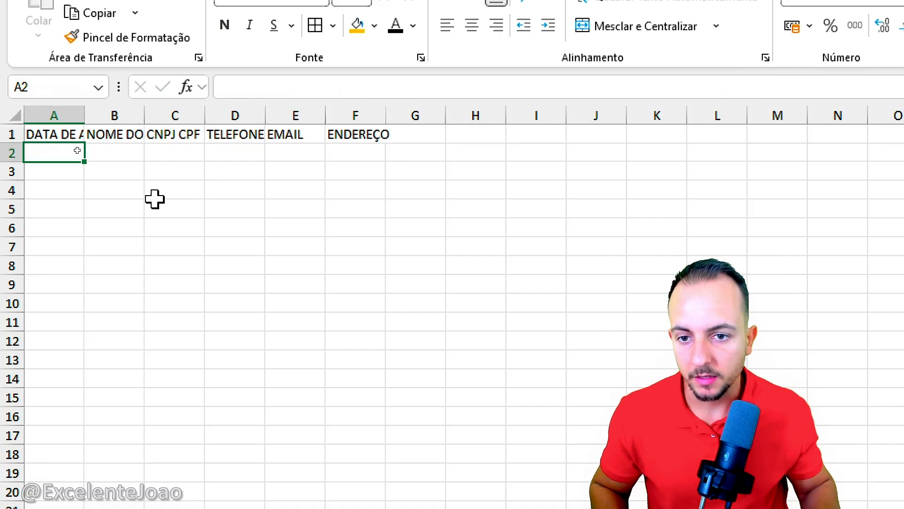
Step: Widen column A to fit its header and enter the update date 20/01/2026 in A2
left_click_drag(83, 115, 184, 117)
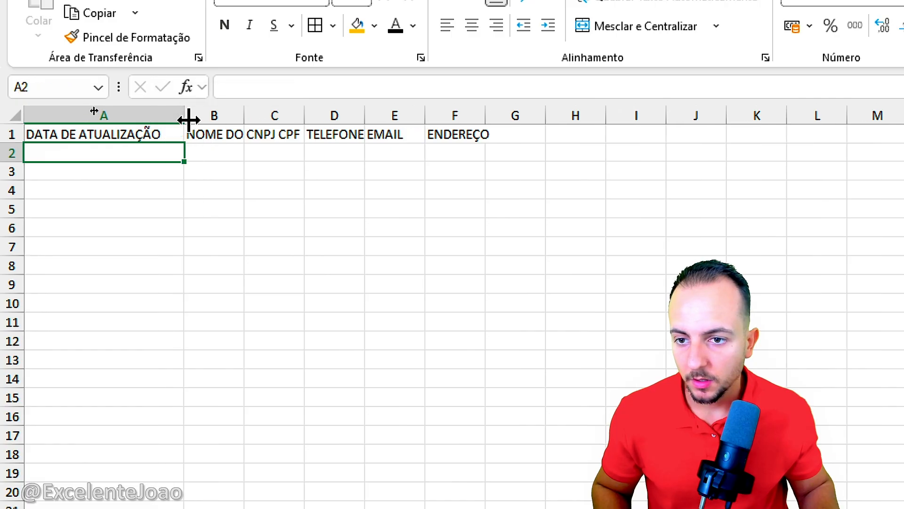
type("2")
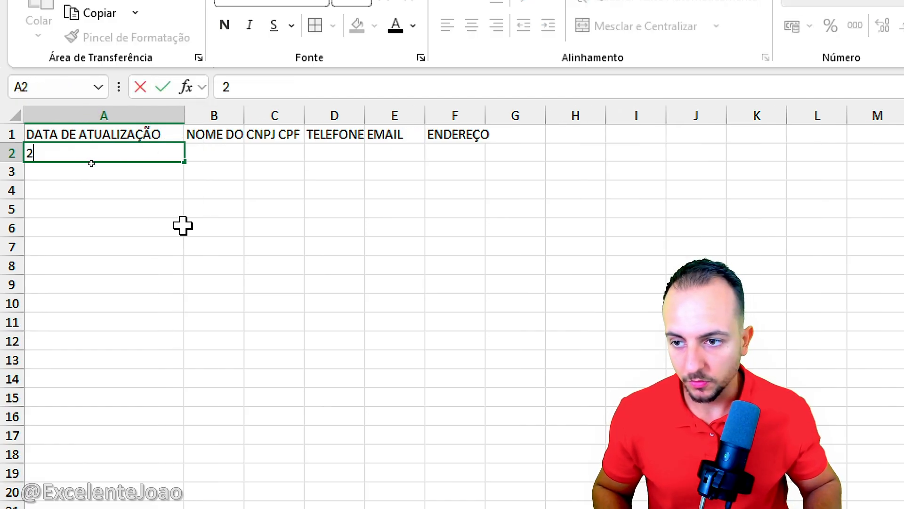
type("0/01/2026")
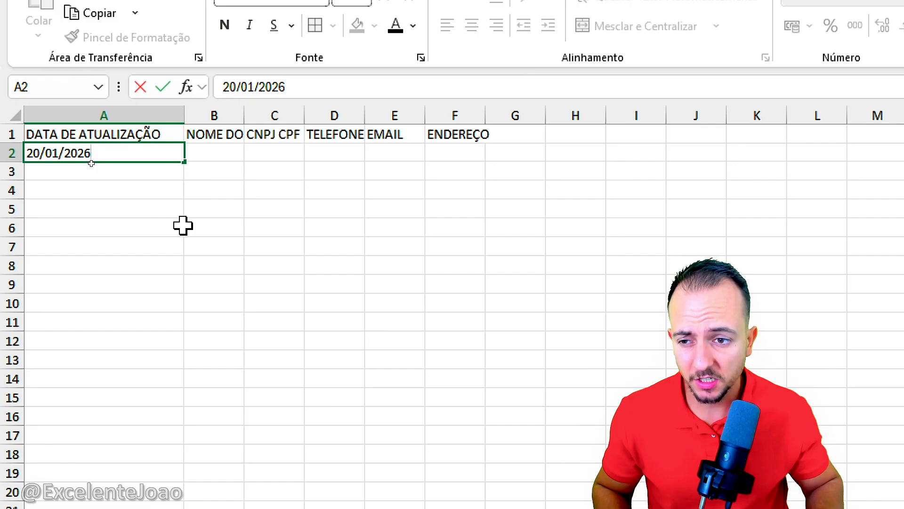
key("Return")
Step: Widen column B to fit its header and enter the customer's name in B2
left_click_drag(244, 115, 343, 116)
left_click(275, 151)
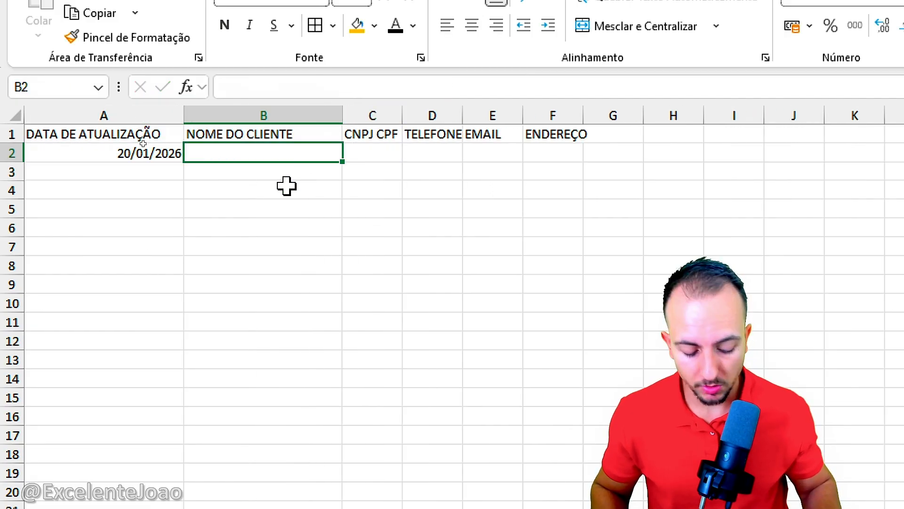
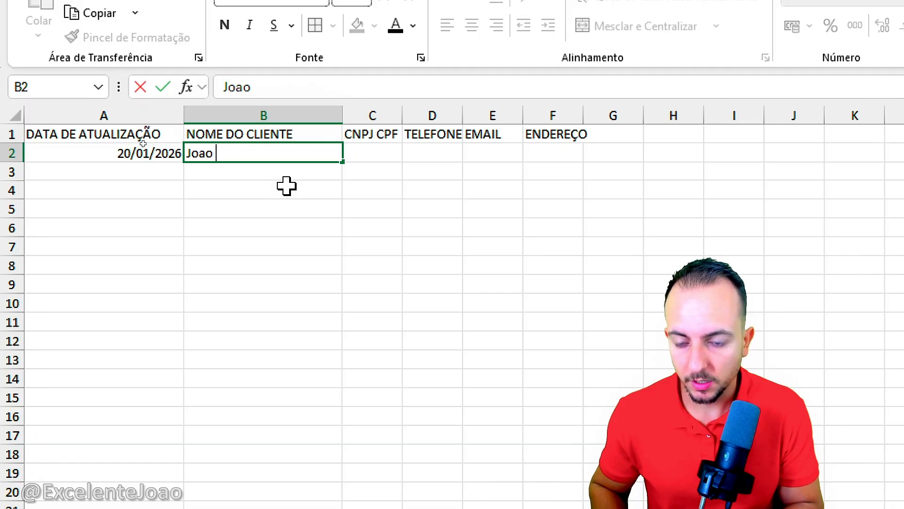
key("Tab")
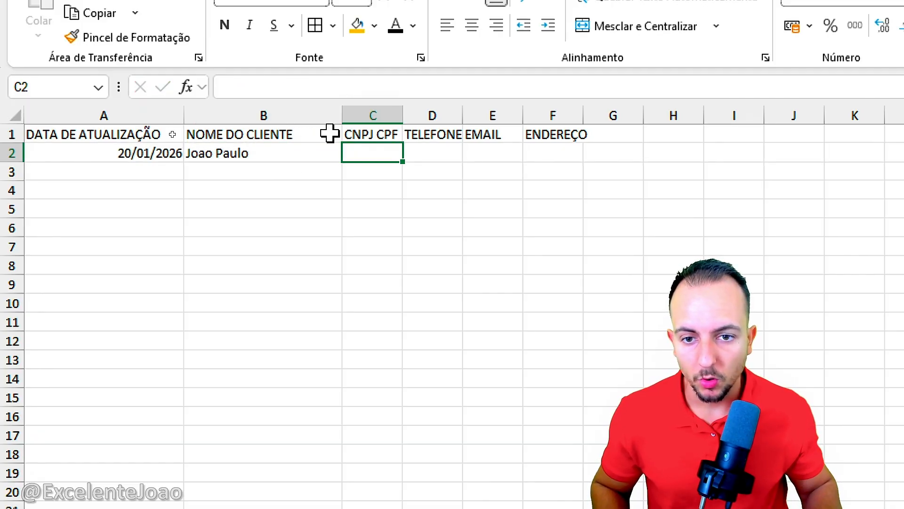
Step: Enter the customer's CNPJ/CPF number in C2 and phone number in D2, widening columns C and D
type("123")
key("Return")
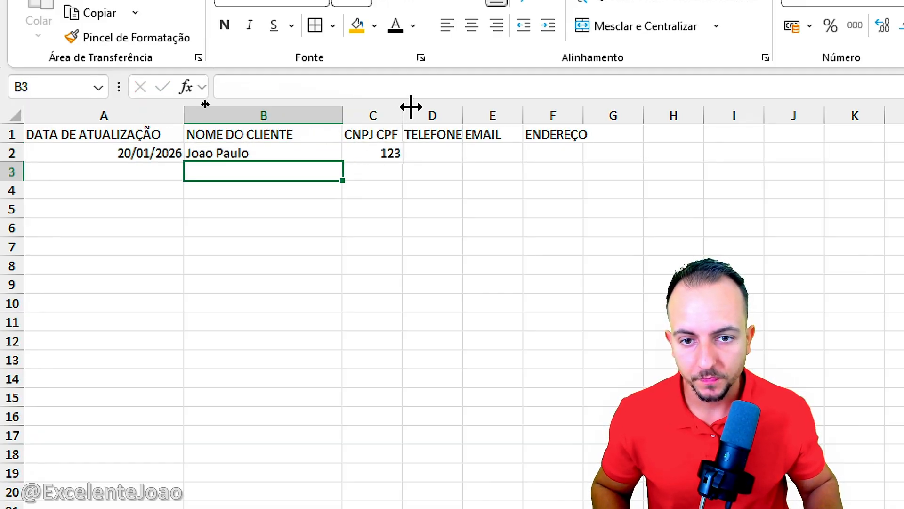
left_click_drag(411, 105, 466, 103)
left_click_drag(528, 115, 604, 118)
left_click(547, 155)
type("123")
left_click(575, 228)
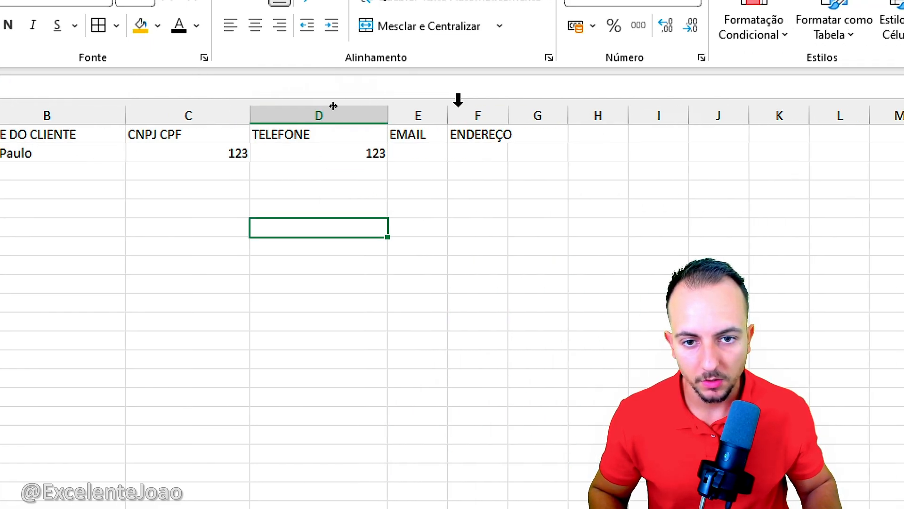
Step: Widen column E and enter the customer's e-mail in E2
left_click_drag(448, 111, 517, 112)
left_click(455, 158)
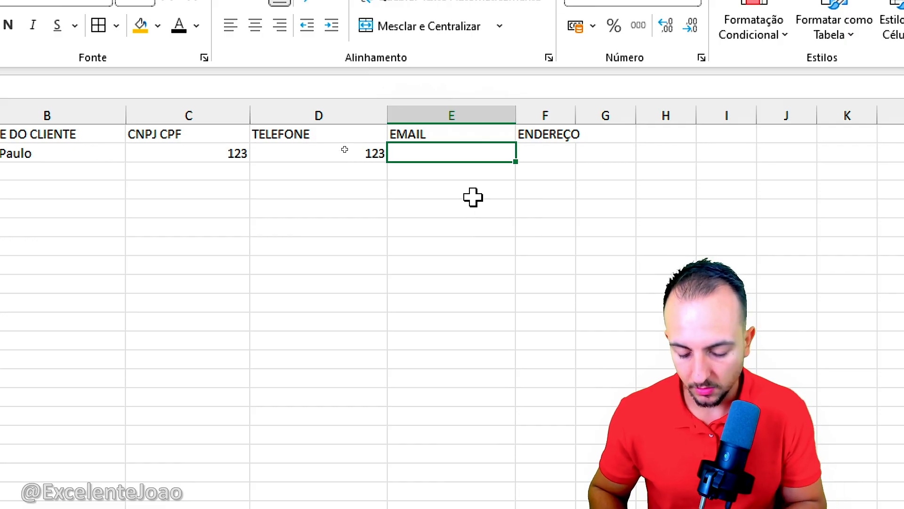
type("joao@")
key("Return")
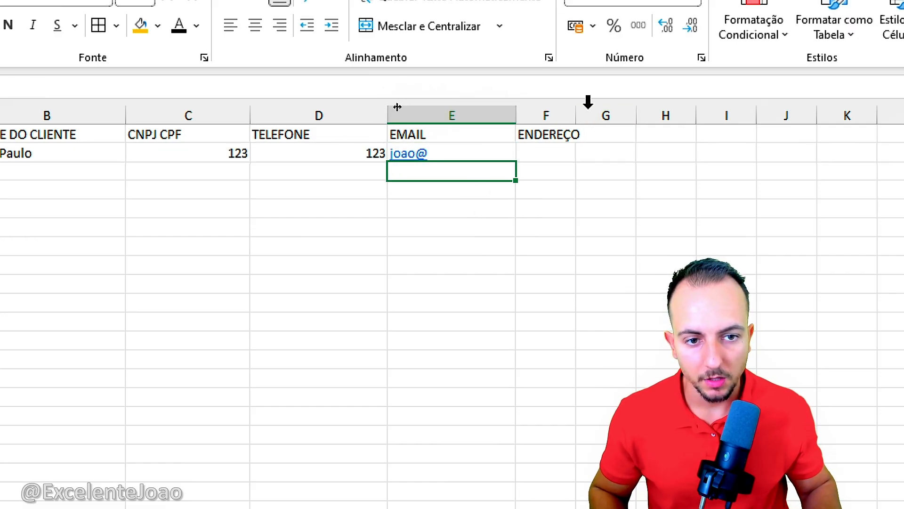
Step: Widen column F and enter the customer's full address, including complement and CEP, in F2
left_click_drag(576, 114, 682, 113)
left_click(609, 153)
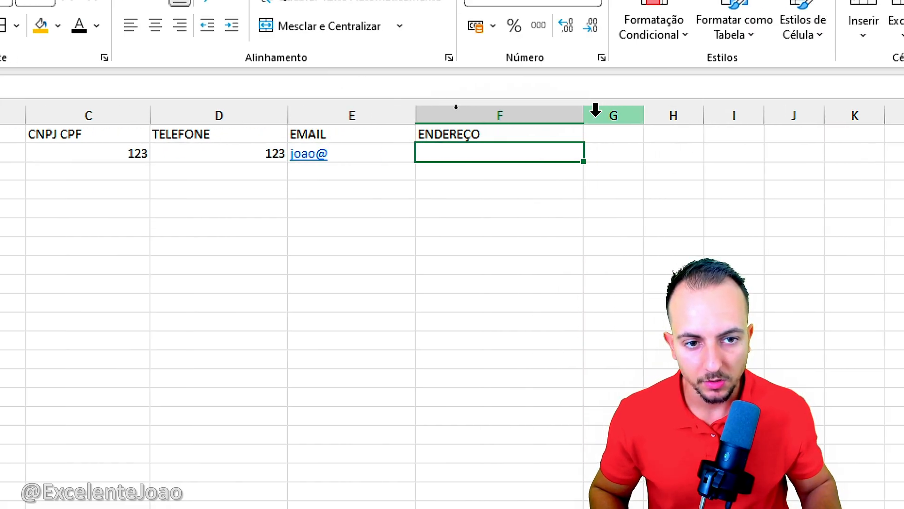
left_click_drag(585, 113, 636, 115)
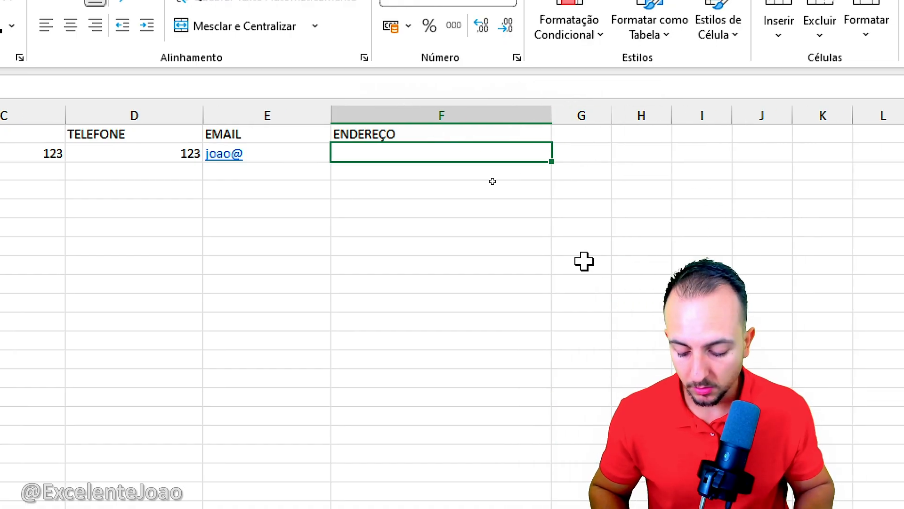
type("Rua 123, Bairro 123, ")
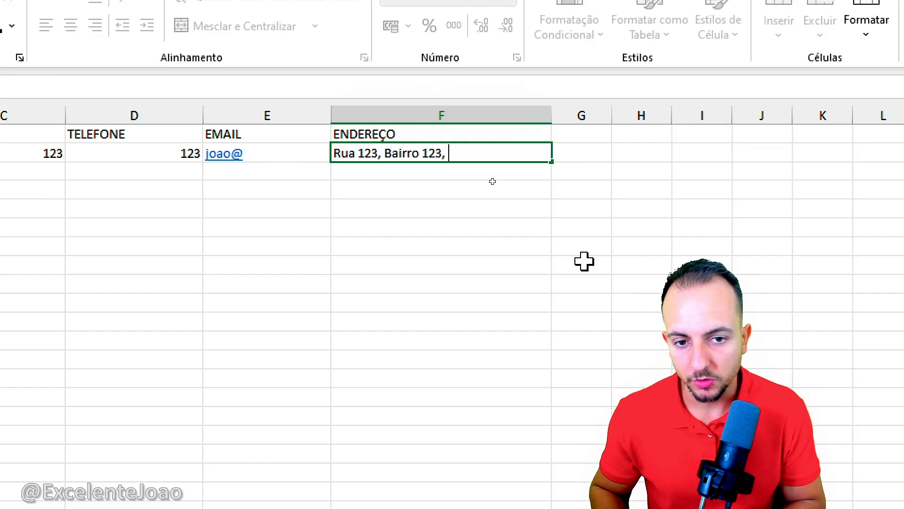
type("Compl")
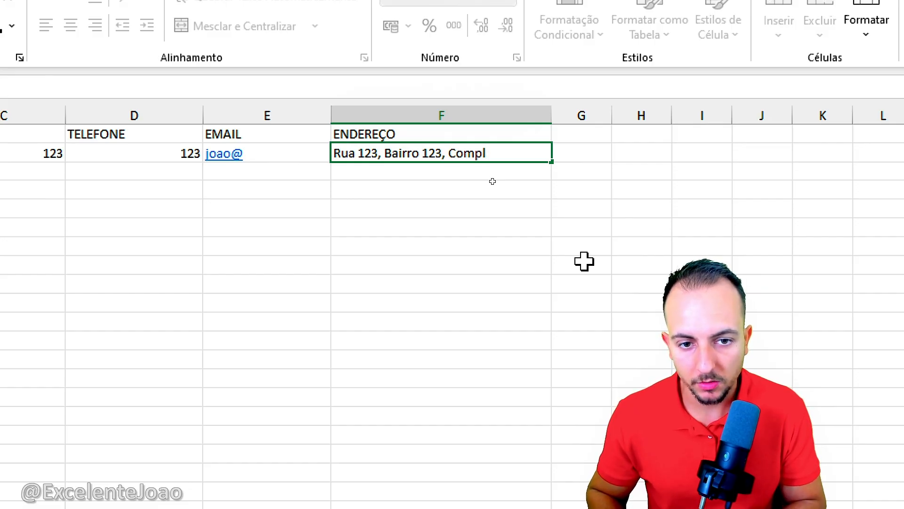
type("emtno 123,")
key("Return")
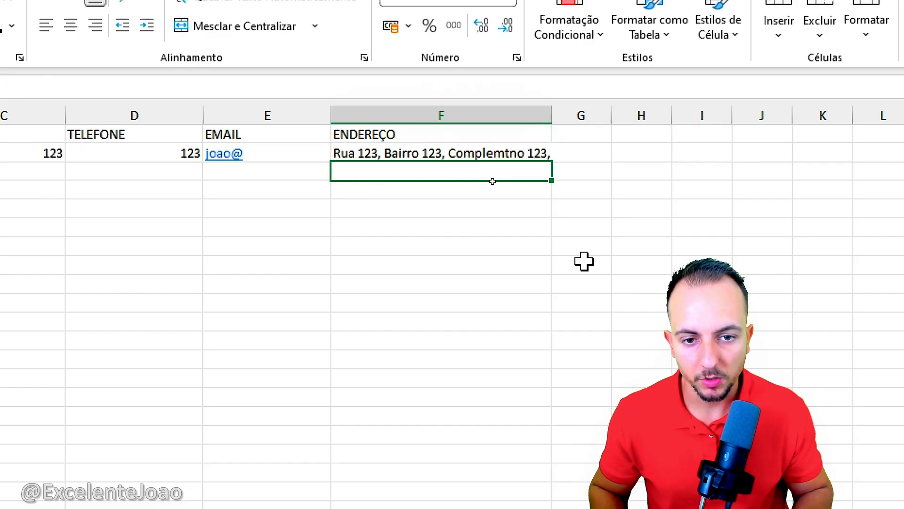
left_click_drag(552, 116, 602, 115)
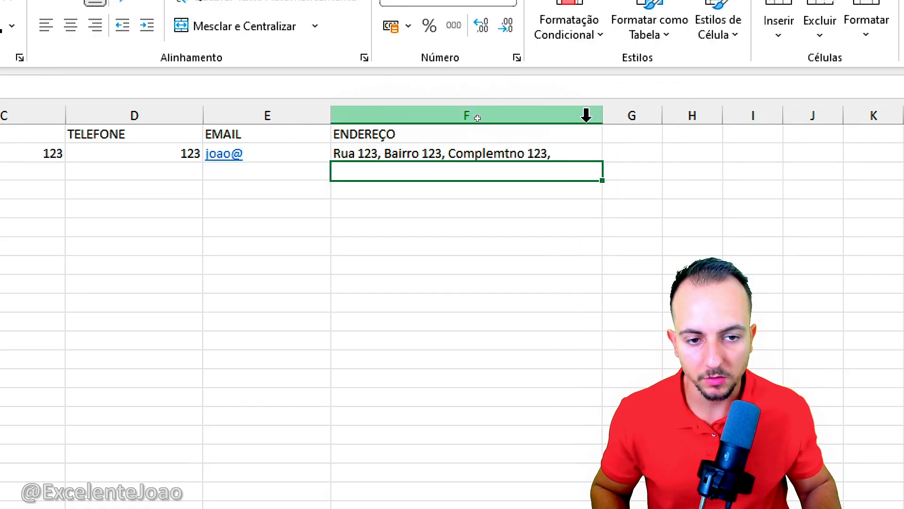
double_click(569, 153)
type("Cep 123")
key("Return")
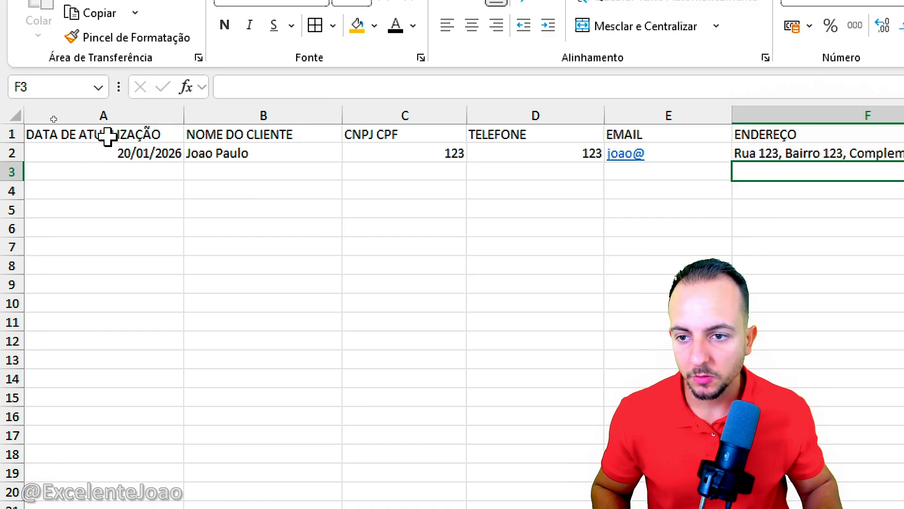
Step: Centre the customer data in A1:F2 horizontally and vertically and apply borders to all its cells
left_click_drag(108, 137, 847, 153)
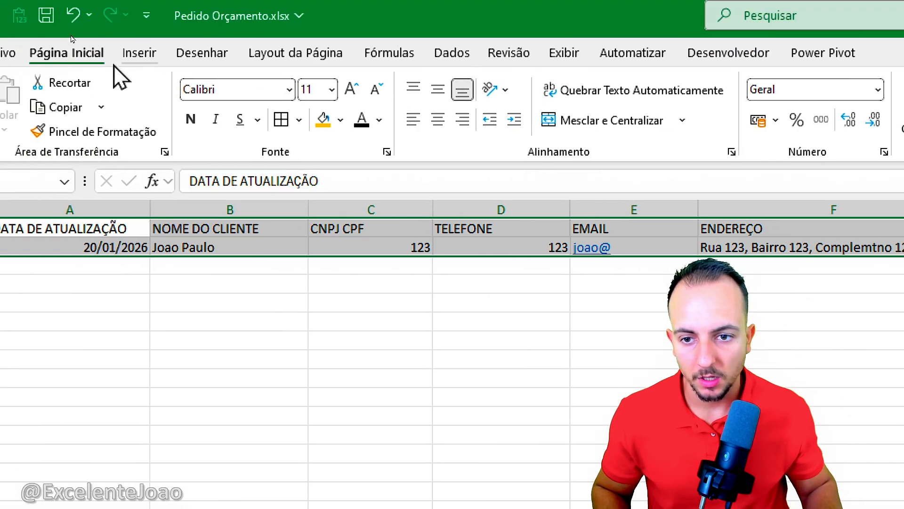
left_click(438, 89)
left_click(438, 119)
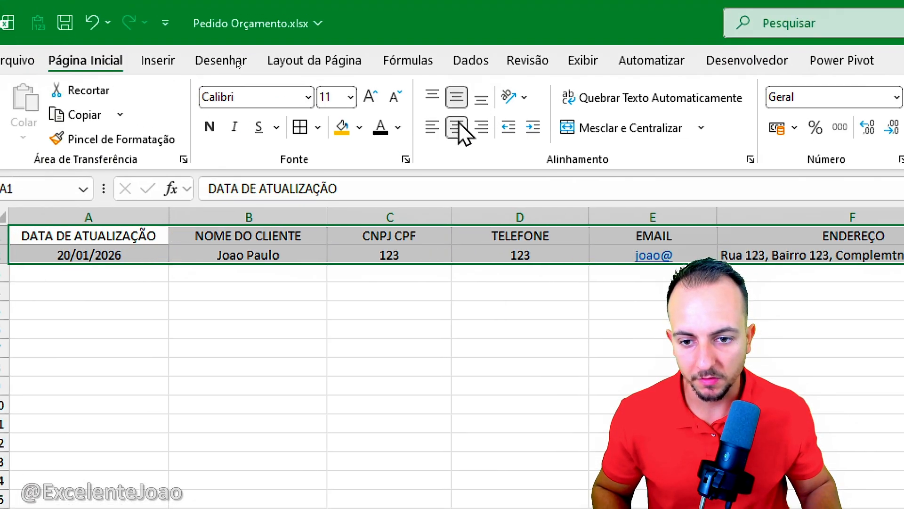
left_click(457, 127)
left_click(457, 128)
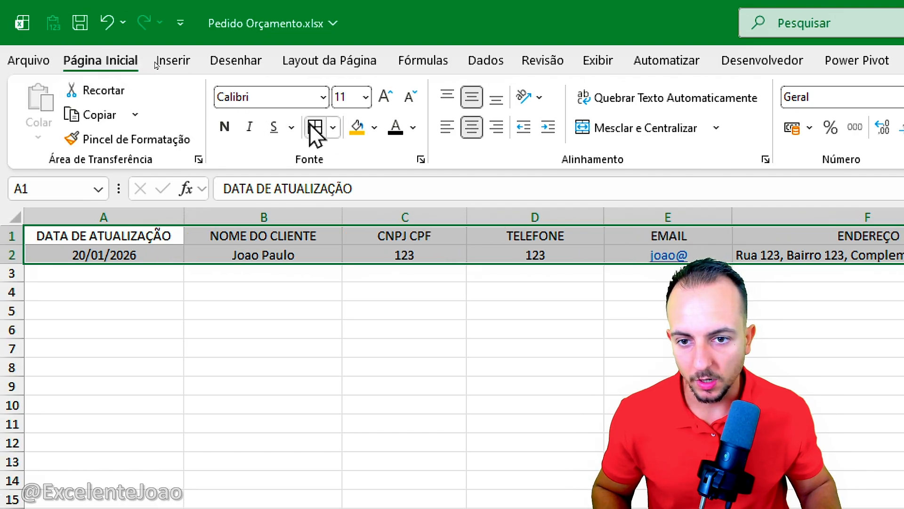
left_click(311, 126)
Step: Convert the range A1:F2 on CLIENTES into a table with headers
left_click(173, 61)
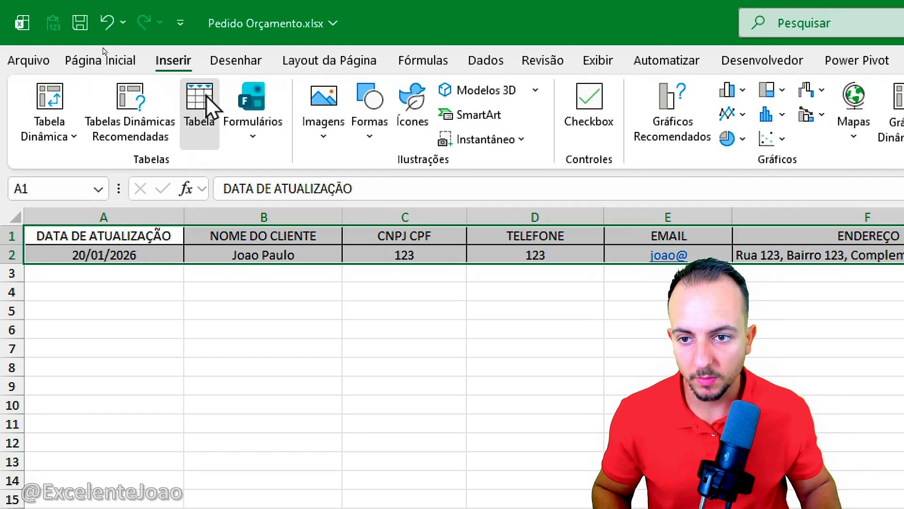
left_click(207, 96)
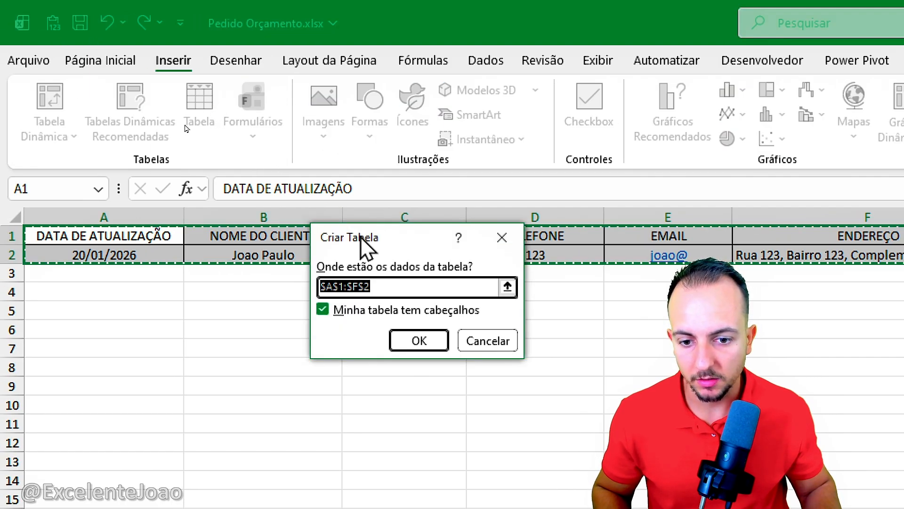
left_click(417, 340)
left_click(353, 366)
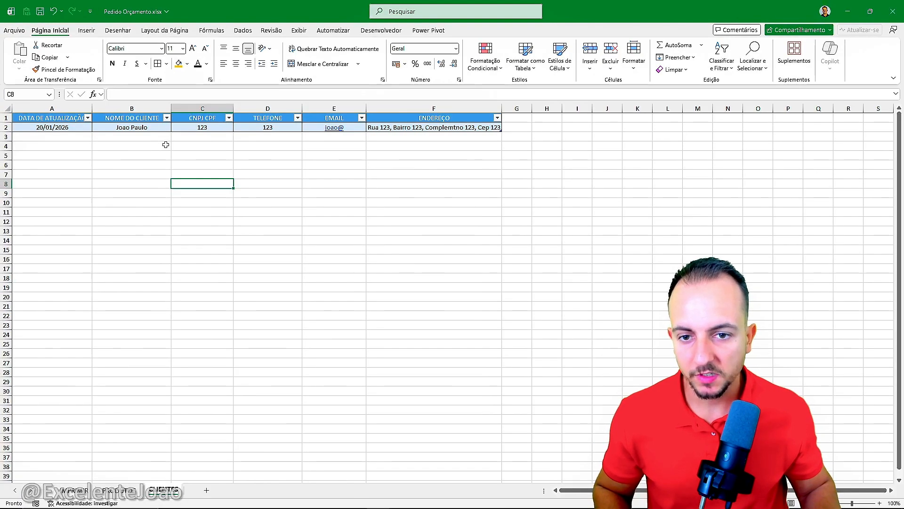
left_click(137, 492)
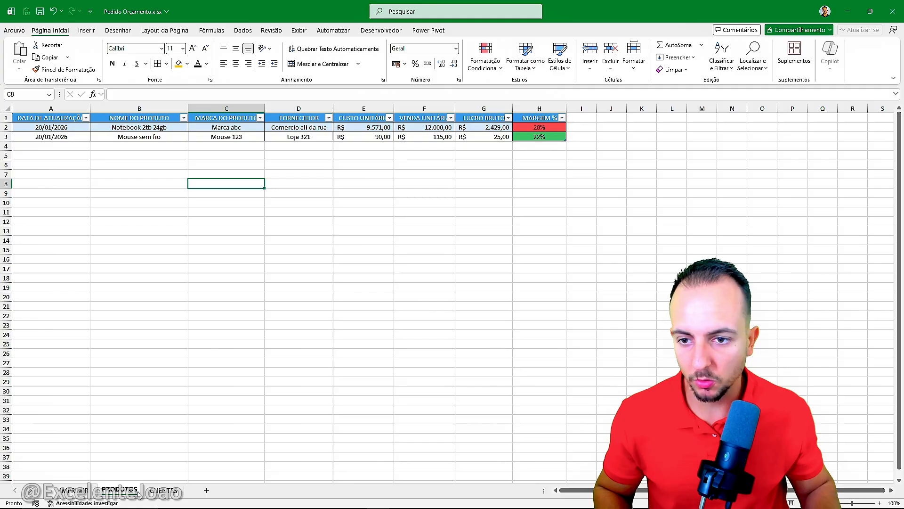
left_click(163, 492)
left_click(123, 491)
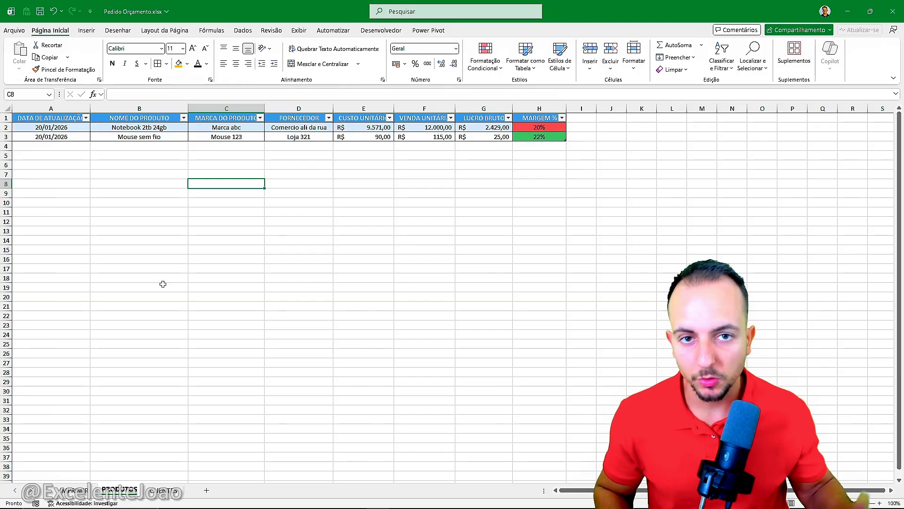
left_click(80, 490)
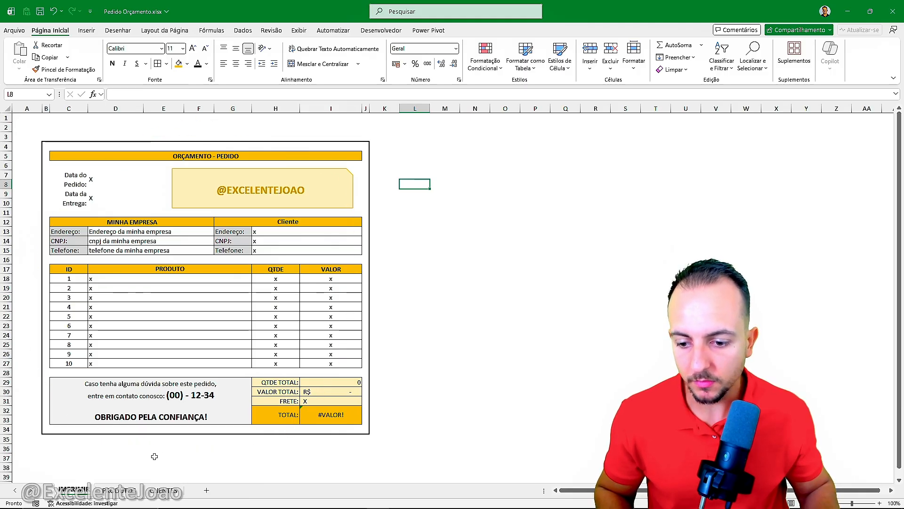
Step: Add a new sheet after CLIENTES and name it PEDIDOS
left_click(164, 491)
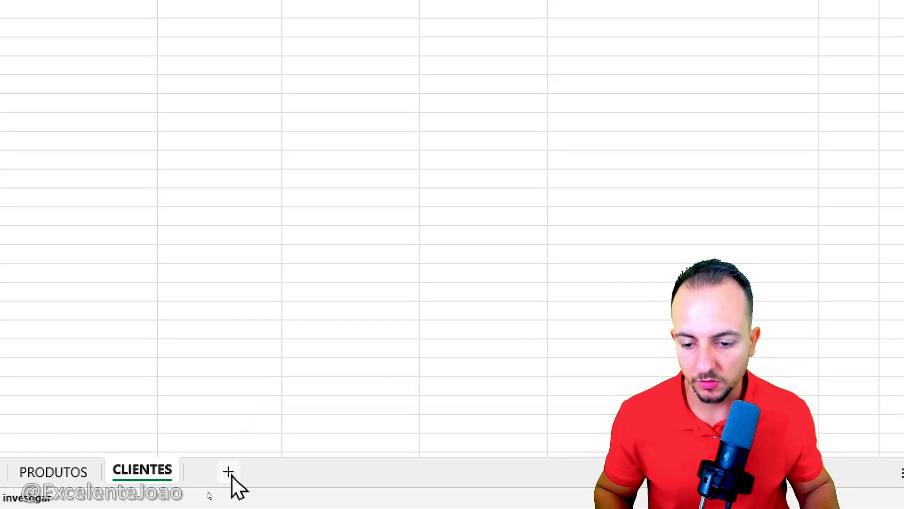
left_click(228, 472)
right_click(232, 473)
left_click(355, 230)
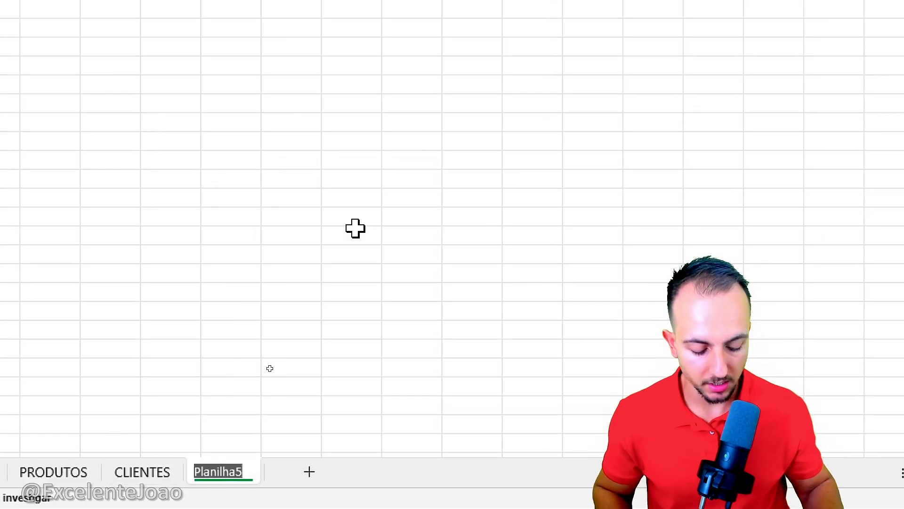
type("PEDIDOS")
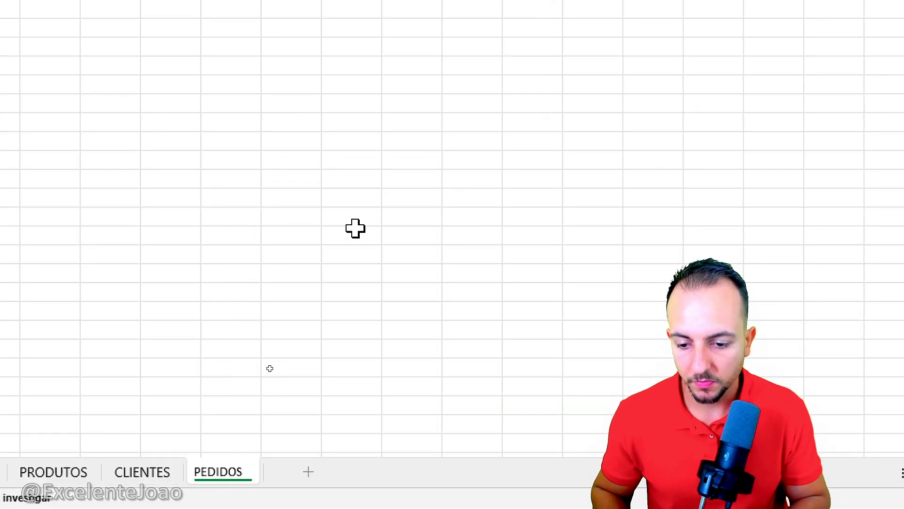
key("Return")
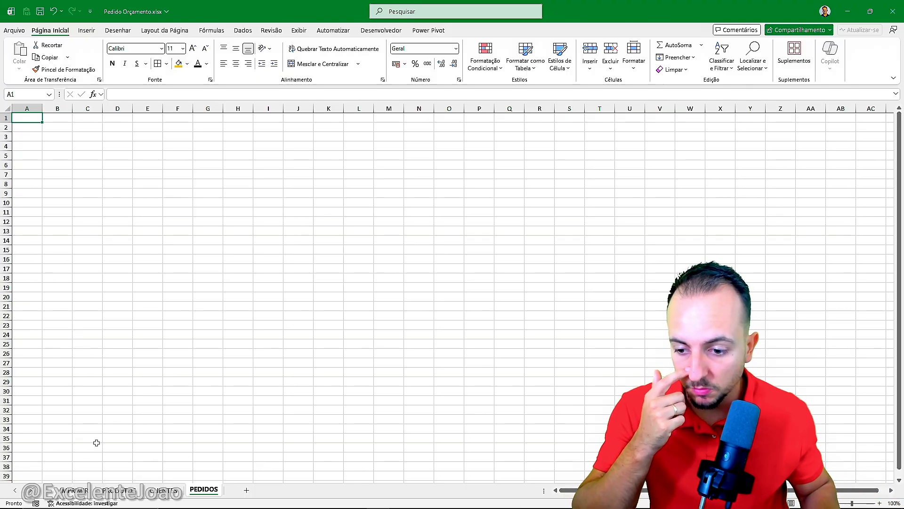
left_click(89, 489)
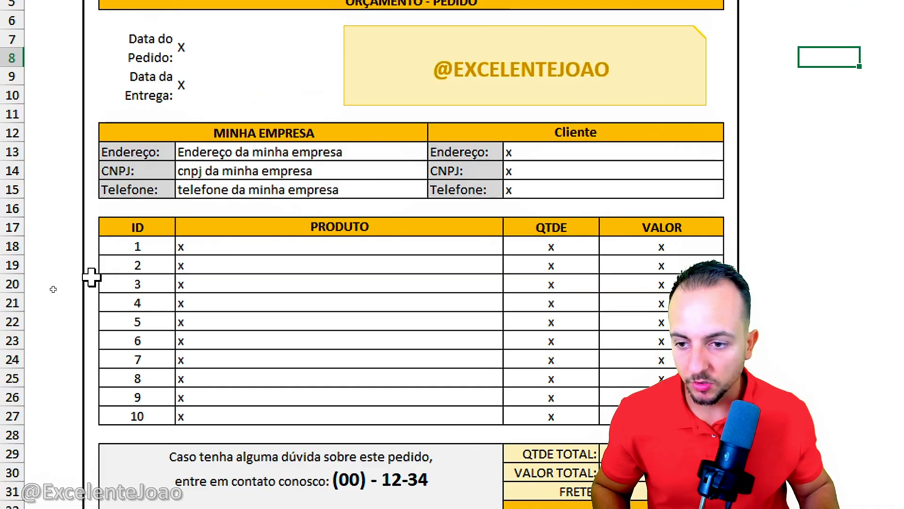
left_click(75, 278)
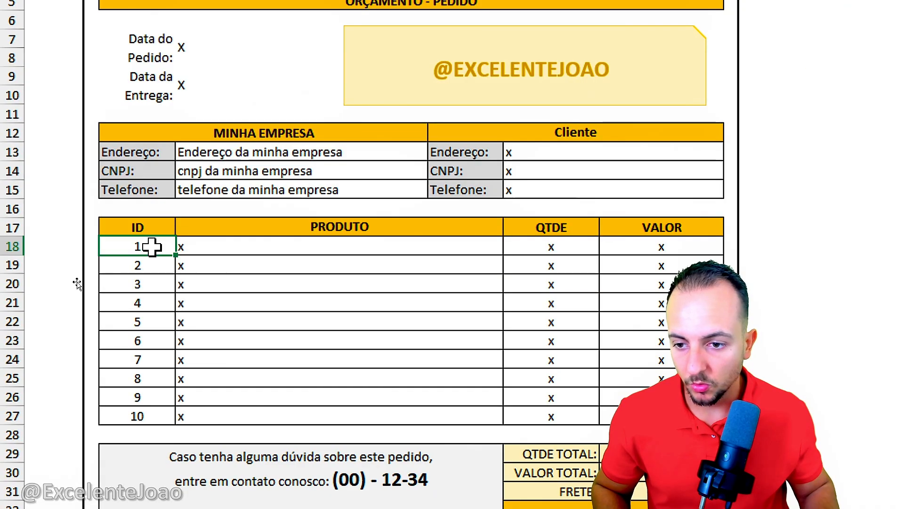
left_click(77, 289)
left_click(155, 285)
left_click(152, 223)
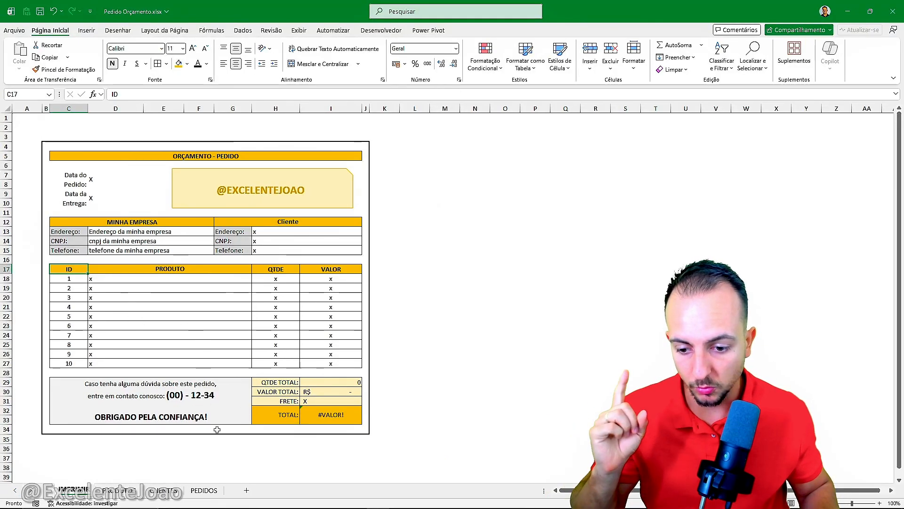
Step: On the PEDIDOS sheet, enter the headers PEDIDO, DATA PEDIDO and DATA ENTREGA in A1:C1
left_click(204, 490)
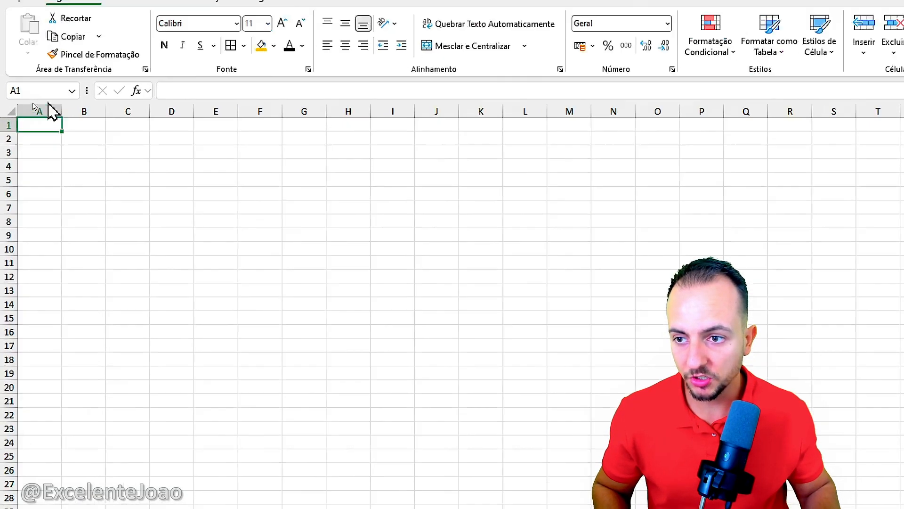
type("PEDIDO")
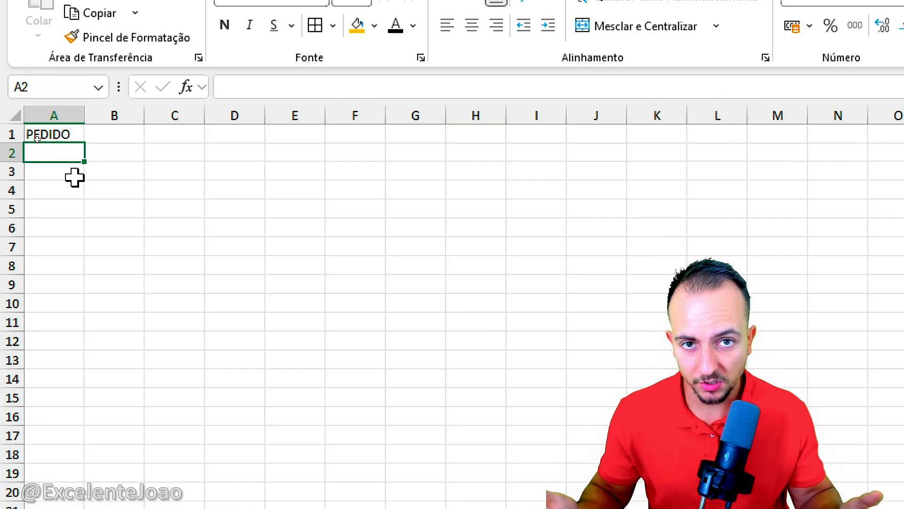
left_click(122, 138)
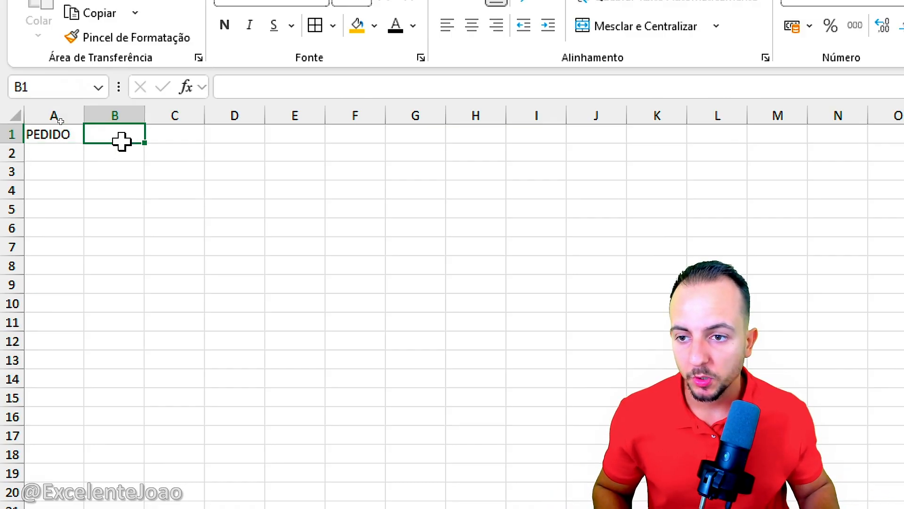
type("DATA PE")
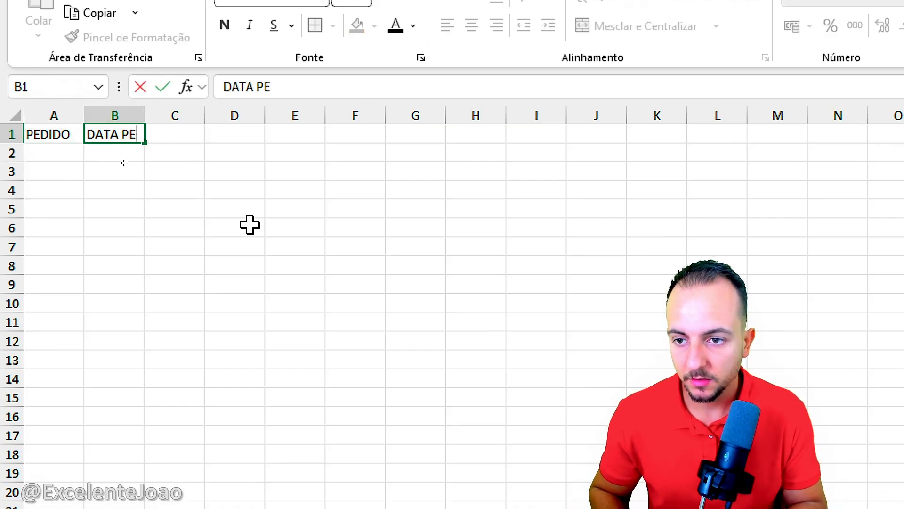
type("DIDO")
key("Tab")
type("DATA ENTRE")
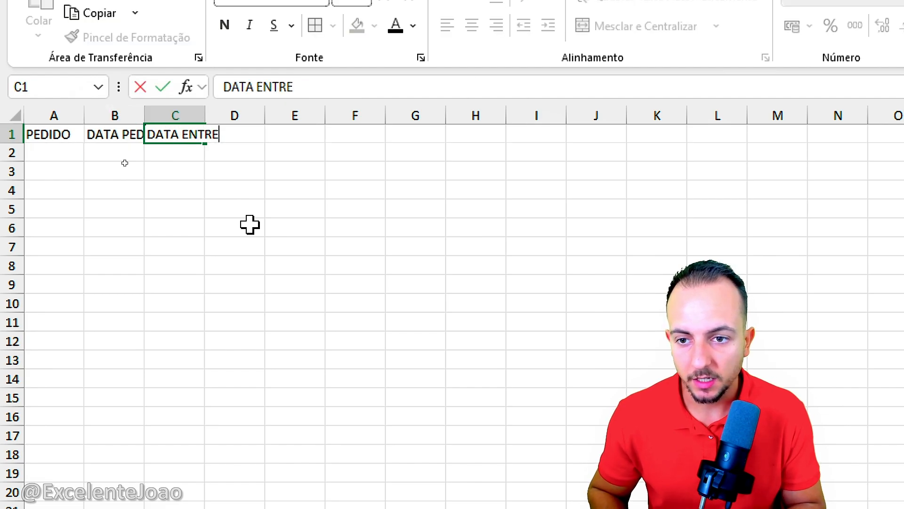
type("GA")
key("Tab")
Step: Enter the headers CLIENTE in D1 and PRODUTO in E1
type("CL")
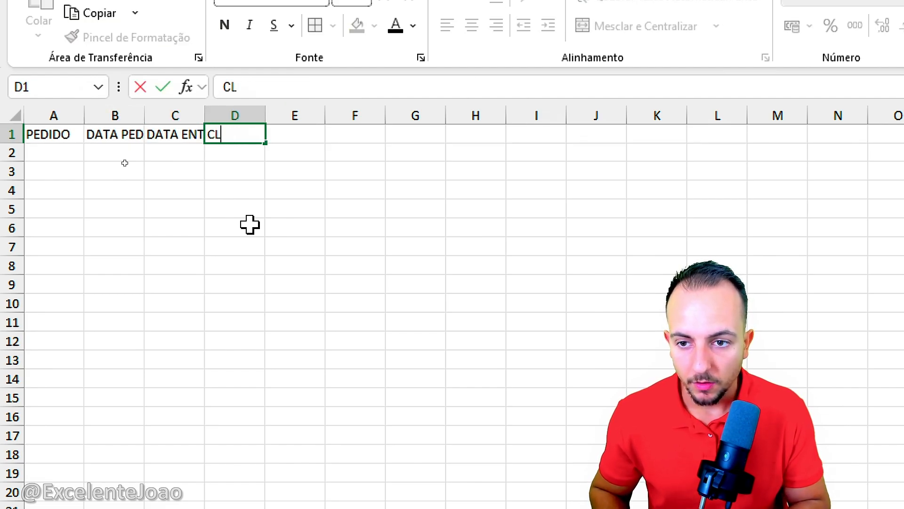
type("EINTE")
key("BackSpace")
key("BackSpace")
key("BackSpace")
key("BackSpace")
key("BackSpace")
type("IENTE")
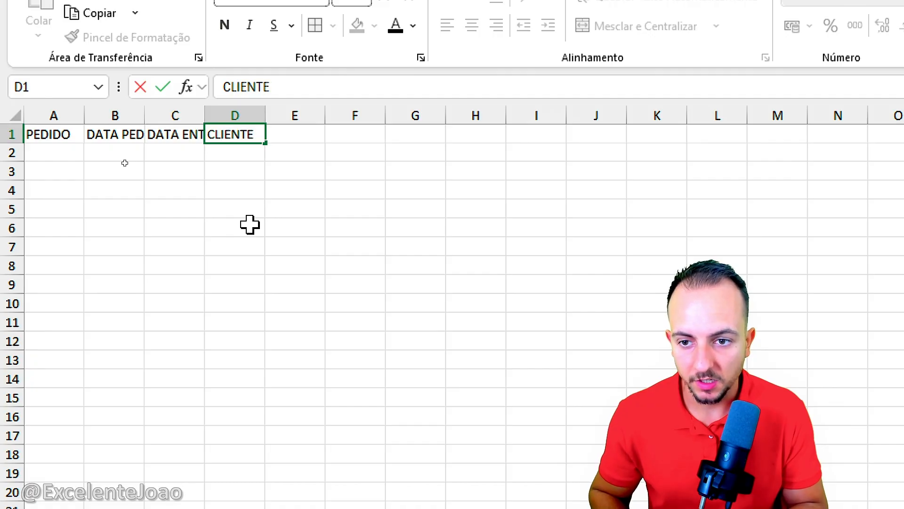
key("Tab")
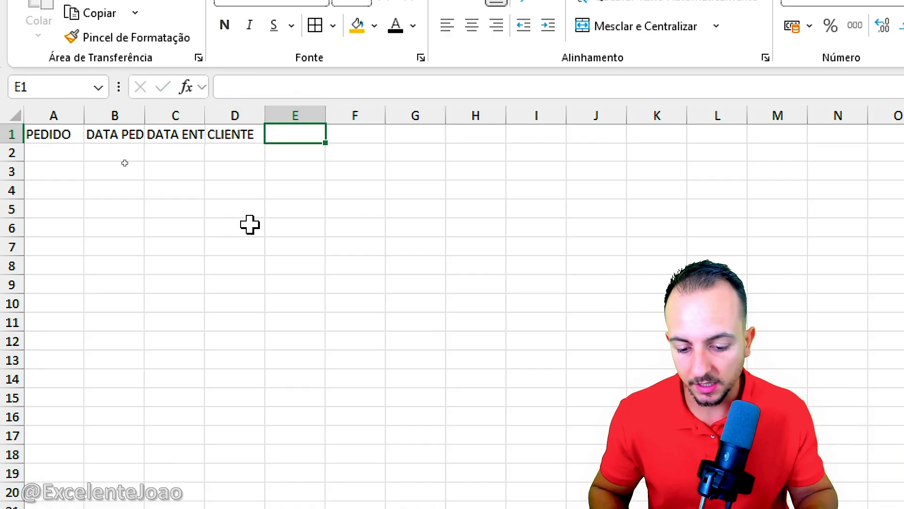
type("PRODUTO")
key("Tab")
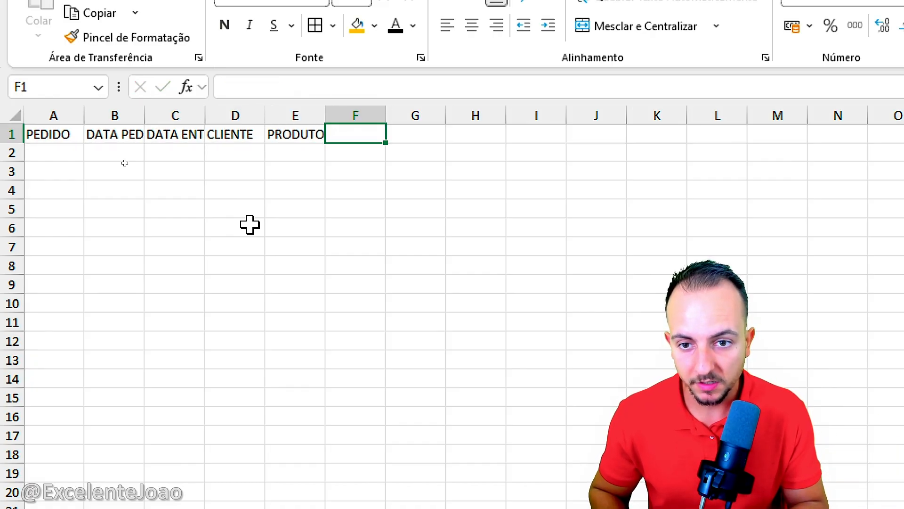
Step: Enter the headers QTDE, VALOR UN, VALOR TOTAL, FRETE and STATUS in F1:J1
type("QTDE")
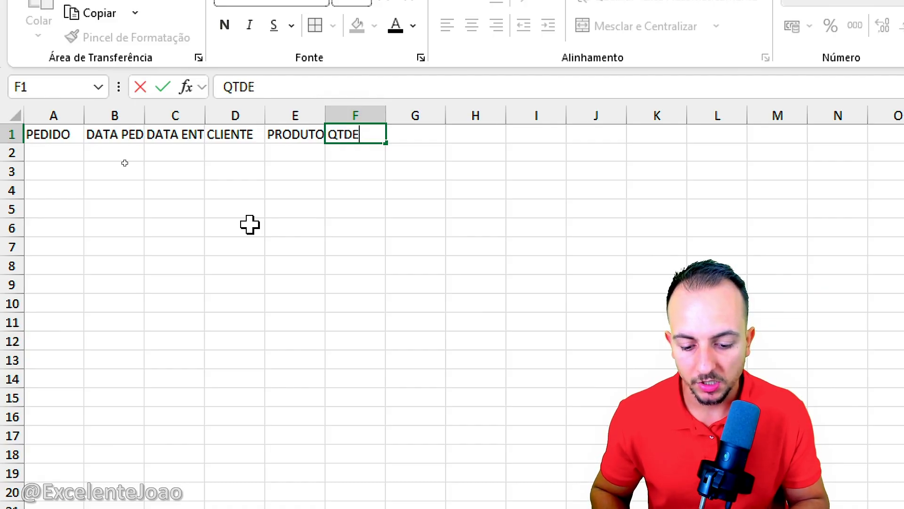
key("Tab")
type("VALOR UN")
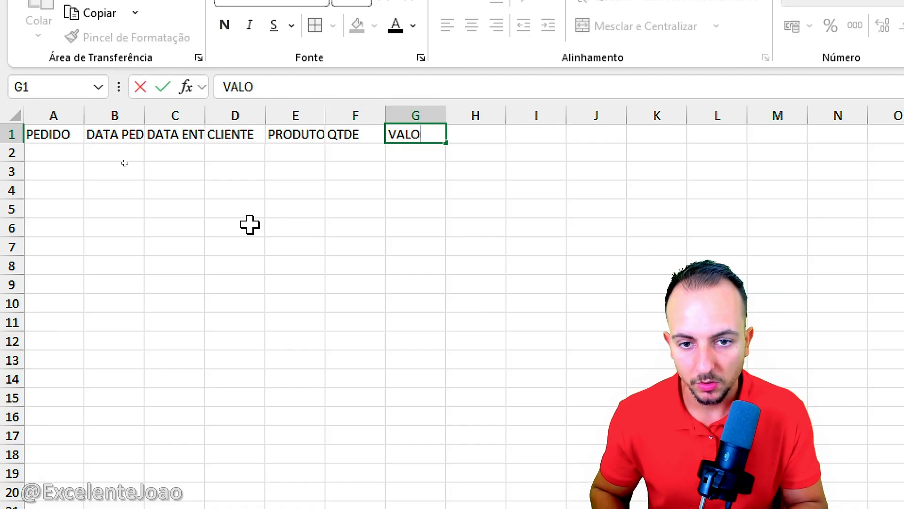
key("Tab")
type("VA")
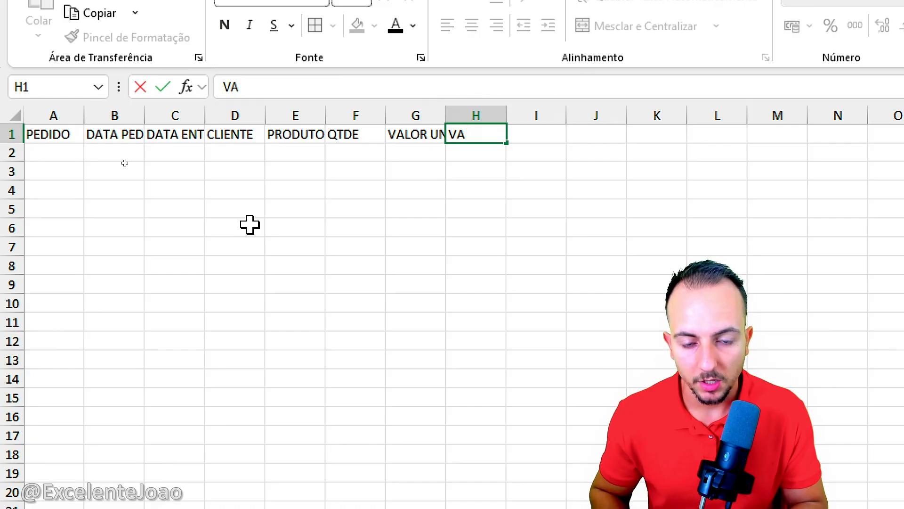
type("LOR TOTAL")
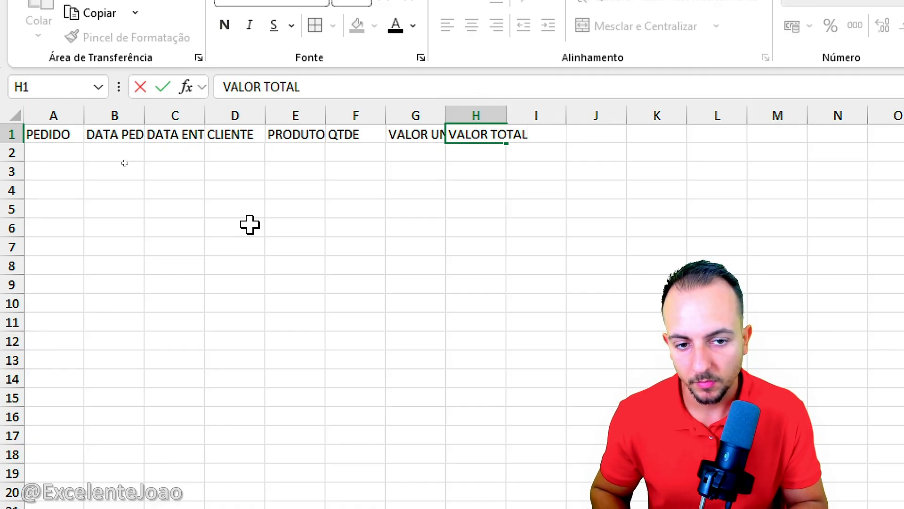
key("Tab")
type("FRE")
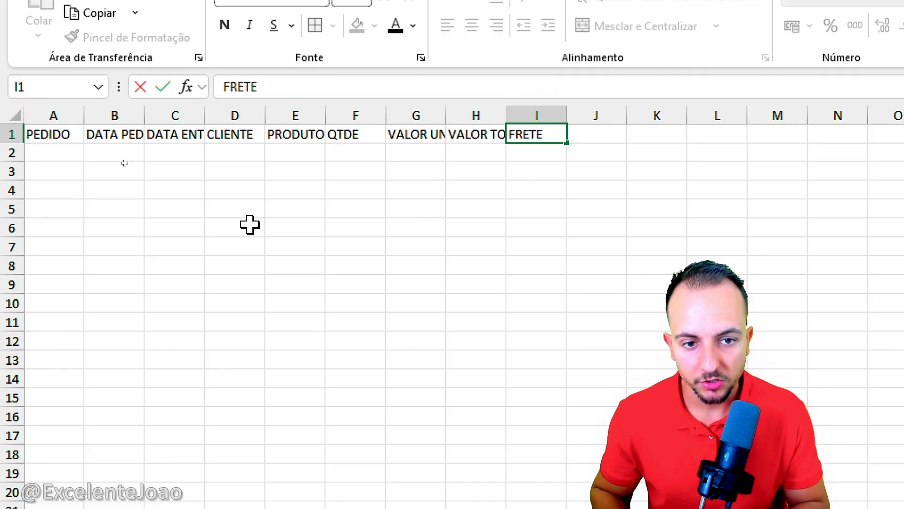
key("Tab")
type("STATUS")
left_click(124, 162)
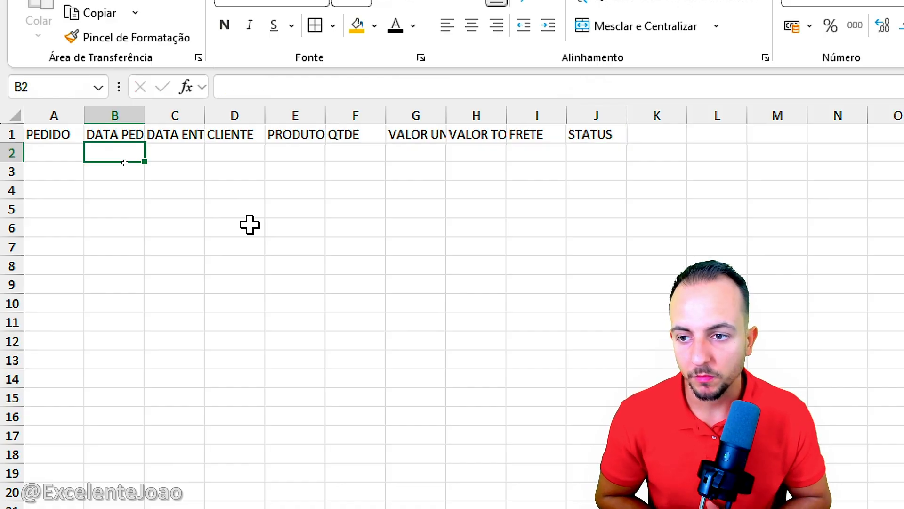
Step: Enter 1 as the first PEDIDO number in A2
left_click(66, 148)
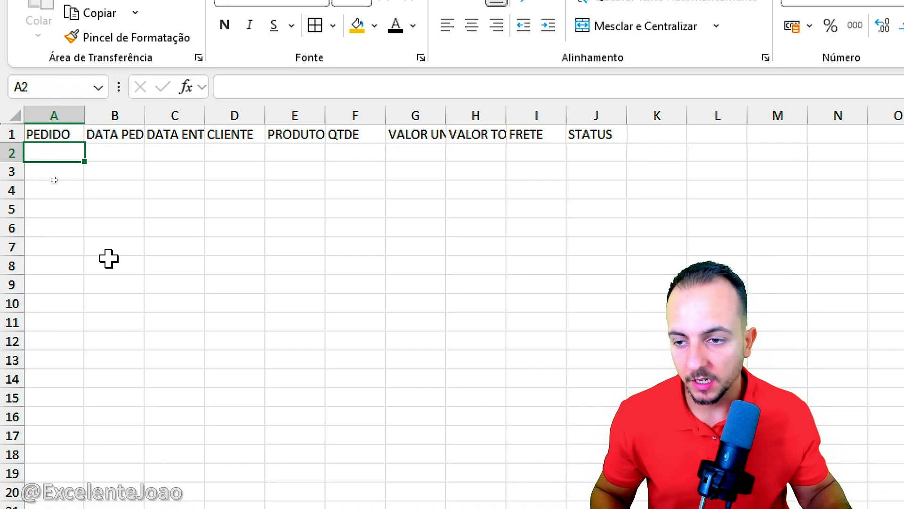
type("1000")
key("Escape")
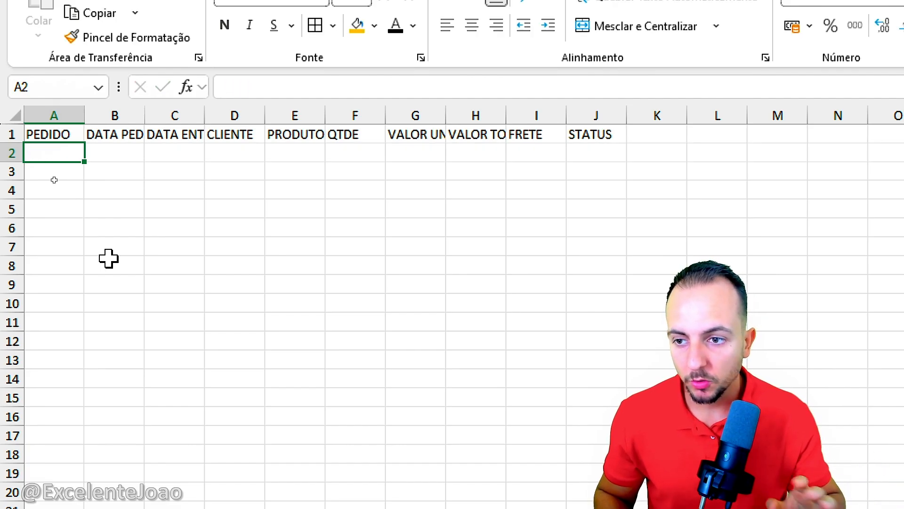
type("1")
key("Return")
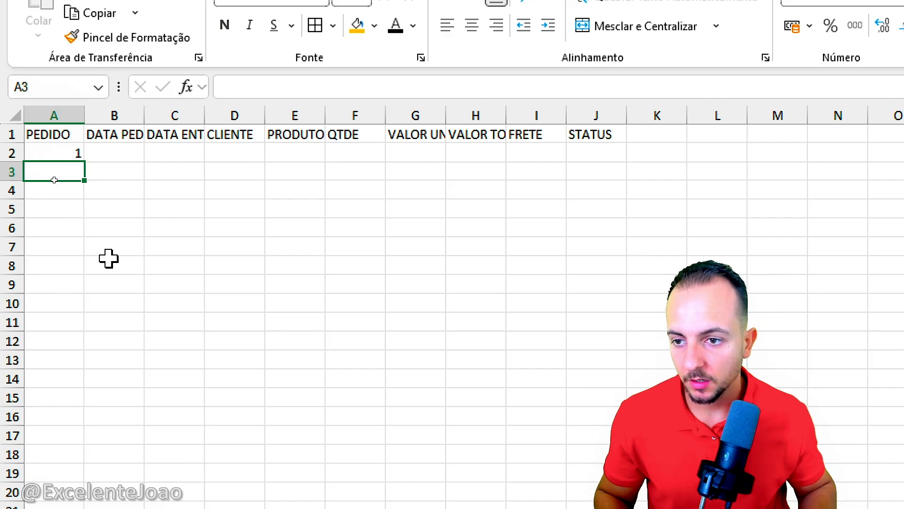
Step: Widen column B to fit its header and enter the order date 20/01/2026 in B2
left_click_drag(145, 116, 190, 116)
left_click(149, 147)
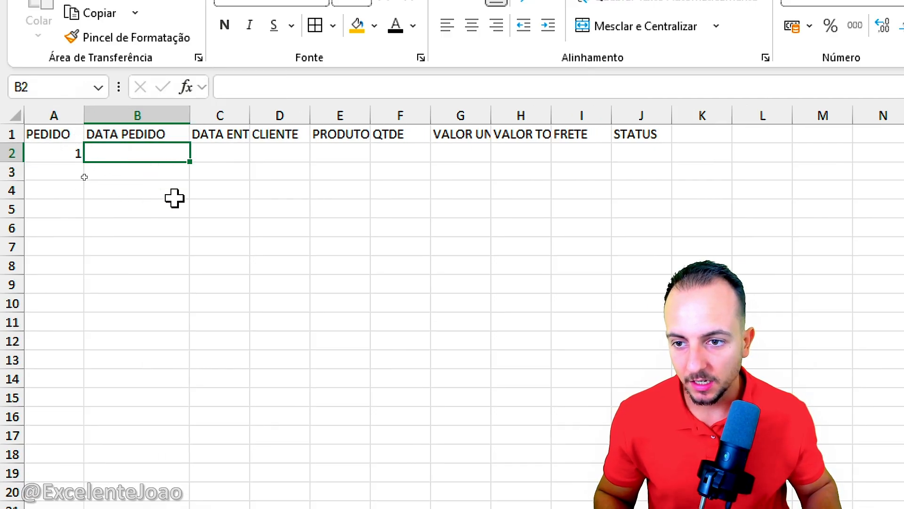
type("20/01")
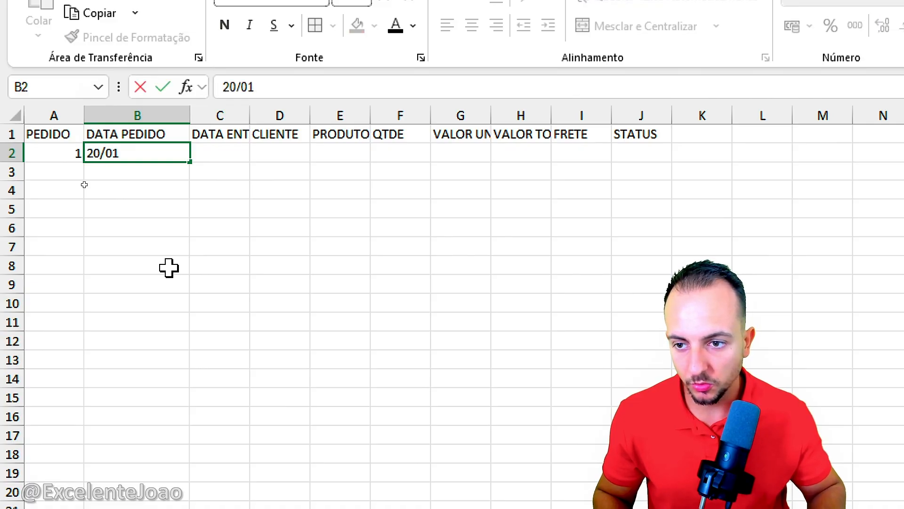
type("/2026")
key("Return")
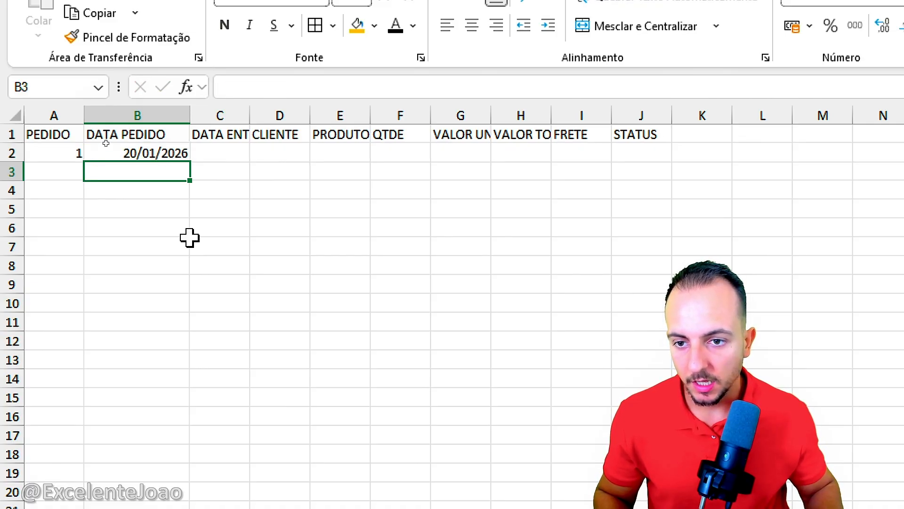
Step: Widen column C to fit its header and enter the delivery date 29/01/2026 in C2
left_click_drag(249, 111, 308, 109)
left_click(264, 154)
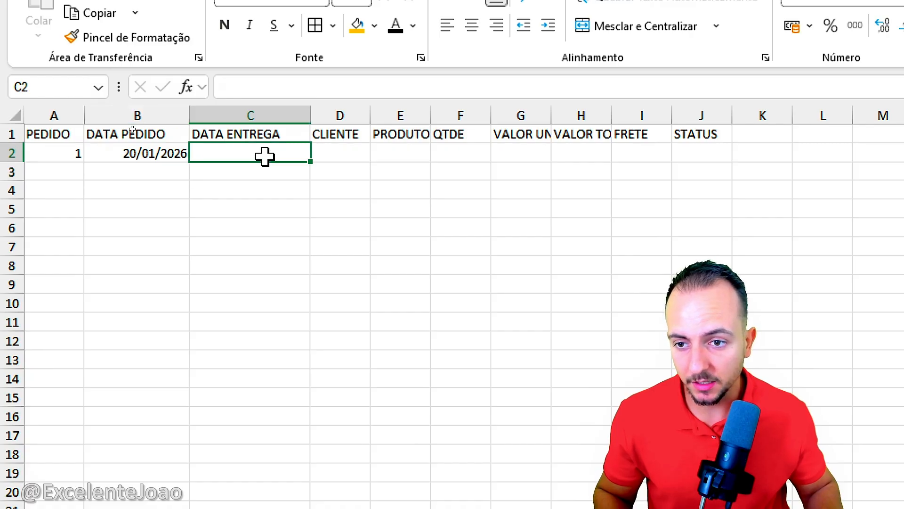
type("29/01/2")
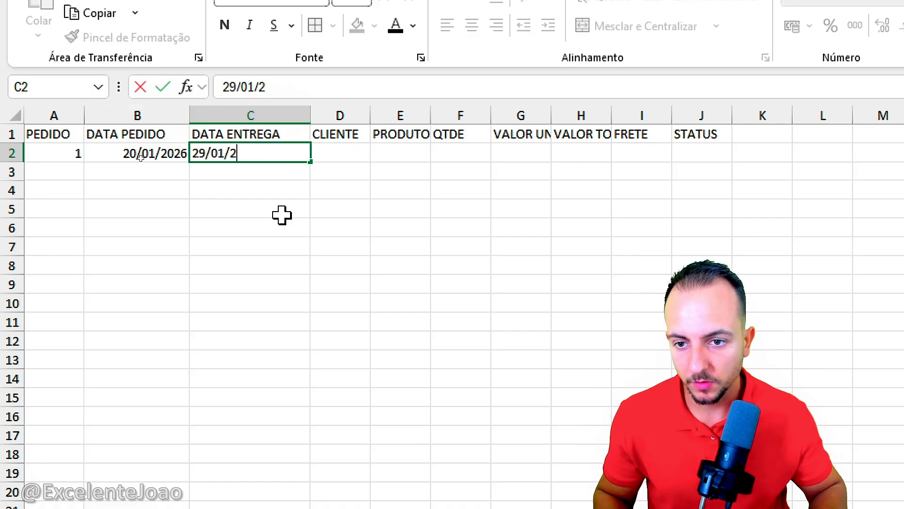
type("026")
key("Return")
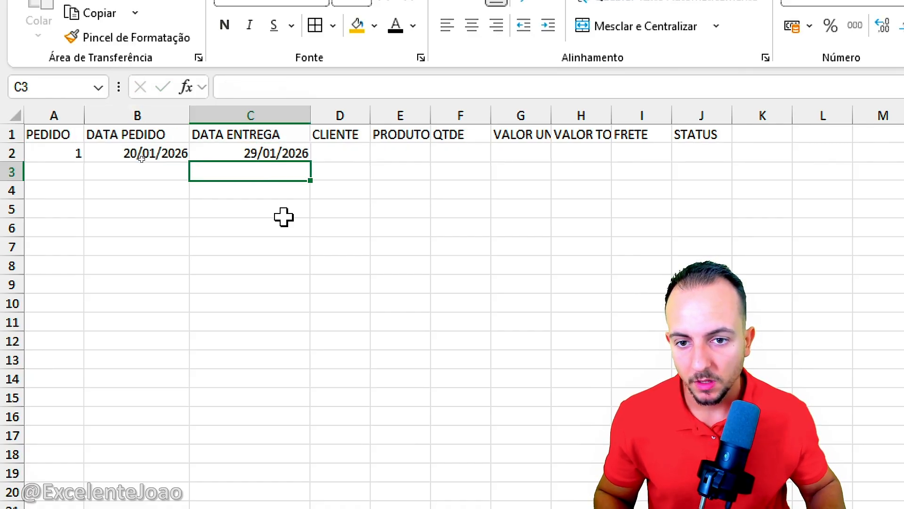
Step: Widen the CLIENTE column and set the data validation of D2 to allow a Lista
left_click(365, 155)
left_click_drag(370, 117, 455, 125)
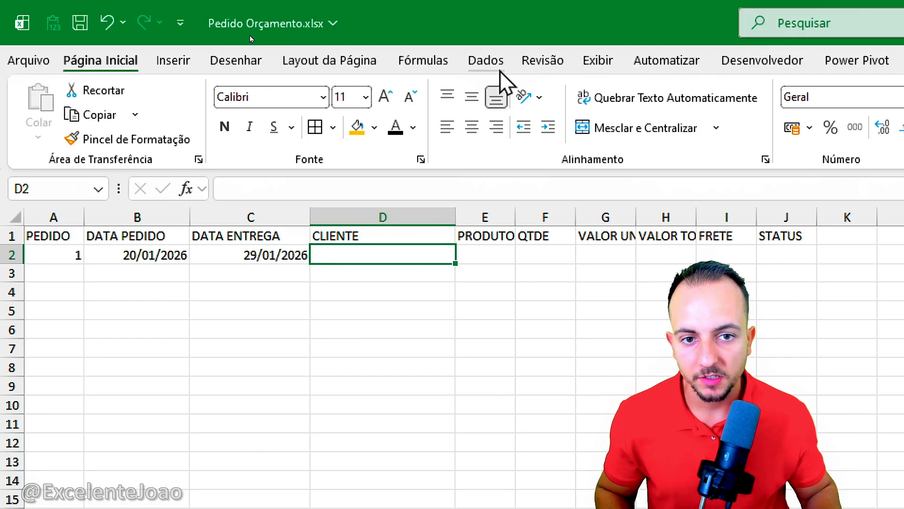
left_click(499, 69)
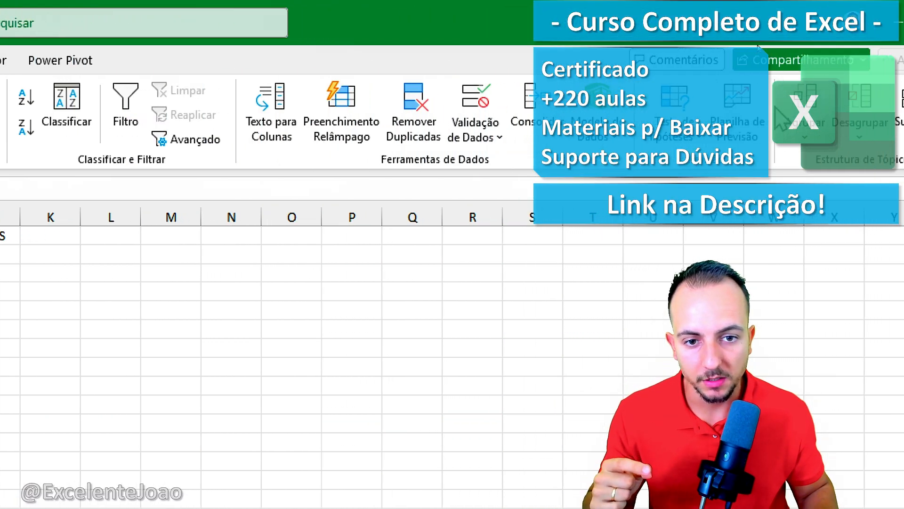
left_click(487, 126)
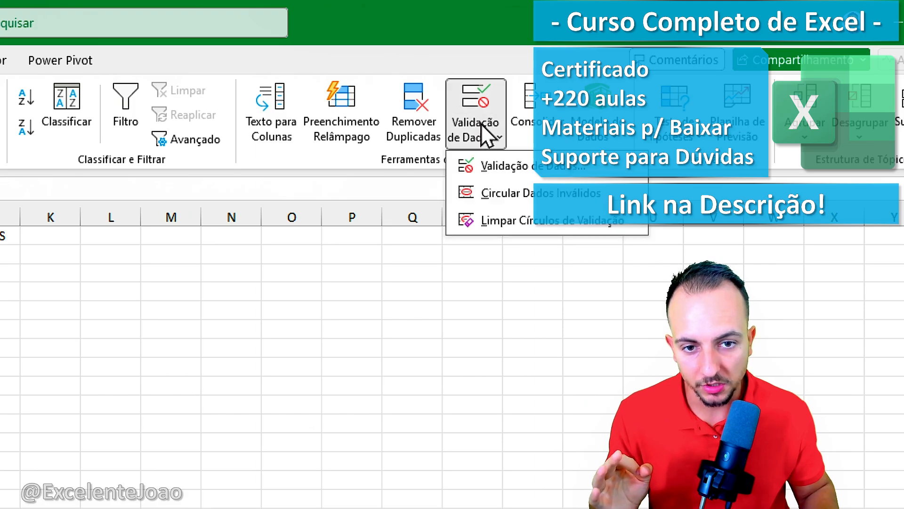
left_click(513, 170)
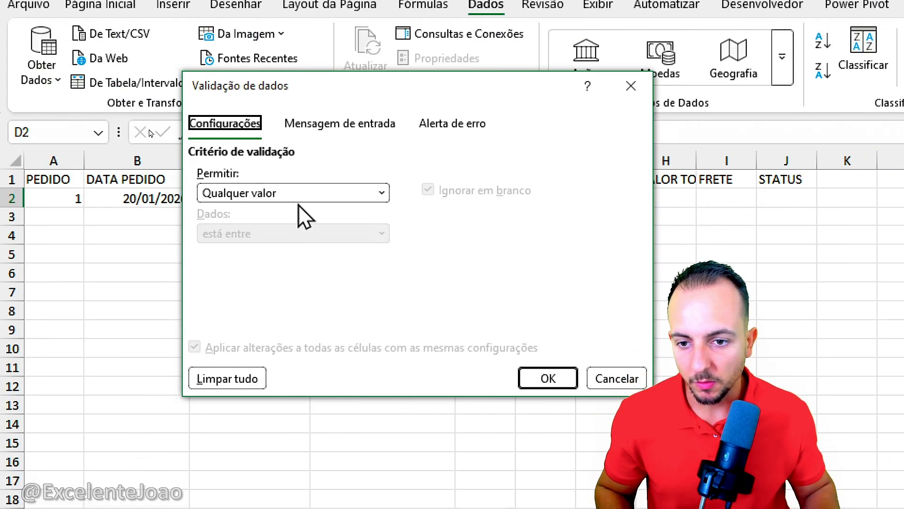
left_click(351, 197)
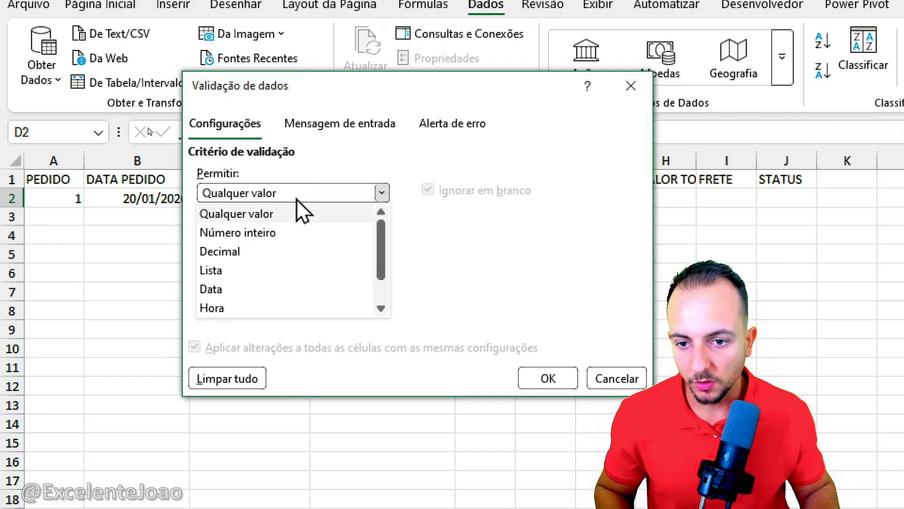
left_click(266, 272)
left_click(256, 274)
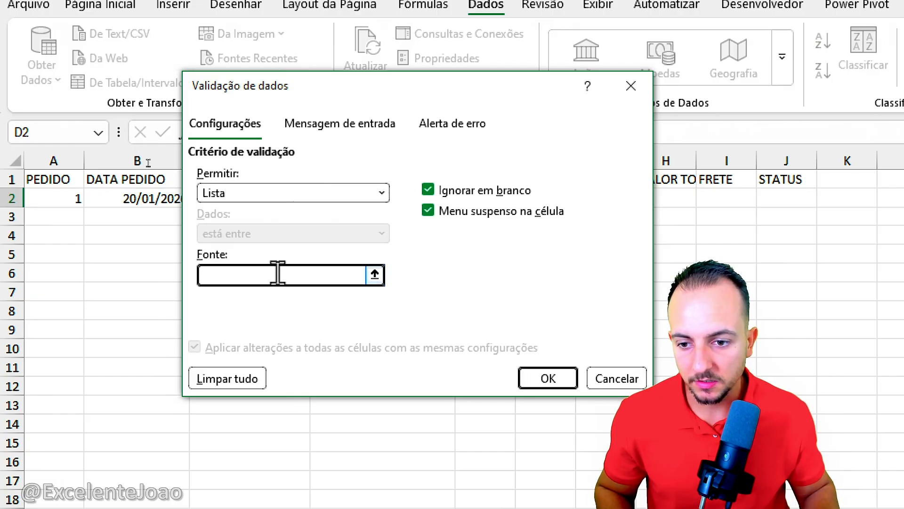
Step: Pick the range B2:B12 on the CLIENTES sheet as the validation list's source
left_click(375, 275)
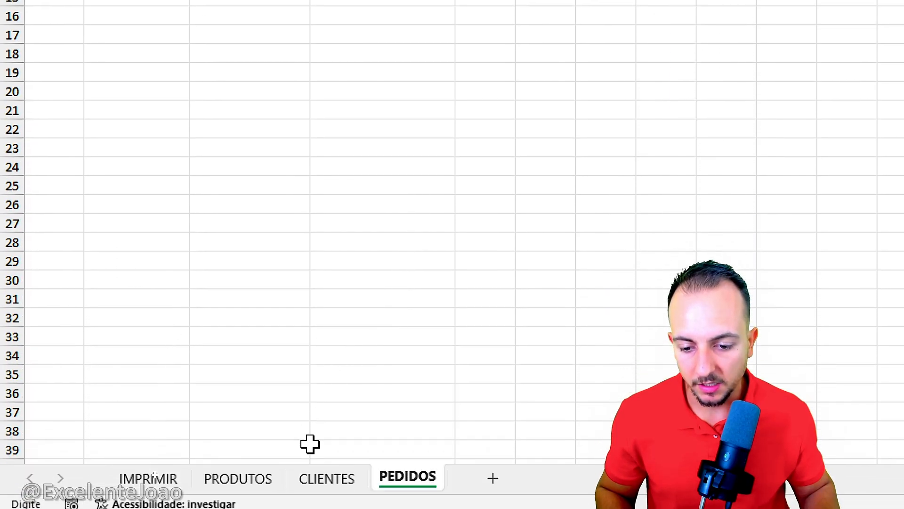
left_click(333, 473)
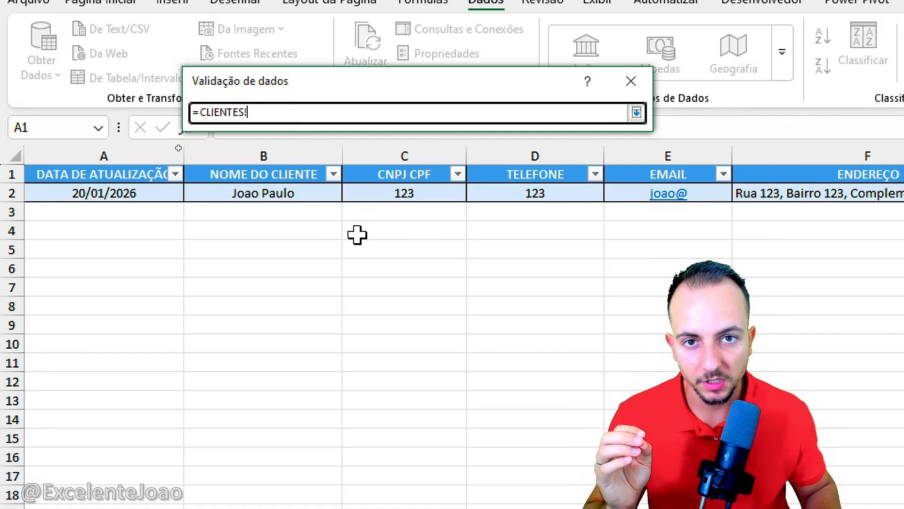
left_click_drag(303, 189, 303, 399)
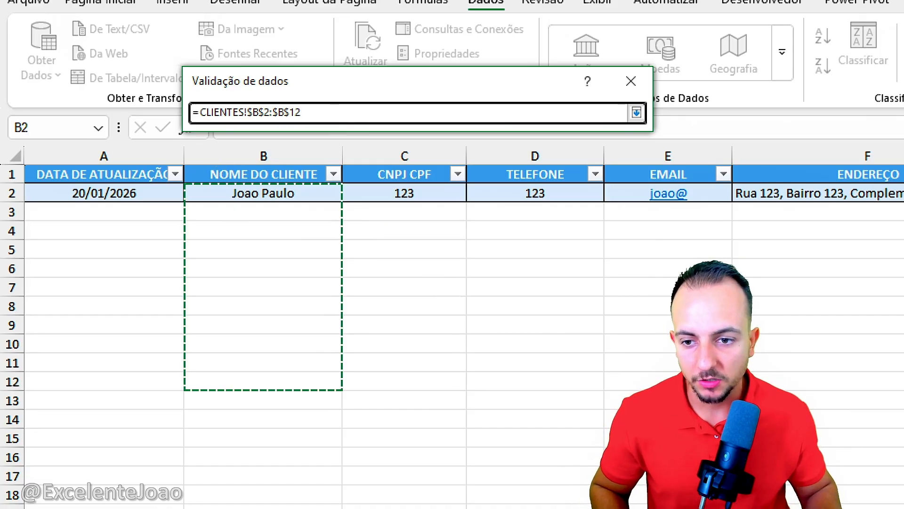
mouse_move(181, 181)
left_mouse_down()
mouse_move(239, 209)
mouse_move(342, 311)
mouse_move(344, 405)
mouse_move(413, 444)
left_mouse_up()
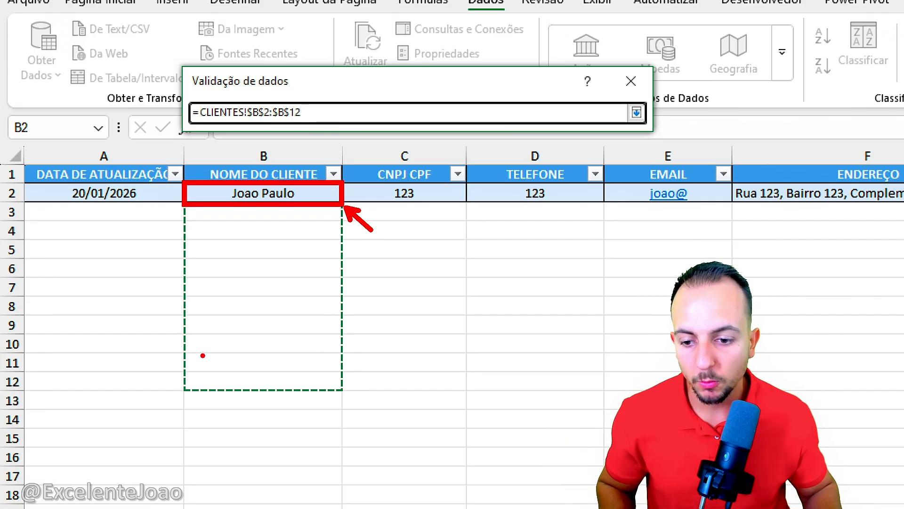
mouse_move(184, 361)
left_mouse_down()
mouse_move(352, 407)
mouse_move(354, 400)
left_mouse_up()
mouse_move(372, 342)
left_mouse_down()
mouse_move(384, 335)
mouse_move(385, 401)
left_mouse_up()
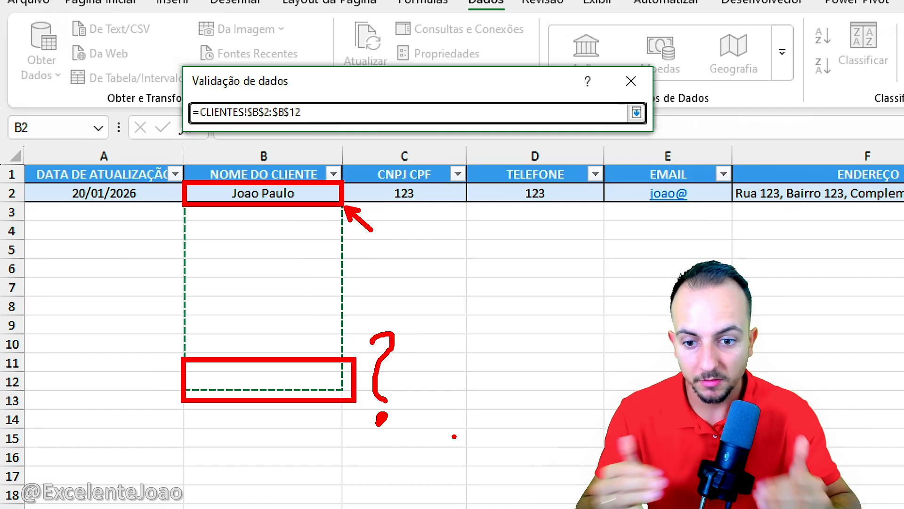
key("Escape")
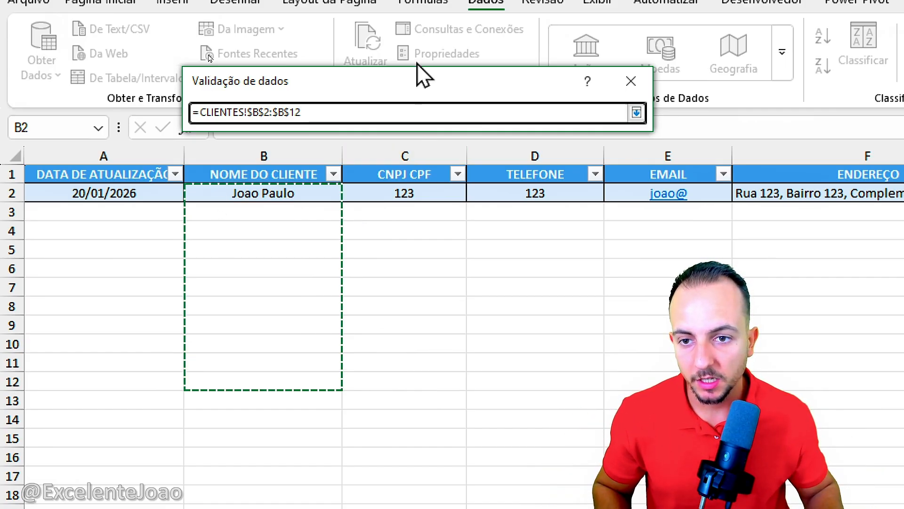
key("ctrl+2")
mouse_move(301, 86)
left_mouse_down()
mouse_move(317, 137)
mouse_move(291, 78)
left_mouse_up()
left_click_drag(322, 193, 343, 222)
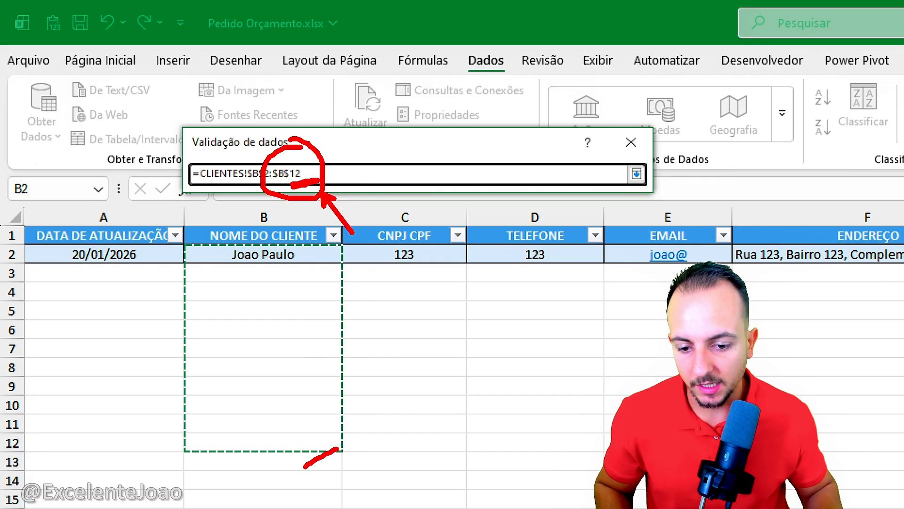
left_click_drag(337, 449, 281, 464)
key("Escape")
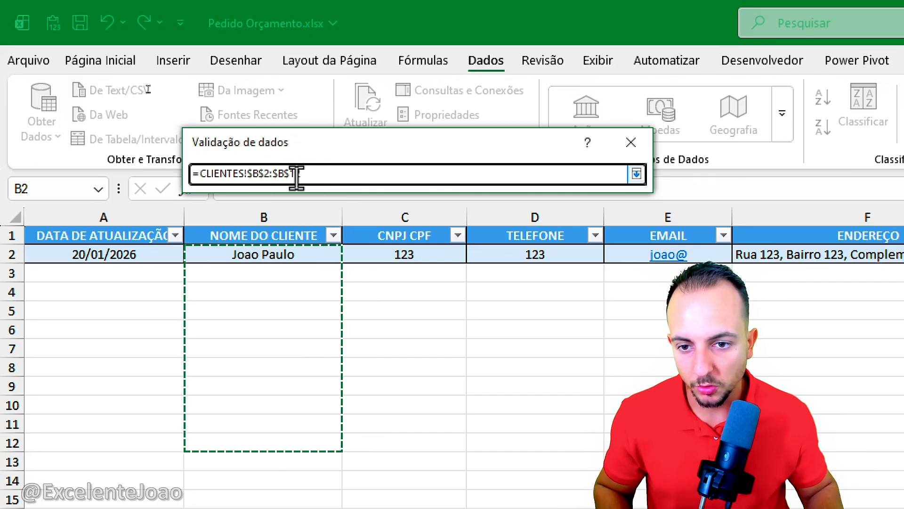
Step: Extend the list source to =CLIENTES!$B$2:$B$2000 and apply the validation
left_click_drag(289, 175, 351, 171)
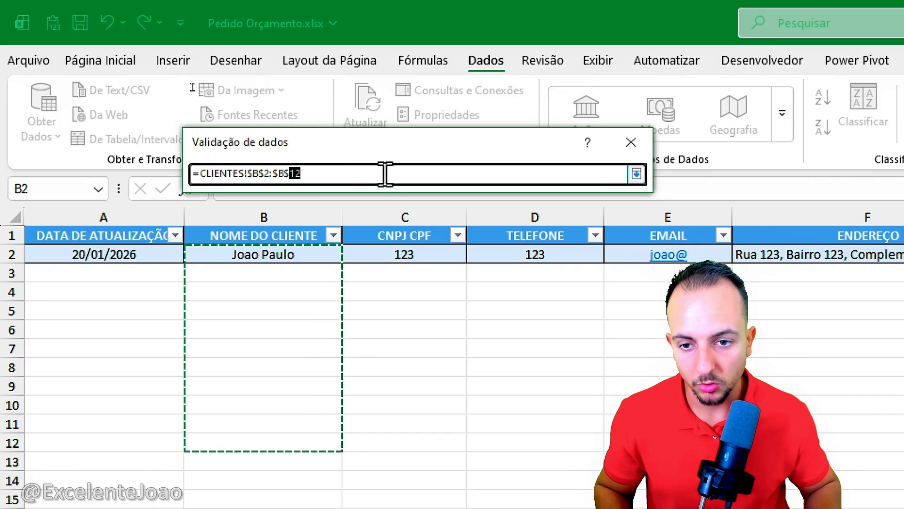
type("20")
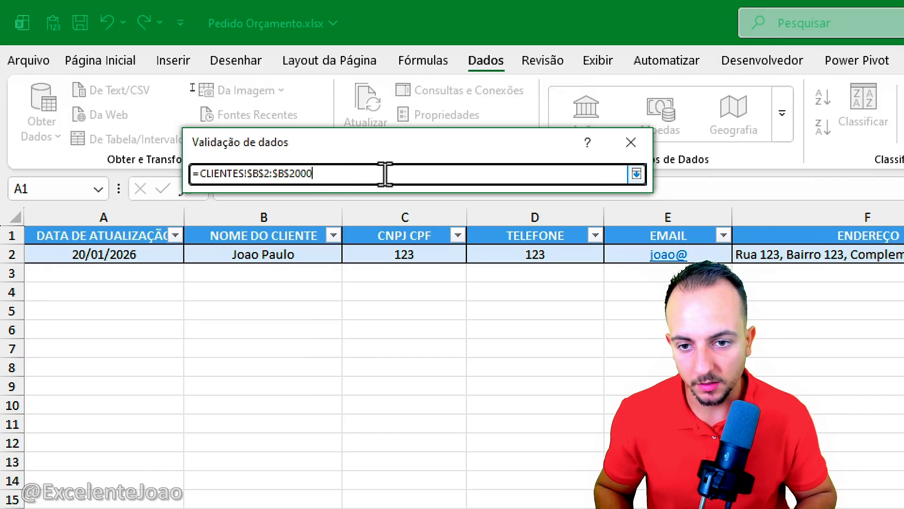
type("00")
key("Return")
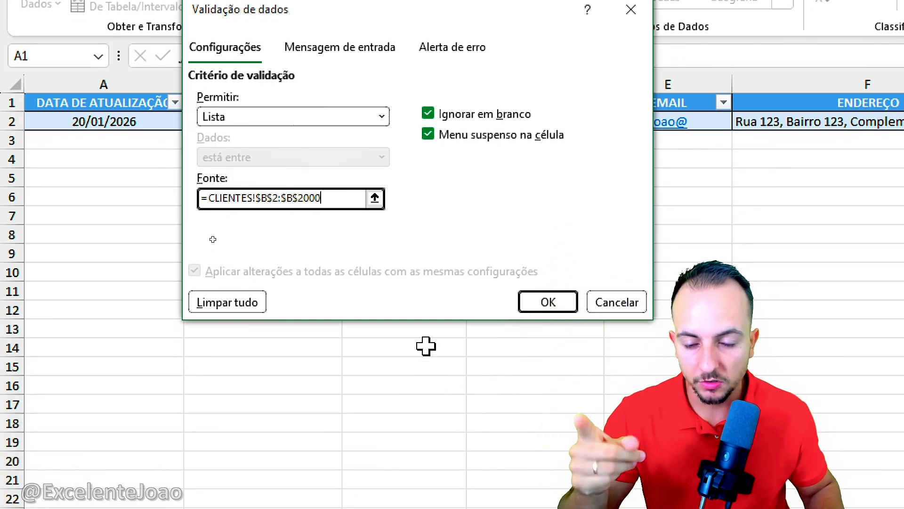
left_click(546, 302)
Step: Choose the registered customer's name from the drop-down list in D2 and open the list again to check its options
left_click(406, 148)
left_click(414, 124)
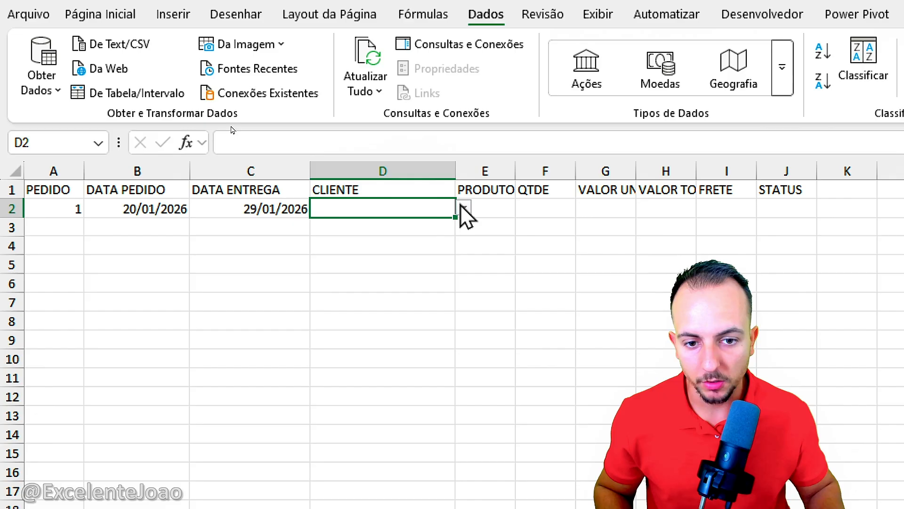
left_click(464, 209)
left_click(410, 227)
left_click(463, 209)
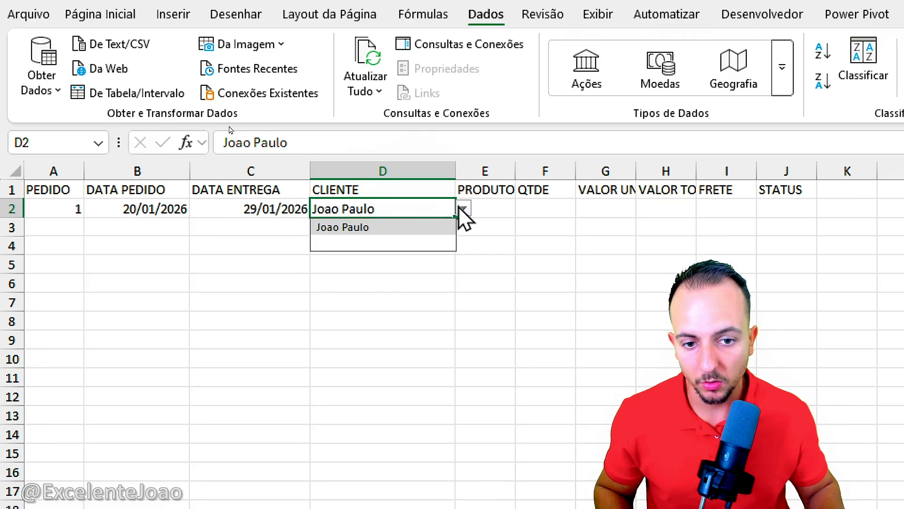
left_click(401, 225)
left_click(464, 208)
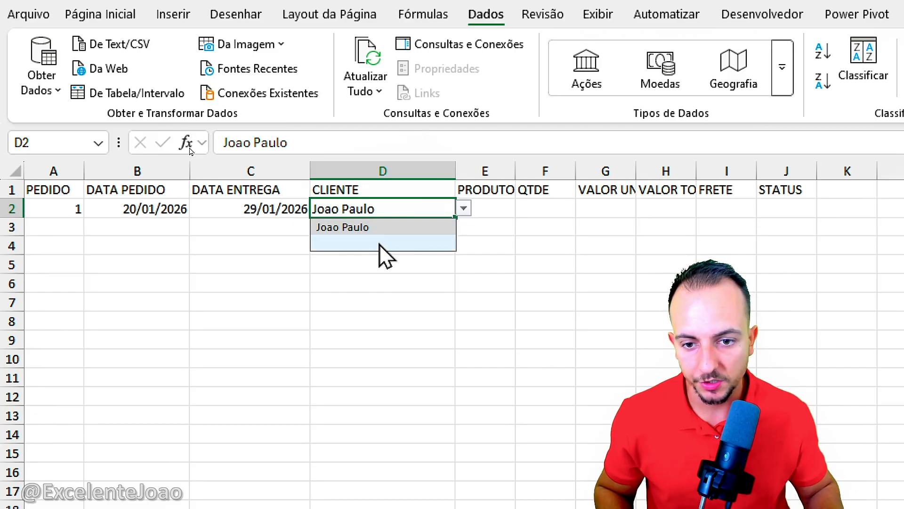
Step: Widen the PRODUTO column and set the data validation of E2 to allow a Lista
left_click(409, 296)
left_click(490, 208)
left_click_drag(515, 170, 595, 188)
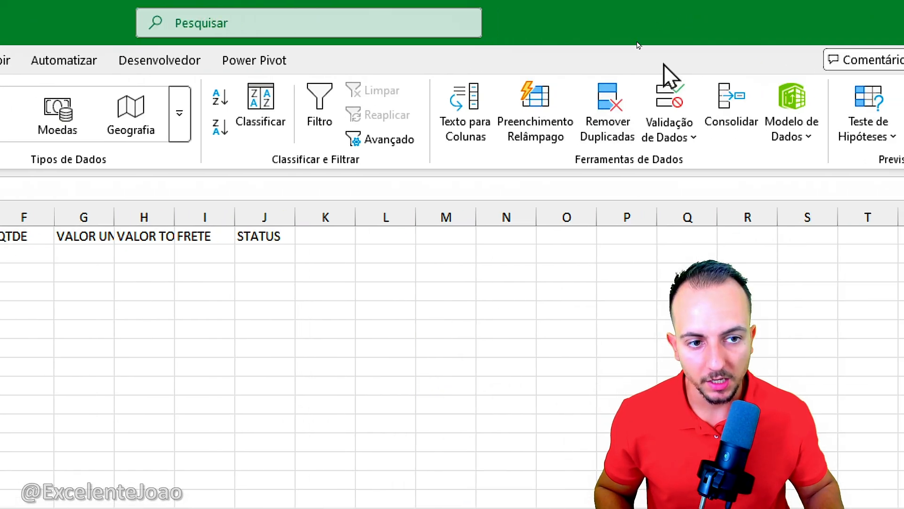
left_click(666, 96)
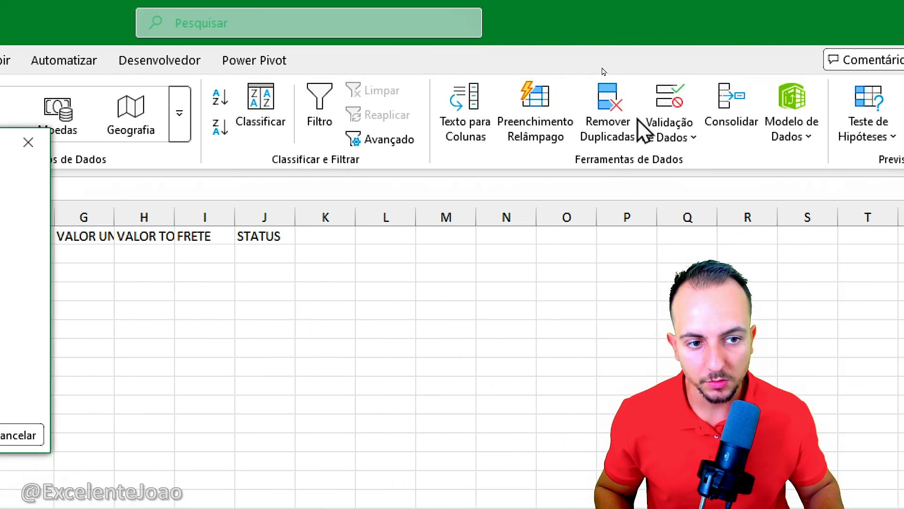
left_click(294, 248)
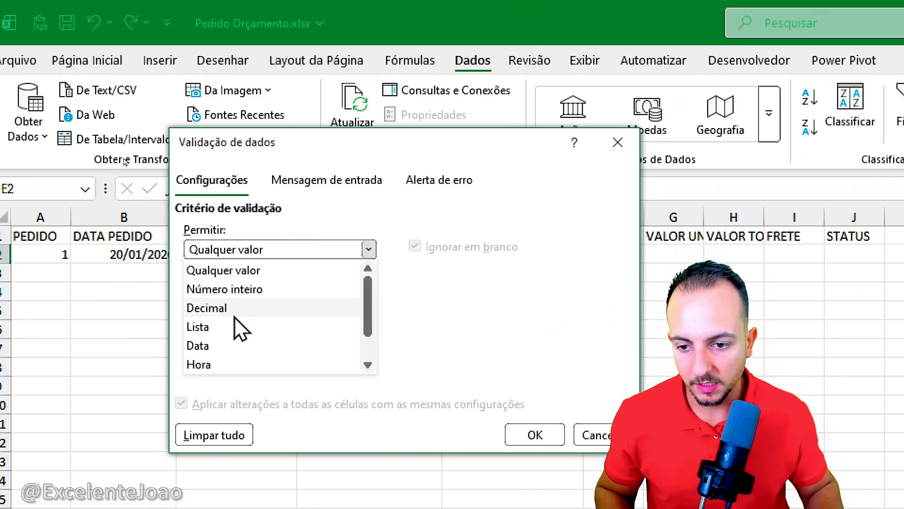
left_click(240, 330)
Step: Set the list source of E2 to =PRODUTOS!$B$2:$B$2000, starting from the product names, and apply the validation
left_click(364, 331)
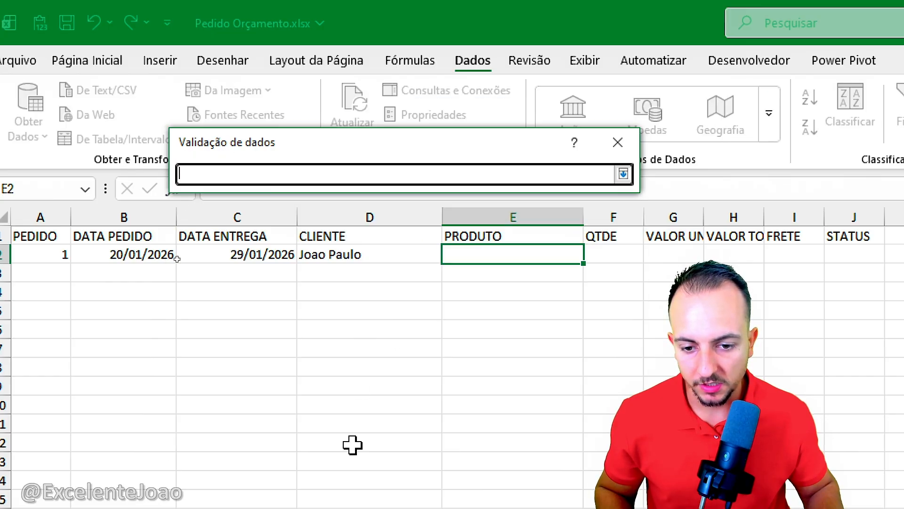
left_click(244, 470)
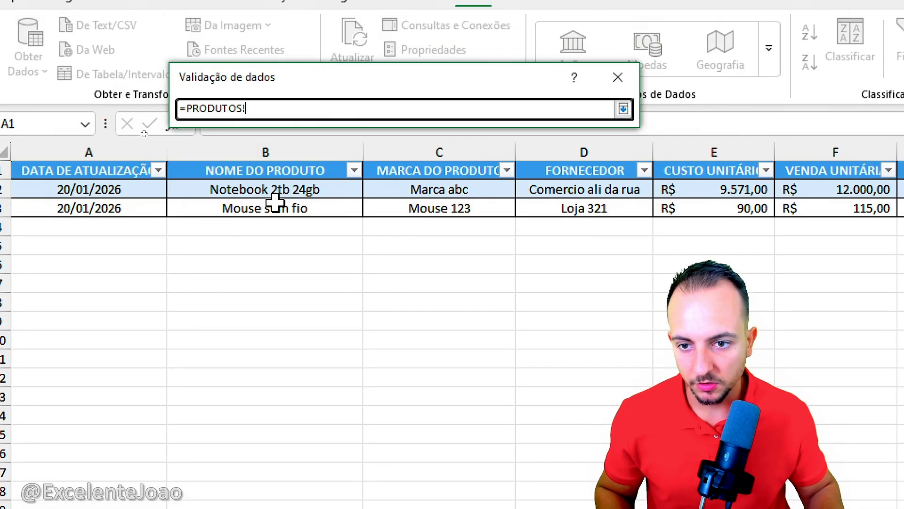
left_click_drag(307, 192, 306, 309)
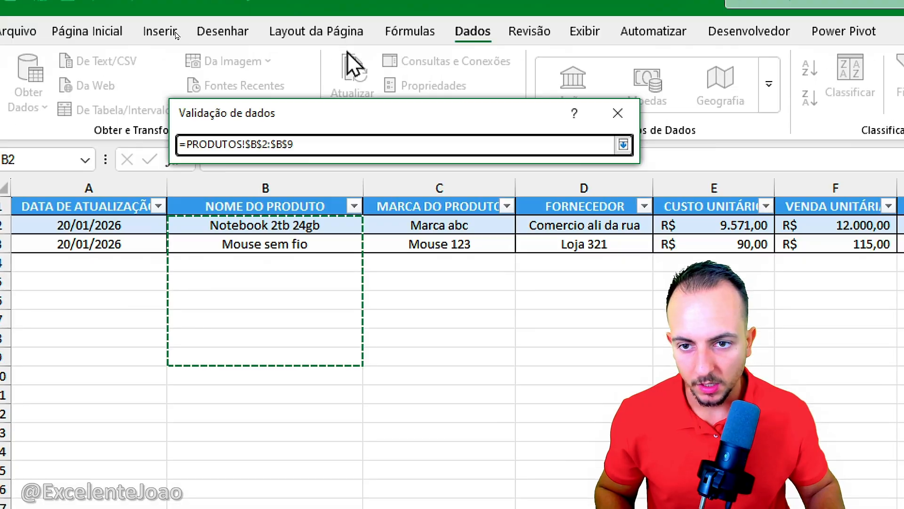
key("BackSpace")
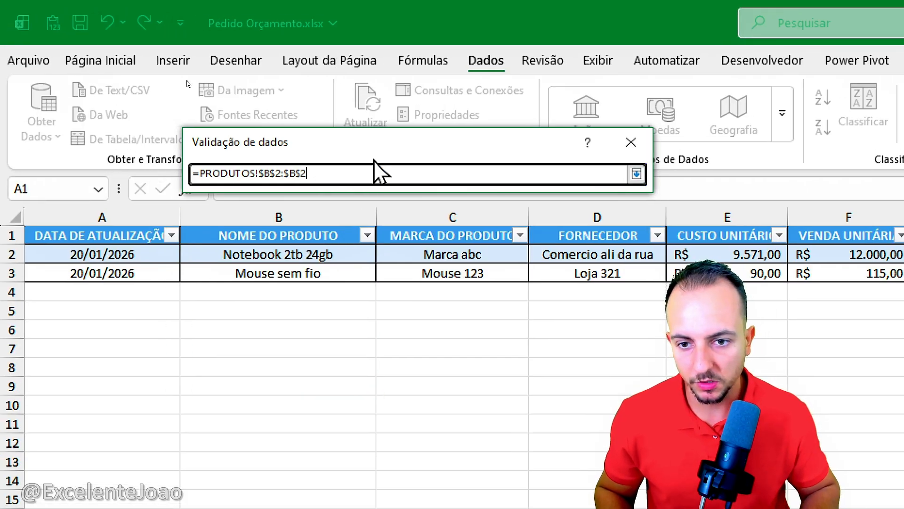
type("2000")
key("Return")
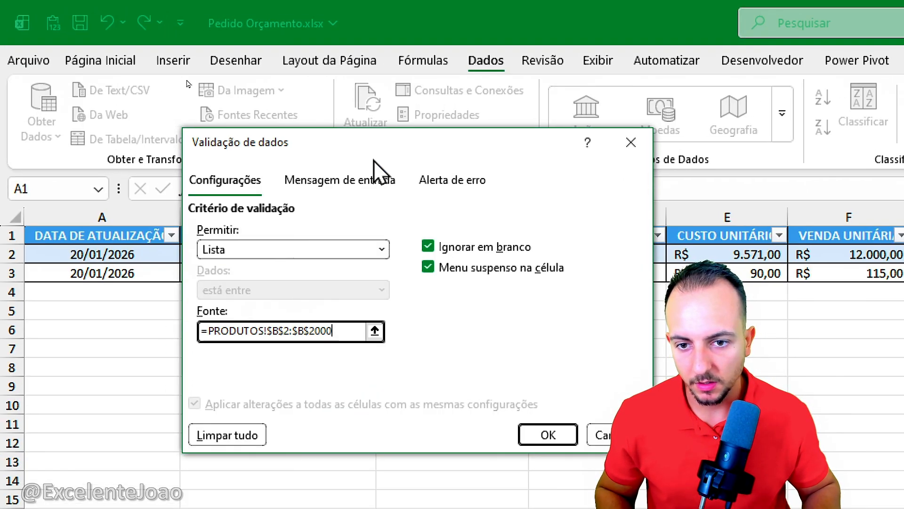
left_click(548, 436)
Step: Choose Notebook 2tb 24gb from the drop-down list in E2 and enter 1 as the QTDE in F2
left_click(602, 257)
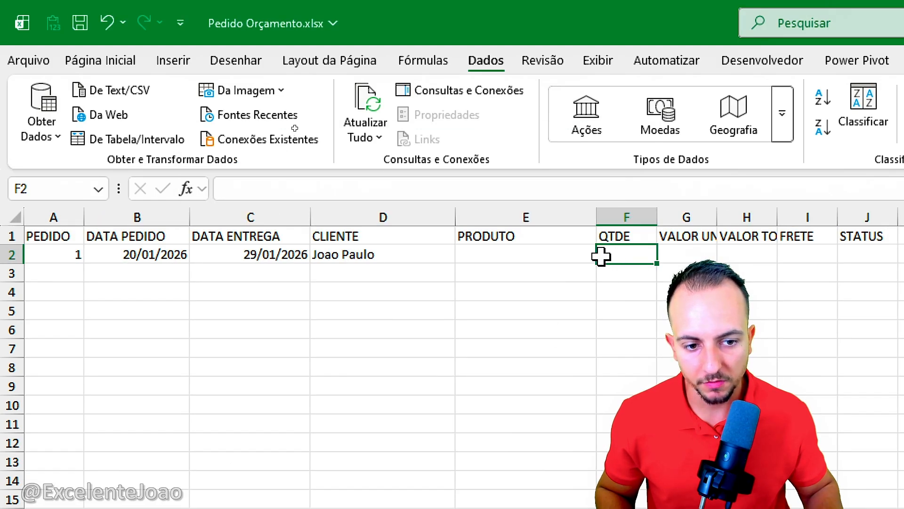
left_click(589, 258)
left_click(605, 255)
left_click(563, 271)
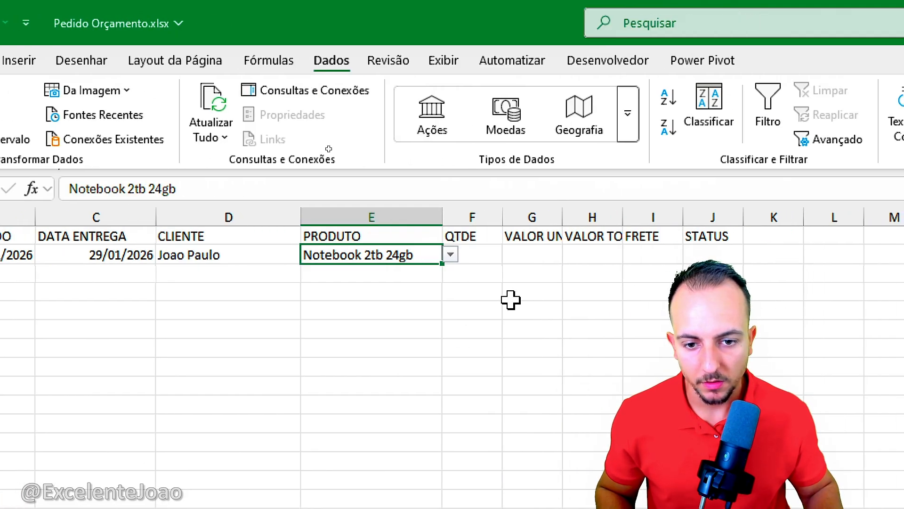
left_click(468, 250)
type("1")
left_click(479, 345)
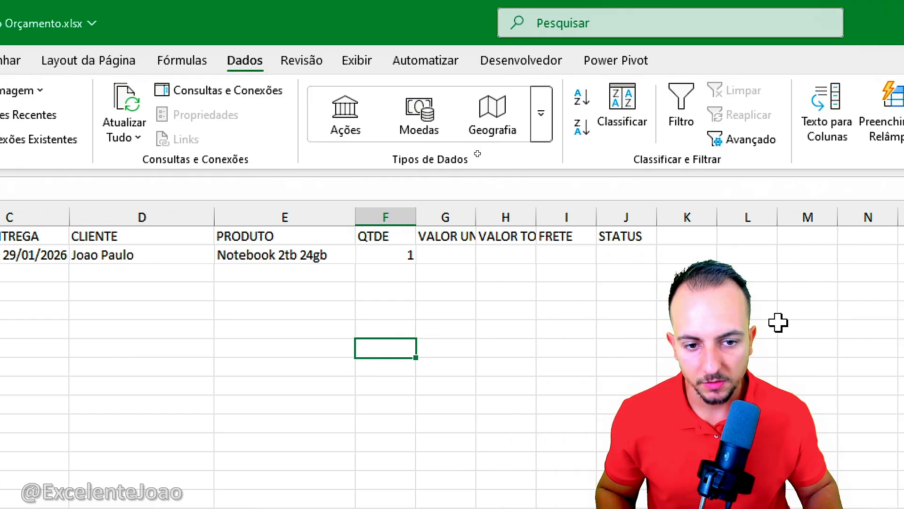
Step: Widen the VALOR UNIT and VALOR TOTAL columns so their headings fit
left_click_drag(473, 215, 521, 216)
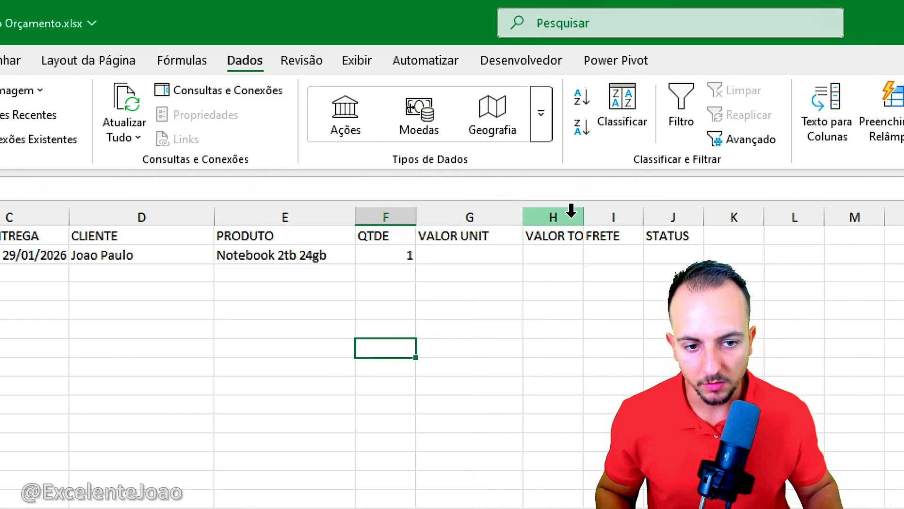
left_click_drag(583, 216, 628, 215)
mouse_move(521, 216)
left_mouse_down()
mouse_move(509, 217)
mouse_move(522, 222)
left_mouse_up()
left_click(501, 214)
left_click(561, 216, "shift")
Step: Look up the notebook's sale price on the PRODUTOS sheet and enter 12000 as its VALOR UNIT in G2 of PEDIDOS
left_click(485, 252)
mouse_move(274, 239)
left_mouse_down()
mouse_move(235, 283)
mouse_move(324, 240)
left_mouse_up()
left_click_drag(294, 296, 452, 281)
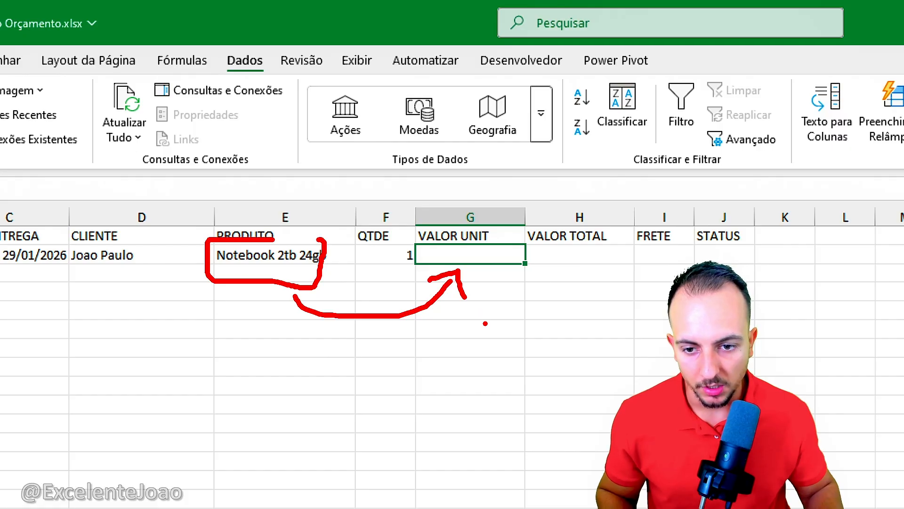
key("Escape")
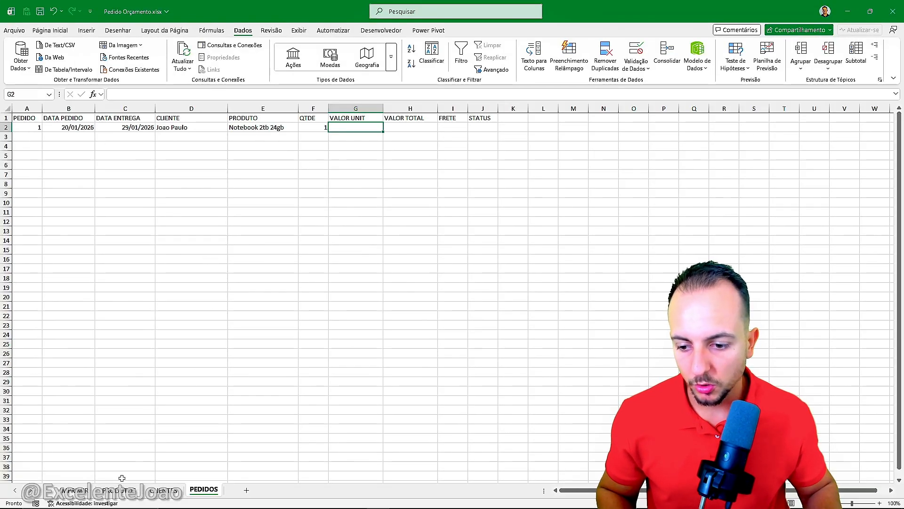
left_click(119, 490)
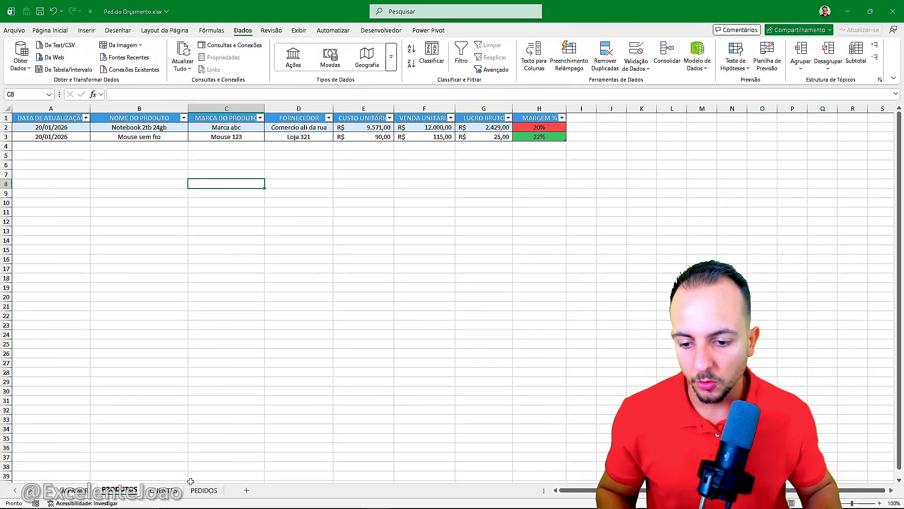
left_click(193, 491)
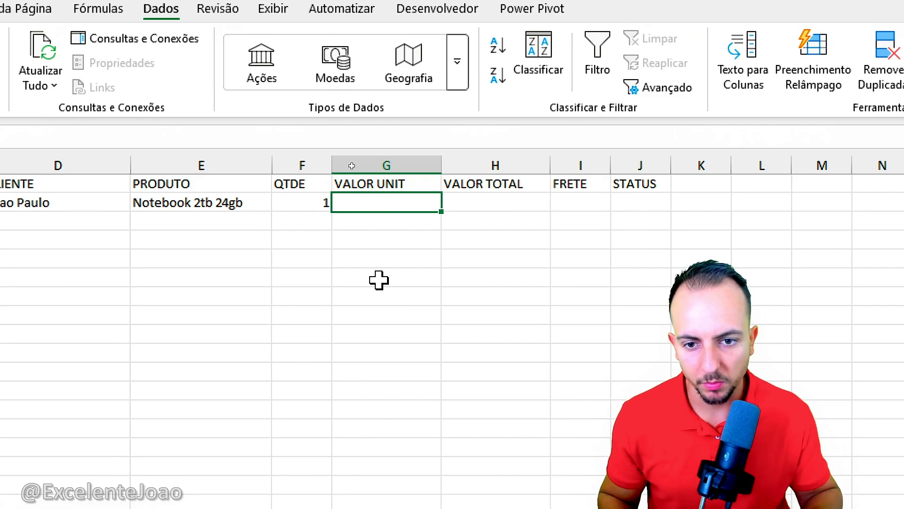
type("12000")
key("Return")
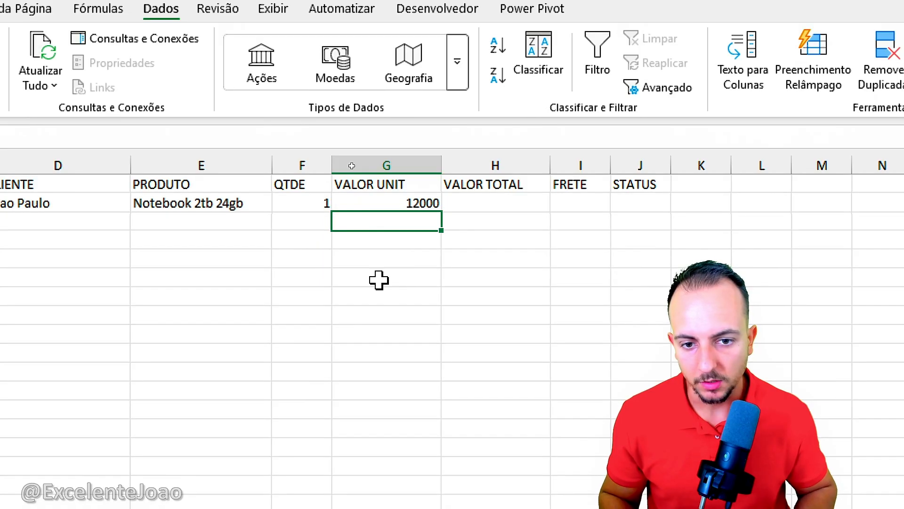
Step: Calculate the VALOR TOTAL in H2 with the formula =G2*F2
left_click(508, 200)
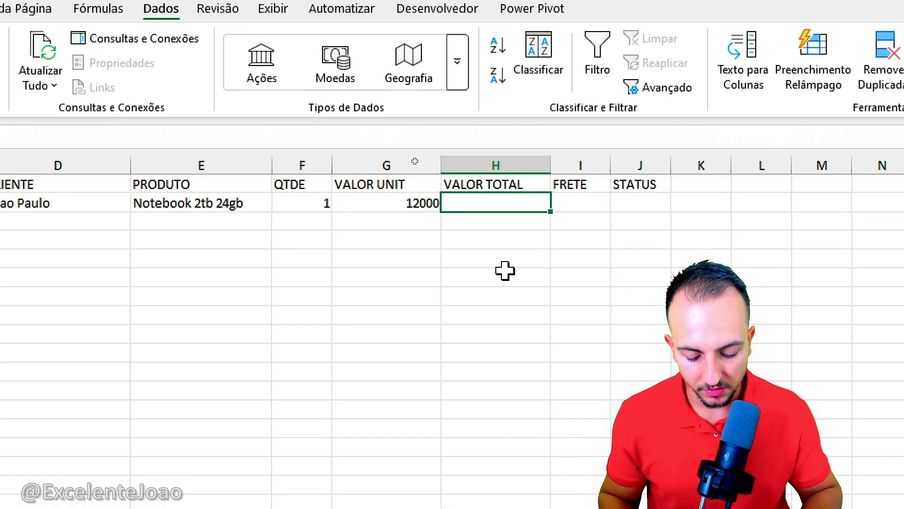
type("=")
left_click(405, 202)
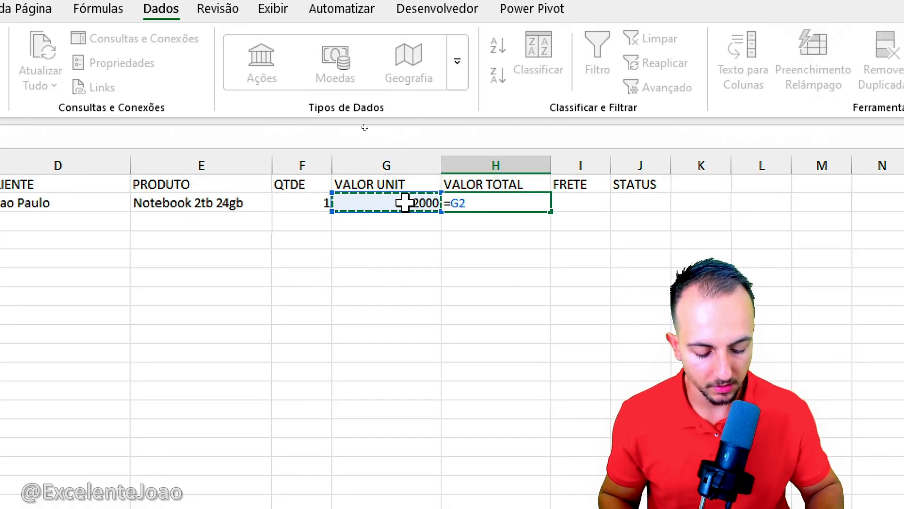
type("*")
left_click(293, 200)
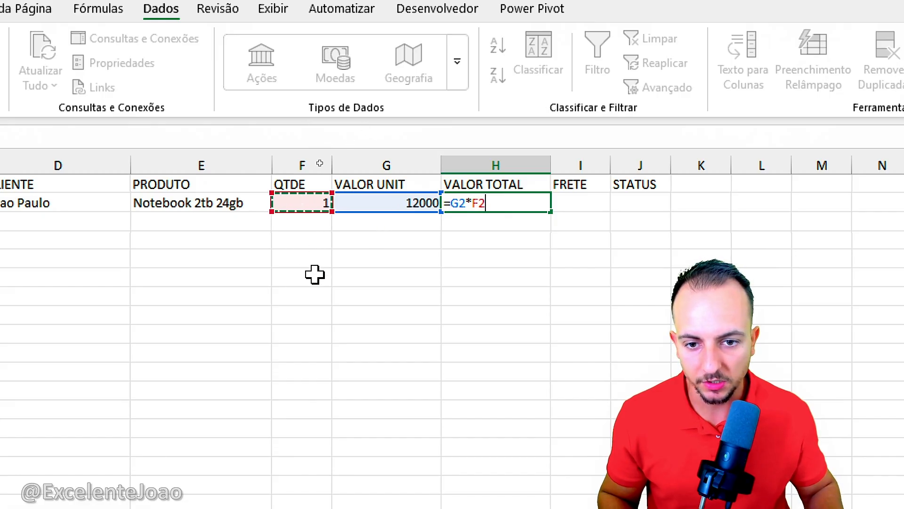
key("Return")
Step: Apply the Contábil number format in R$ to the unit value, total value and freight cells G2:I2
left_click(415, 201)
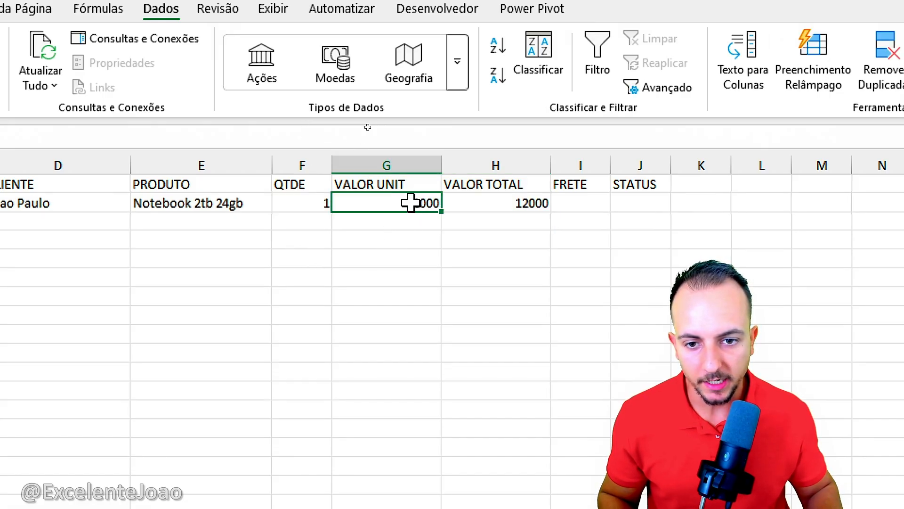
left_click_drag(437, 203, 570, 207)
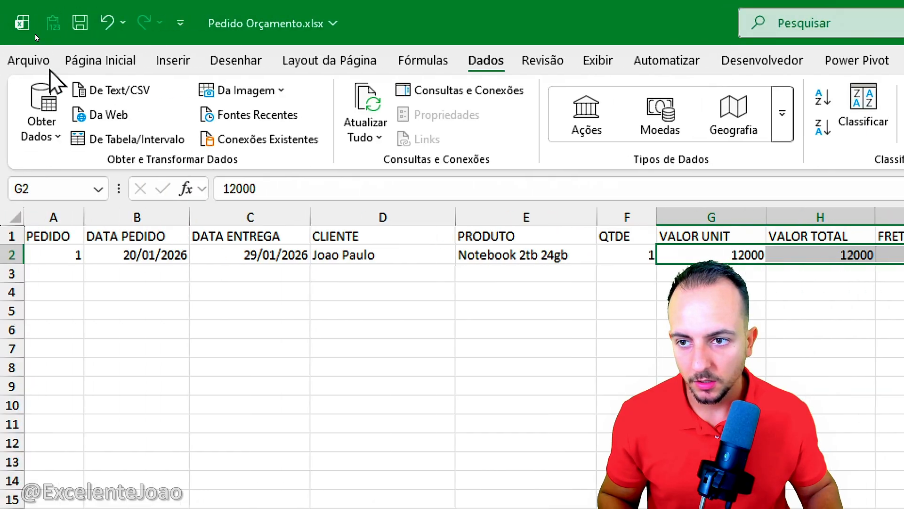
left_click(100, 62)
left_click(792, 128)
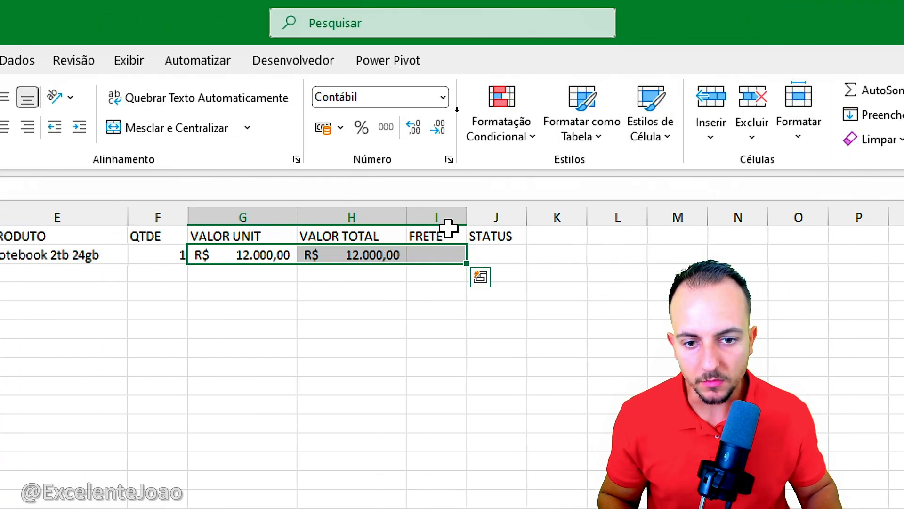
Step: Widen the FRETE column and enter a freight of 15 in I2
left_click(895, 218)
left_click_drag(465, 221, 483, 220)
left_click(440, 252)
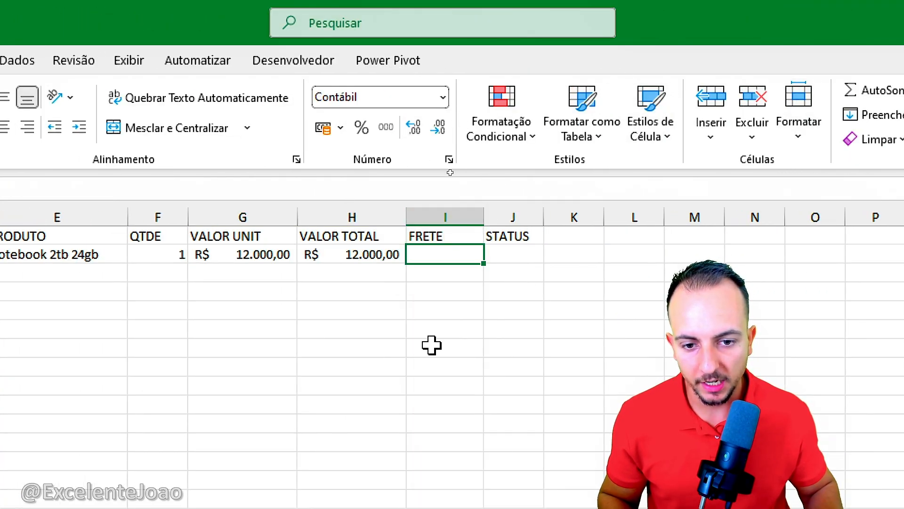
type("15")
key("Return")
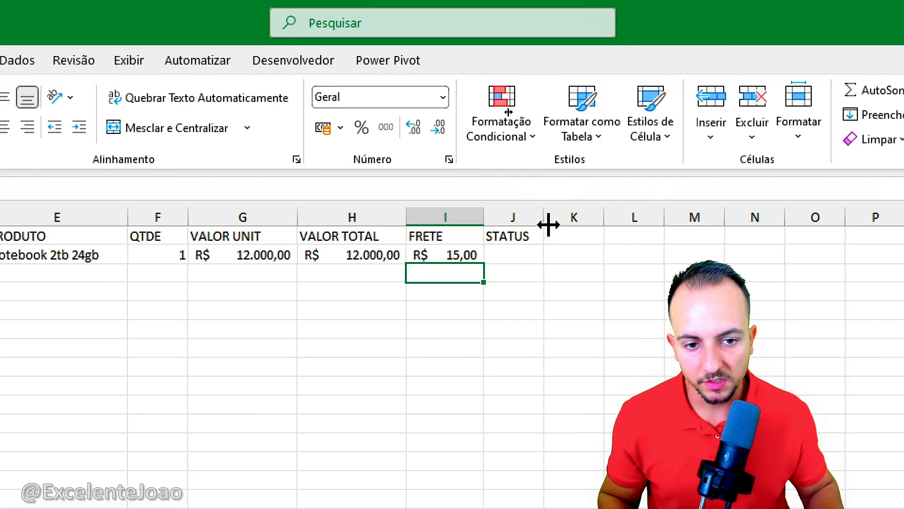
Step: Widen the STATUS column and set the data validation of J2 to allow a Lista, ready for its source
left_click_drag(545, 219, 618, 219)
left_click(565, 254)
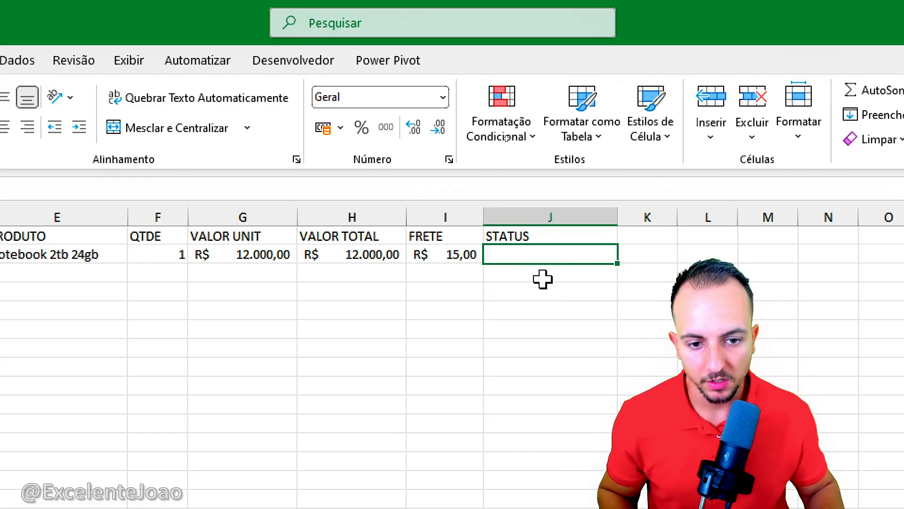
left_click(18, 60)
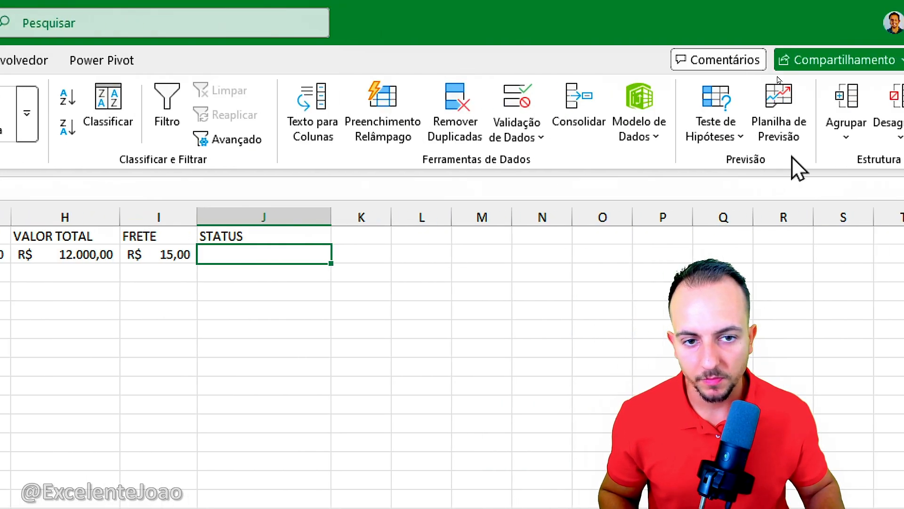
left_click(524, 101)
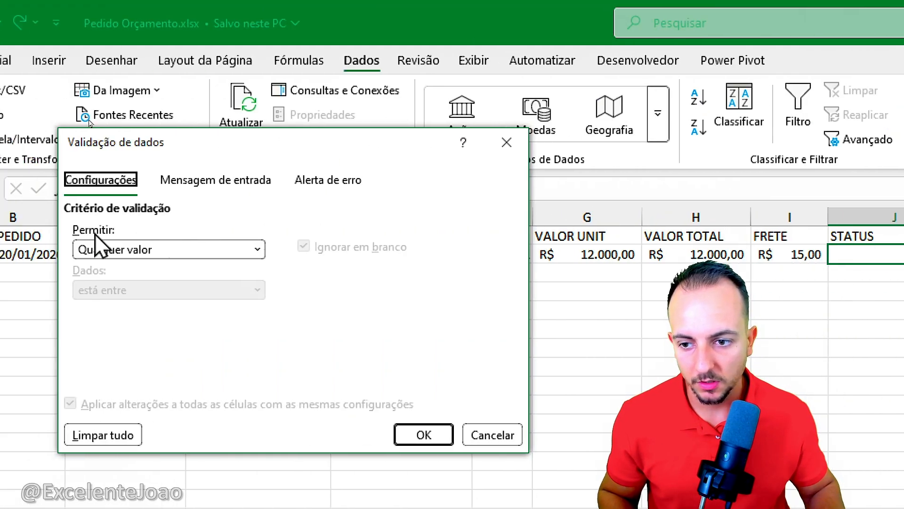
left_click(227, 258)
left_click(208, 326)
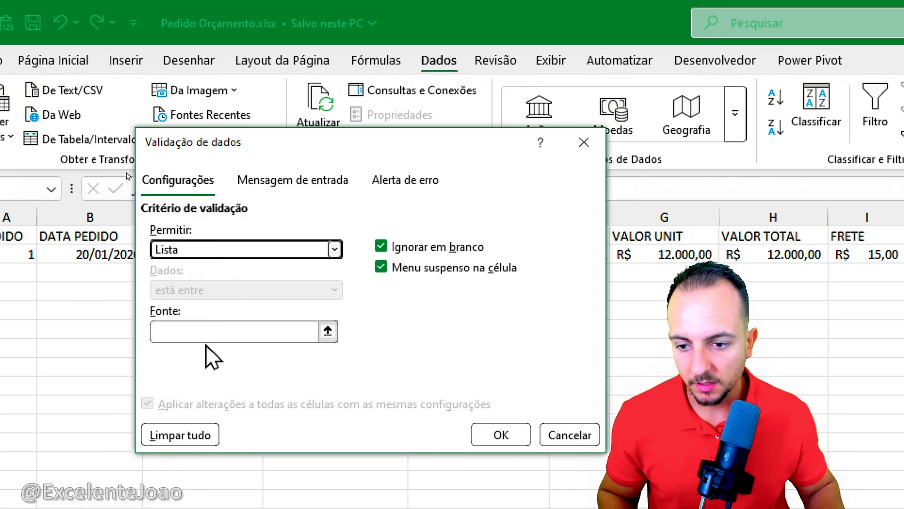
left_click(208, 332)
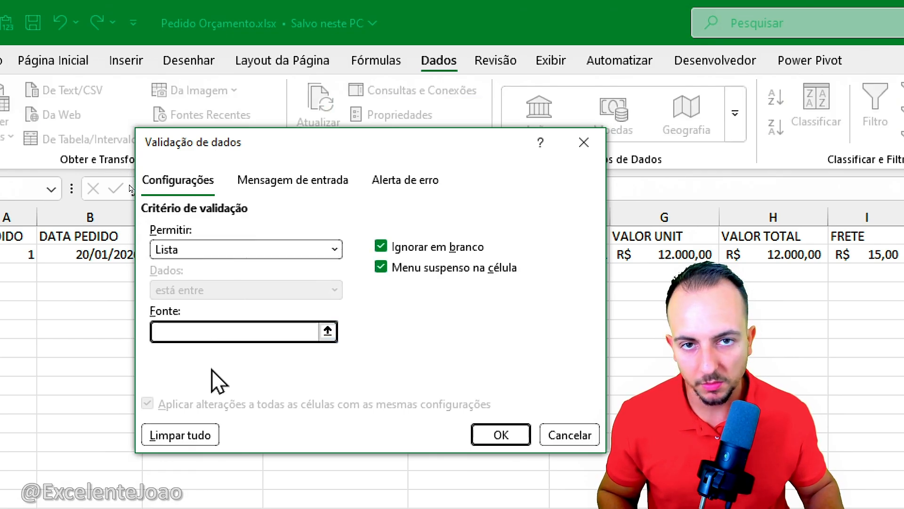
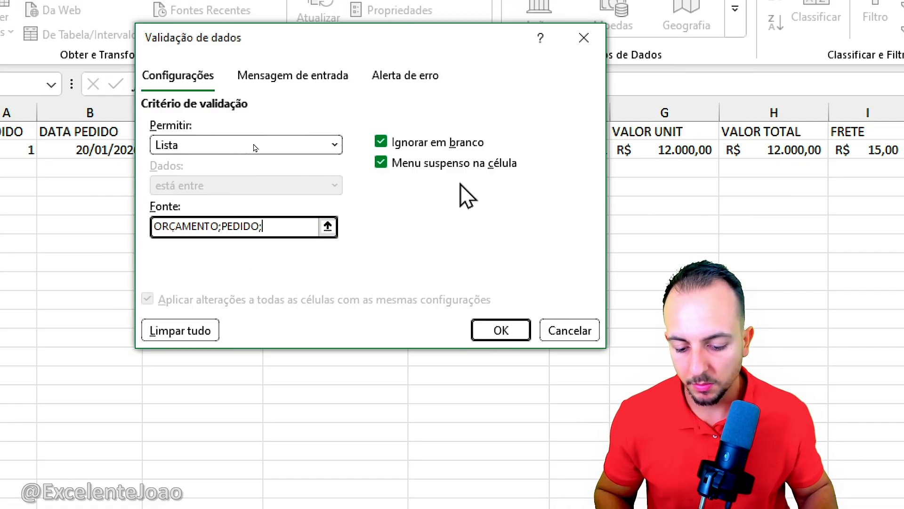
Step: Complete the STATUS list source in J2 as ORÇAMENTO;PEDIDO;CANCELADO, try each option and leave the cell set to PEDIDO
type("ELADO")
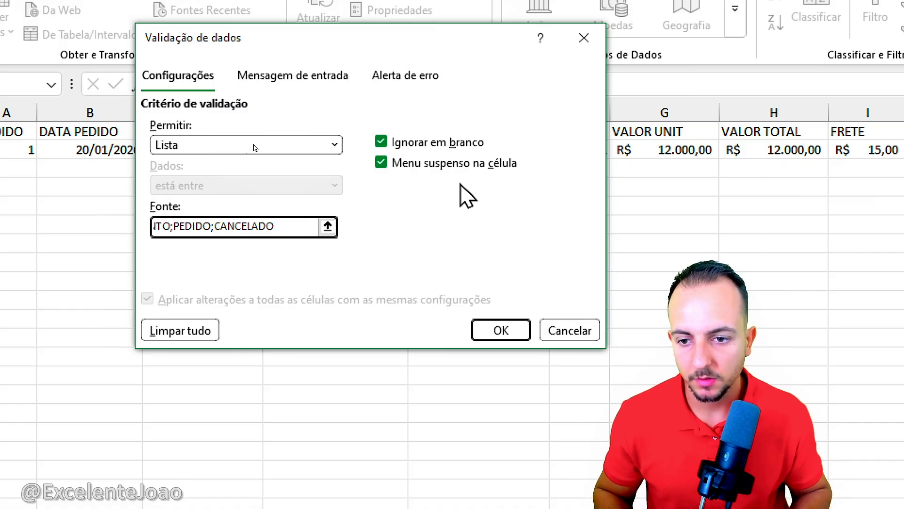
left_click(495, 320)
left_click(451, 212)
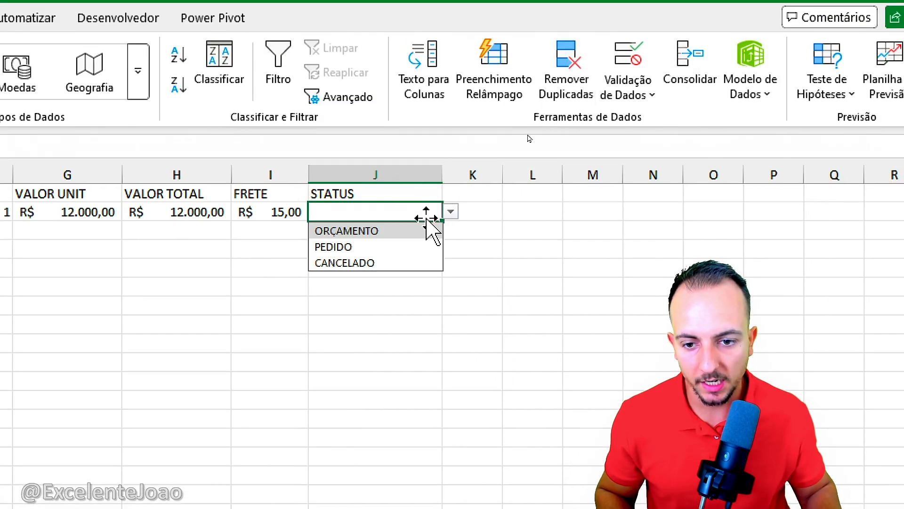
left_click(426, 230)
left_click(450, 212)
left_click(361, 246)
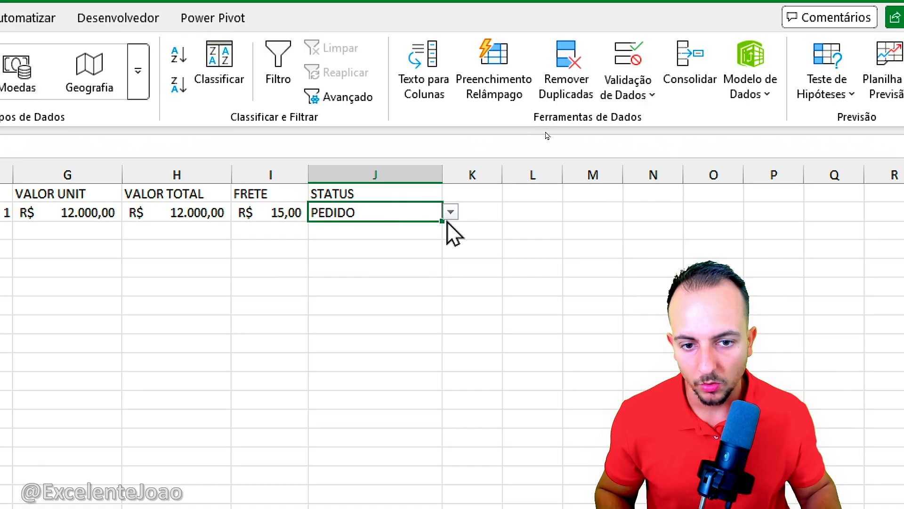
left_click(451, 212)
left_click(372, 262)
left_click(451, 212)
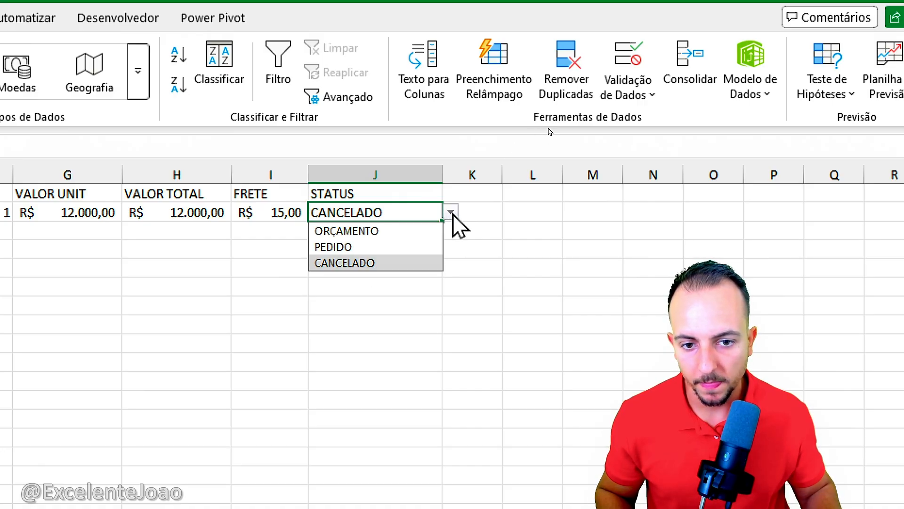
left_click(349, 247)
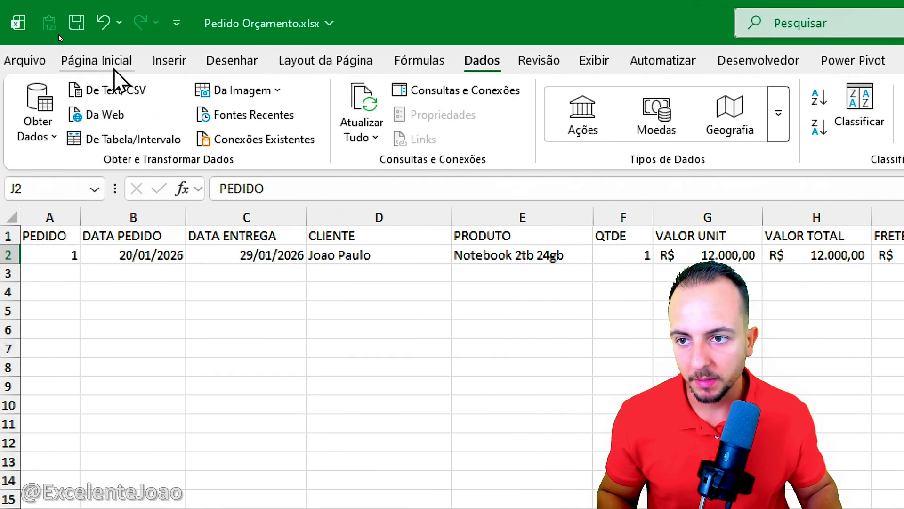
Step: Add a conditional formatting rule to J2 that gives cells equal to PEDIDO a green fill with dark green text
left_click(90, 58)
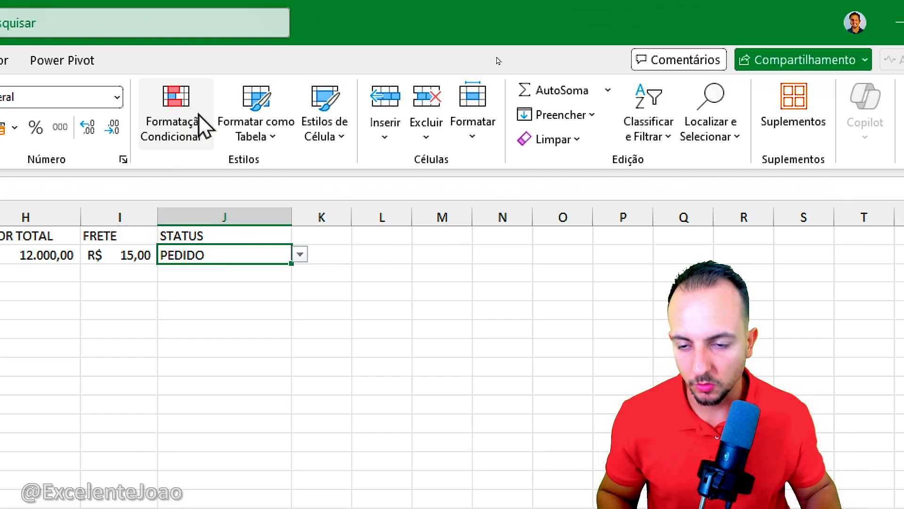
left_click(203, 127)
mouse_move(257, 188)
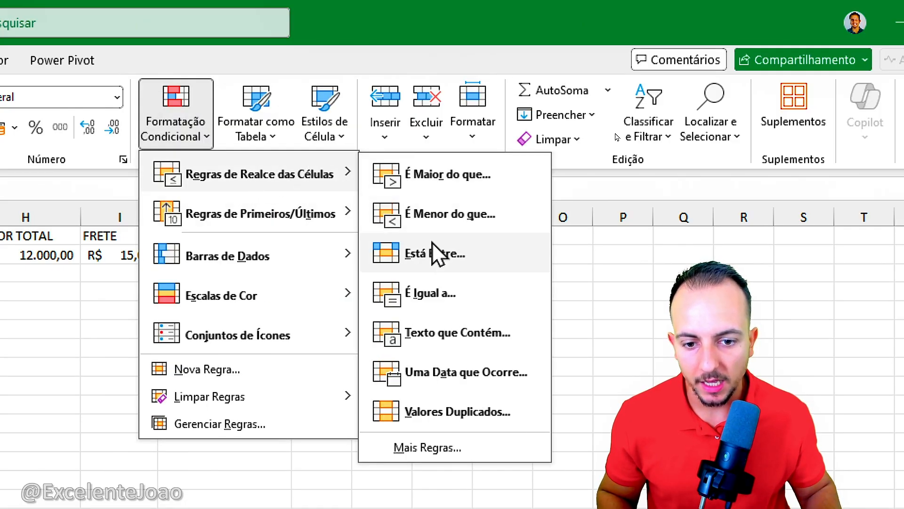
left_click(445, 294)
left_click_drag(115, 242, 606, 303)
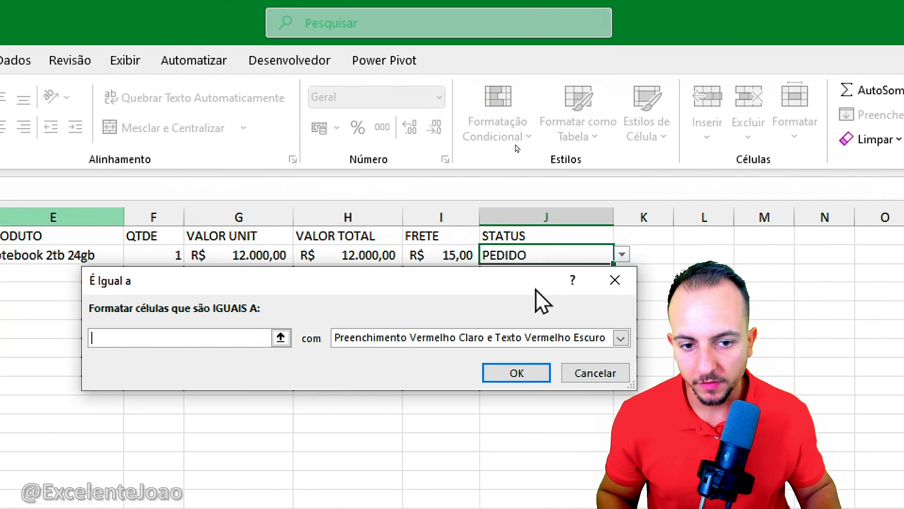
type("PE")
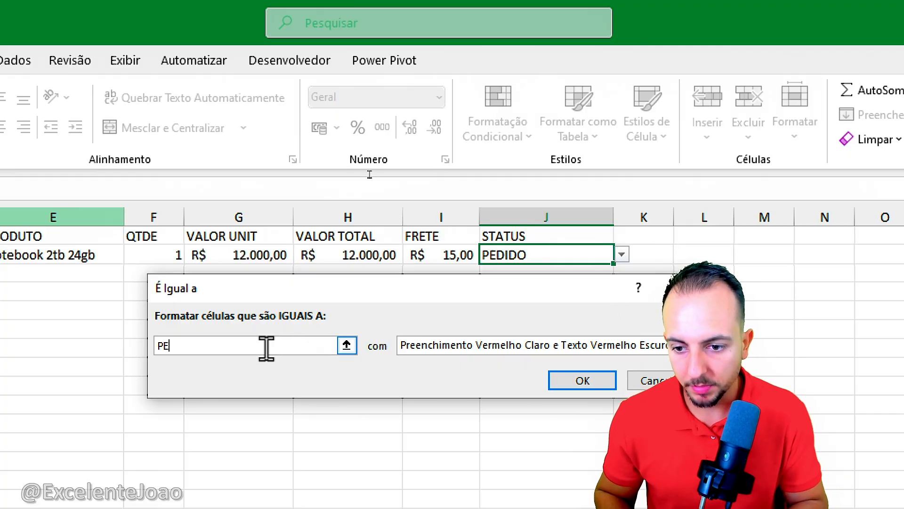
type("DIDO")
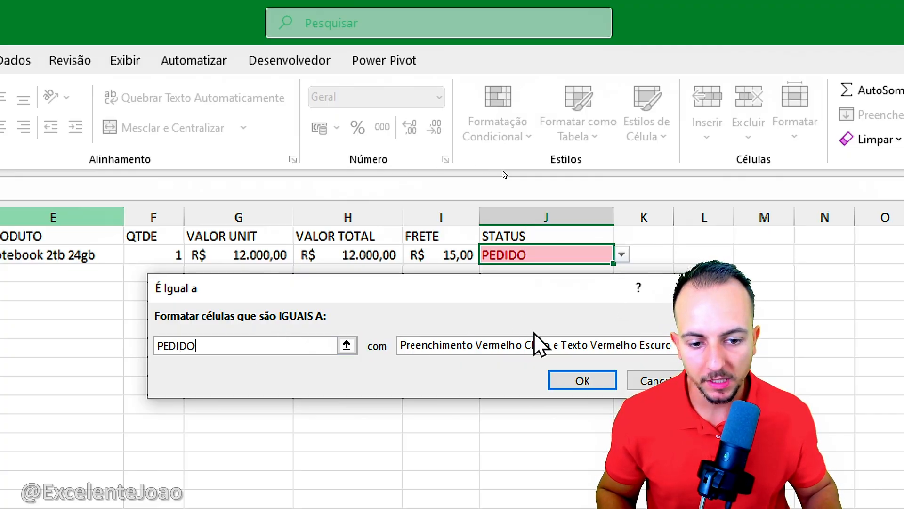
left_click(539, 348)
left_click(561, 389)
left_click(582, 384)
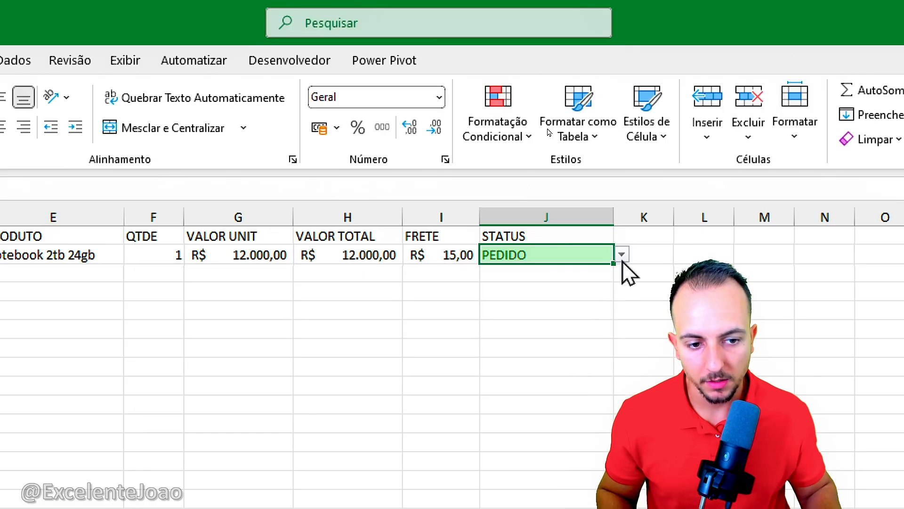
Step: Set the J2 status to ORÇAMENTO and add an equal-to rule formatting ORÇAMENTO with Preenchimento Amarelo e Texto Amarelo Escuro
left_click(618, 250)
left_click(606, 256)
left_click(623, 254)
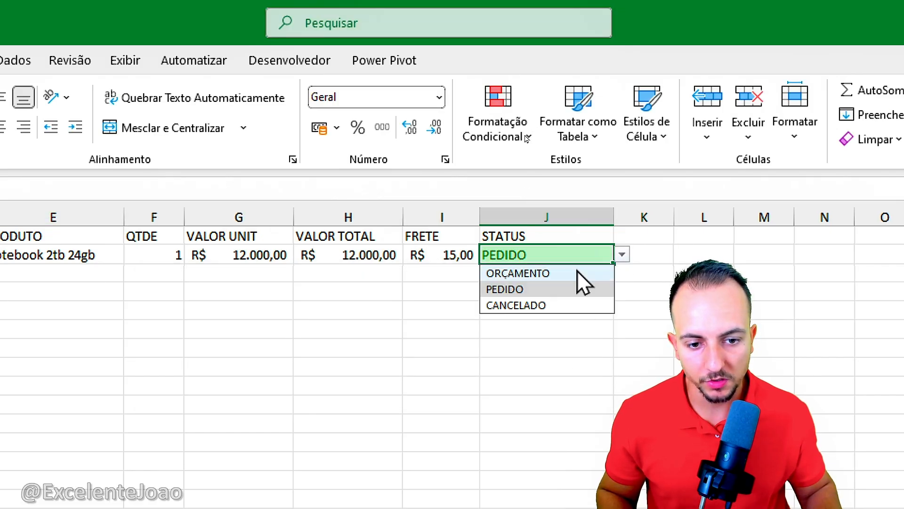
left_click(579, 274)
left_click(498, 92)
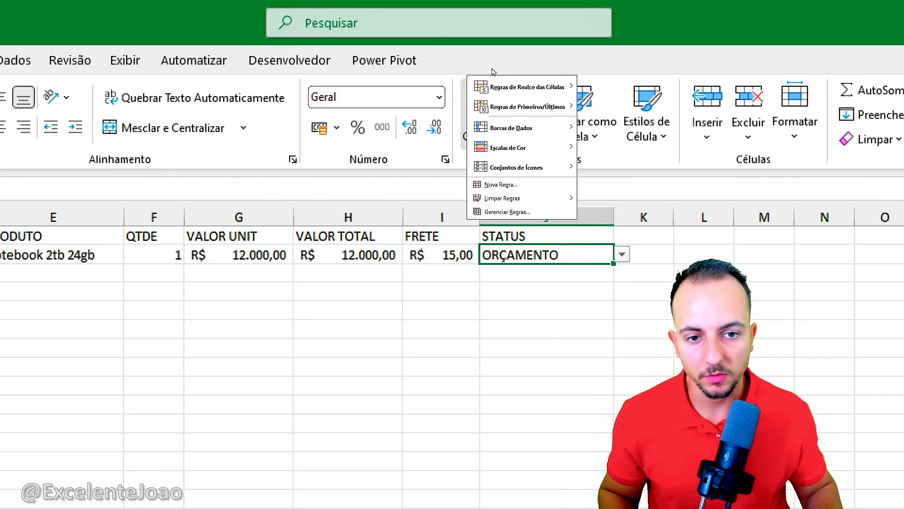
mouse_move(591, 193)
left_click(748, 292)
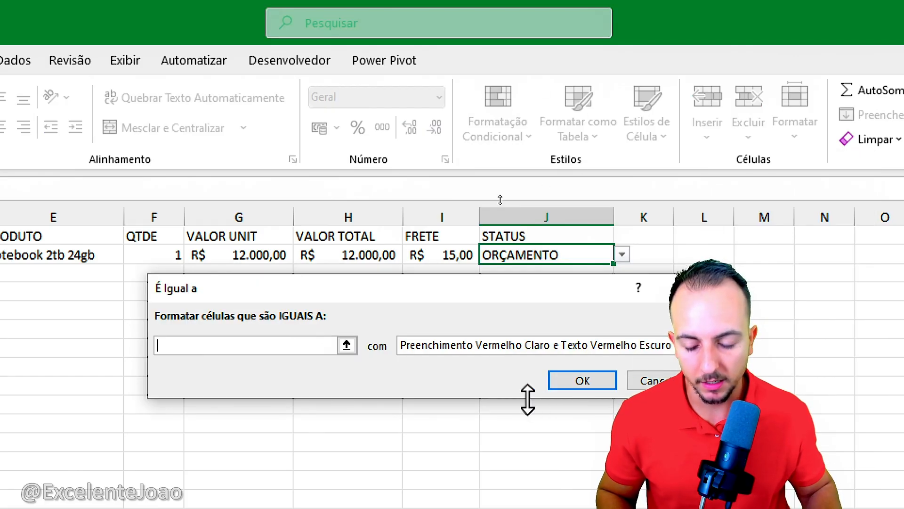
type("ORÇAMENTO")
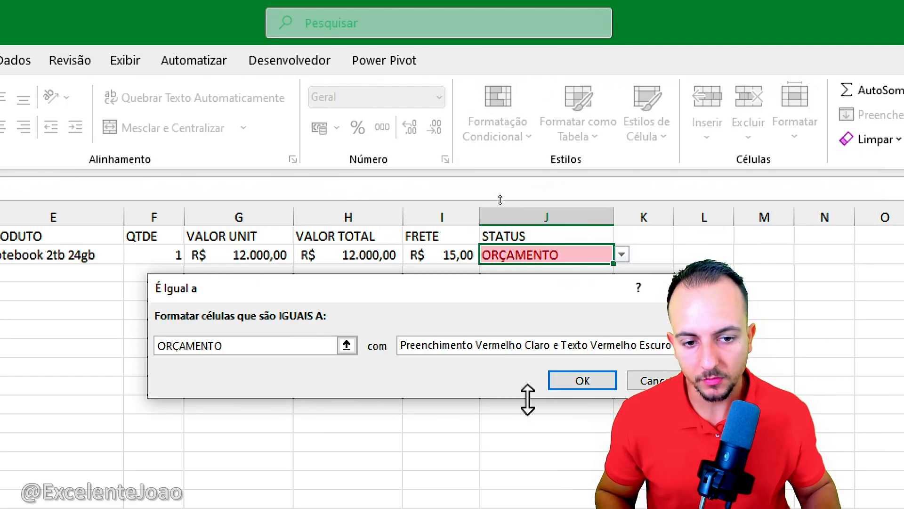
left_click(524, 345)
left_click(529, 373)
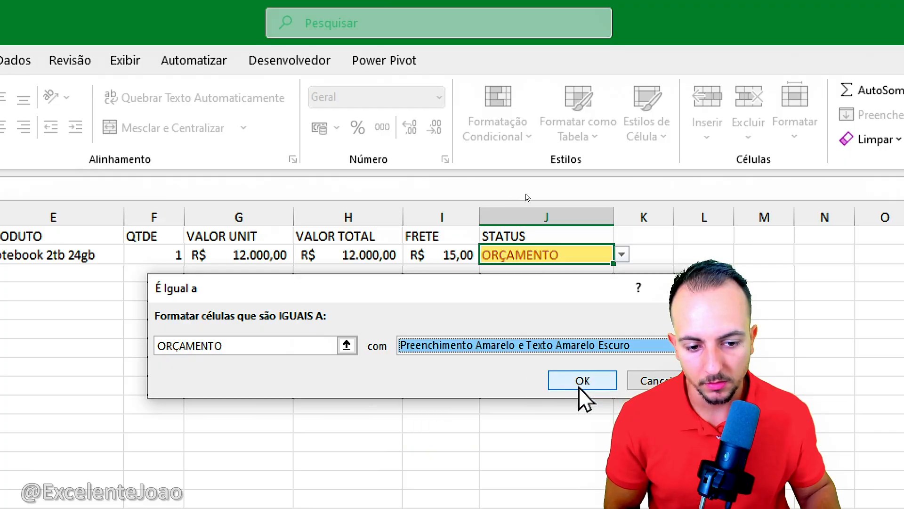
left_click(580, 387)
Step: Set the J2 status to CANCELADO and add an equal-to rule formatting CANCELADO with Preenchimento Vermelho Claro e Texto Vermelho Escuro
left_click(489, 105)
left_click(520, 140)
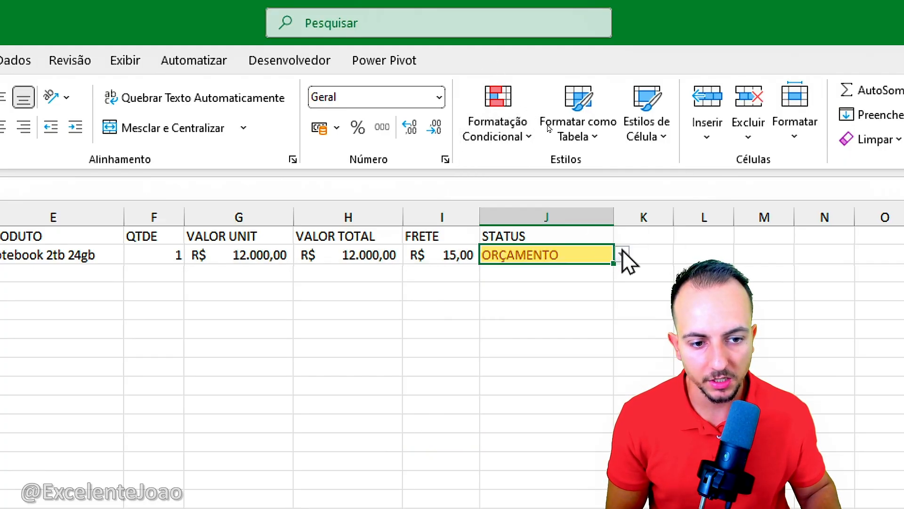
left_click(622, 254)
left_click(537, 305)
left_click(514, 132)
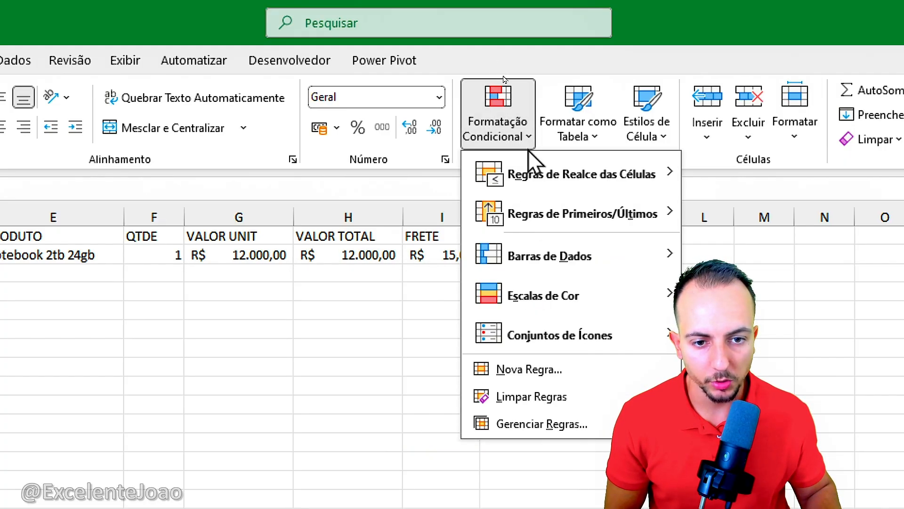
mouse_move(542, 171)
left_click(758, 293)
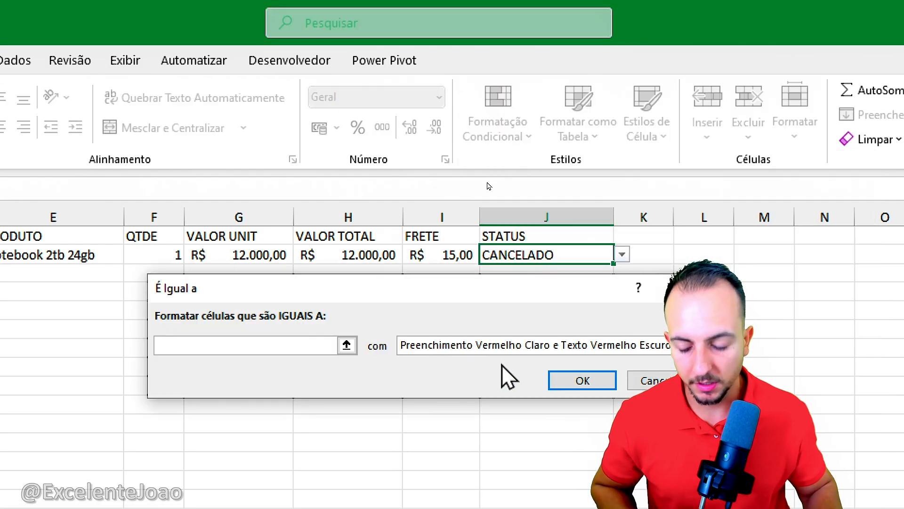
type("CANCELADO")
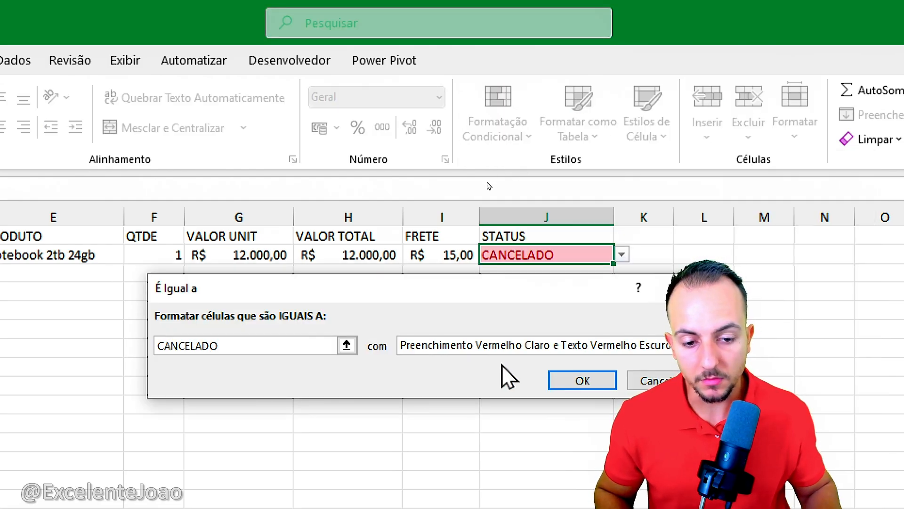
left_click(578, 379)
Step: Check the status colours by switching J2 between PEDIDO and ORÇAMENTO, leaving it set to PEDIDO
left_click(622, 254)
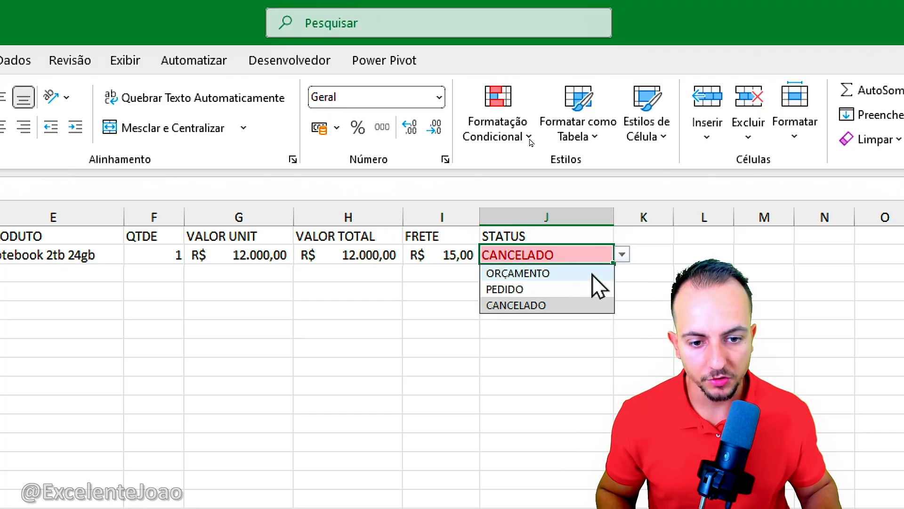
left_click(594, 289)
left_click(622, 255)
left_click(568, 274)
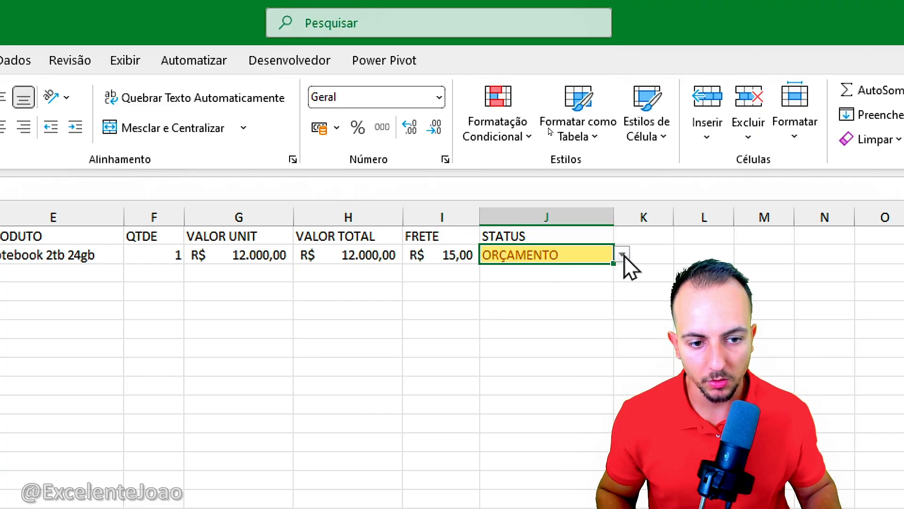
left_click(623, 254)
left_click(494, 289)
left_click(490, 327)
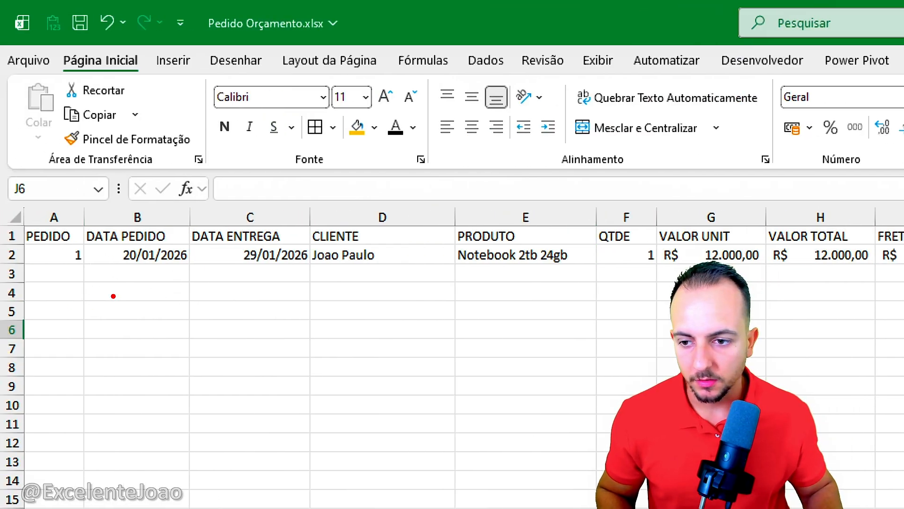
left_click_drag(17, 215, 89, 280)
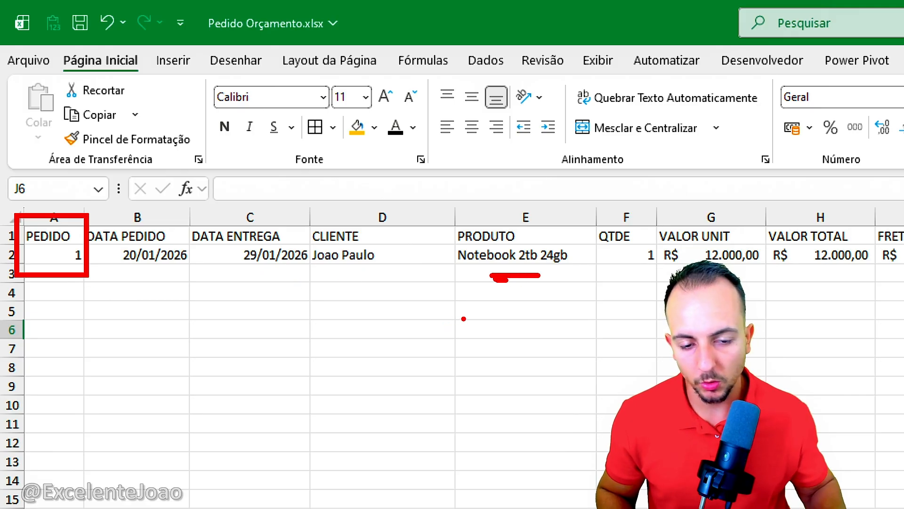
left_click_drag(371, 236, 379, 248)
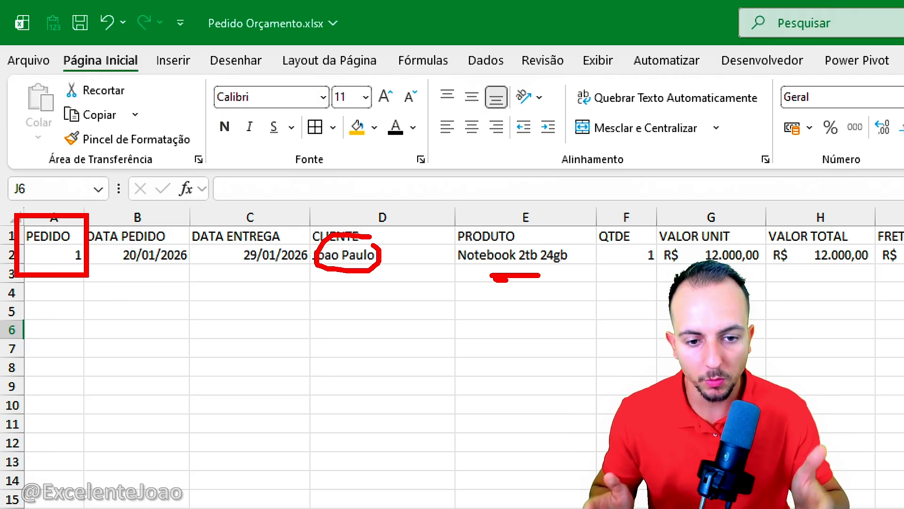
key("Escape")
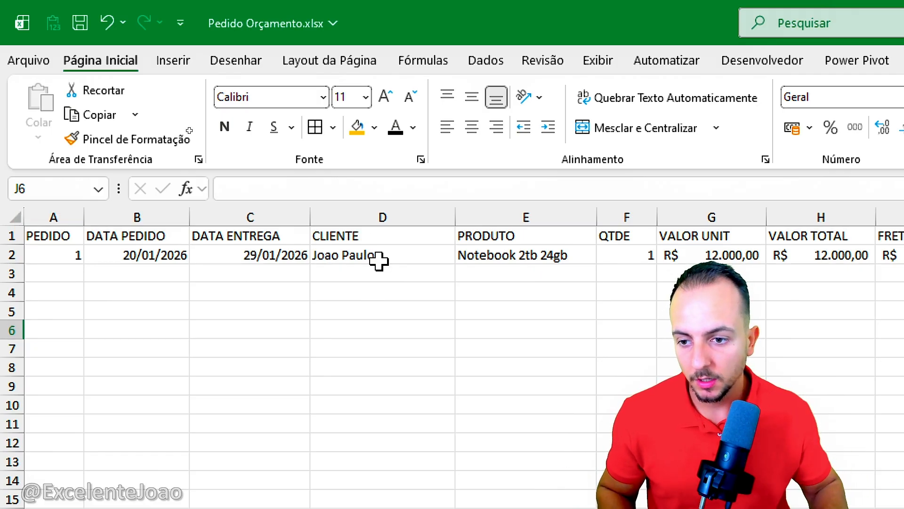
Step: Centre the contents of the header and first order row, A1:J2, both vertically and horizontally
left_click_drag(55, 230, 903, 256)
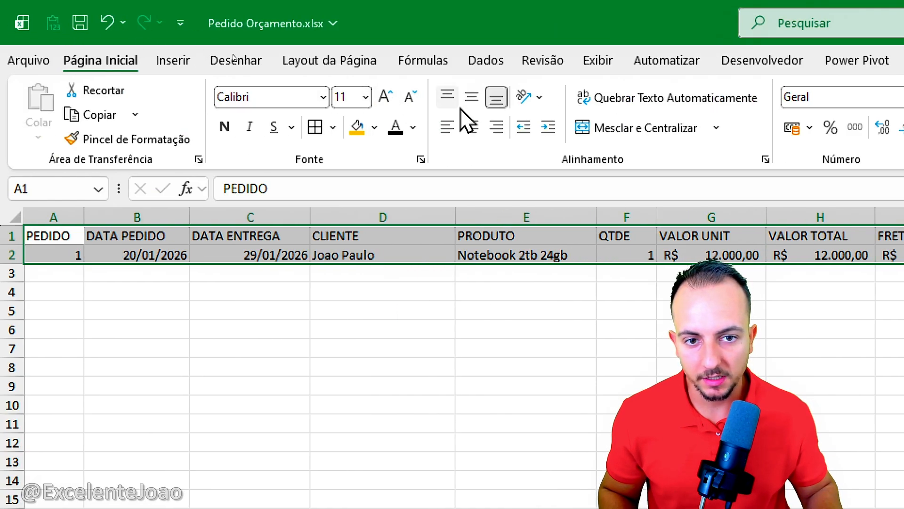
left_click(157, 99)
left_click(477, 118)
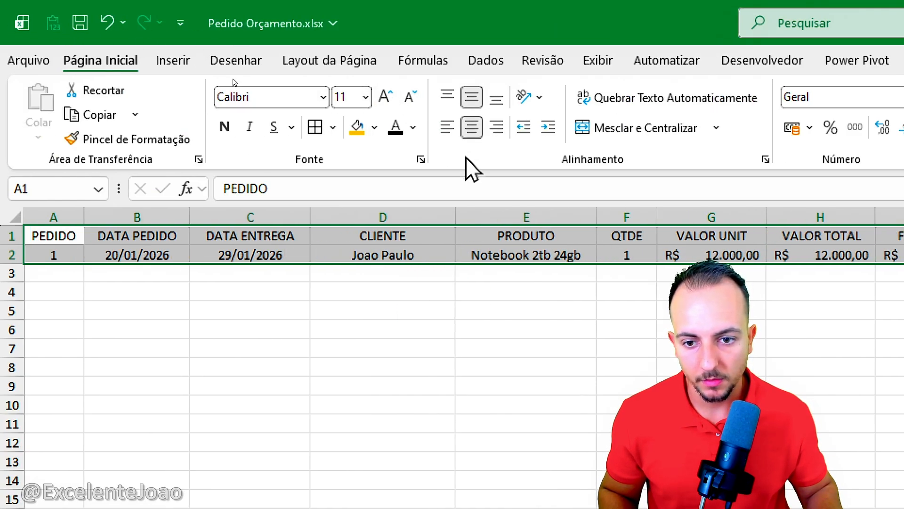
Step: Convert the range A1:J2 into a table with headers
left_click(175, 66)
left_click(200, 106)
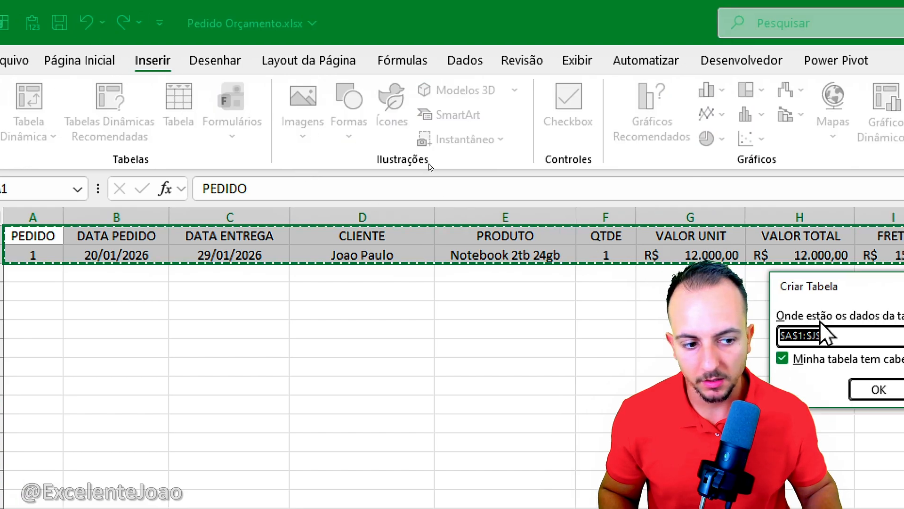
key("Return")
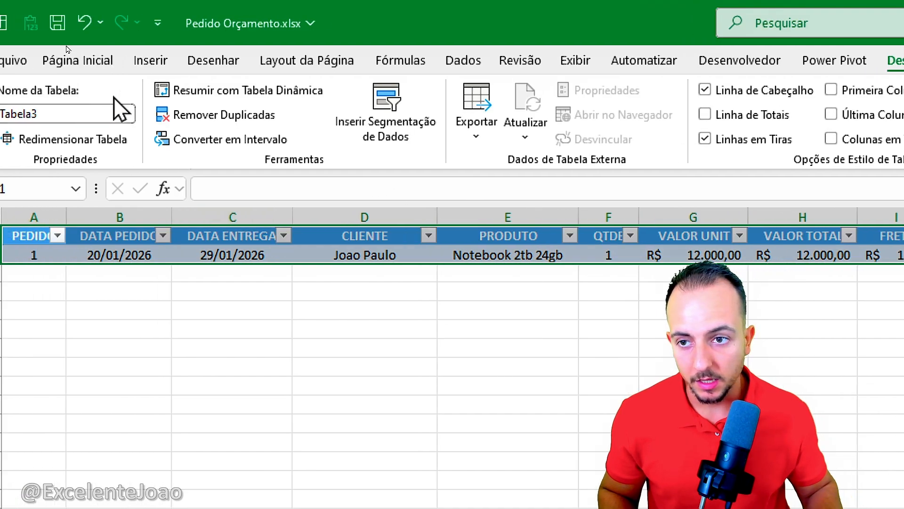
Step: Apply the blue Média table style with grid lines, second in its row, to the orders table and deselect it
left_click(26, 66)
left_click(305, 129)
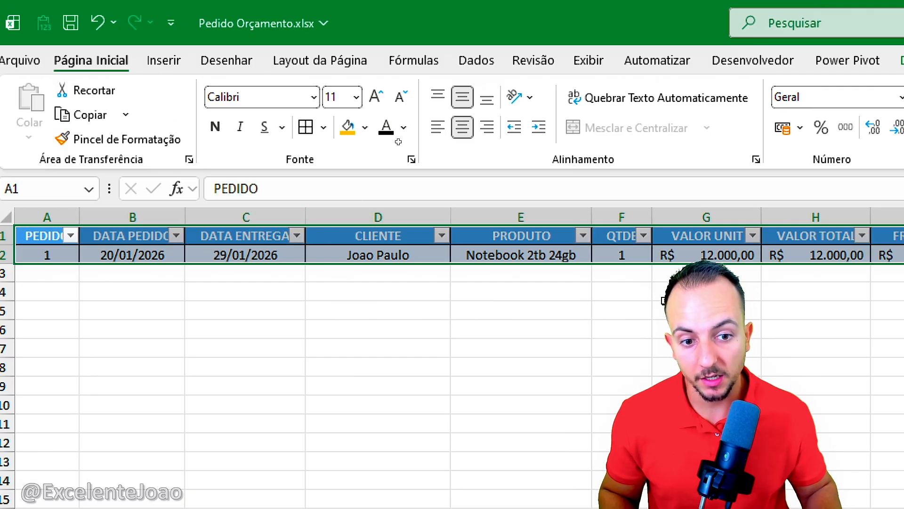
left_click(282, 63)
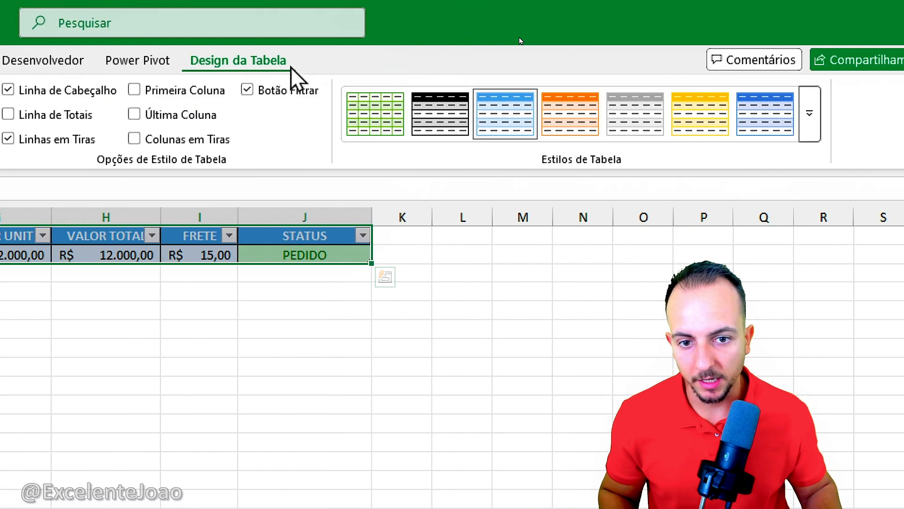
left_click(809, 113)
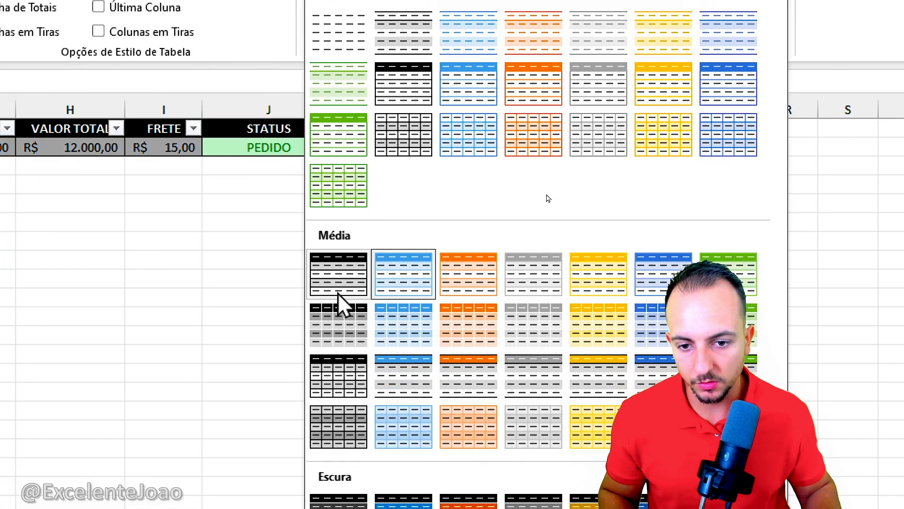
left_click(407, 344)
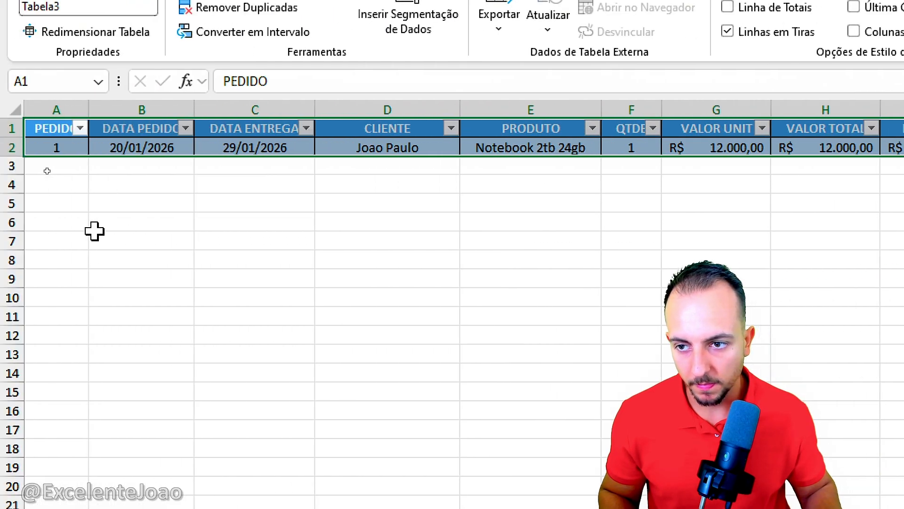
left_click(55, 238)
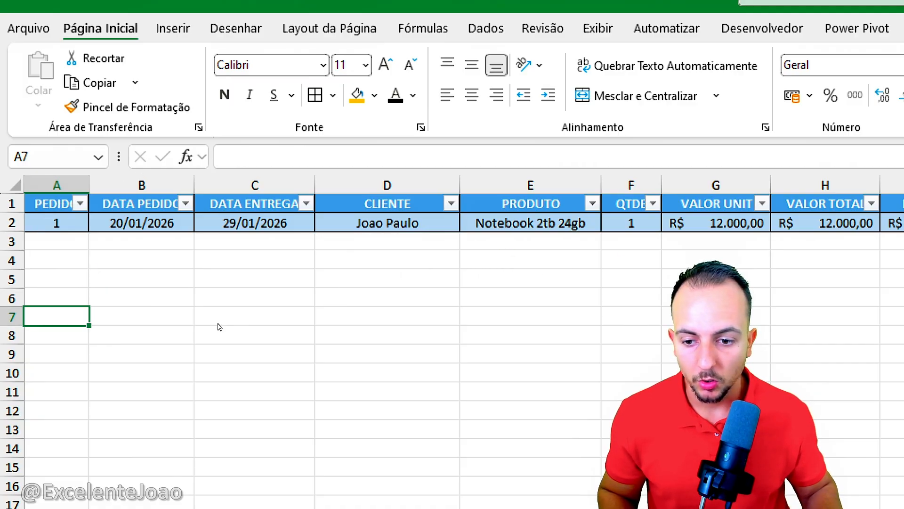
type("CTR")
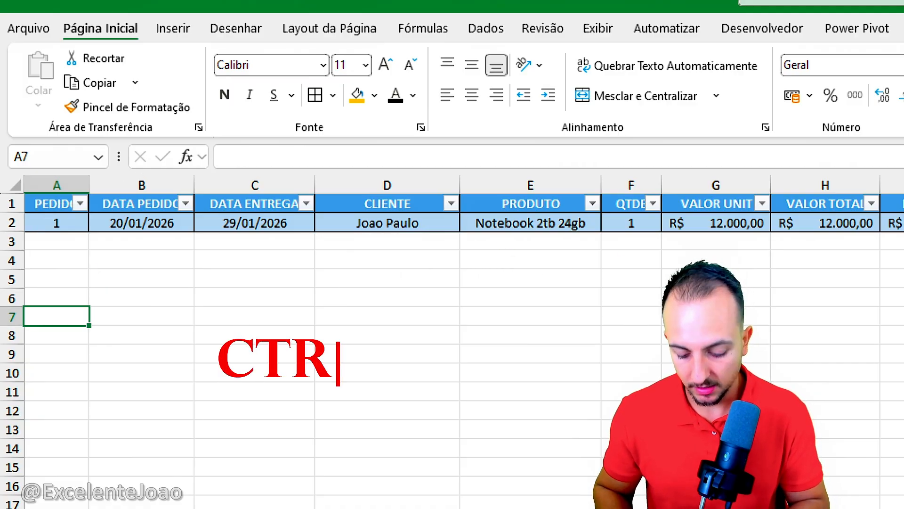
type("L D")
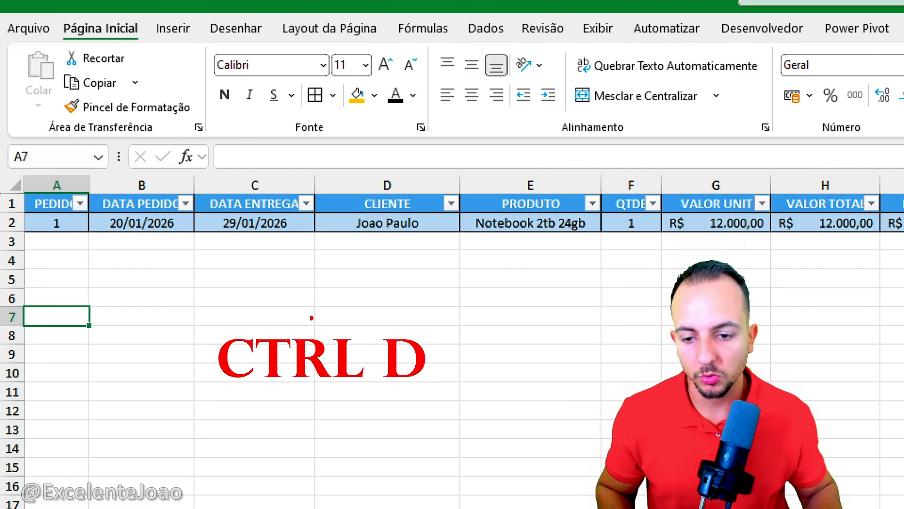
left_click_drag(202, 324, 441, 394)
left_click_drag(520, 375, 457, 376)
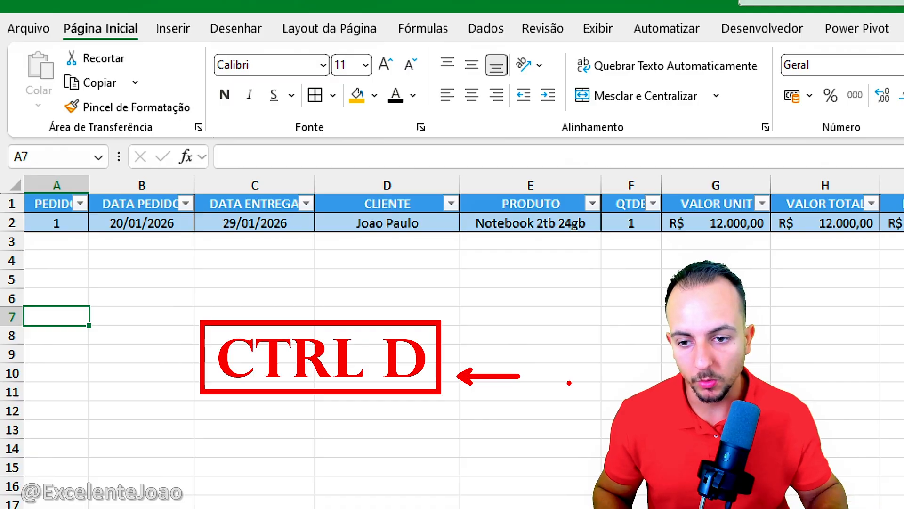
key("Escape")
Step: Start a second order in row 3 by filling down the order number, both dates and the customer from row 2
left_click(65, 241)
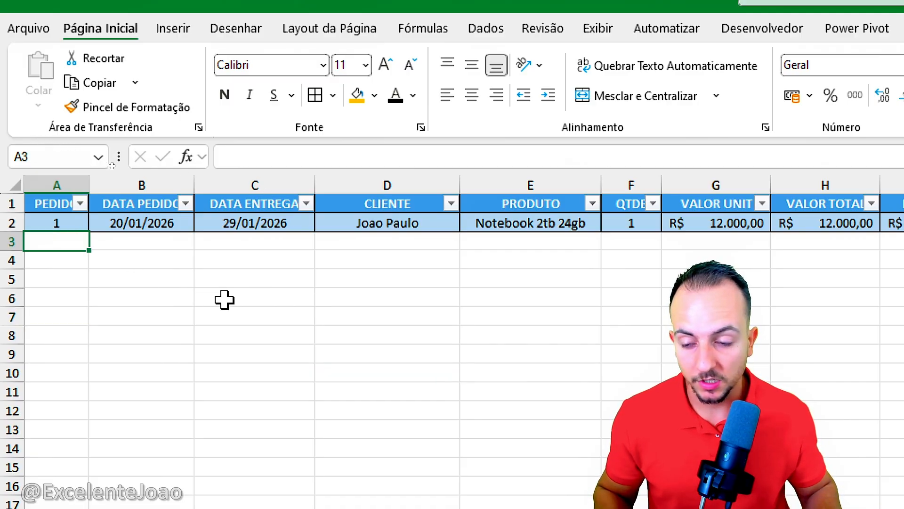
key("ctrl+d")
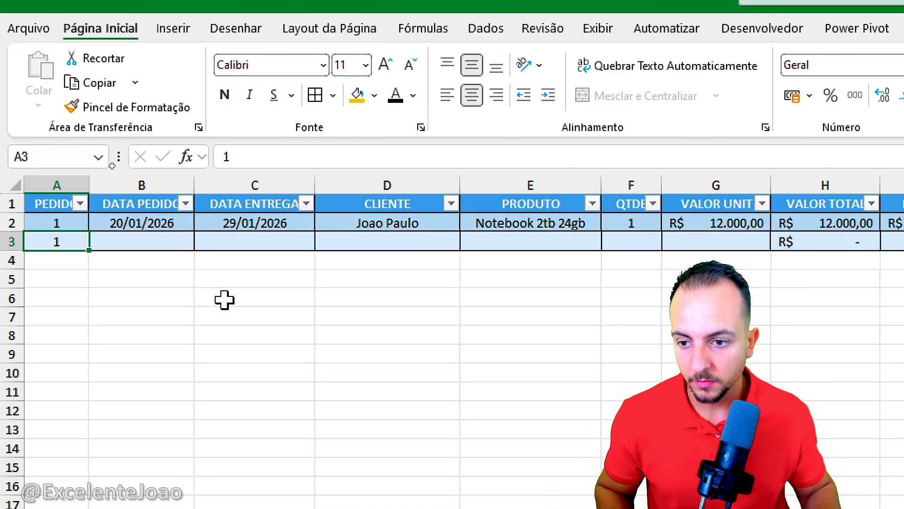
left_click(161, 235)
key("ctrl+d")
left_click(260, 238)
key("ctrl+d")
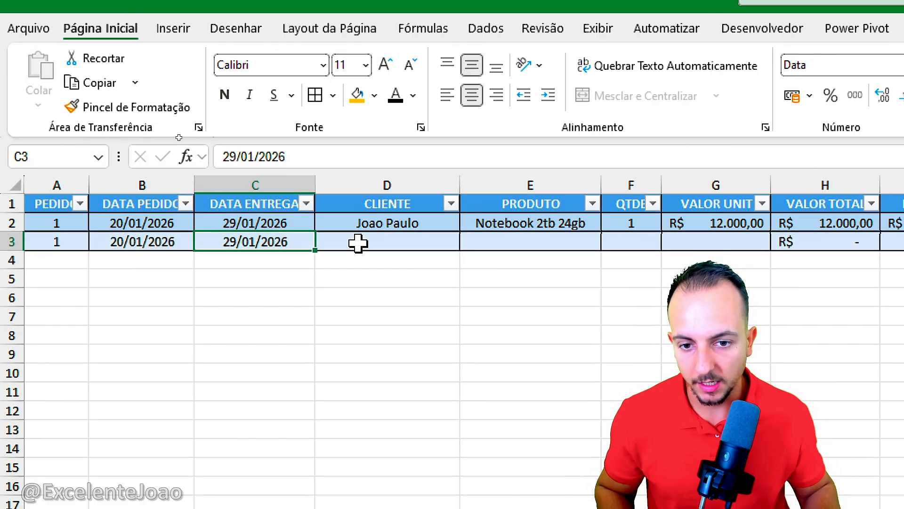
left_click(358, 242)
key("ctrl+d")
Step: Choose Mouse sem fio as the product in row 3 and set its quantity to 5
left_click(537, 238)
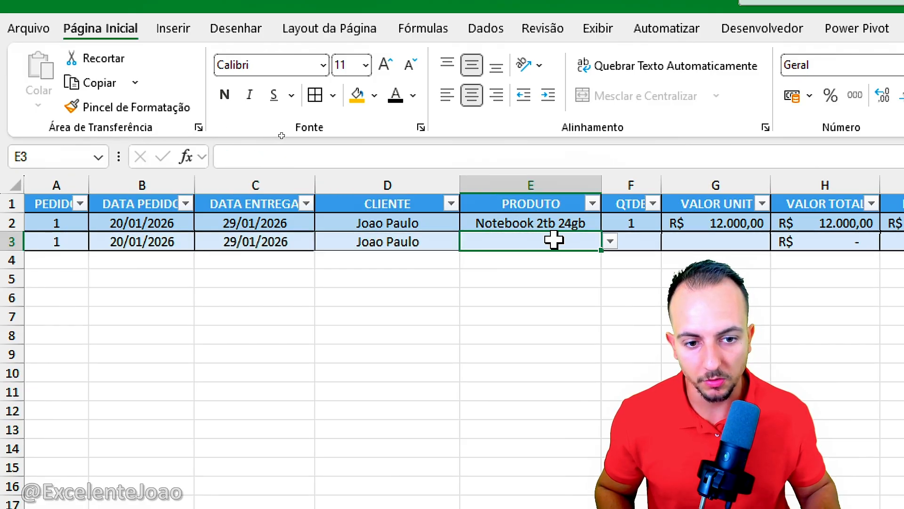
left_click(610, 241)
left_click(549, 272)
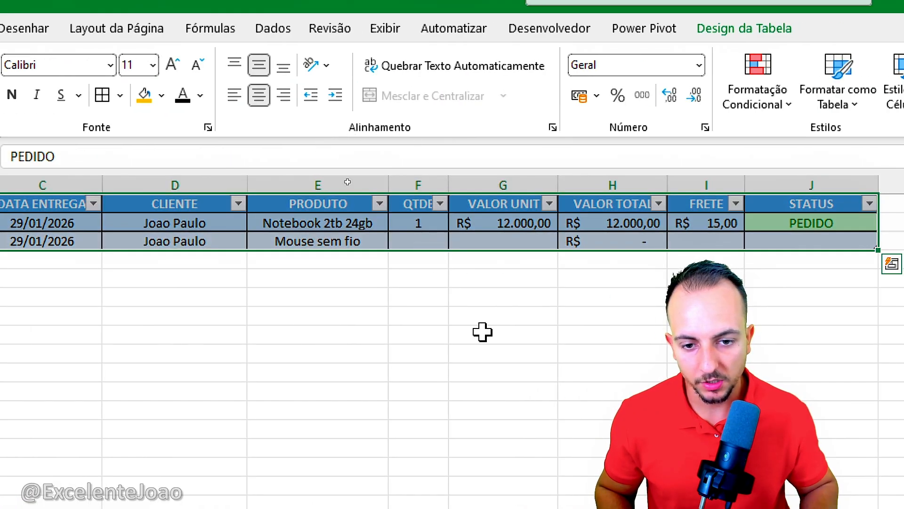
key("ctrl+Left")
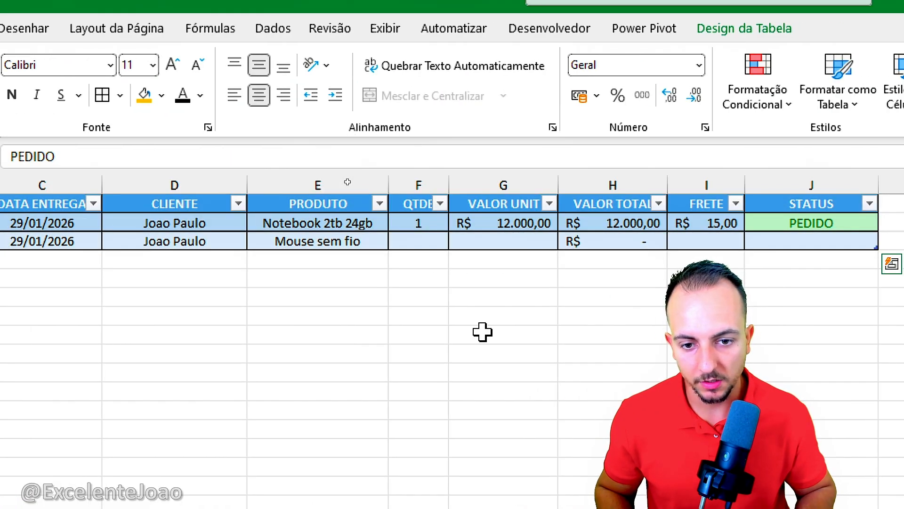
left_click(432, 240)
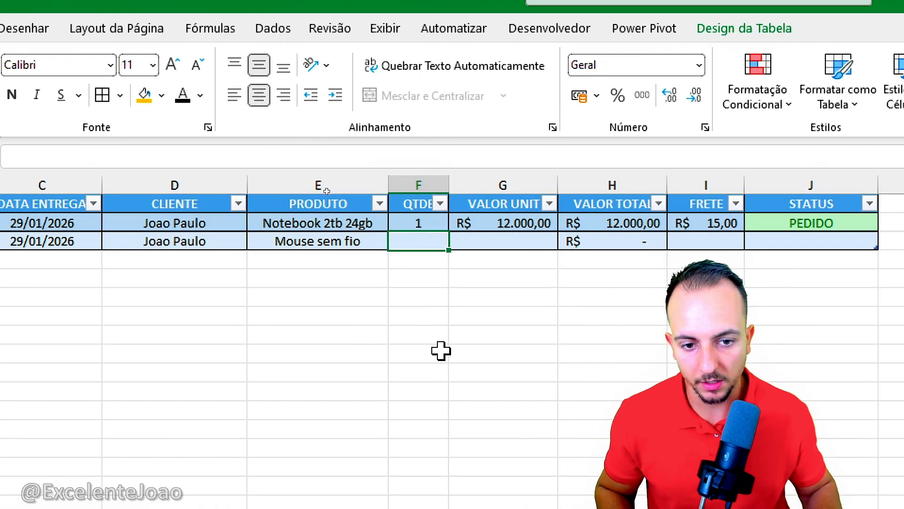
type("5")
key("Tab")
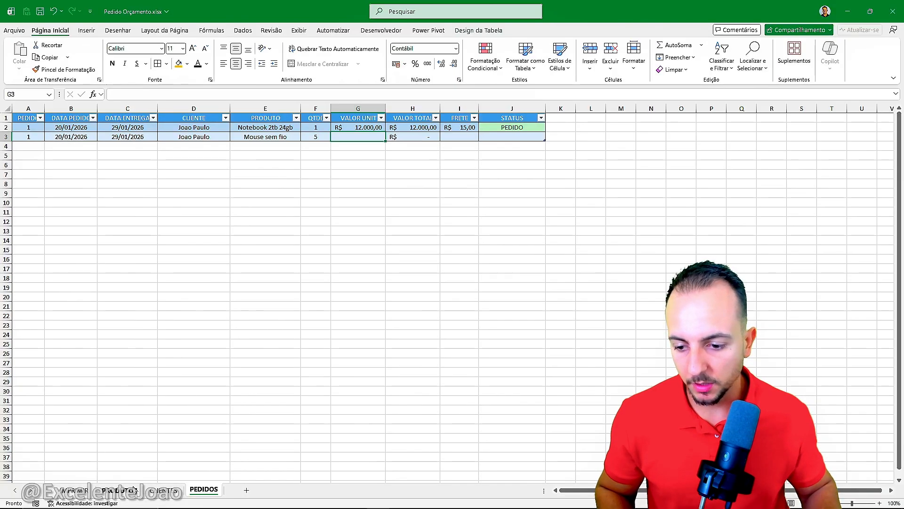
Step: Look up the mouse's sale price in the PRODUTOS sheet and enter 115 as the unit value in row 3 of PEDIDOS
left_click(133, 490)
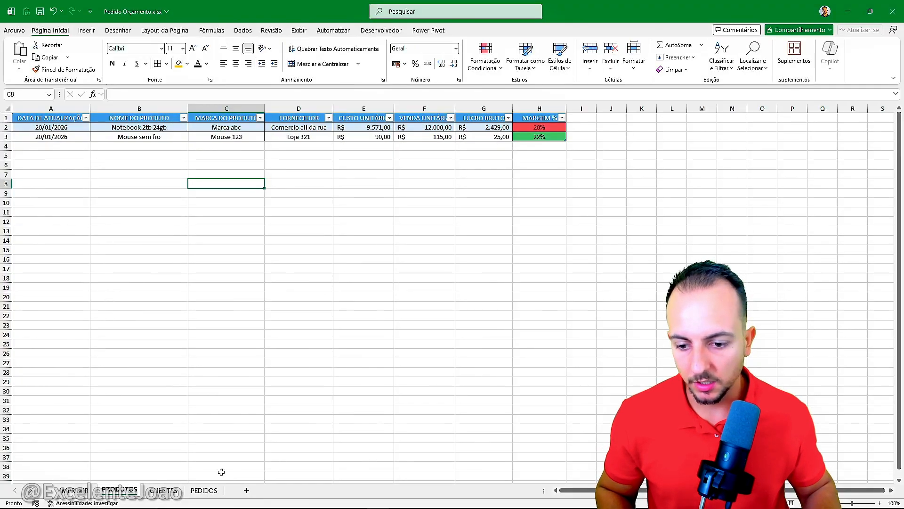
left_click(204, 490)
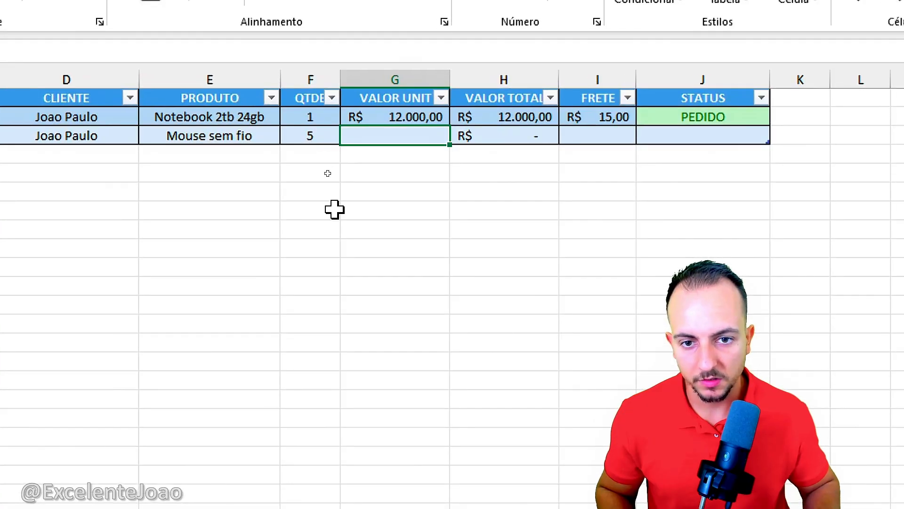
type("115")
key("Tab")
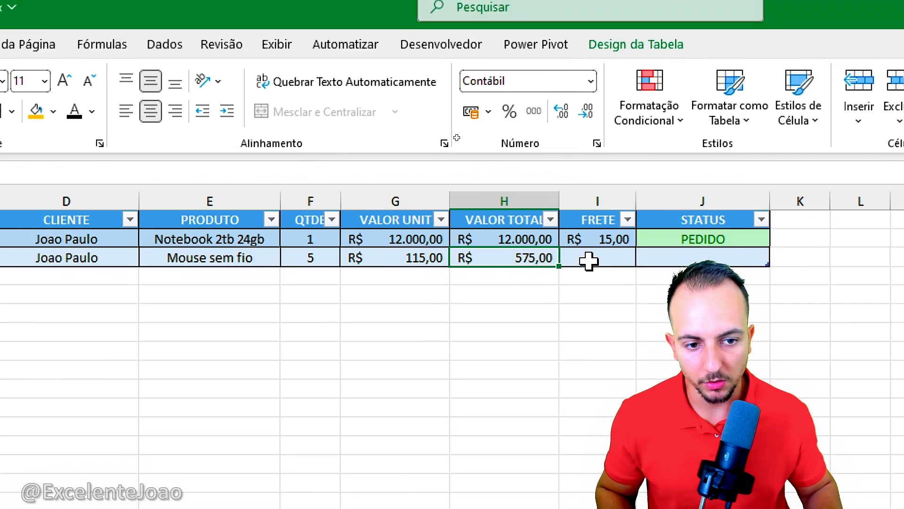
Step: Fill down the freight and status from row 2 into I3 and J3
left_click(589, 164)
key("ctrl+d")
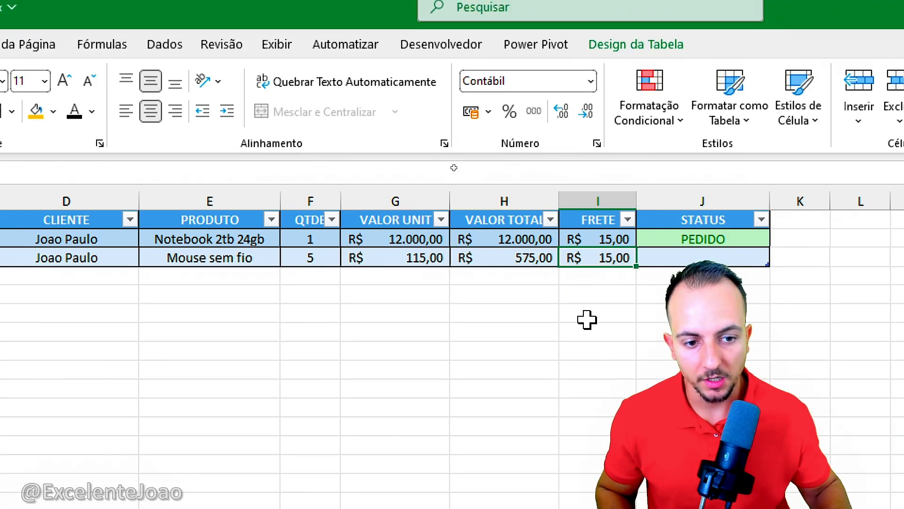
left_click(588, 320)
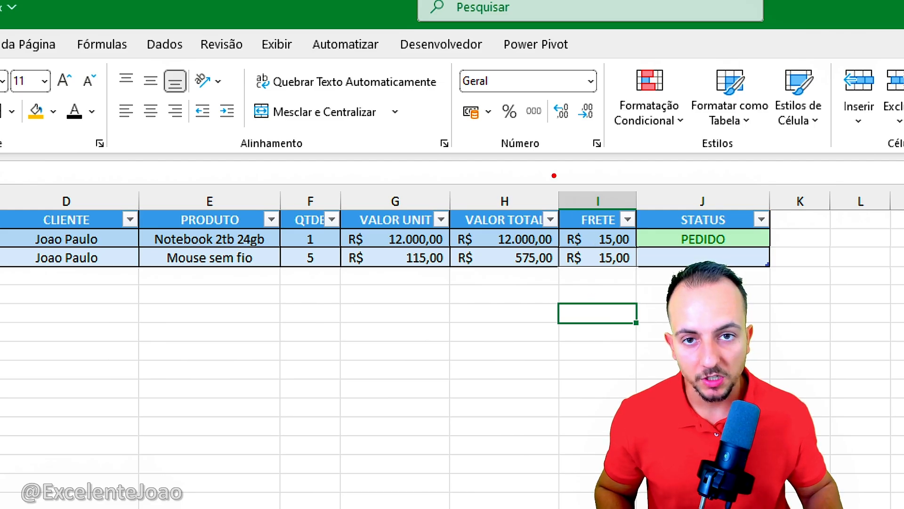
left_click_drag(554, 176, 639, 294)
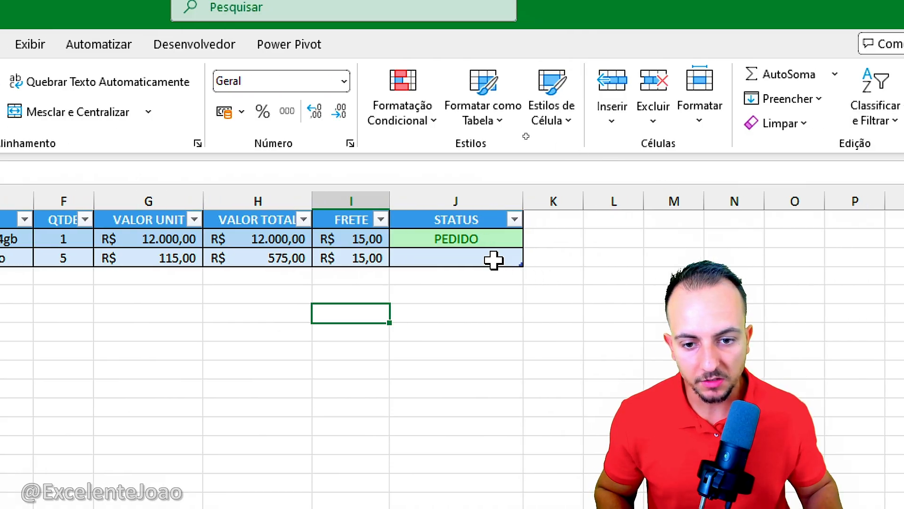
left_click(601, 255)
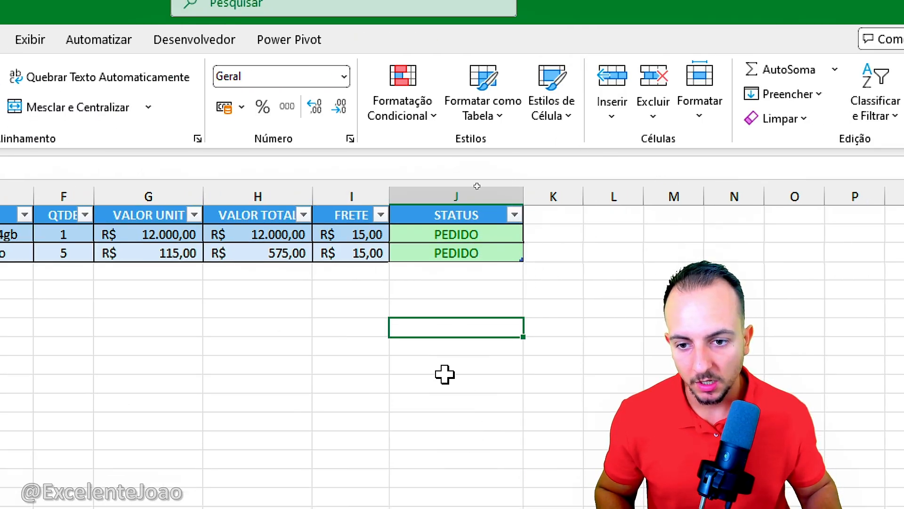
key("ctrl+2")
mouse_move(63, 209)
left_mouse_down()
mouse_move(35, 270)
mouse_move(62, 209)
left_mouse_up()
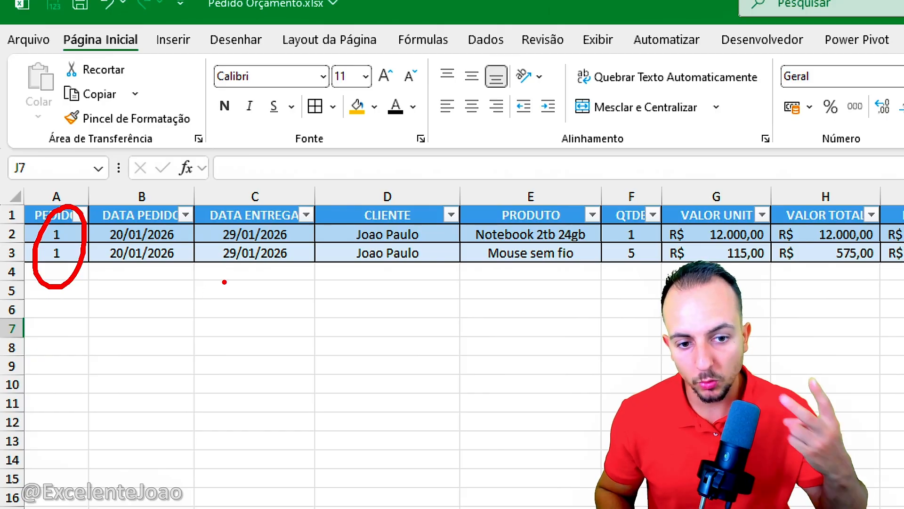
key("Escape")
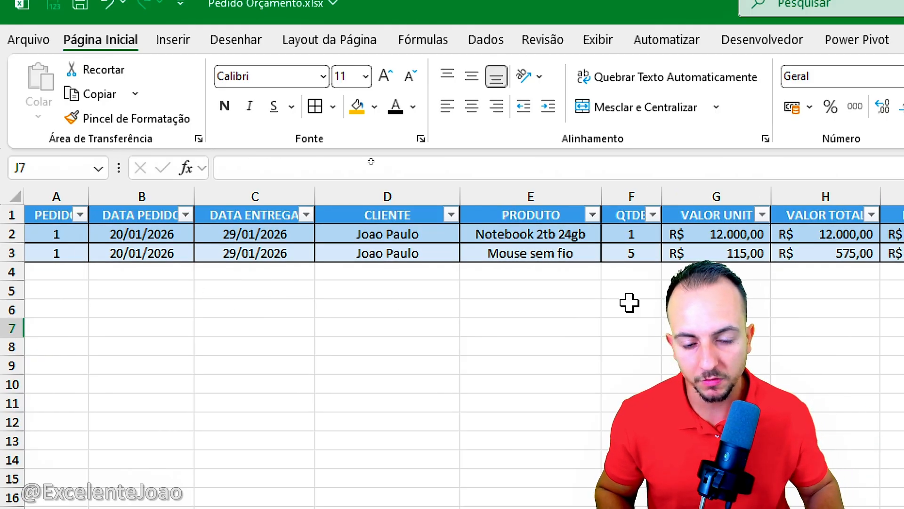
Step: Test the status of both order rows by switching J2 and J3 to ORÇAMENTO and back to PEDIDO
left_click(383, 231)
left_click(442, 235)
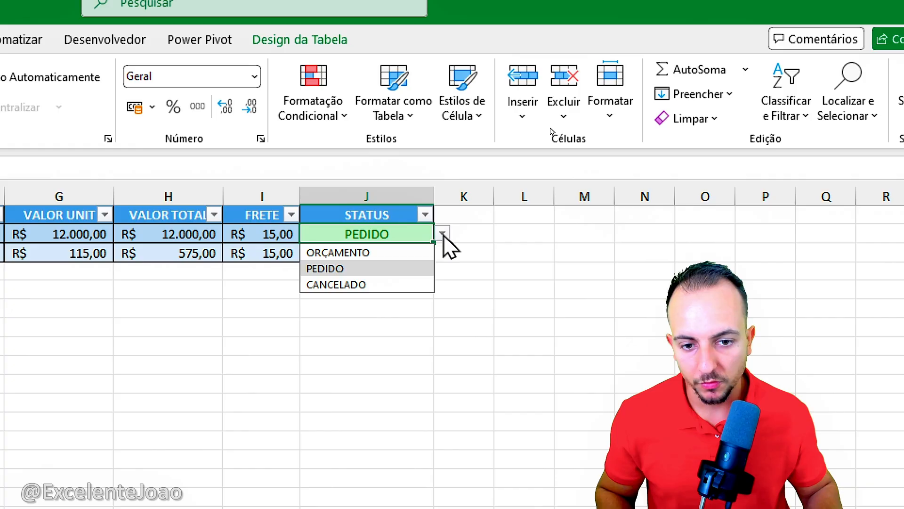
left_click(377, 251)
left_click(381, 254)
key("ctrl+d")
left_click(412, 303)
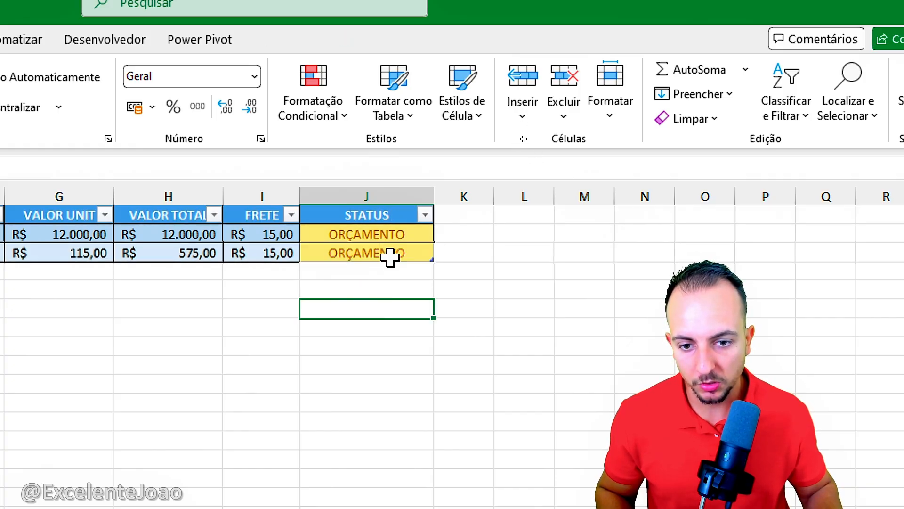
left_click(399, 238)
left_click(440, 234)
left_click(358, 266)
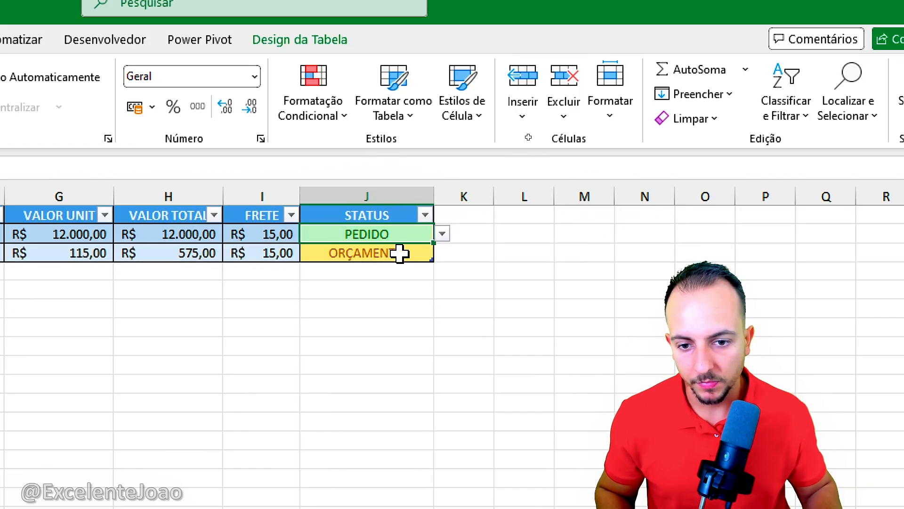
left_click(401, 252)
key("ctrl+d")
left_click(375, 308)
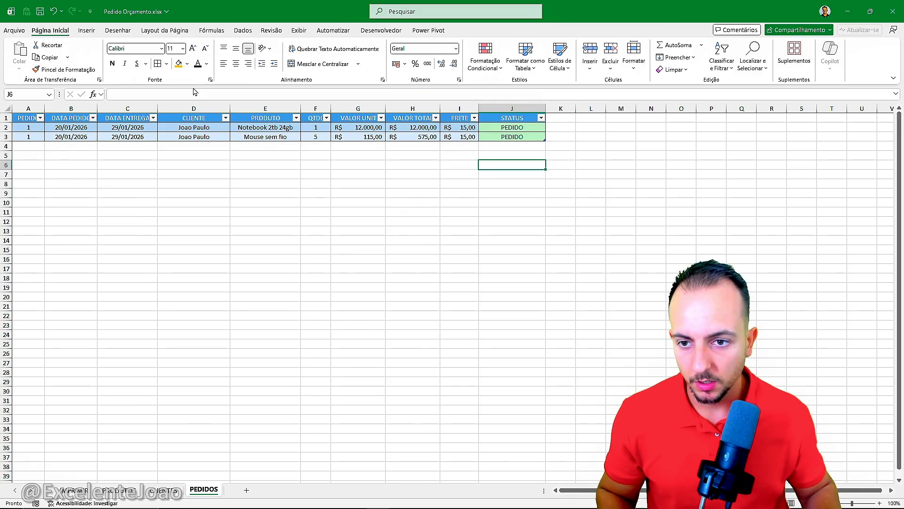
left_click(87, 491)
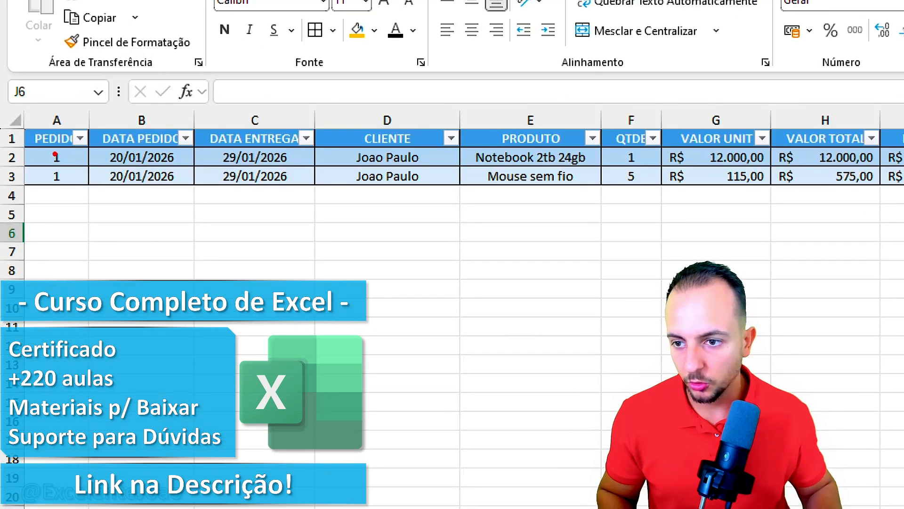
left_click_drag(41, 134, 69, 197)
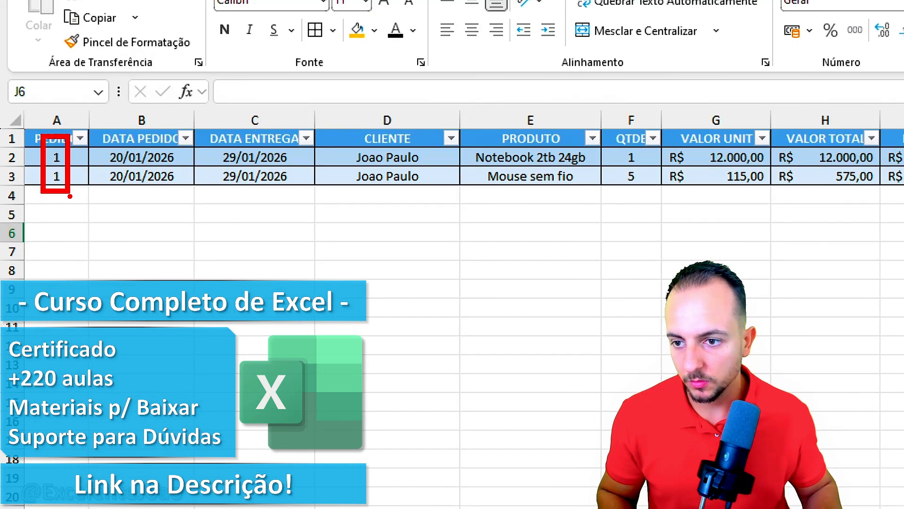
mouse_move(171, 311)
left_mouse_down()
mouse_move(174, 346)
mouse_move(197, 364)
left_mouse_up()
left_click_drag(465, 140, 592, 170)
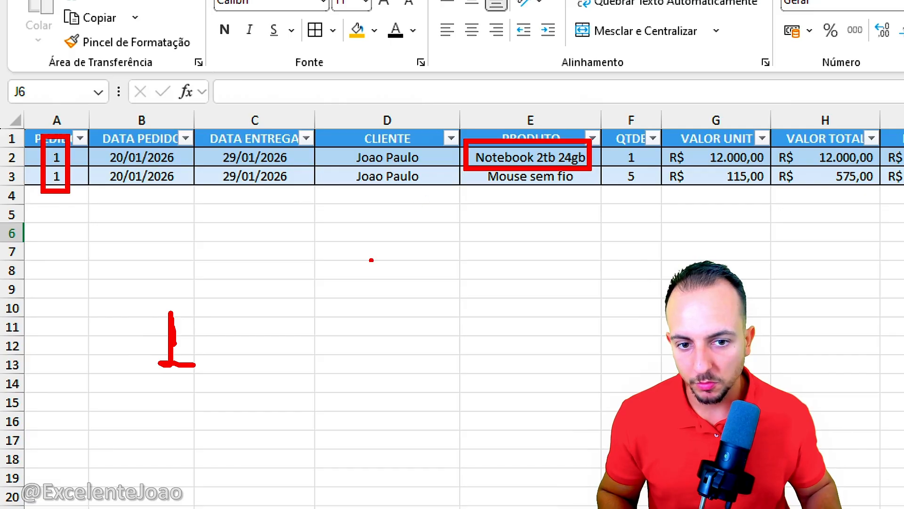
mouse_move(453, 175)
left_mouse_down()
mouse_move(209, 348)
mouse_move(519, 193)
left_mouse_up()
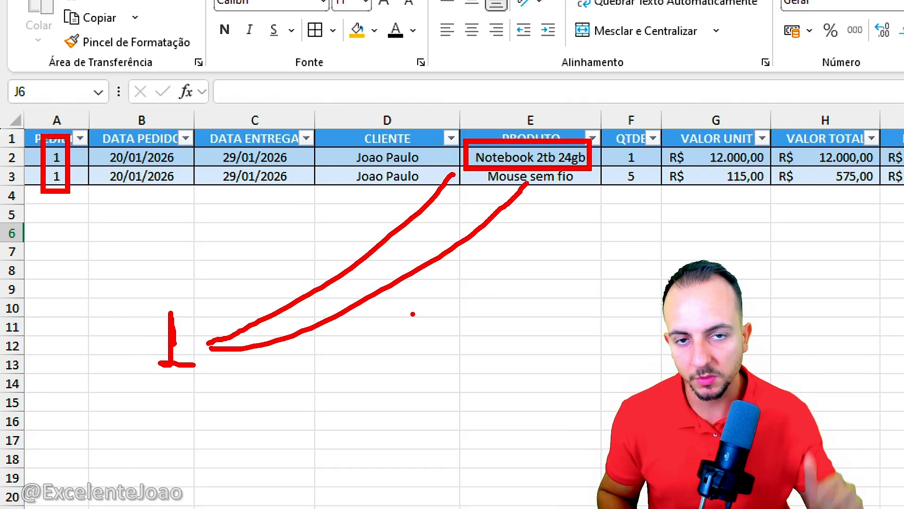
key("Escape")
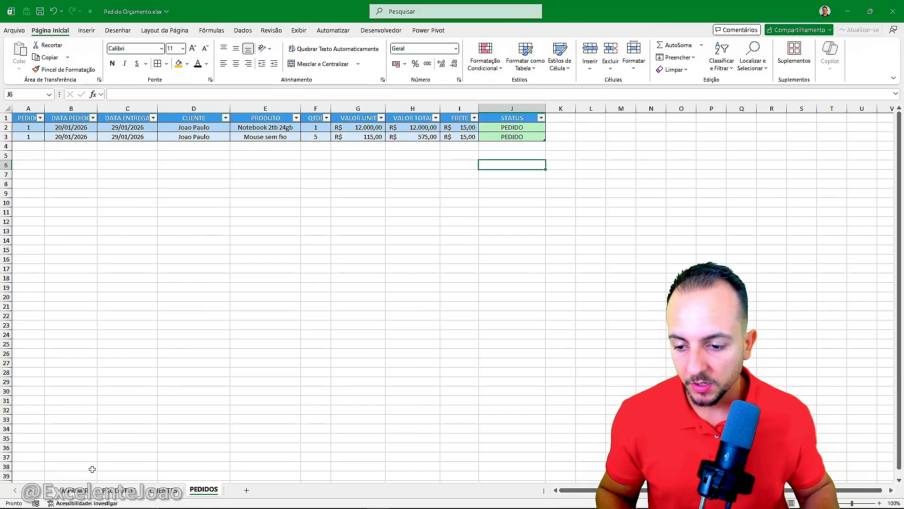
left_click(85, 490)
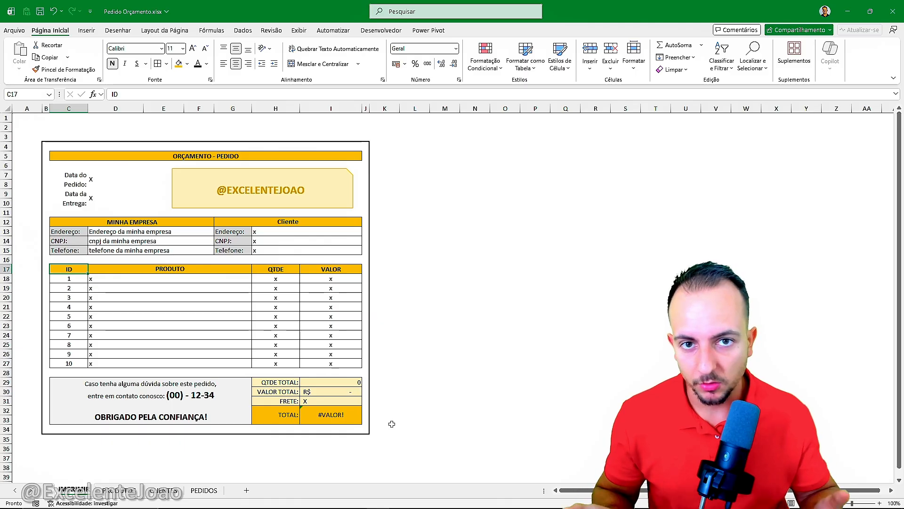
left_click_drag(446, 209, 446, 253)
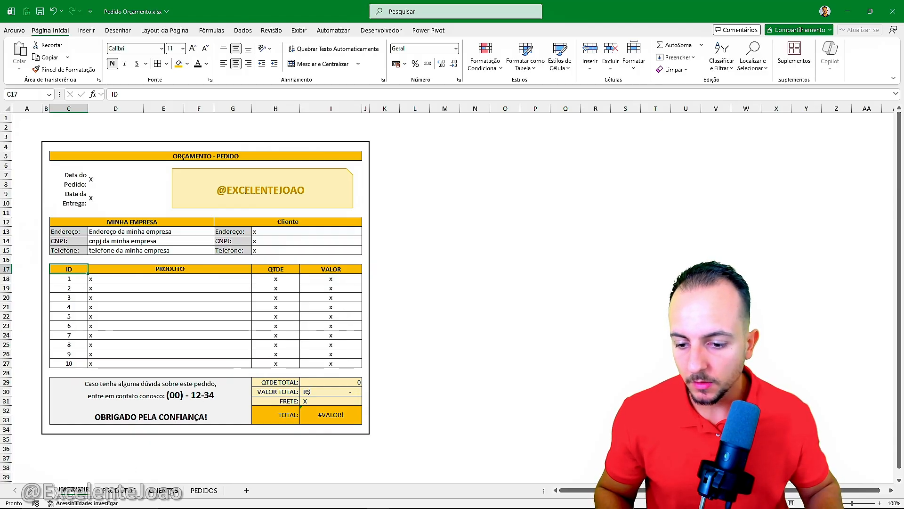
left_click(195, 490)
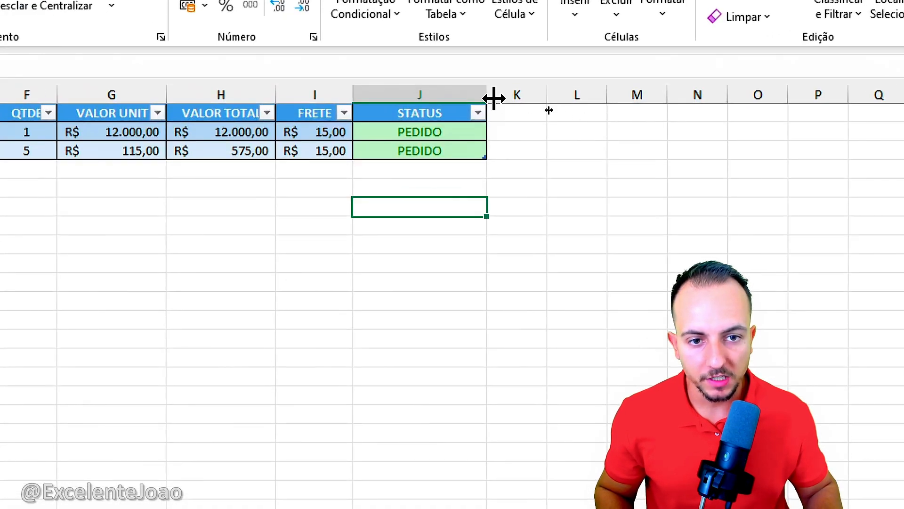
left_click(561, 108)
left_click(523, 128)
left_click(530, 92)
left_click(533, 129)
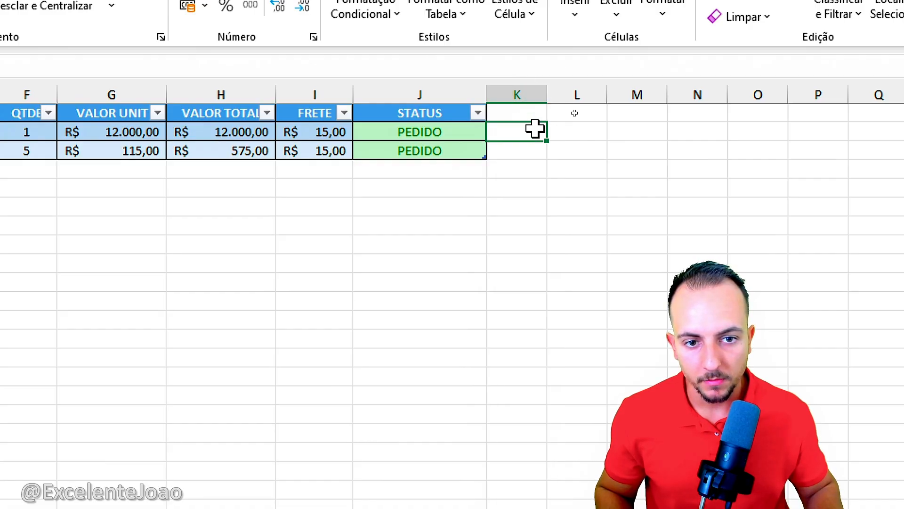
left_click(526, 90)
left_click(533, 149)
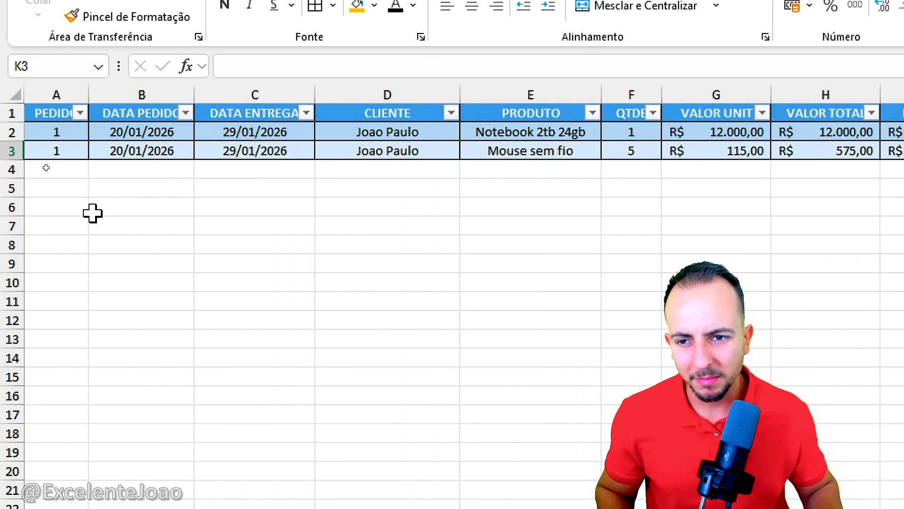
Step: Insert a new column before DATA PEDIDO in the orders table and select its header cell
left_click(121, 90)
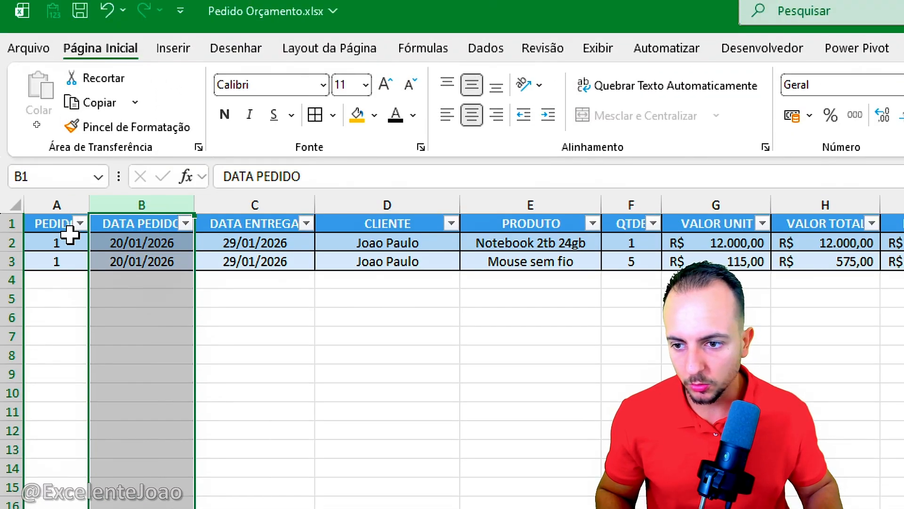
right_click(139, 205)
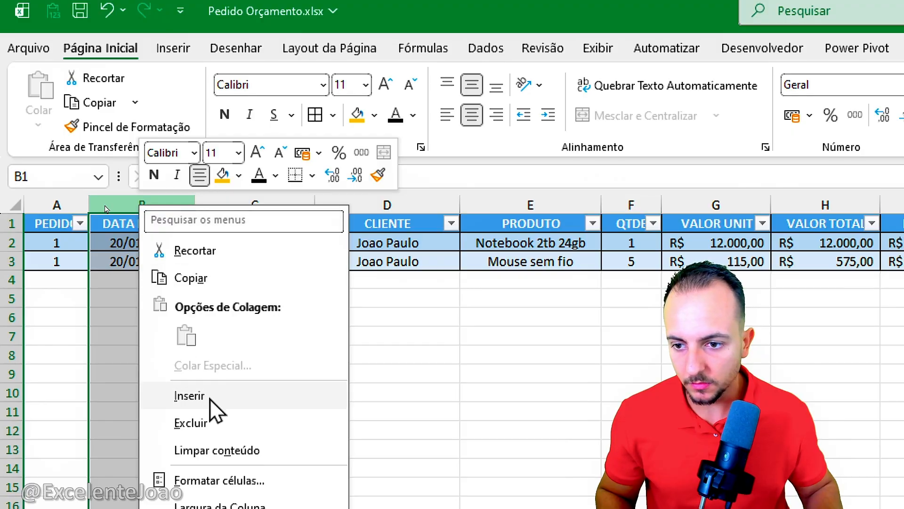
left_click(210, 398)
left_click(198, 392)
left_click(124, 224)
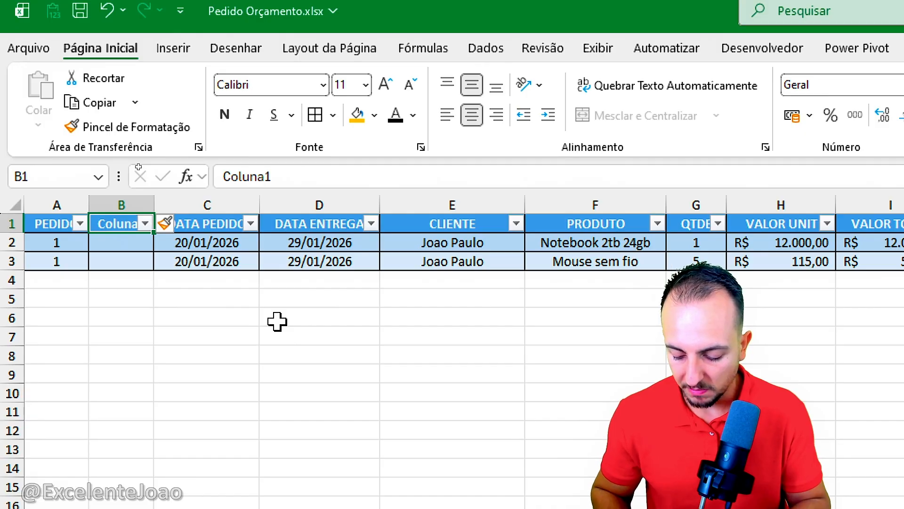
Step: Name the new column's header in B1 "# PEDIDO"
type("#")
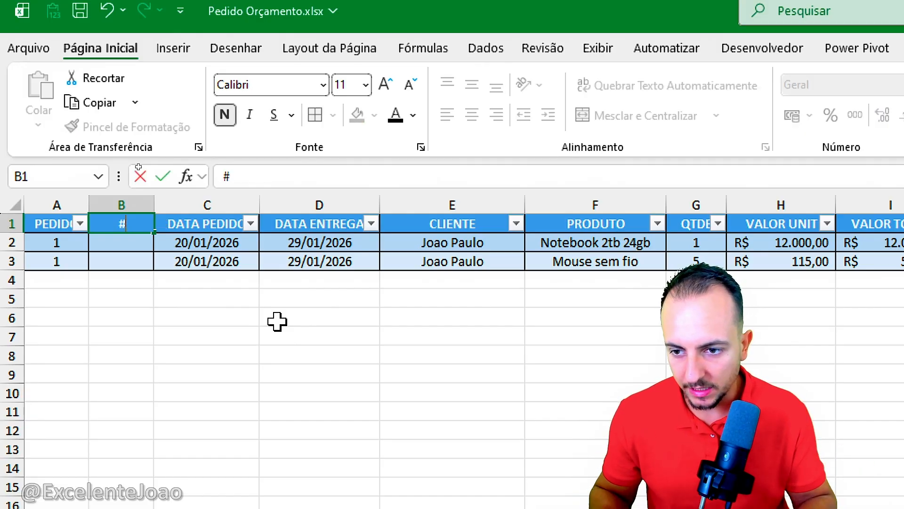
type(" PEDIDO")
key("Return")
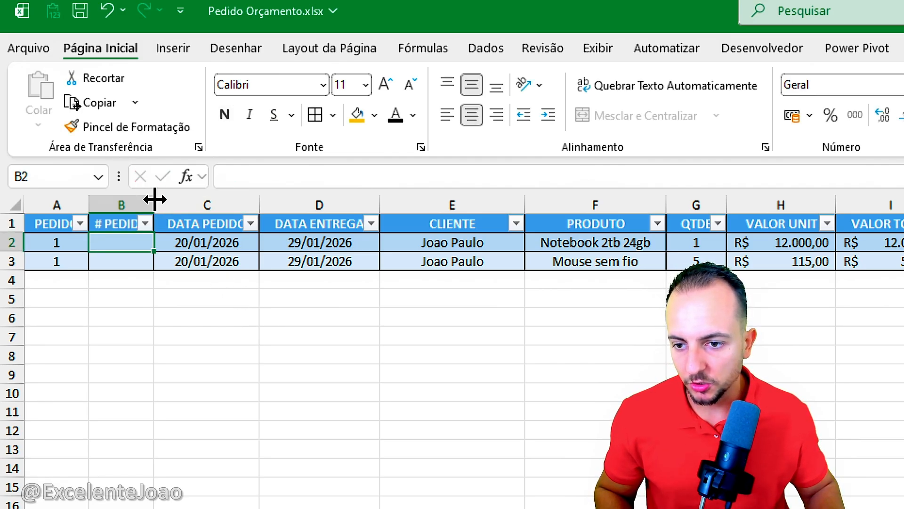
Step: Shade the # PEDIDO column cells B1:B3 light gray and set the header text color to black
left_click_drag(121, 223, 126, 262)
left_click(374, 116)
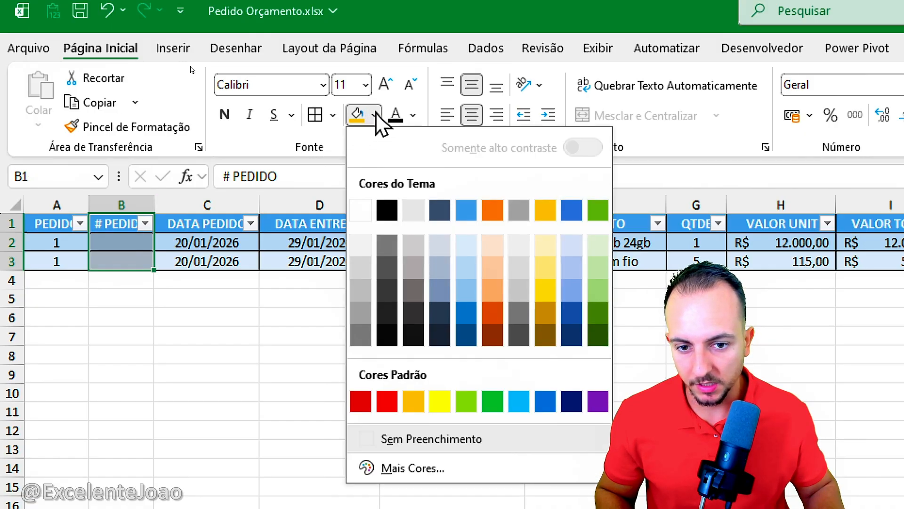
left_click(358, 276)
left_click(120, 227)
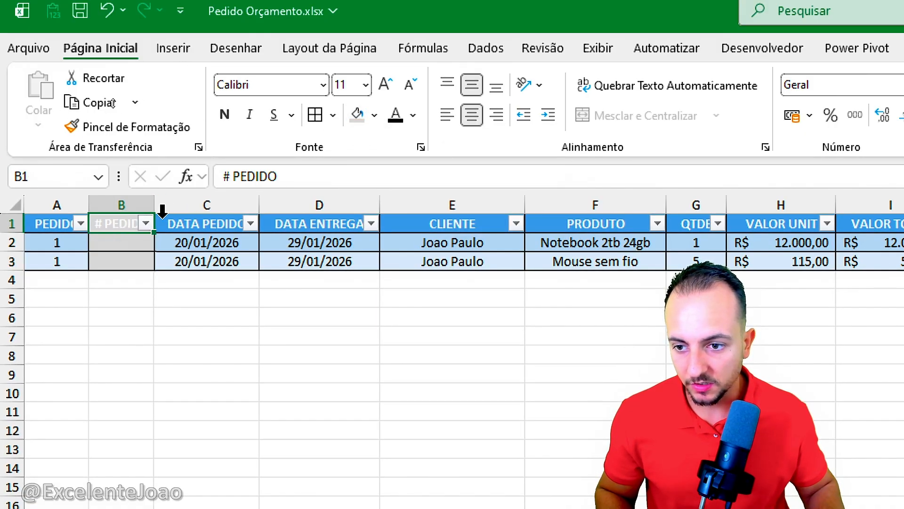
left_click(415, 116)
left_click(414, 165)
key("Return")
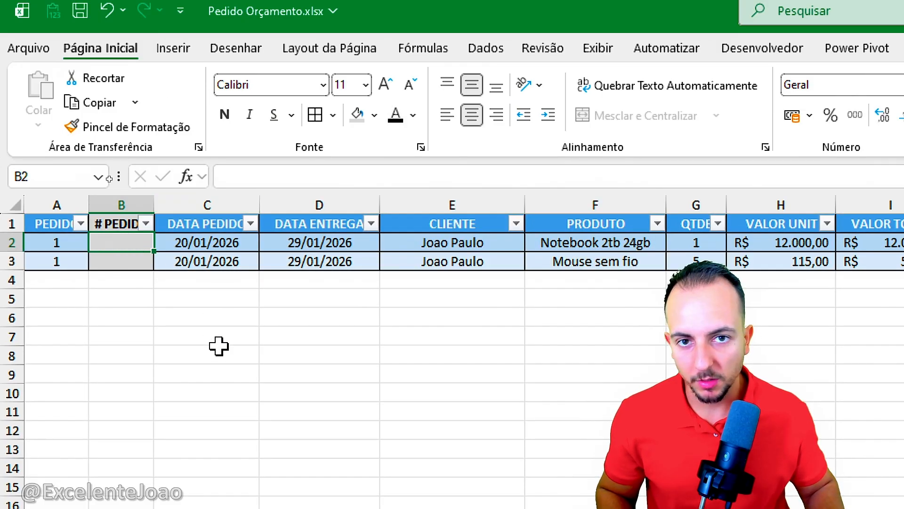
left_click_drag(42, 232, 71, 253)
left_click_drag(69, 256, 90, 298)
key("Escape")
Step: Number the two product rows of the order in the # PEDIDO column, entering 1.1 in B2 and 1.2 in B3
type("1.")
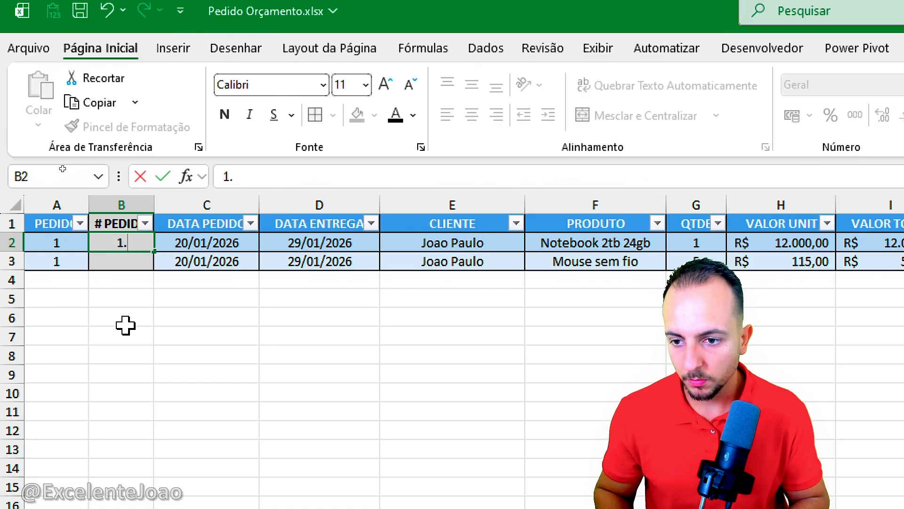
type("1")
key("Return")
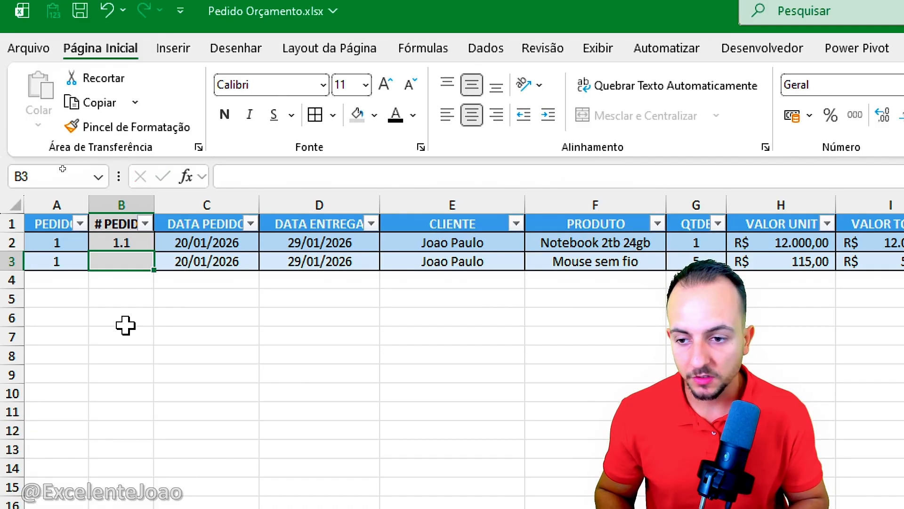
type("1.2")
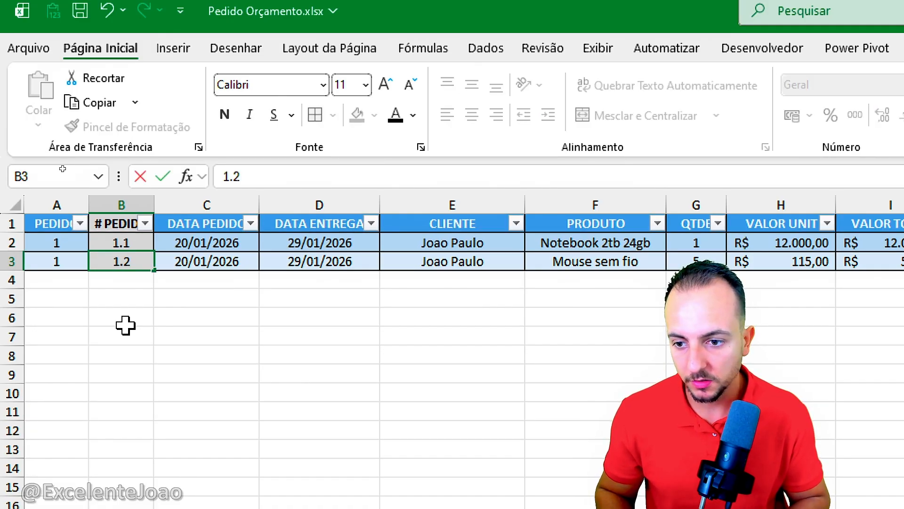
key("Return")
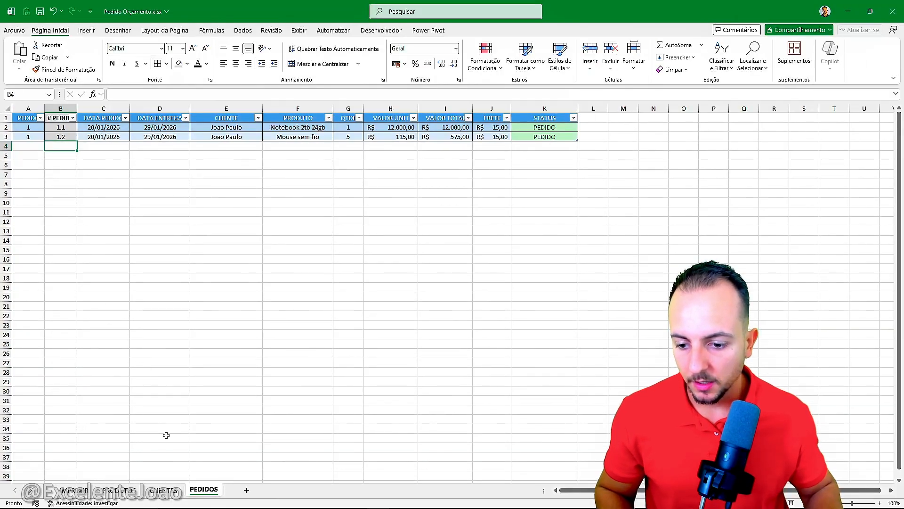
Step: Open the IMPRIMIR sheet and enter 1 in A18 and A19, beside the first two product rows
left_click(71, 491)
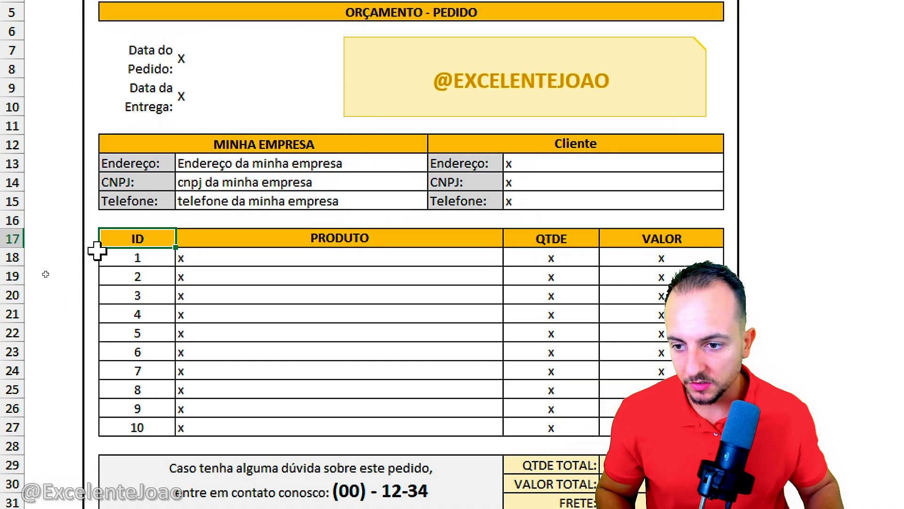
left_click(56, 257)
type("1")
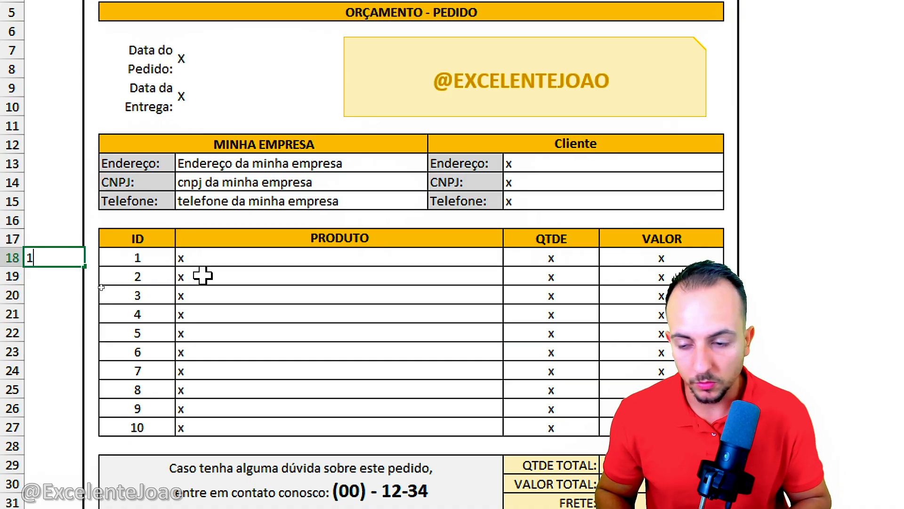
key("Return")
type("1")
key("Return")
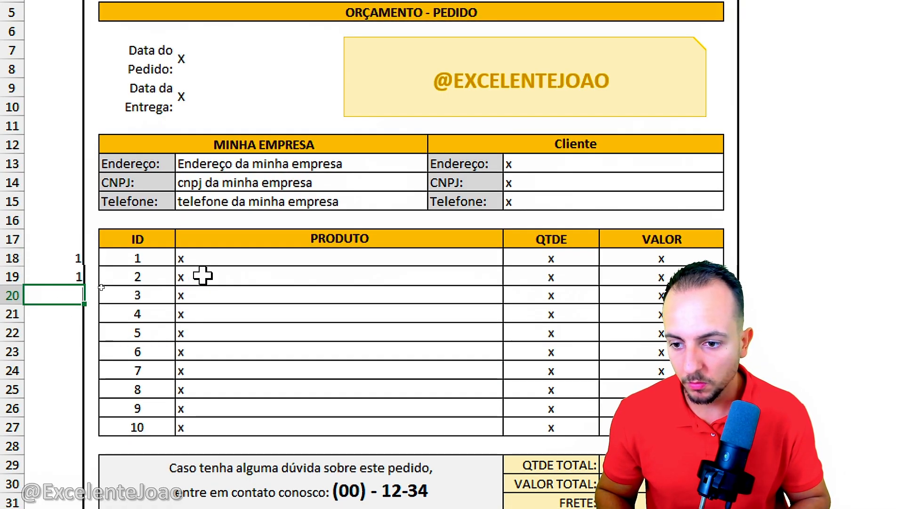
scroll(155, 386, "down", 2)
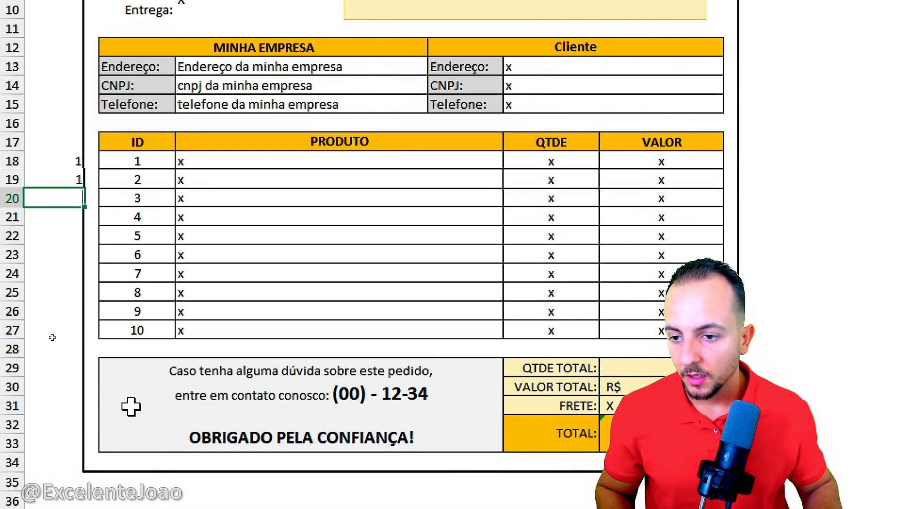
left_click(66, 160)
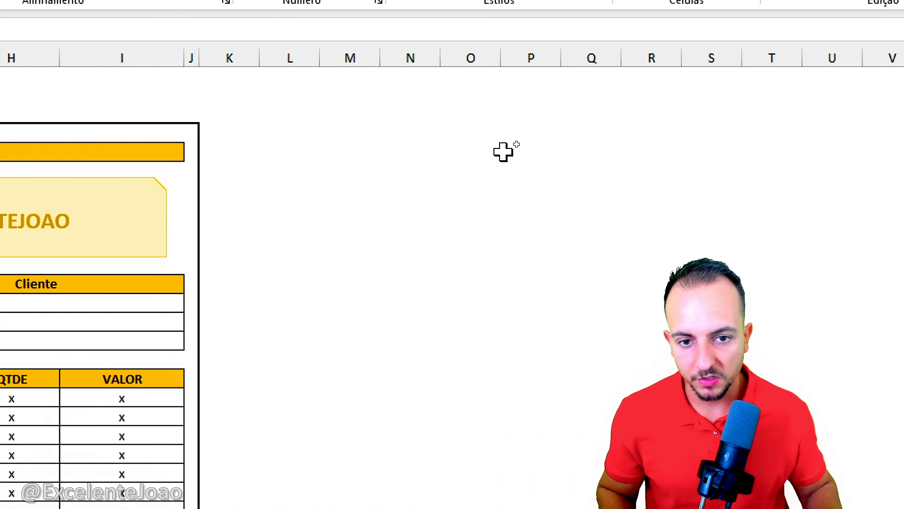
key("ctrl+2")
left_click_drag(479, 116, 513, 192)
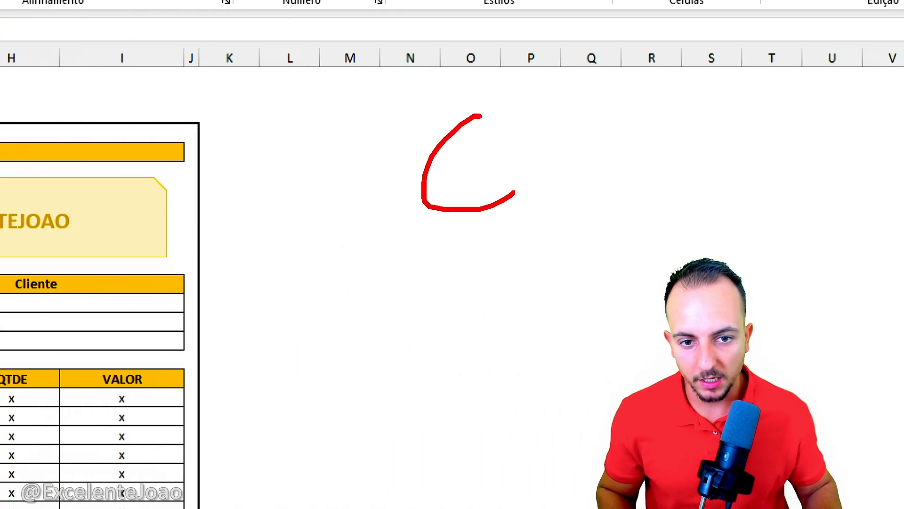
key("Escape")
Step: Enter the label "SELECIONAR PEDIDO:" in O5 beside the form and widen column O to fit it
left_click(476, 146)
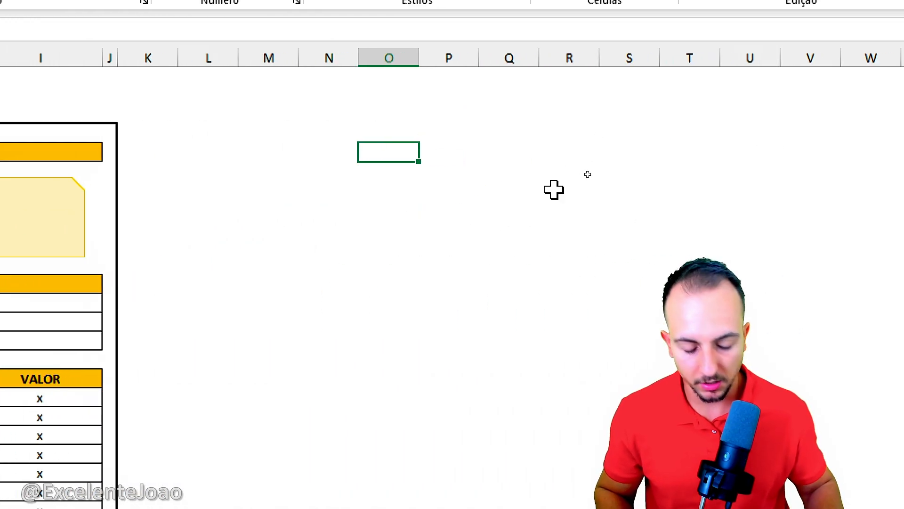
type("SELECIONAR PEDIDO:")
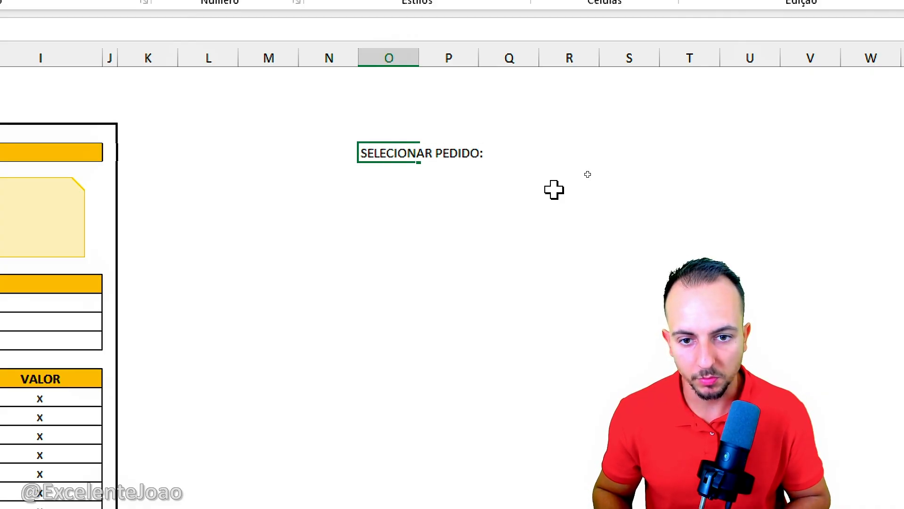
key("Return")
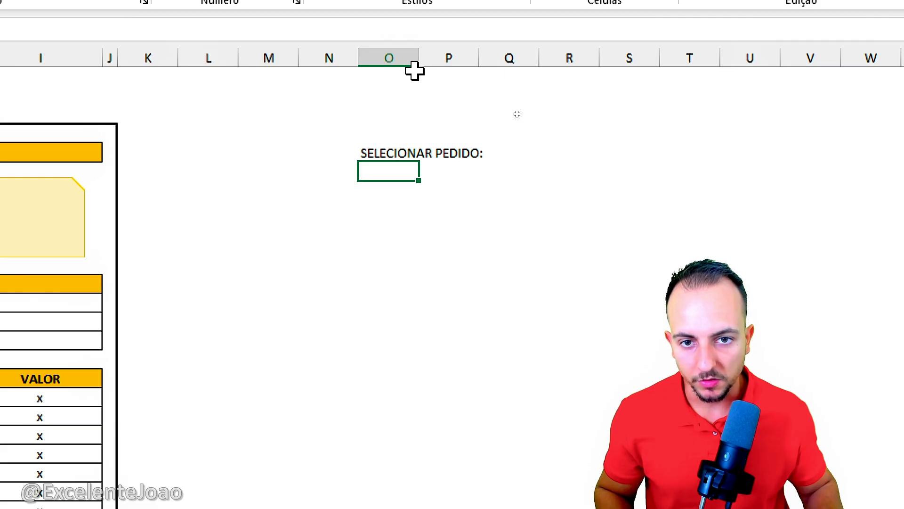
left_click_drag(414, 70, 484, 70)
Step: Format O5:O6 with borders, centered text, a bold label and yellow fill, and enter 1 as the selected order in O6
left_click_drag(428, 154, 428, 172)
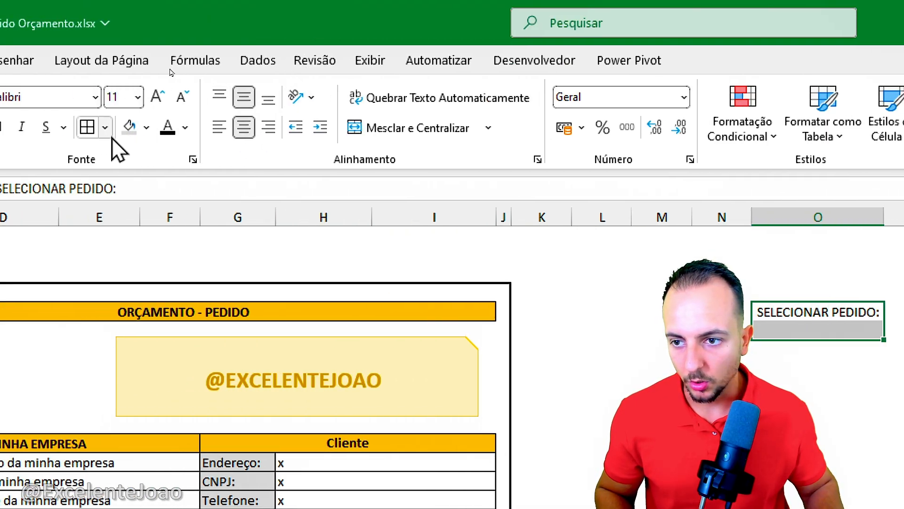
left_click(147, 127)
left_click(208, 414)
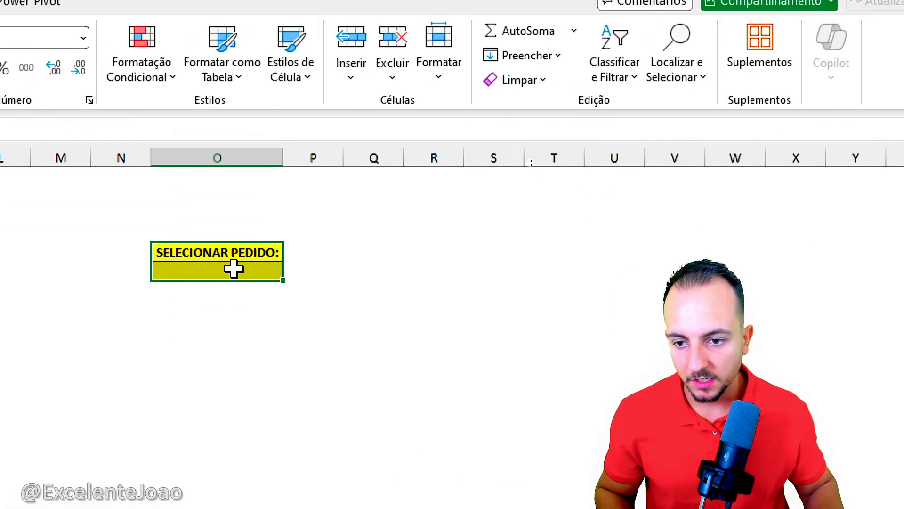
left_click(235, 269)
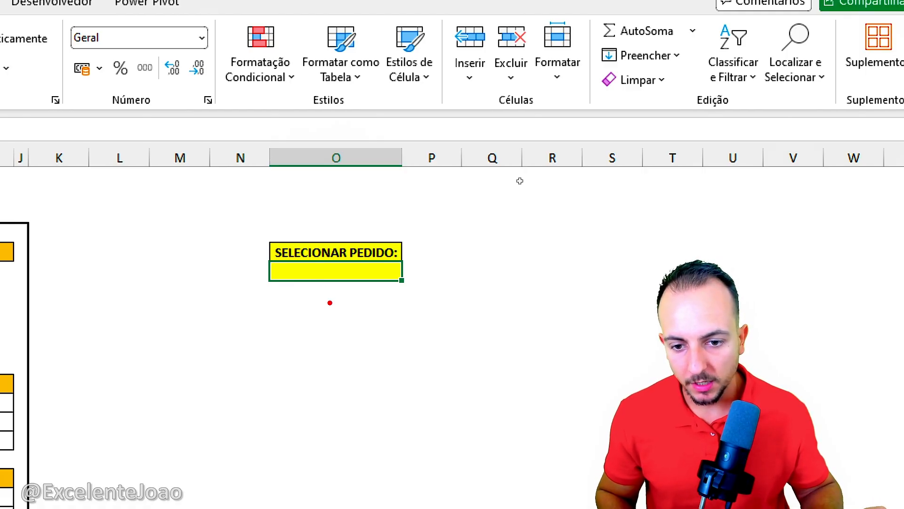
type("1")
key("Return")
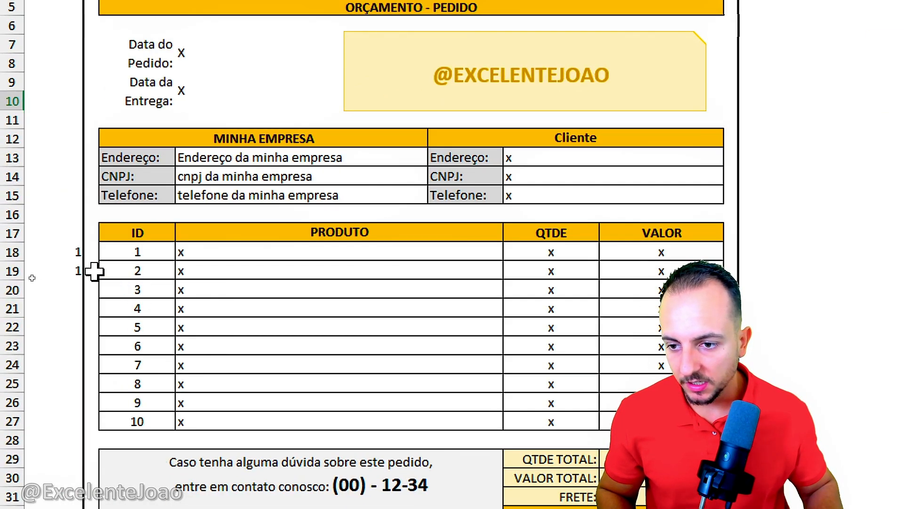
Step: Replace the value in A18 with the formula =$O$6&"."&C18, joining the selected order number and the item ID
left_click(29, 277)
key("Delete")
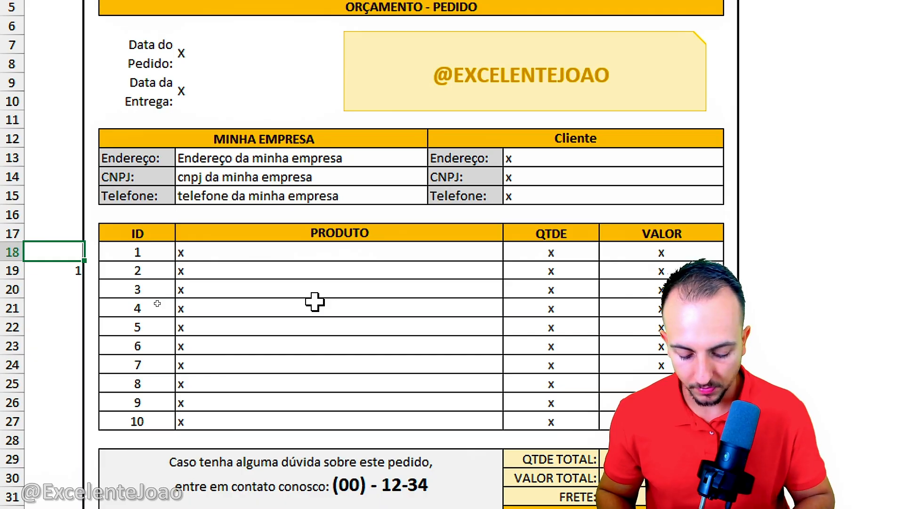
type("=")
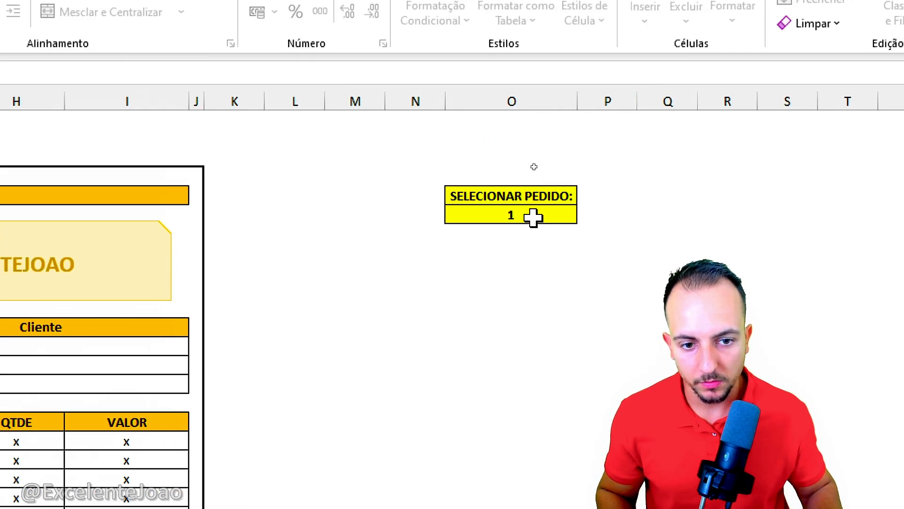
left_click(527, 216)
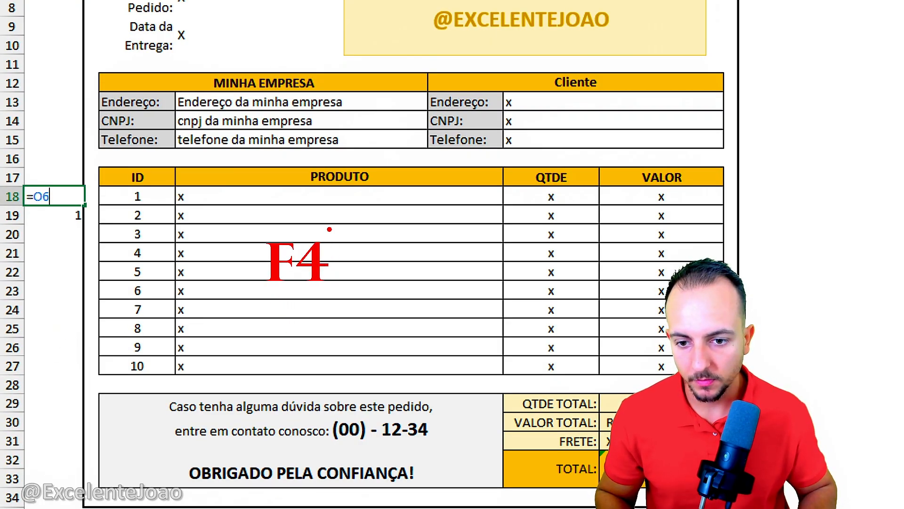
key("F4")
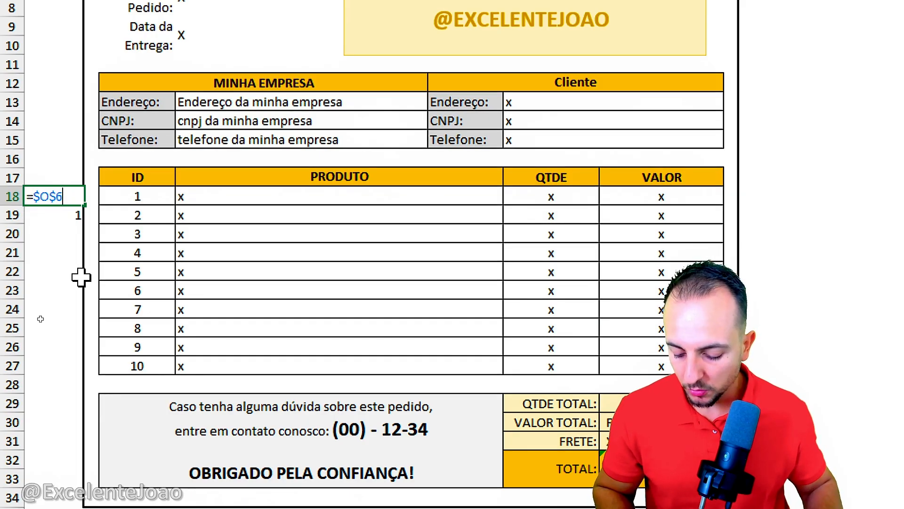
type("&")
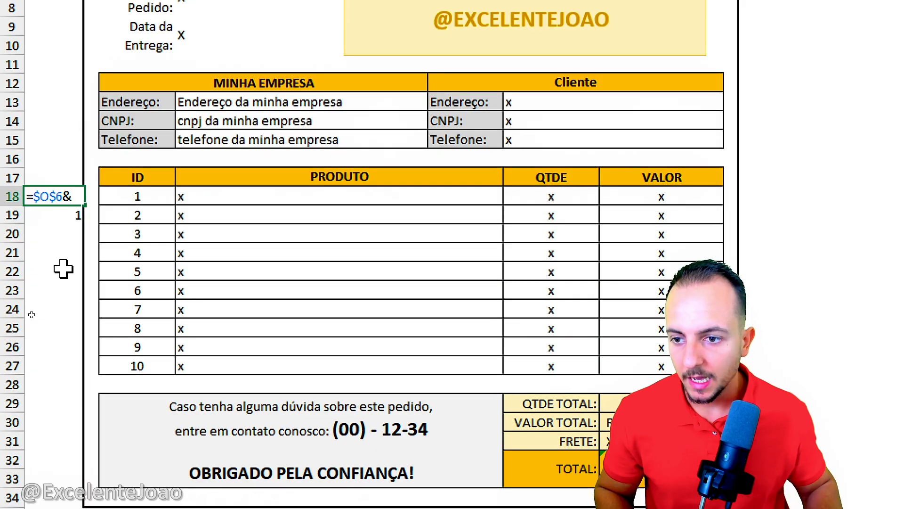
type("\".\"")
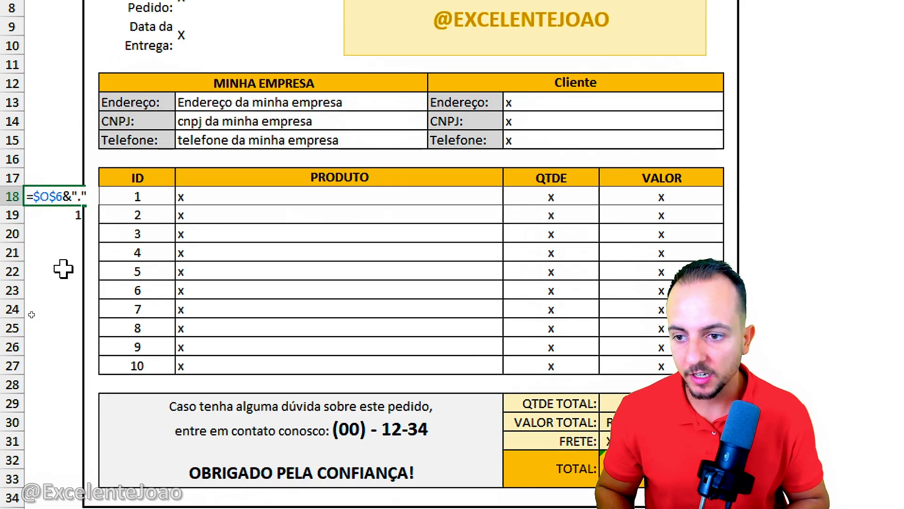
type("&")
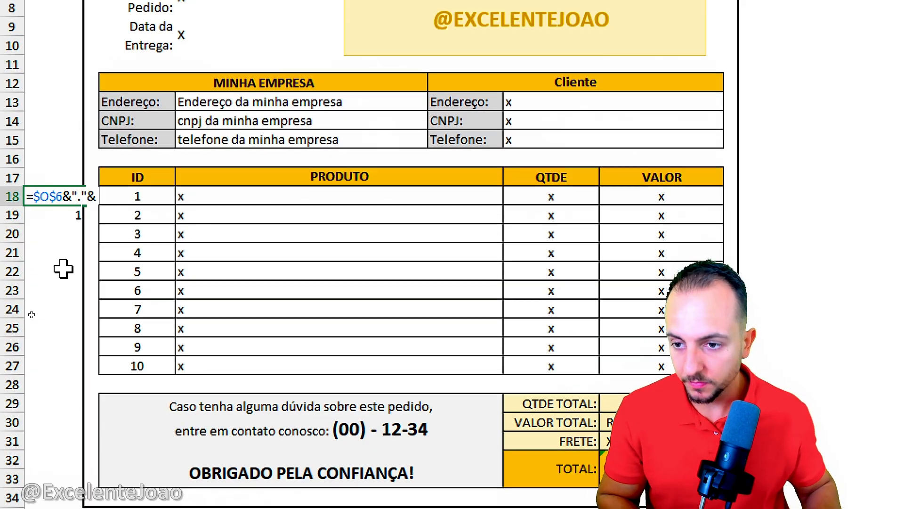
left_click(161, 196)
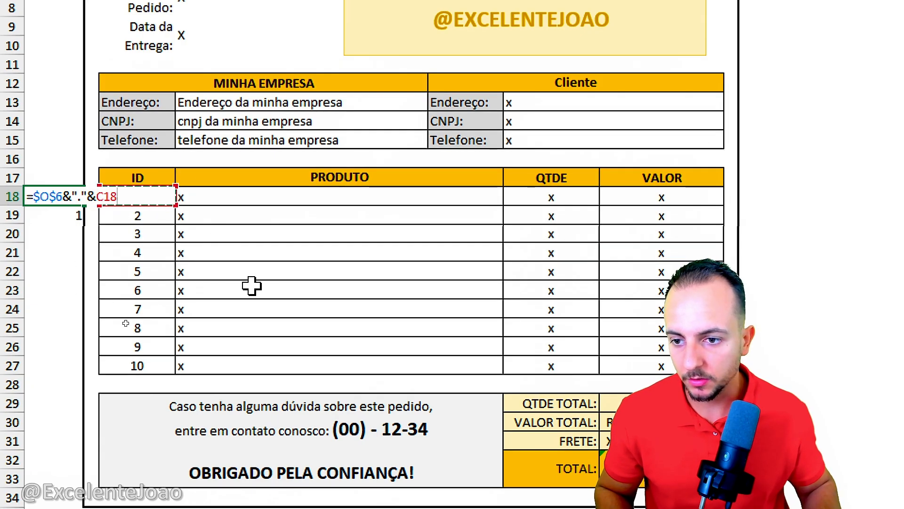
key("Return")
Step: Fill the A18 formula down to A27 so every product row of the form has its key
left_click(72, 184)
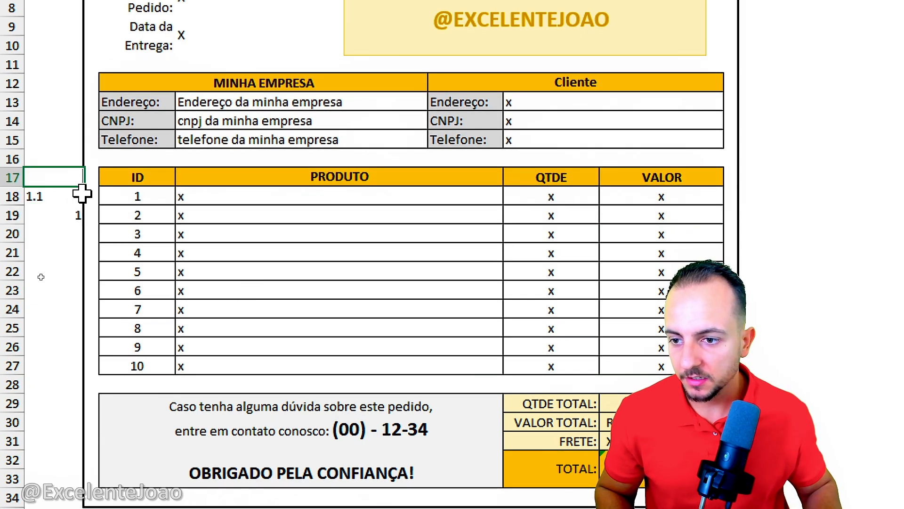
left_click(87, 193)
left_click_drag(84, 204, 62, 367)
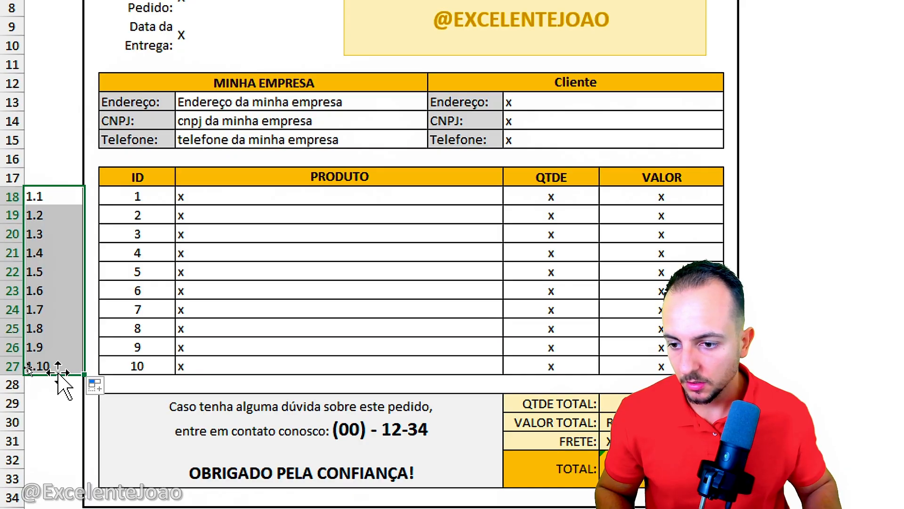
left_click(66, 297)
Step: Set the font color of the helper keys in A18:A27 to light gray
left_click_drag(55, 196, 45, 370)
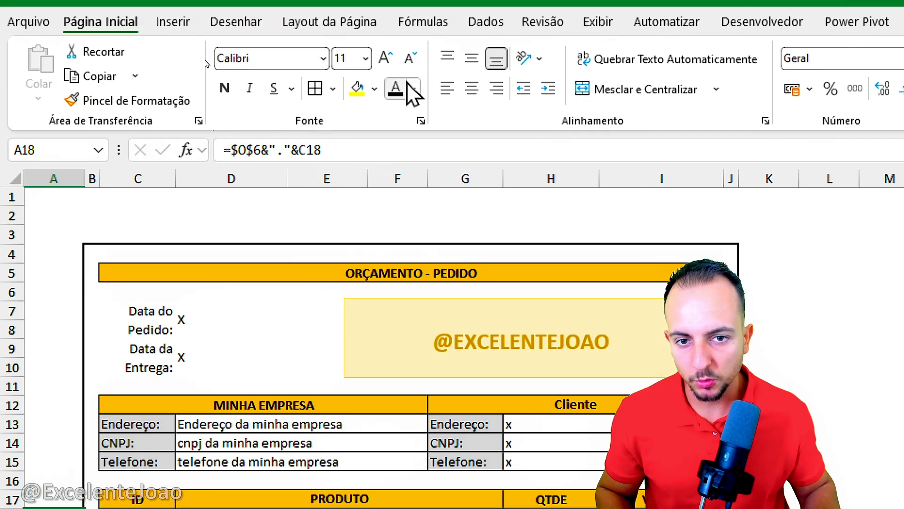
left_click(413, 55)
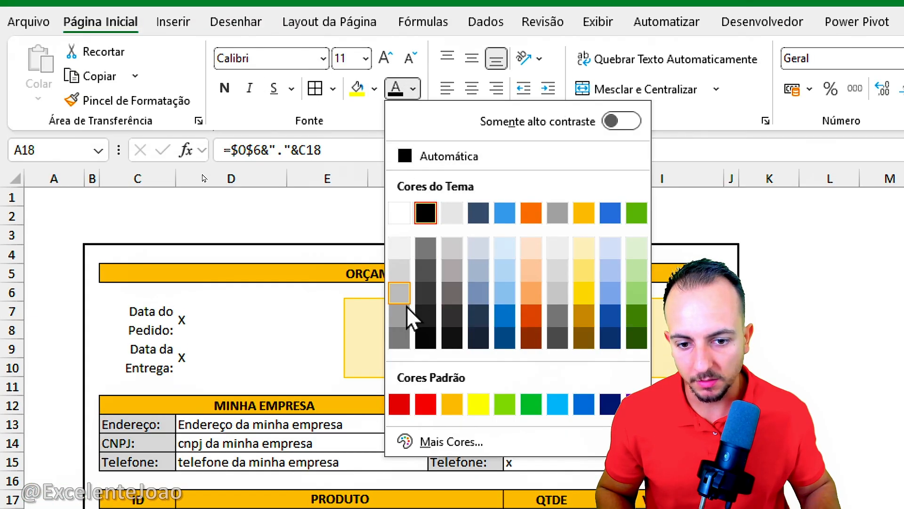
left_click(421, 302)
left_click(44, 404)
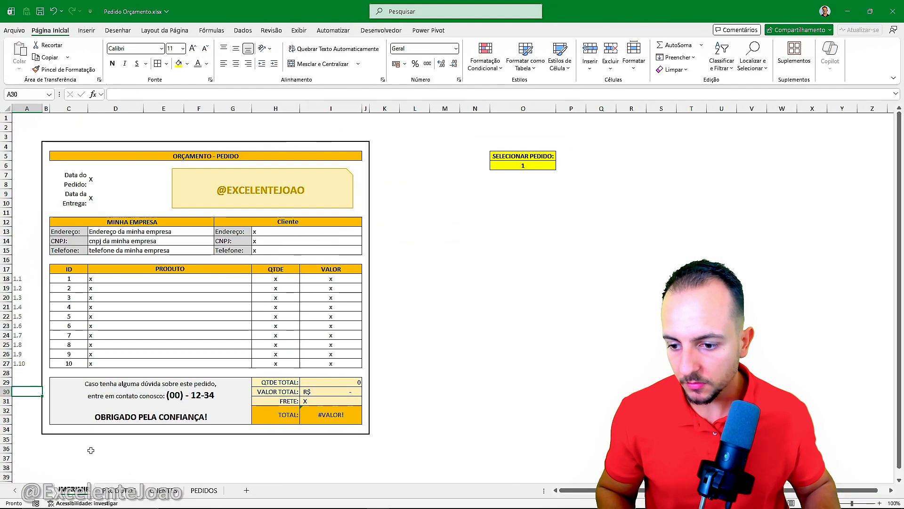
Step: Compare the order-item keys in the # PEDIDO column of PEDIDOS with the helper keys in A18:A27 of IMPRIMIR
left_click(204, 490)
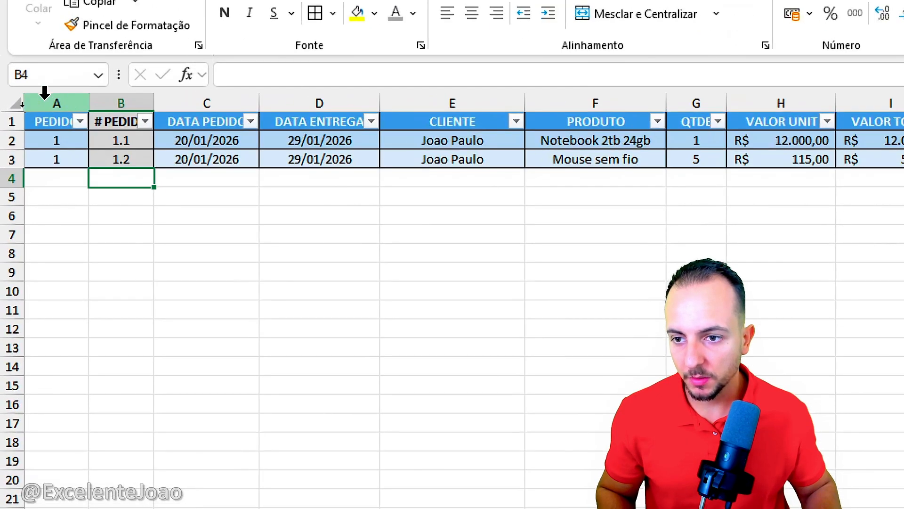
left_click(137, 269)
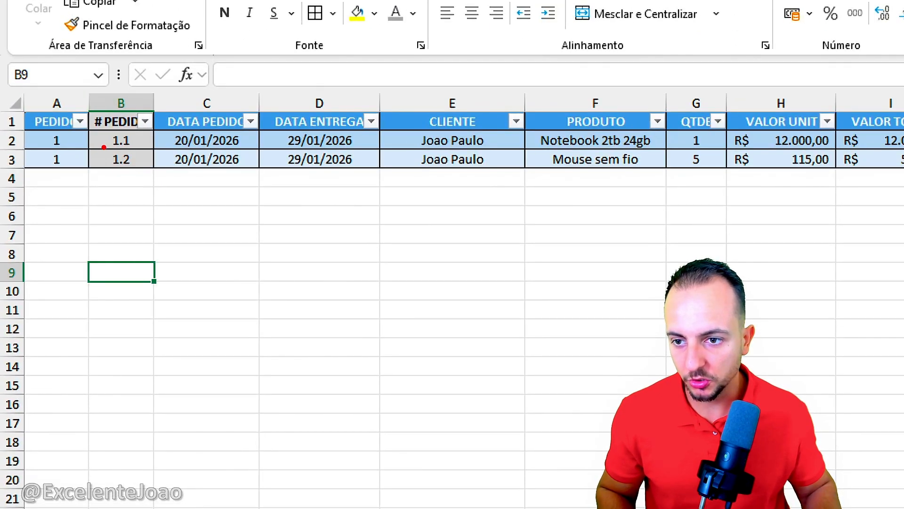
mouse_move(104, 147)
left_mouse_down()
mouse_move(137, 149)
mouse_move(136, 172)
left_mouse_up()
key("Escape")
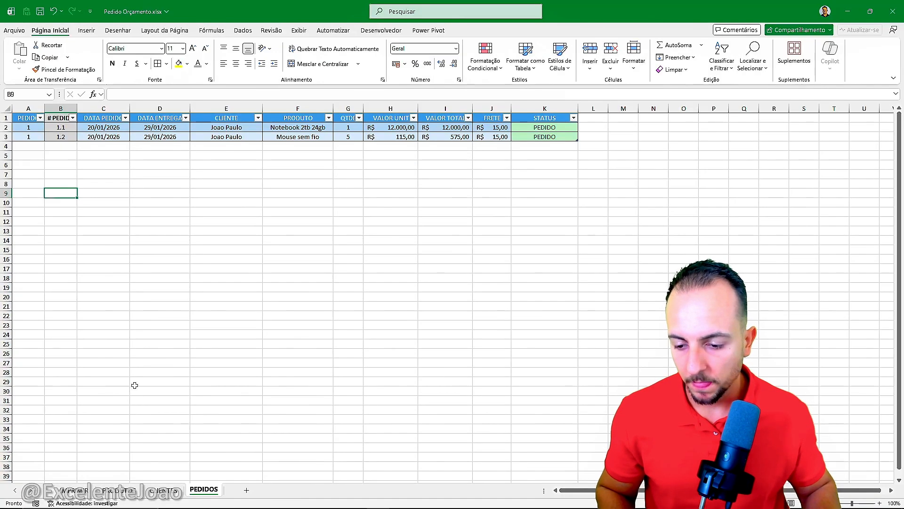
left_click(80, 491)
left_click_drag(13, 221, 53, 249)
left_click_drag(53, 248, 237, 239)
key("ctrl+z")
key("ctrl+z")
left_click_drag(17, 244, 57, 268)
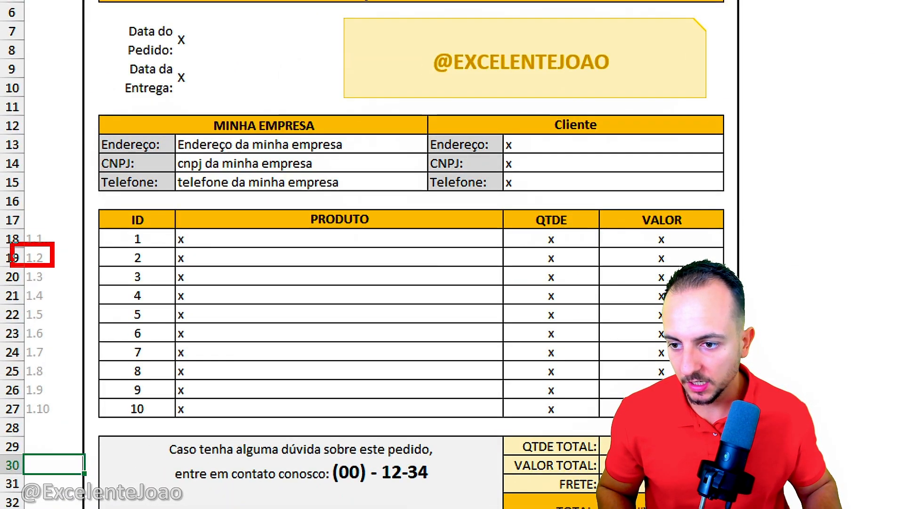
key("Escape")
left_click_drag(48, 238, 44, 404)
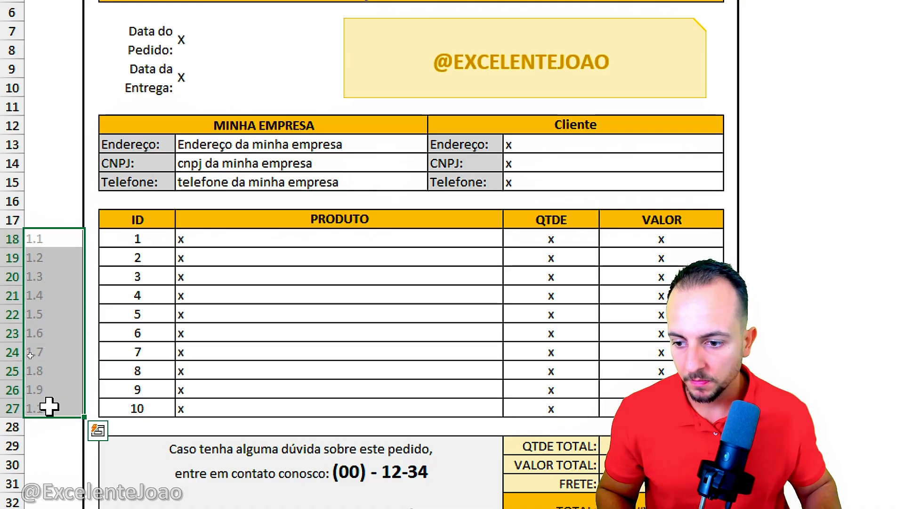
left_click(65, 239)
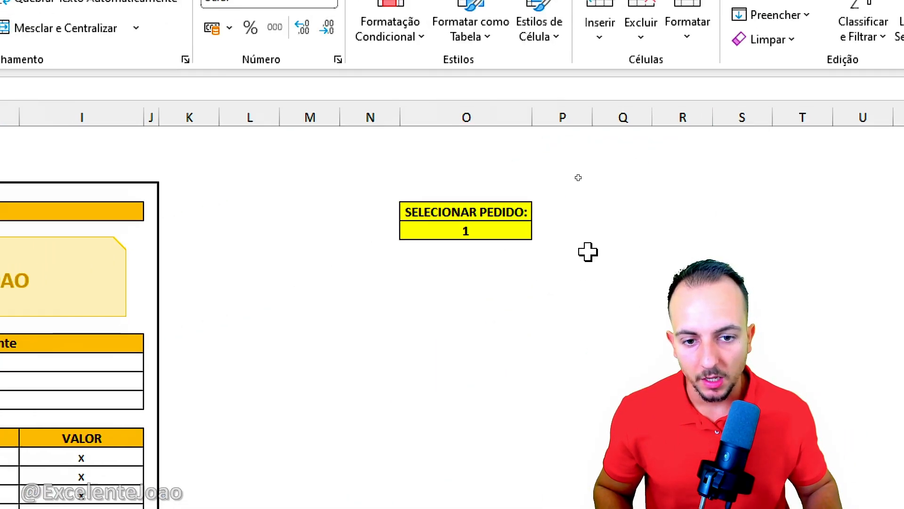
Step: Change the selected order in O6 of IMPRIMIR to 5 and check the helper keys beside the product rows
left_click(515, 232)
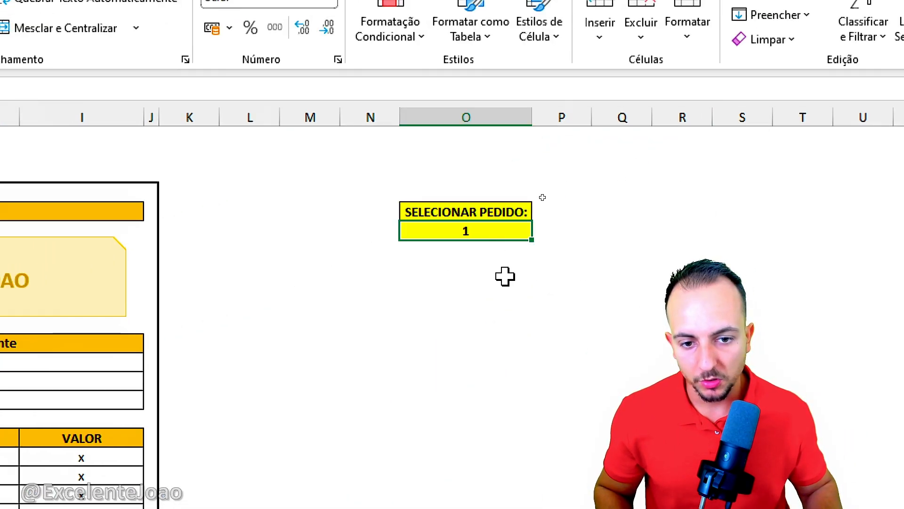
type("5")
key("ctrl+Return")
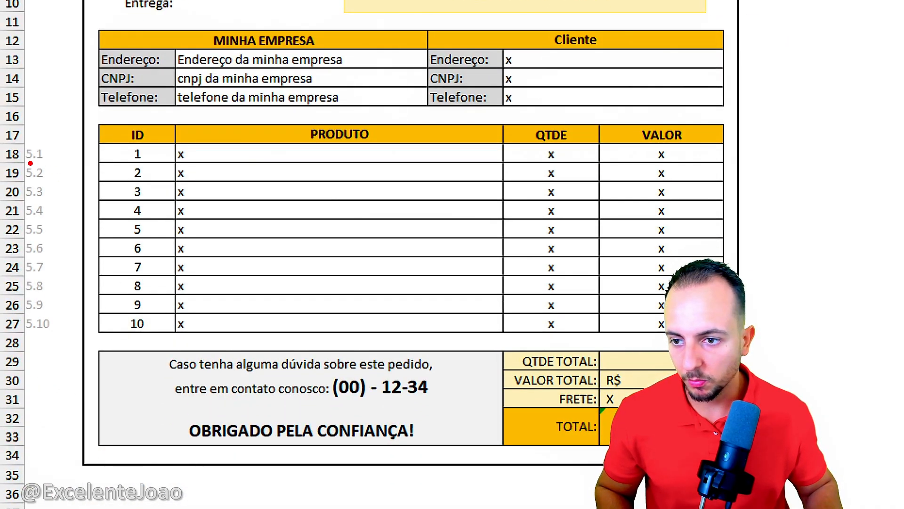
left_click_drag(30, 163, 51, 166)
mouse_move(36, 182)
left_mouse_down()
mouse_move(52, 182)
mouse_move(65, 206)
left_mouse_up()
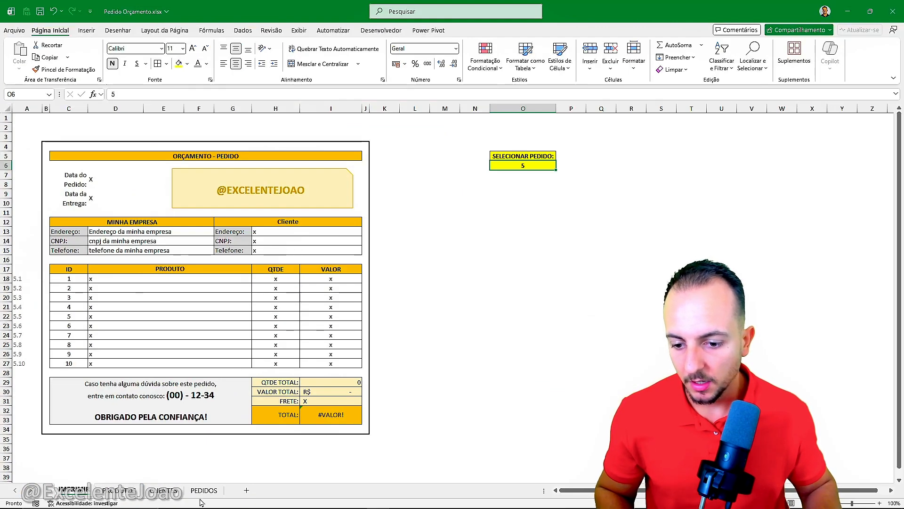
Step: Clear the manually entered keys in B2:B3 of the # PEDIDO column on the PEDIDOS sheet
left_click(204, 490)
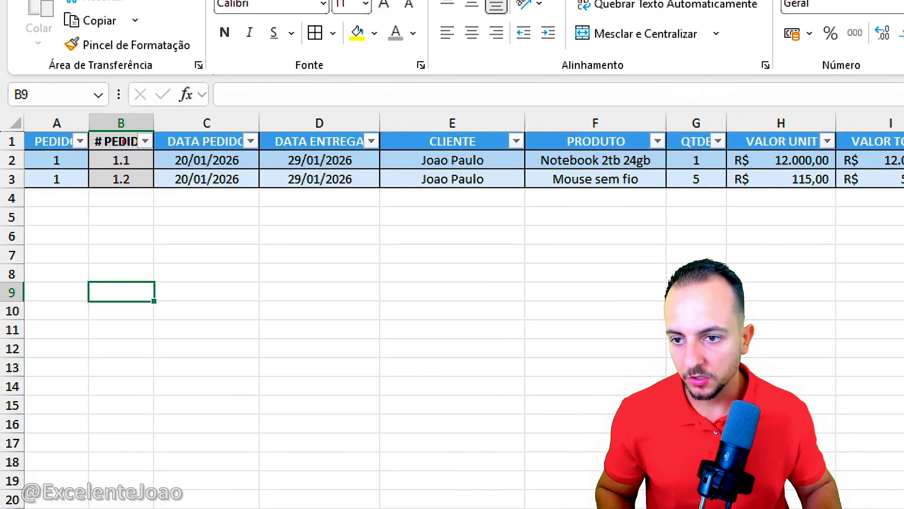
left_click_drag(59, 118, 62, 123)
key("Escape")
left_click_drag(122, 160, 131, 174)
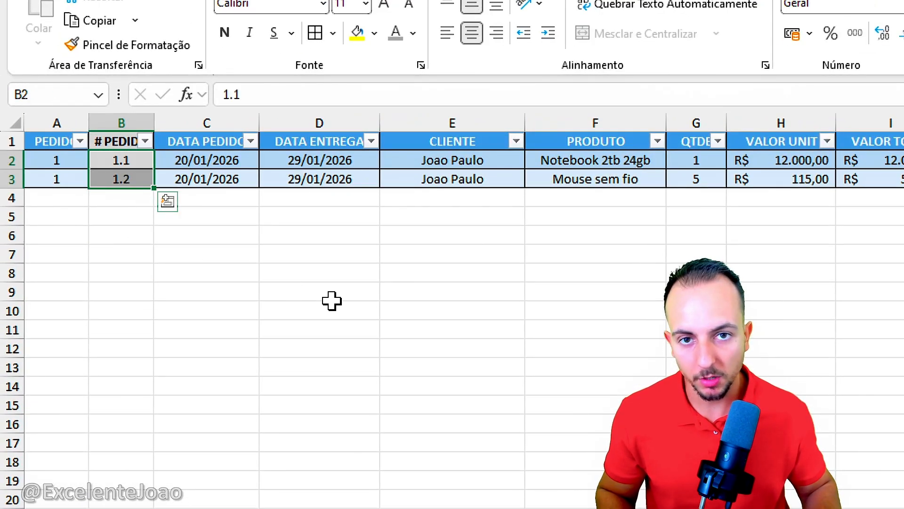
key("Delete")
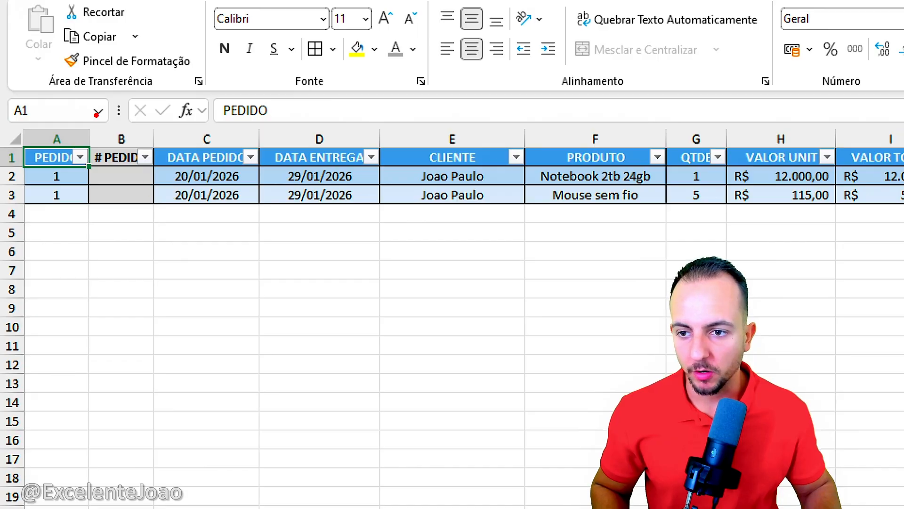
left_click_drag(89, 111, 217, 325)
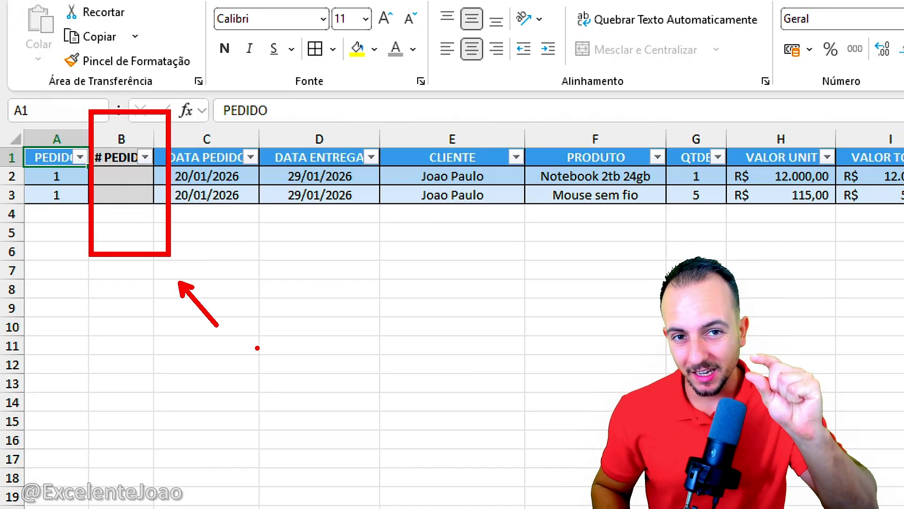
key("Escape")
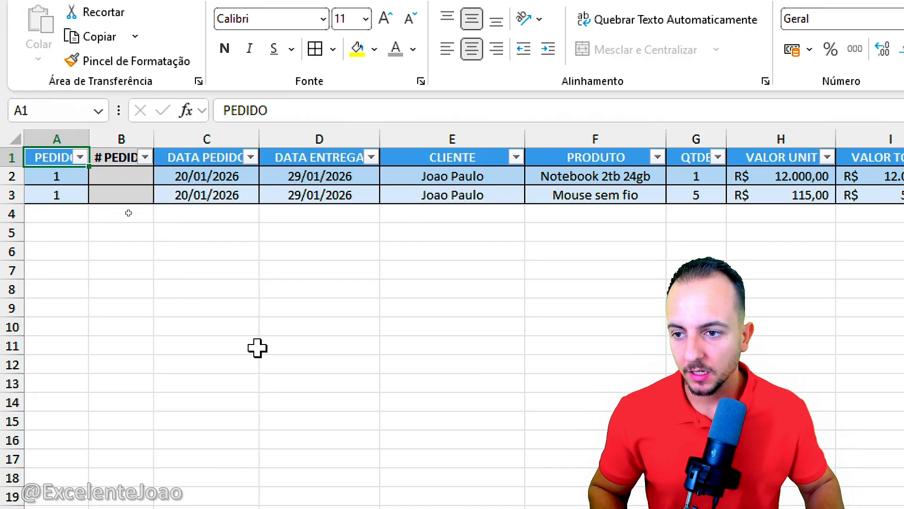
Step: Insert a blank row above the header row of the PEDIDOS table
left_click(10, 160)
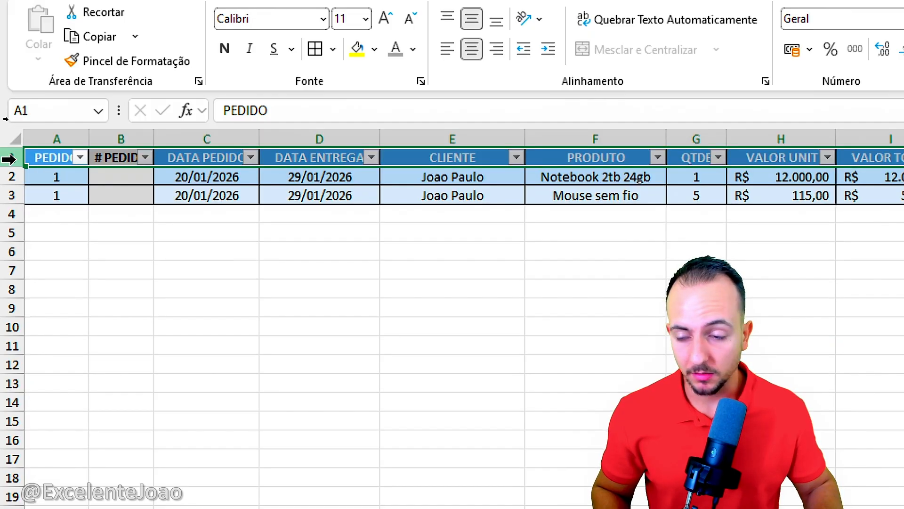
right_click(9, 159)
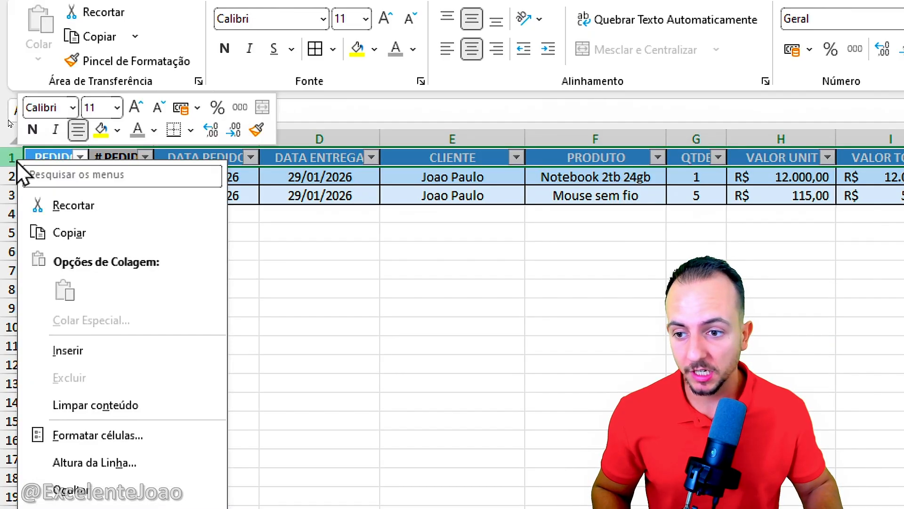
left_click(131, 359)
left_click(131, 360)
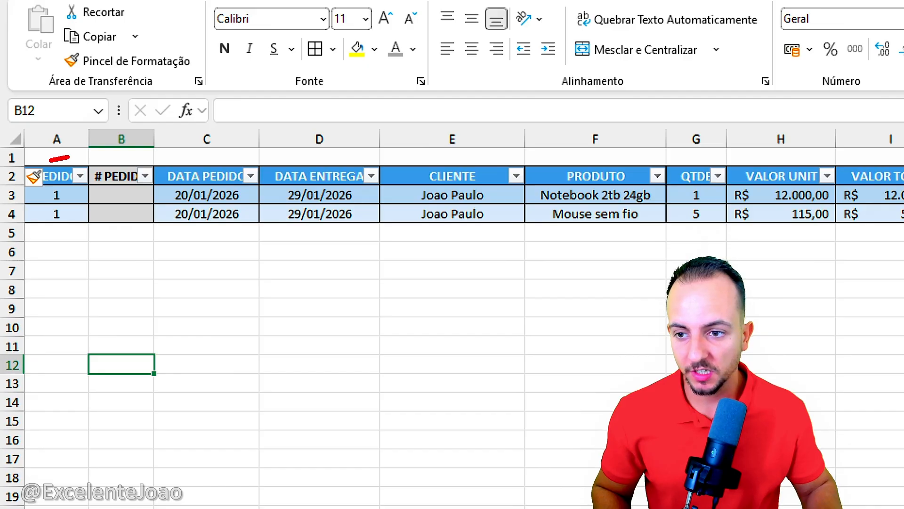
mouse_move(68, 158)
left_mouse_down()
mouse_move(382, 150)
mouse_move(393, 159)
left_mouse_up()
key("Escape")
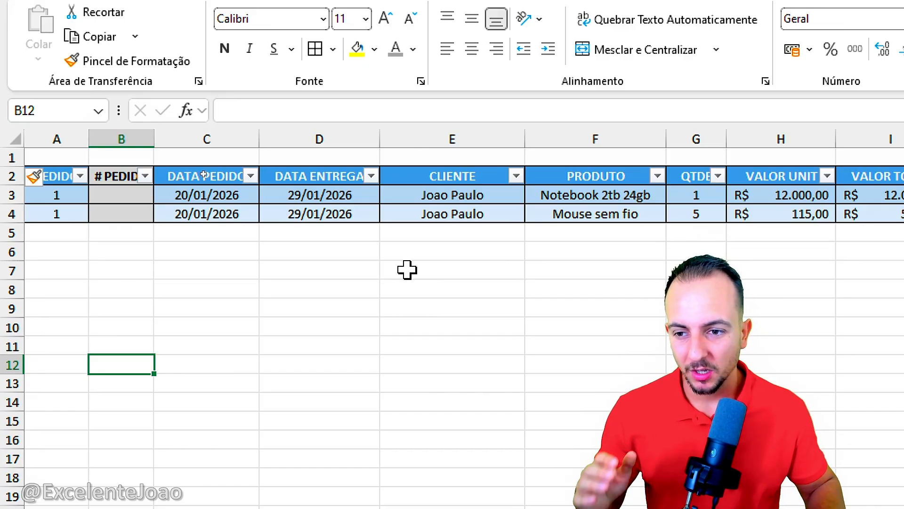
double_click(136, 193)
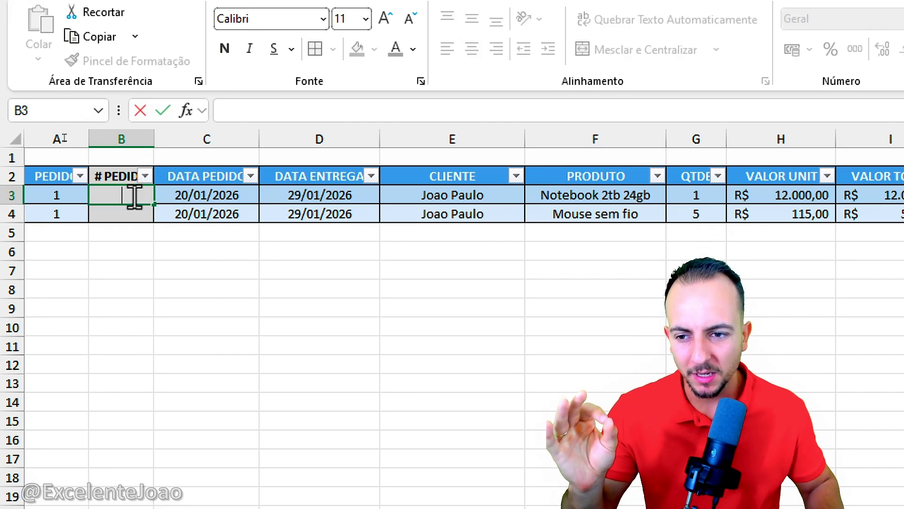
key("Return")
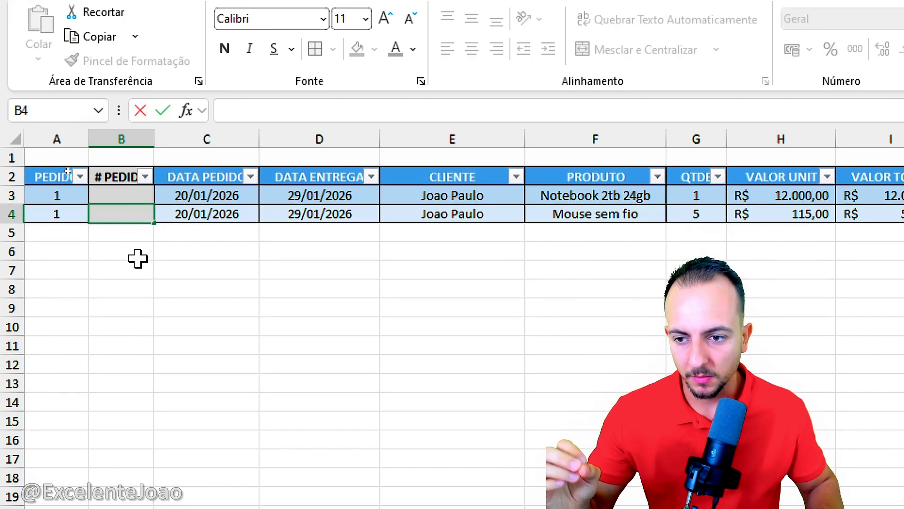
left_click_drag(77, 230, 71, 329)
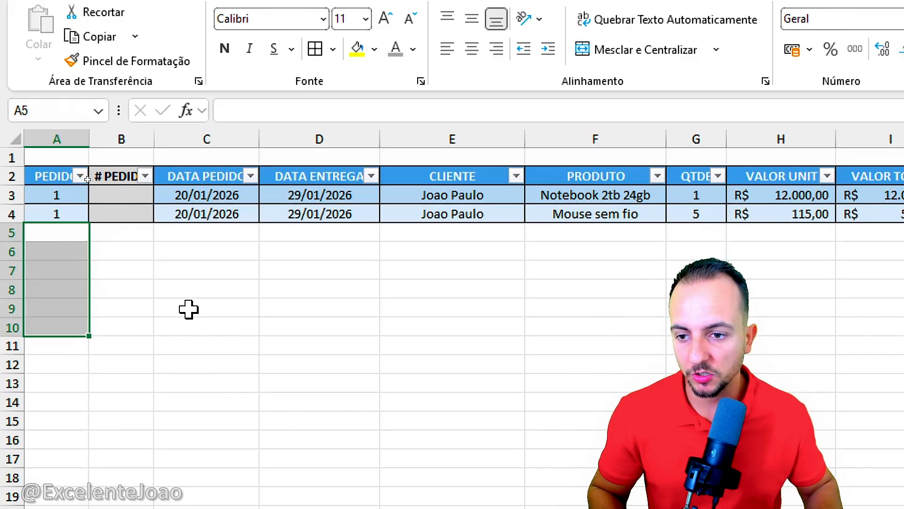
Step: Begin the key formula in B3 as =A3&"."&CONT.SE($A$1:A3, joining the order number to a count over an expanding range
left_click(121, 193)
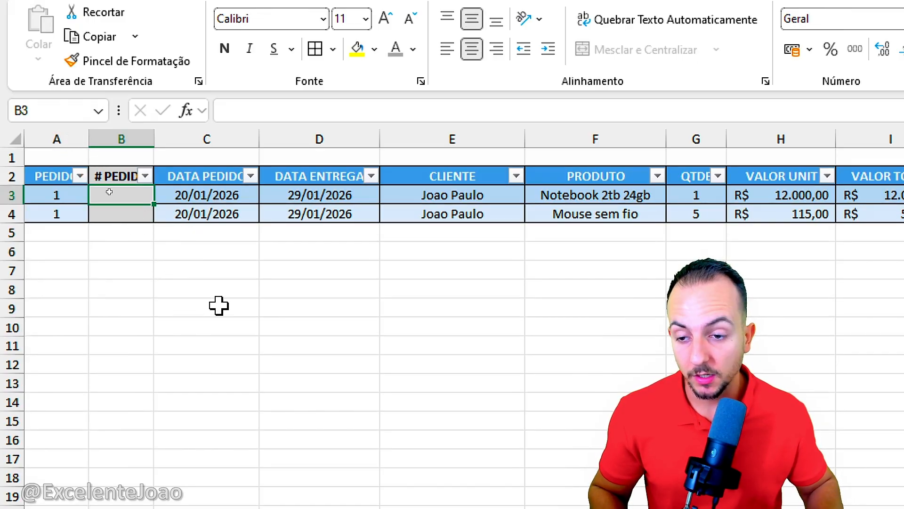
type("=")
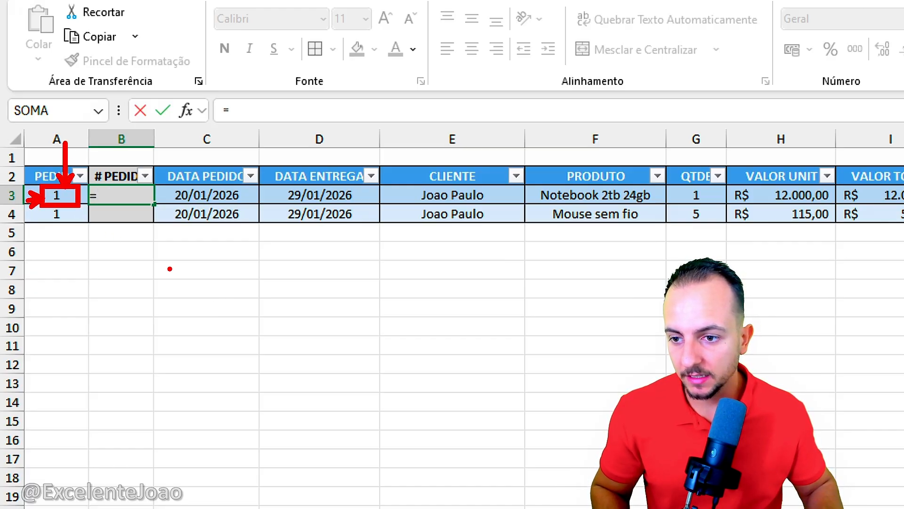
key("Left")
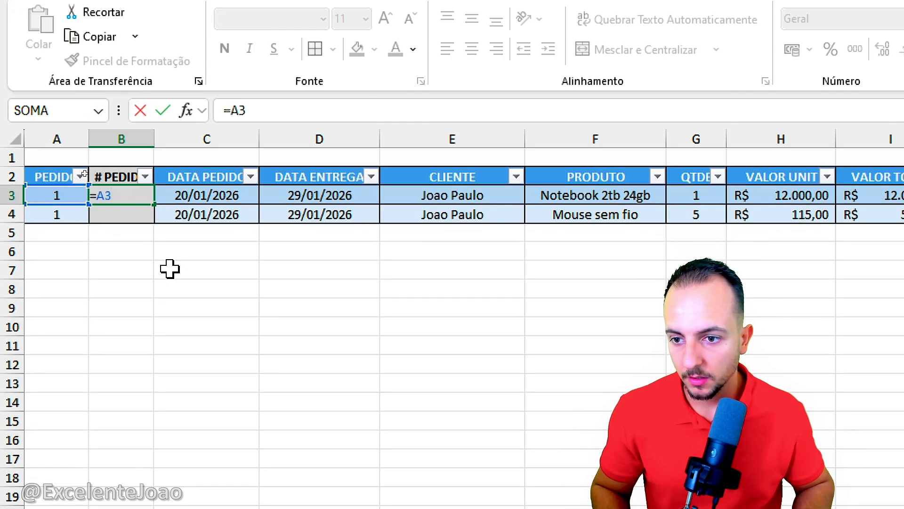
type("&\".")
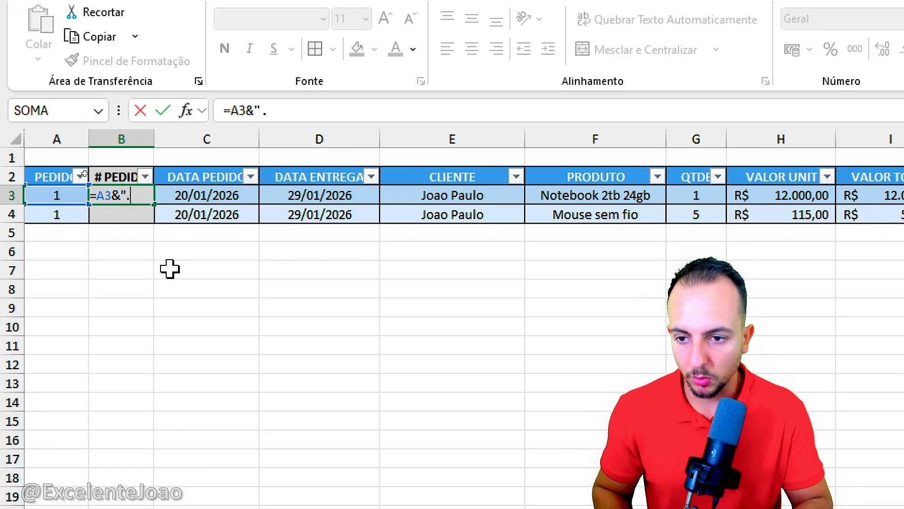
type("\"")
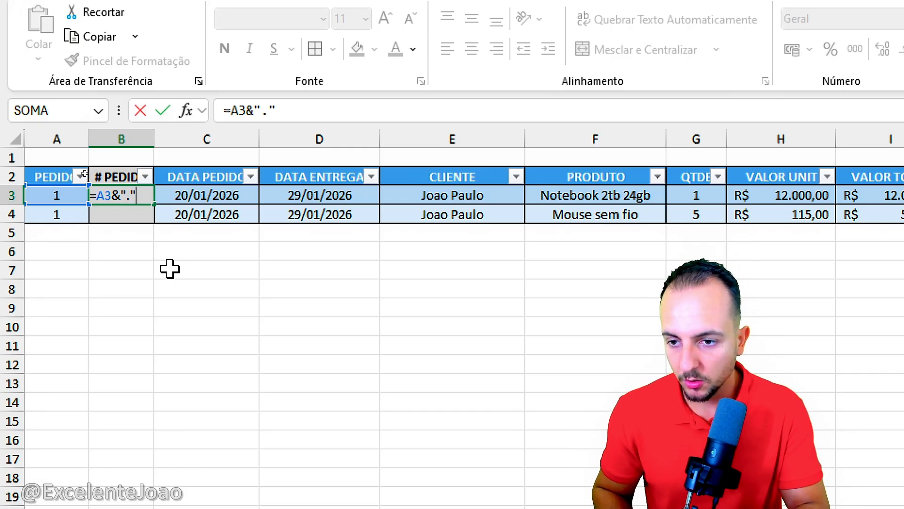
type("&")
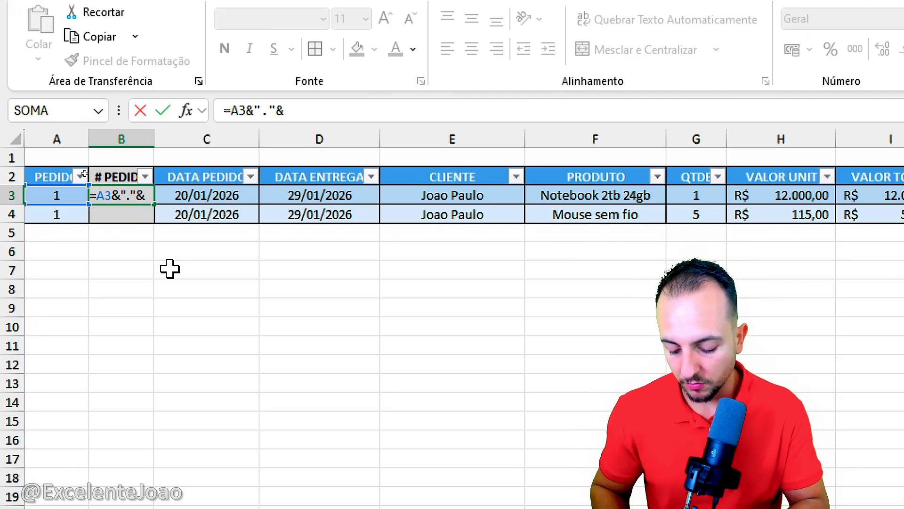
type("CONT.")
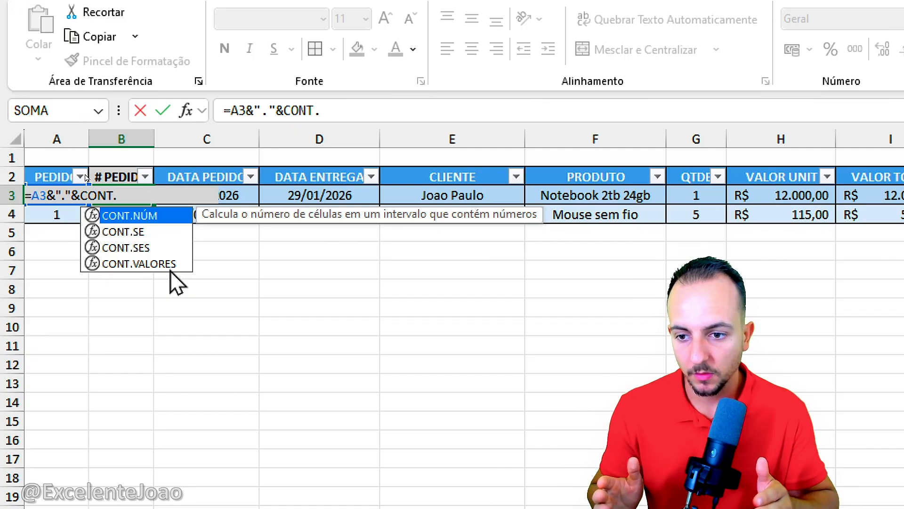
double_click(151, 232)
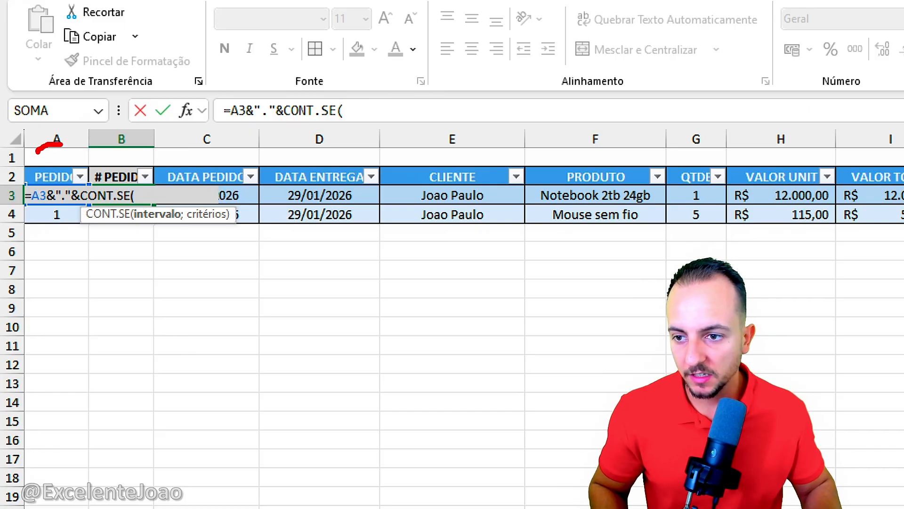
type("A1")
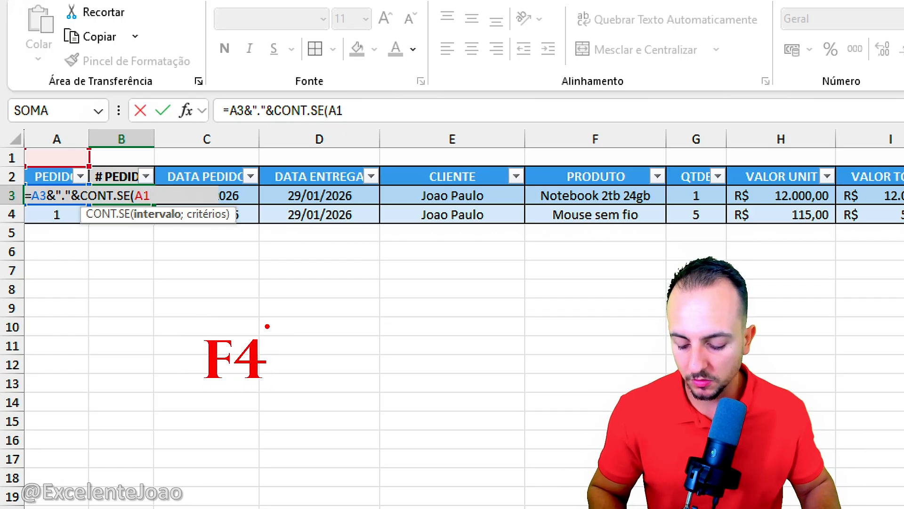
key("F4")
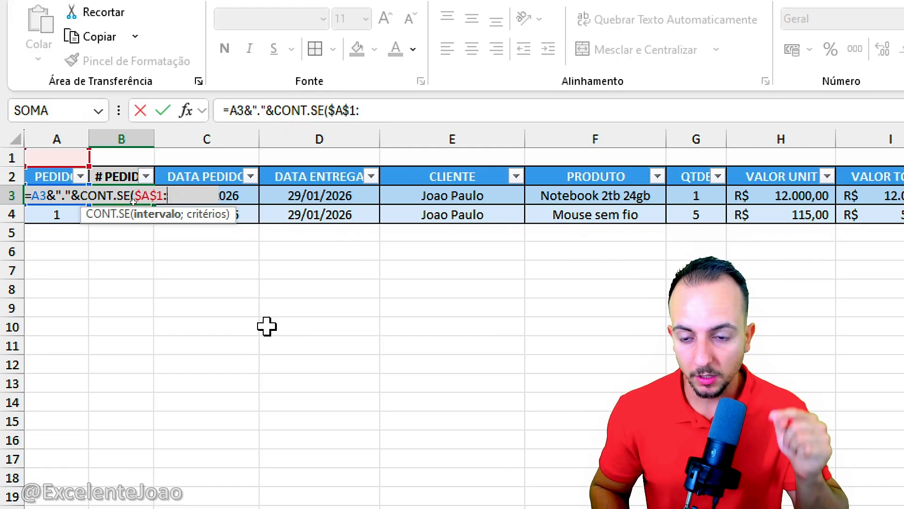
type("A3")
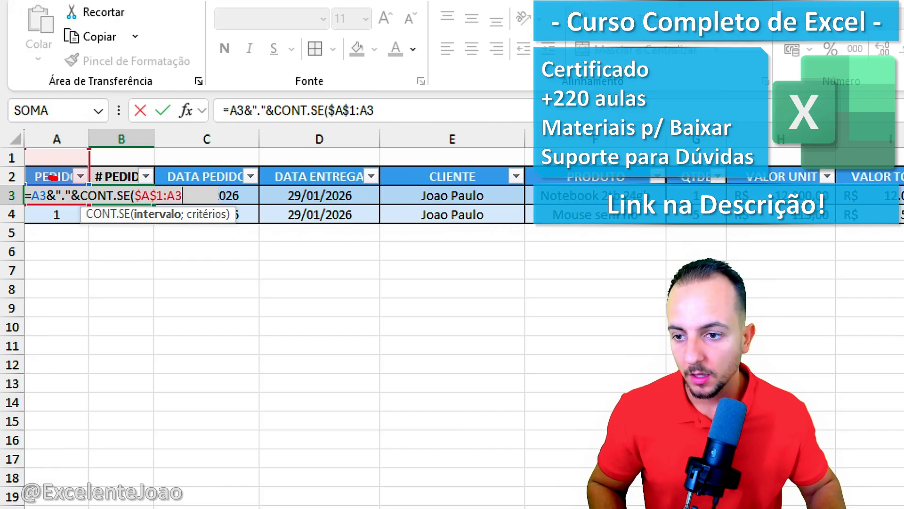
left_click_drag(53, 177, 74, 197)
key("e")
mouse_move(224, 200)
left_mouse_down()
mouse_move(219, 225)
mouse_move(199, 204)
left_mouse_up()
key("e")
left_click_drag(71, 177, 81, 182)
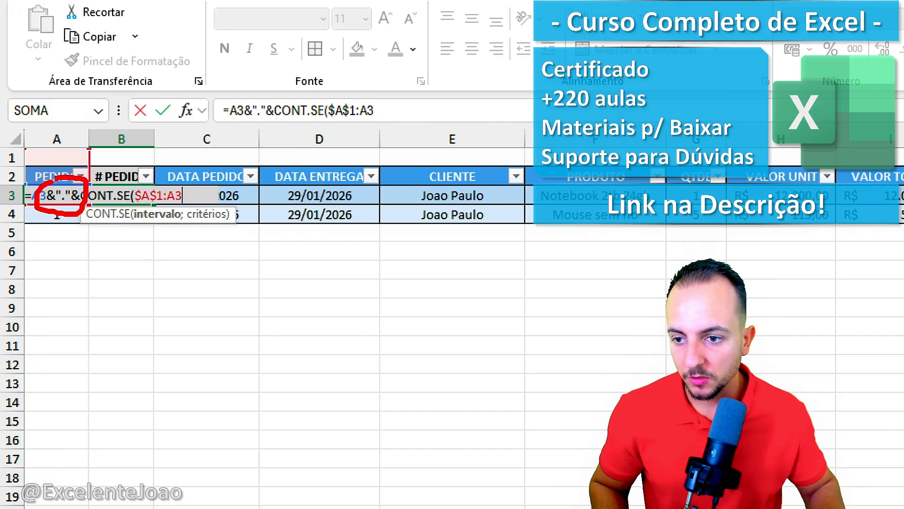
left_click_drag(135, 297, 115, 369)
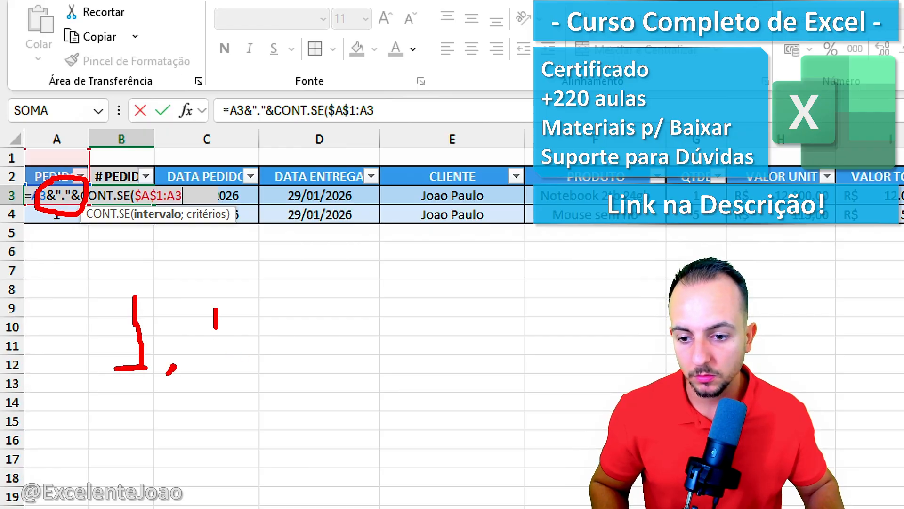
left_click_drag(216, 328, 232, 385)
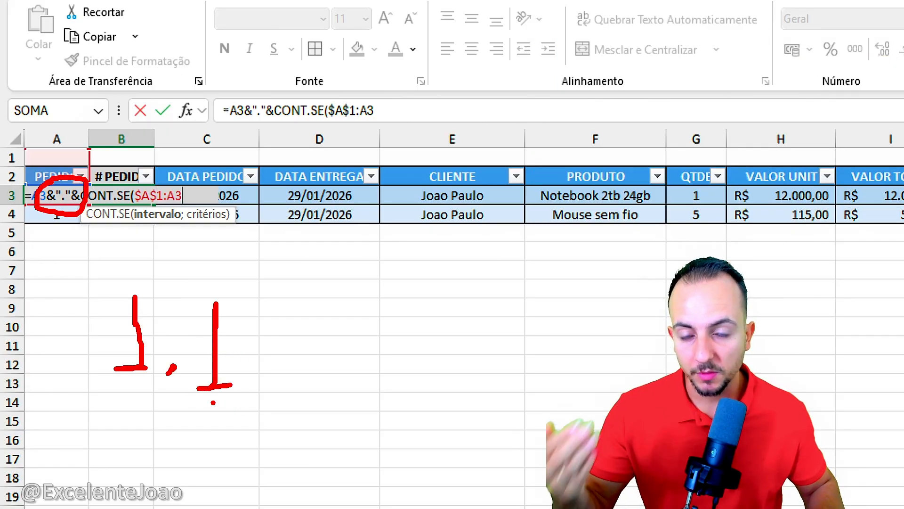
mouse_move(135, 406)
left_mouse_down()
mouse_move(141, 467)
mouse_move(158, 476)
left_mouse_up()
left_click(171, 481)
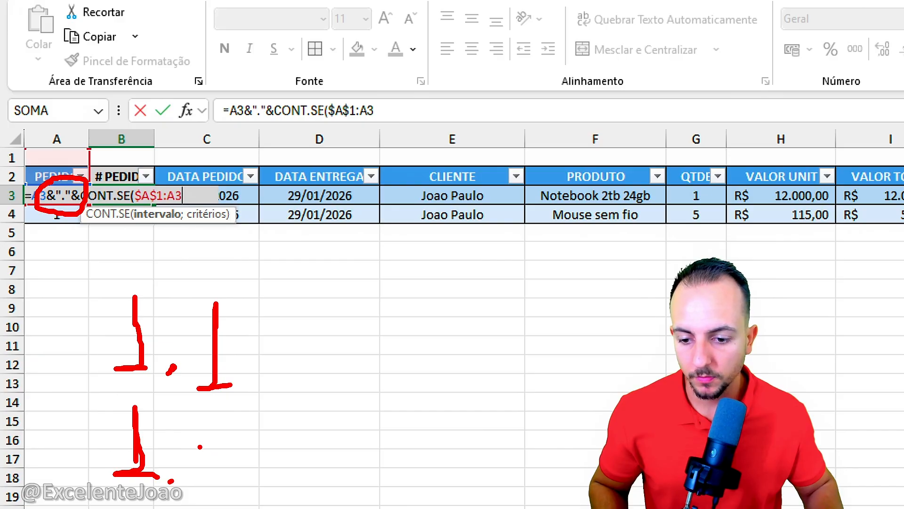
mouse_move(200, 446)
left_mouse_down()
mouse_move(196, 479)
mouse_move(240, 475)
left_mouse_up()
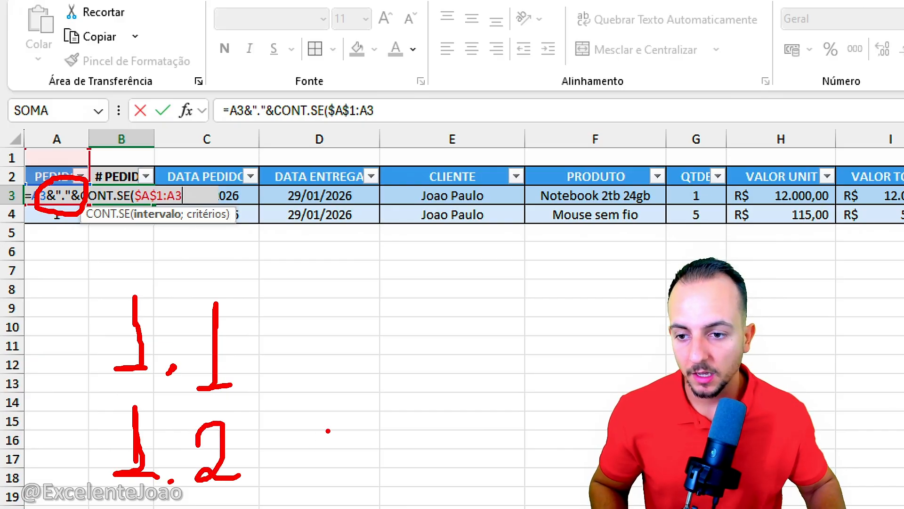
key("Escape")
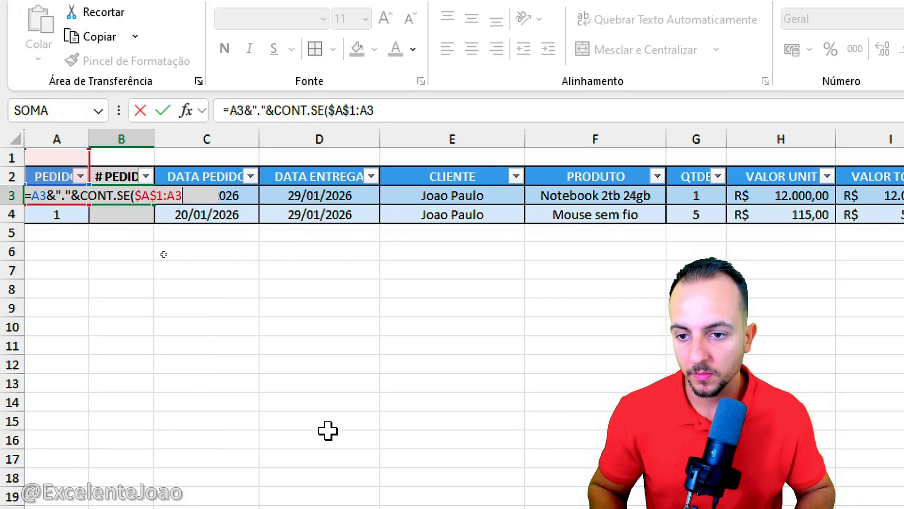
Step: Complete the key formula in B3 with A3 as the counting criterion, giving =A3&"."&CONT.SE($A$1:A3;A3)
type(";")
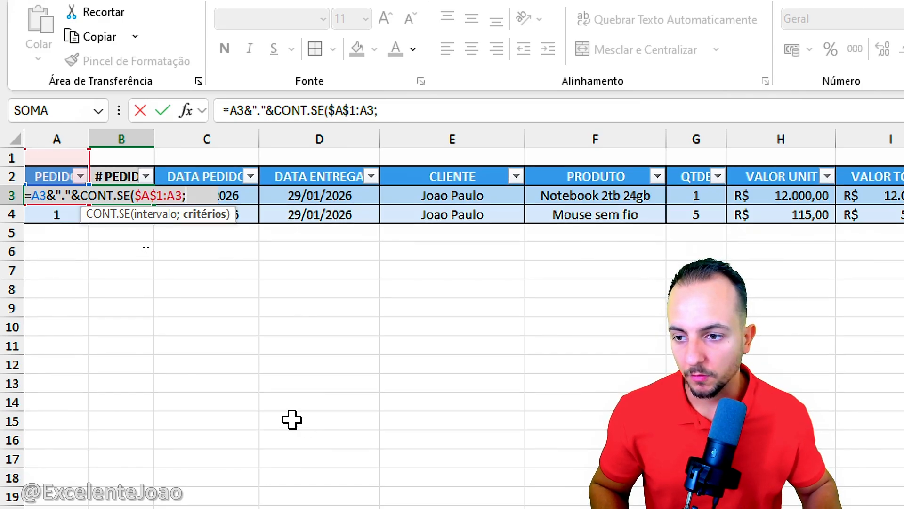
type("A3")
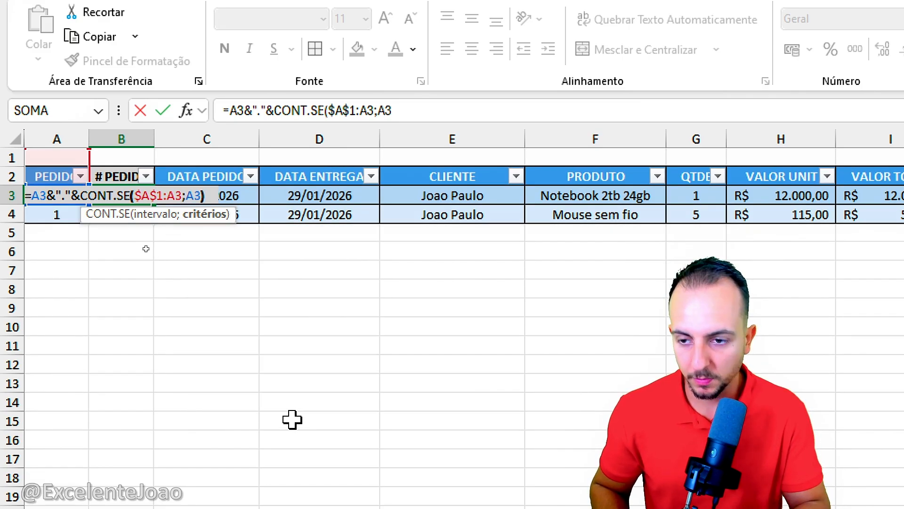
type(")")
key("Return")
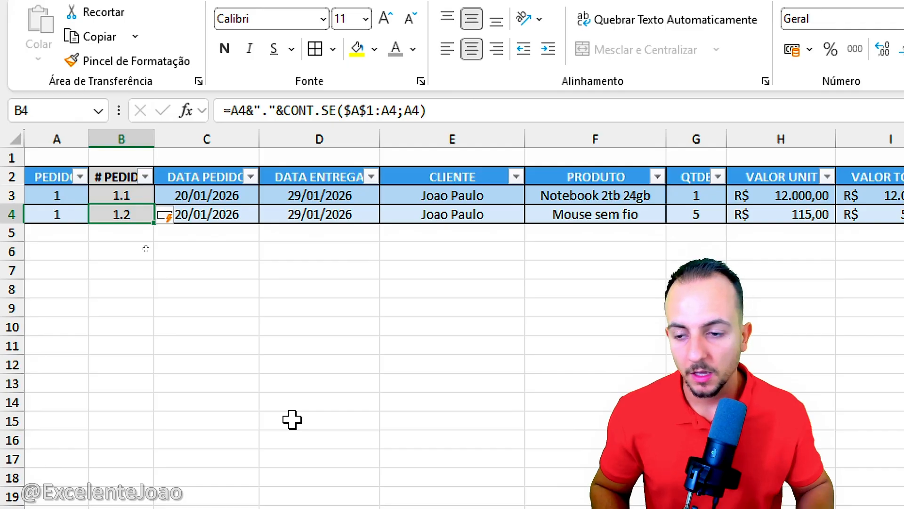
Step: Test the key formula by entering order number 2 in A5:A11 of the PEDIDO column and check the generated keys
left_click(56, 245)
key("Up")
type("2")
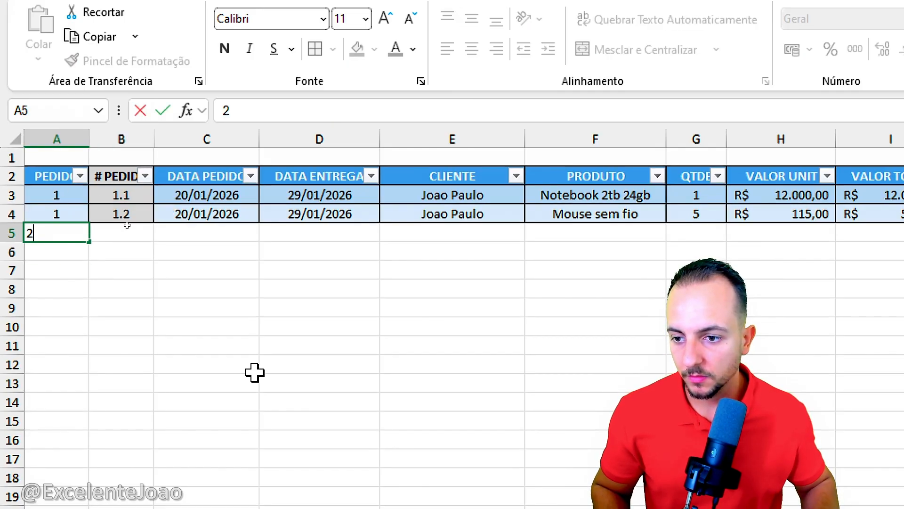
key("Return")
left_click(254, 373)
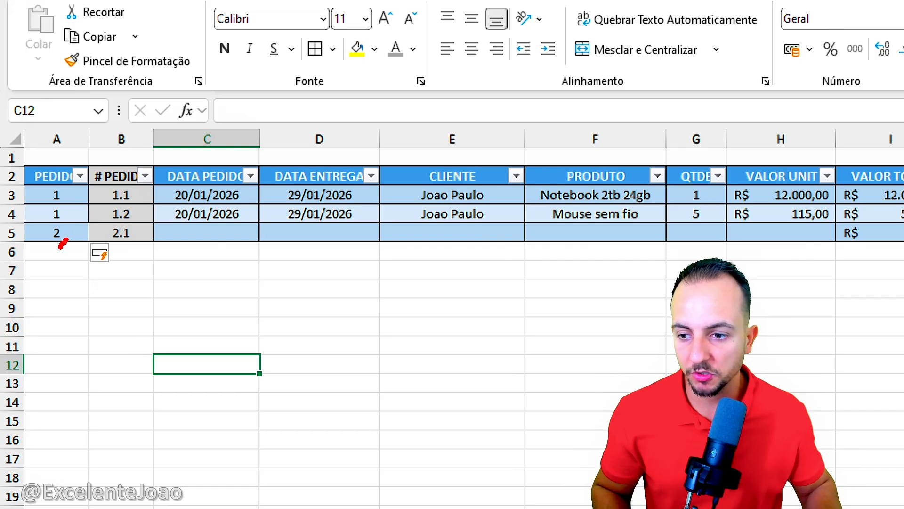
mouse_move(118, 224)
left_mouse_down()
mouse_move(143, 254)
mouse_move(124, 227)
left_mouse_up()
key("Escape")
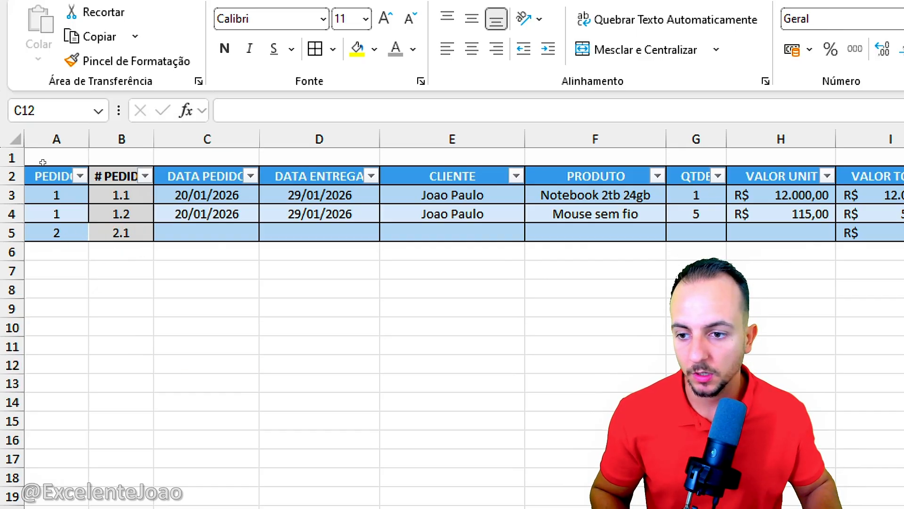
left_click(56, 252)
type("2 2 2 2 2 2")
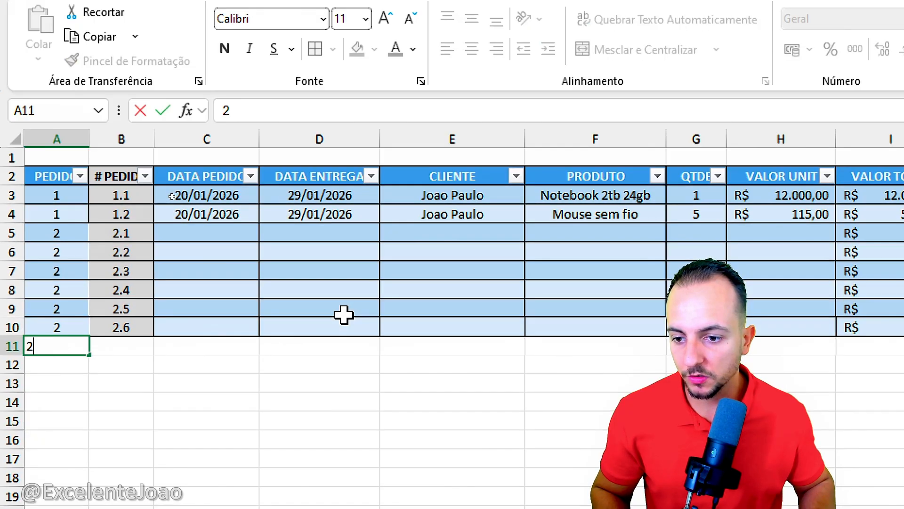
key("Return")
left_click_drag(134, 231, 156, 225)
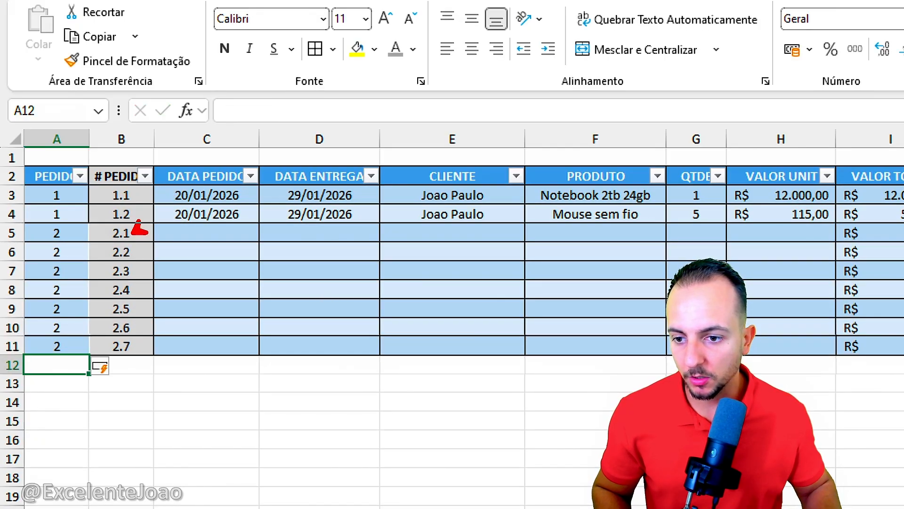
mouse_move(137, 260)
left_mouse_down()
mouse_move(163, 256)
mouse_move(174, 278)
mouse_move(164, 332)
left_mouse_up()
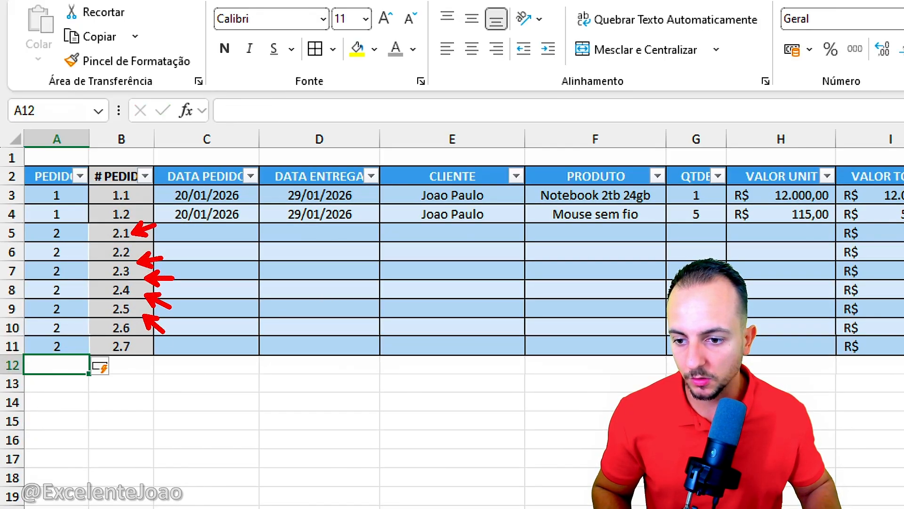
Step: Delete rows 5 to 15 of the PEDIDOS sheet, removing the test entries for order 2
left_click_drag(10, 233, 7, 420)
right_click(47, 356)
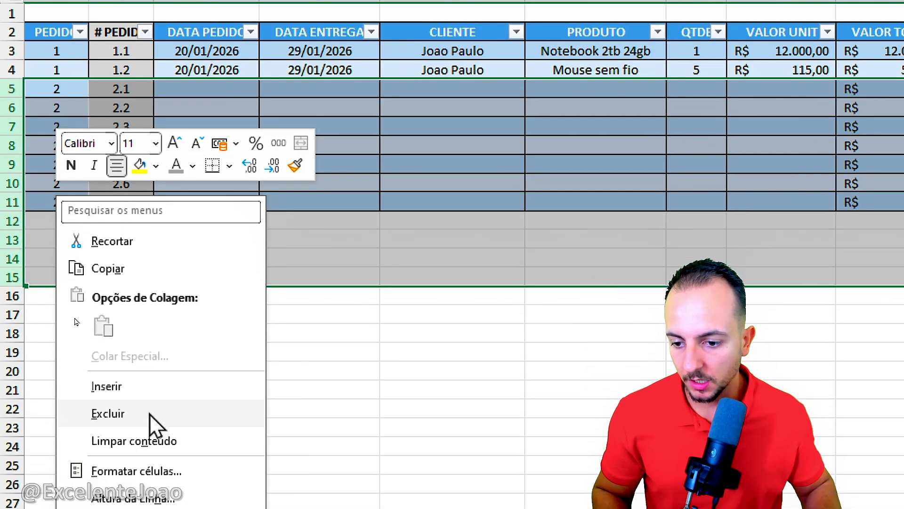
left_click(147, 414)
left_click(166, 355)
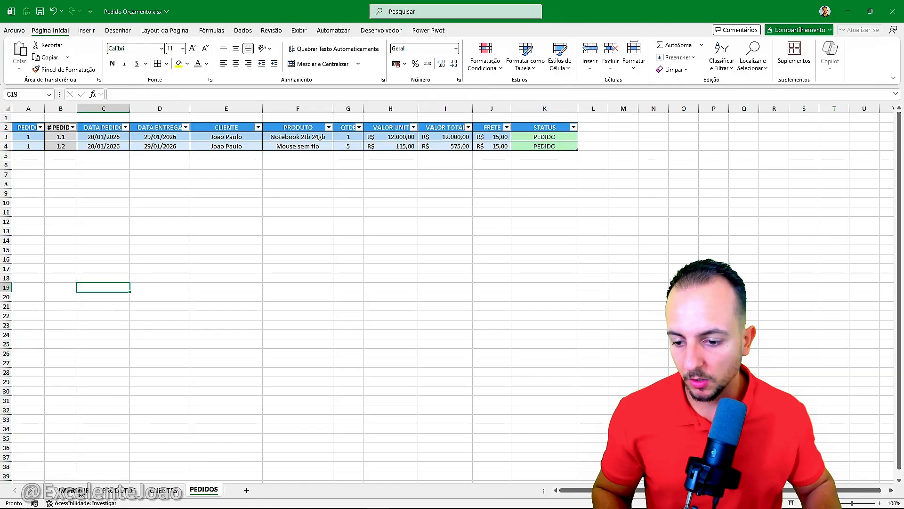
Step: On the IMPRIMIR sheet, begin a PROCV formula in the PRODUTO cell of row 18 with A18 as the lookup value
left_click(73, 491)
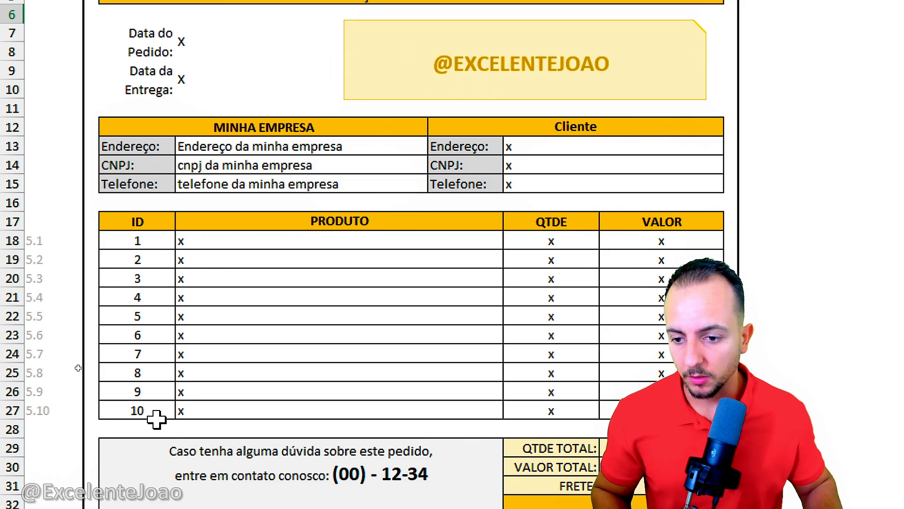
left_click(230, 243)
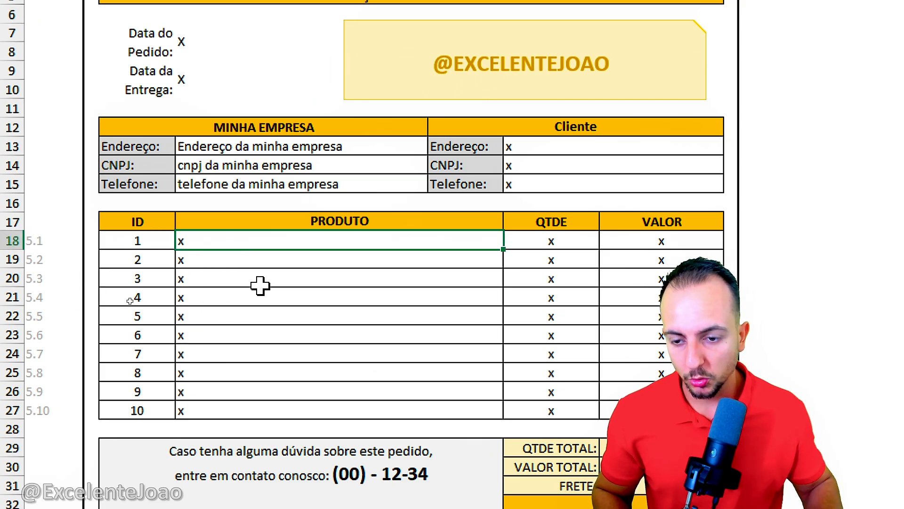
type("=PROCV")
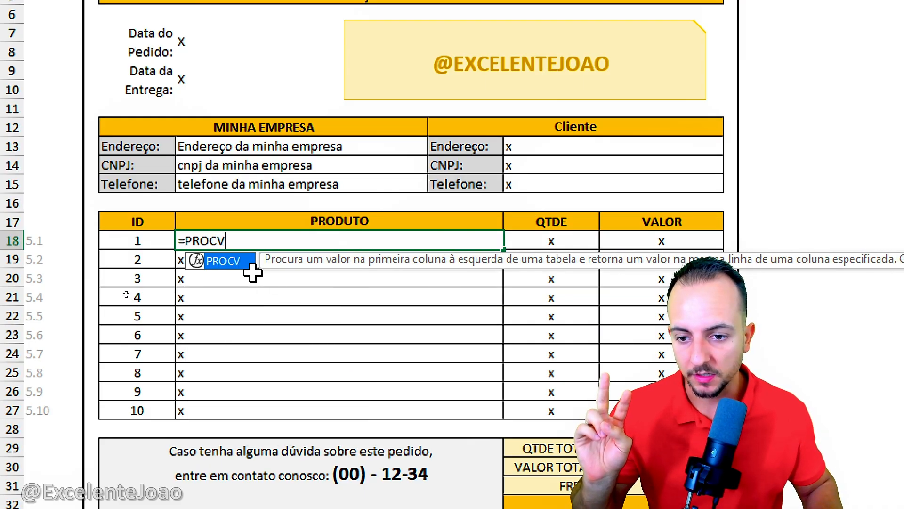
double_click(235, 263)
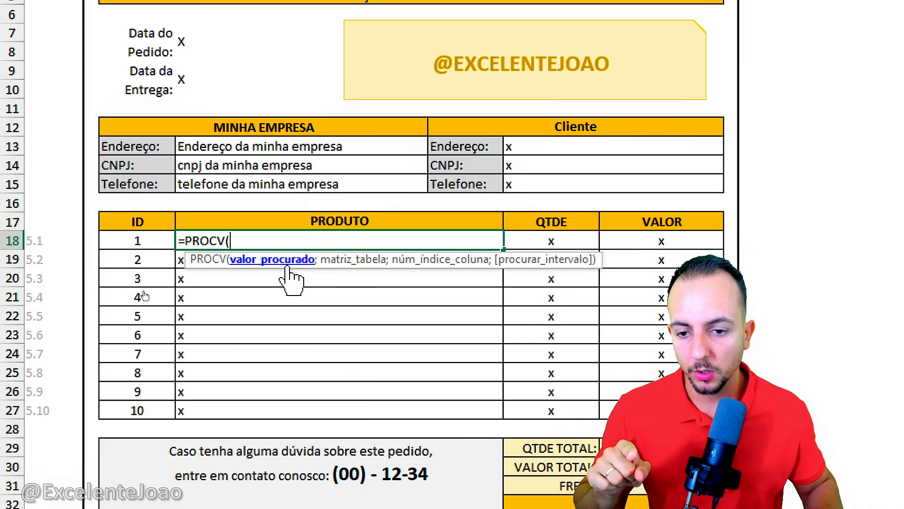
left_click(55, 240)
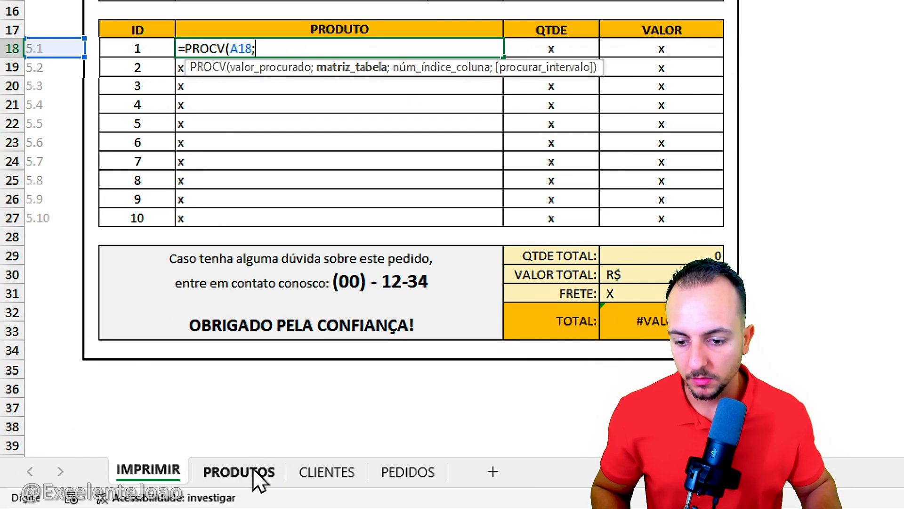
Step: Complete the PROCV with columns B:F of PEDIDOS as the table, column index 5 and exact match FALSO
left_click(413, 472)
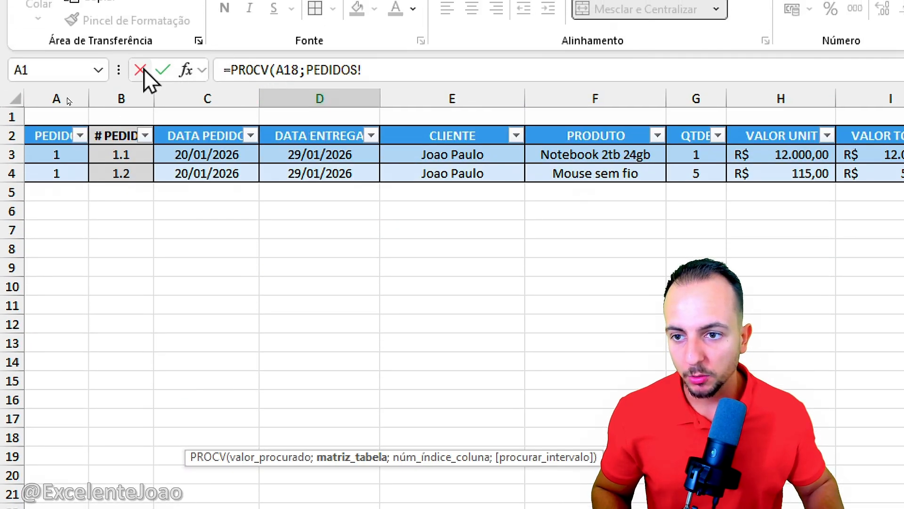
left_click(126, 61)
left_click_drag(131, 98, 599, 101)
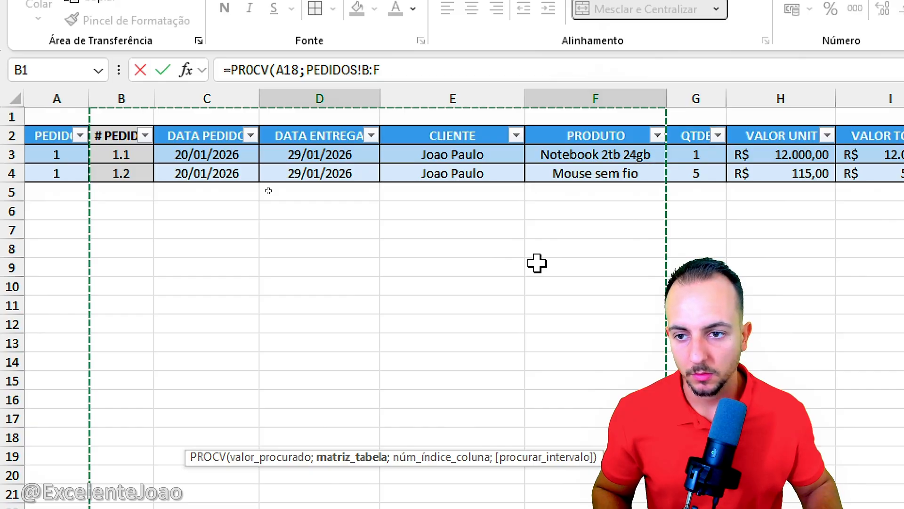
type(";")
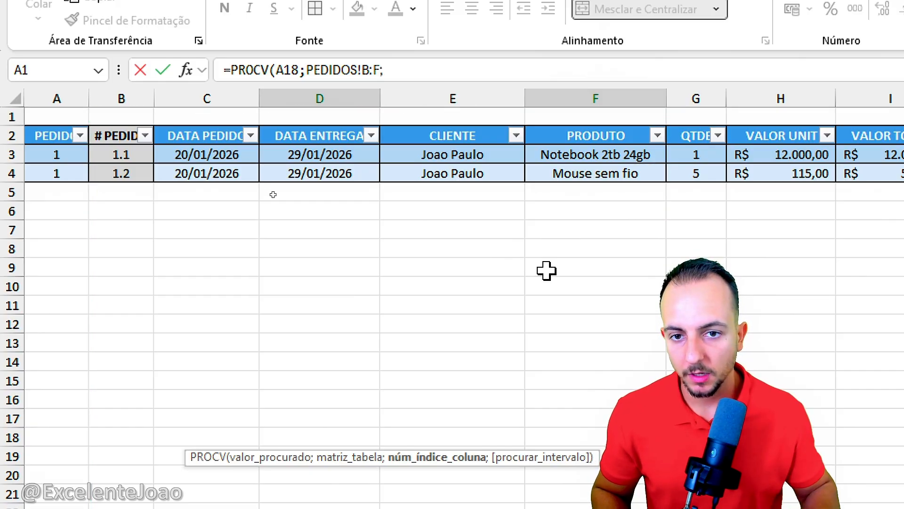
left_click(438, 70)
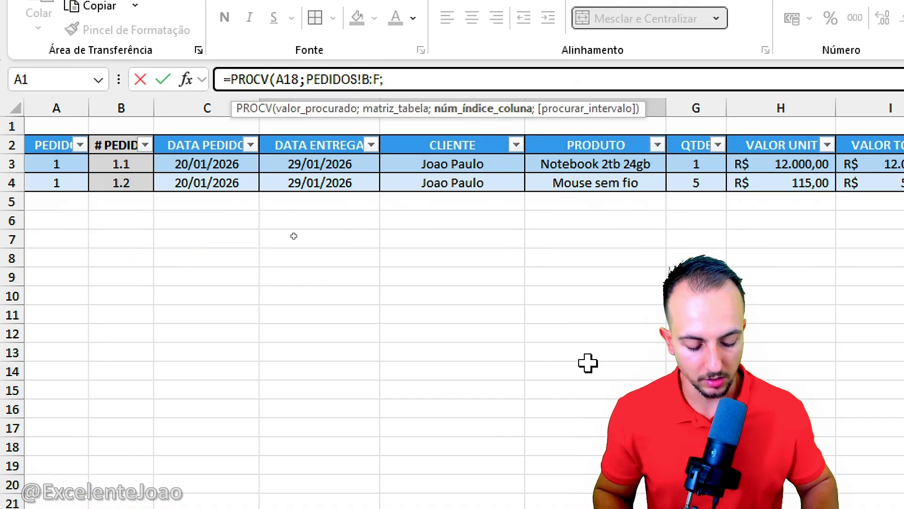
type(";")
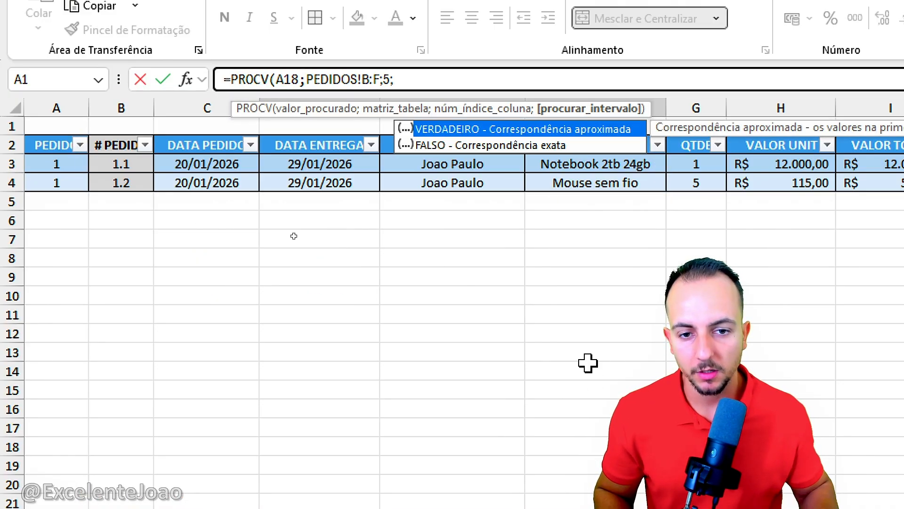
double_click(571, 146)
key("Return")
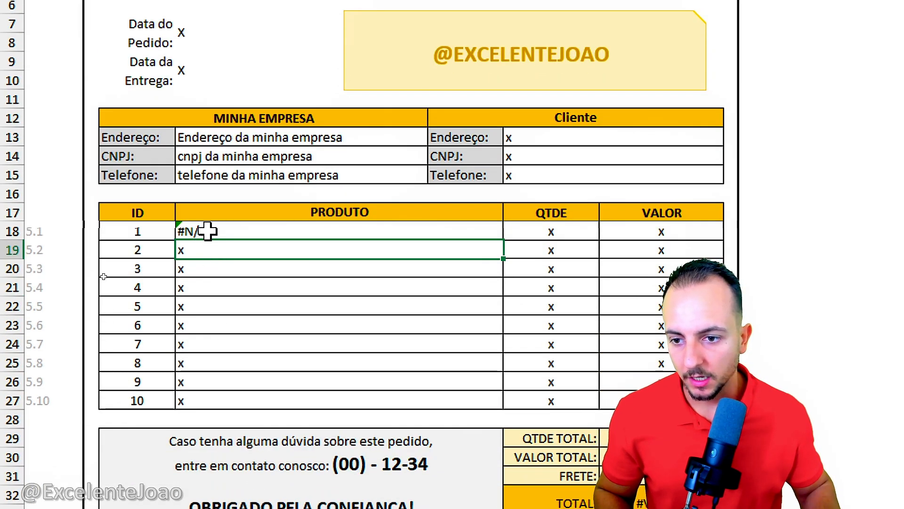
Step: Set the selected order in O6, under SELECIONAR PEDIDO, to 1
left_click(204, 260)
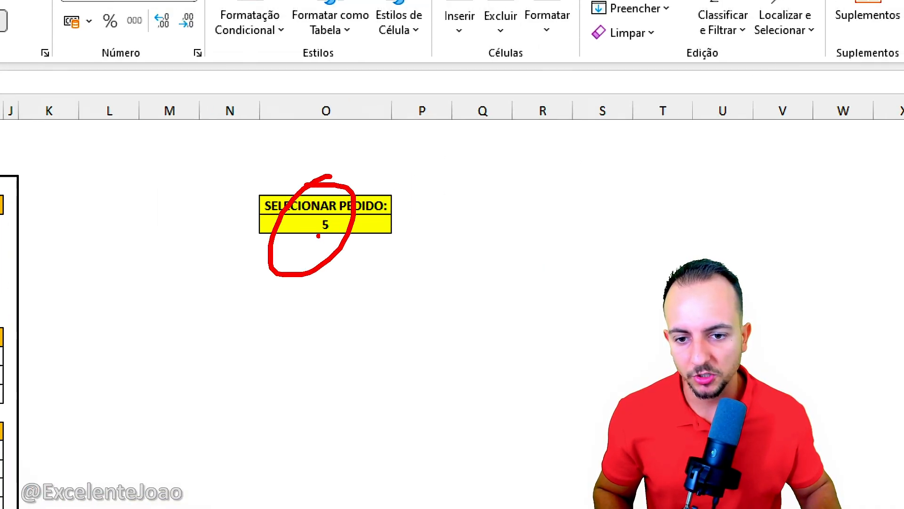
left_click(349, 224)
type("1")
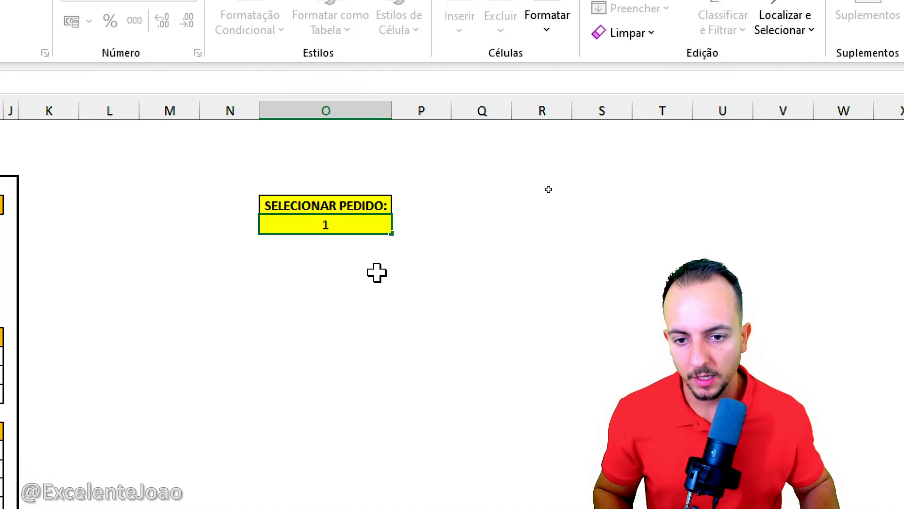
key("Return")
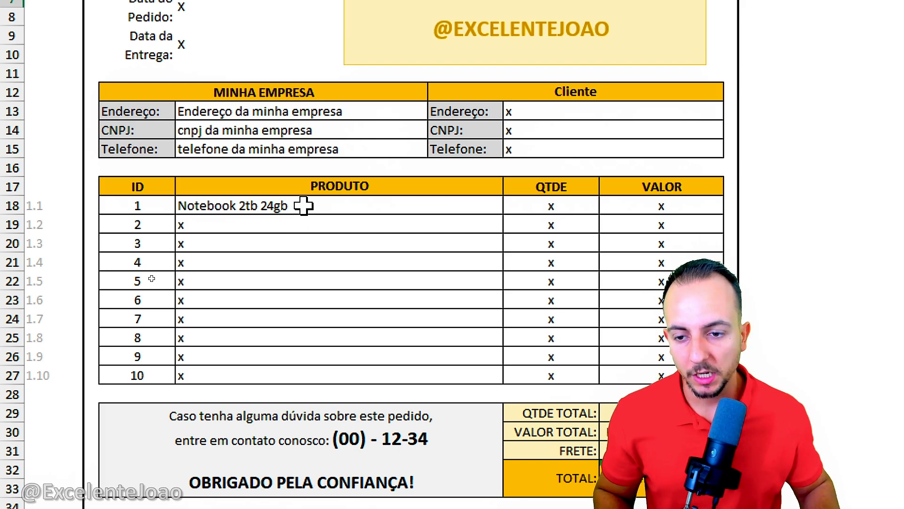
Step: Wrap the PROCV in the PRODUTO cell of row 18 in SEERRO, with empty text "" as the fallback
double_click(303, 205)
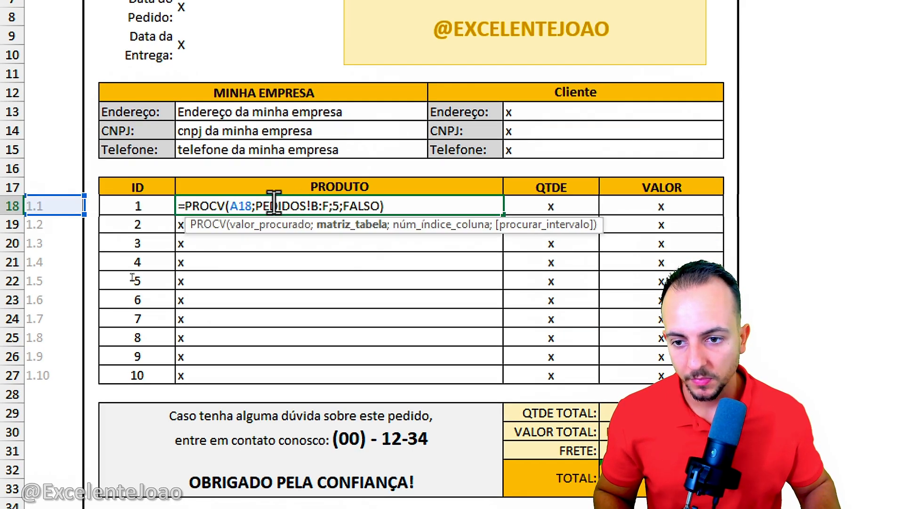
left_click(187, 205)
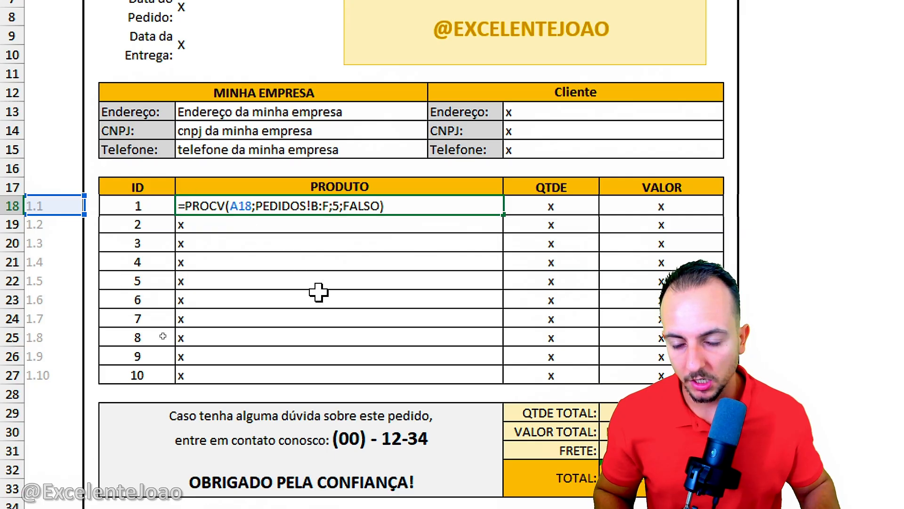
type("SEE")
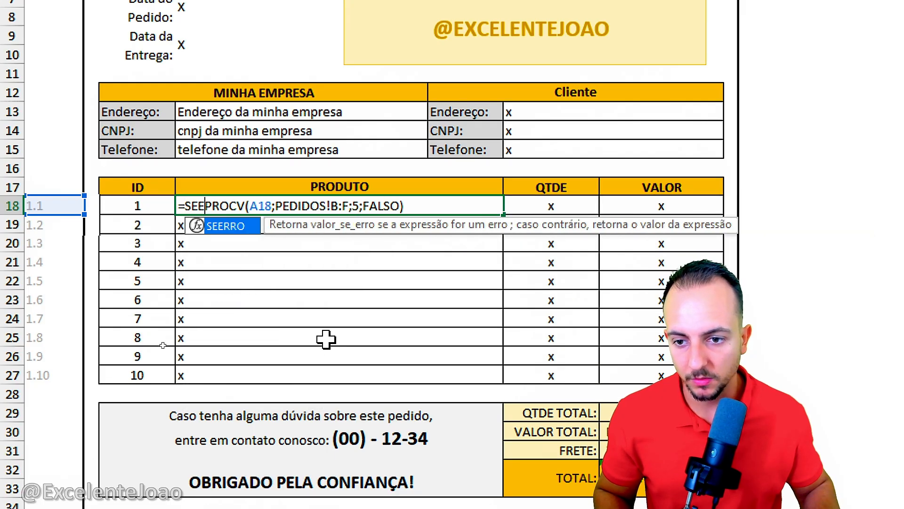
double_click(254, 227)
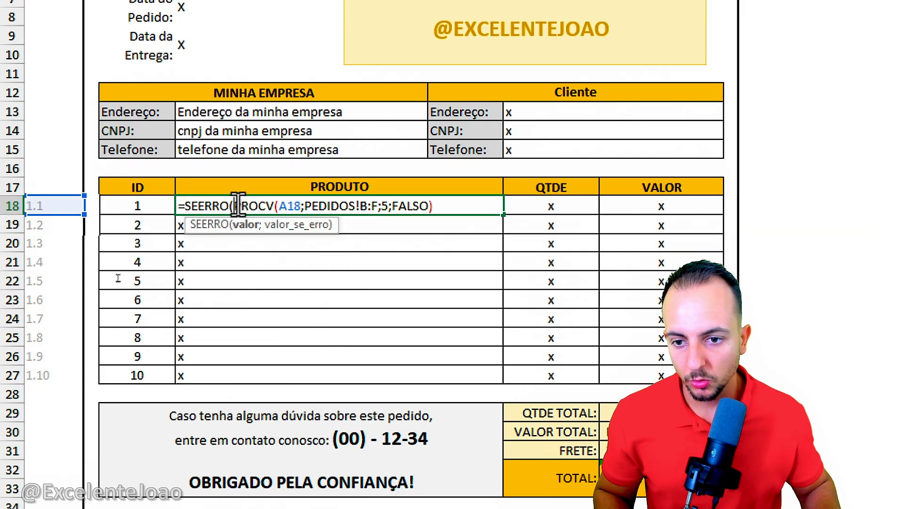
left_click_drag(238, 205, 456, 203)
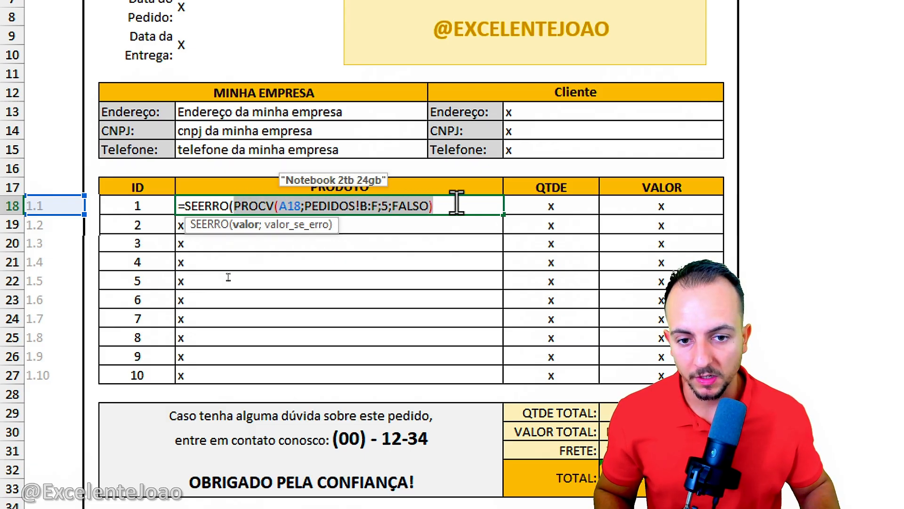
left_click(456, 202)
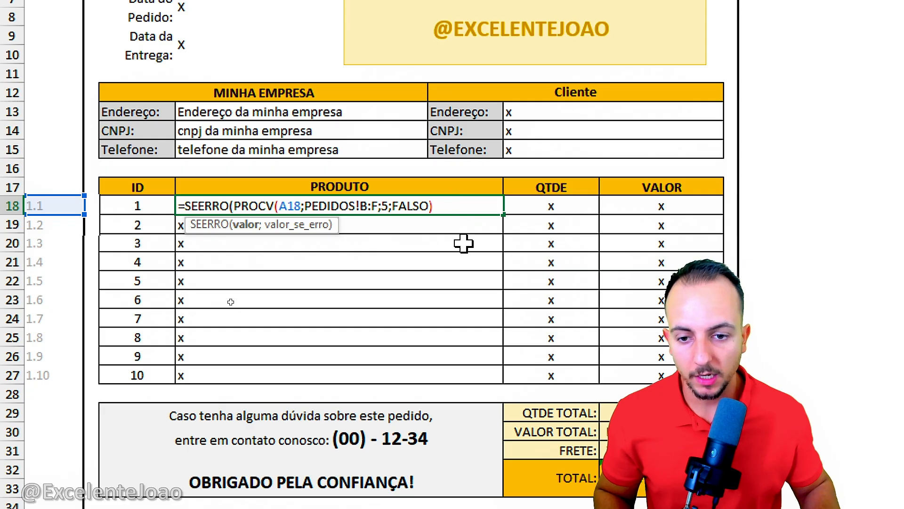
type(";")
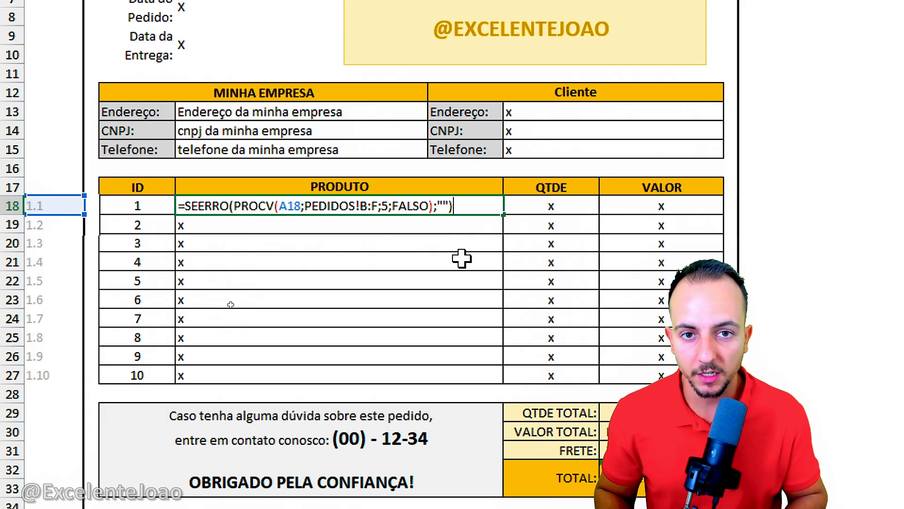
key("Return")
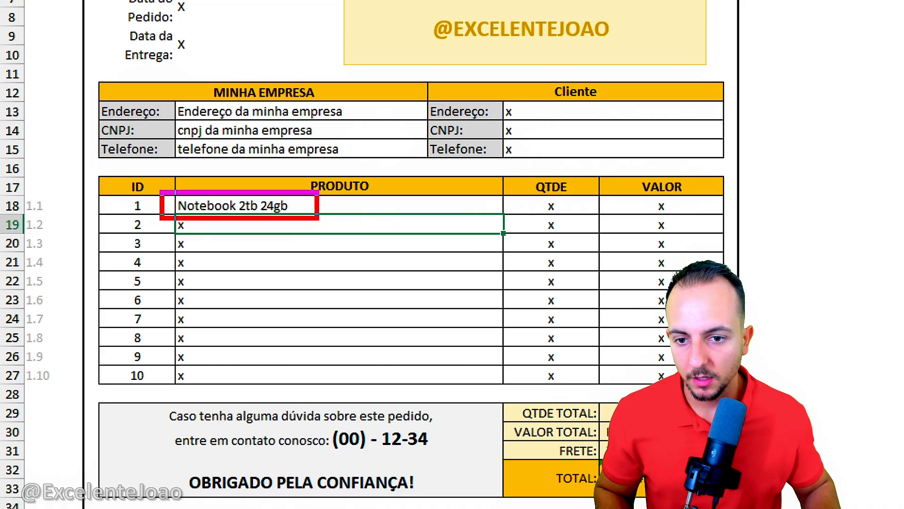
Step: Copy the row 18 PRODUTO formula into the PRODUTO cells of rows 19 to 27
left_click(263, 202)
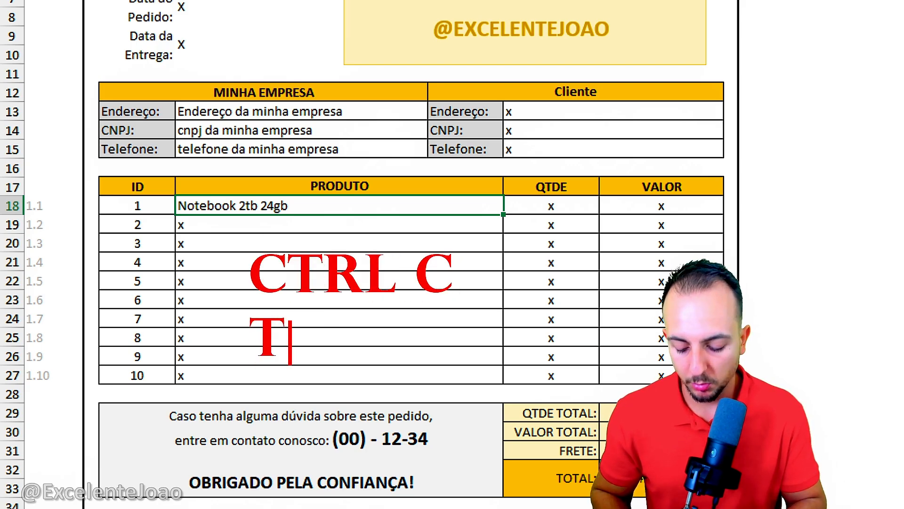
key("Escape")
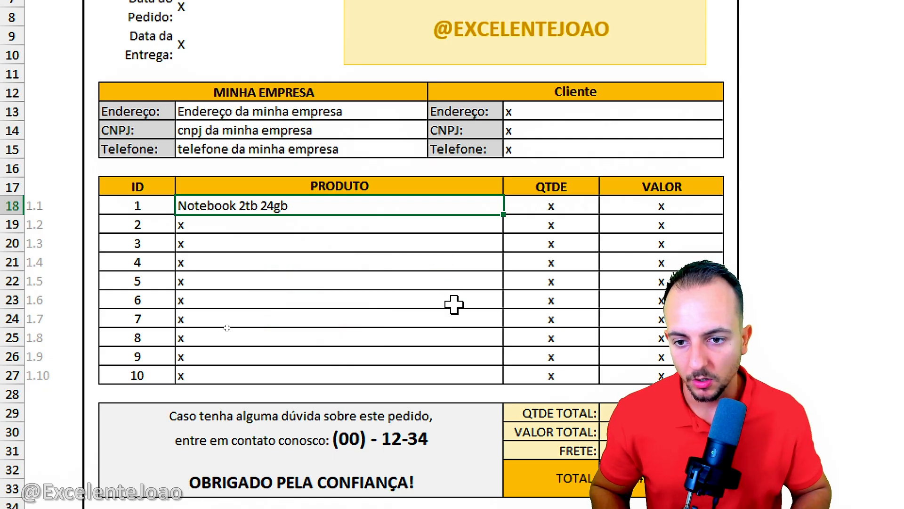
key("ctrl+c")
key("Down")
key("ctrl+v")
key("Down")
key("ctrl+v")
key("Down")
key("ctrl+v")
key("Down")
key("ctrl+v")
key("Down")
key("ctrl+v")
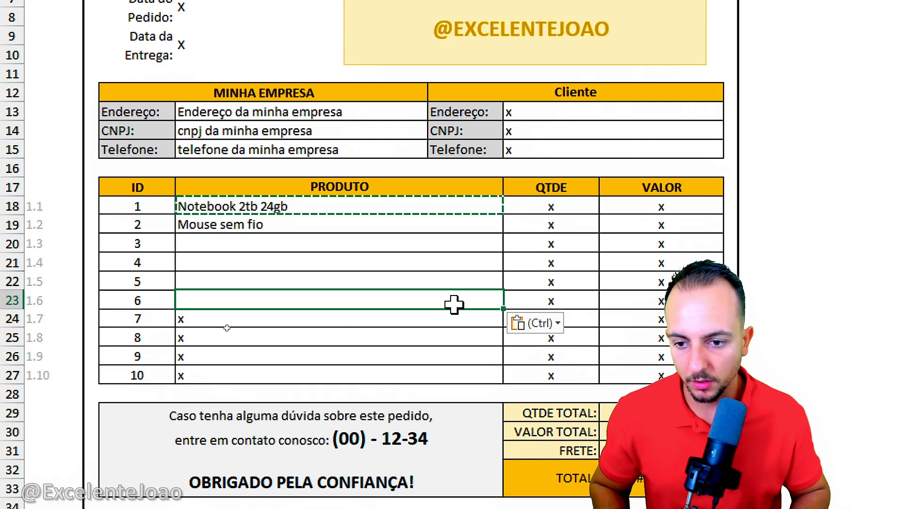
key("Down")
key("ctrl+v")
key("Down")
key("ctrl+v")
key("Down")
key("ctrl+v")
key("Down")
key("ctrl+v")
key("Escape")
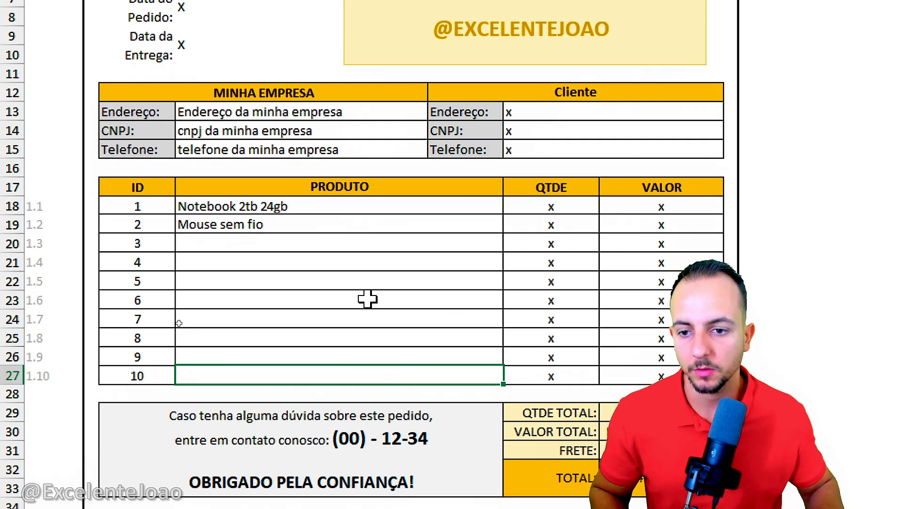
left_click(309, 201)
left_click_drag(309, 201, 296, 369)
left_click(297, 370)
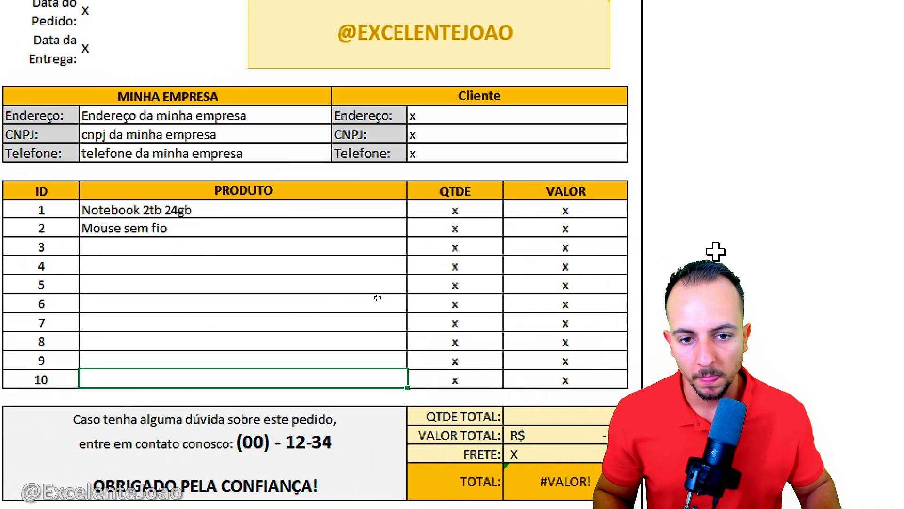
Step: Review the column order on PEDIDOS and begin a PROCV formula in IMPRIMIR's row 18 QTDE cell with A18 as the lookup value
left_click(456, 210)
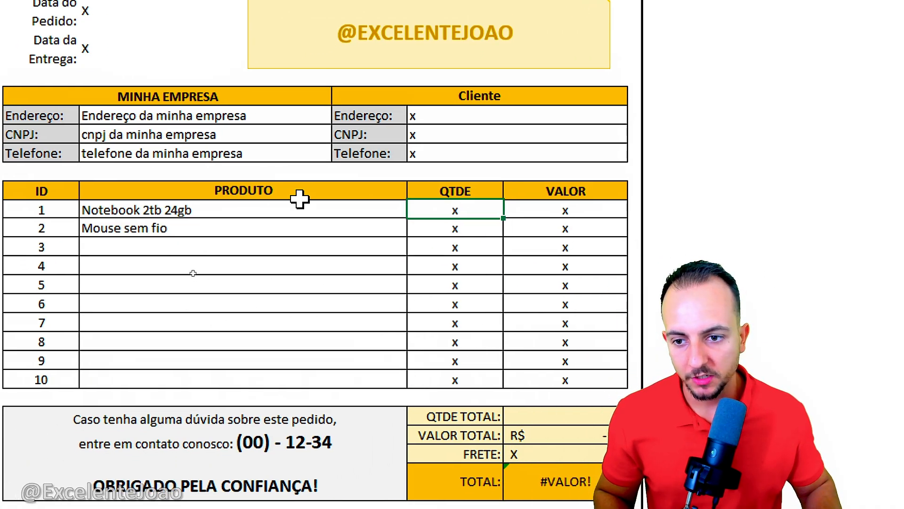
left_click(258, 208)
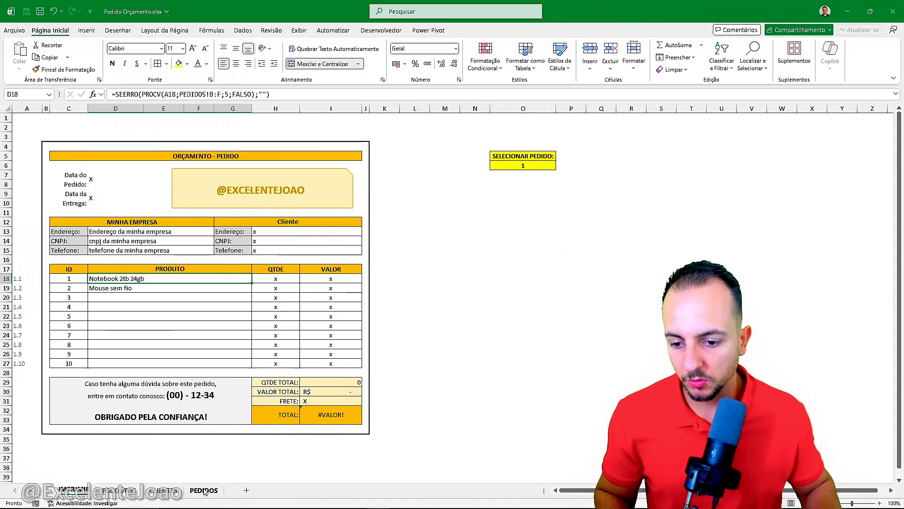
left_click(204, 489)
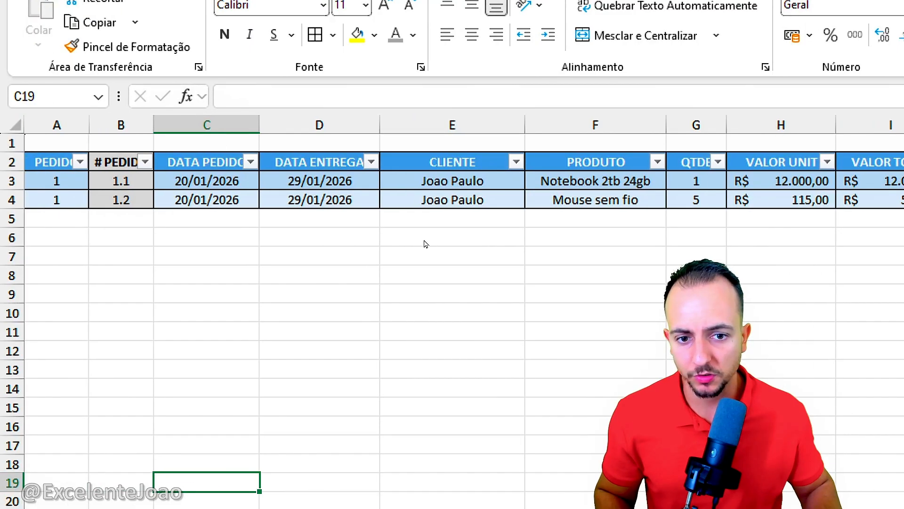
mouse_move(526, 107)
left_mouse_down()
mouse_move(669, 301)
mouse_move(573, 359)
left_mouse_up()
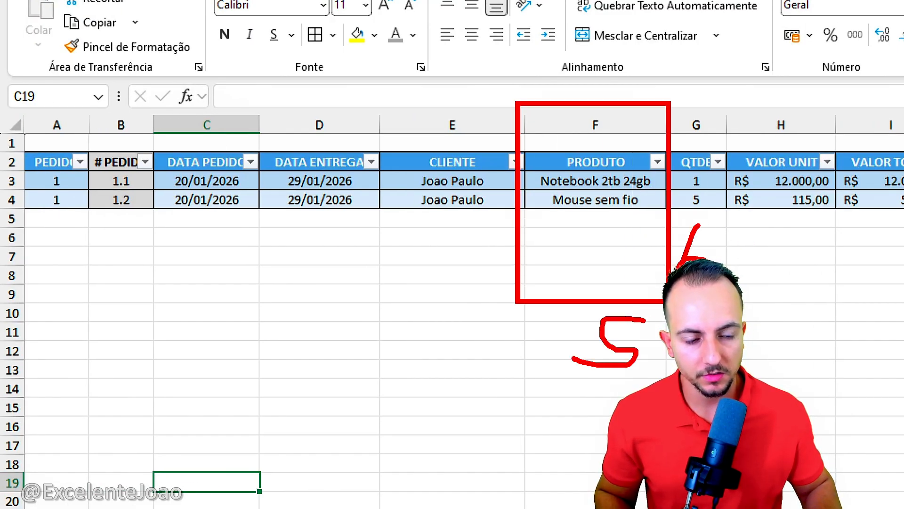
left_click_drag(872, 227, 849, 249)
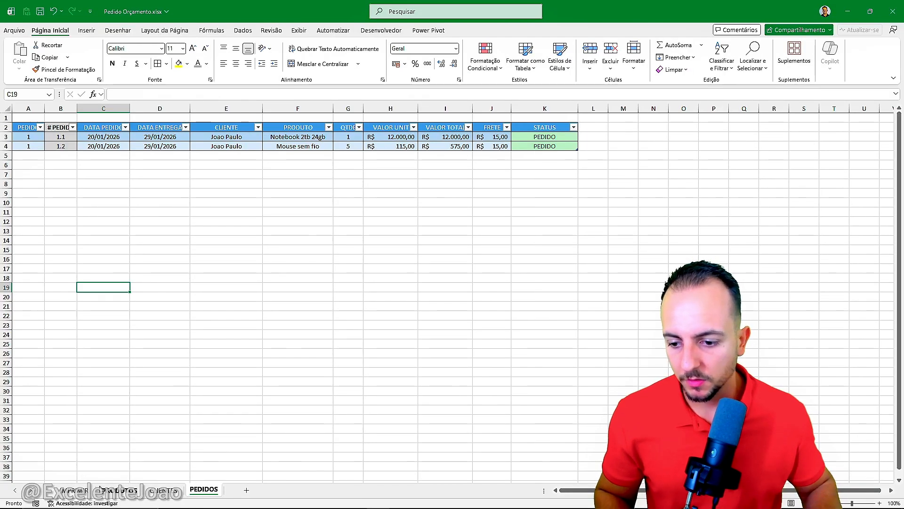
left_click(98, 489)
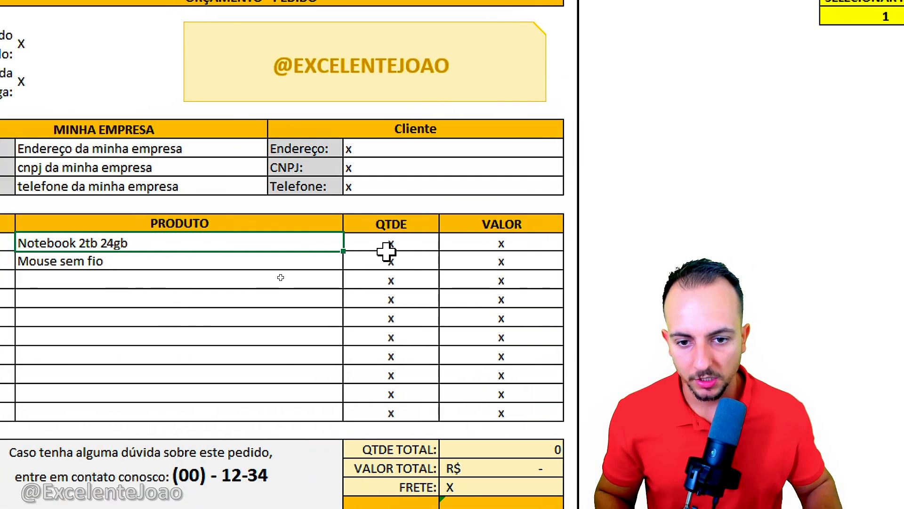
left_click(368, 120)
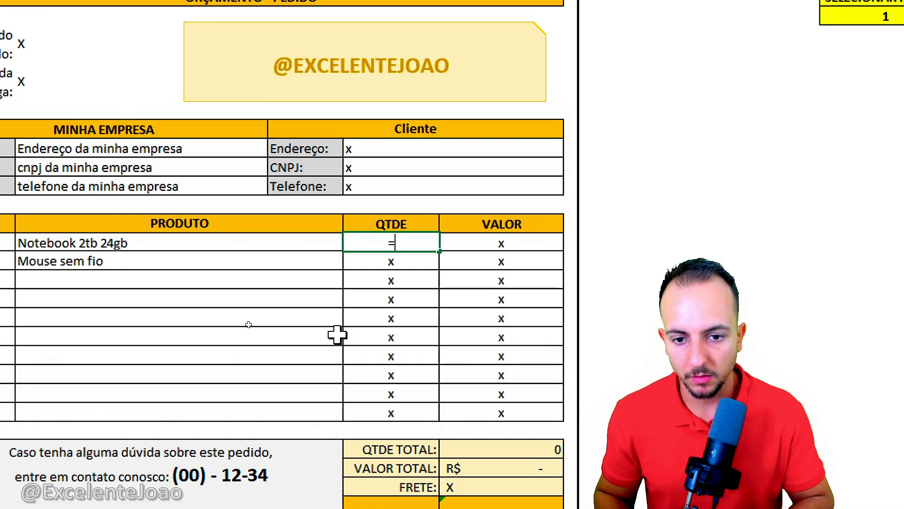
type("=PROCV")
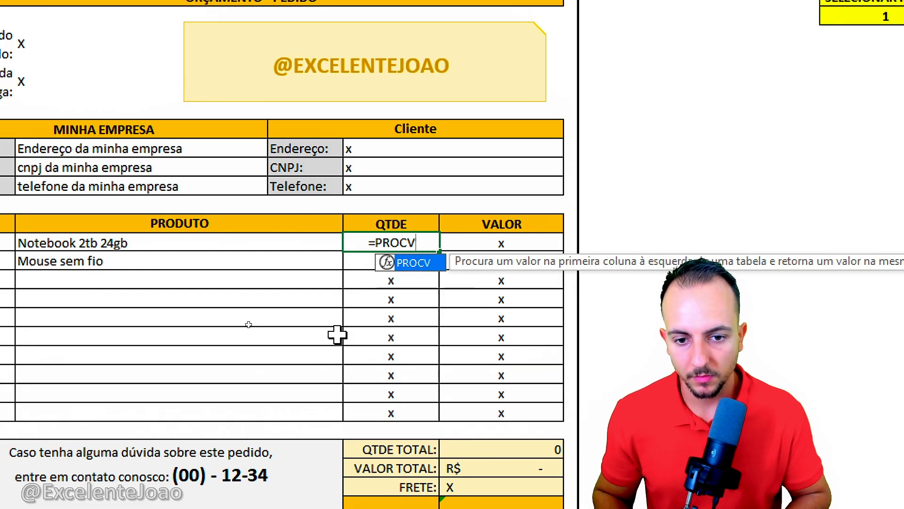
double_click(419, 262)
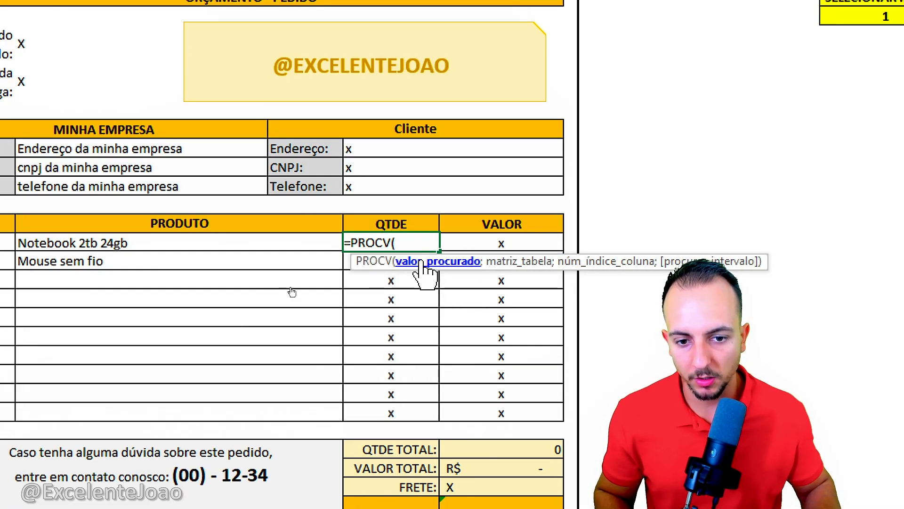
left_click(49, 235)
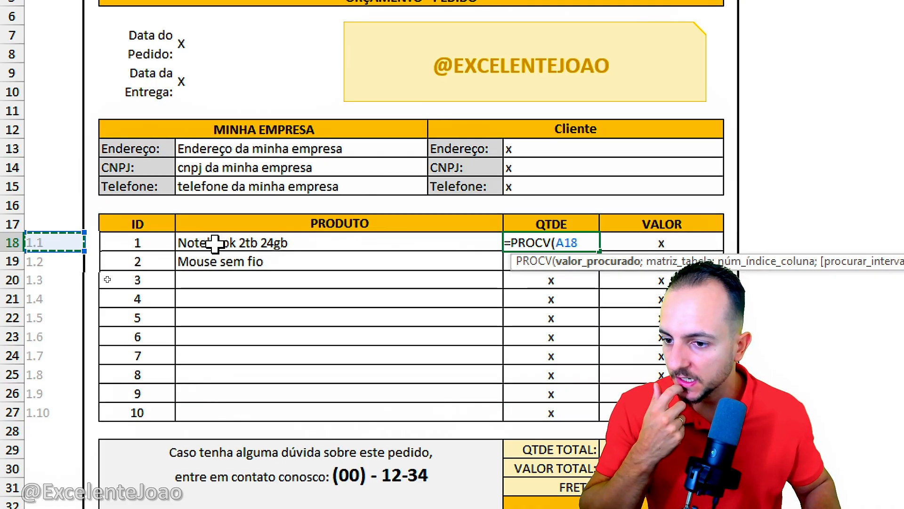
type(";")
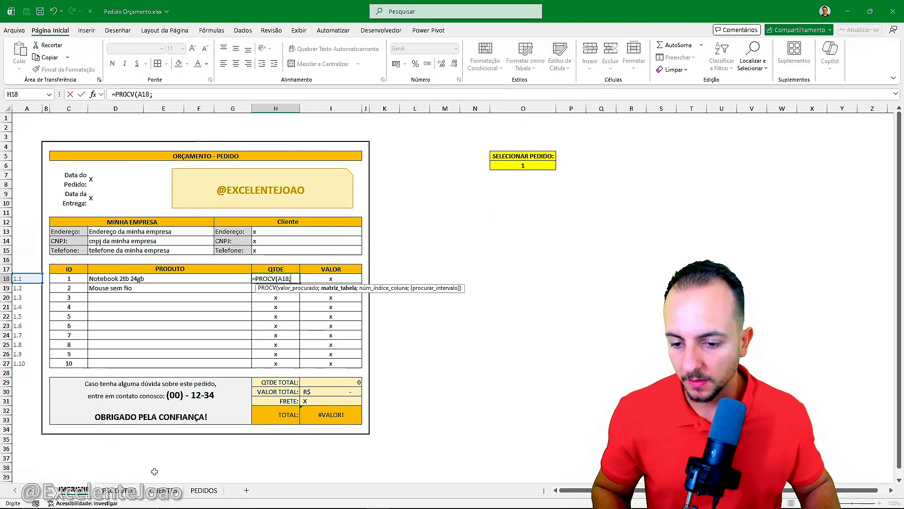
Step: Complete the QTDE PROCV with columns B:G of PEDIDOS as the table, column index 6 and exact match FALSO
left_click(204, 490)
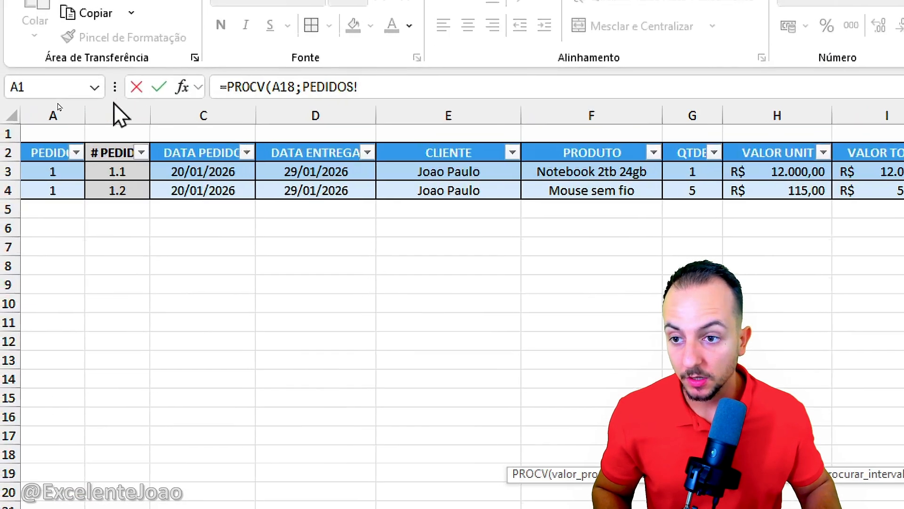
left_click_drag(62, 108, 342, 108)
left_click_drag(683, 115, 684, 110)
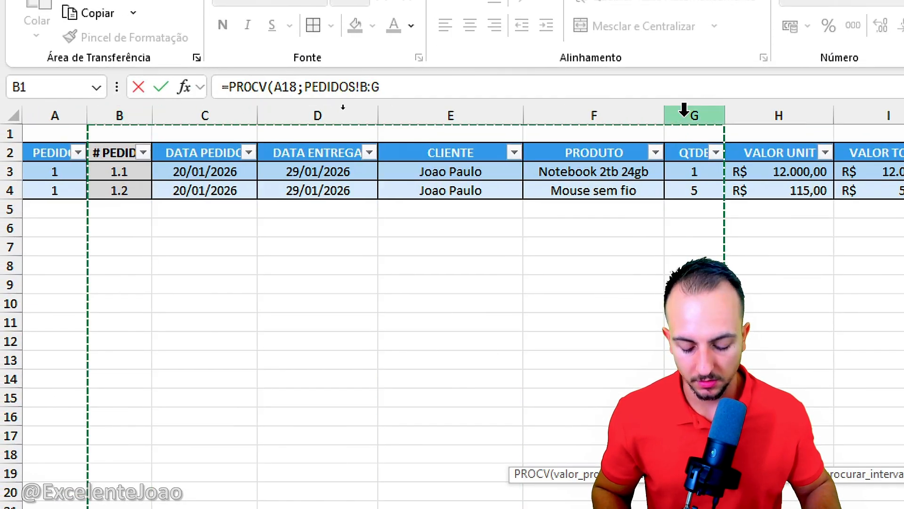
type(";")
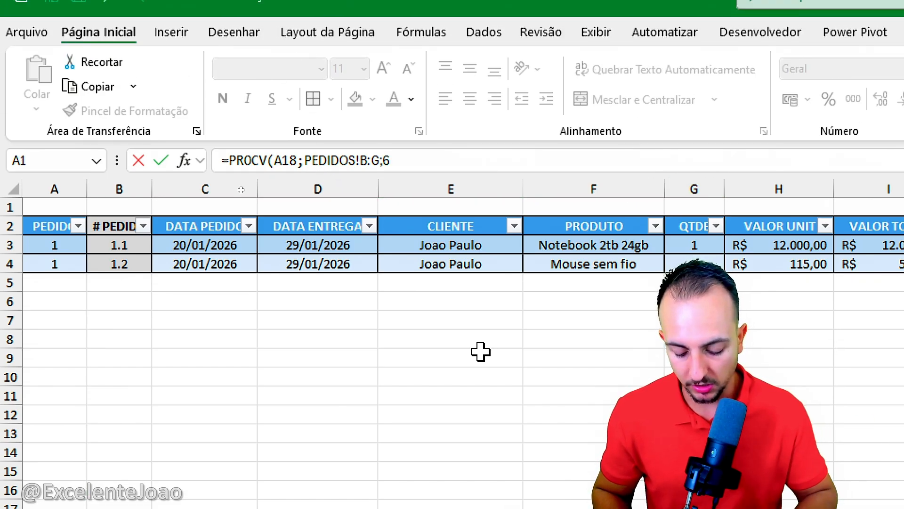
type("6;")
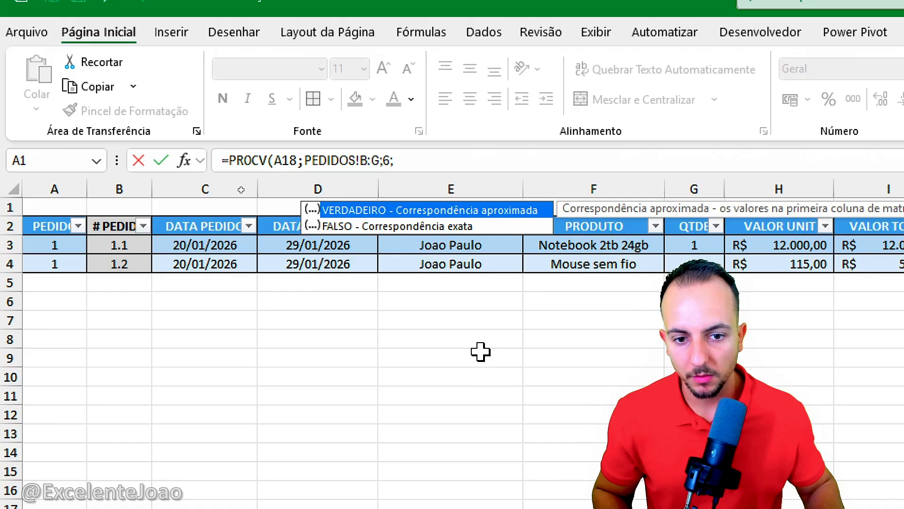
double_click(393, 227)
key("Return")
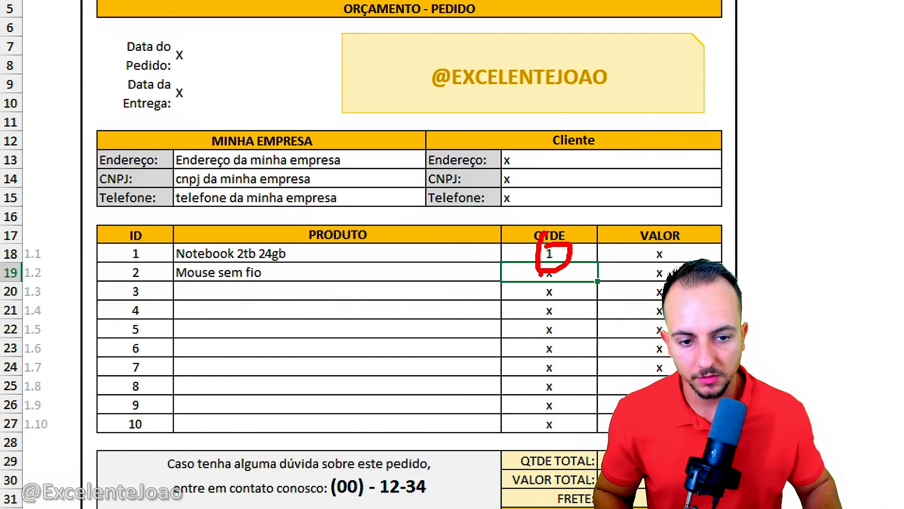
Step: Examine the VALOR and FRETE cells of the IMPRIMIR form, including the SEERRO and PROCV formula in FRETE cell I31
left_click(590, 258)
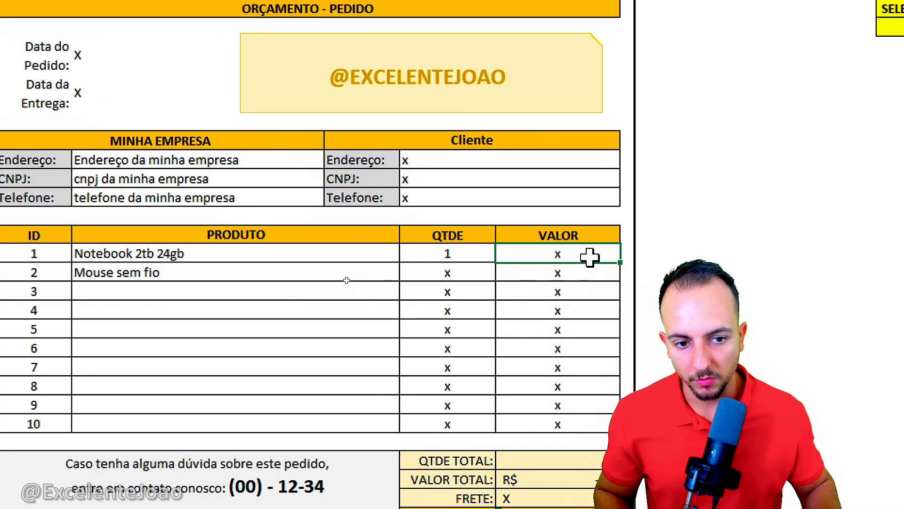
left_click(541, 328)
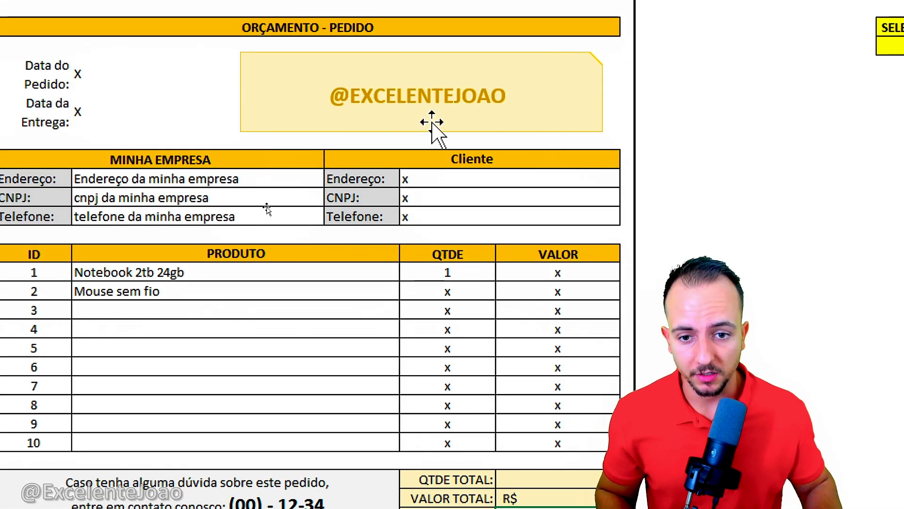
left_click(422, 161)
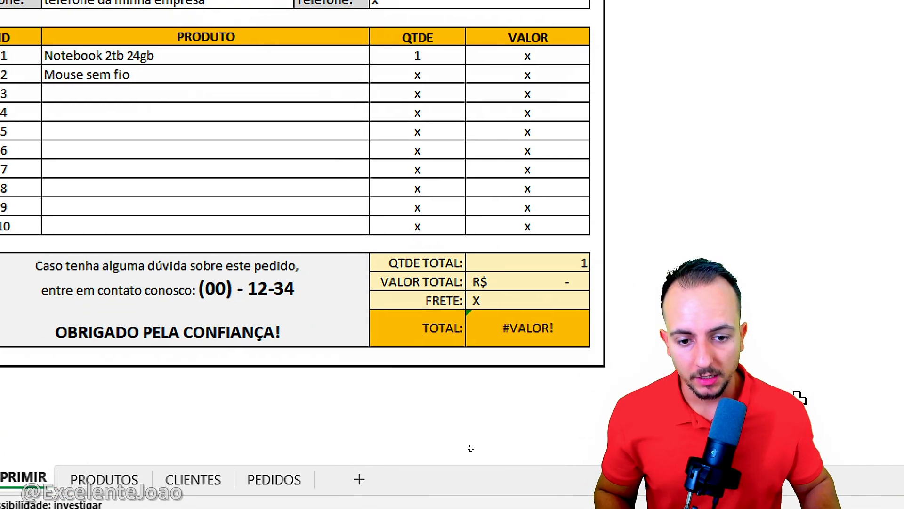
left_click(506, 300)
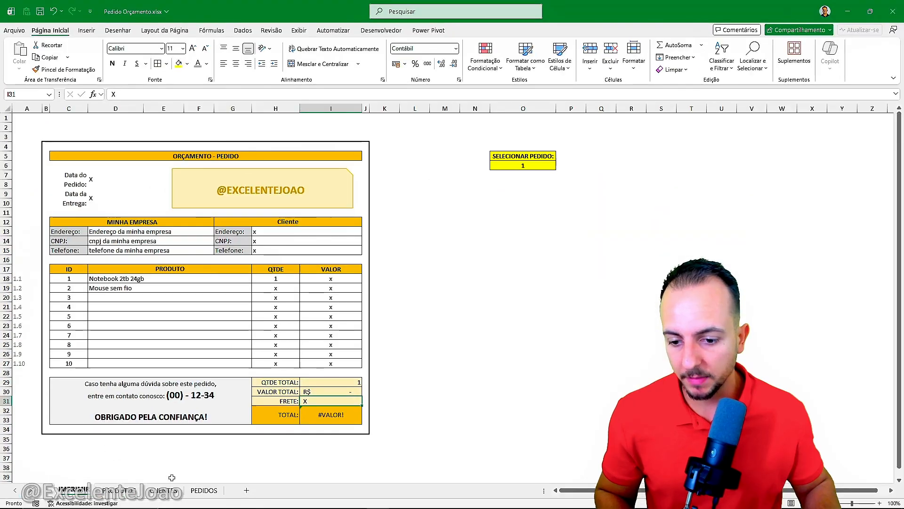
left_click(202, 492)
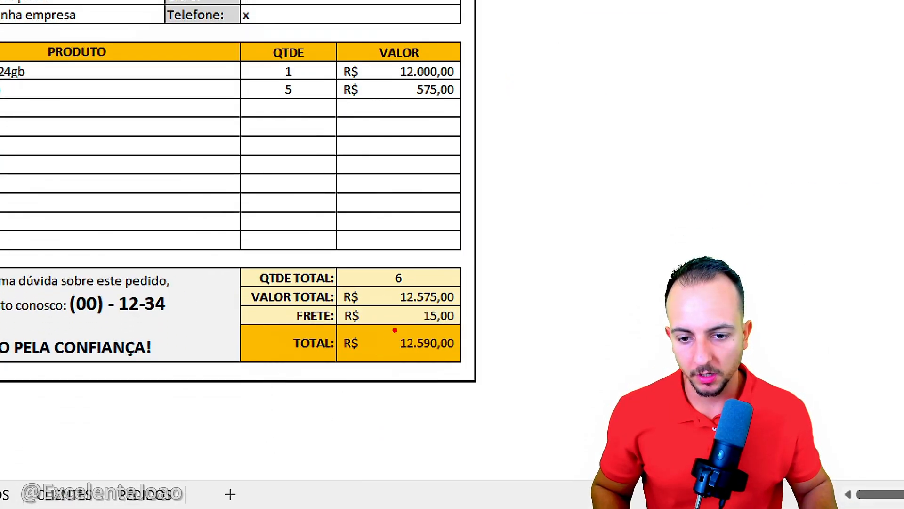
double_click(424, 315)
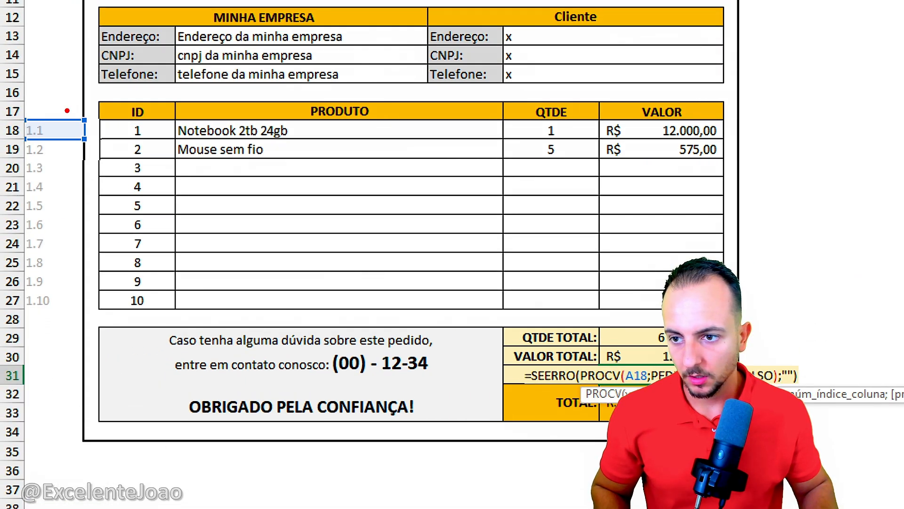
key("Escape")
key("Escape")
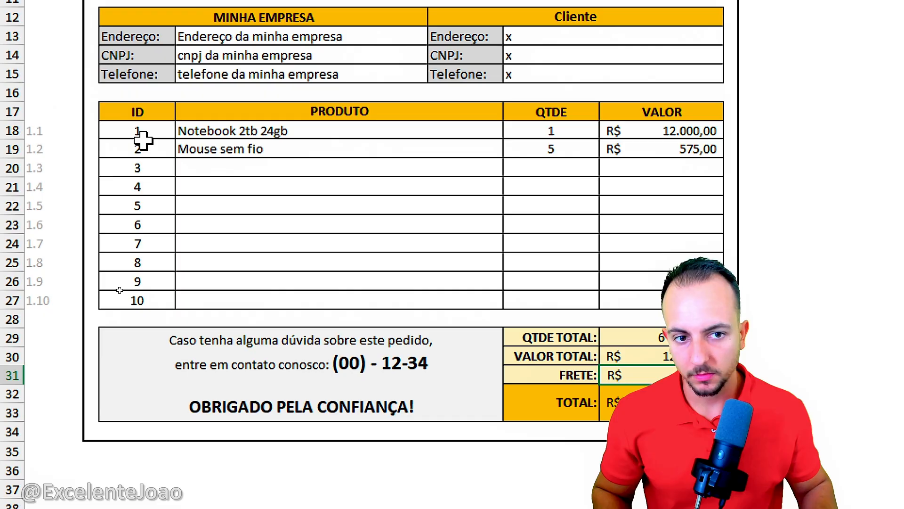
Step: Examine the QTDE and VALOR formulas in row 18 of IMPRIMIR and the Cliente header above the client fields
double_click(566, 133)
key("Escape")
double_click(674, 127)
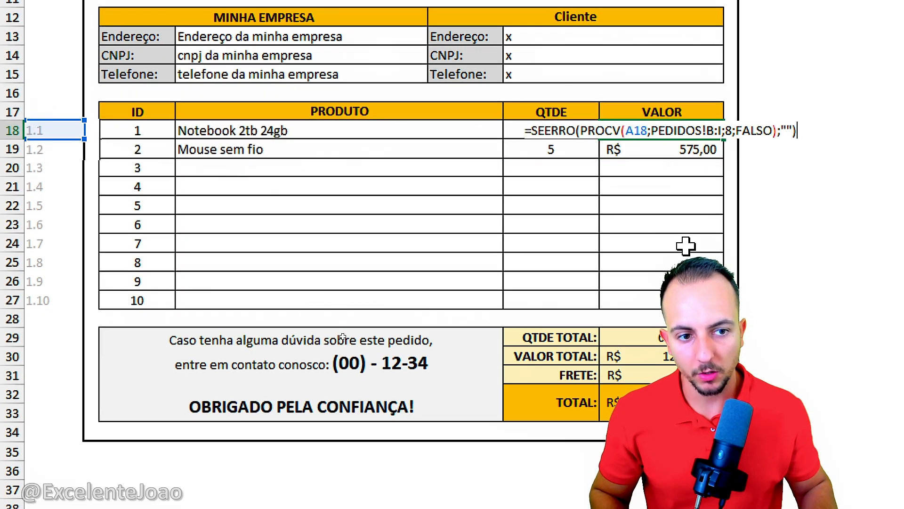
key("Escape")
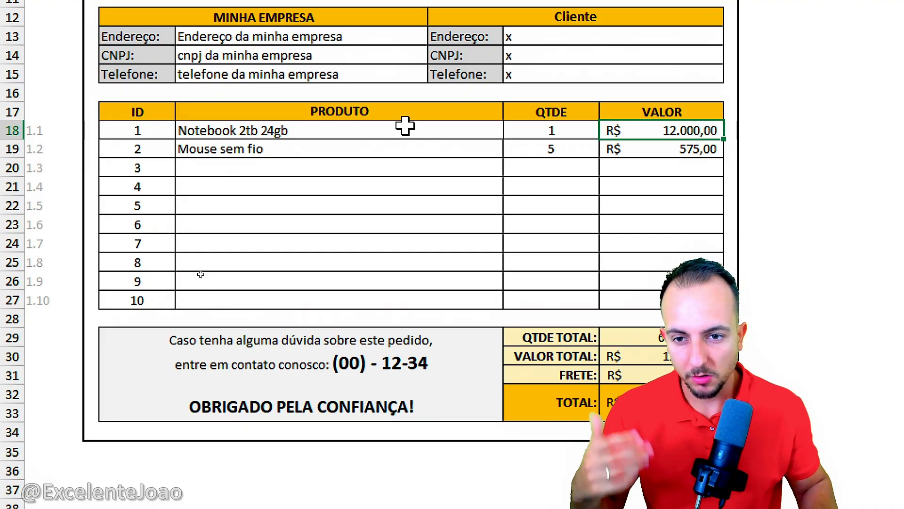
scroll(363, 66, "up", 1)
scroll(363, 63, "up", 2)
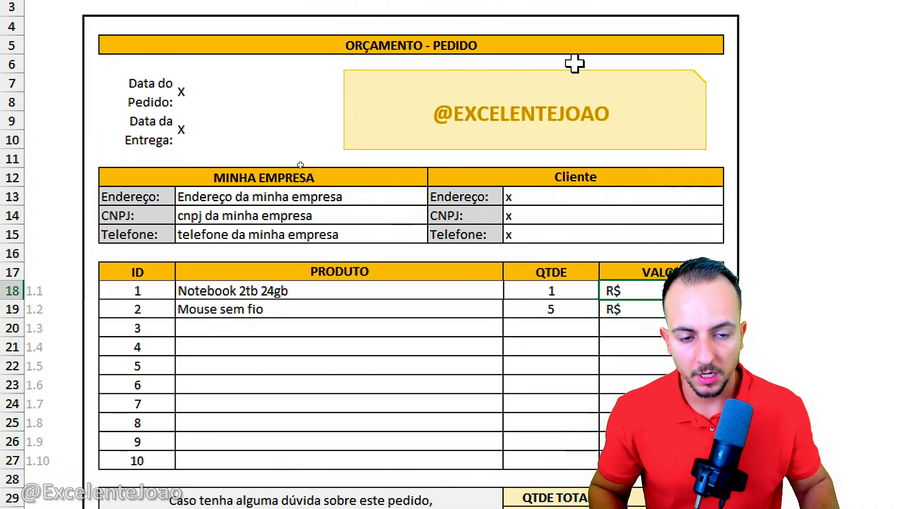
left_click(632, 176)
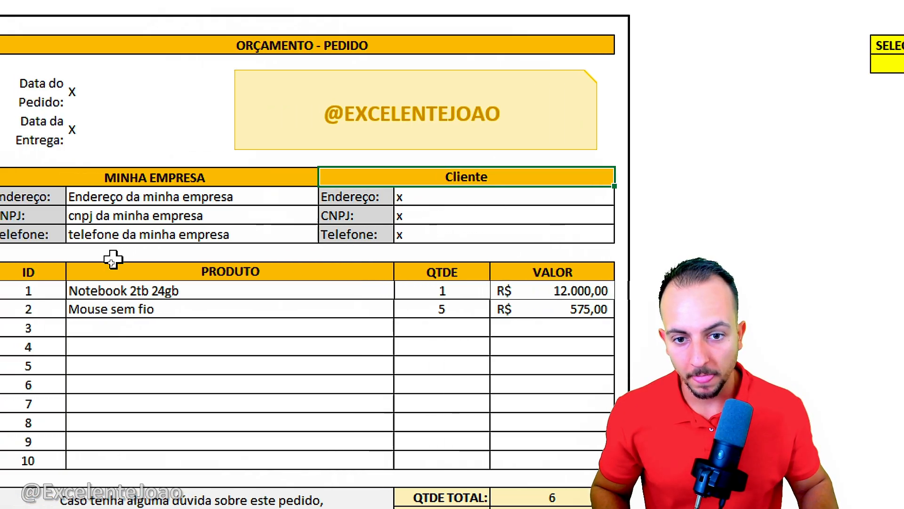
mouse_move(590, 158)
left_mouse_down()
mouse_move(631, 161)
mouse_move(546, 147)
left_mouse_up()
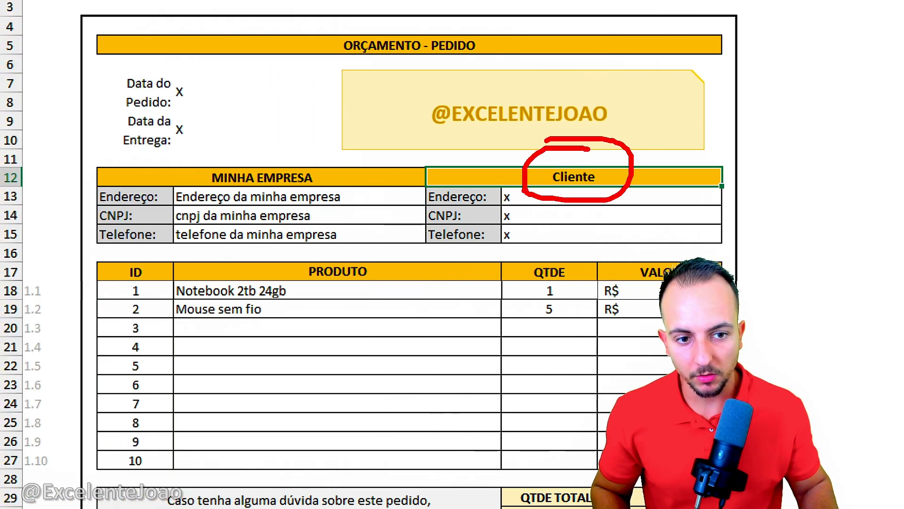
key("Escape")
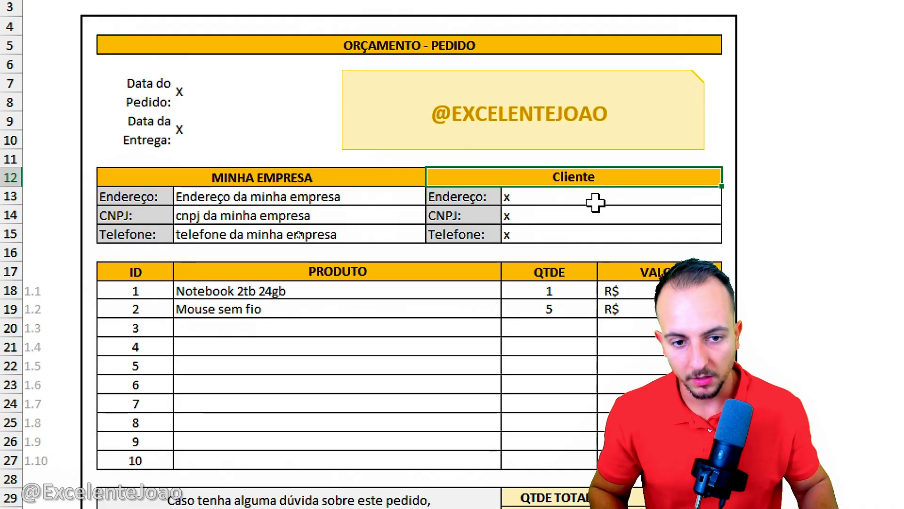
Step: Clear the placeholder contents of the client's Endereço, CNPJ and Telefone cells
left_click(547, 202)
left_click(542, 217)
left_click(539, 235)
left_click(535, 198)
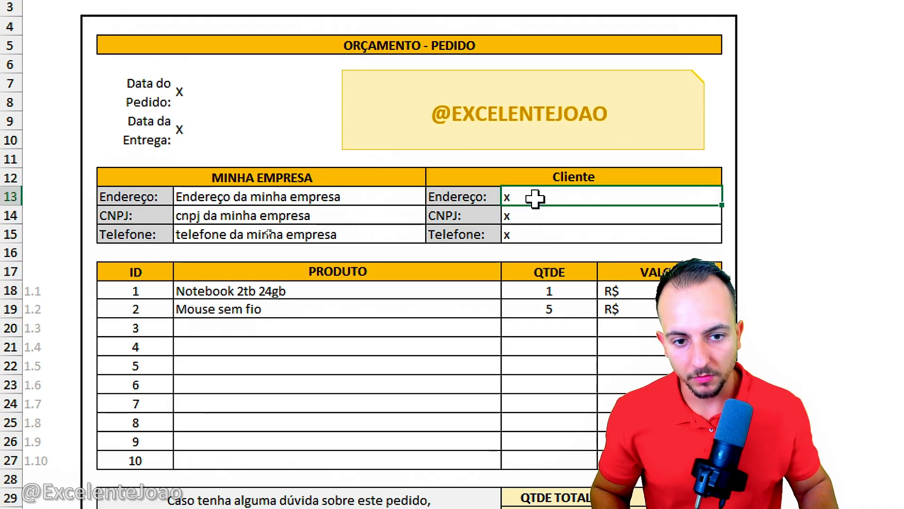
left_click_drag(536, 199, 532, 234)
key("Delete")
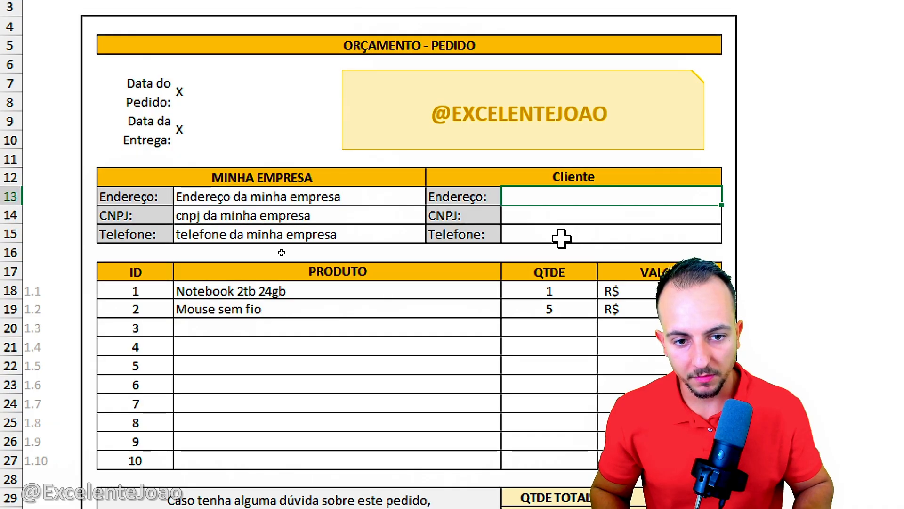
Step: Begin a PROCV formula in the client's Endereço cell with G12 as the lookup value and columns B:F of CLIENTES as the table
type("=PROCV")
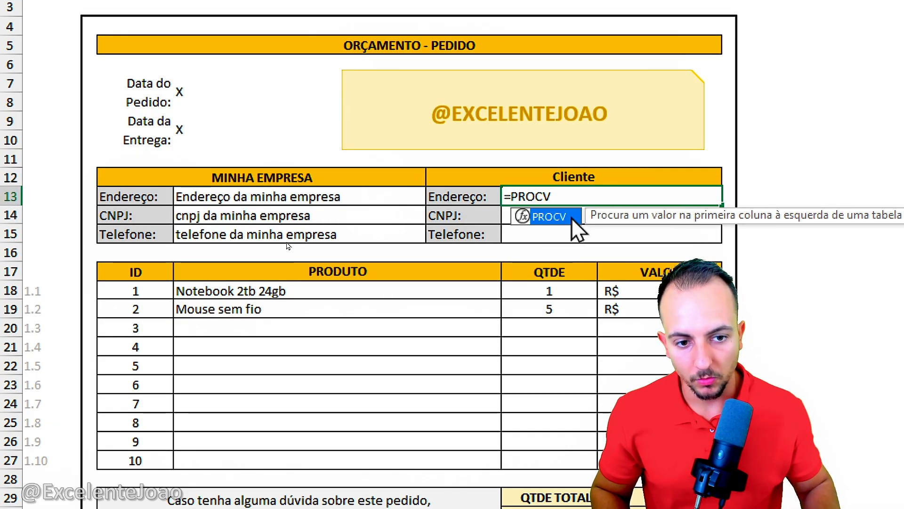
double_click(576, 219)
left_click(567, 181)
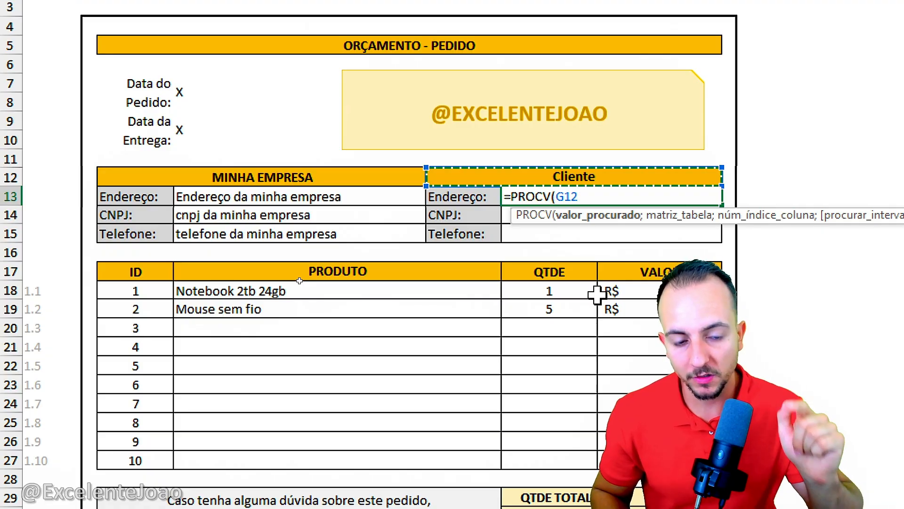
type(";")
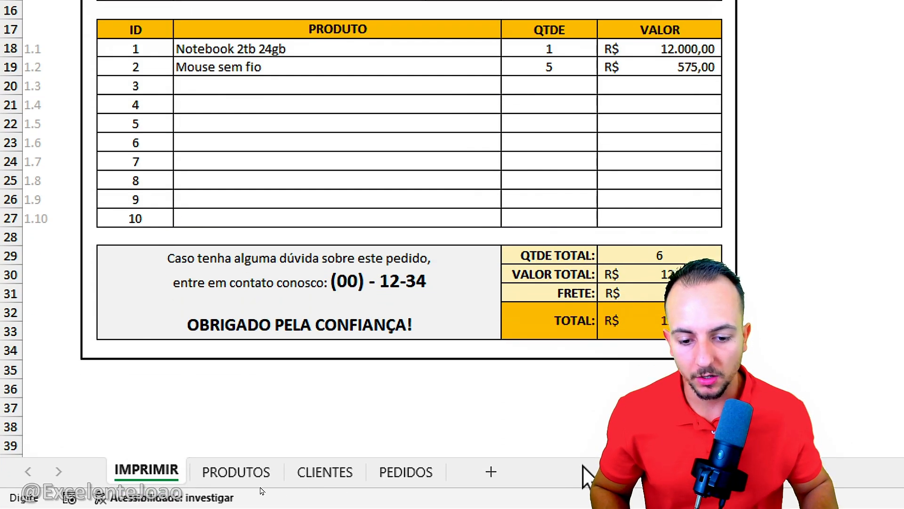
left_click(325, 472)
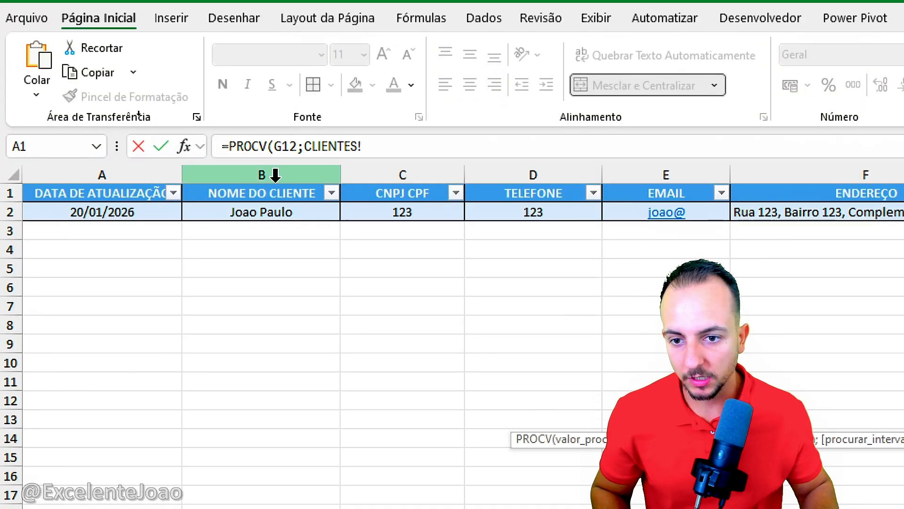
left_click_drag(266, 162, 903, 181)
left_click_drag(806, 181, 685, 194)
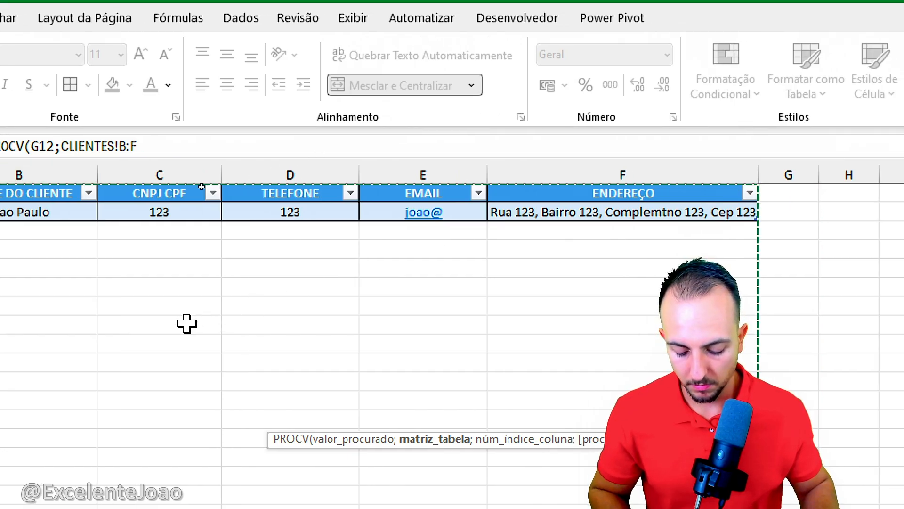
Step: Complete the client Endereço PROCV with column index 2 and exact match FALSO
type(";2")
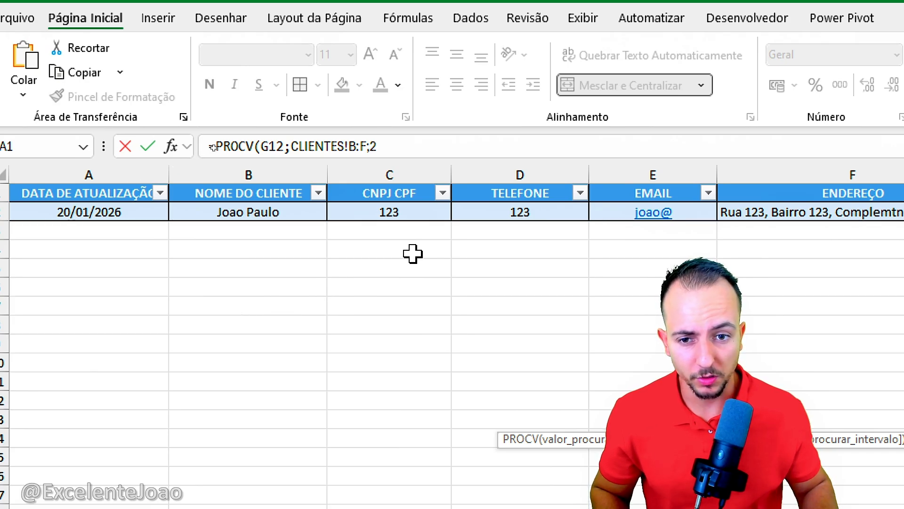
left_click_drag(382, 252, 394, 290)
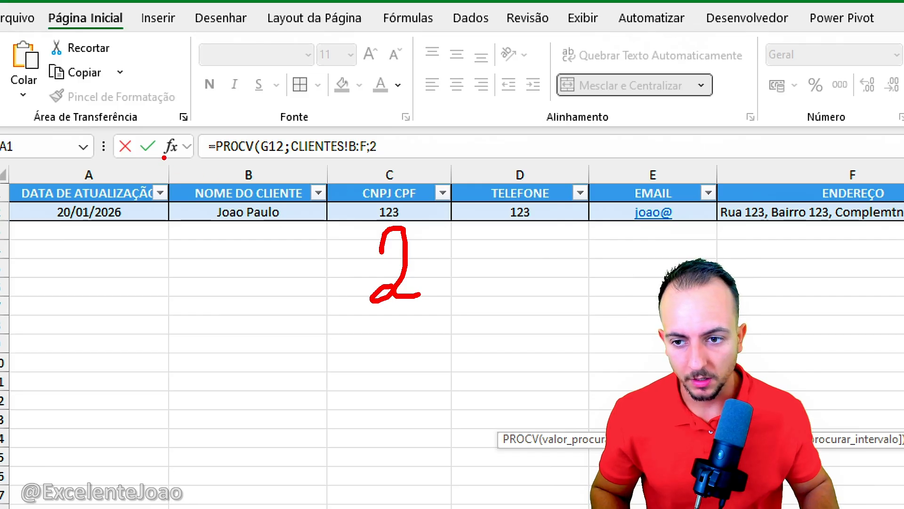
mouse_move(164, 158)
left_mouse_down()
mouse_move(830, 492)
mouse_move(877, 503)
left_mouse_up()
left_click_drag(240, 232, 266, 292)
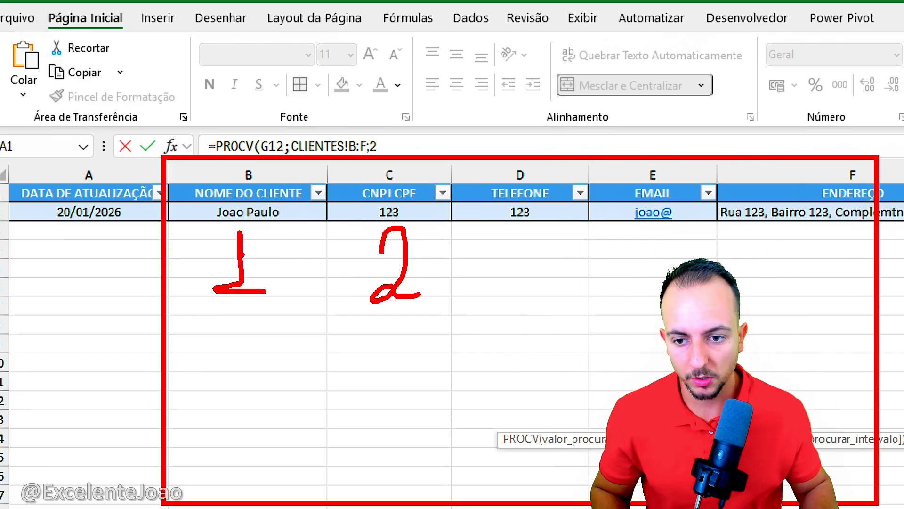
left_click_drag(521, 245, 542, 323)
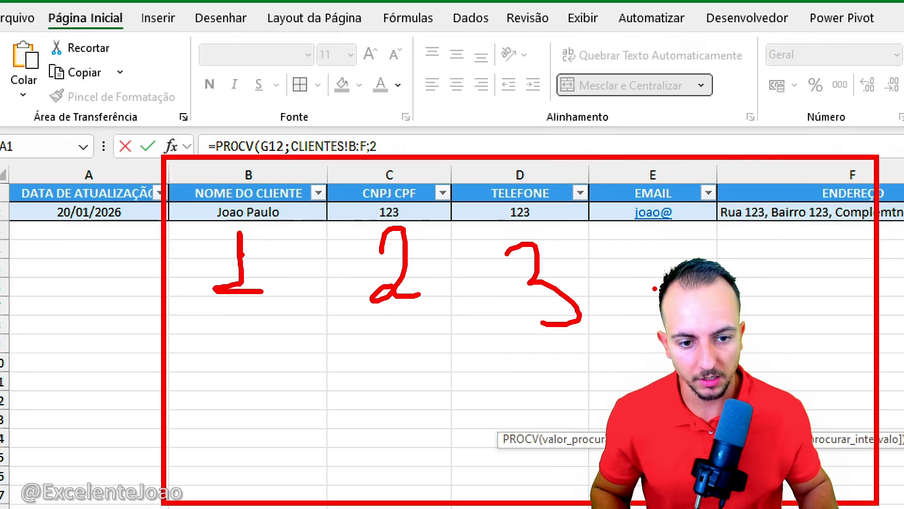
key("Escape")
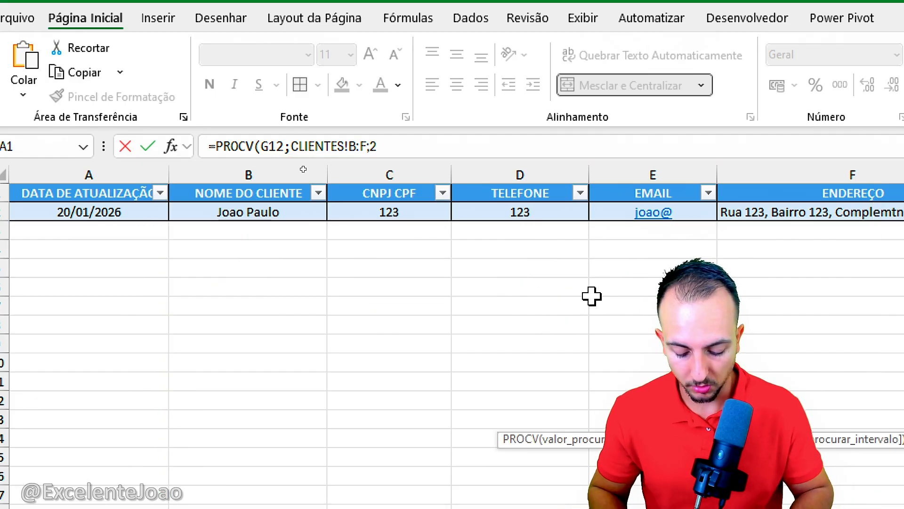
type(";")
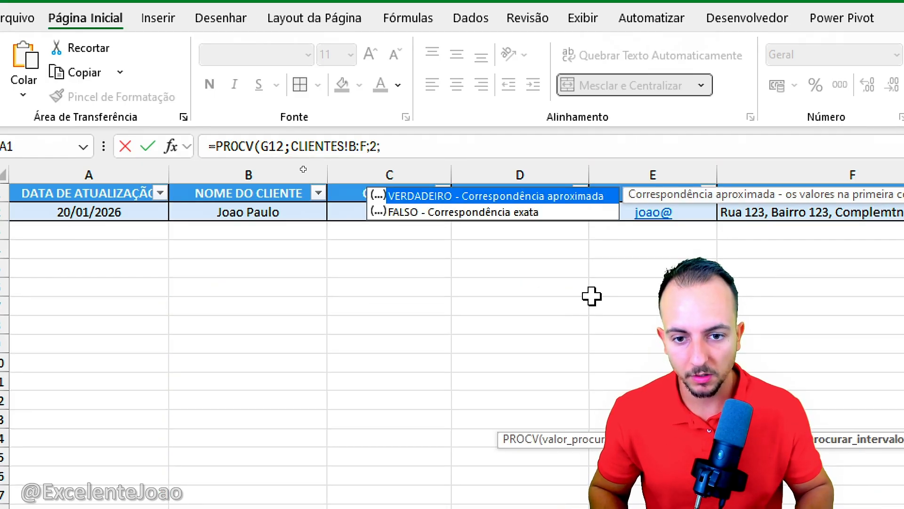
double_click(471, 213)
key("Return")
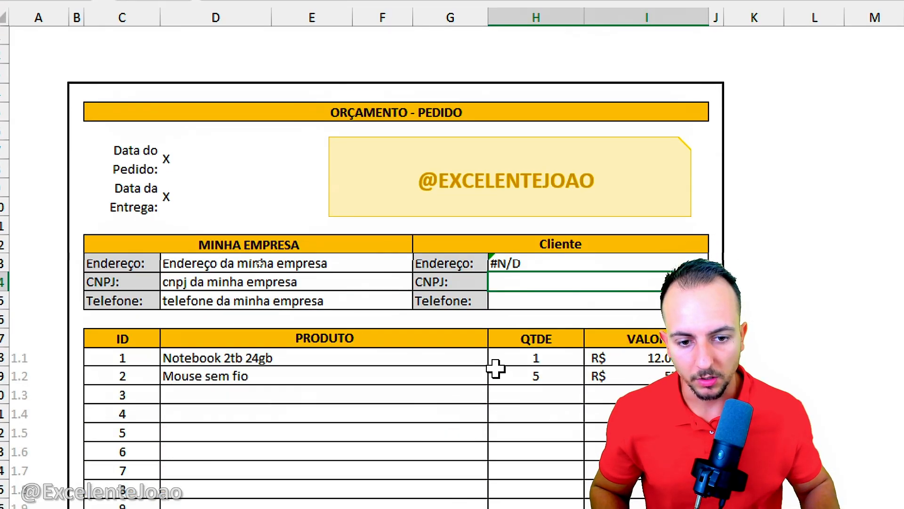
Step: Check the client Endereço formula's G12 reference against the B:F columns on the CLIENTES sheet
left_click(524, 419)
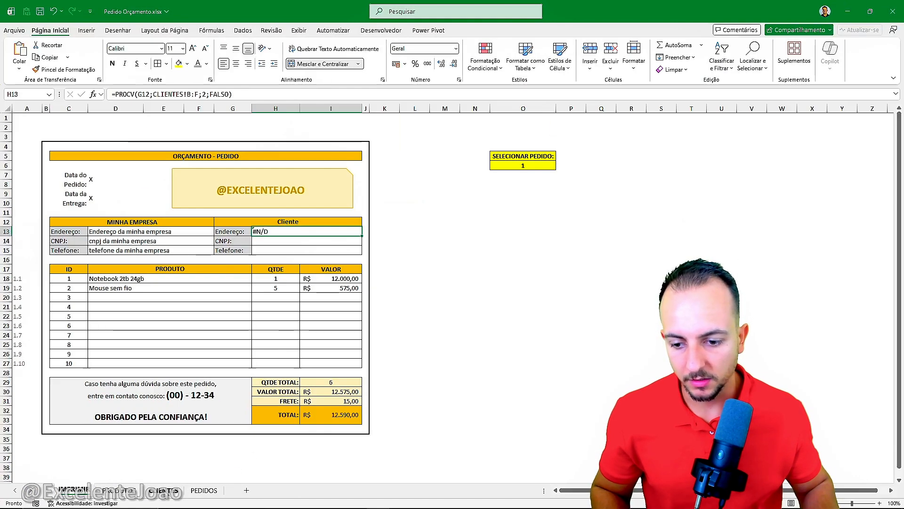
left_click(164, 490)
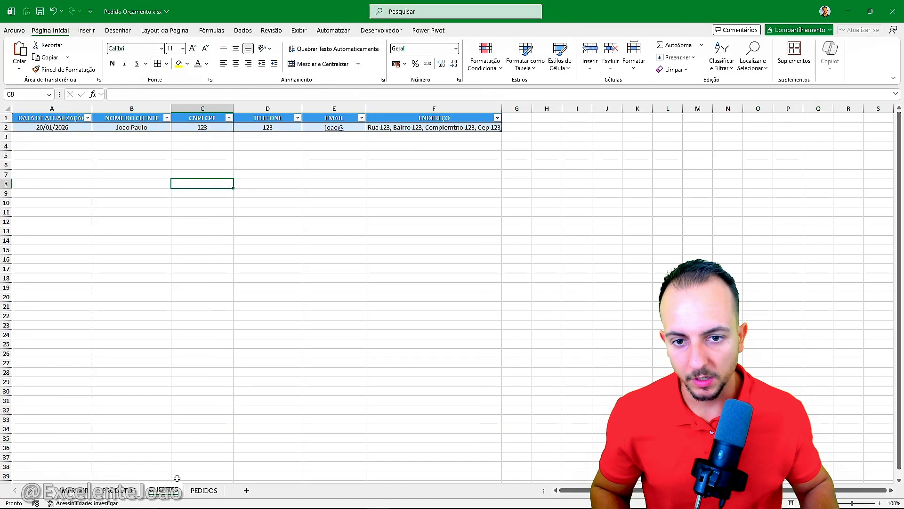
left_click_drag(163, 110, 416, 112)
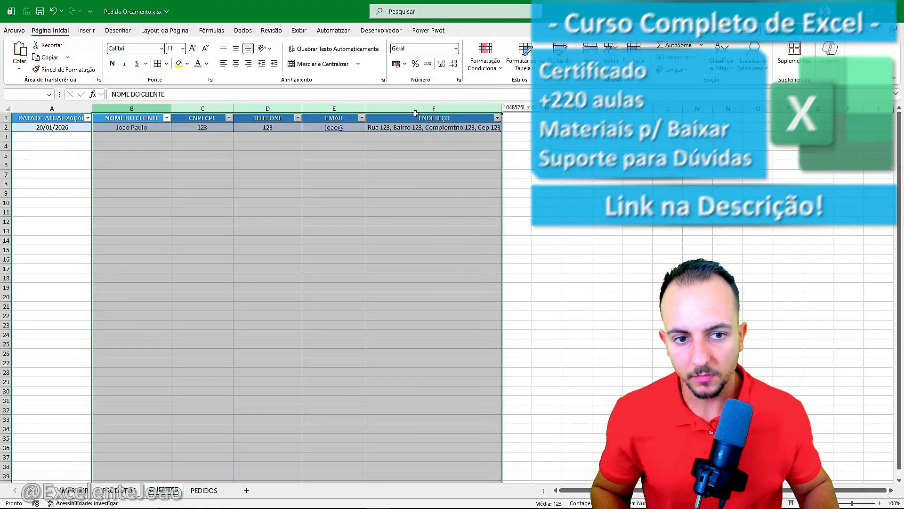
left_click(417, 166)
left_click(76, 490)
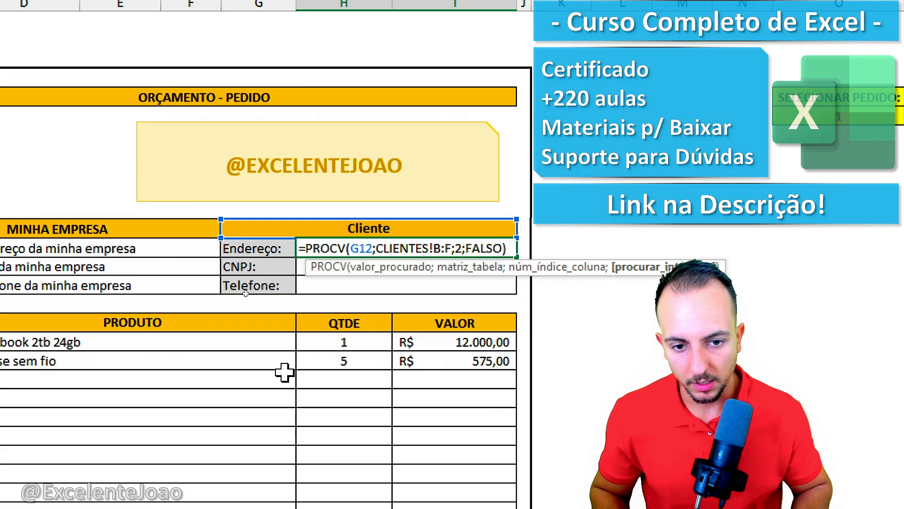
key("Return")
Step: Begin a PROCV formula in the Cliente header cell G12 with A18 as the lookup value and columns B:E of PEDIDOS as the table
key("Up")
key("Up")
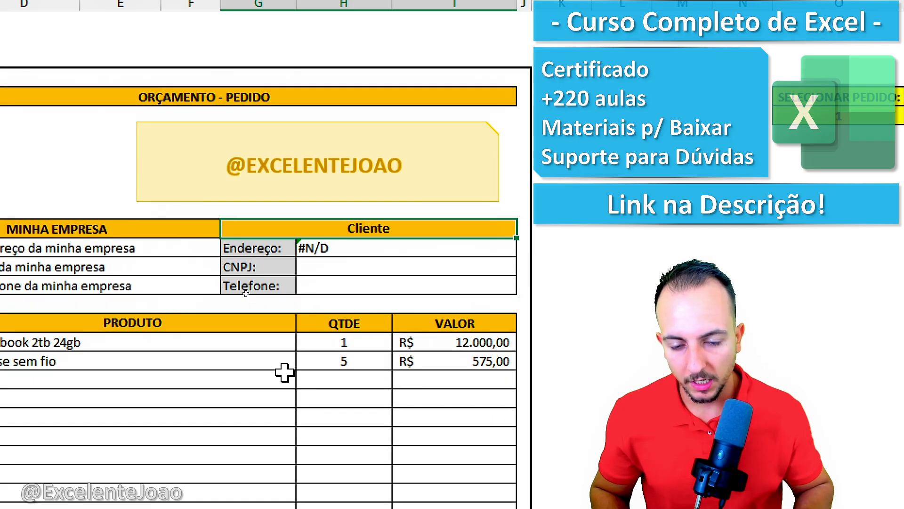
type("=PROCV(")
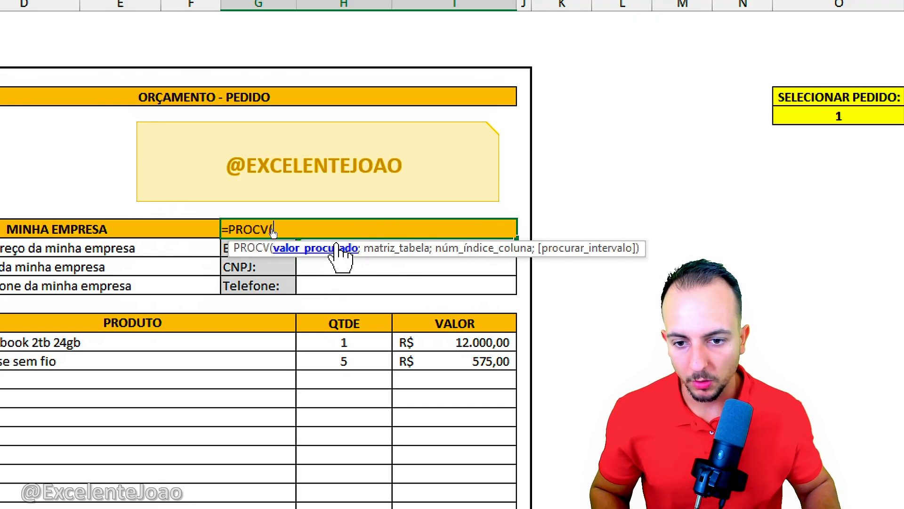
left_click(53, 348)
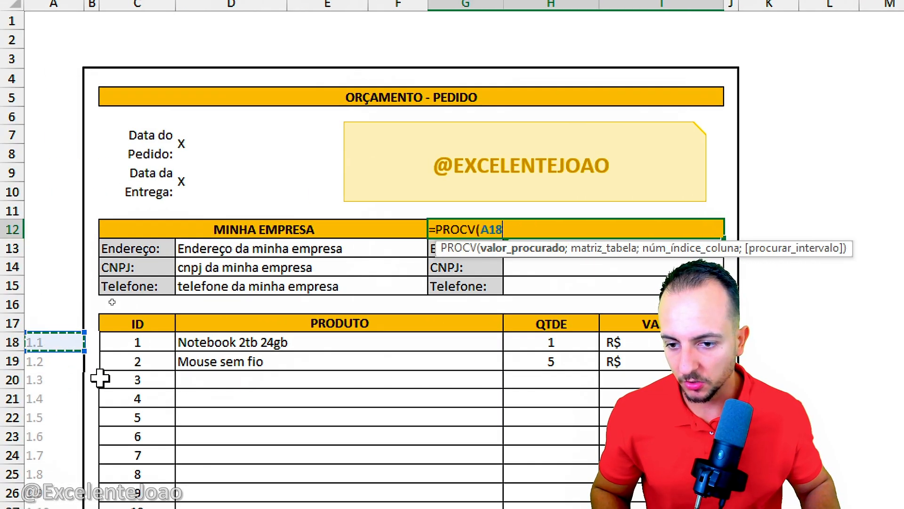
type(";")
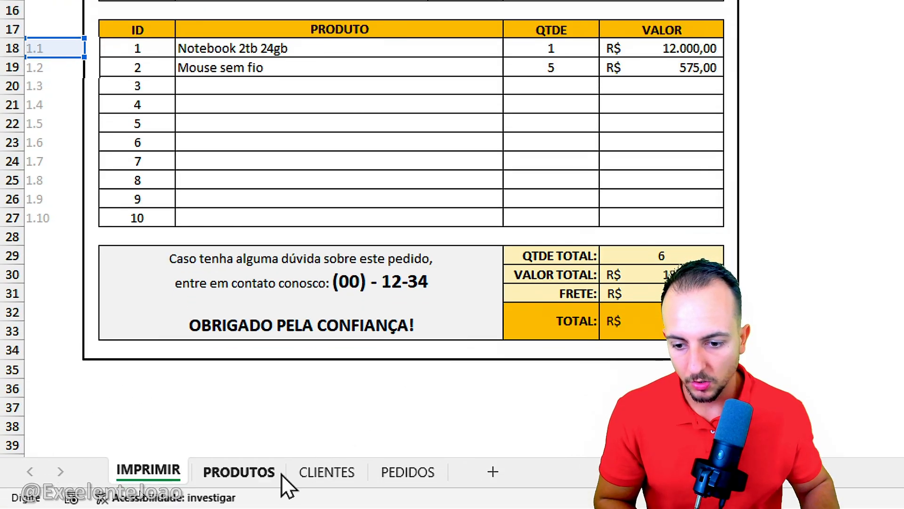
left_click(389, 479)
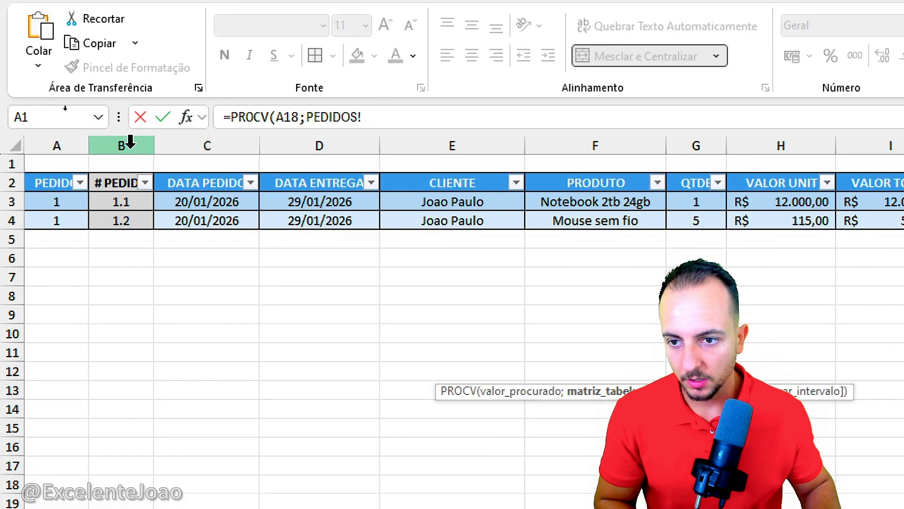
left_click_drag(131, 141, 450, 160)
Step: Complete the Cliente header PROCV with column index 4 and exact match FALSO
type(";")
left_click(410, 117)
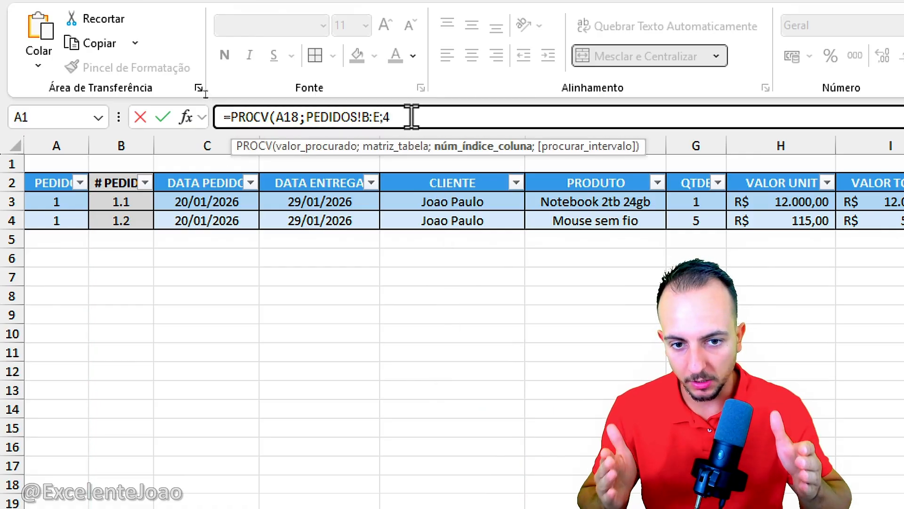
type("4;")
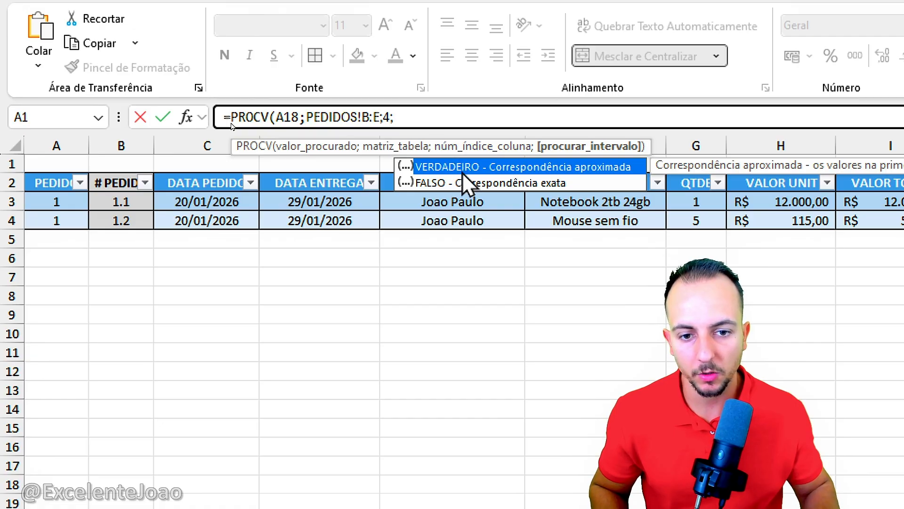
double_click(478, 184)
key("Return")
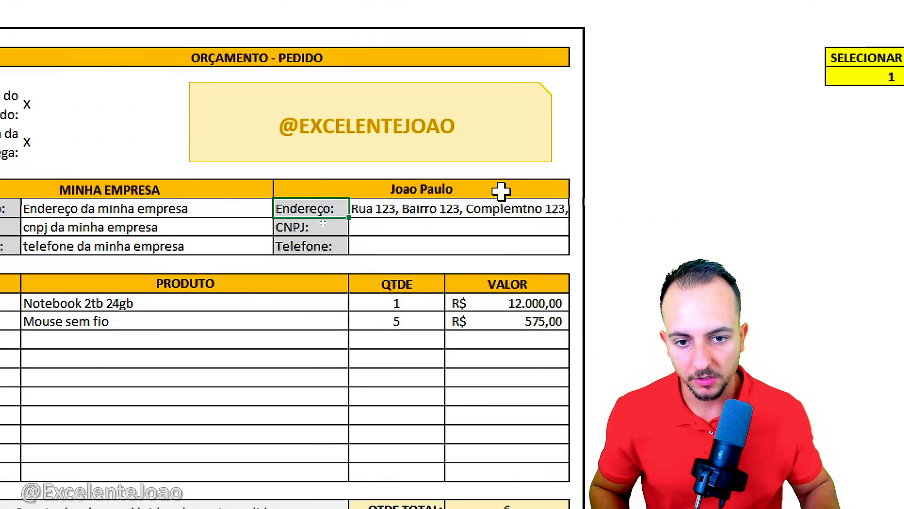
Step: Review the client's Endereço, CNPJ and Telefone cells and the Data do Pedido and Data da Entrega fields
left_click_drag(481, 203, 375, 225)
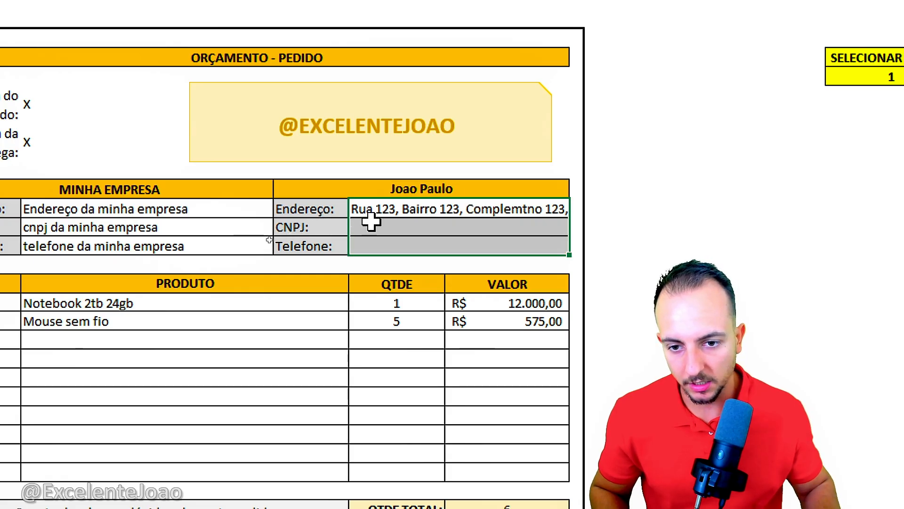
left_click(382, 238)
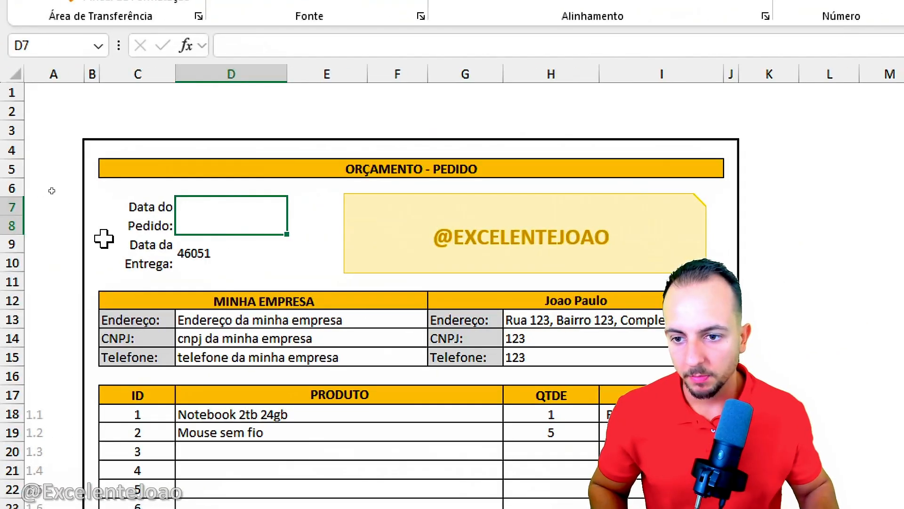
mouse_move(191, 190)
left_mouse_down()
mouse_move(111, 240)
mouse_move(171, 178)
left_mouse_up()
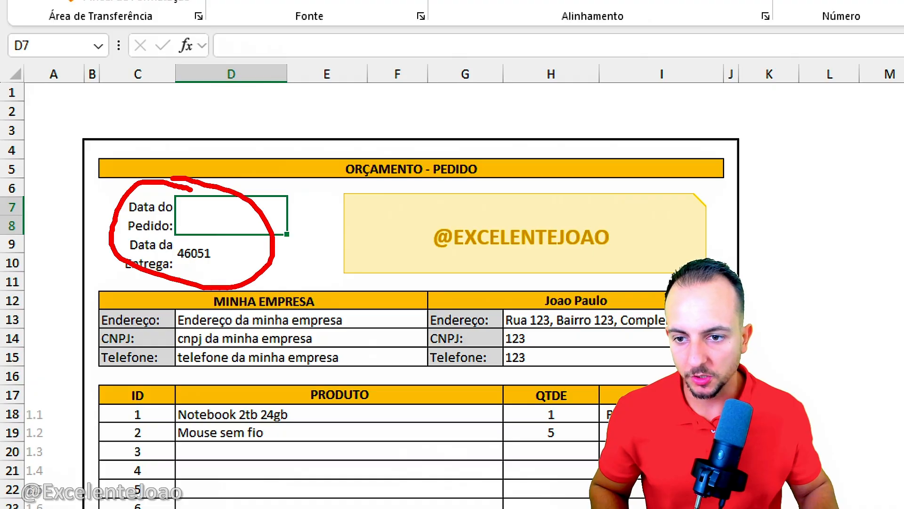
Step: Begin a PROCV formula in the Data do Pedido cell D7 with A18 as the lookup value
key("Escape")
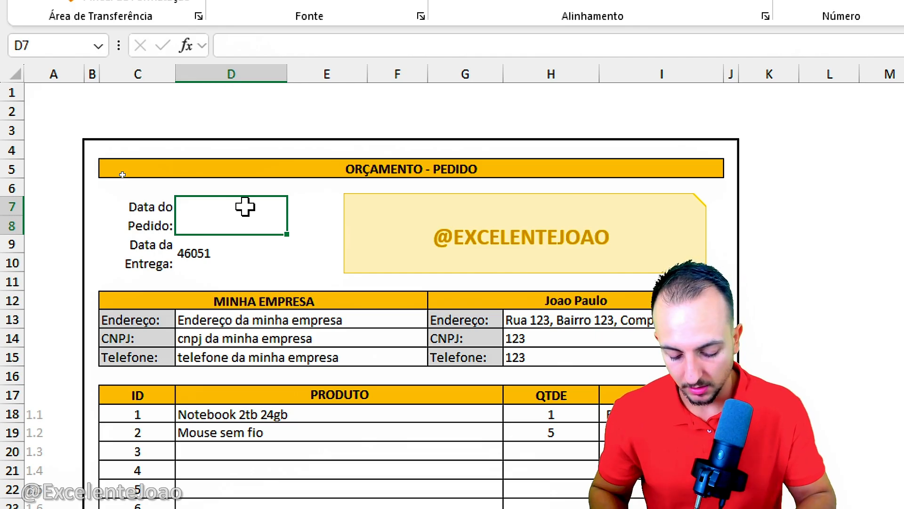
type("=PROCV")
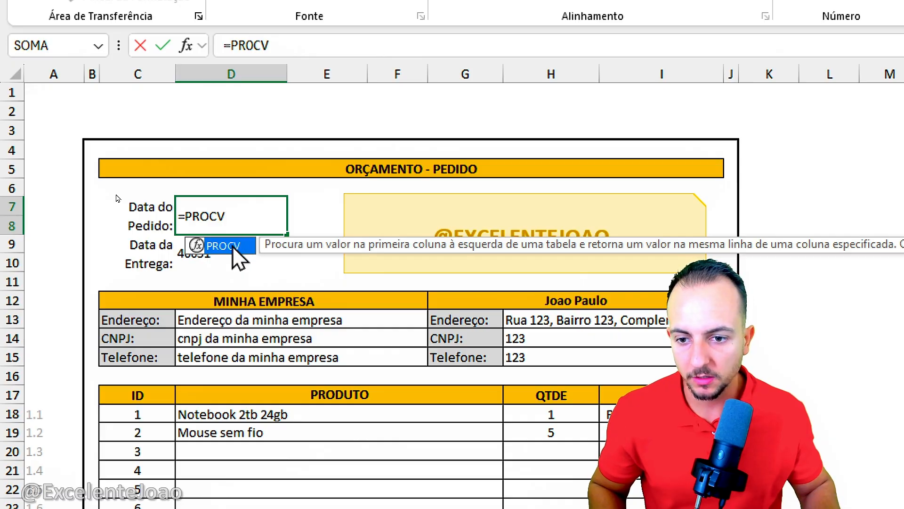
double_click(246, 250)
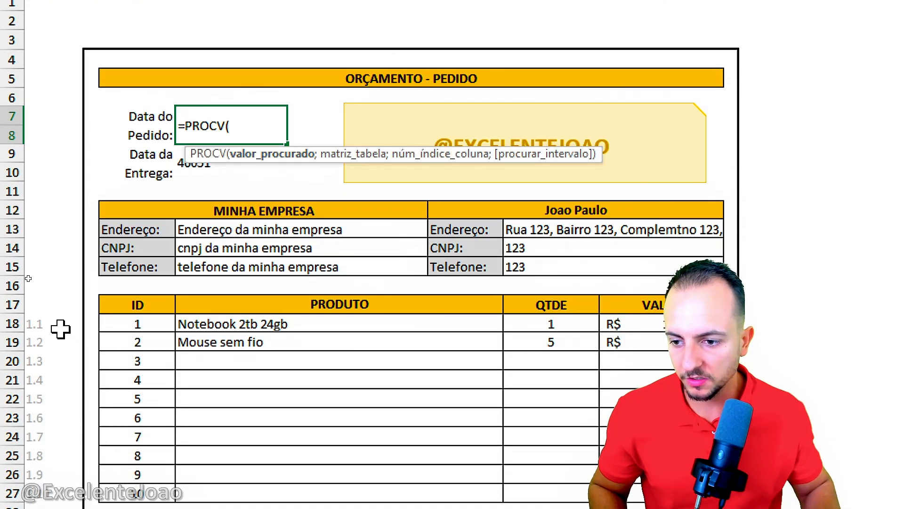
left_click(56, 397)
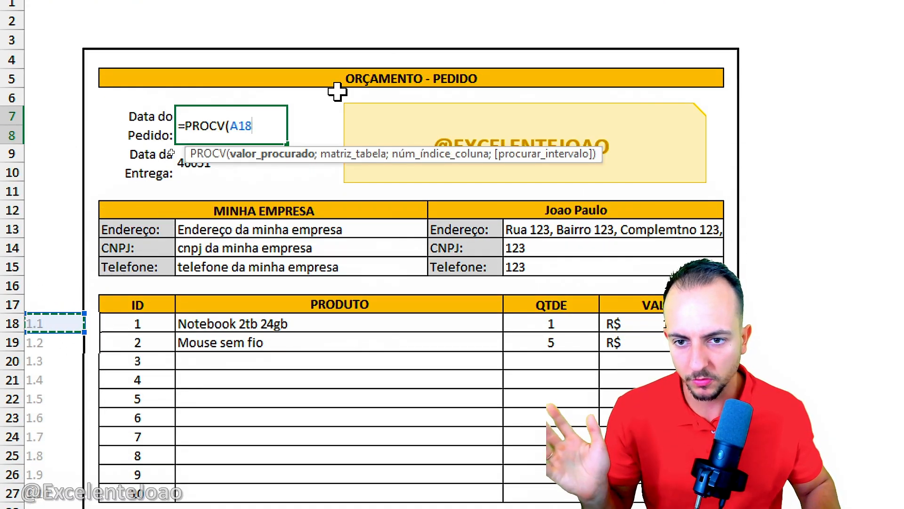
type(";")
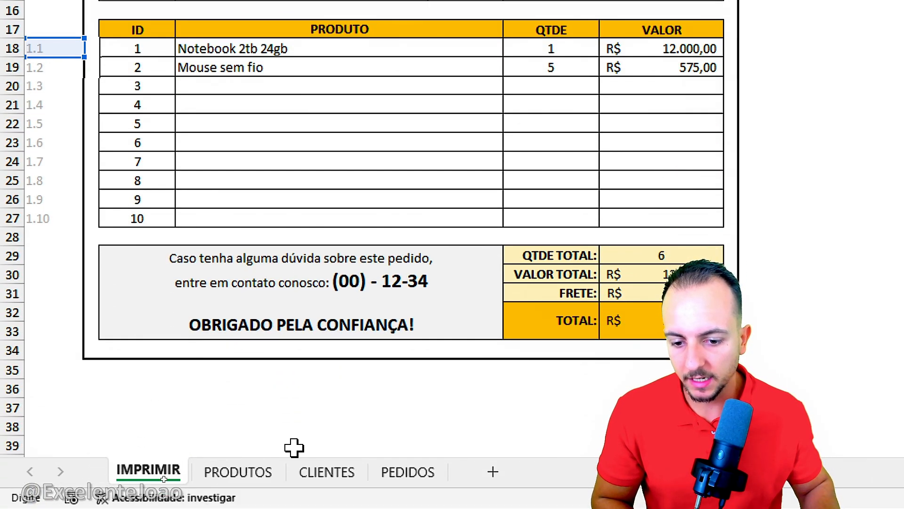
Step: Complete the Data do Pedido PROCV with PEDIDOS columns B:C as the table, column index 2 and exact match FALSO
left_click(401, 471)
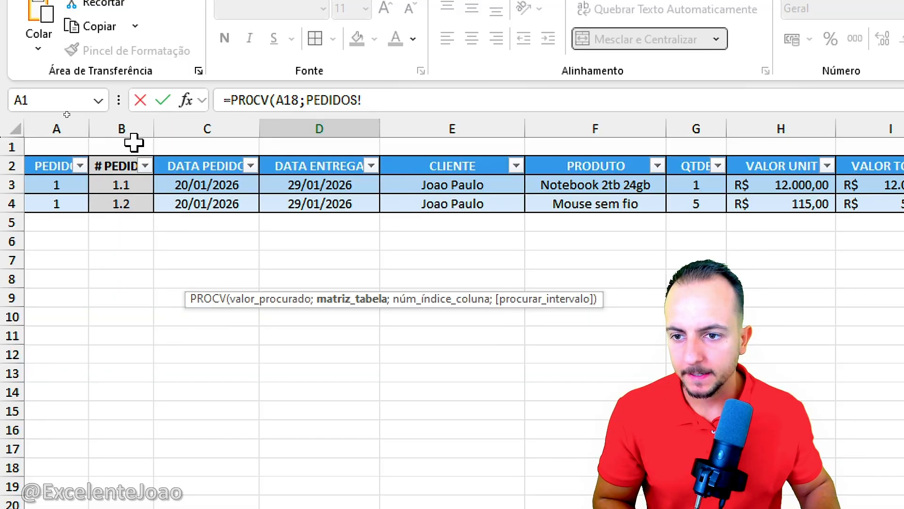
left_click_drag(129, 131, 187, 124)
type(";")
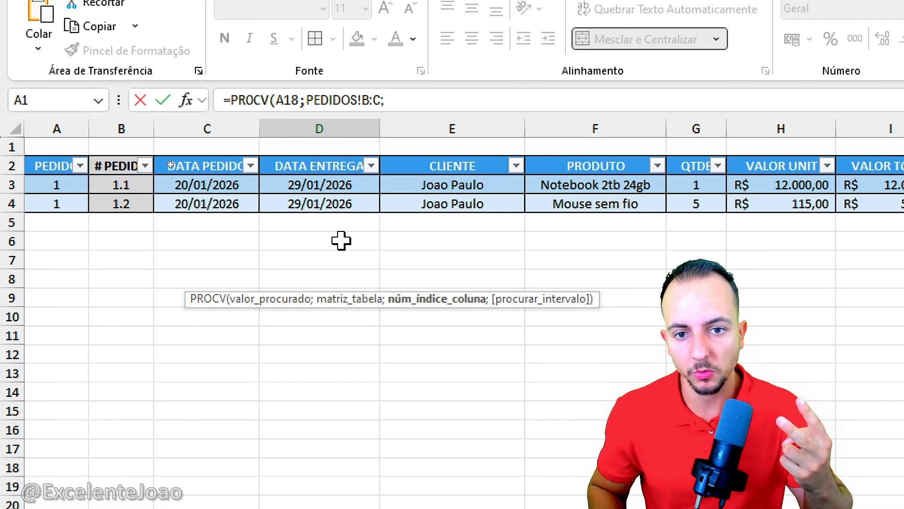
type("2;")
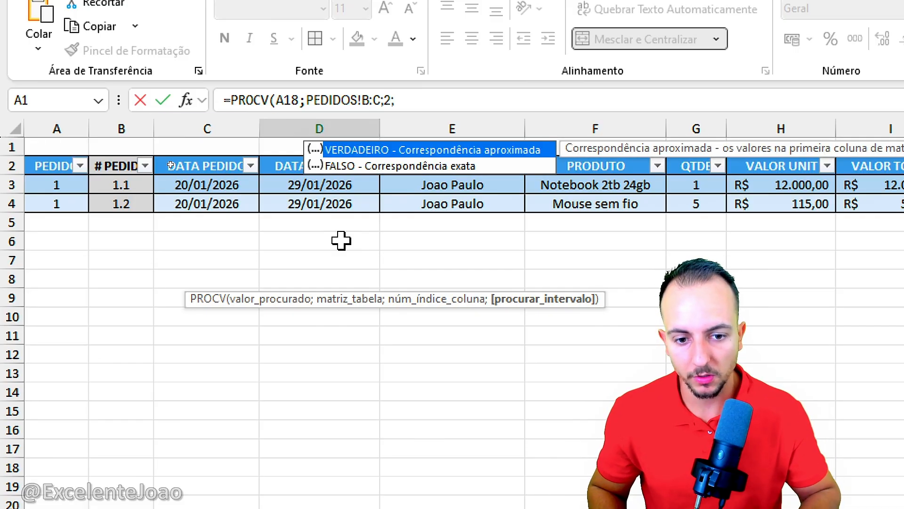
double_click(401, 165)
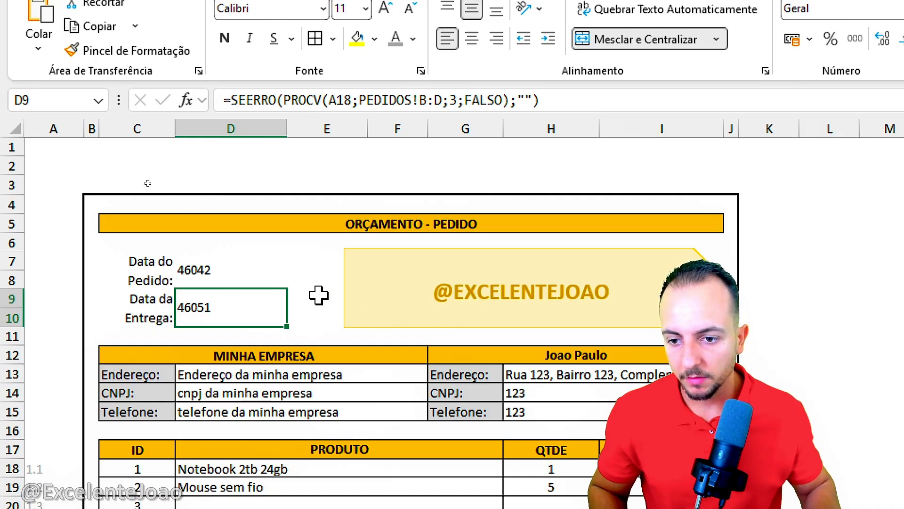
Step: Format the Data do Pedido and Data da Entrega value cells as Data Abreviada
mouse_move(235, 280)
left_mouse_down()
mouse_move(234, 306)
mouse_move(230, 296)
mouse_move(279, 326)
left_mouse_up()
key("Escape")
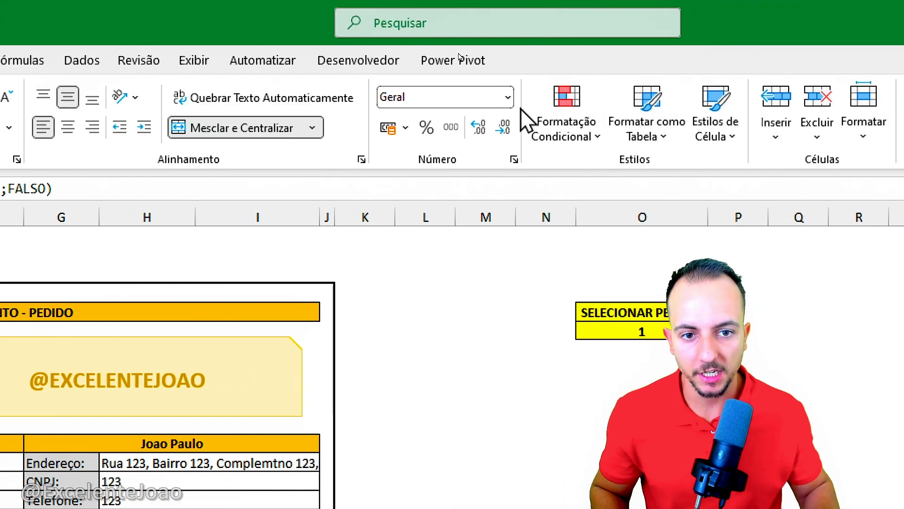
left_click(508, 97)
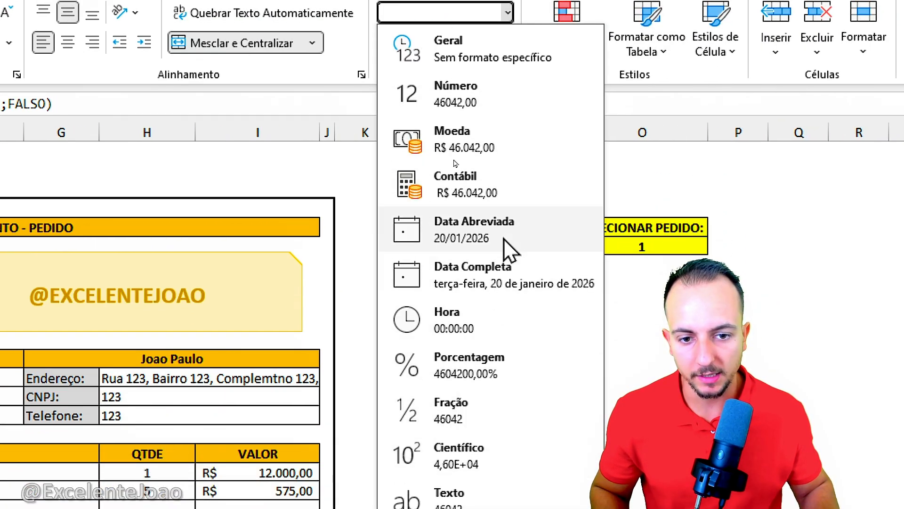
left_click(506, 241)
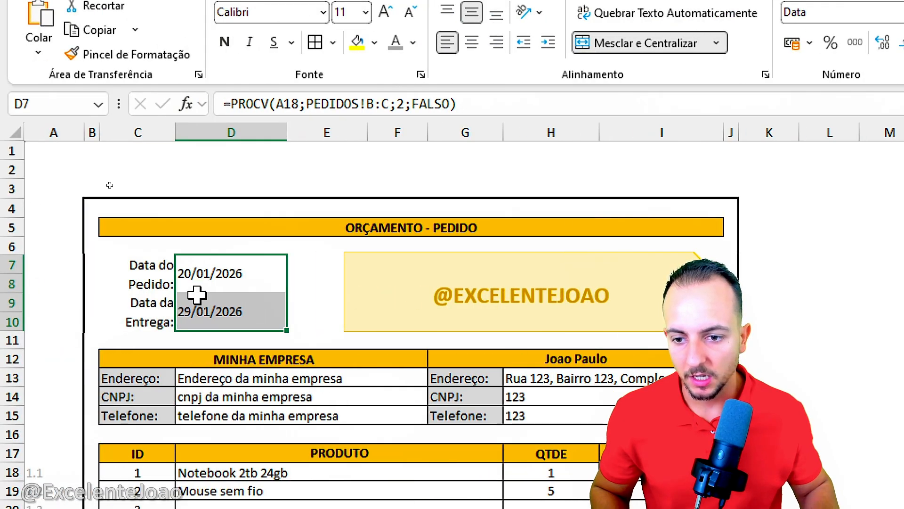
left_click(196, 283)
left_click(147, 288)
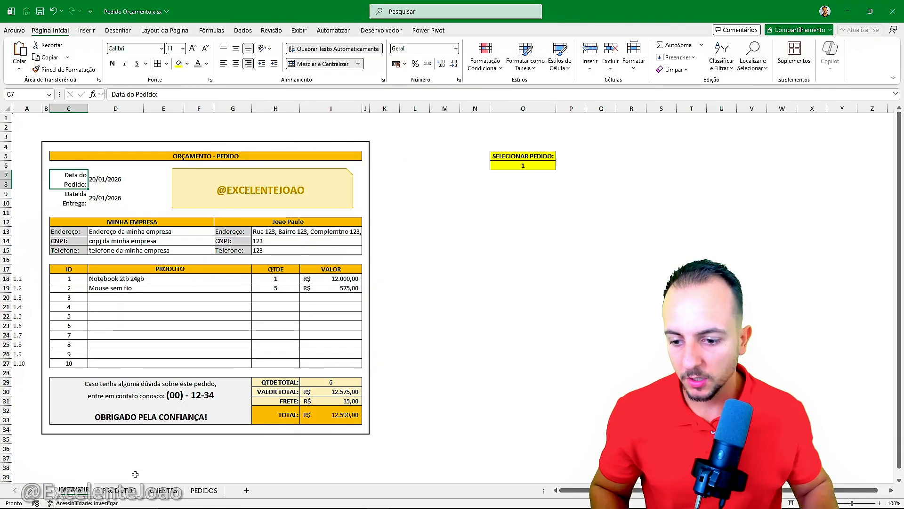
Step: Look over the PEDIDOS, CLIENTES and PRODUTOS sheets and return to the IMPRIMIR sheet
left_click(195, 490)
left_click(162, 490)
left_click(118, 489)
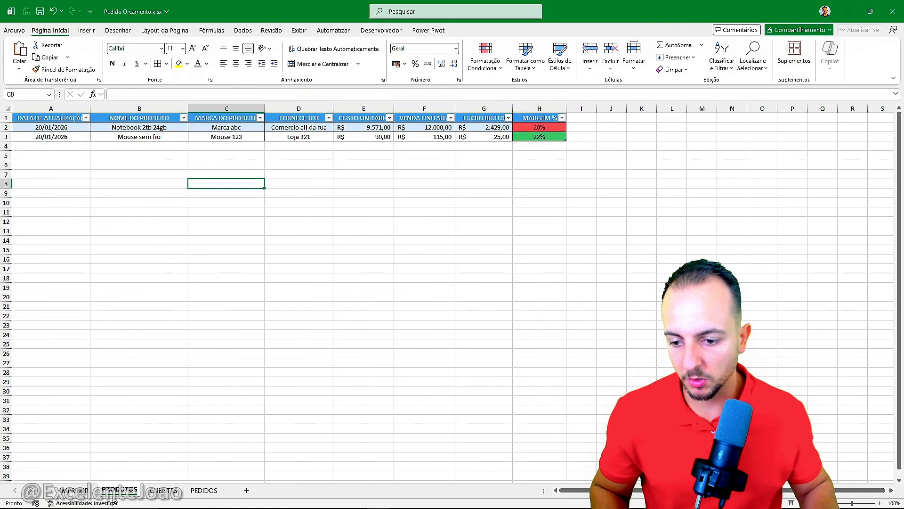
left_click(78, 490)
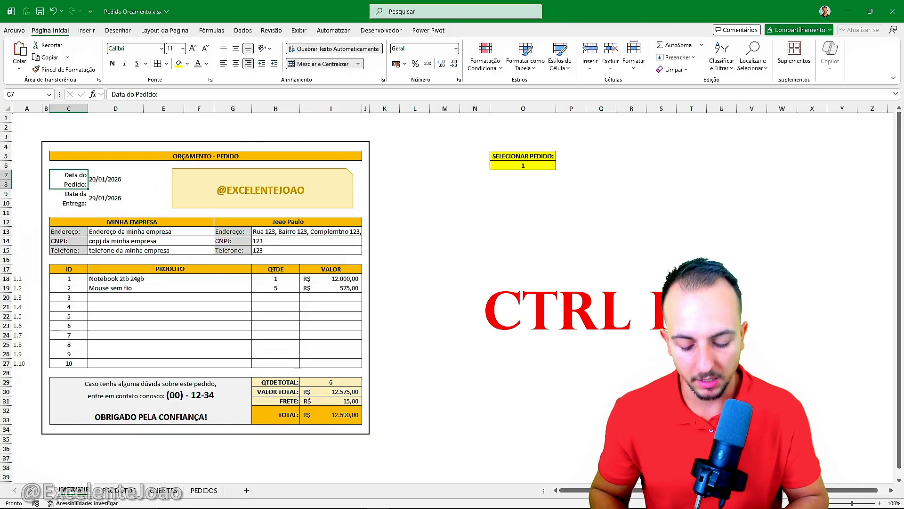
Step: Check the print preview of the IMPRIMIR sheet and switch the sheet to page break preview
key("ctrl+p")
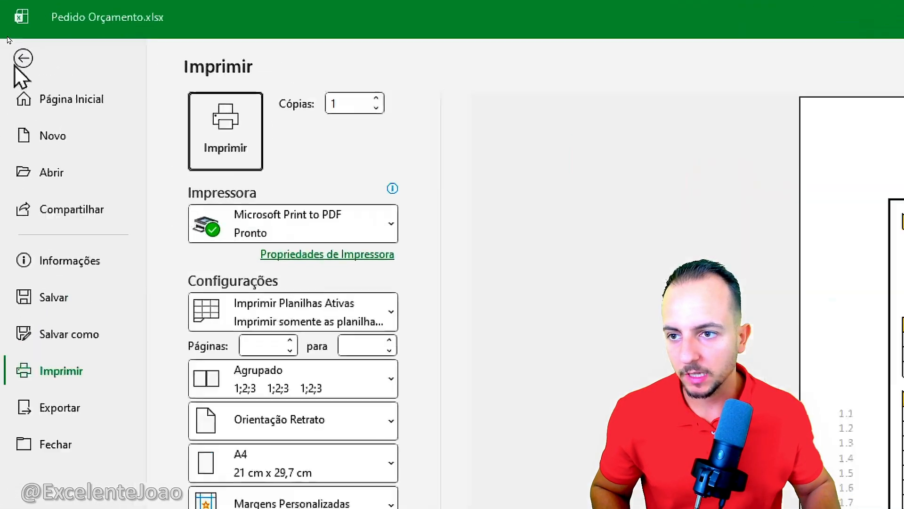
left_click(12, 32)
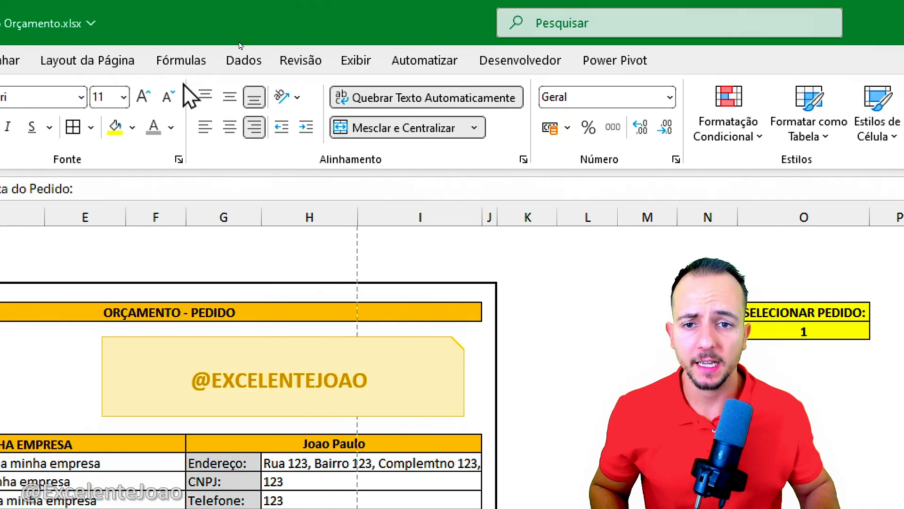
left_click(355, 61)
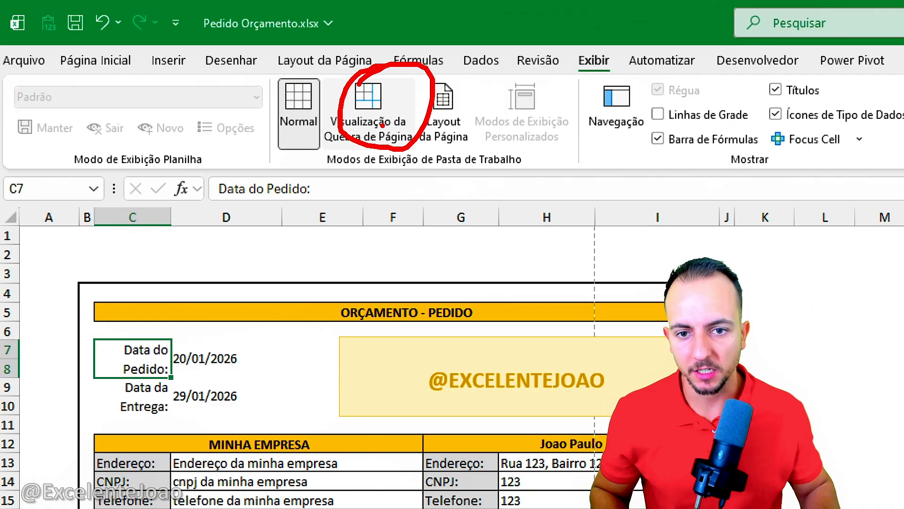
left_click(384, 129)
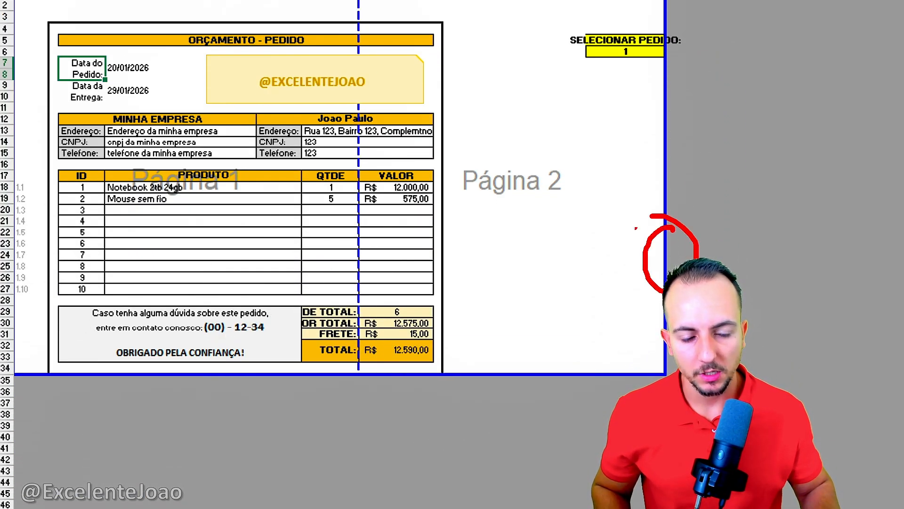
Step: Trim the print area to the order form's outer border, covering columns B to J and rows 4 to 34
left_click_drag(517, 159, 678, 160)
key("Escape")
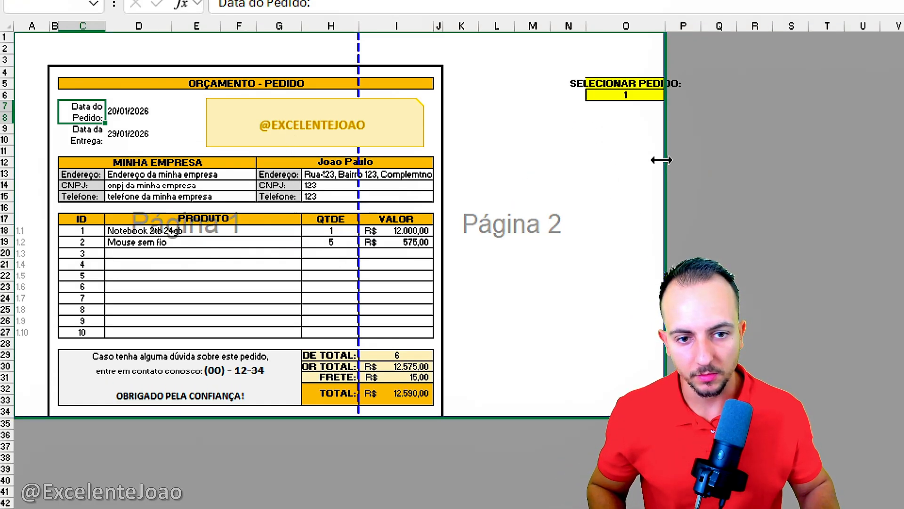
left_click_drag(658, 157, 444, 182)
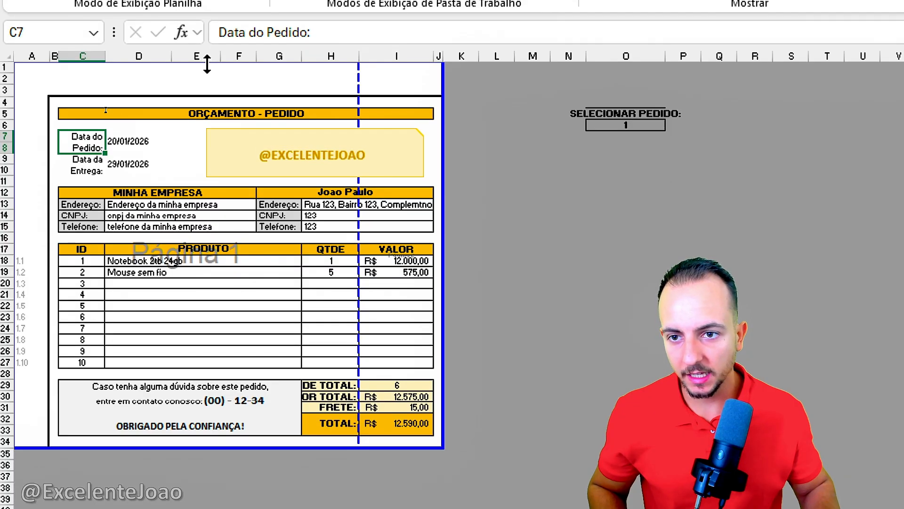
left_click_drag(210, 51, 207, 86)
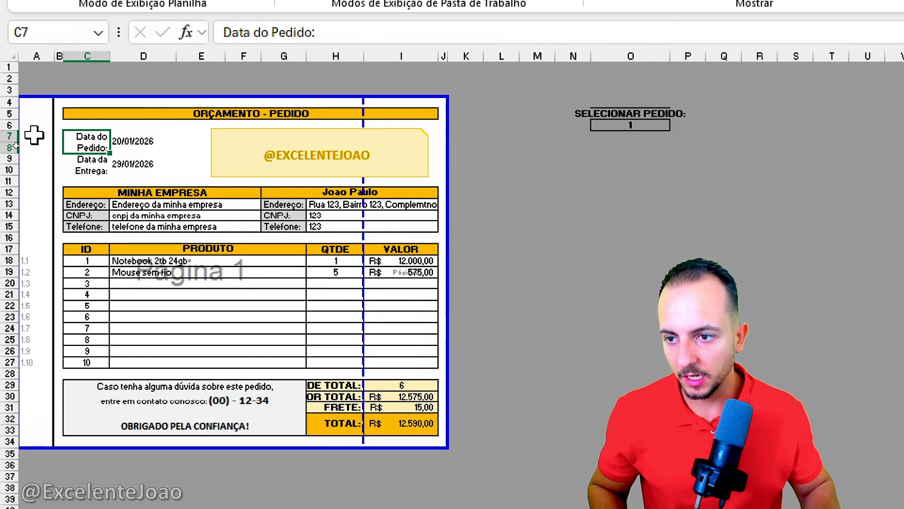
left_click_drag(24, 136, 54, 141)
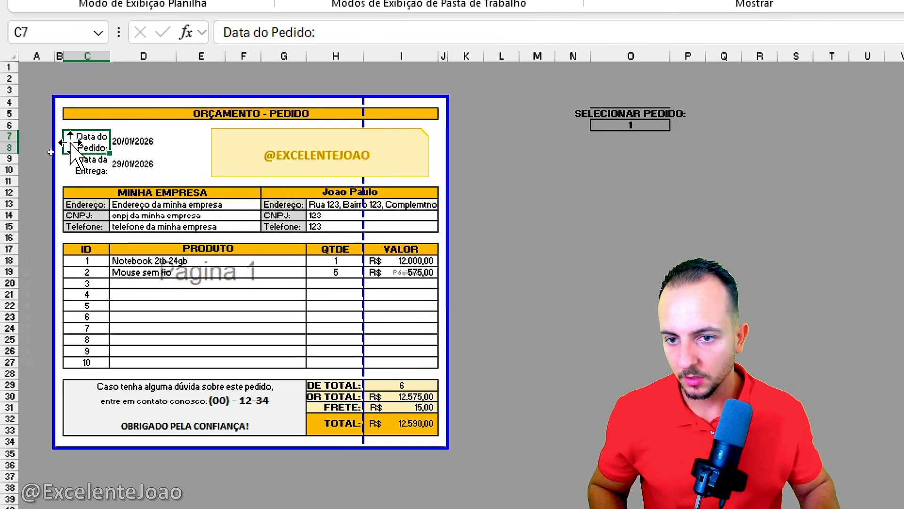
Step: Move the vertical page break after column H out to the print area's edge and return the sheet to Normal view
key("ctrl+2")
mouse_move(363, 89)
left_mouse_down()
mouse_move(372, 411)
mouse_move(364, 478)
left_mouse_up()
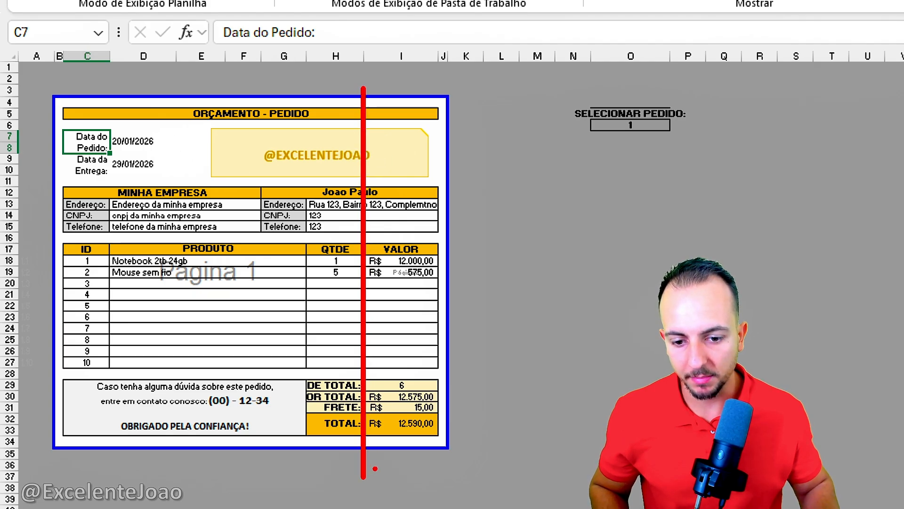
left_click_drag(460, 312, 374, 311)
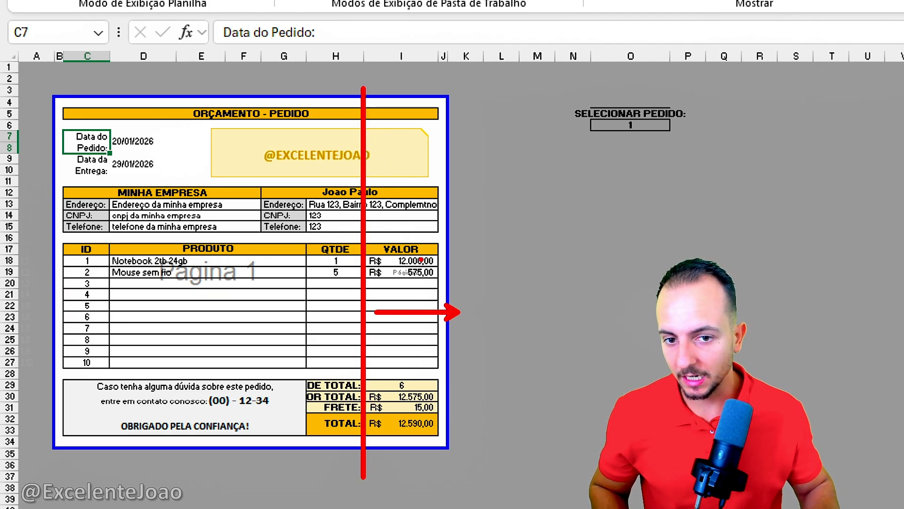
key("Escape")
left_click_drag(363, 243, 448, 238)
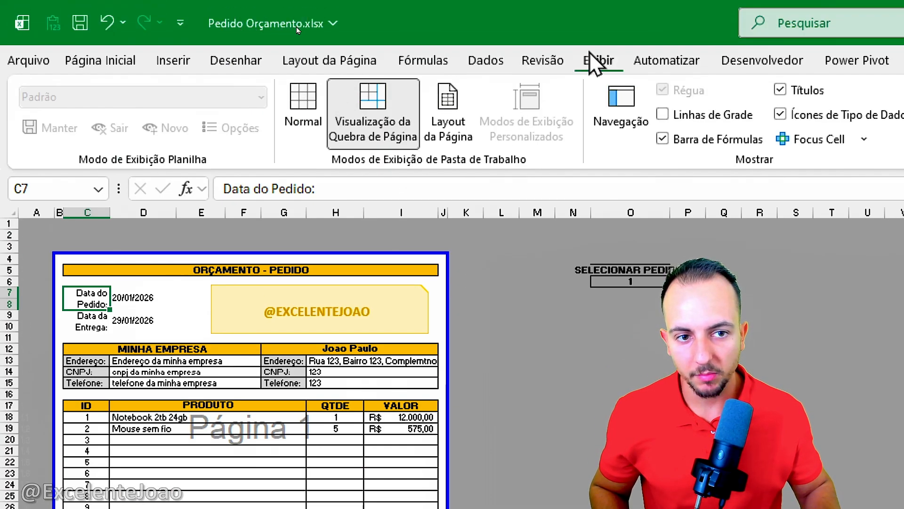
left_click(303, 113)
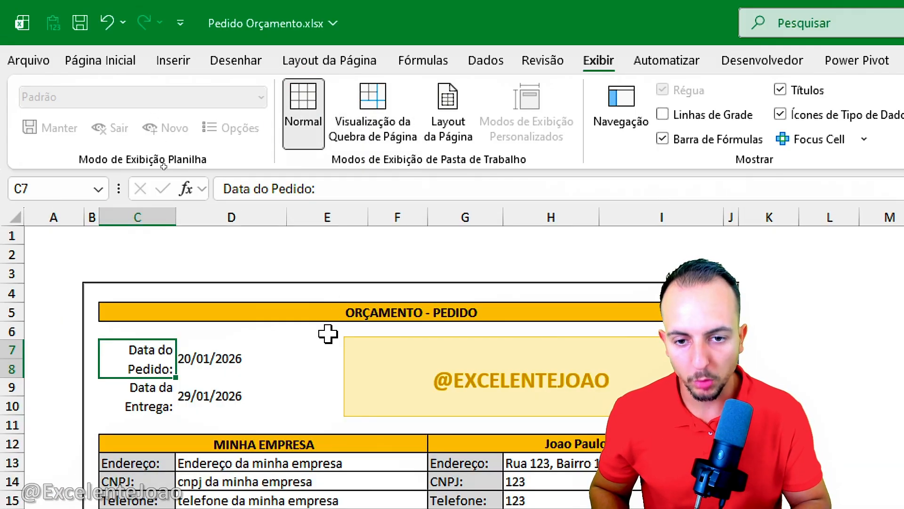
Step: Check the form's print preview and the available printers, including Microsoft Print to PDF, and return to the sheet
key("ctrl+p")
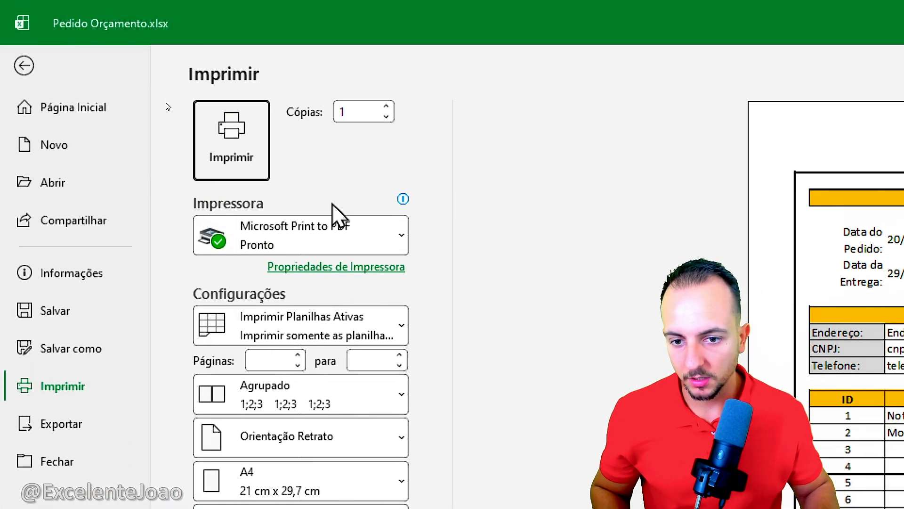
left_click(327, 236)
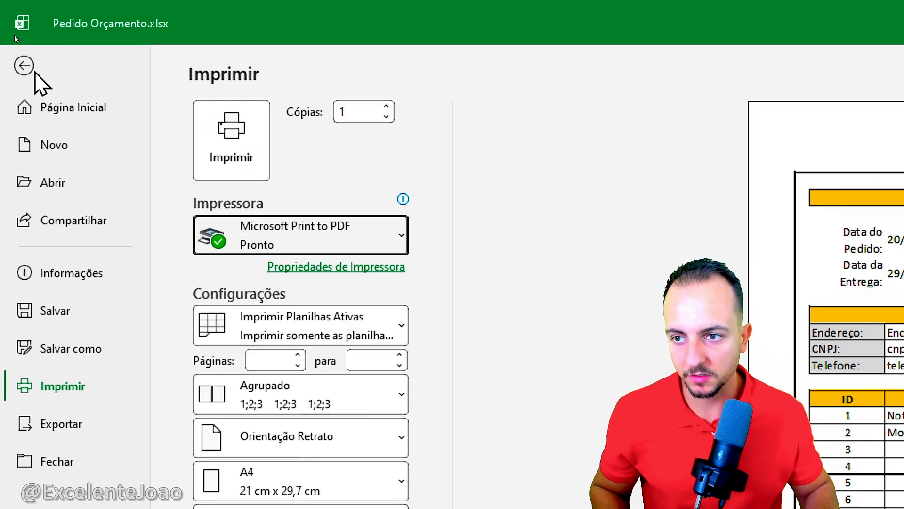
left_click(26, 69)
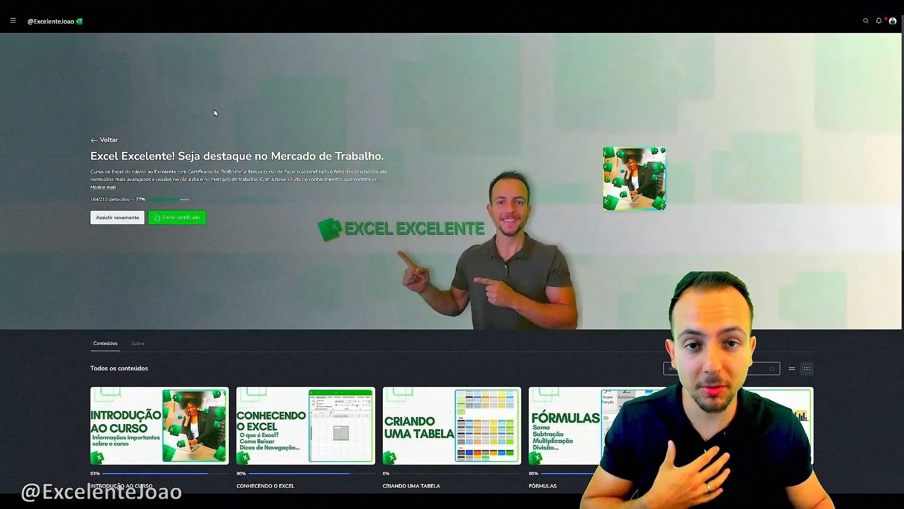
scroll(214, 111, "down", 5)
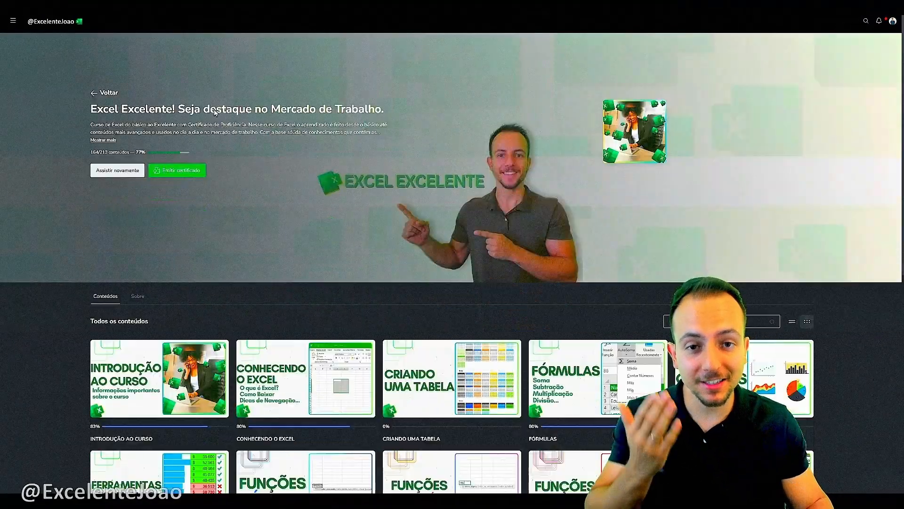
scroll(214, 113, "down", 5)
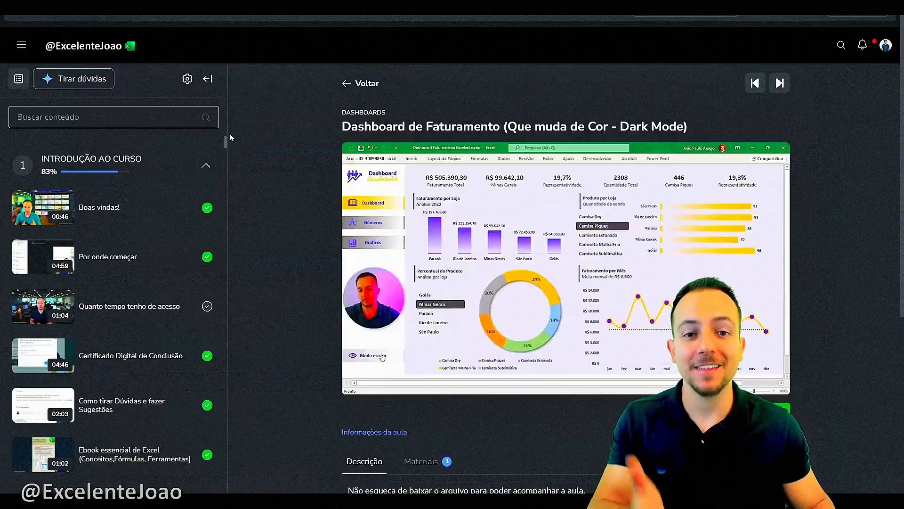
left_click_drag(228, 137, 225, 166)
scroll(225, 166, "down", 10)
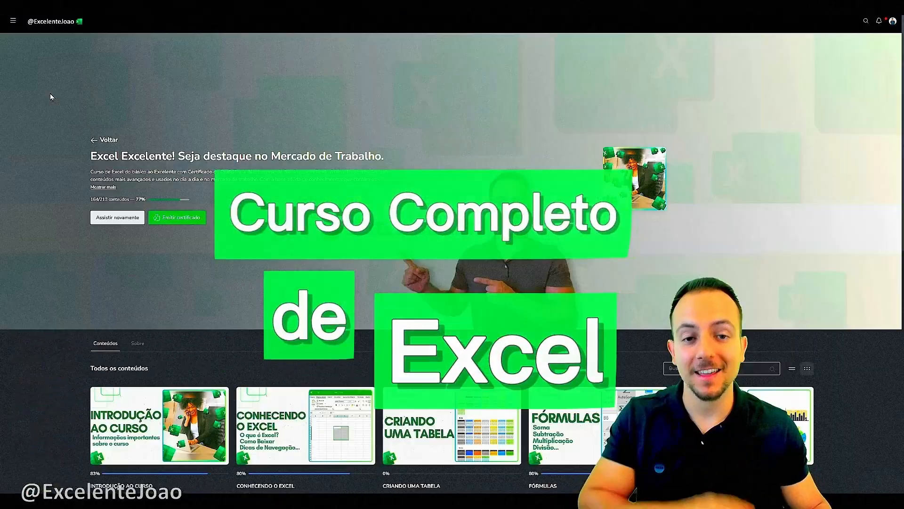
scroll(50, 97, "down", 9)
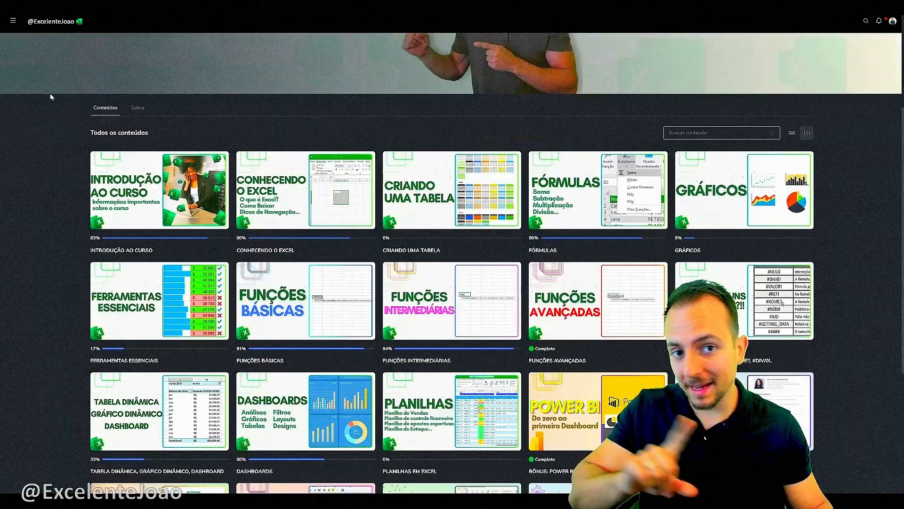
scroll(49, 98, "up", 6)
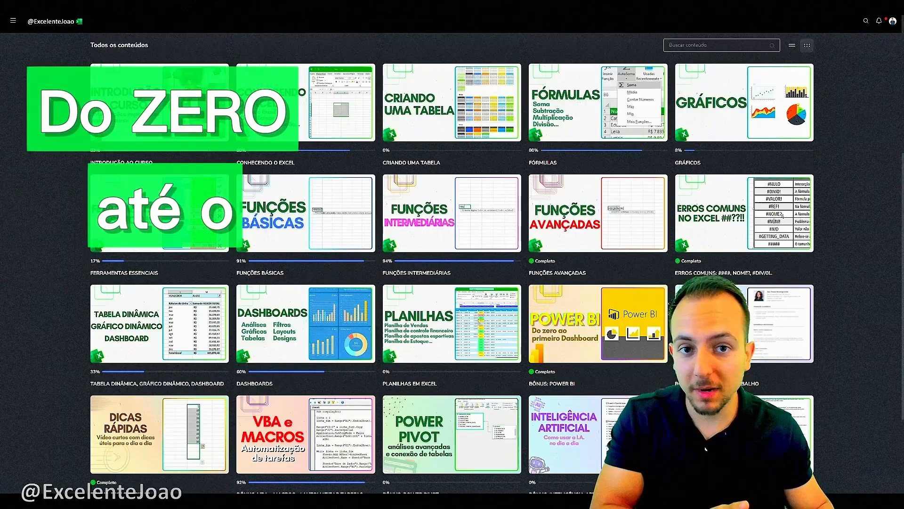
scroll(452, 264, "down", 4)
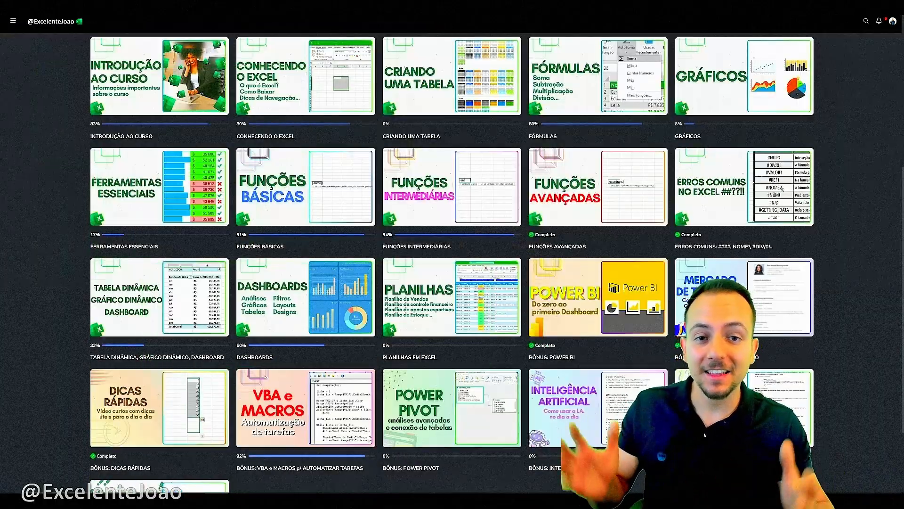